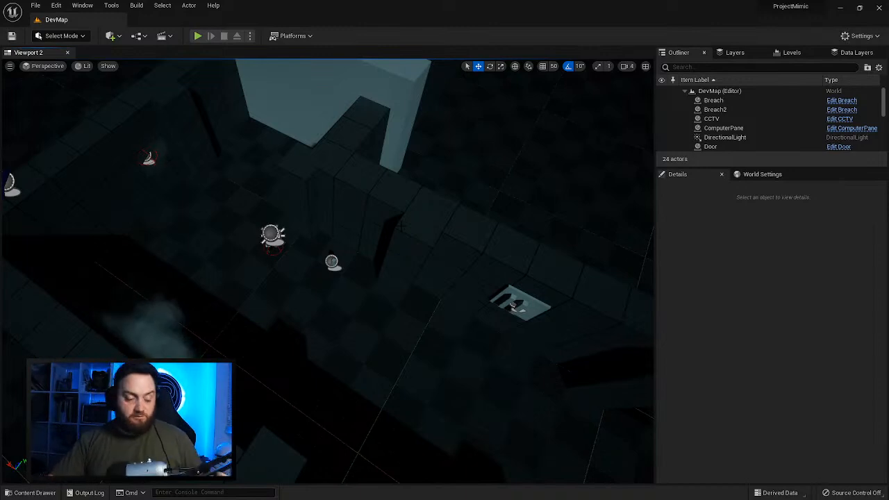
Step: Look over the DevMap walls and the gameplay props placed in and around them from several viewpoints
right_click_drag(403, 226, 393, 257)
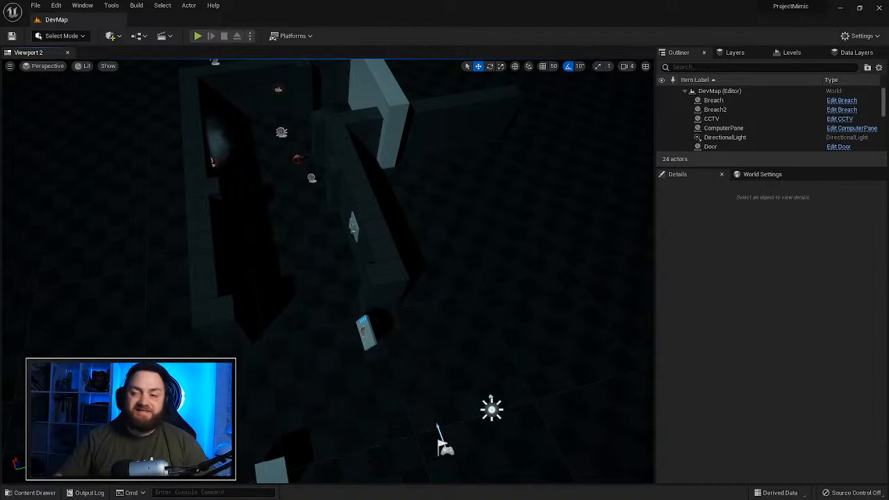
right_click_drag(326, 271, 368, 269)
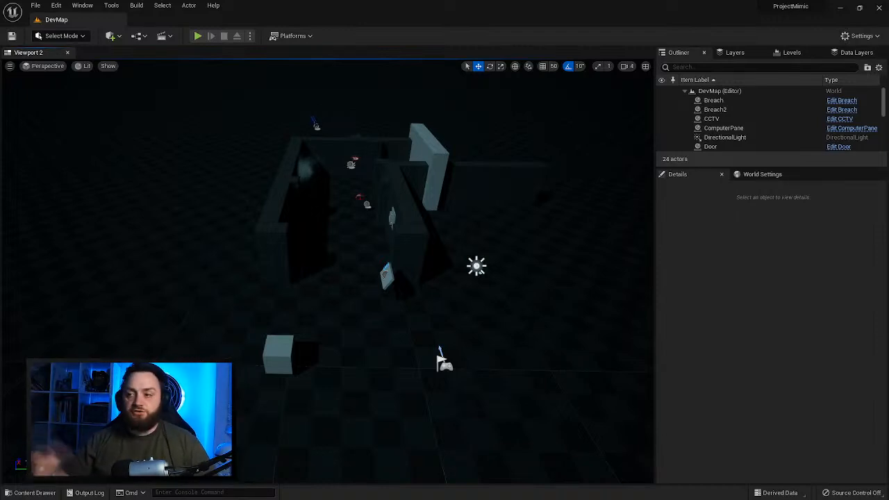
right_click_drag(327, 271, 188, 268)
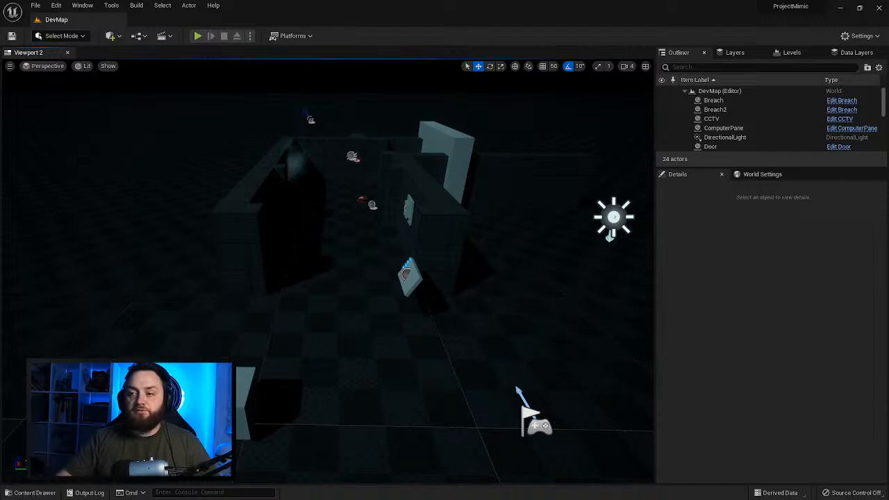
key("d")
right_click_drag(326, 270, 212, 250)
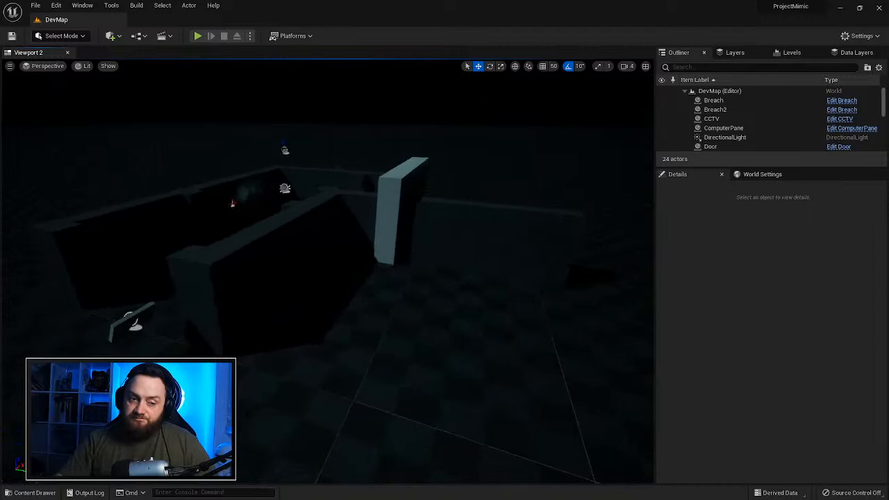
key("a")
right_click_drag(327, 270, 349, 198)
key("d")
key("a")
key("s")
key("s")
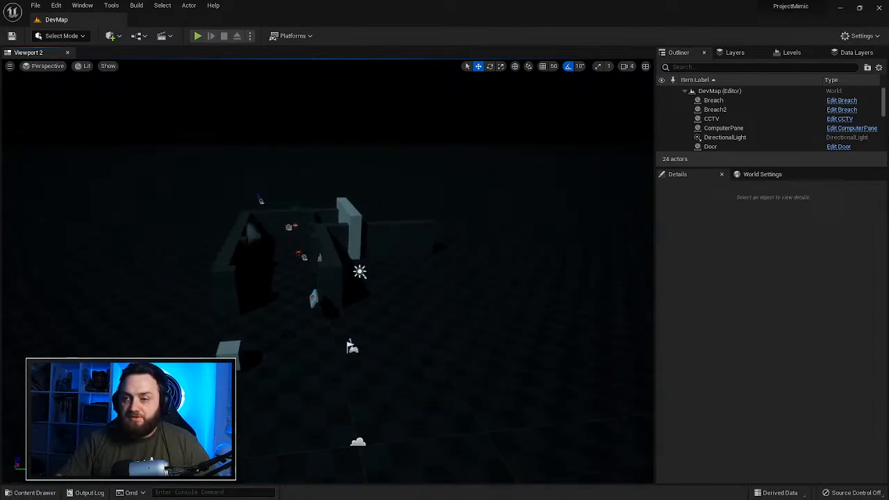
Step: Switch the viewport to unlit shading and delete the large Door actor beside the walls
left_click(84, 66)
left_click(108, 107)
mouse_move(113, 114)
right_mouse_down()
mouse_move(91, 115)
mouse_move(119, 117)
right_mouse_up()
key("d")
right_click_drag(330, 300, 205, 253)
left_click(378, 299)
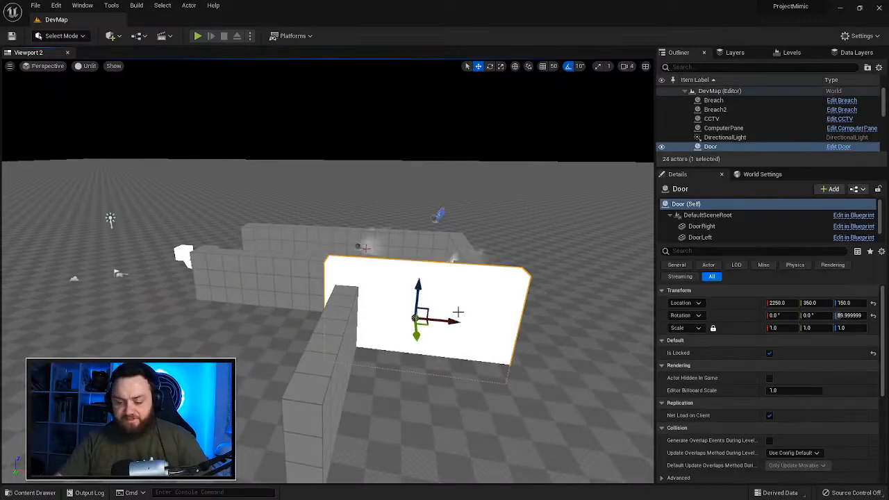
key("Delete")
Step: Delete the two Breach smoke actors, Breach and Breach2, from the walls
key("w")
right_click_drag(379, 299, 393, 337)
right_click_drag(379, 236, 472, 236)
left_click(393, 226)
key("Delete")
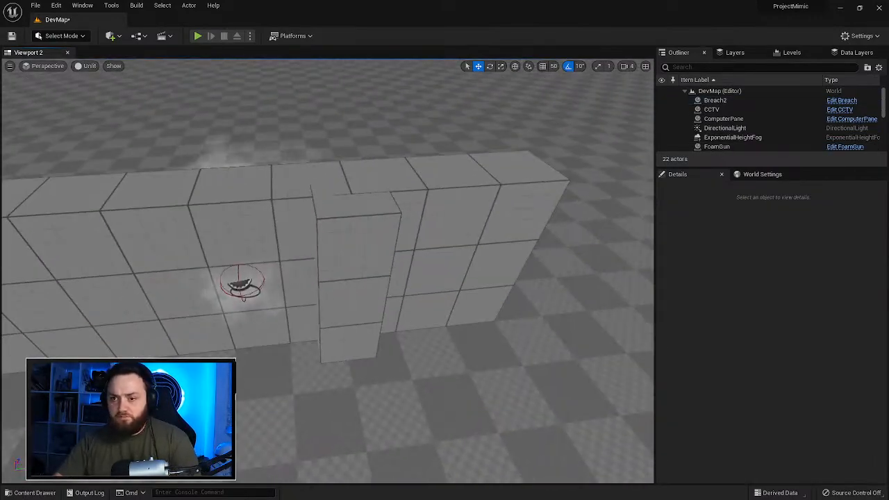
left_click(243, 286)
key("Delete")
Step: Delete the CCTV actor and the square FuseBox2 panel mounted on the wall
right_click_drag(238, 286, 209, 232)
left_click(311, 311)
key("Delete")
right_click_drag(309, 312, 261, 321)
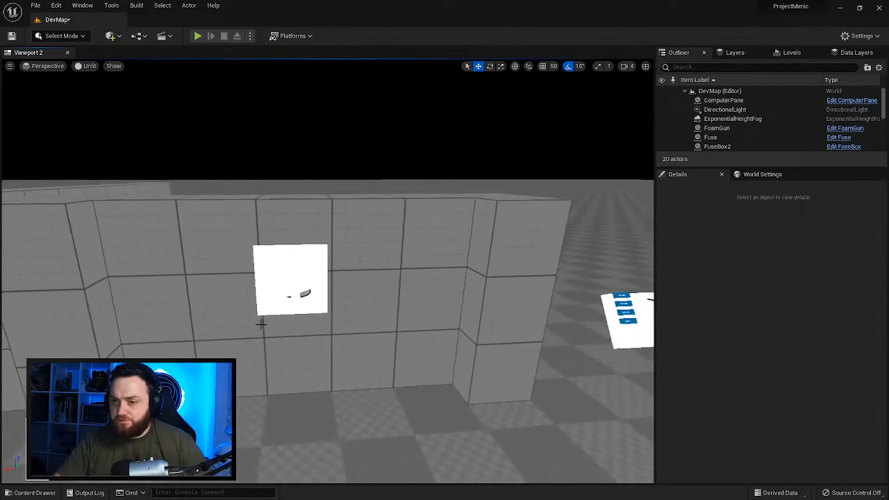
left_click(278, 275)
key("Delete")
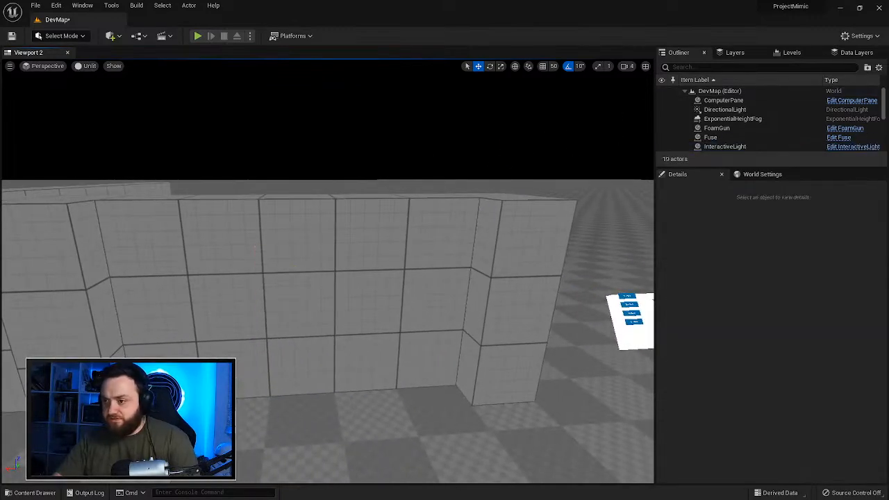
Step: Delete the ComputerPane screen outside the room and the Fuse lying inside it
right_click_drag(621, 314, 633, 315)
left_click(621, 320)
key("Delete")
right_click_drag(472, 343, 470, 335)
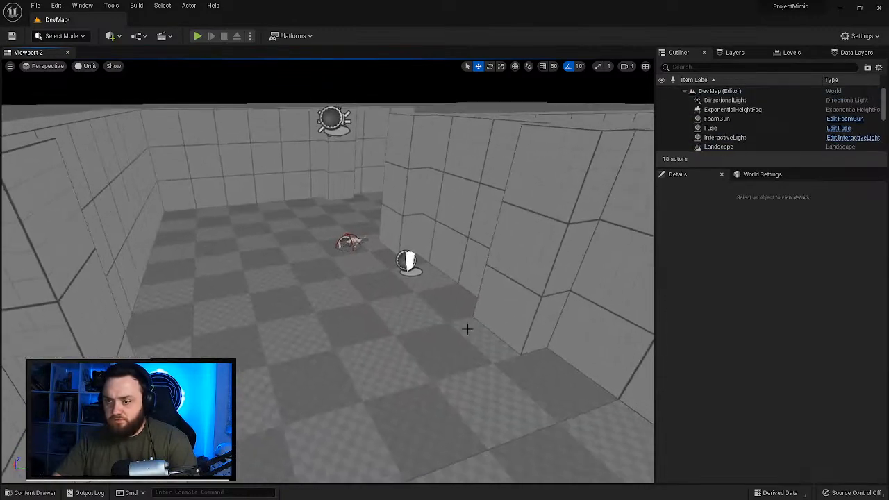
left_click(408, 260)
key("Delete")
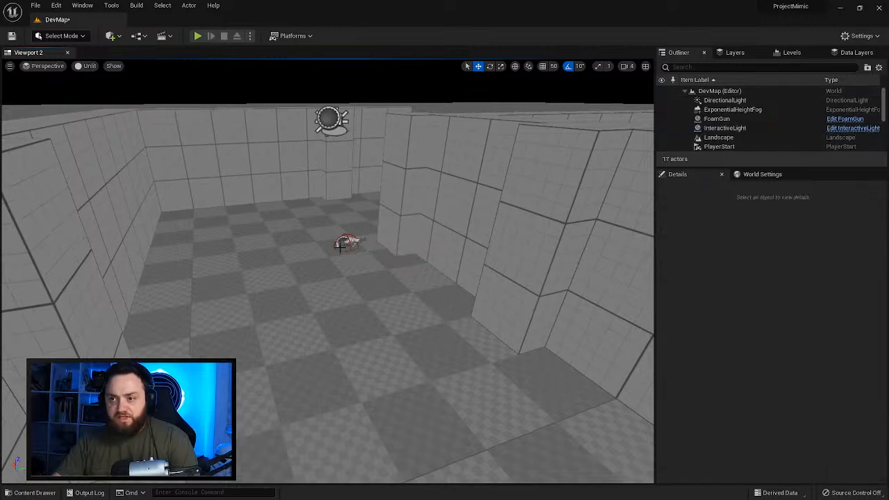
Step: Delete the FoamGun from the floor, along with one more leftover gameplay prop in the level
left_click(344, 242)
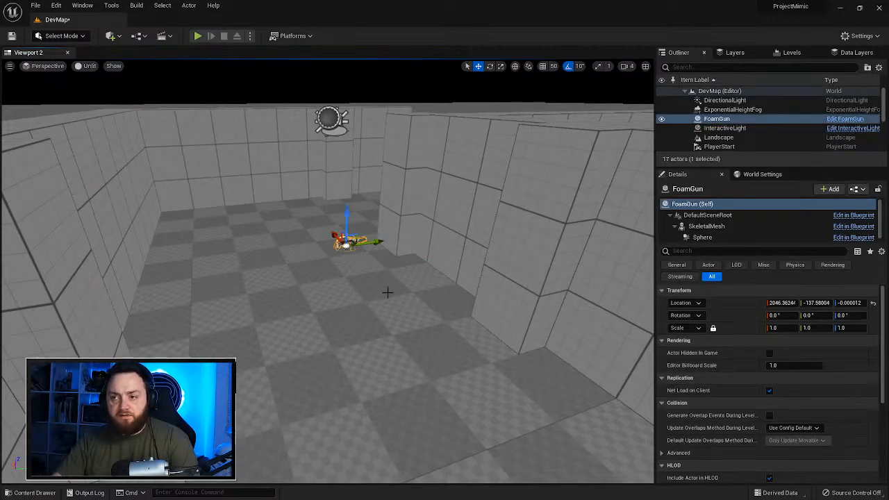
key("Delete")
right_click_drag(373, 324, 649, 269)
mouse_move(375, 302)
right_mouse_down()
mouse_move(448, 285)
mouse_move(375, 301)
right_mouse_up()
left_click(368, 236)
key("Delete")
Step: Move the PlayerStart to about X 440, Y -303, outside the open end of the walls
right_click_drag(379, 243, 415, 231)
left_click(405, 281)
left_click_drag(429, 286, 358, 269)
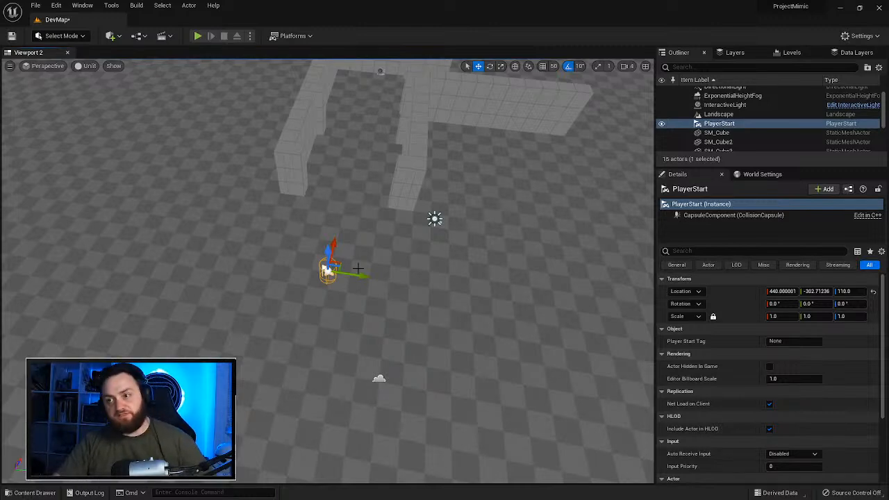
right_click_drag(326, 284, 201, 243)
Step: Browse to the LevelPrototyping assets, then enable grid snapping at 100 units and turn on scale snapping
left_click(34, 492)
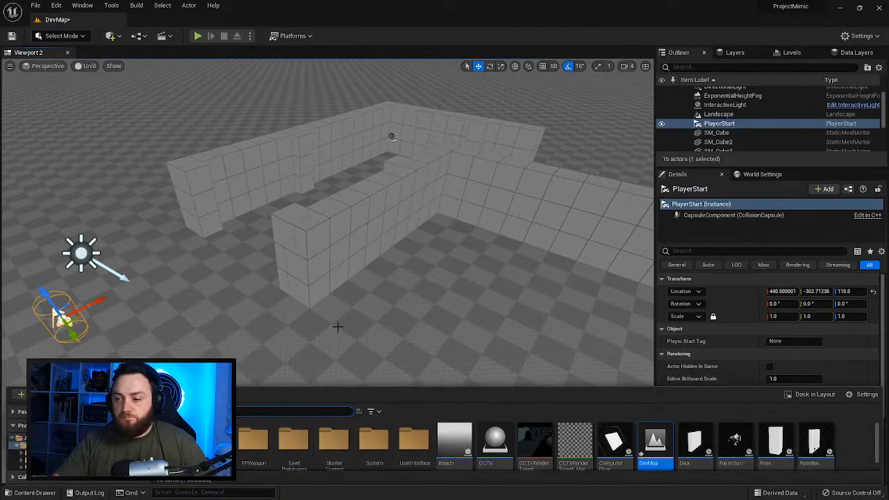
double_click(294, 441)
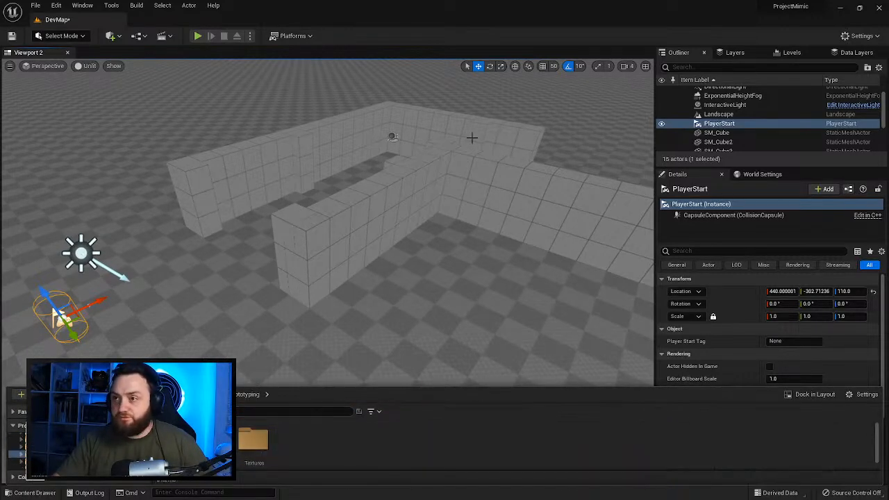
left_click(542, 66)
left_click(554, 66)
left_click(576, 147)
left_click(597, 66)
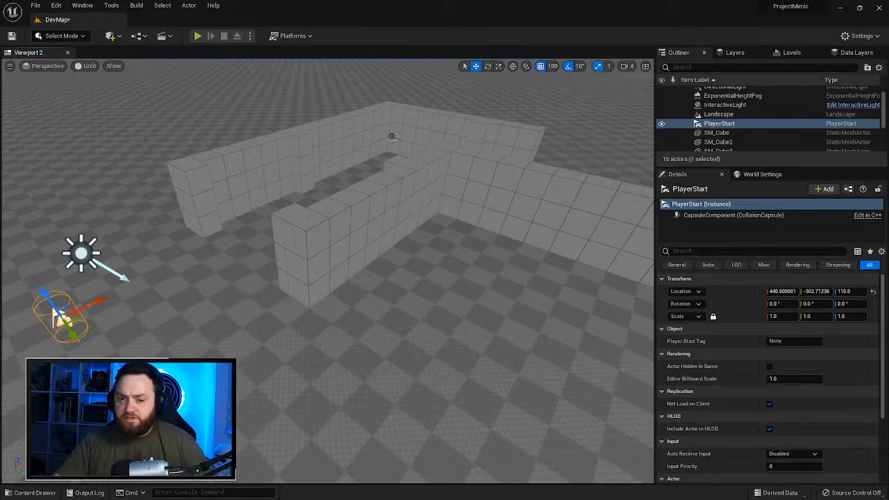
Step: Place an SM_Cube from the LevelPrototyping Meshes folder at X 900, Y 0, Z 0, by the end of the wall
left_click(31, 492)
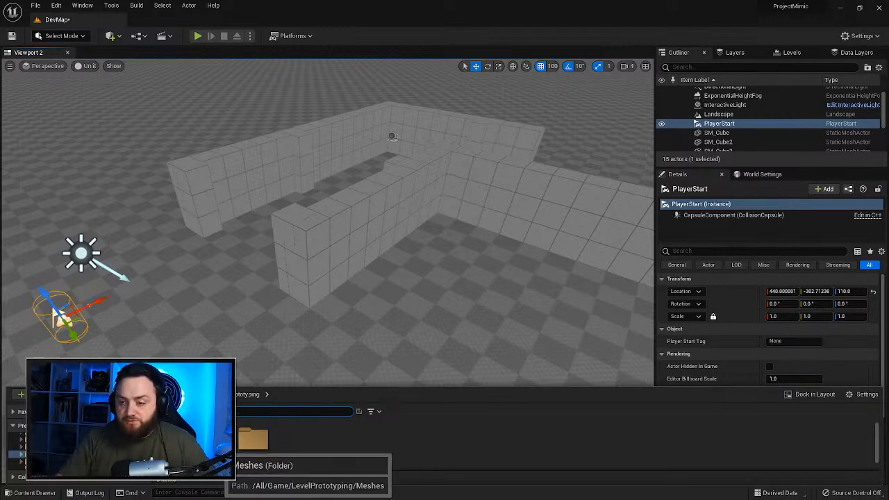
double_click(252, 438)
left_click_drag(213, 438, 267, 310)
right_click_drag(428, 225, 229, 218)
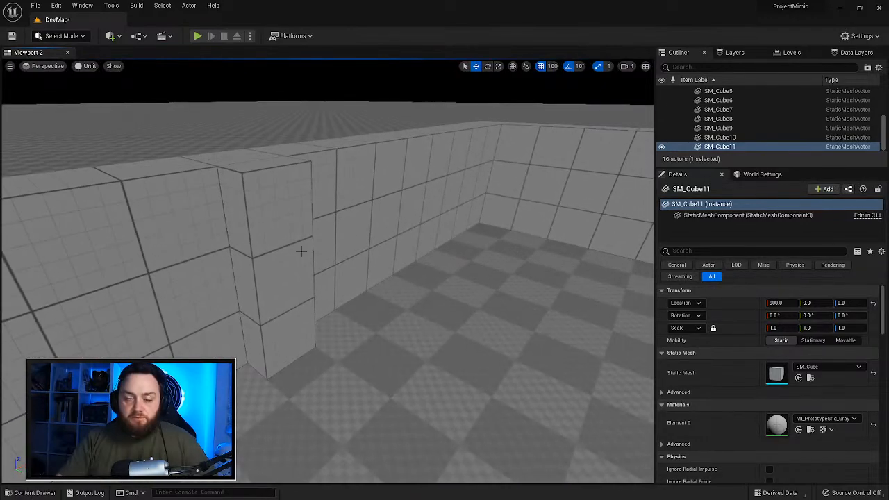
scroll(281, 326, "down", 10)
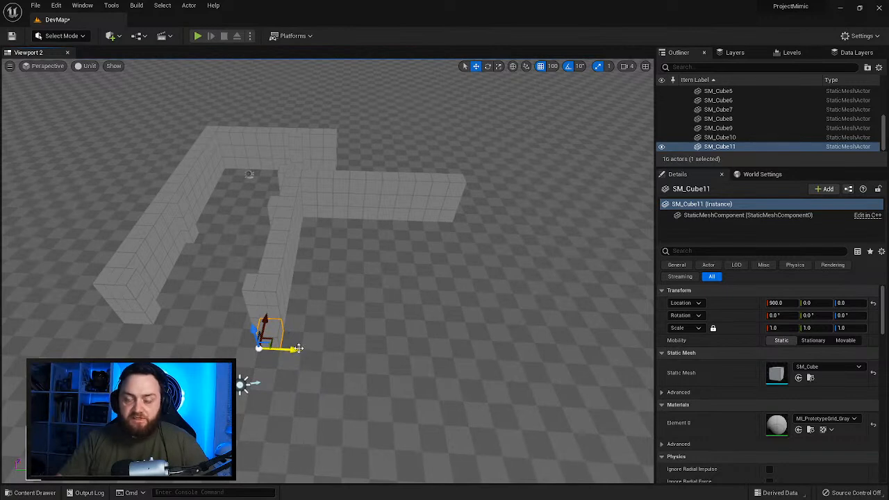
scroll(280, 270, "up", 8)
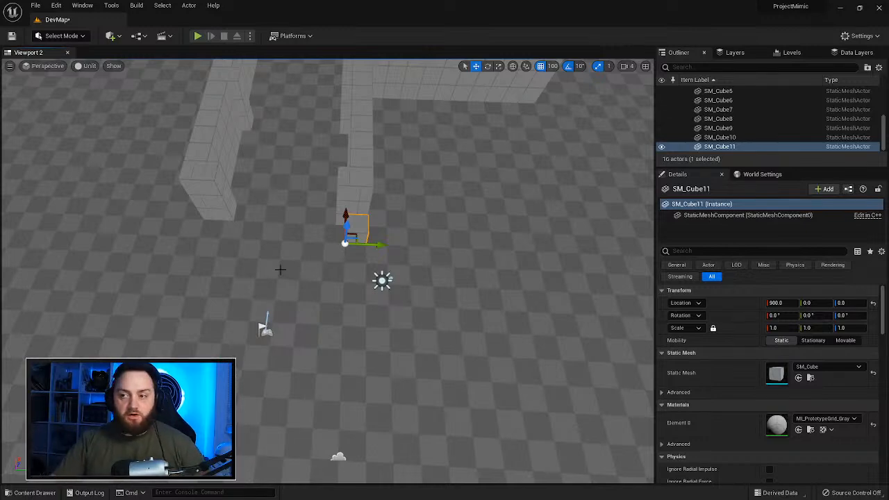
Step: Scale the new cube to 4 along Y and 3 along Z to form a wall section
left_click_drag(475, 307, 476, 310, "alt")
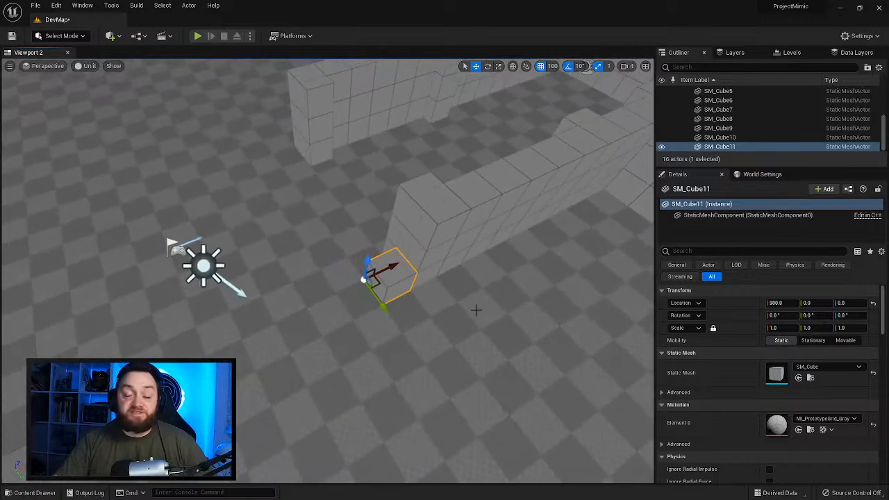
left_click_drag(393, 298, 397, 323, "alt")
left_click_drag(319, 263, 320, 201)
left_click_drag(437, 297, 372, 279, "alt")
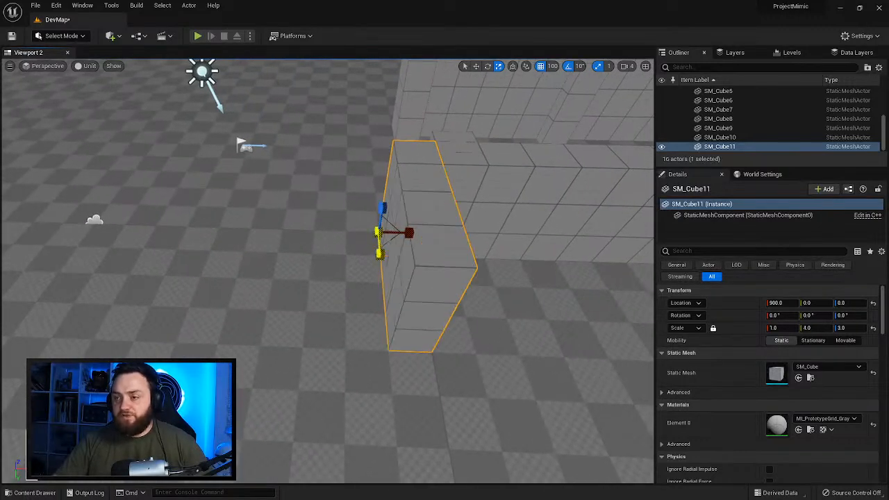
Step: Duplicate the wall section rotated 90°, move it to X 1000, Y 400, and lengthen it to a Y scale of 7
left_click_drag(285, 304, 280, 294, "alt")
key("e")
left_click_drag(306, 259, 327, 254, "alt")
key("w")
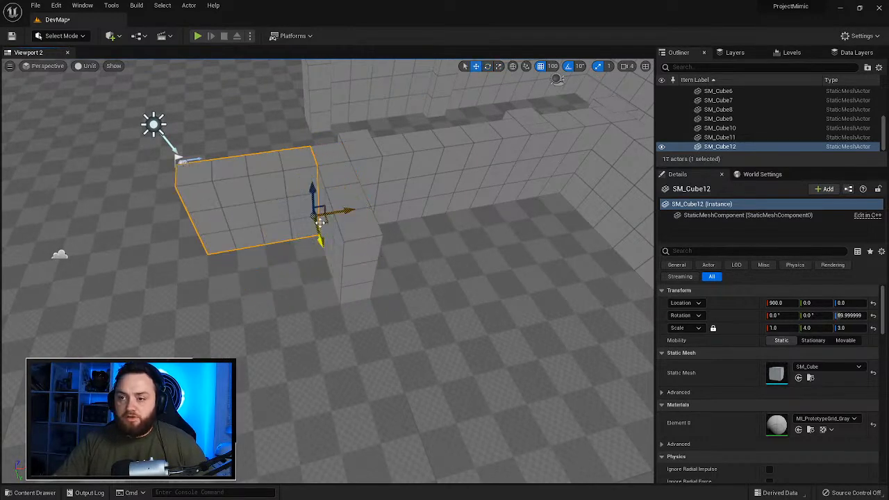
left_click_drag(317, 218, 274, 210, "alt")
right_click_drag(296, 224, 310, 234)
left_click_drag(270, 222, 296, 305)
left_click_drag(328, 268, 230, 305)
Step: Duplicate the long wall with a further 90° rotation and move the copy along X to 400
right_click_drag(299, 284, 444, 288)
key("e")
left_click_drag(299, 226, 347, 195, "alt")
key("w")
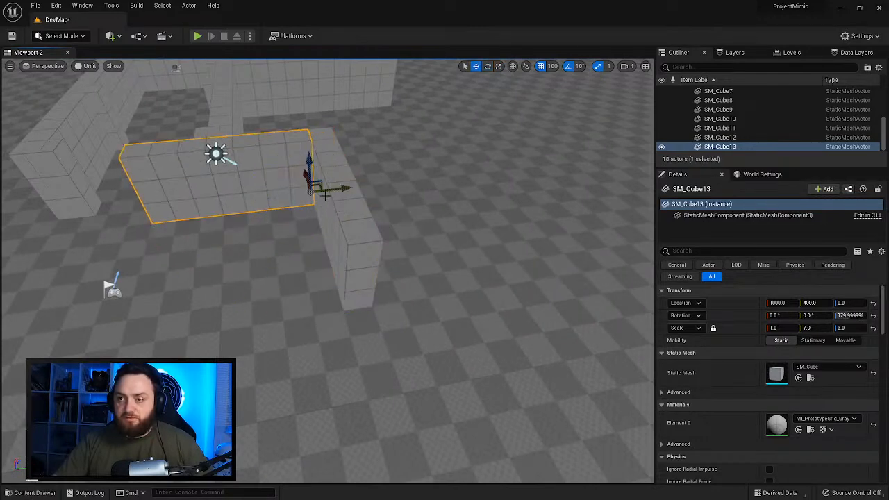
left_click_drag(303, 174, 313, 257)
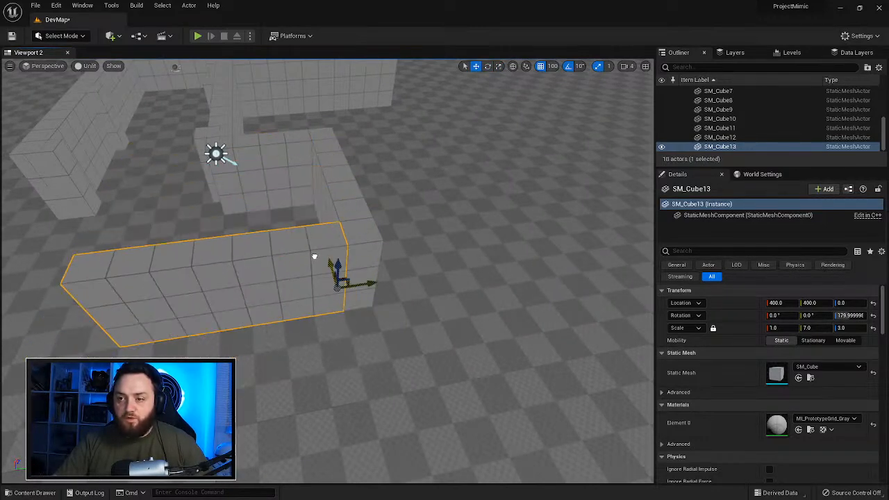
Step: Shorten the end wall copy to a Y scale of 4 and move it to X 0
key("r")
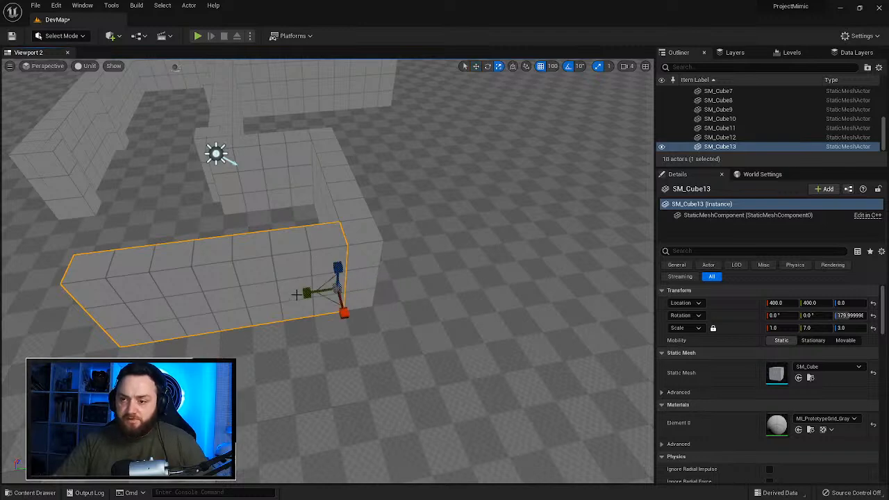
left_click_drag(301, 293, 111, 288)
right_click_drag(291, 298, 444, 319)
mouse_move(284, 229)
right_mouse_down()
mouse_move(216, 229)
mouse_move(284, 228)
right_mouse_up()
key("w")
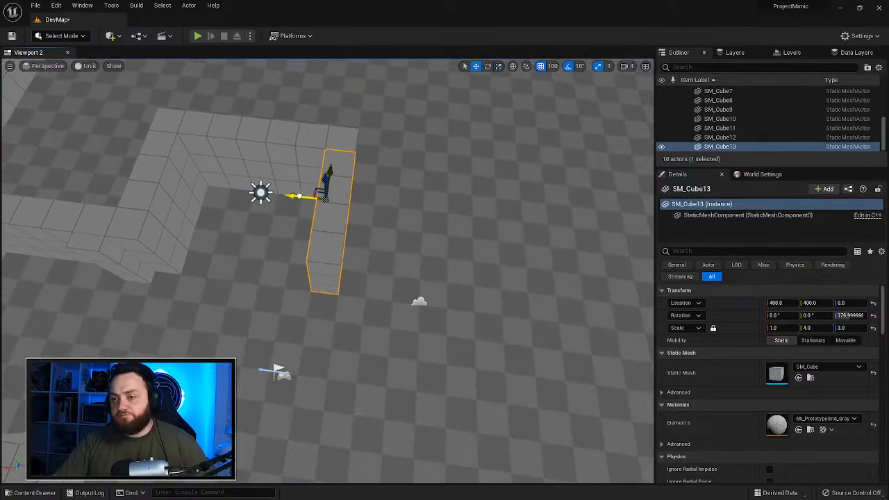
left_click_drag(297, 197, 393, 207)
Step: Lengthen the long side wall until it meets the end wall, then reselect the end wall
left_click(279, 166)
key("r")
left_click_drag(217, 186, 254, 196)
right_click_drag(404, 199, 422, 218)
left_click(415, 219)
key("d")
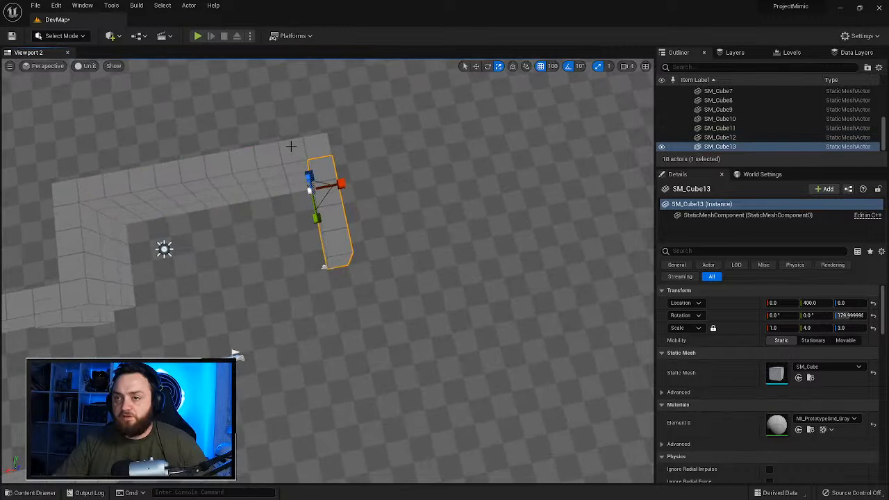
Step: Duplicate the end wall to X 500, Y 200, inside the new room
right_click_drag(236, 354, 353, 226)
key("d")
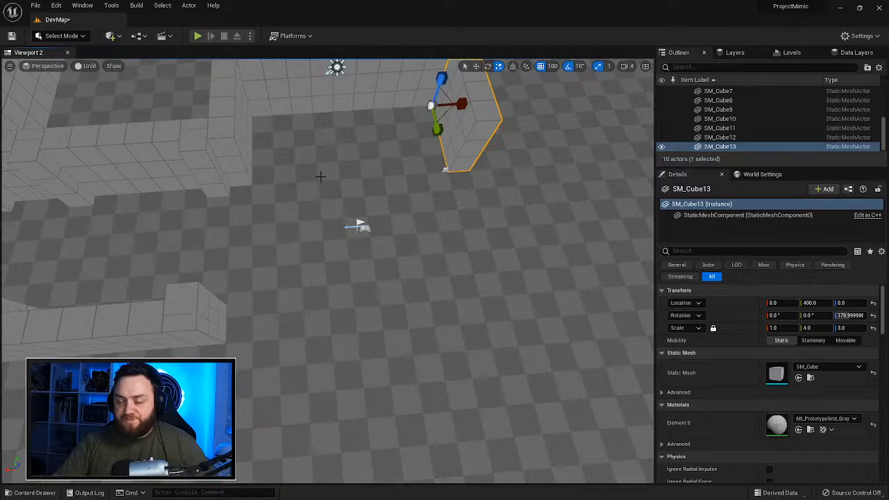
right_click_drag(379, 222, 343, 210)
key("d")
key("e")
key("w")
left_click_drag(439, 150, 377, 145, "alt")
Step: Rotate the copied wall 90° and place it at X 600 along the room's open side
key("e")
key("w")
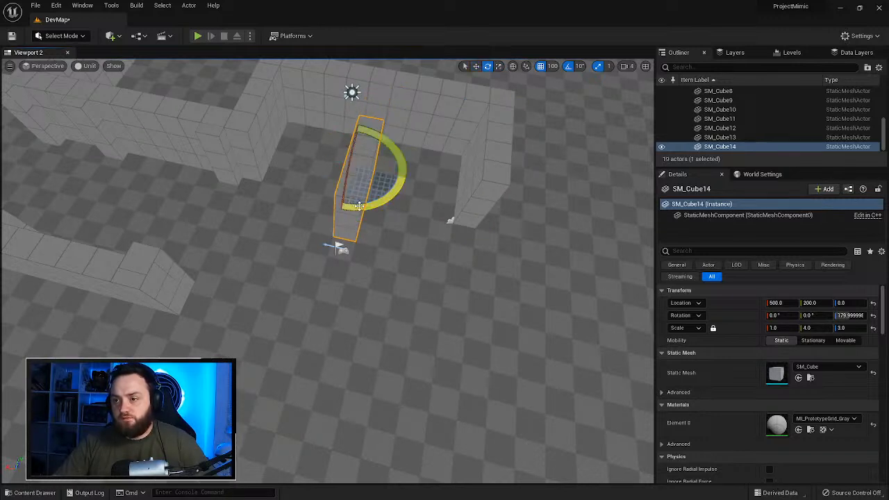
left_click_drag(358, 206, 320, 203)
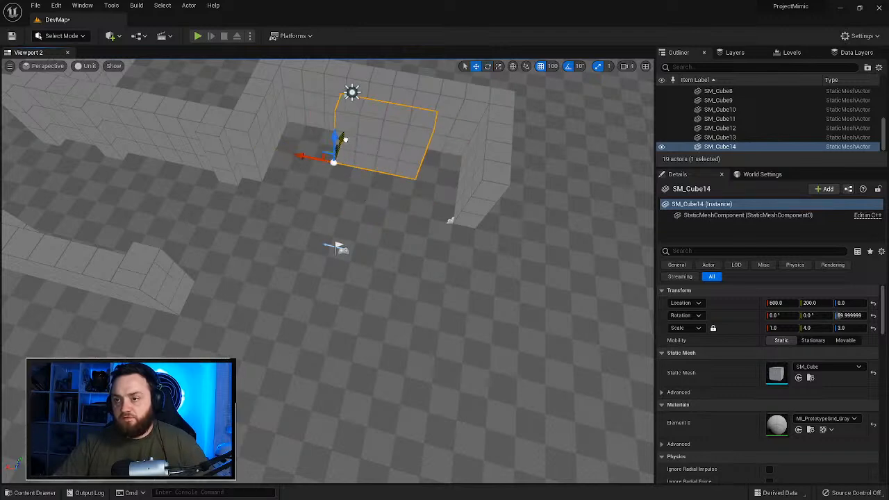
key("w")
Step: Select the end wall and move it outward to X -100 to widen the doorway gap
right_click_drag(376, 195, 406, 231)
left_click(406, 231)
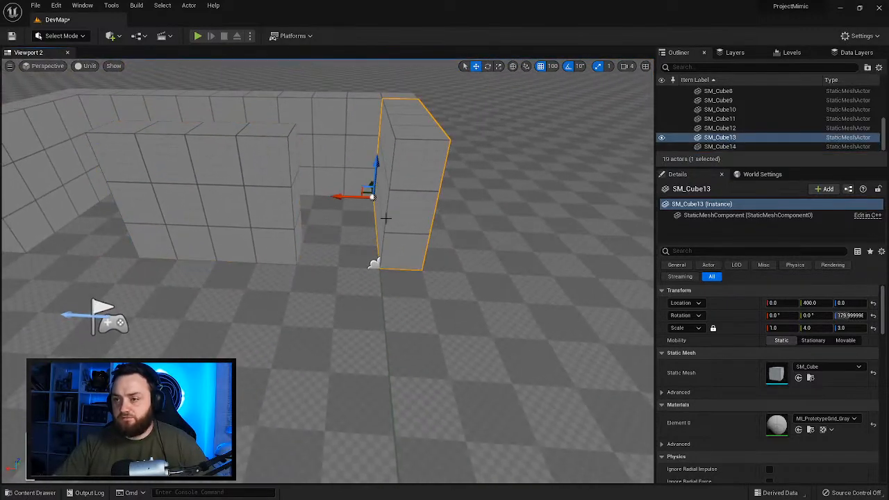
left_click_drag(334, 197, 366, 196)
right_click_drag(366, 196, 366, 197)
Step: Play-test the level in the editor, stop the session, and close the Message Log
left_click(197, 36)
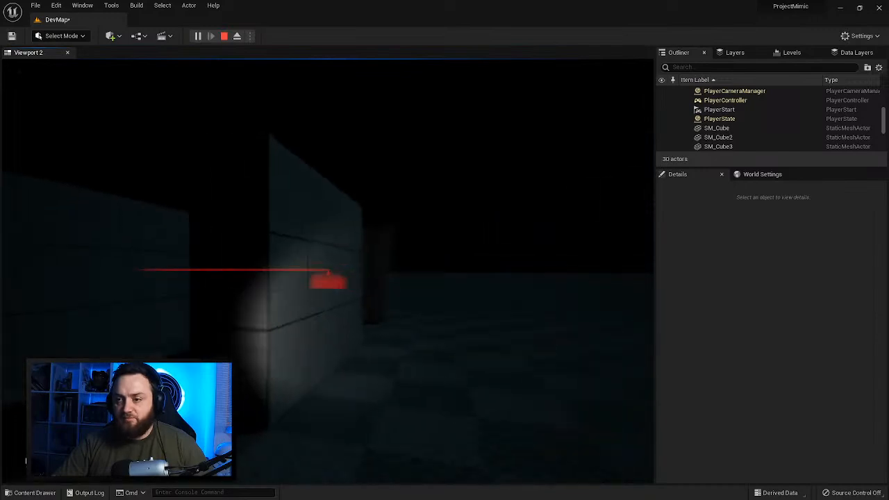
key("Escape")
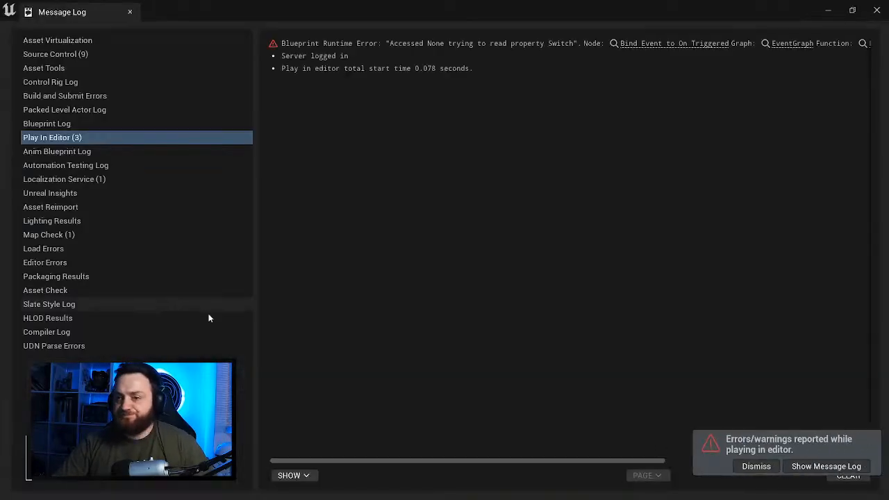
left_click(877, 11)
right_click_drag(417, 252, 359, 198)
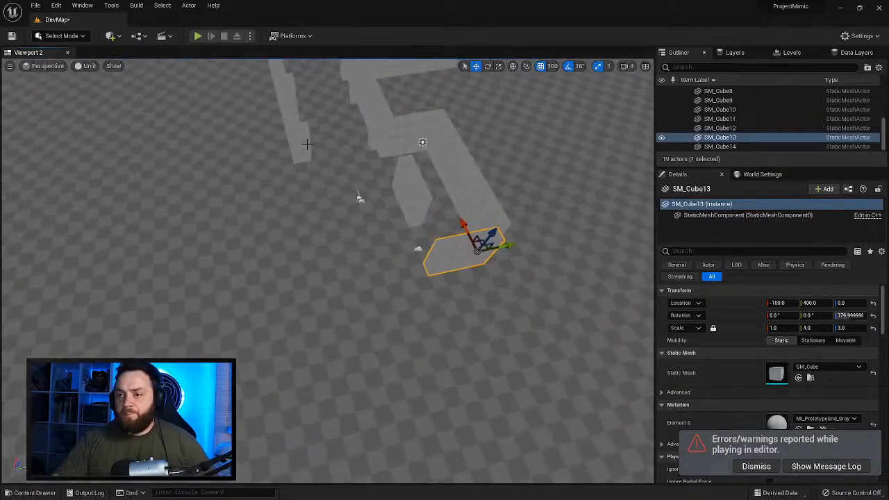
Step: Duplicate the room's long outer wall across to the opposite side of the corridor at X 1000, Y -700
left_click(479, 176)
left_click_drag(448, 141, 328, 161, "alt")
right_click_drag(324, 180, 322, 224)
right_click_drag(388, 274, 368, 215)
right_click_drag(308, 264, 281, 302)
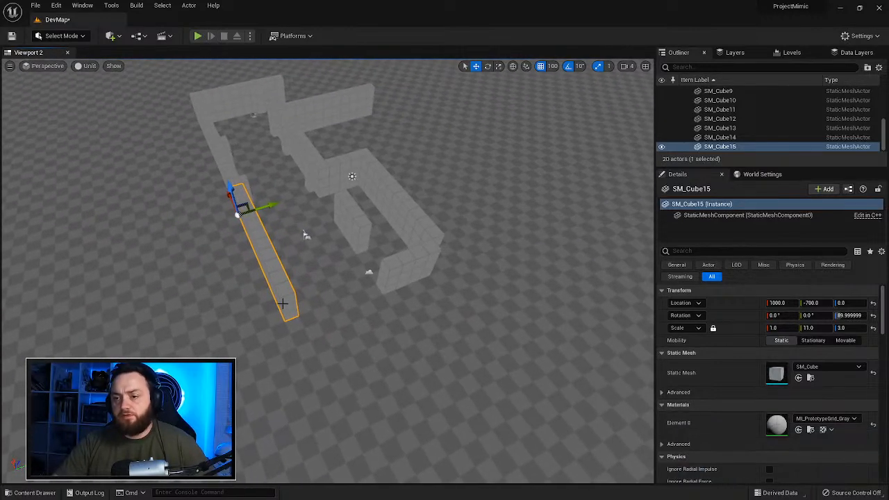
Step: Stretch the copied corridor wall to a Y scale of 19
key("e")
key("r")
right_click_drag(253, 239, 215, 293)
left_click_drag(210, 286, 274, 311)
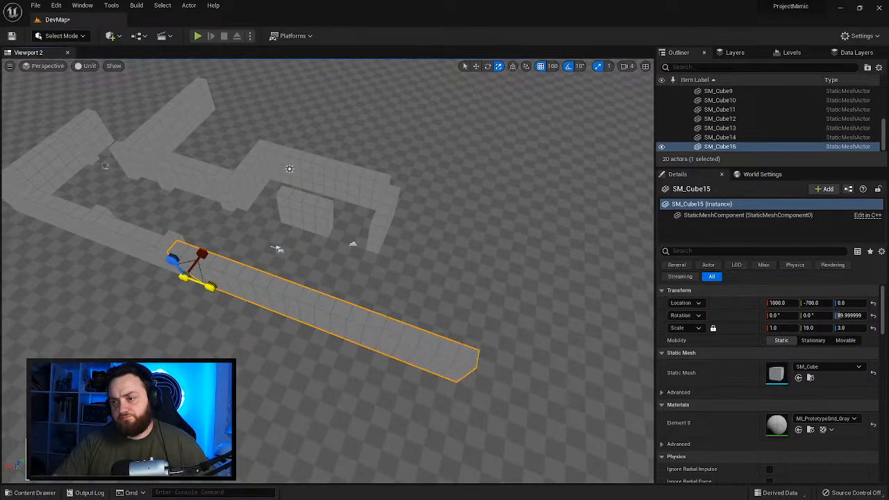
Step: Duplicate the room's end wall with a 90° turn and place the copy at X -100, Y 0
left_click(388, 215)
right_click_drag(389, 214, 354, 298)
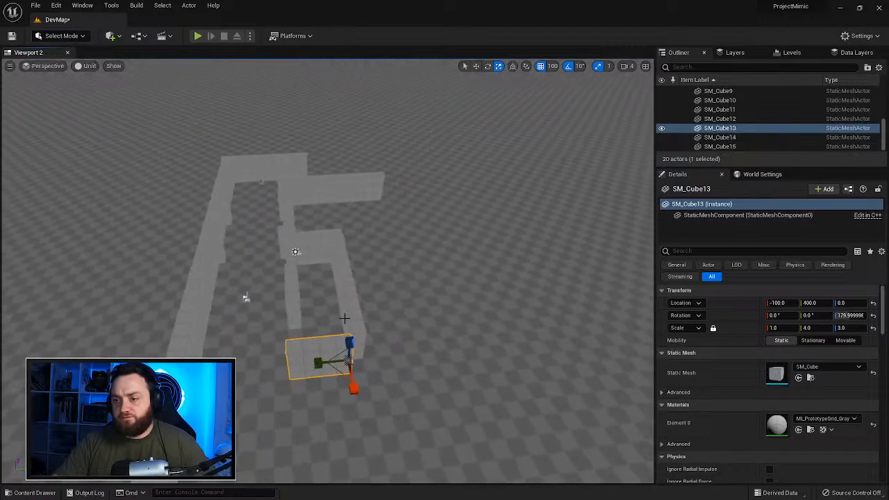
key("e")
left_click_drag(328, 395, 327, 361, "alt")
key("w")
right_click_drag(333, 375, 364, 389)
Step: Duplicate the end wall turned 180° to X -200, Y 400, and stretch the copy to a Y scale of 14
left_click(281, 235)
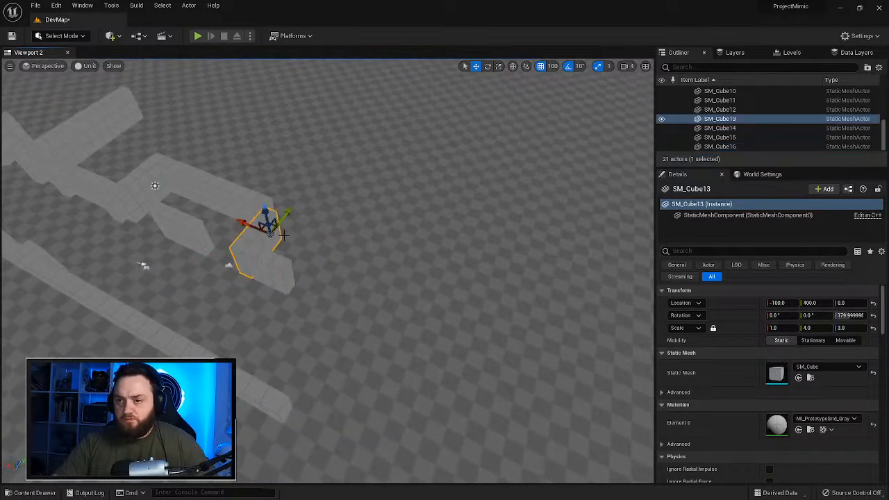
left_click_drag(296, 212, 338, 228, "alt")
key("e")
key("w")
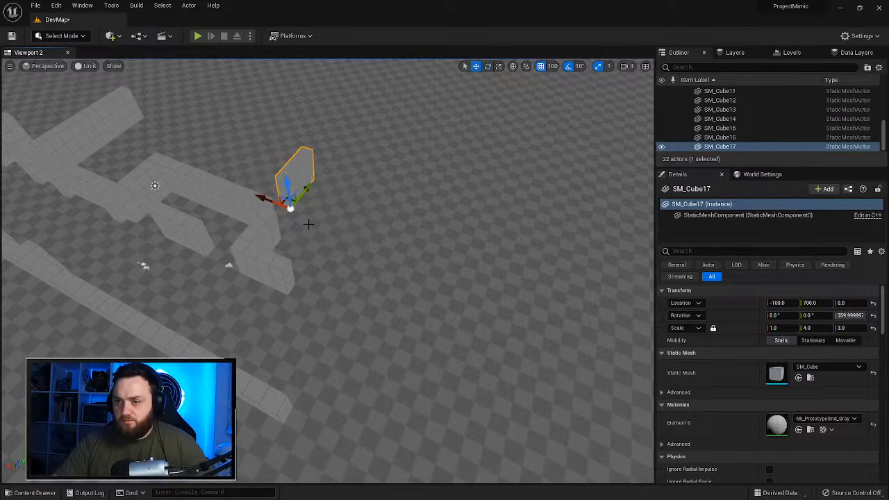
left_click_drag(267, 198, 271, 224)
right_click_drag(304, 218, 385, 205)
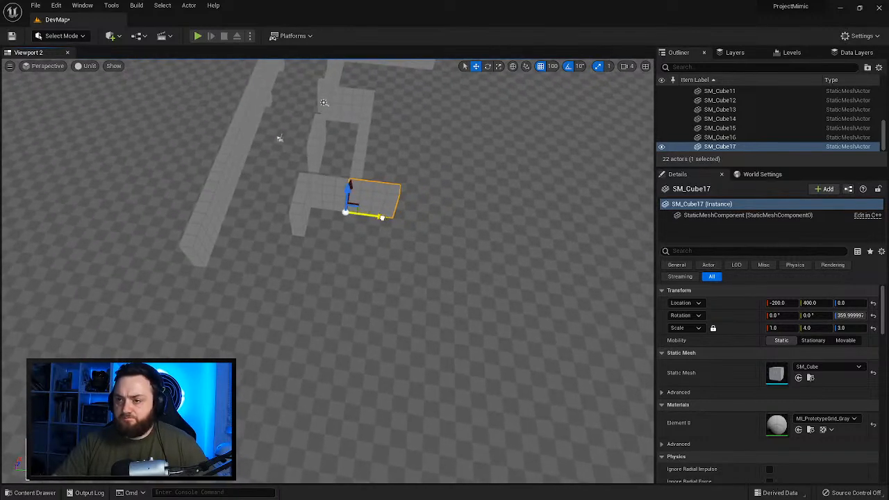
key("r")
left_click_drag(376, 214, 479, 226)
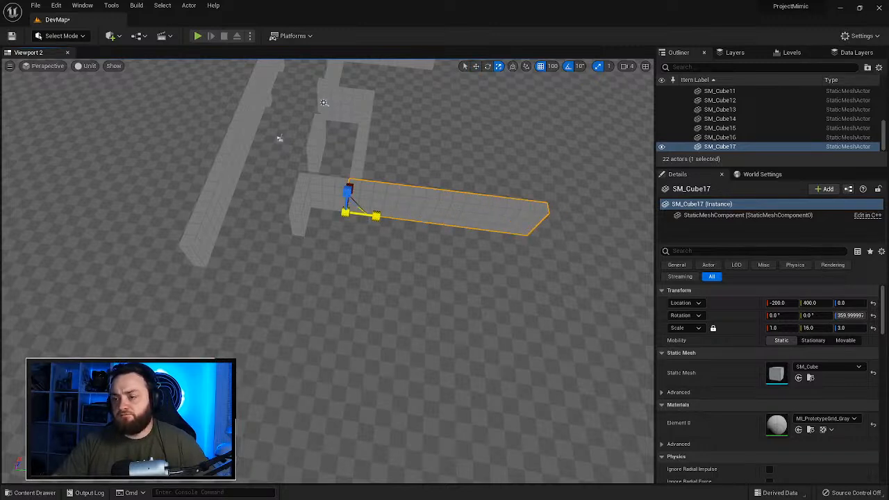
Step: Duplicate the stretched wall to X -1400, Y 100 as the opposite side of the next room, with a Y scale of 17
right_click_drag(383, 234, 407, 188)
left_click_drag(406, 205, 179, 246, "alt")
right_click_drag(178, 246, 250, 270)
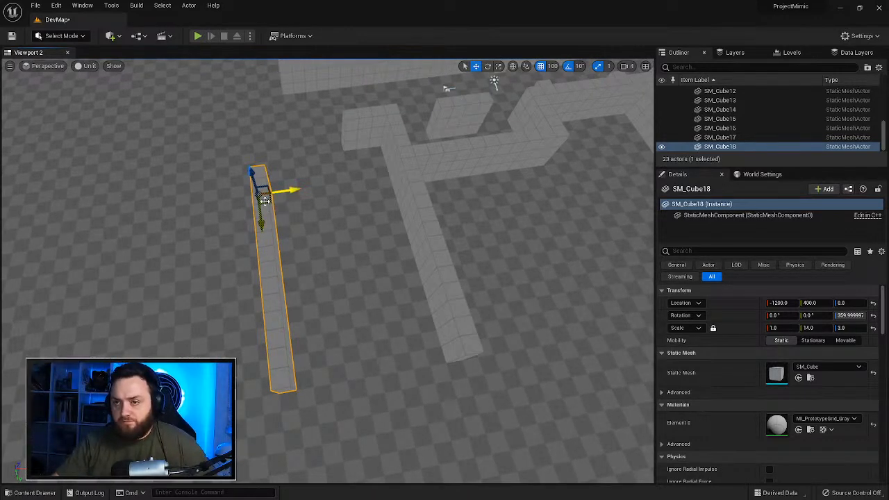
left_click_drag(264, 200, 234, 176)
right_click_drag(233, 176, 300, 190)
key("r")
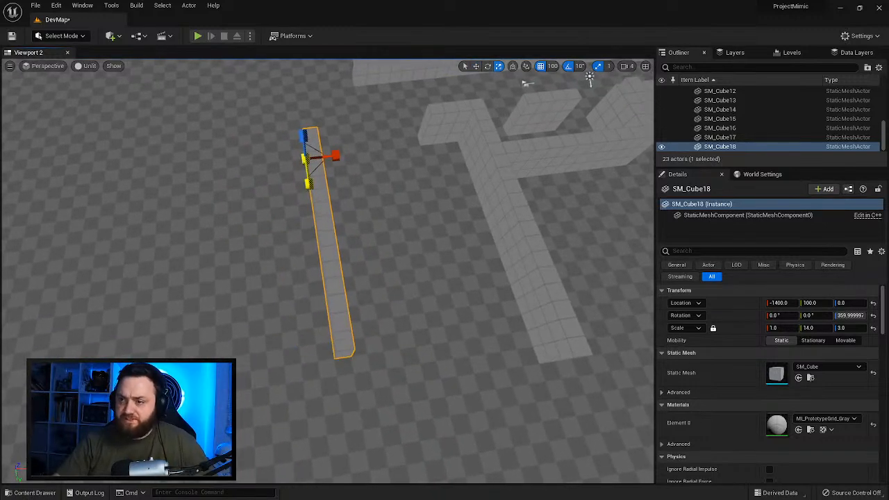
right_click_drag(415, 264, 301, 245)
Step: Duplicate the short corridor-side wall along X to X -1000, leaving an entrance gap into the next room
left_click(283, 190)
key("w")
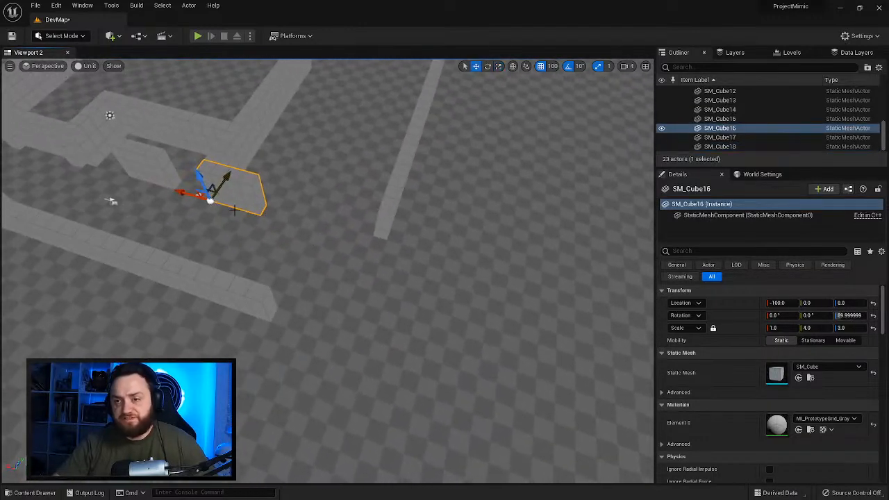
left_click_drag(186, 194, 305, 227, "alt")
right_click_drag(316, 280, 316, 280)
Step: Move the next room's far long wall to X -1900 and stretch the short entrance wall to a Y scale of 9 to meet it
left_click(375, 272)
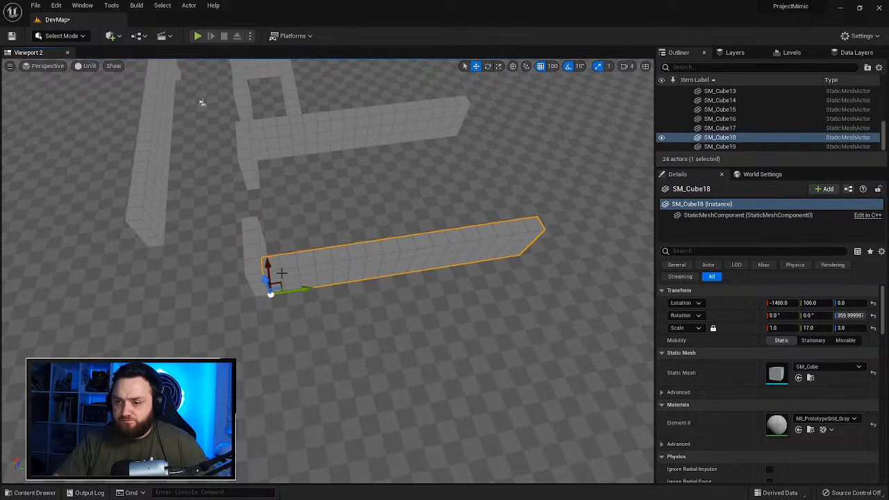
left_click_drag(263, 262, 273, 340)
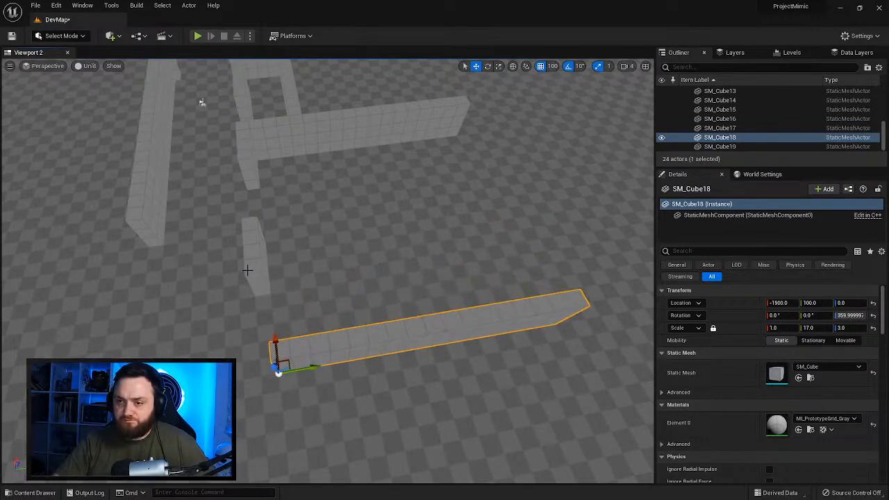
left_click(248, 270)
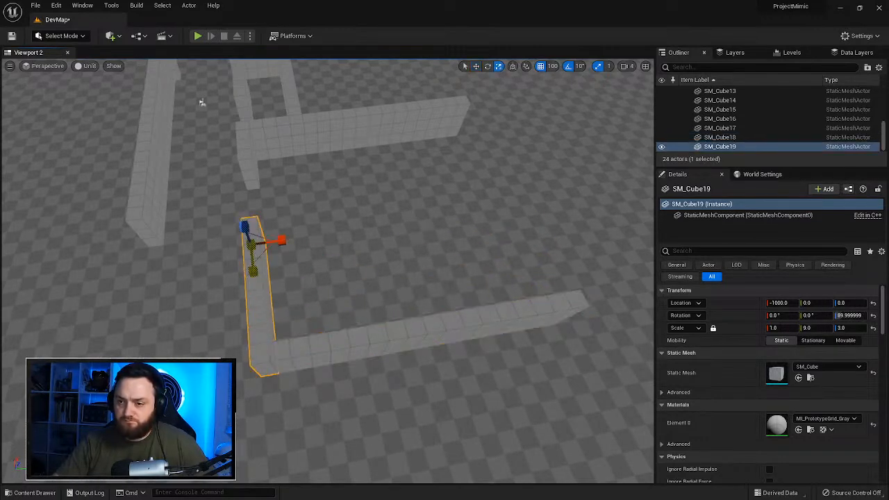
Step: Add a new SM_Cube from the content library near the long wall's outer end at X -500, Y 1700
key("d")
right_click_drag(332, 267, 237, 375)
key("w")
left_click(29, 492)
left_click_drag(293, 437, 443, 315)
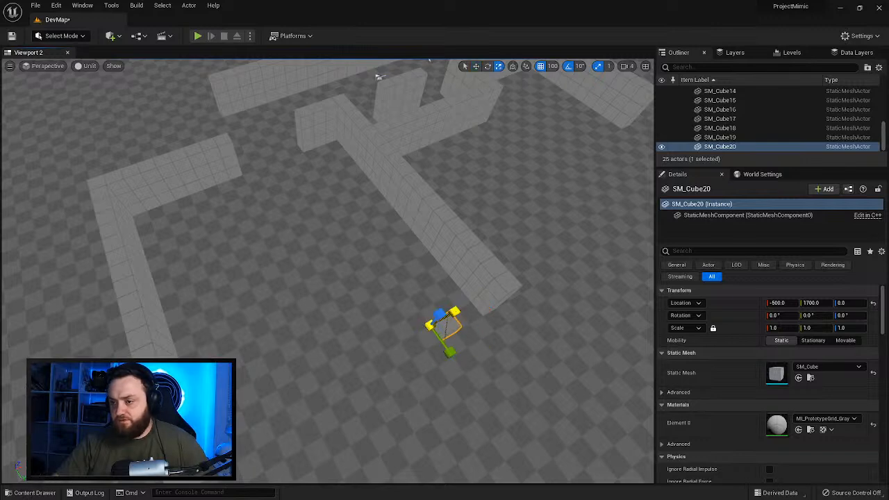
Step: Widen the new cube to an X scale of 4 from X -600 and raise it to Z 400
right_click_drag(471, 324, 492, 321)
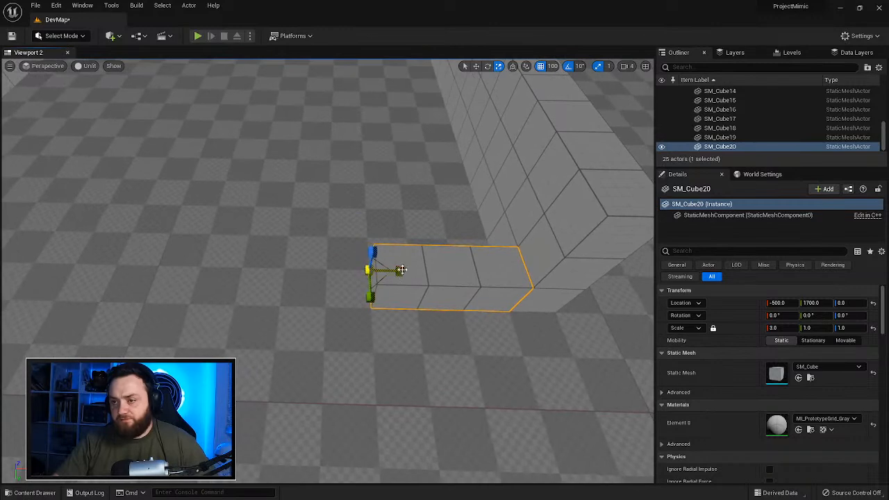
left_click_drag(400, 271, 370, 276)
key("w")
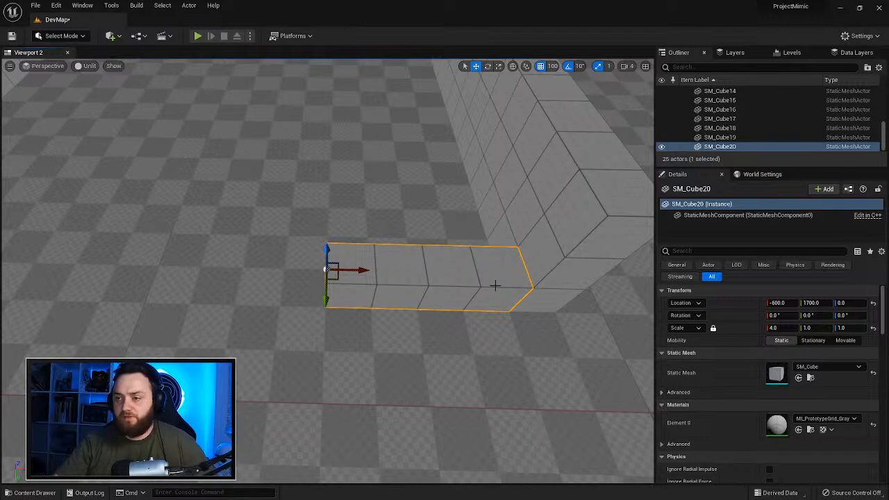
right_click_drag(426, 313, 343, 299)
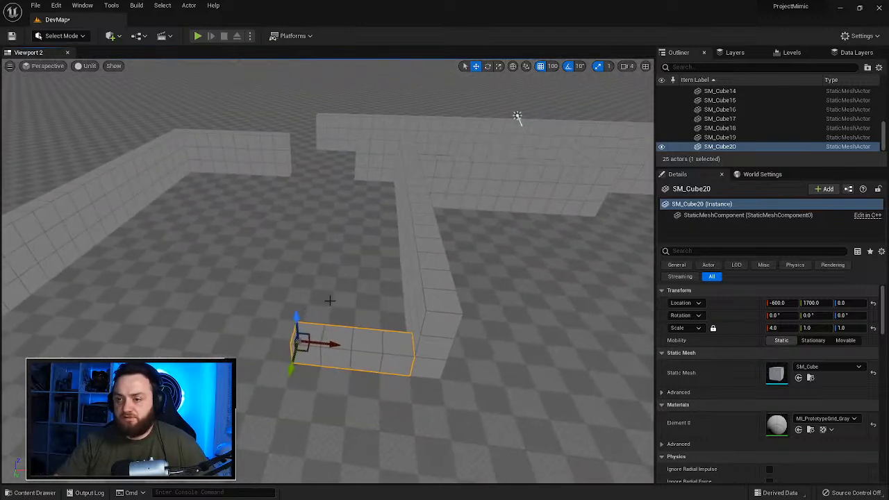
left_click_drag(295, 314, 293, 210)
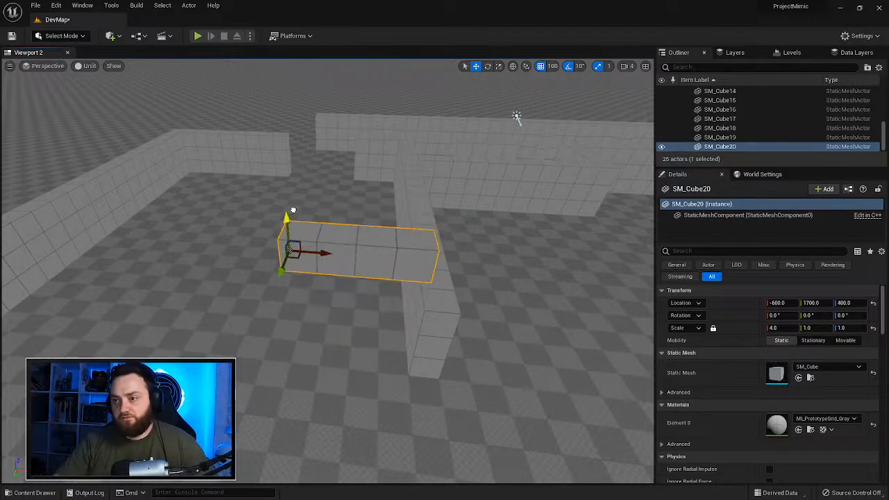
Step: Move the raised block to Y 100 and stretch it to a Y scale of 17 as a walkway along the wall
right_click_drag(291, 211, 372, 299)
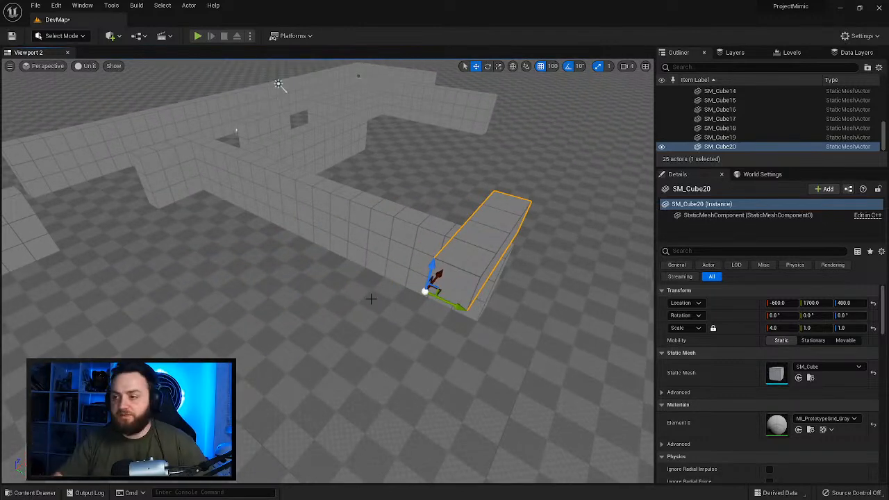
right_click_drag(411, 249, 399, 268)
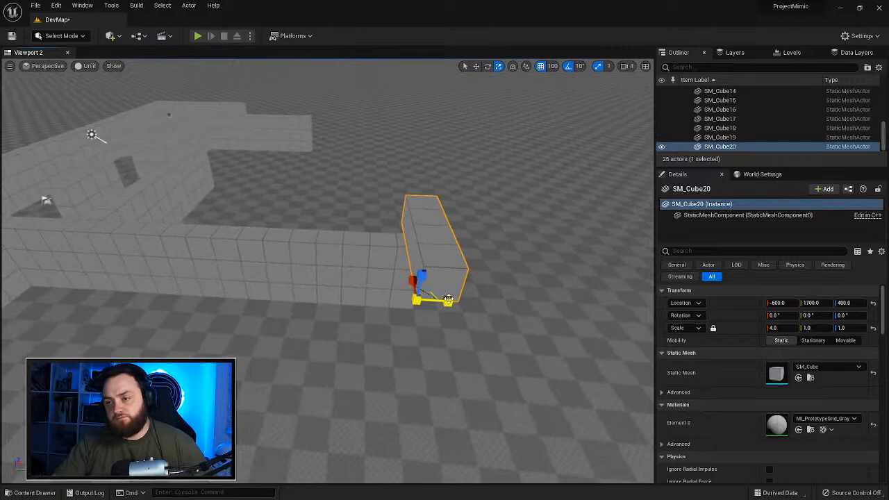
key("e")
key("w")
left_click_drag(447, 300, 66, 274)
right_click_drag(445, 286, 393, 269)
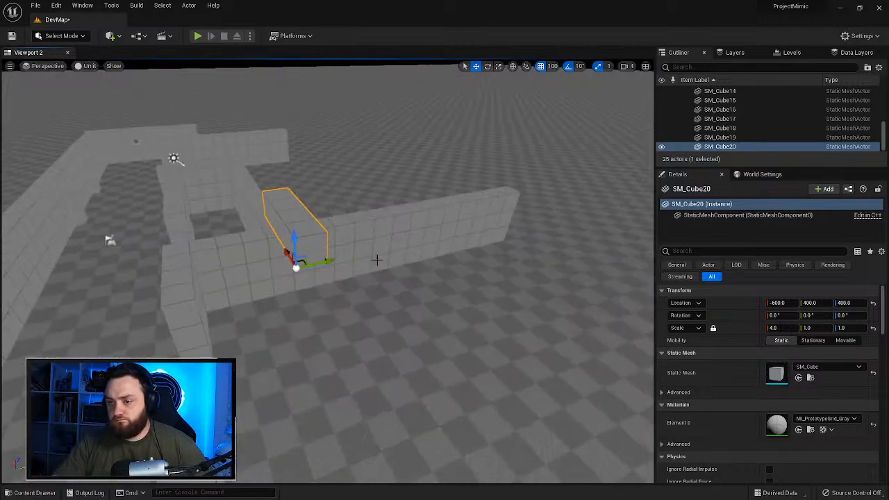
left_click_drag(328, 260, 361, 271)
key("r")
right_click_drag(361, 271, 348, 276)
Step: Heighten the long wall beside the walkway to a Z scale of 9
right_click_drag(25, 250, 203, 321)
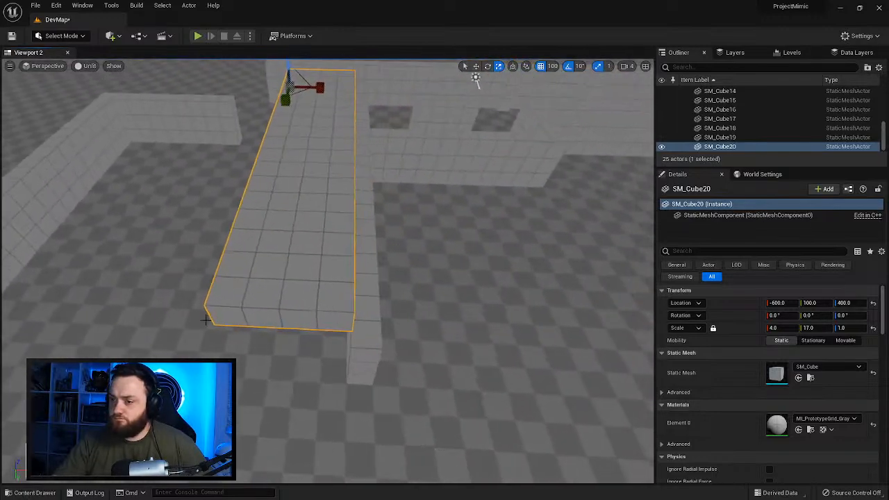
left_click(354, 338)
left_click_drag(343, 156, 343, 107)
right_click_drag(476, 79, 125, 238)
right_click_drag(348, 303, 338, 286)
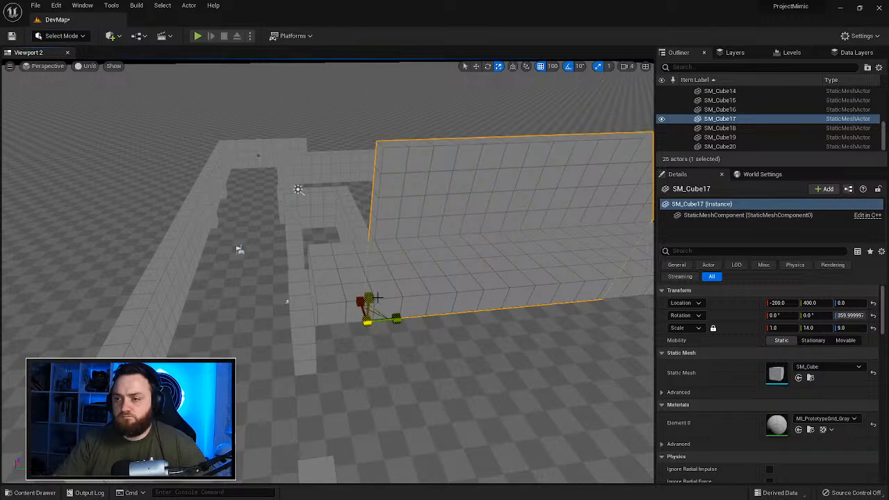
Step: Duplicate the raised walkway, turn the copy -90°, and place it at the walkway's outer end at X -600, Y 2200
right_click_drag(391, 327, 479, 422)
mouse_move(476, 382)
right_mouse_down()
mouse_move(451, 368)
mouse_move(476, 375)
right_mouse_up()
left_click(420, 309)
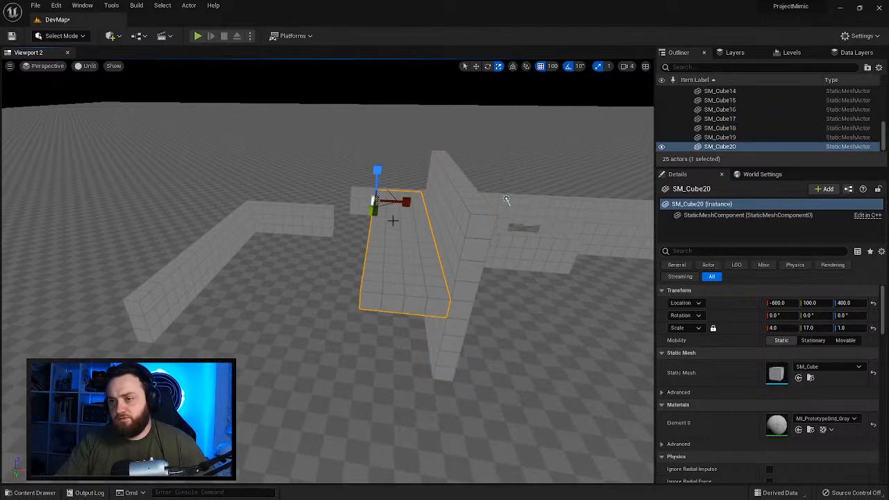
key("w")
left_click_drag(373, 208, 350, 380, "alt")
key("e")
key("w")
key("d")
right_click_drag(468, 401, 468, 401)
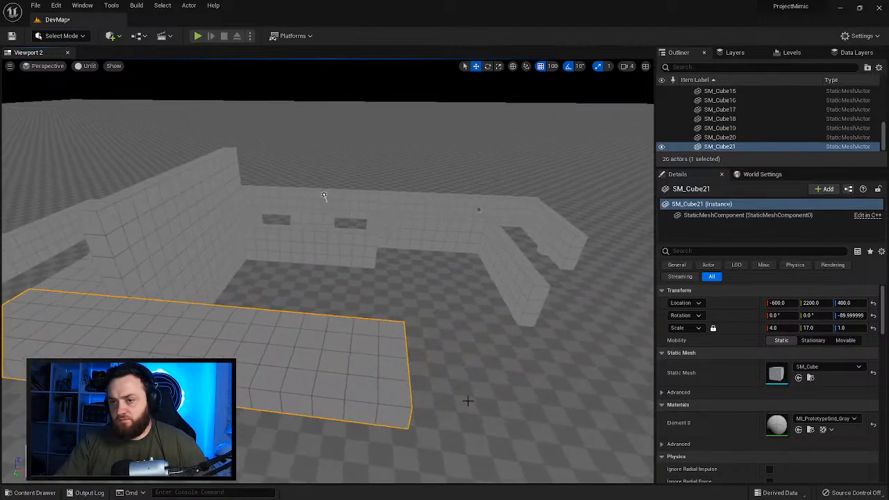
Step: Shorten the turned walkway piece to a Y scale of 5 so it ends at the tall wall
left_click(218, 261)
key("a")
right_click_drag(216, 266, 216, 273)
left_click(260, 332)
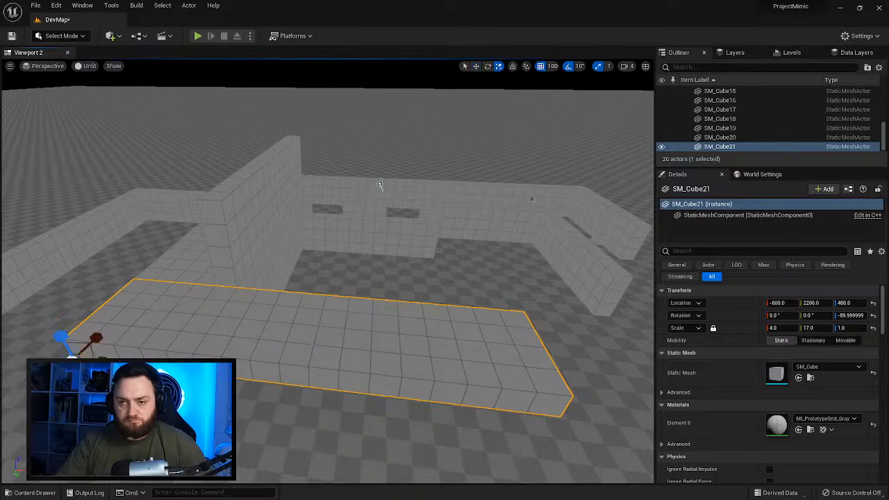
left_click_drag(107, 357, 47, 363)
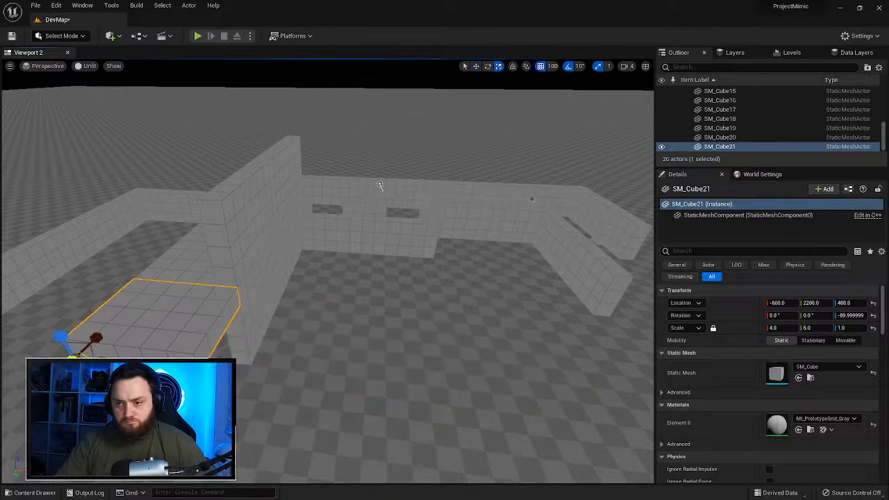
Step: Duplicate the short walkway piece to X -100, Y 2200, and enlarge it into a platform with X scale 15 and Y scale 11
left_click_drag(379, 185, 502, 200, "alt")
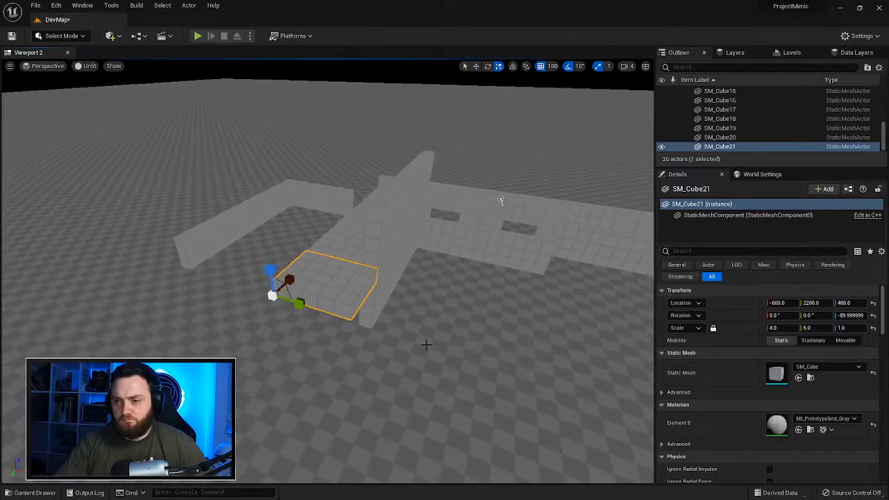
left_click_drag(302, 306, 407, 347, "alt")
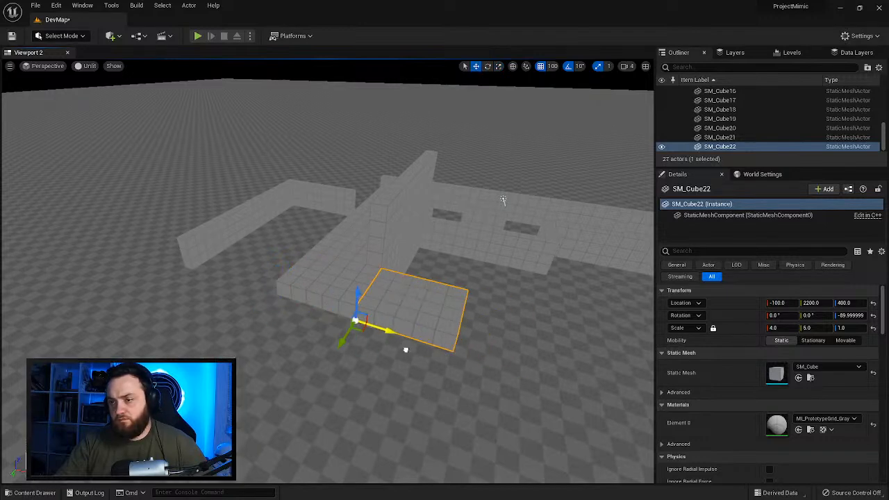
key("r")
left_click_drag(368, 324, 494, 342)
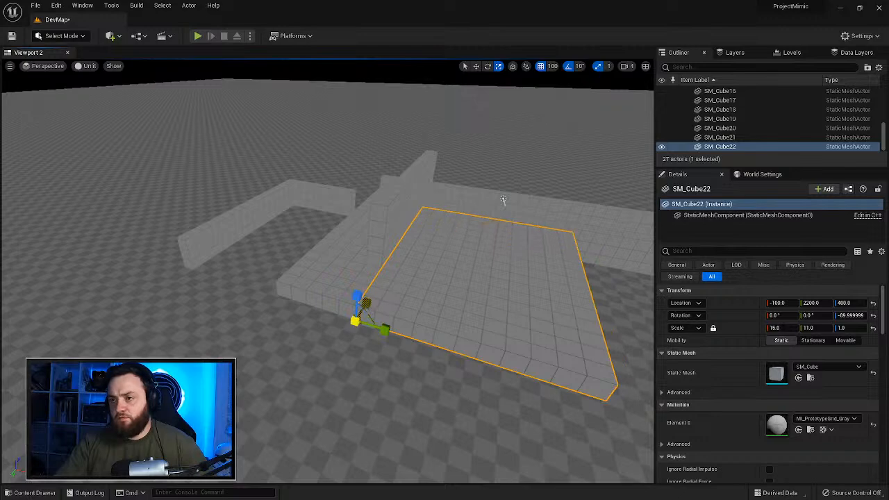
Step: Duplicate the tall wall to the platform's opposite side at X 1000, Y 400
right_click_drag(504, 200, 250, 224)
left_click(229, 222)
key("w")
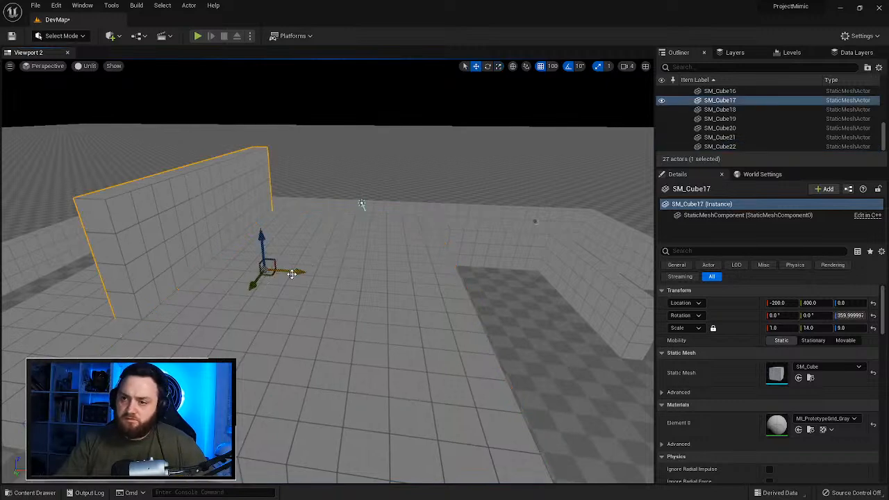
left_click_drag(295, 272, 448, 294, "alt")
right_click_drag(449, 294, 486, 350)
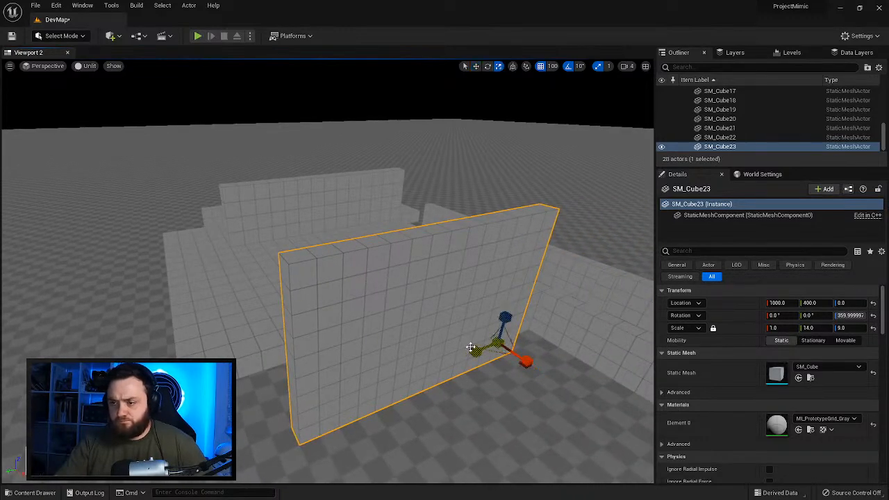
Step: Set the copied tall wall to Y scale 18 and Z scale 5, and raise it to Z 400
left_click_drag(476, 351, 445, 361)
right_click_drag(444, 361, 356, 205)
key("w")
key("r")
left_click_drag(315, 183, 311, 95)
Step: Duplicate the raised side wall with a 90° turn and place it along the corridor side at X 1000, Y 0
right_click_drag(310, 94, 181, 68)
mouse_move(388, 341)
right_mouse_down()
mouse_move(333, 326)
mouse_move(388, 341)
right_mouse_up()
right_click_drag(389, 278, 303, 338)
key("e")
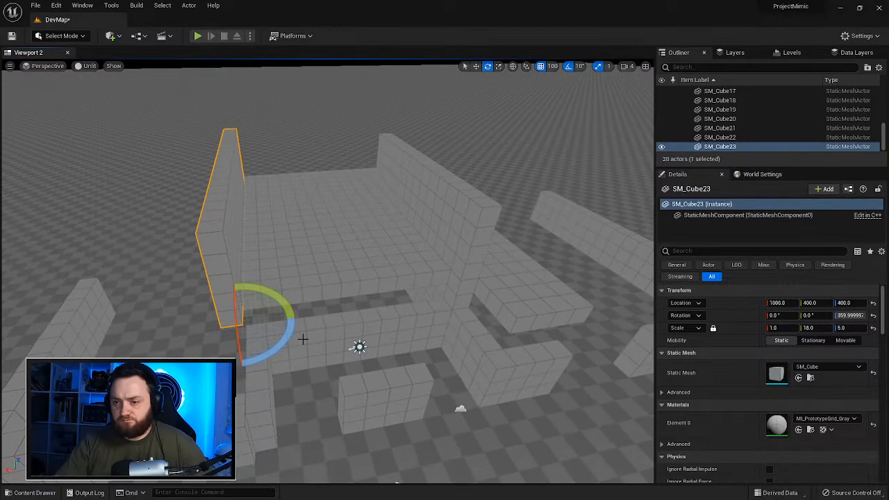
left_click_drag(290, 341, 332, 355, "alt")
right_click_drag(332, 355, 372, 354)
key("w")
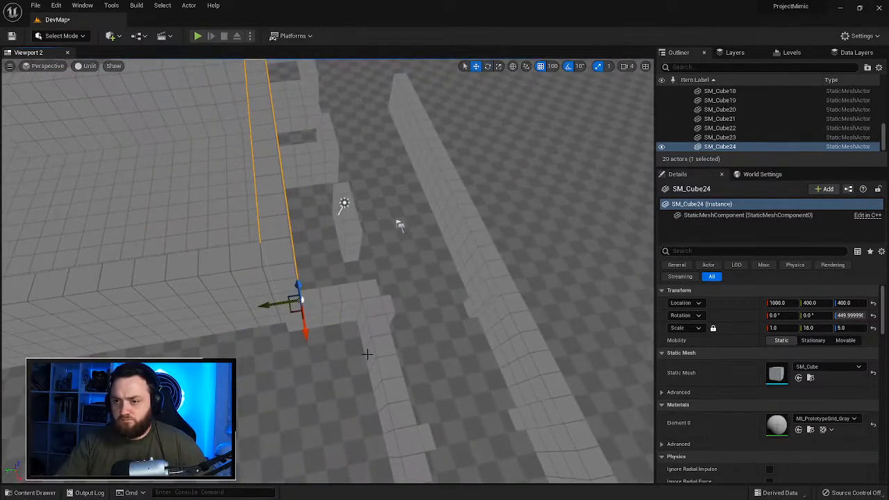
left_click_drag(261, 306, 344, 297)
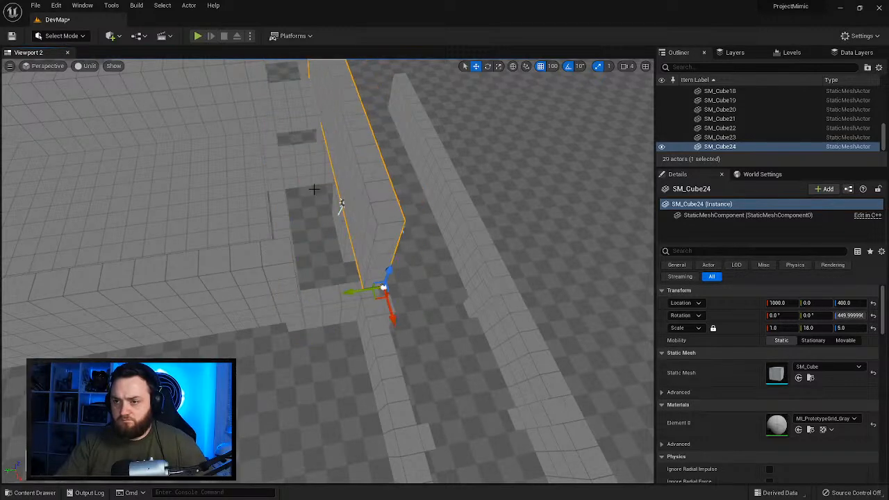
Step: Widen the upper platform at X -100, Y 2200 to an X scale of 21
left_click(239, 164)
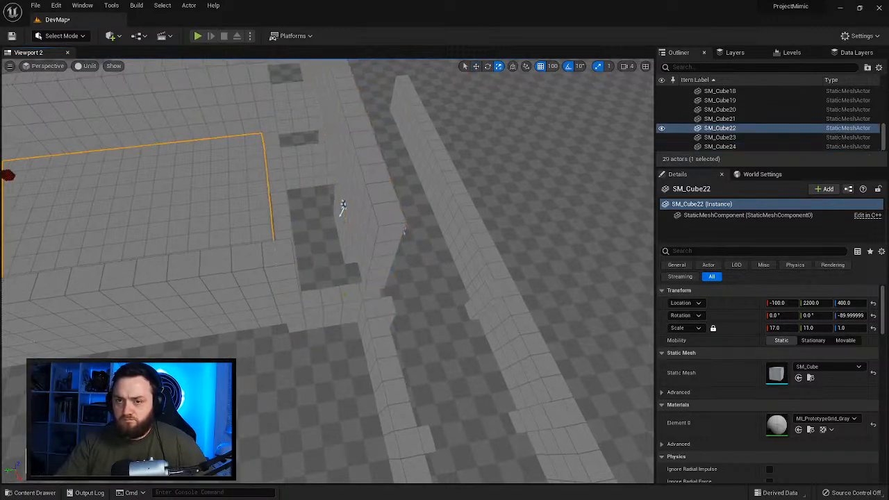
right_click_drag(193, 157, 161, 149)
left_click_drag(135, 150, 184, 152)
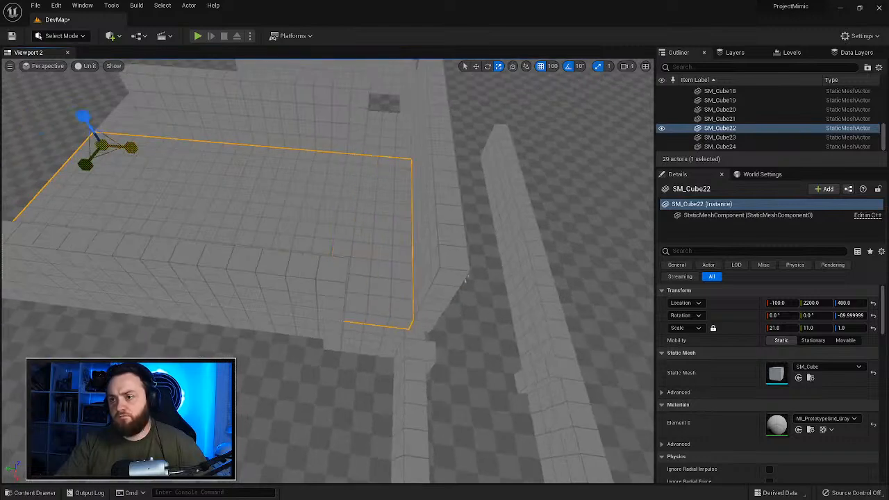
right_click_drag(309, 209, 338, 189)
right_click_drag(407, 222, 415, 226)
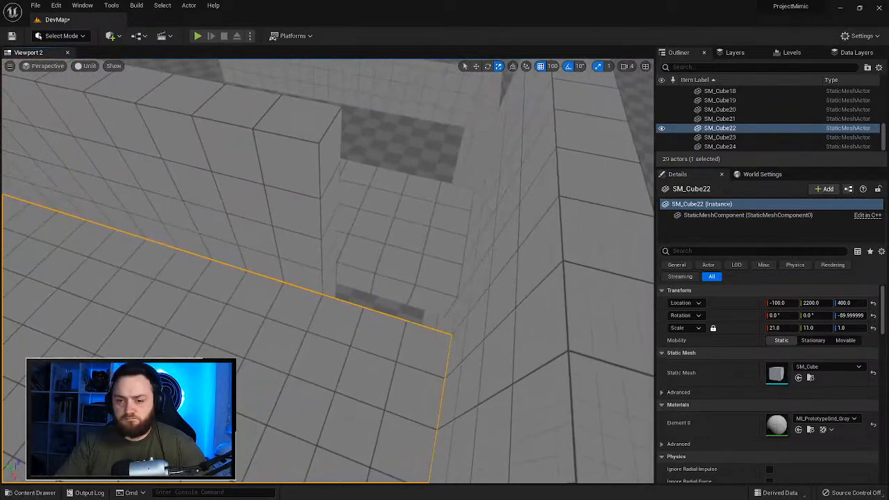
Step: Add an SM_Cube in the gap at the platform's edge at X -200, Y 100, Z 400, and set its Y scale to 3
key("ctrl+space")
left_click_drag(255, 439, 412, 302)
key("w")
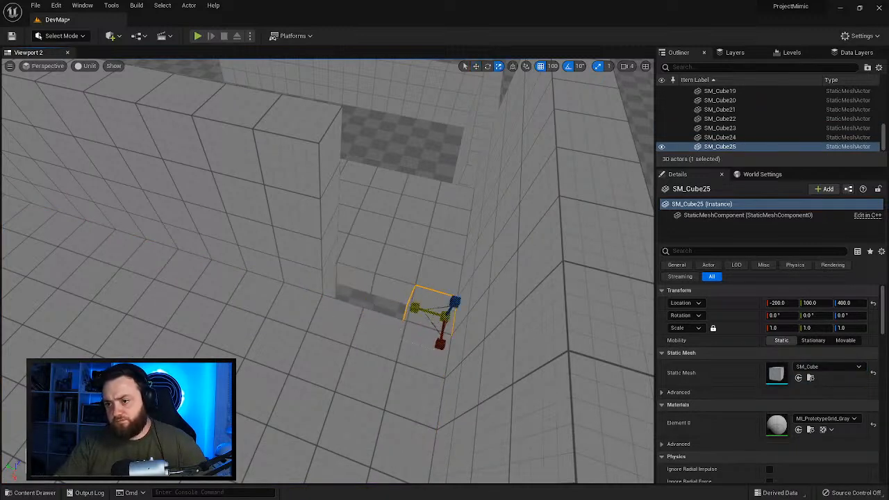
key("s")
mouse_move(412, 323)
right_mouse_down()
mouse_move(379, 306)
mouse_move(181, 324)
mouse_move(401, 313)
right_mouse_up()
key("d")
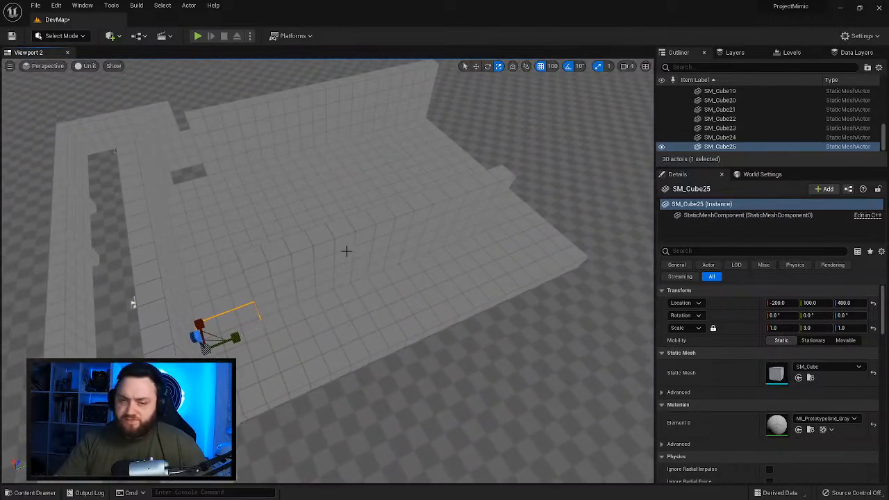
Step: Set the raised side wall at X 1000, Y 100 to a Y scale of 17
right_click_drag(327, 226, 346, 244)
left_click(365, 391)
right_click_drag(366, 391, 396, 411)
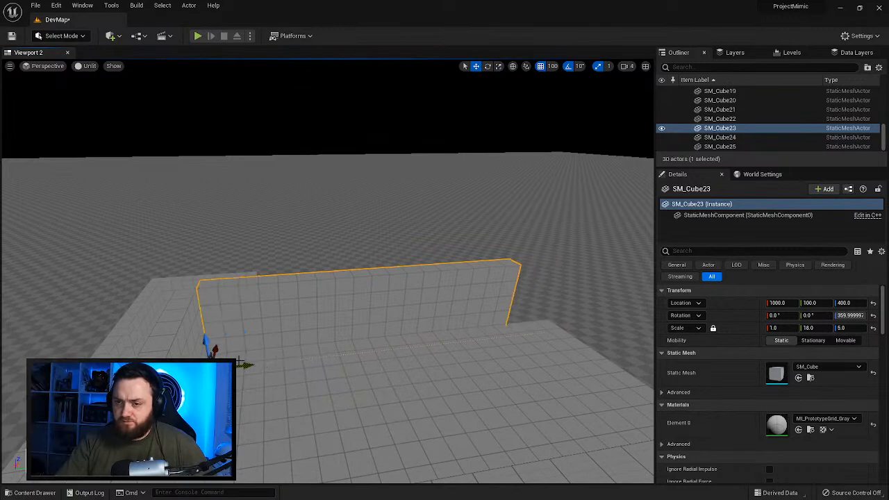
right_click_drag(242, 363, 246, 365)
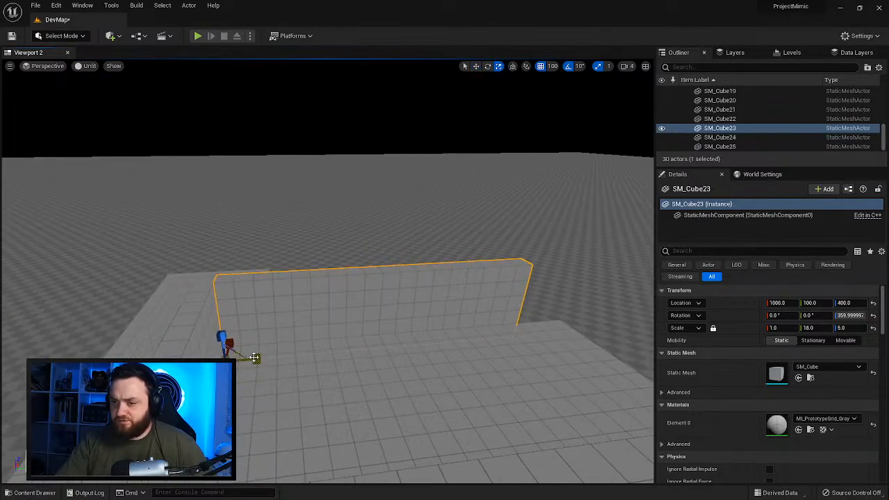
right_click_drag(326, 271, 166, 293)
key("f")
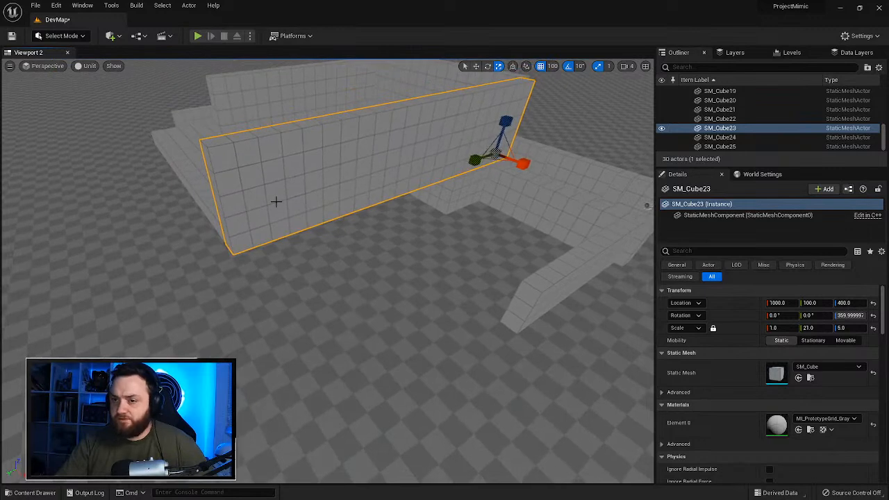
left_click_drag(474, 159, 501, 152)
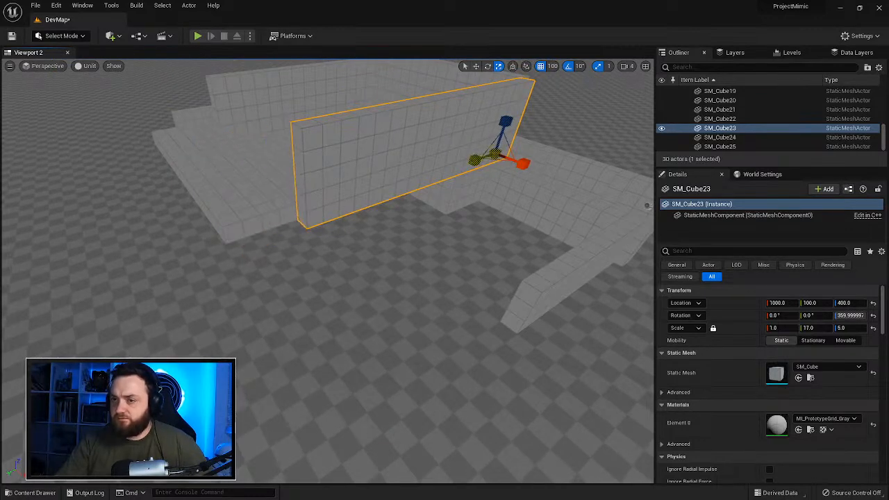
right_click_drag(425, 206, 410, 198)
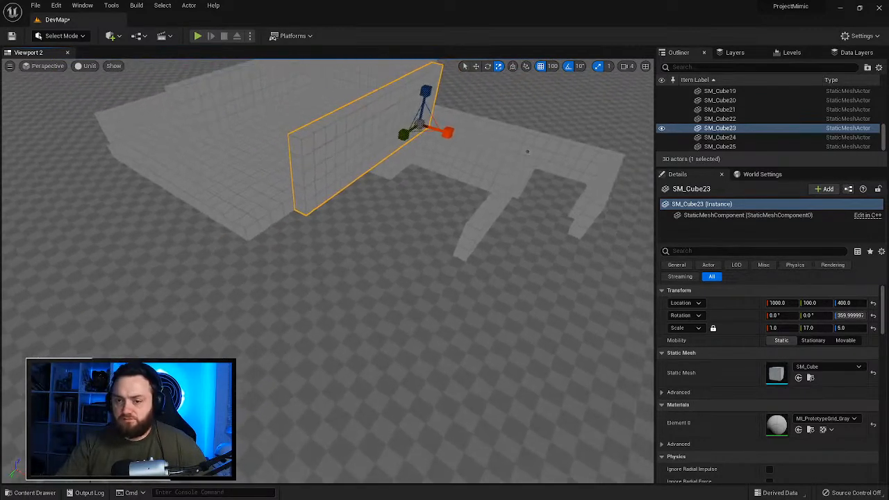
Step: Place an SM_Ramp mesh on the open floor beside the platform at X 1900, Y 1600, Z 0
left_click(31, 493)
left_click_drag(254, 444, 283, 475)
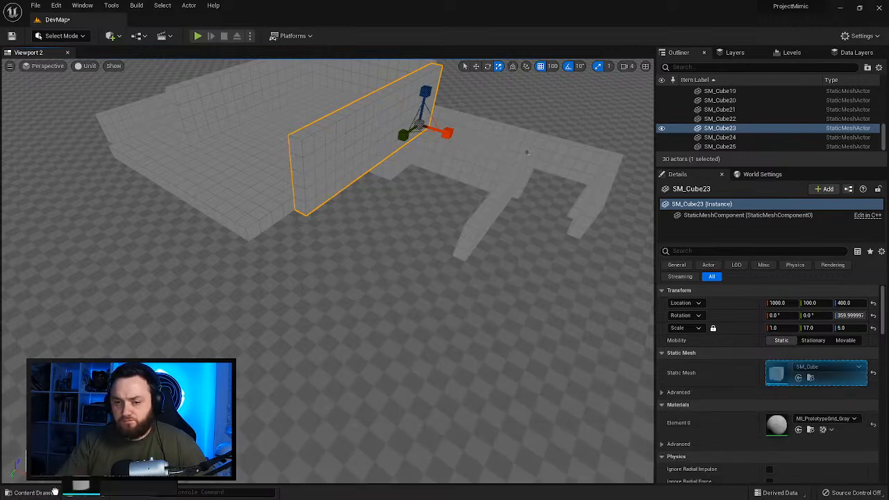
left_click_drag(53, 485, 59, 493)
right_click_drag(160, 417, 90, 461)
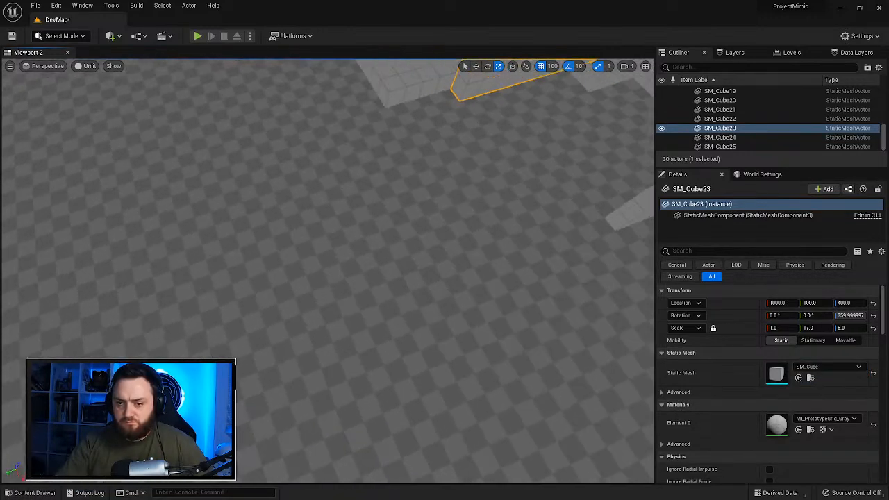
left_click(29, 493)
left_click_drag(294, 440, 506, 262)
right_click_drag(506, 262, 464, 272)
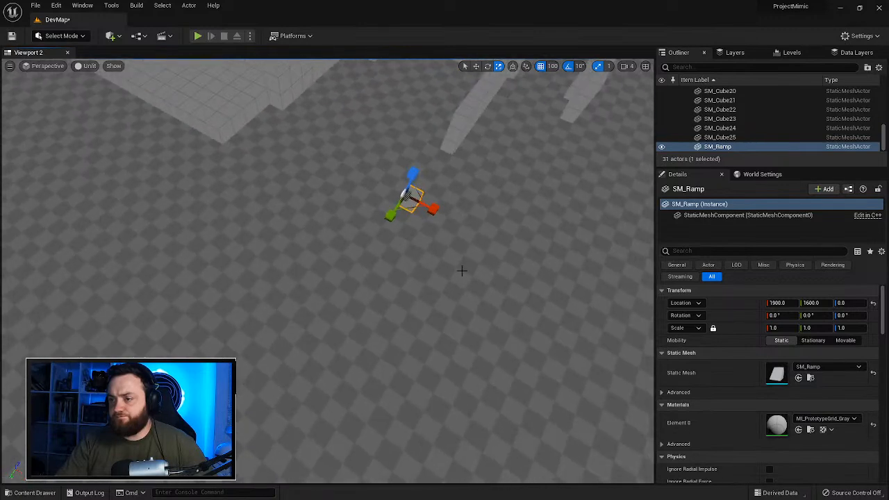
Step: Enlarge the ramp to X scale 3, Y scale 10 and Z scale 5
left_click_drag(433, 214, 451, 222)
left_click_drag(390, 219, 470, 139)
left_click_drag(414, 173, 423, 139)
Step: Rotate the ramp to -90° about Z and place it against the platform edge at X 1000, Y 2100
key("w")
key("e")
left_click_drag(413, 229, 255, 196)
key("w")
right_click_drag(257, 197, 357, 160)
key("r")
right_click_drag(352, 334, 381, 359)
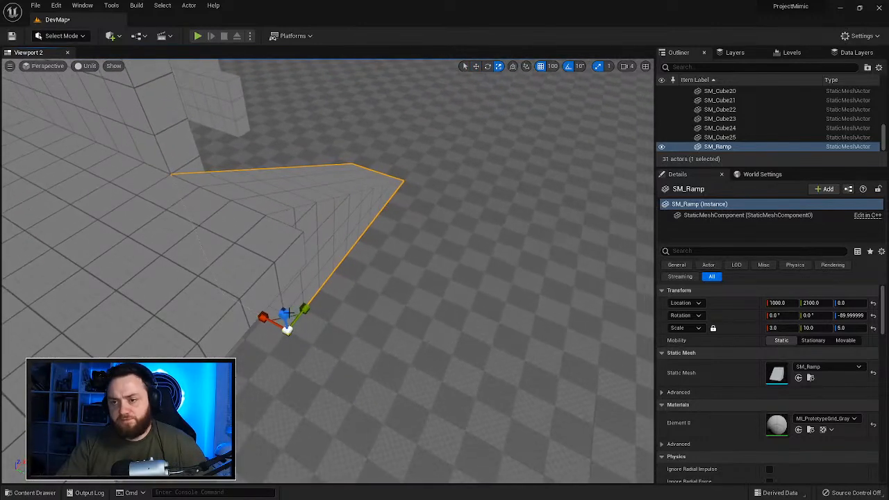
Step: Widen the ramp to X scale 4 and shift it sideways along the platform edge
left_click_drag(259, 318, 250, 312)
key("w")
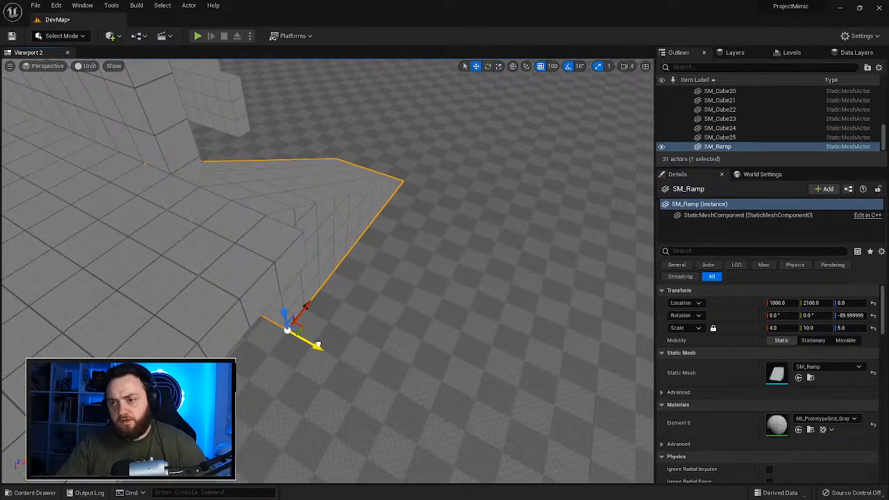
left_click_drag(318, 345, 343, 359)
right_click_drag(344, 359, 462, 245)
Step: Adjust the lengths of the outer corridor walls, giving the outermost wall at X 2600, Y -700 an X scale of 28
left_click(400, 236)
right_click_drag(400, 236, 433, 245)
key("r")
left_click_drag(449, 241, 458, 245)
right_click_drag(458, 244, 496, 235)
left_click(473, 226)
left_click_drag(480, 230, 457, 254)
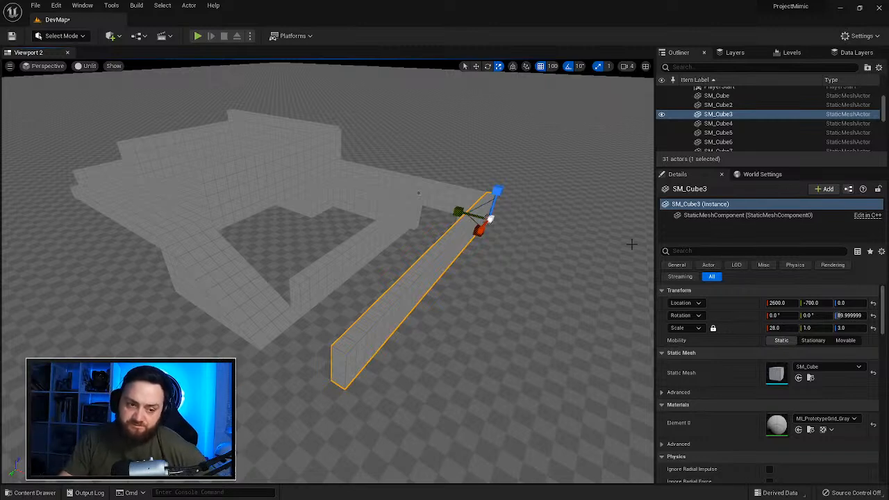
right_click_drag(417, 312, 393, 298)
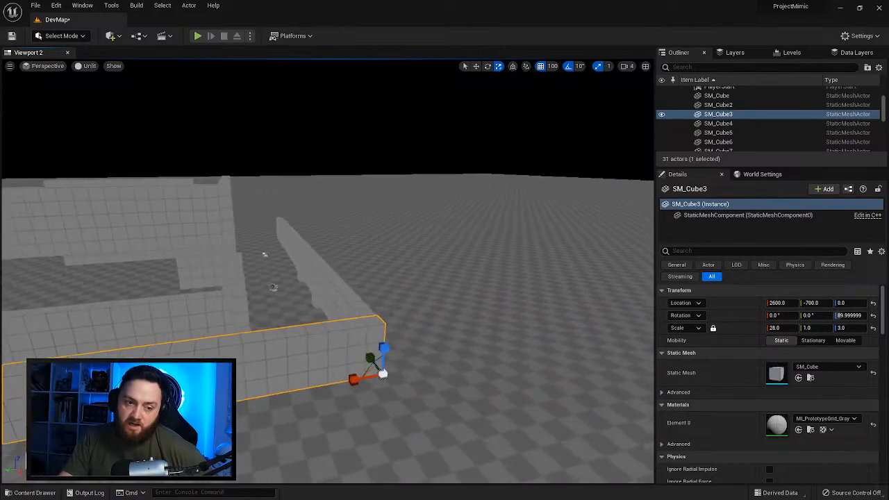
right_click_drag(393, 299, 429, 200)
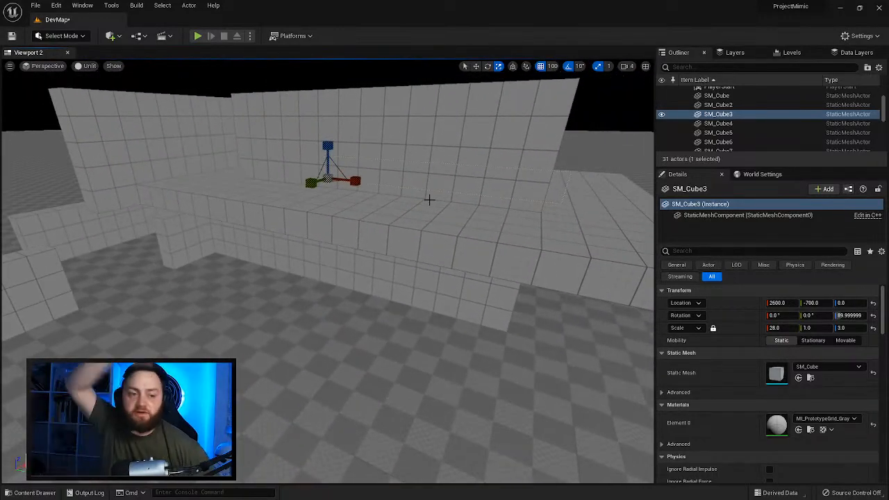
right_click_drag(424, 196, 450, 189)
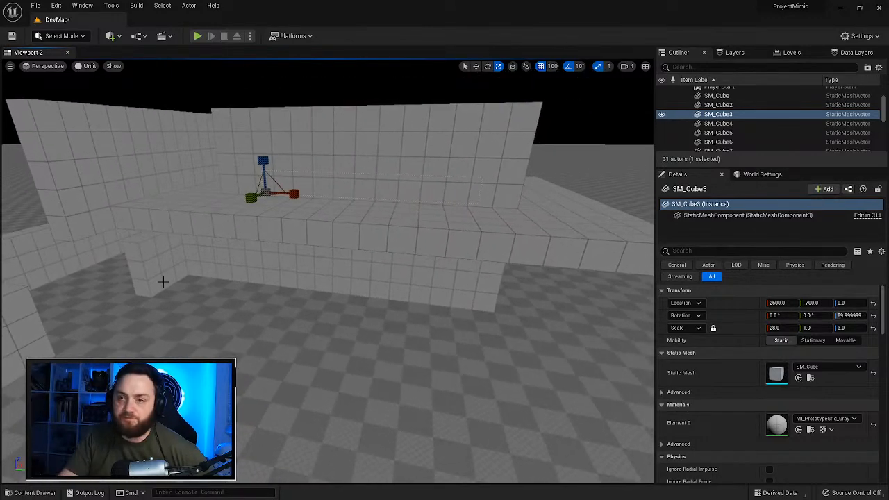
right_click_drag(120, 254, 170, 247)
left_click(282, 255)
right_click_drag(282, 255, 348, 347)
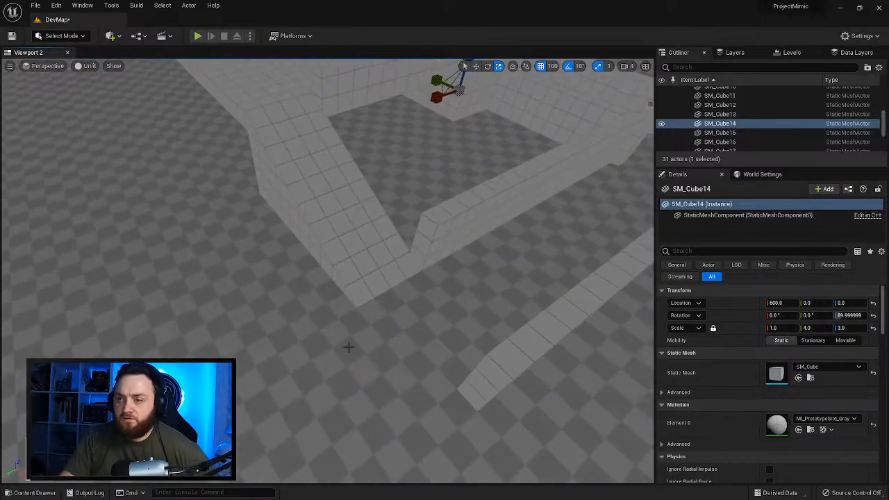
Step: Duplicate the long low wall with a 90° turn and place it along the ramp side at X 1900, Y 1800
left_click(444, 252)
key("e")
left_click_drag(608, 186, 378, 294, "alt")
key("w")
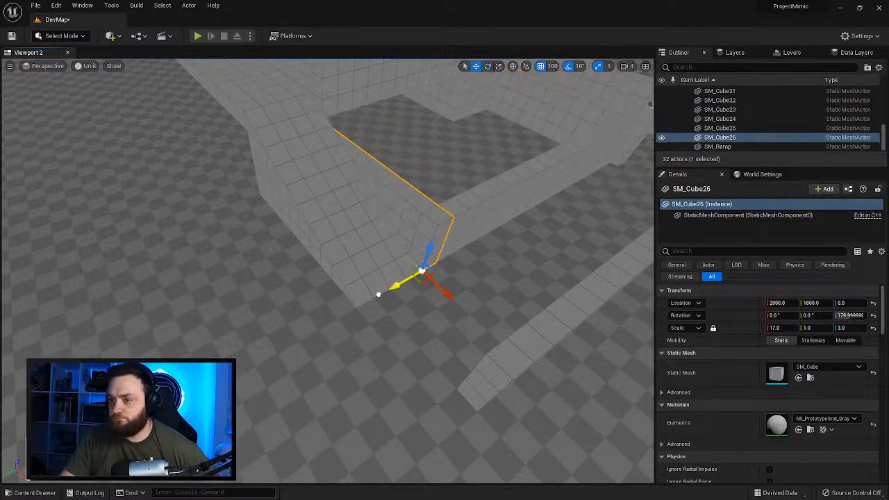
left_click_drag(439, 288, 419, 279)
right_click_drag(450, 301, 395, 269)
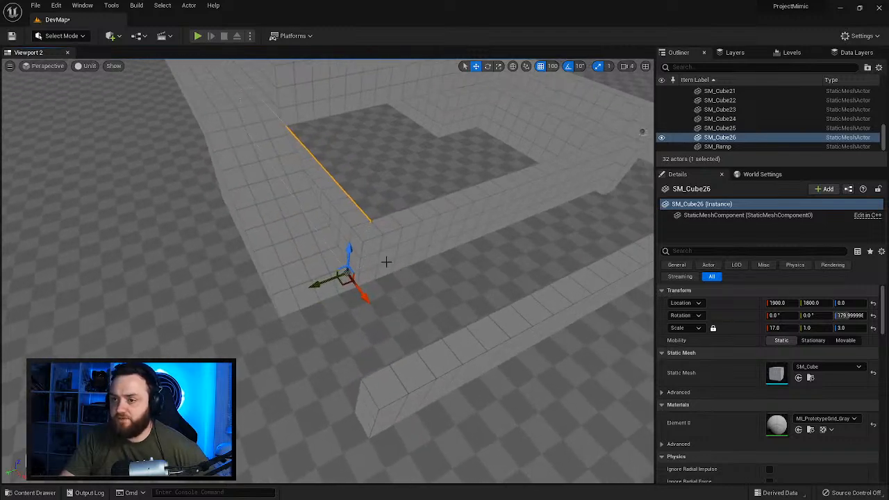
Step: Set the copied ramp-side wall to X scale 8 and Z scale 9
key("r")
left_click_drag(348, 252, 349, 229)
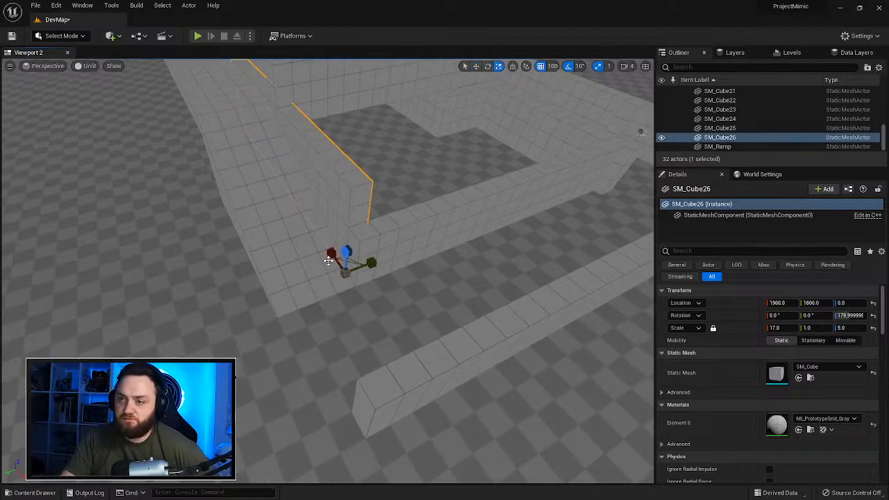
left_click_drag(346, 252, 347, 217)
right_click_drag(347, 217, 368, 174)
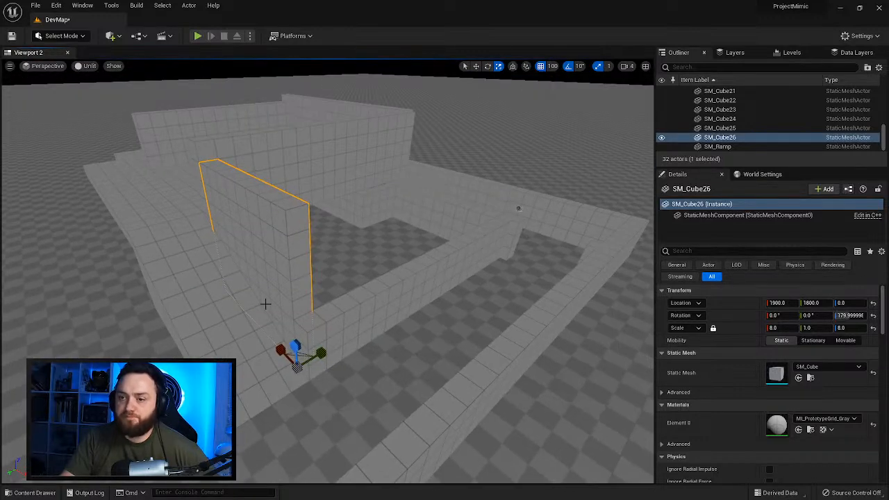
left_click_drag(296, 334, 297, 323)
right_click_drag(388, 305, 470, 290)
Step: Duplicate the tall wall to the ramp's opposite side at Y 2300, shift it along X, and resize it
key("w")
left_click_drag(417, 300, 333, 326, "alt")
right_click_drag(397, 354, 324, 306)
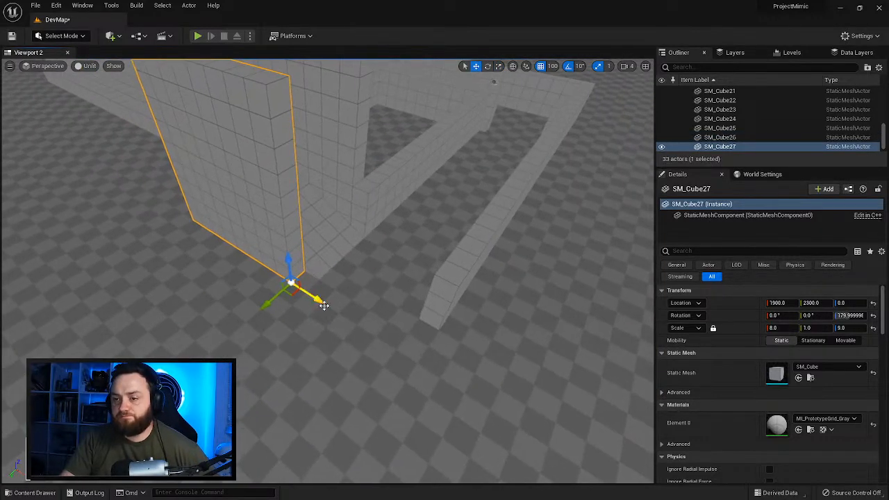
left_click_drag(312, 302, 439, 397)
key("r")
left_click_drag(403, 356, 361, 334)
right_click_drag(389, 347, 389, 326)
Step: Adjust the scale of the walls adjoining the ramp and the corridor
mouse_move(449, 325)
right_mouse_down()
mouse_move(500, 347)
mouse_move(449, 326)
right_mouse_up()
left_click(409, 369)
right_click_drag(379, 390, 444, 389)
right_click_drag(598, 375, 624, 375)
right_click_drag(585, 351, 488, 285)
left_click(477, 264)
left_click_drag(475, 212, 445, 234)
mouse_move(334, 269)
right_mouse_down()
mouse_move(327, 272)
mouse_move(334, 267)
right_mouse_up()
left_click(208, 278)
left_click_drag(157, 257, 159, 252)
right_click_drag(159, 252, 170, 224)
Step: Duplicate the short wall block at X 600 with a 90° turn and place it at the corridor's end at X -1200, Y 0
left_click(158, 222)
key("w")
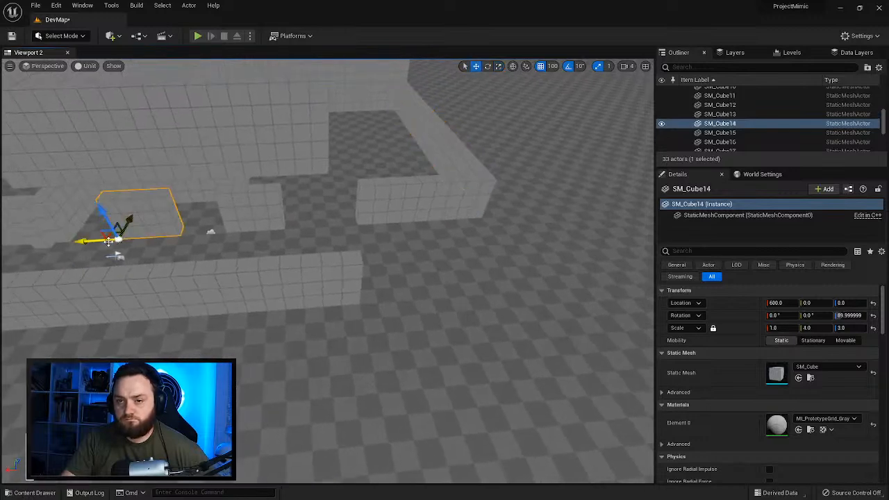
left_click_drag(109, 241, 98, 240, "alt")
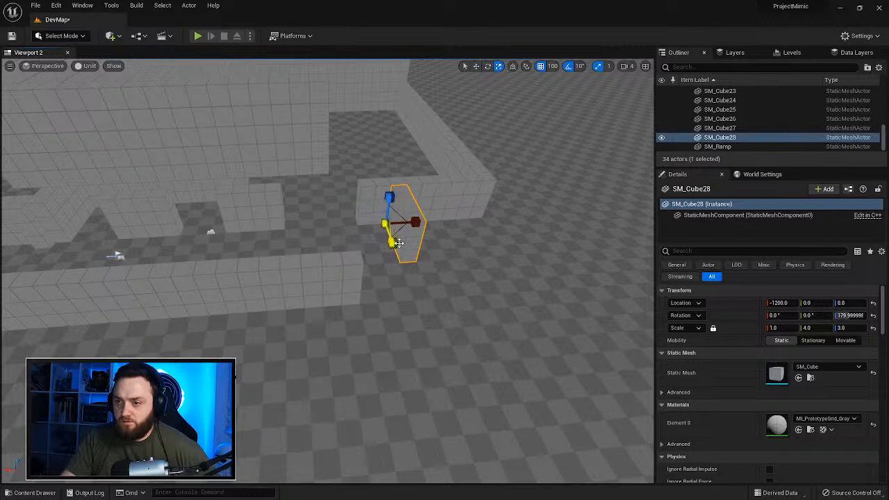
Step: Lengthen the raised corridor-side wall at X 1000, Y 0, Z 400 to a Y scale of 29
left_click(186, 269)
right_click_drag(186, 269, 246, 225)
left_click(285, 211)
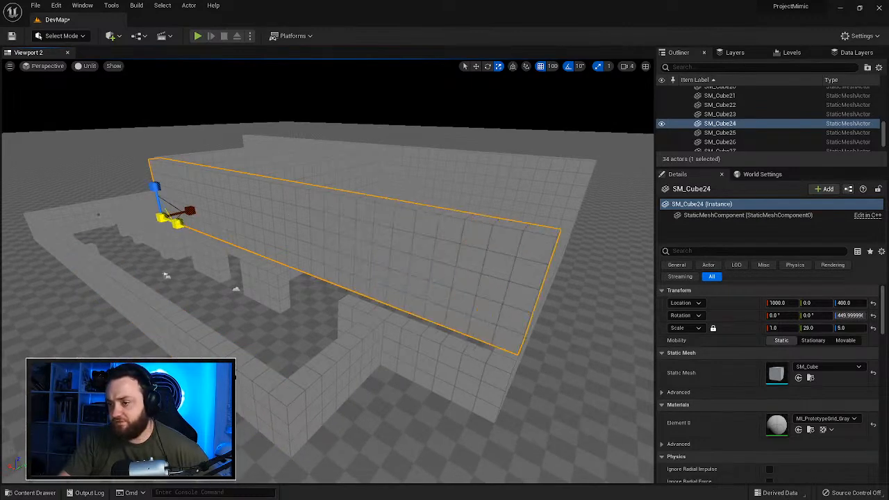
right_click_drag(285, 210, 218, 269)
Step: Increase the height of the low walls beneath the raised wall's far end, including the one at X -1000, Y 0
left_click(380, 282)
right_click_drag(381, 282, 441, 278)
mouse_move(241, 290)
left_mouse_down()
mouse_move(239, 265)
mouse_move(240, 277)
left_mouse_up()
right_click_drag(325, 300, 320, 271)
left_click(333, 201)
right_click_drag(333, 201, 364, 184)
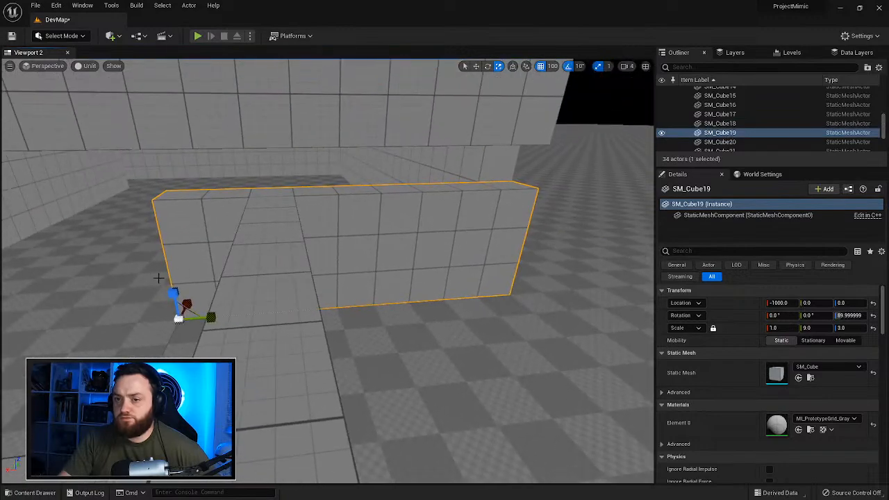
left_click_drag(172, 295, 170, 275)
right_click_drag(170, 275, 66, 285)
Step: Increase the height of the short corridor wall block at X -100, Y 0, and adjust a neighbouring wall's scale
left_click(249, 218)
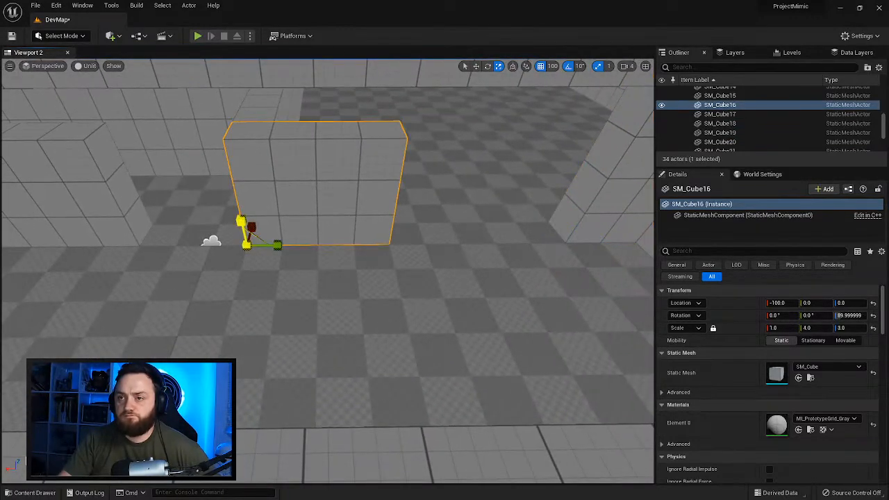
left_click_drag(241, 220, 239, 200)
left_click(107, 162)
right_click_drag(106, 163, 35, 142)
mouse_move(202, 197)
right_mouse_down()
mouse_move(226, 229)
mouse_move(271, 226)
mouse_move(203, 200)
right_mouse_up()
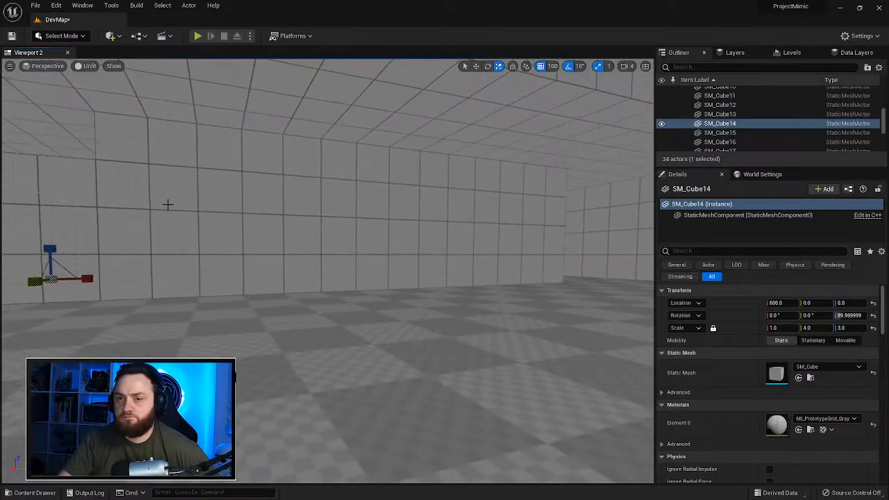
left_click(66, 226)
right_click_drag(65, 226, 10, 216)
left_click_drag(408, 280, 423, 269)
mouse_move(422, 268)
right_mouse_down()
mouse_move(430, 208)
mouse_move(527, 278)
mouse_move(416, 285)
mouse_move(431, 277)
right_mouse_up()
Step: Select the three connected low walls, including the short end piece at the doorway, and set their Z scale to 4
left_click(381, 223)
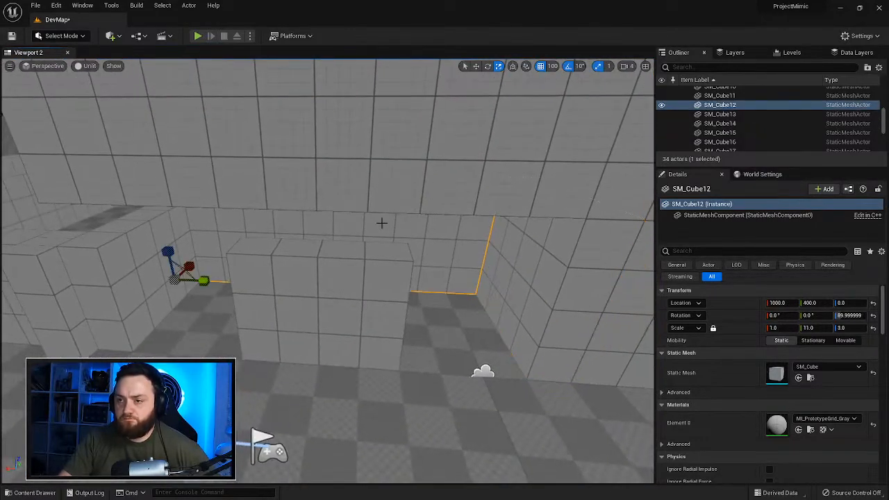
left_click(145, 252, "ctrl")
right_click_drag(226, 277, 125, 275)
left_click(206, 276)
left_click(352, 265, "ctrl")
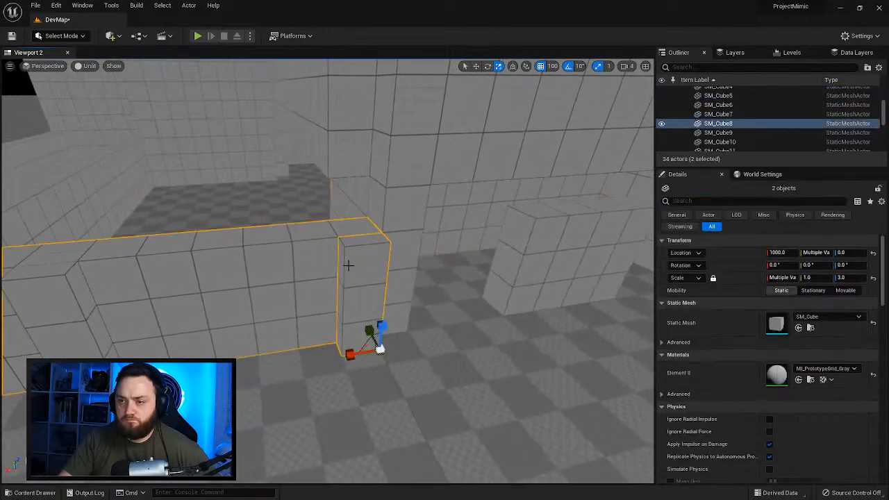
left_click(52, 310, "ctrl")
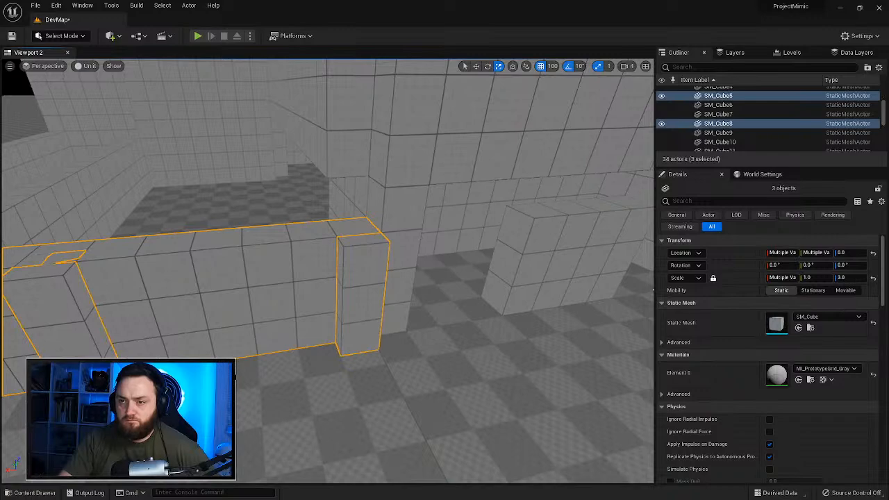
left_click_drag(123, 368, 124, 333)
right_click_drag(208, 278, 139, 298)
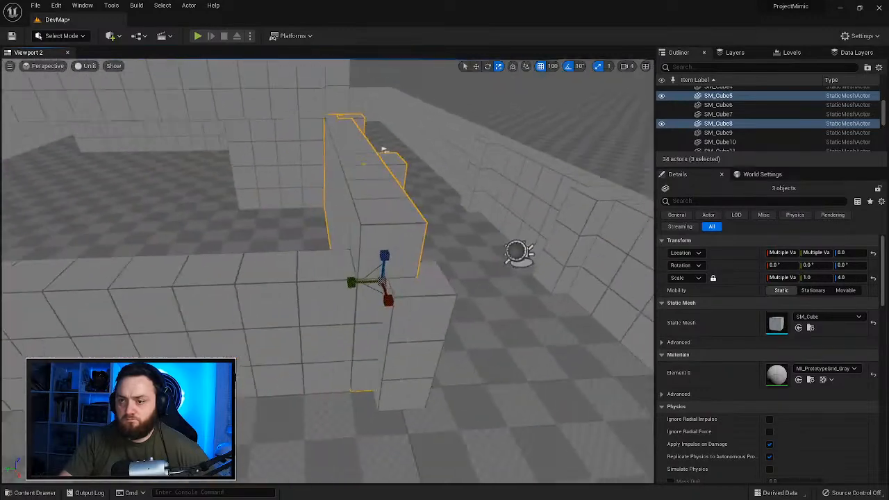
Step: Select the long low wall and the block at its doorway end, and set their Z scale to 4
right_click_drag(280, 315, 250, 315)
left_click(280, 315)
left_click(460, 290, "ctrl")
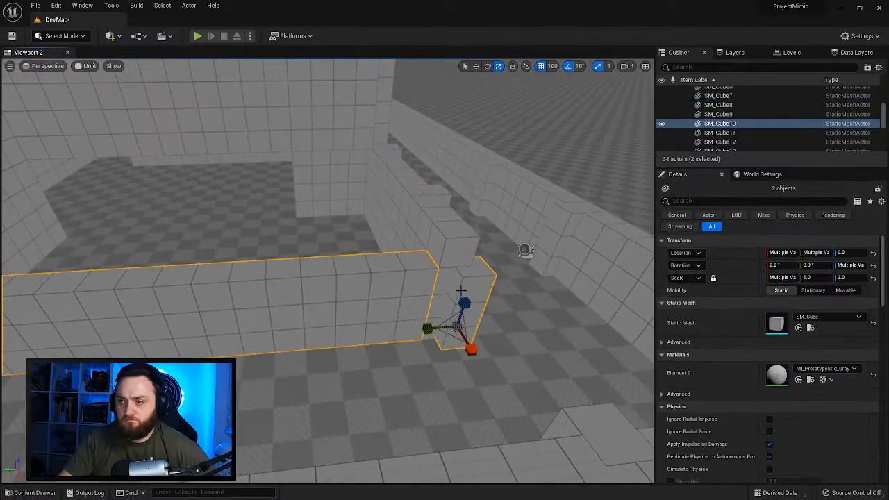
left_click_drag(469, 301, 466, 282)
right_click_drag(420, 292, 382, 299)
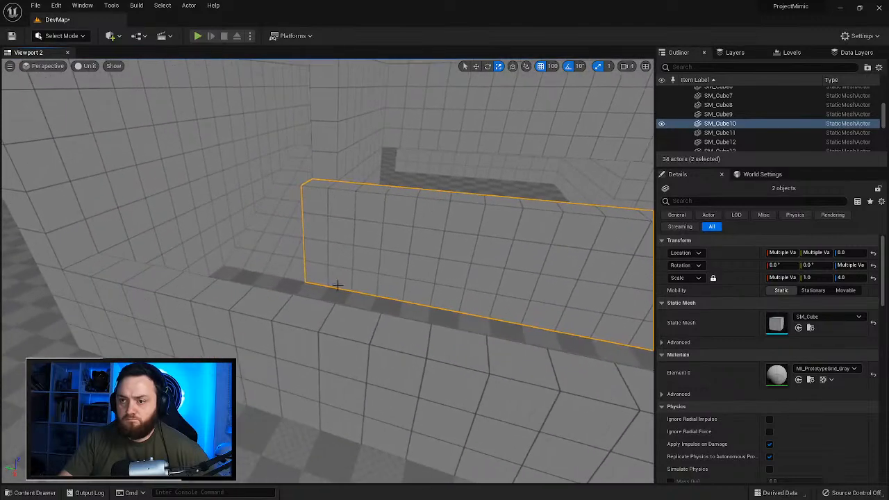
Step: Select the long outer corridor wall and the short block against it, and increase the height of both
left_click(204, 312)
right_click_drag(203, 312, 383, 361)
left_click(297, 246, "ctrl")
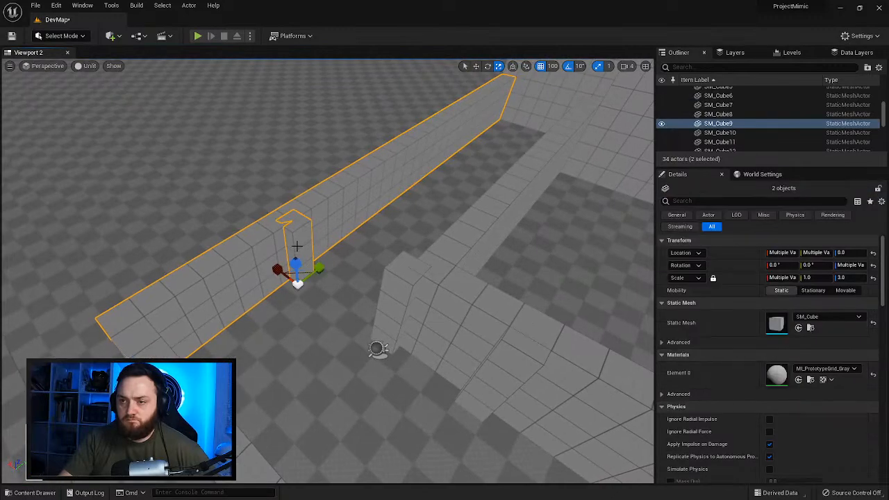
left_click_drag(296, 264, 296, 245)
right_click_drag(299, 250, 390, 257)
Step: Select the 15-long wall at X 1000, Y -700 and its two adjoining pillar blocks, and increase their height together
left_click(419, 252)
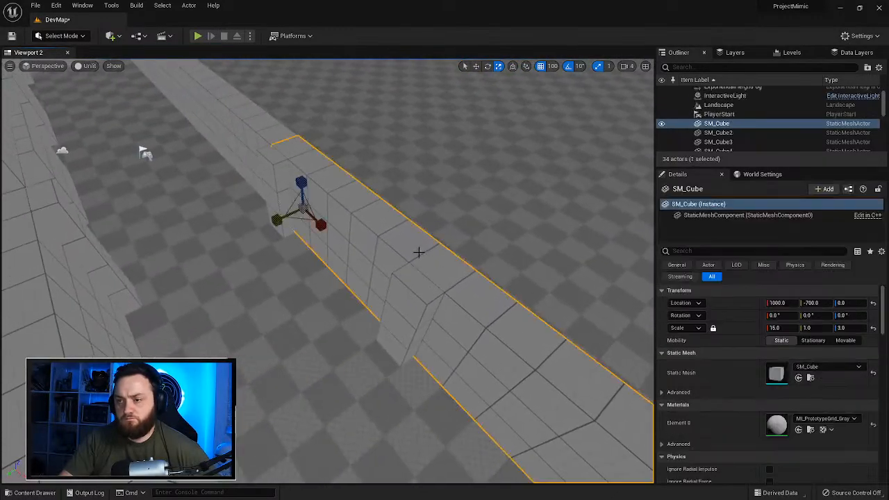
left_click(411, 290, "ctrl")
left_click(274, 172, "ctrl")
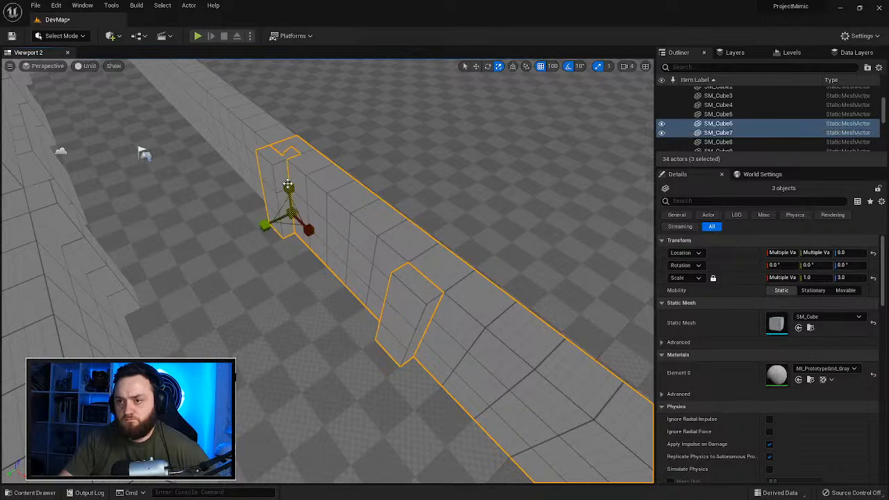
right_click_drag(266, 163, 313, 167)
Step: Set the Z scale to 4 on the 22-long wall at X 1000, Y -700 and the wall at X -1200, Y 0
left_click(338, 214)
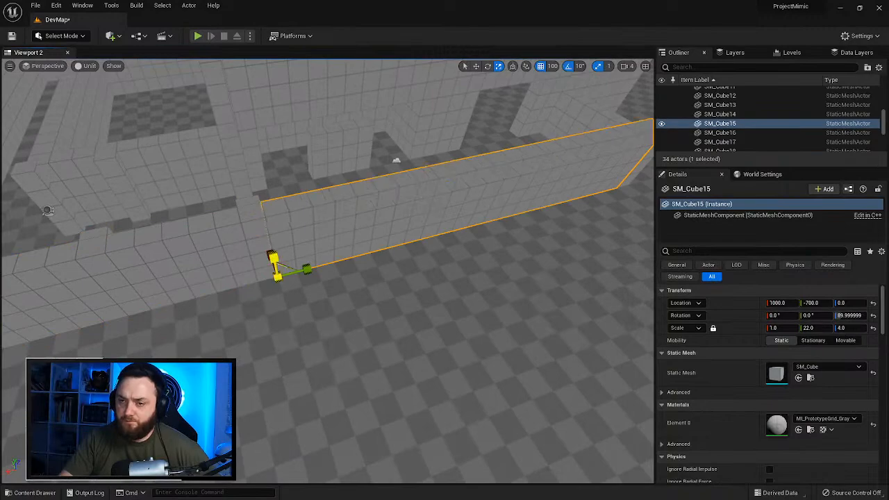
mouse_move(407, 223)
right_mouse_down()
mouse_move(410, 181)
mouse_move(407, 224)
right_mouse_up()
left_click(393, 135)
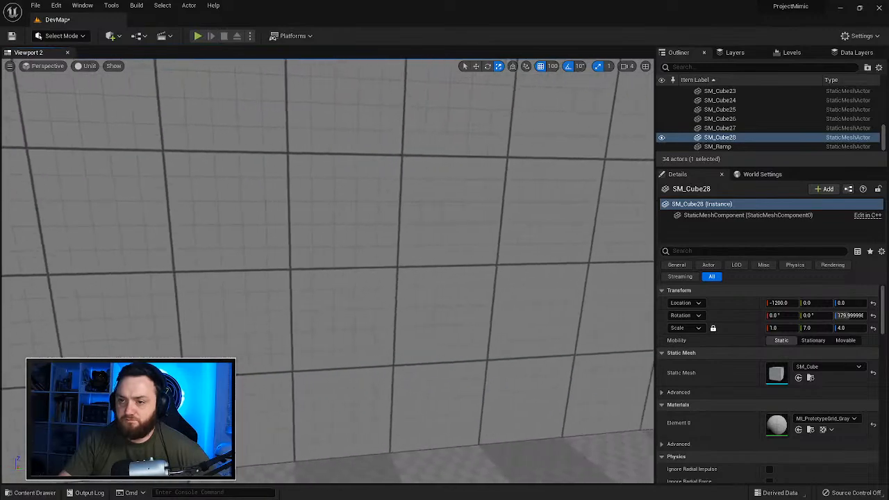
key("w")
right_click_drag(327, 271, 375, 333)
key("s")
Step: Duplicate the wall at X 2000, Y 100 to Y 800, and lengthen the copy to an X scale of 10
left_click(364, 170)
right_click_drag(384, 252, 518, 317)
key("a")
key("s")
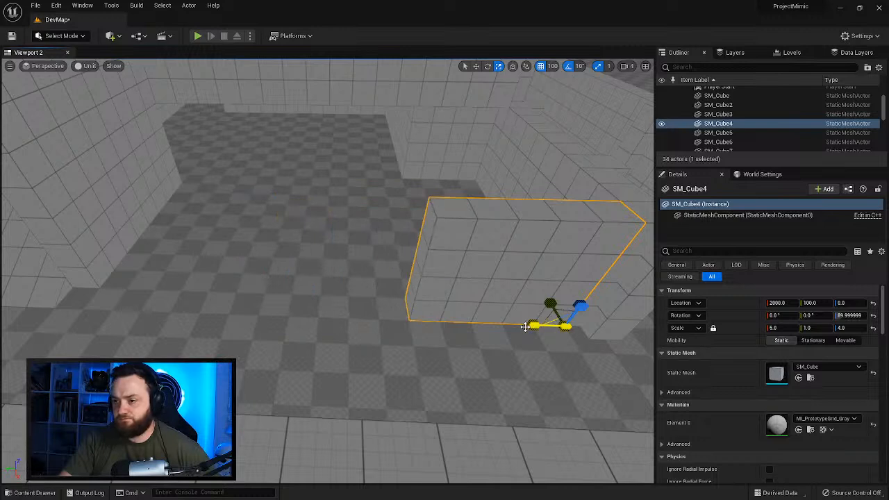
left_click_drag(528, 326, 290, 316, "alt")
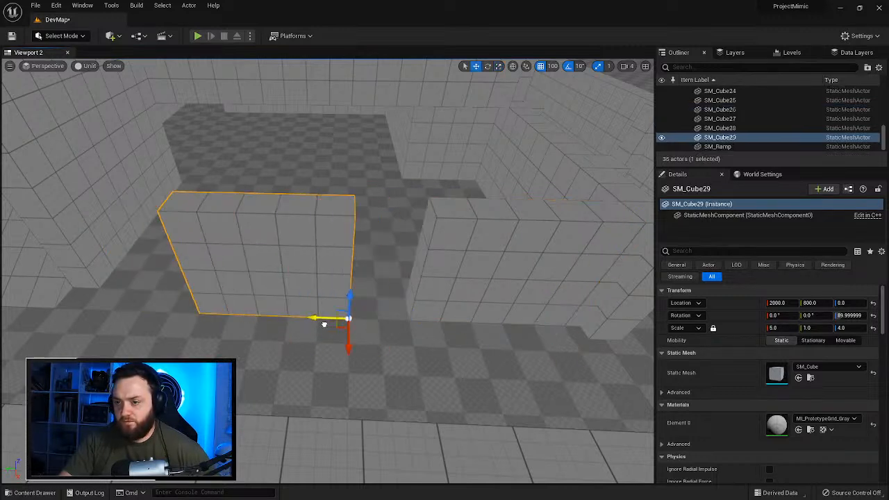
left_click_drag(312, 319, 222, 321)
right_click_drag(335, 283, 265, 337)
key("w")
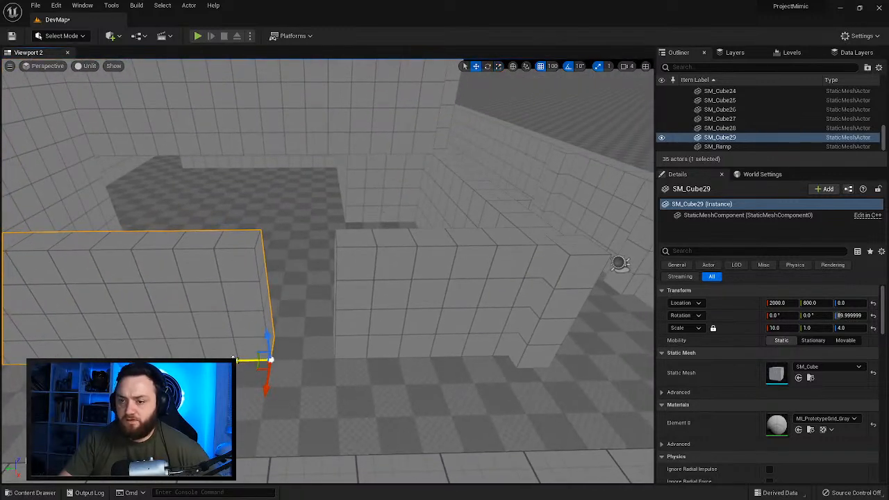
Step: Duplicate the 10-long wall above the doorway gap at X 2000, Y 600, Z 200, and set the copy's X and Z scale to 2
left_click_drag(237, 360, 278, 360, "alt")
left_click_drag(336, 332, 333, 281)
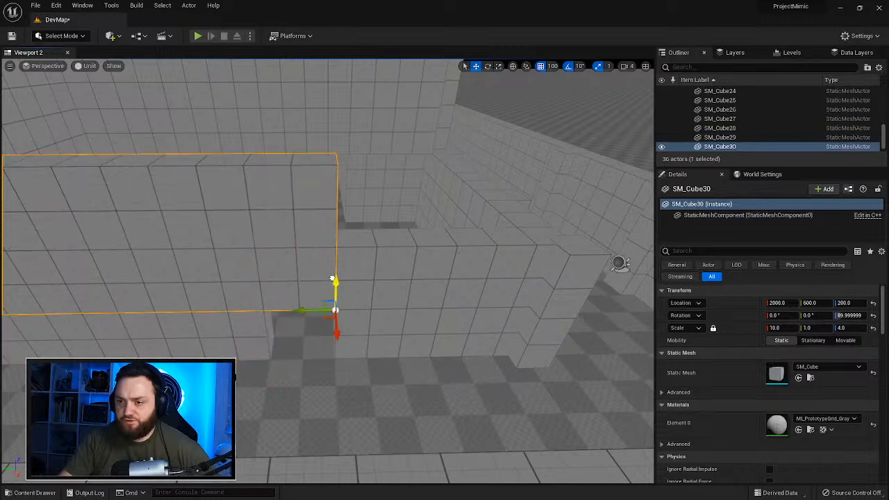
type("2")
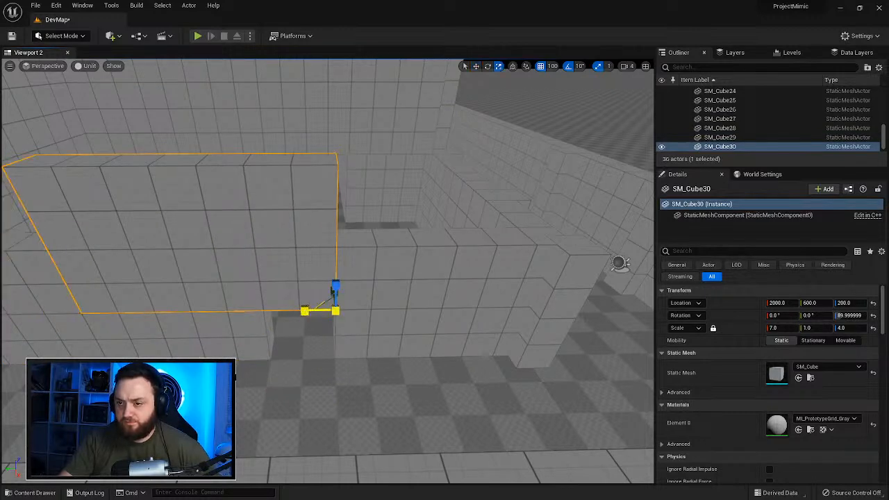
key("Return")
type("2")
key("Return")
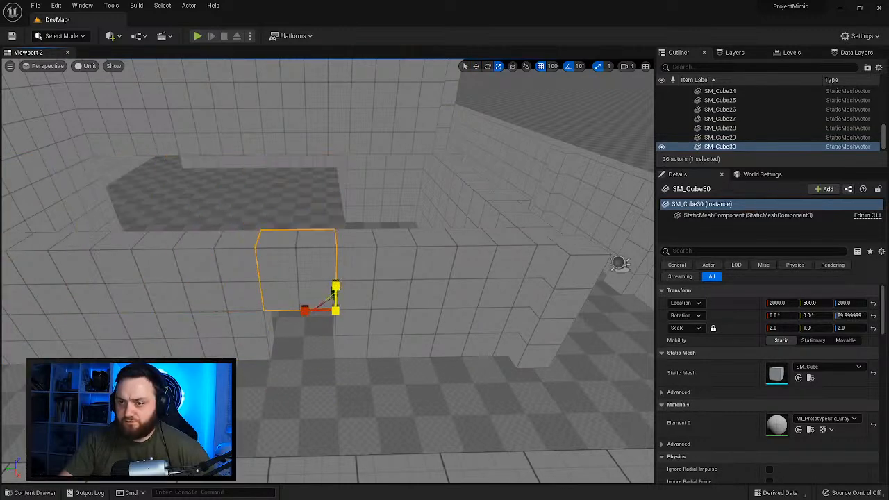
Step: Try extending the block above the doorway into the room with a Y scale of 6
right_click_drag(326, 277, 316, 242)
mouse_move(332, 188)
right_mouse_down()
mouse_move(311, 191)
mouse_move(339, 198)
right_mouse_up()
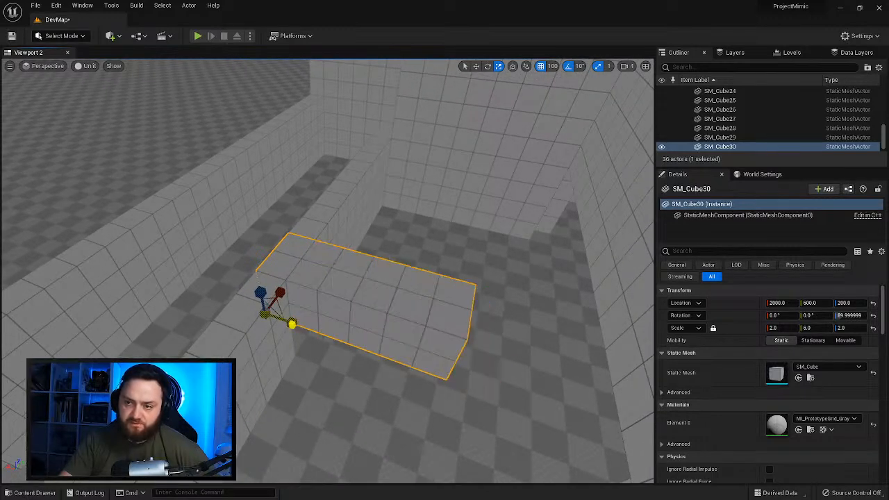
right_click_drag(341, 340, 449, 108)
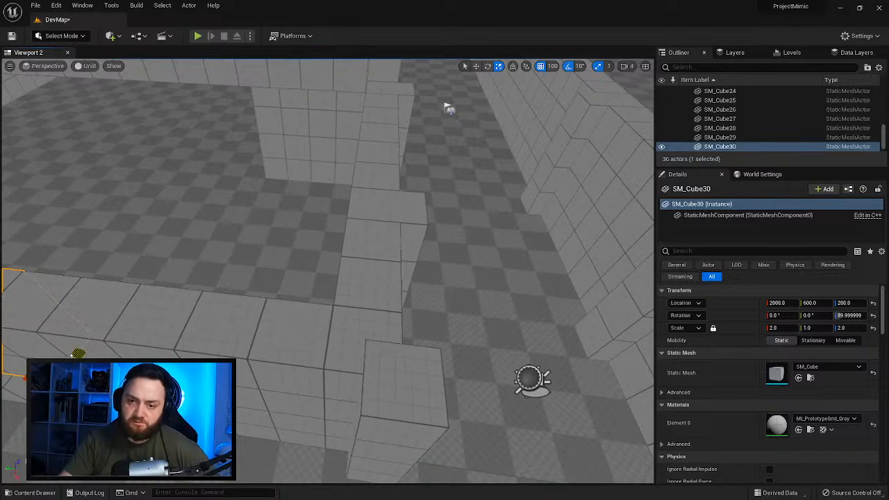
Step: Examine the raised wall at X 1000, Y 100 and the room below it from several angles
right_click_drag(449, 109, 188, 330)
right_click_drag(230, 261, 417, 164)
right_click_drag(385, 102, 512, 304)
left_click(418, 195)
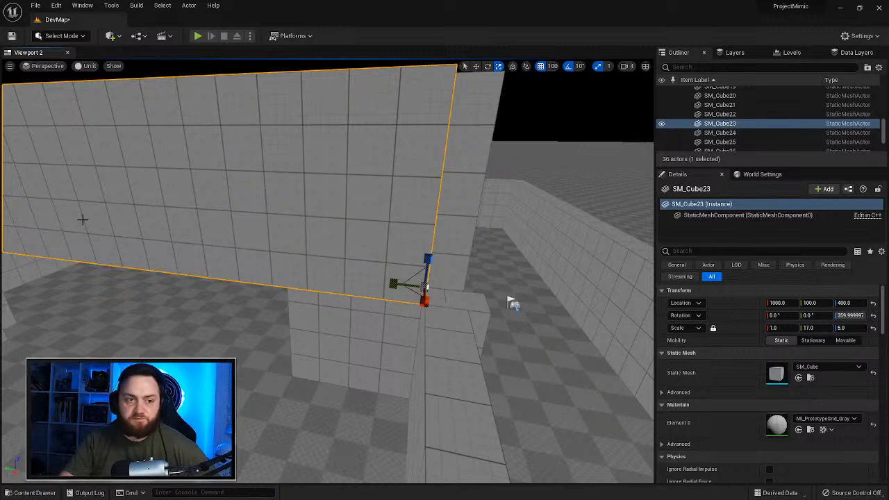
right_click_drag(512, 303, 295, 319)
right_click_drag(402, 286, 426, 280)
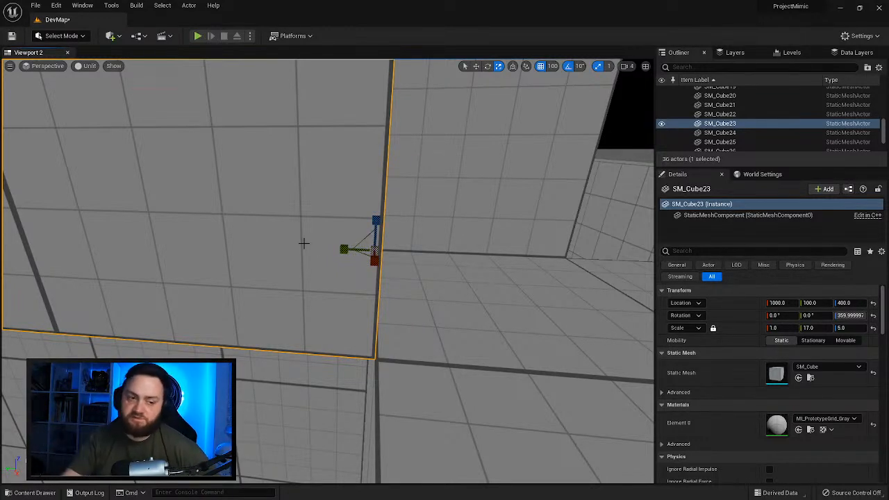
right_click_drag(391, 287, 482, 257)
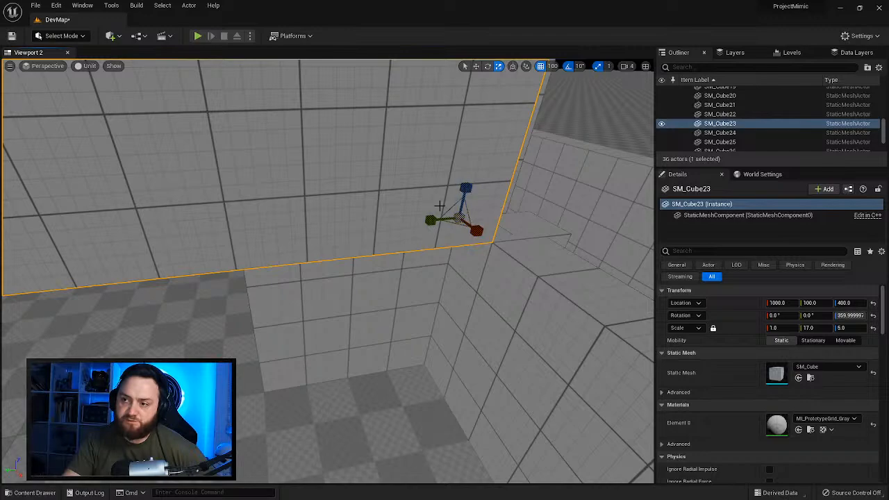
right_click_drag(384, 331, 298, 316)
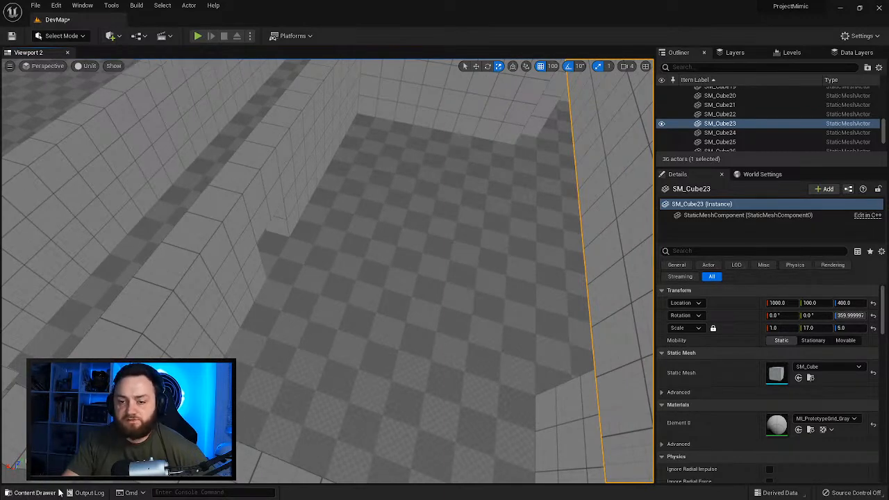
Step: Add an SM_Cube block to the room at X 1900, Y 500, rotated 90° about Z
left_click(34, 492)
left_click_drag(333, 444, 281, 312)
right_click_drag(281, 312, 235, 352)
key("e")
left_click_drag(276, 368, 389, 335)
Step: Stretch the new low block into the room to a Y scale of 6
key("w")
key("r")
right_click_drag(389, 335, 277, 305)
right_click_drag(506, 169, 505, 168)
right_click_drag(427, 393, 427, 393)
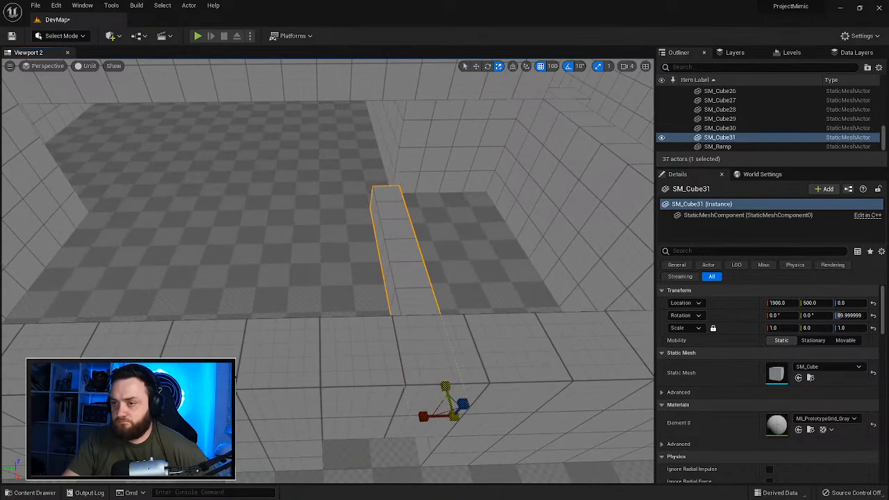
left_click_drag(445, 386, 445, 389)
Step: Duplicate the low block to X 1300, Y 600 at its far end, and place a single-unit cube at X 1200, Y 600
key("w")
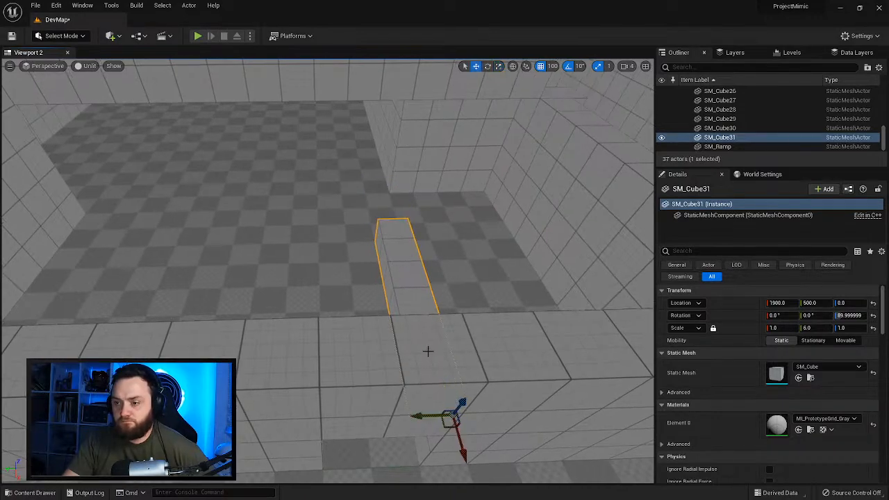
left_click_drag(444, 422, 405, 225)
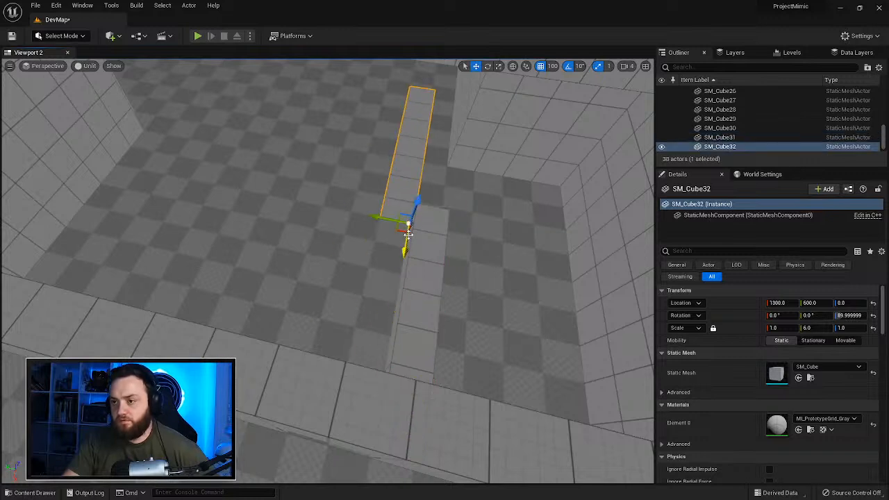
key("e")
left_click_drag(410, 263, 414, 216)
key("r")
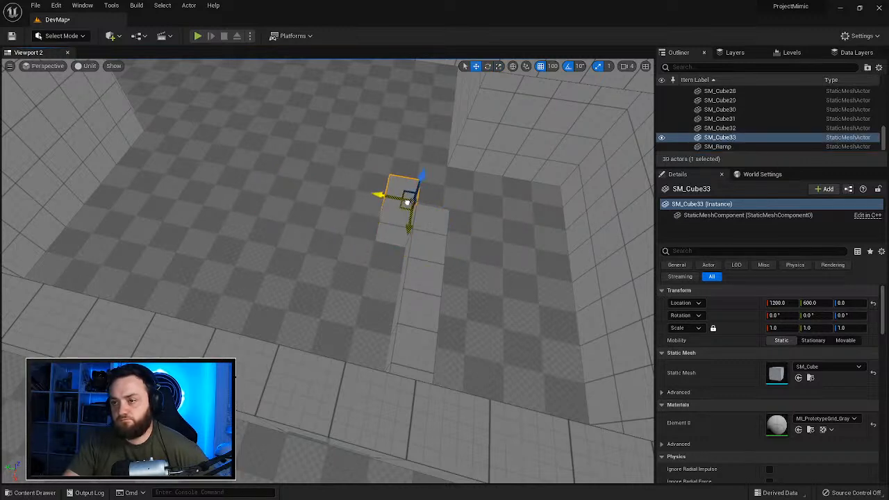
Step: Rotate the single-unit cube 90° about Z and position it at X 1300, Y 600
key("e")
key("r")
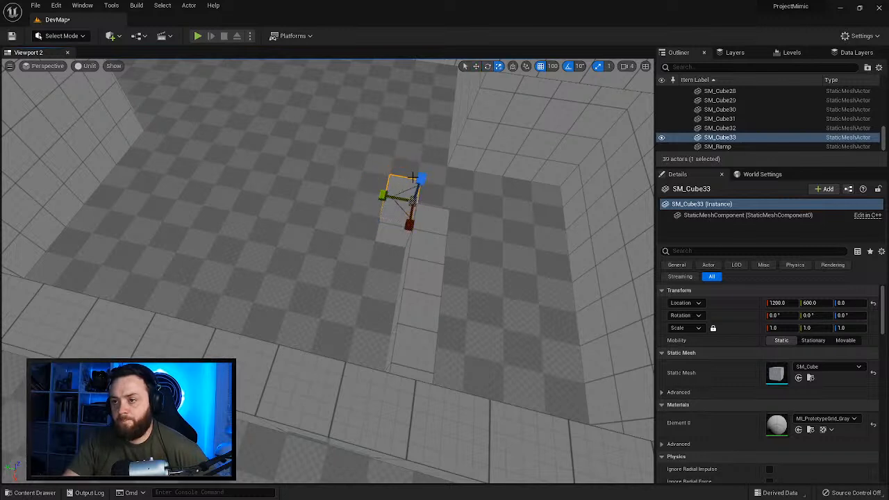
key("e")
mouse_move(396, 222)
left_mouse_down()
mouse_move(347, 208)
mouse_move(350, 176)
mouse_move(345, 190)
mouse_move(421, 200)
mouse_move(408, 228)
left_mouse_up()
key("w")
scroll(413, 226, "down", 2)
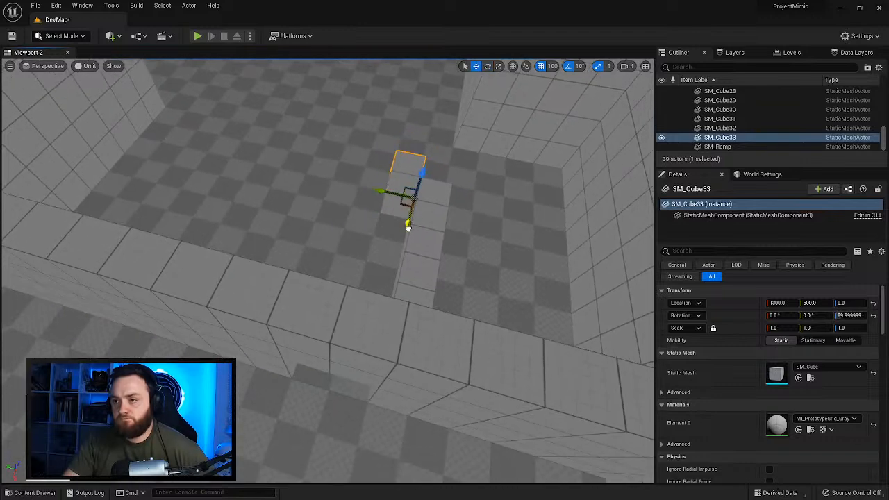
right_click_drag(443, 198, 407, 192)
Step: Stretch the cube at X 1300, Y 600 into a low wall with a Y scale of 7
key("r")
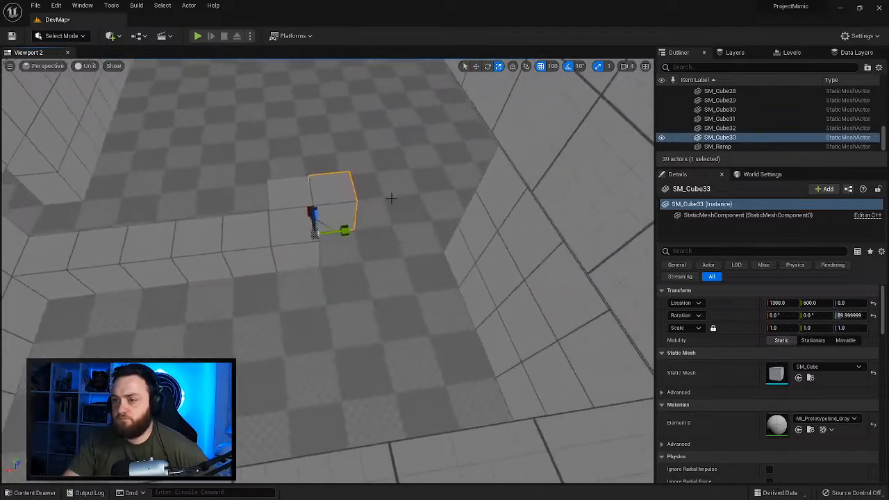
left_click_drag(340, 232, 399, 232)
right_click_drag(399, 232, 314, 67)
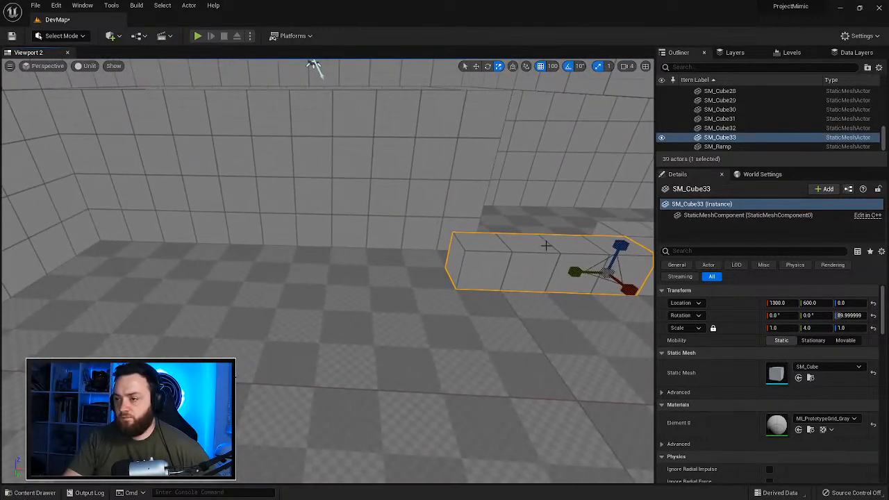
left_click_drag(575, 272, 502, 271)
right_click_drag(501, 270, 477, 250)
Step: Duplicate the 7-long low wall to X 400, Y 600, and shorten the copy to a Y scale of 3
key("w")
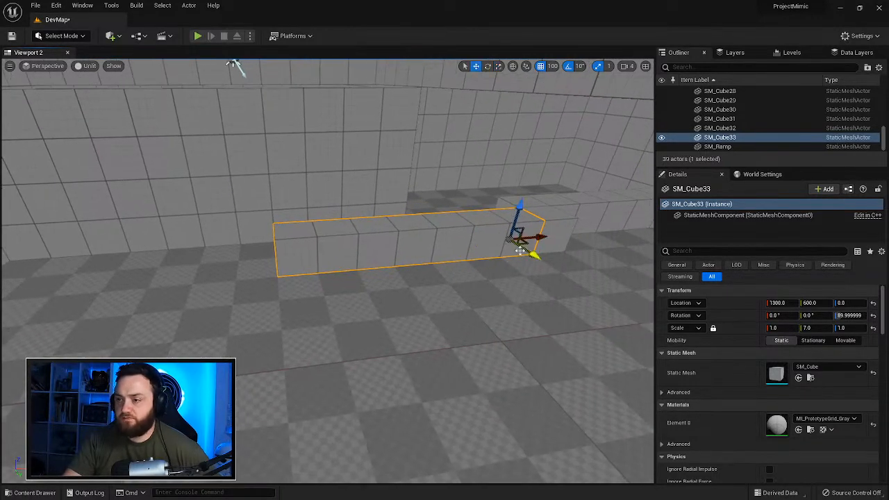
left_click_drag(539, 239, 206, 255, "alt")
right_click_drag(287, 294, 494, 97)
key("e")
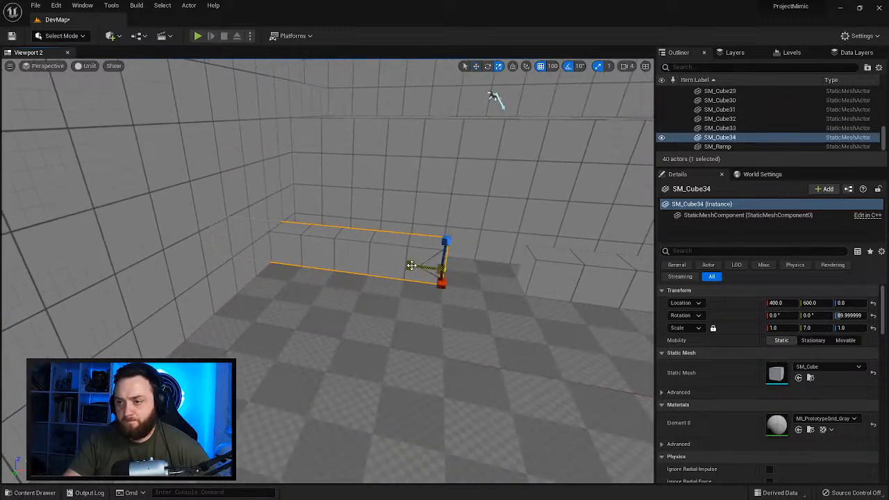
left_click_drag(410, 265, 456, 269)
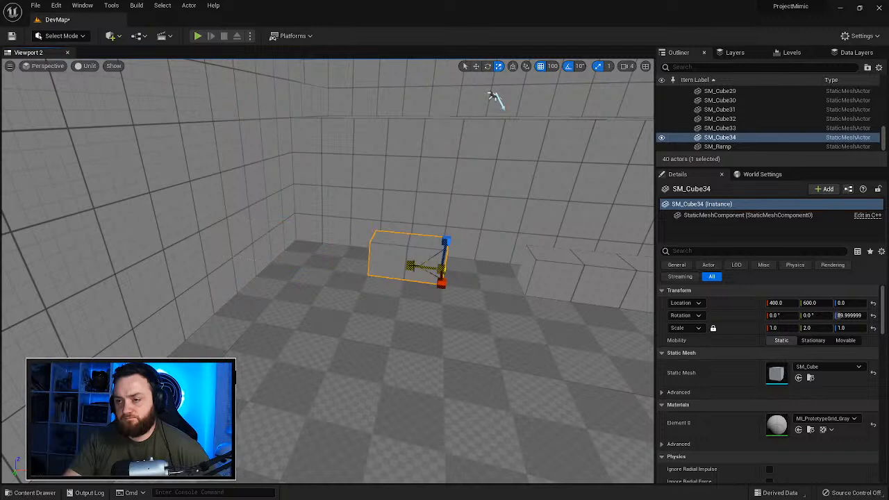
key("e")
key("w")
key("r")
left_click_drag(409, 264, 394, 264)
Step: Duplicate the 3-long low wall, turn the copy 90° about Z and place it at X 0, Y 600
key("e")
key("w")
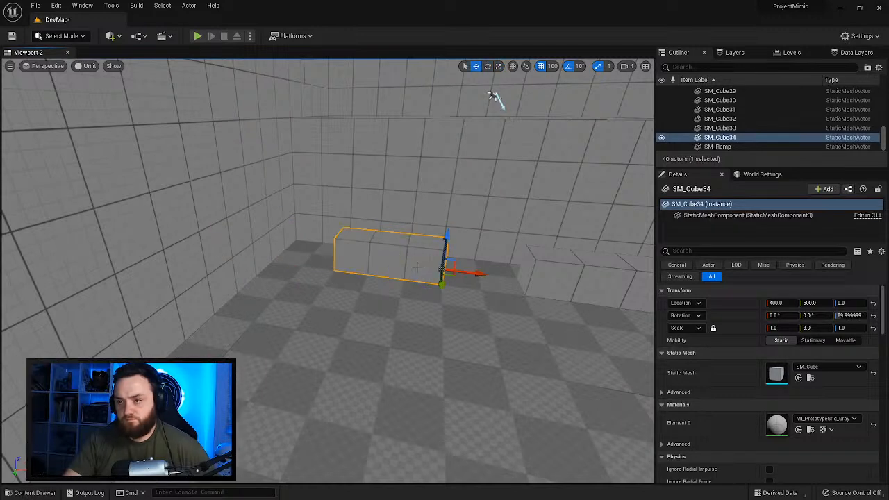
left_click_drag(448, 275, 403, 276, "alt")
key("e")
key("w")
mouse_move(385, 266)
right_mouse_down()
mouse_move(336, 267)
mouse_move(377, 260)
right_mouse_up()
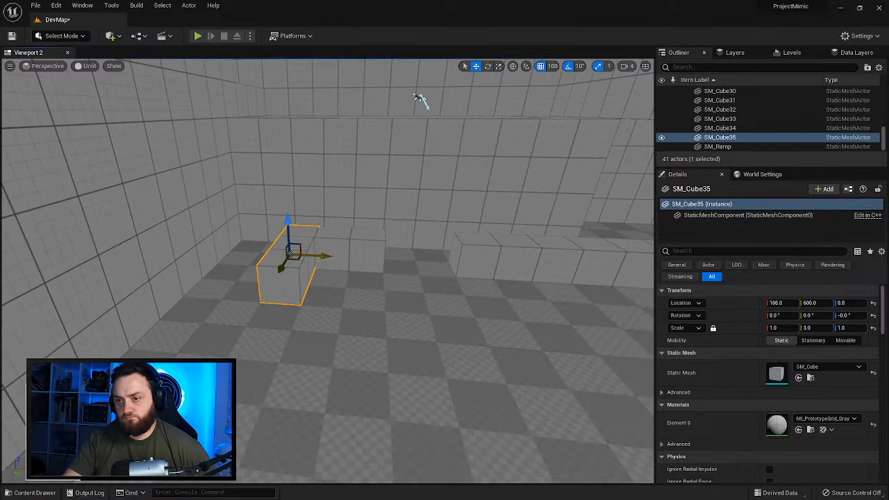
left_click_drag(326, 254, 303, 257)
Step: Lengthen the turned low wall at X 0, Y 600 to a Y scale of 5
key("e")
key("r")
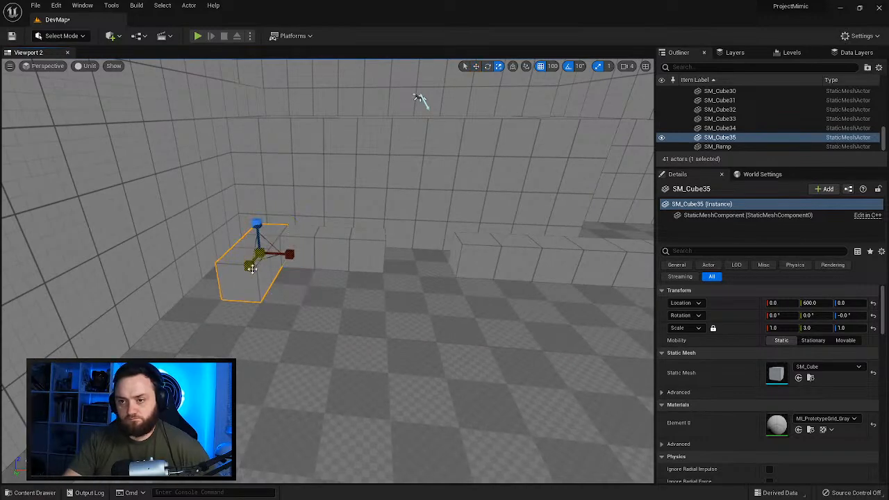
left_click_drag(248, 269, 216, 298)
right_click_drag(246, 273, 307, 272)
Step: Duplicate the 5-long low wall to X -100, Y 1000, and shorten the copy to a Y scale of 1
key("w")
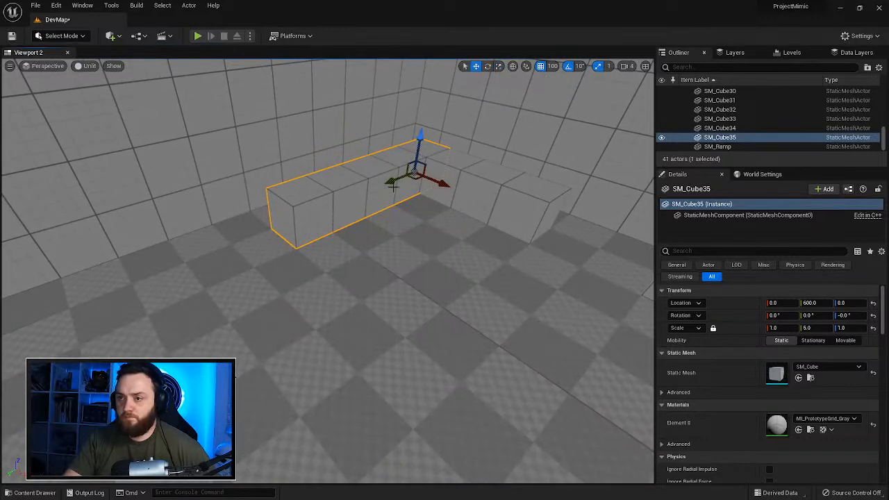
left_click_drag(391, 182, 285, 213, "alt")
key("r")
left_click_drag(215, 221, 257, 209)
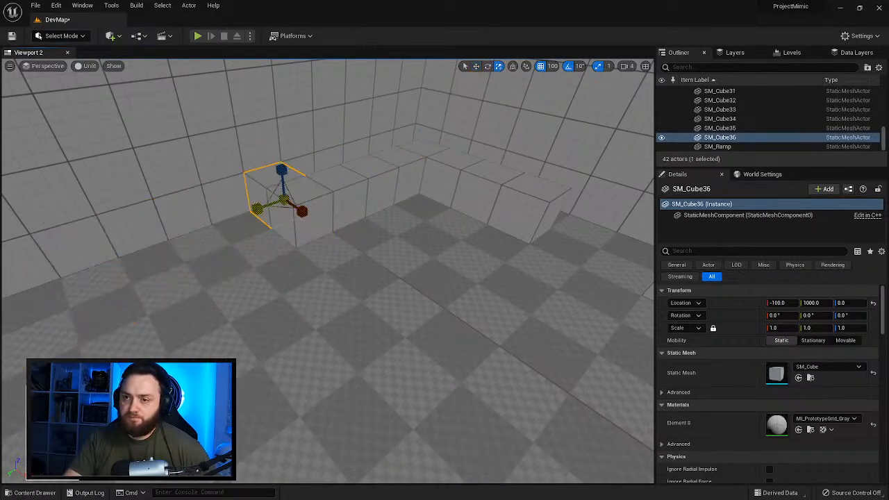
Step: Shorten the full-height wall at X -200, Y 400 to a Y scale of 7 and duplicate it to Y 1300
left_click(201, 186)
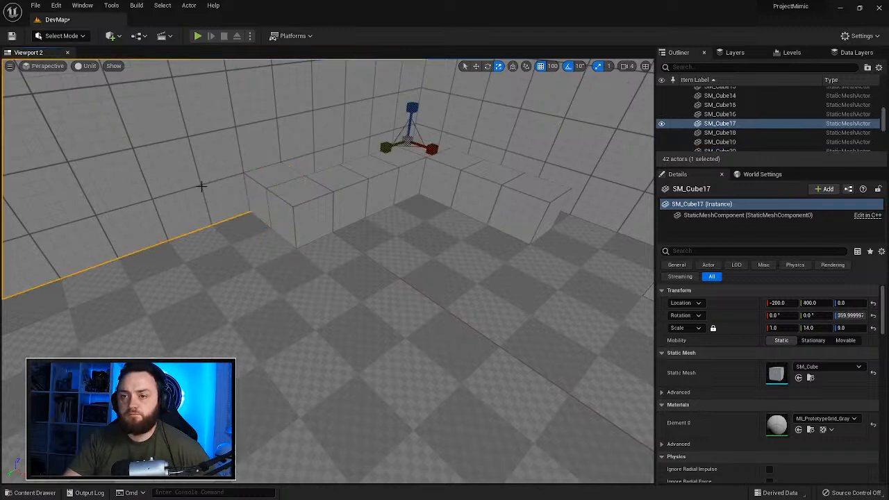
right_click_drag(202, 187, 247, 223)
left_click_drag(459, 166, 185, 230)
key("w")
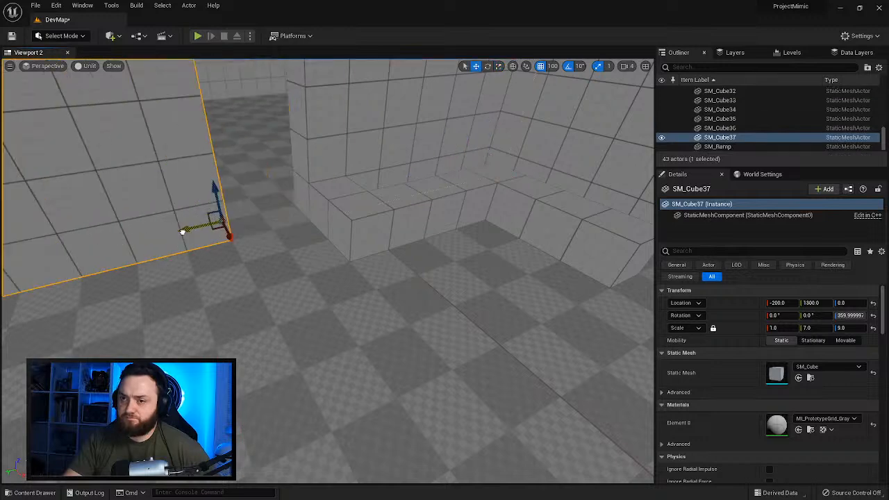
Step: Shorten the duplicated full-height wall at X -200, Y 1300 along its Y length
right_click_drag(184, 230, 254, 234)
key("r")
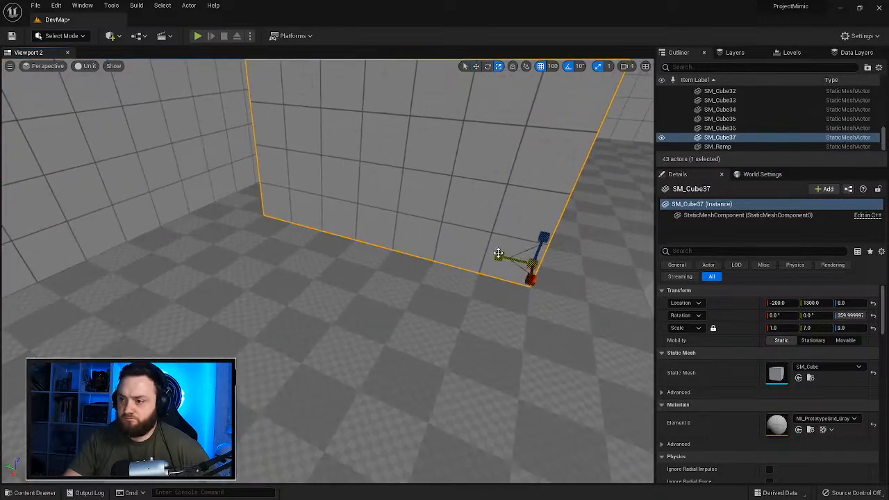
left_click_drag(498, 253, 472, 246)
Step: Duplicate the 1-long low wall to X -100, Y 1300, and lengthen the copy to an X scale of 4
right_click_drag(492, 253, 615, 253)
left_click(304, 236)
left_click_drag(280, 242, 286, 318, "alt")
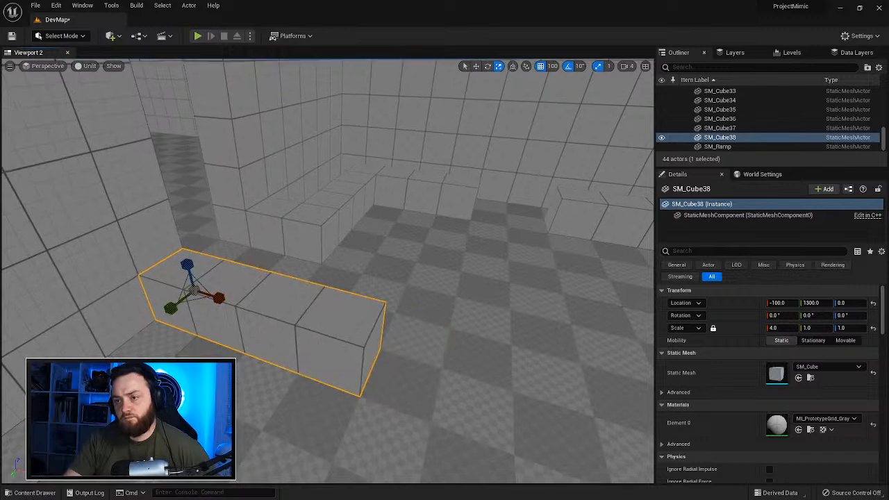
Step: Duplicate the 4-long low wall to its far end, turn the copy about Z and adjust its position and length
right_click_drag(366, 316, 386, 333)
key("w")
left_click_drag(209, 291, 413, 351, "alt")
key("e")
left_click_drag(375, 375, 346, 393)
key("w")
right_click_drag(437, 310, 277, 302)
key("r")
left_click_drag(240, 260, 264, 263)
Step: Duplicate another low wall to X 400, Y 900 with no rotation, and lengthen the copy to an X scale of 12
right_click_drag(368, 273, 178, 278)
left_click_drag(90, 346, 324, 267, "alt")
key("e")
key("w")
right_click_drag(340, 272, 451, 259)
key("r")
left_click_drag(311, 276, 388, 276)
right_click_drag(388, 277, 511, 278)
left_click_drag(21, 236, 78, 237)
right_click_drag(196, 235, 288, 118)
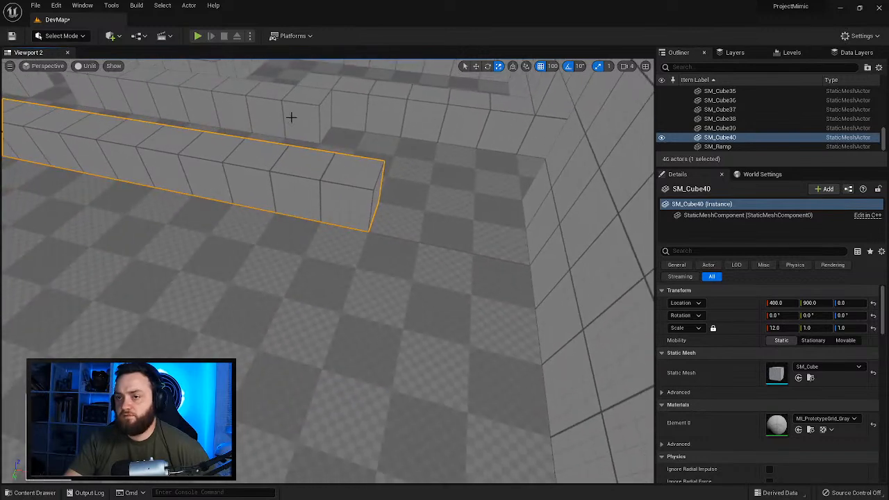
Step: Add a low wall with a Y scale of 2 at X 1600, Y 800, and a copy turned -90° about Z at X 1700, Y 900
left_click(300, 115)
key("w")
left_click_drag(298, 132, 371, 212, "alt")
key("r")
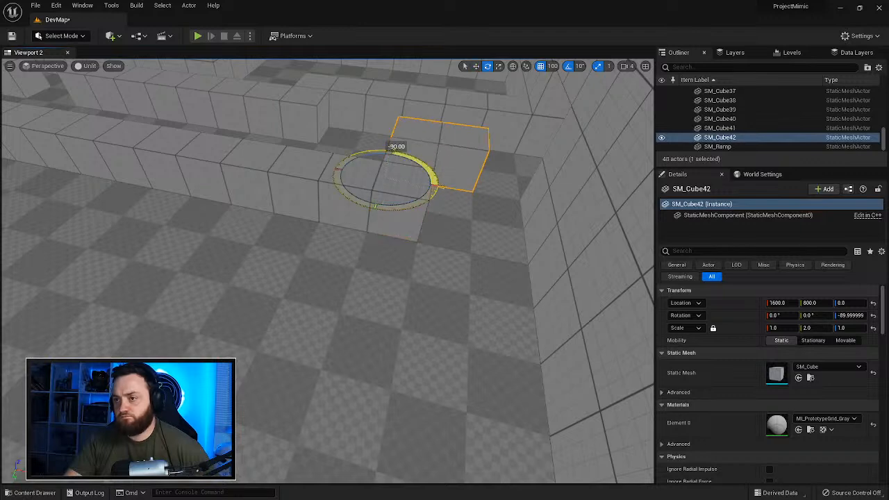
key("w")
left_click_drag(391, 183, 421, 201)
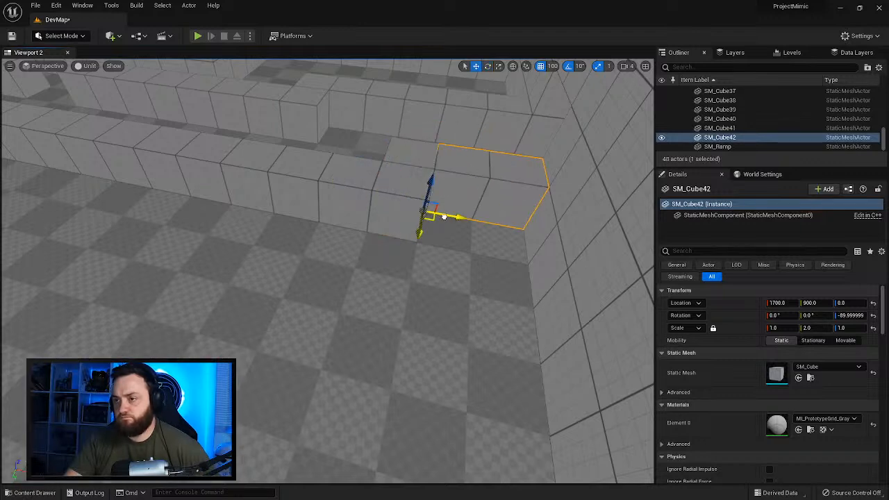
Step: Open a doorway in the full-height wall at Y 400 by shortening it and adding a trimmed copy on the other side of the gap
right_click_drag(421, 202, 373, 224)
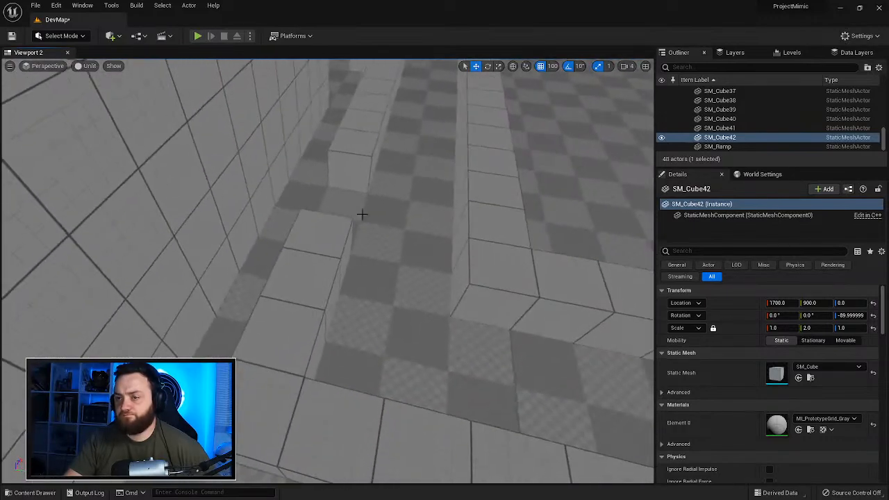
left_click(252, 171)
key("f")
right_click_drag(495, 271, 450, 189)
key("r")
left_click_drag(457, 189, 284, 230)
key("w")
right_click_drag(284, 230, 473, 221)
key("r")
mouse_move(461, 236)
left_mouse_down()
mouse_move(439, 235)
mouse_move(450, 238)
left_mouse_up()
Step: Duplicate a wall segment above the new doorway at X 600, Y 400, Z 200, with Y and Z scales of 2
right_click_drag(450, 237, 286, 191)
key("w")
left_click_drag(289, 219, 274, 139, "alt")
left_click_drag(321, 175, 406, 170)
key("r")
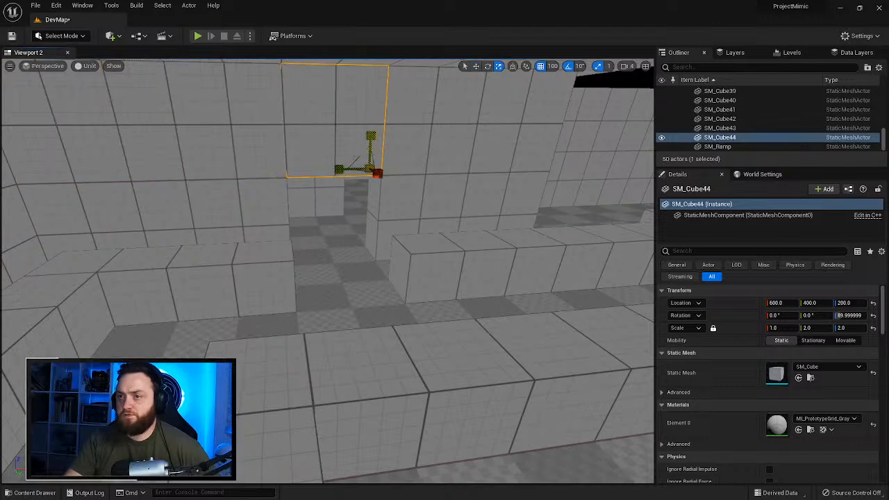
key("w")
Step: Duplicate the wall at X -200 above its doorway at Y 1100, Z 200, with a Y scale of 2 and a Z scale of 7
right_click_drag(347, 208, 356, 218)
key("s")
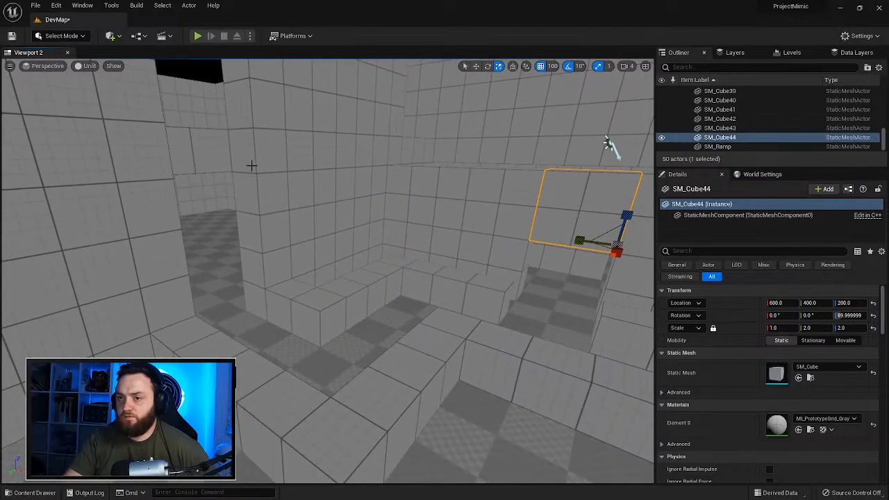
left_click(256, 165)
right_click_drag(394, 260, 397, 261)
left_click_drag(517, 289, 380, 317, "alt")
left_click_drag(377, 284, 369, 250)
key("r")
right_click_drag(392, 208, 389, 174)
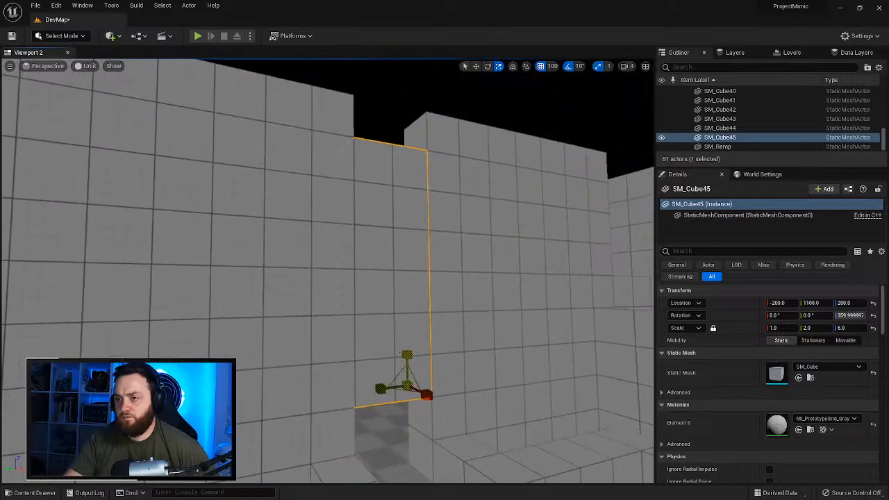
left_click_drag(407, 368, 407, 351)
key("w")
Step: Select all eleven low walls in the main room and raise them to a Z scale of 2
right_click_drag(407, 260, 486, 271)
mouse_move(356, 271)
right_mouse_down()
mouse_move(333, 264)
mouse_move(320, 292)
mouse_move(356, 270)
right_mouse_up()
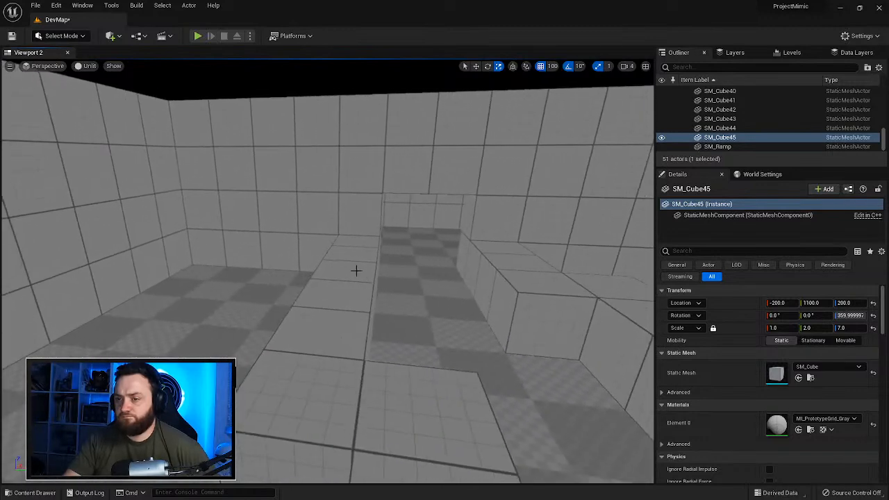
left_click(356, 271)
left_click(482, 257, "ctrl")
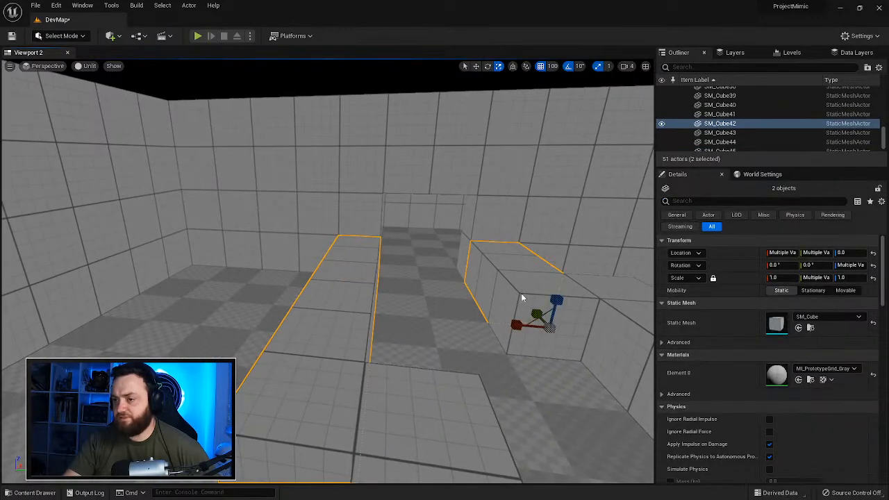
left_click(522, 297, "ctrl")
left_click(431, 397, "ctrl")
right_click_drag(431, 397, 391, 328)
left_click(391, 328, "ctrl")
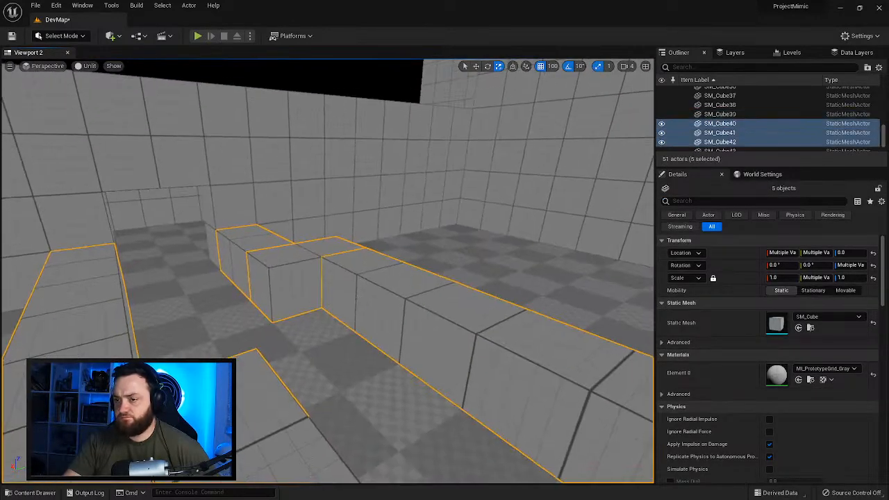
right_click_drag(382, 360, 479, 378)
left_click(528, 194, "ctrl")
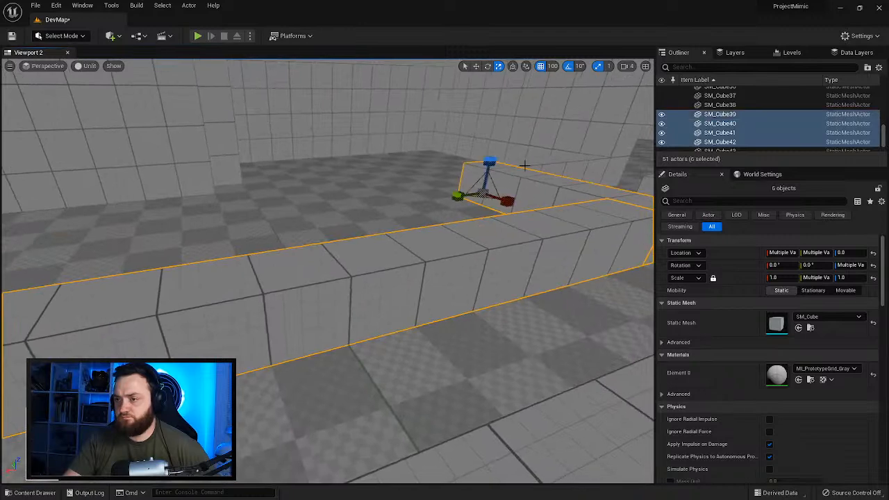
left_click(542, 160, "ctrl")
right_click_drag(541, 160, 607, 182)
left_click(498, 119, "ctrl")
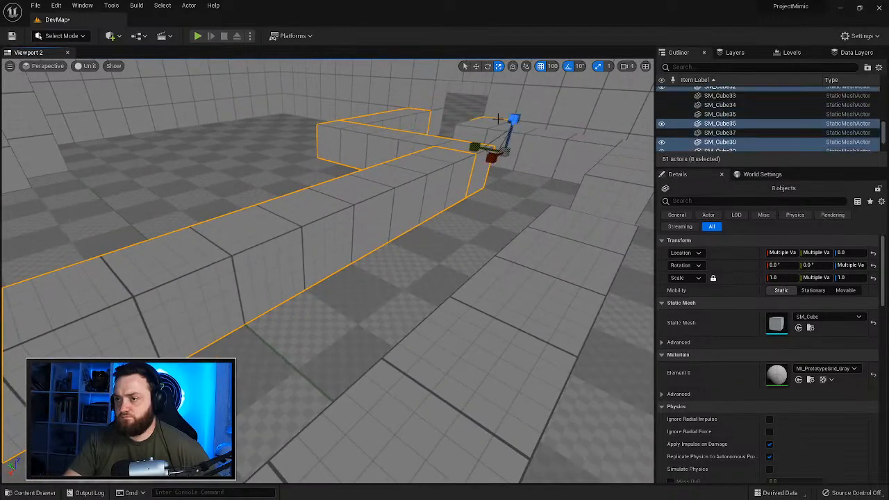
left_click(528, 145, "ctrl")
left_click(600, 178, "ctrl")
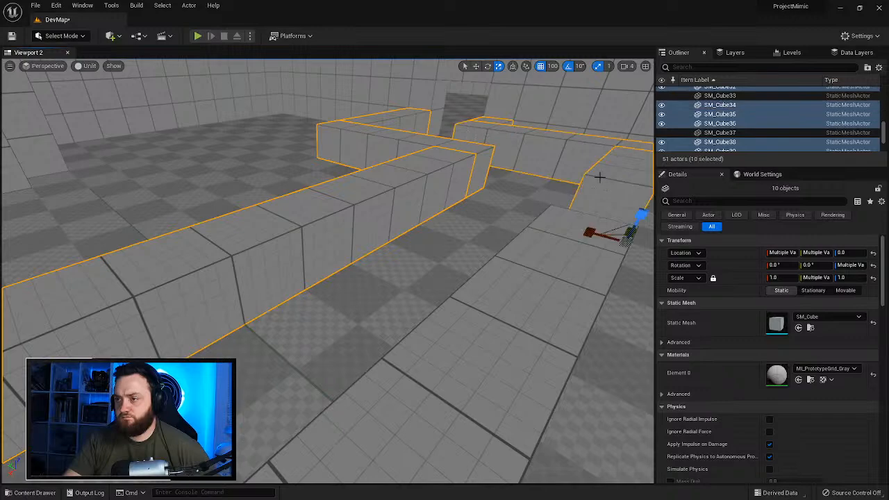
left_click(514, 255, "ctrl")
mouse_move(436, 280)
right_mouse_down()
mouse_move(514, 254)
mouse_move(646, 239)
mouse_move(438, 284)
right_mouse_up()
right_click_drag(359, 275, 343, 285)
Step: Add an SM_Cube at X 300, Y 500 against the low walls and set its height to a Z scale of 2
right_click_drag(453, 250, 363, 250)
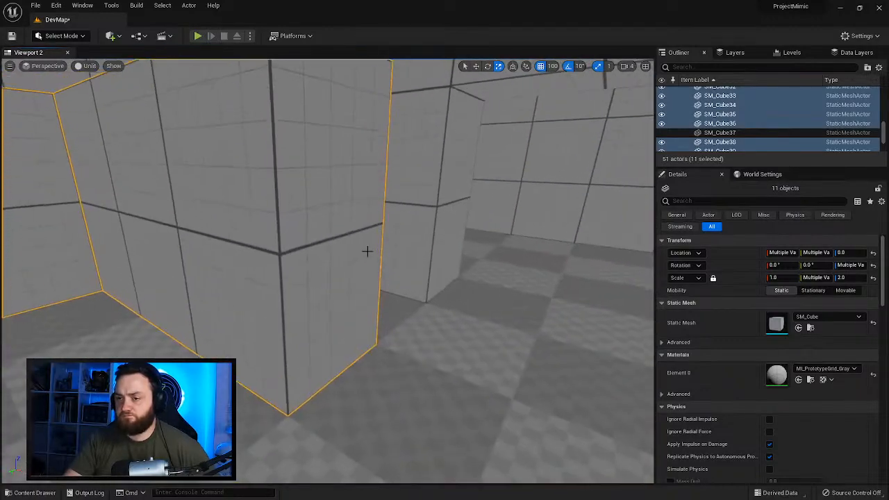
left_click(43, 497)
left_click_drag(268, 466, 468, 306)
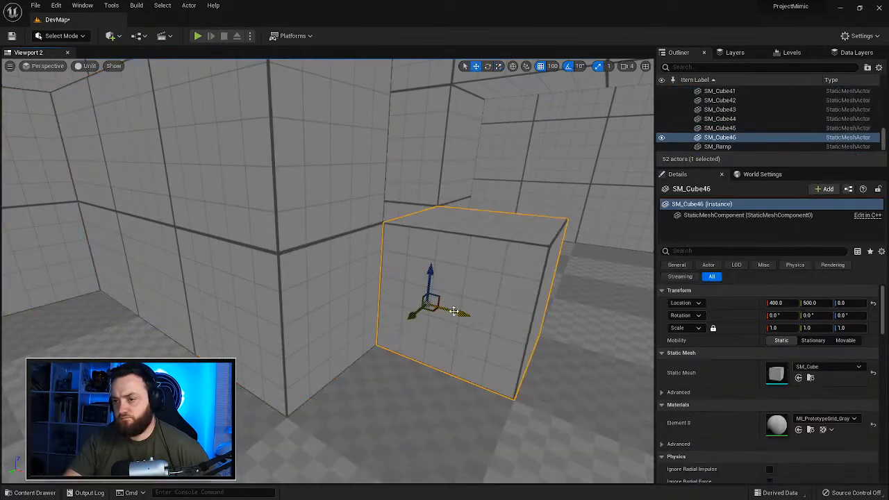
key("ctrl+z")
key("r")
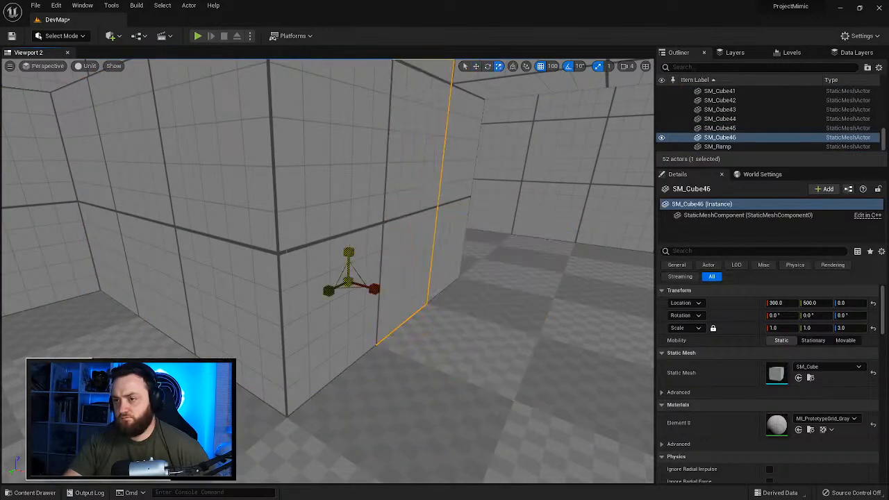
left_click(419, 241)
scroll(379, 276, "up", 3)
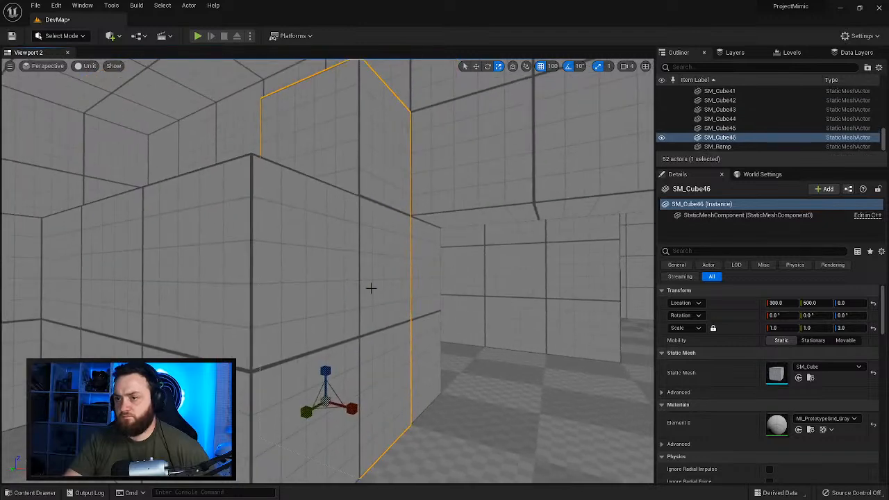
left_click_drag(326, 375, 403, 341)
Step: Duplicate the new 2-high cube to X 600, Y 500
key("w")
right_click_drag(403, 341, 219, 288)
left_click_drag(149, 264, 416, 278, "alt")
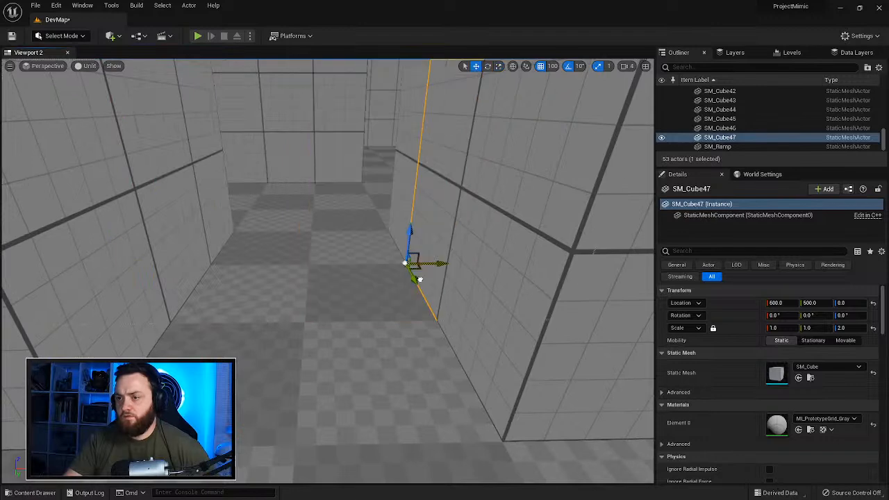
Step: Playtest the level to check the raised walls and doorways, and close the message log
left_click(197, 35)
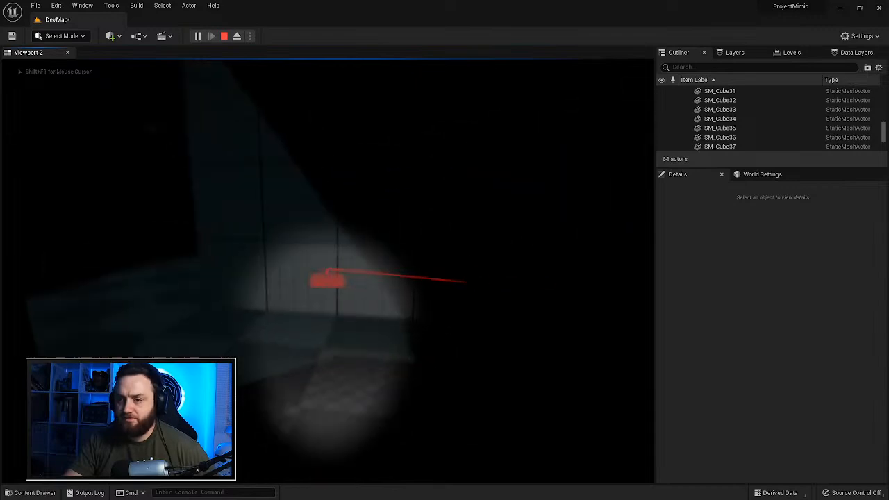
key("Escape")
left_click(870, 14)
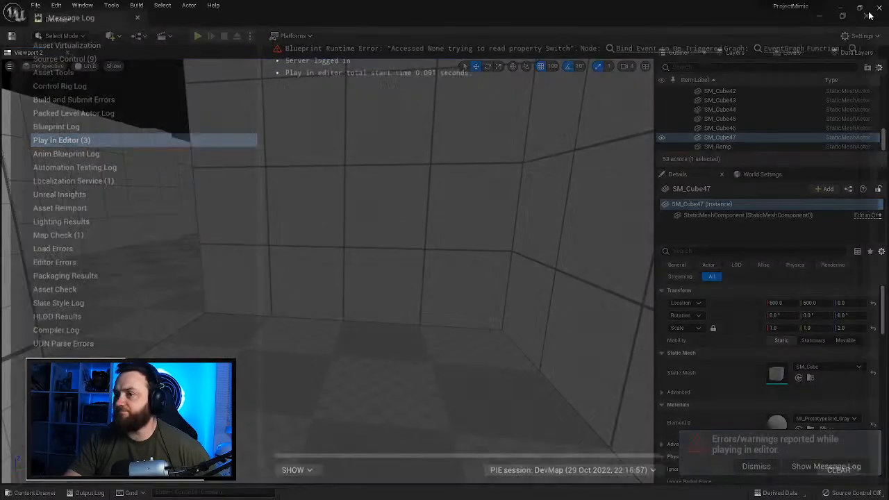
Step: Lower the wall piece above the doorway at X 600, Y 400 to Z 100
right_click_drag(230, 199, 202, 186)
left_click(228, 197)
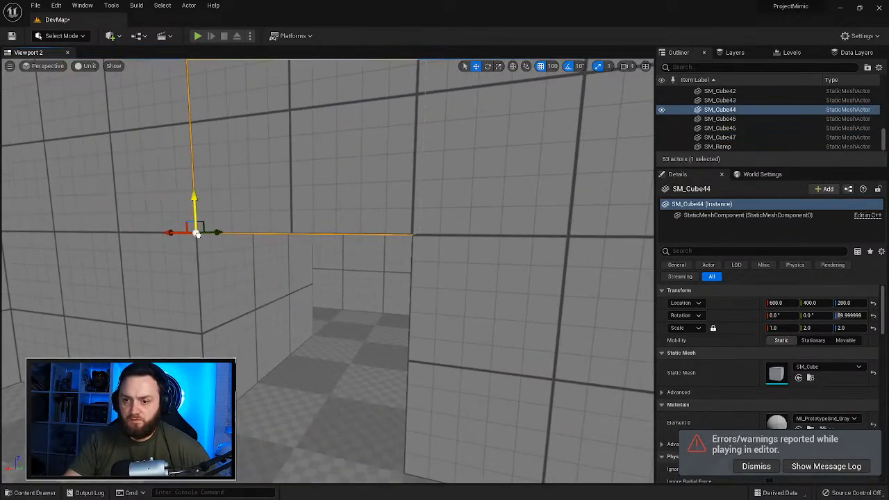
left_click_drag(197, 231, 198, 272)
right_click_drag(302, 241, 319, 234)
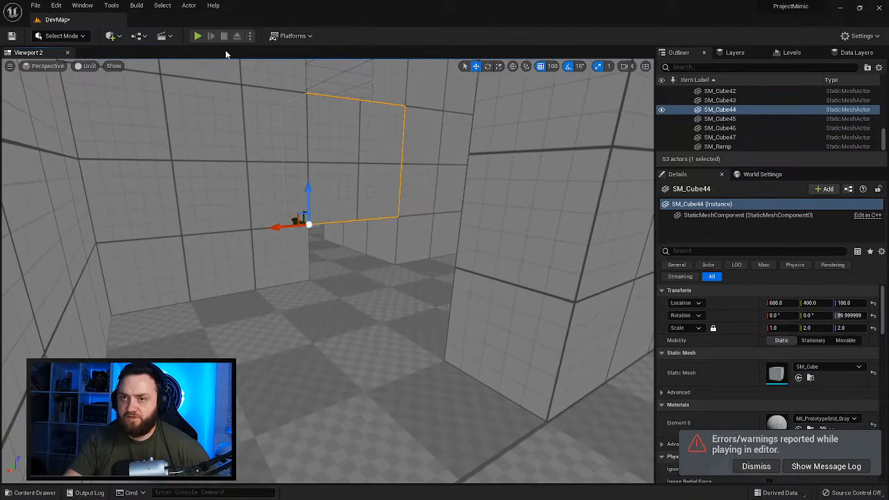
Step: Playtest the lowered doorway opening and close the message log
left_click(197, 35)
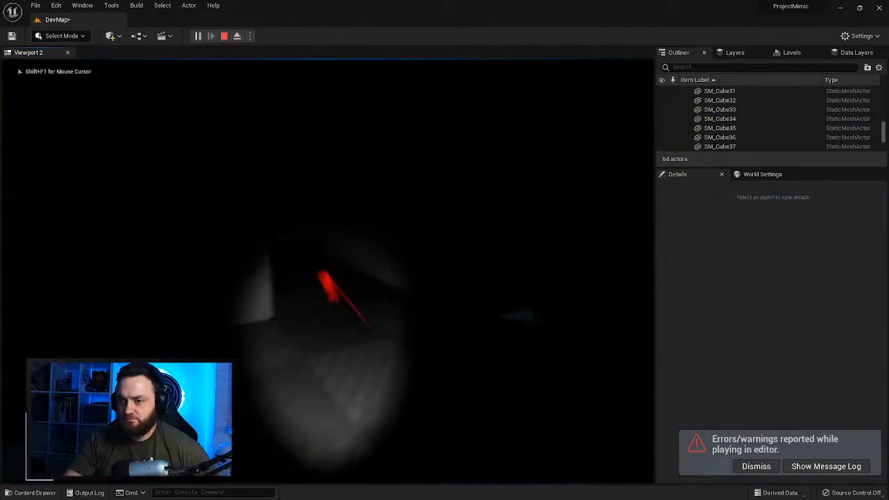
key("Escape")
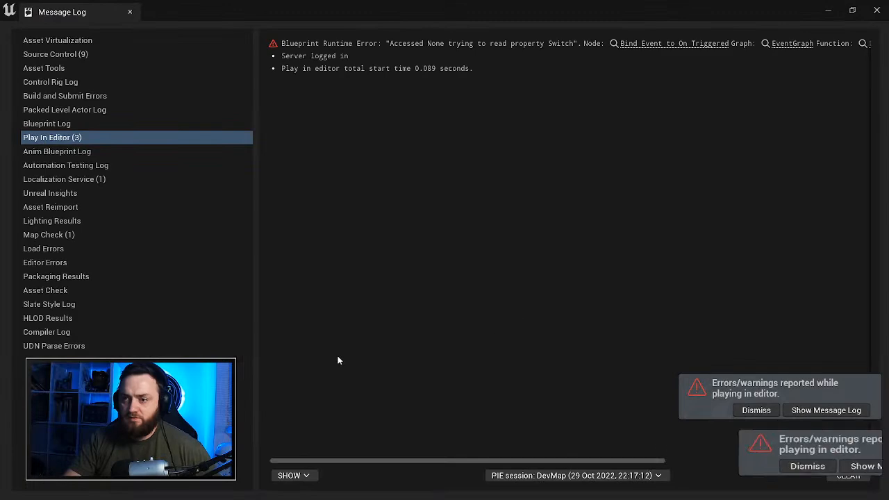
left_click(876, 11)
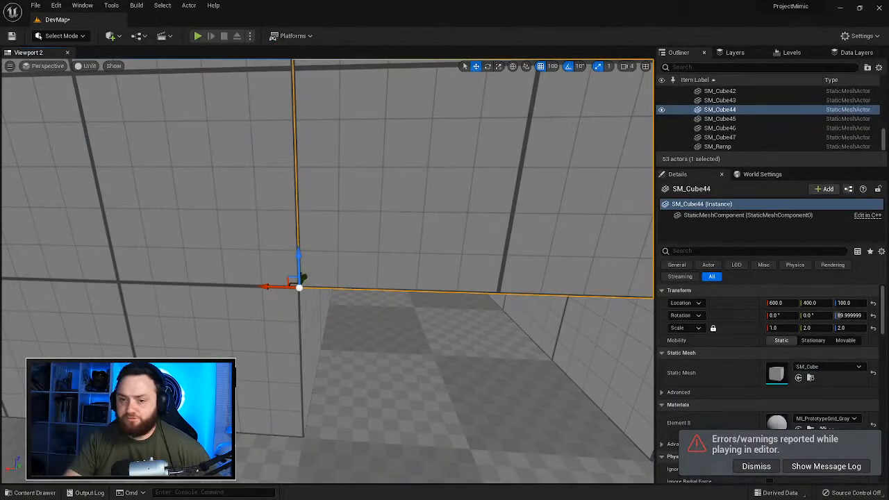
Step: Open the BP_FirstPersonCharacter blueprint from the project's FirstPerson content folder
left_click(34, 493)
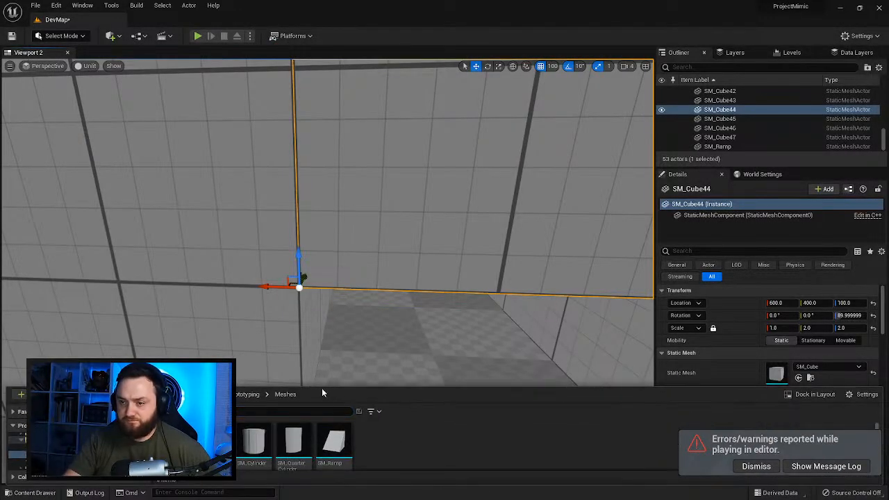
left_click_drag(315, 388, 305, 284)
left_click(236, 290)
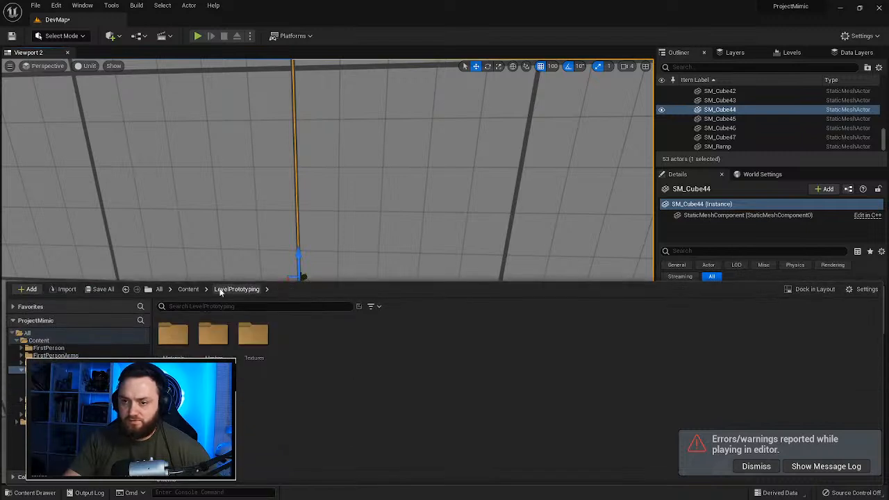
left_click(189, 288)
left_click(415, 339)
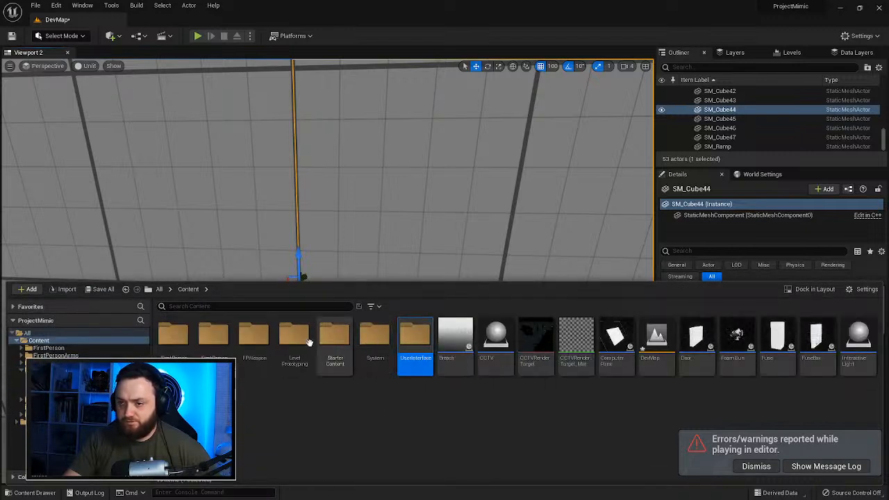
left_click(388, 416)
left_click(175, 329)
double_click(175, 329)
double_click(175, 330)
double_click(178, 339)
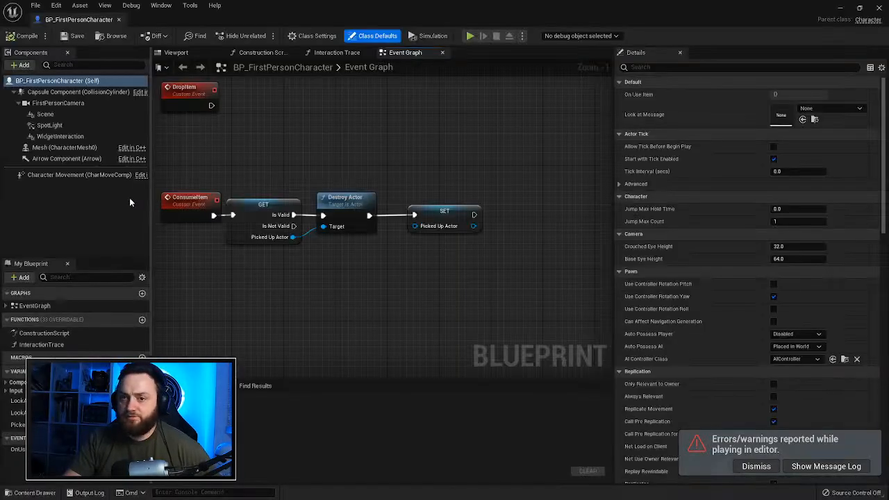
Step: Enable Can Crouch in the movement capabilities of the Character Movement component
left_click(75, 177)
left_click(645, 67)
type("c")
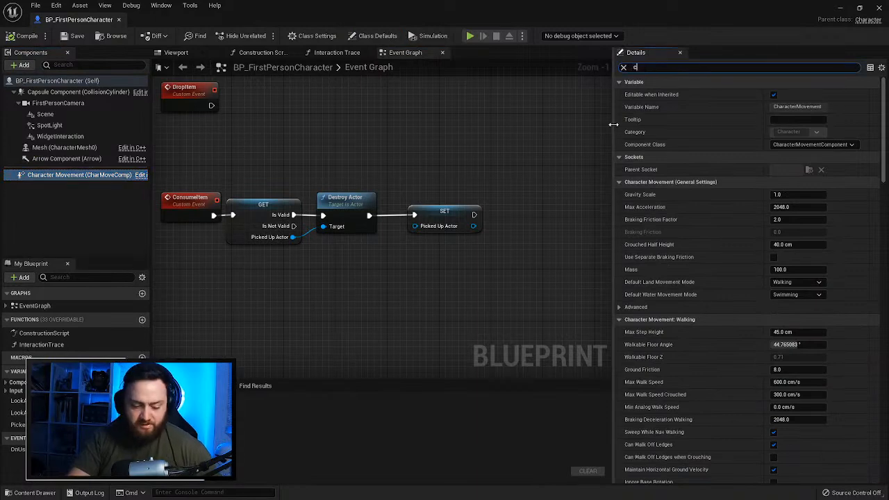
type("rouch")
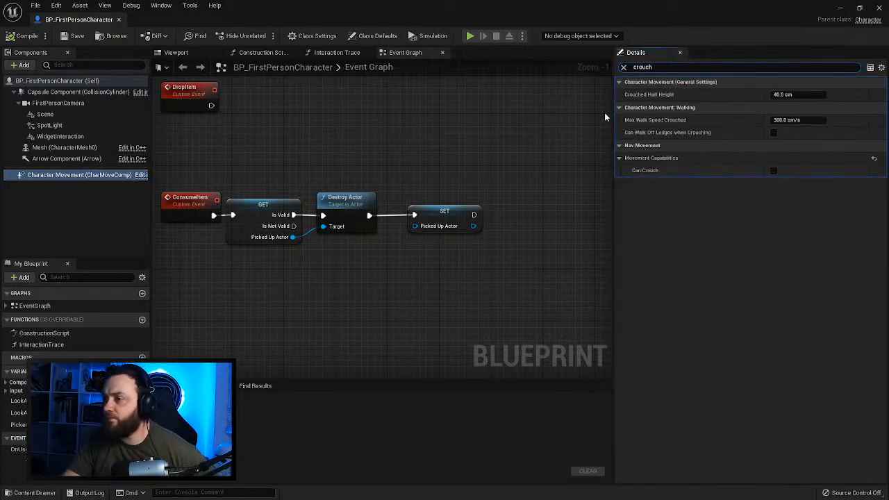
left_click(773, 170)
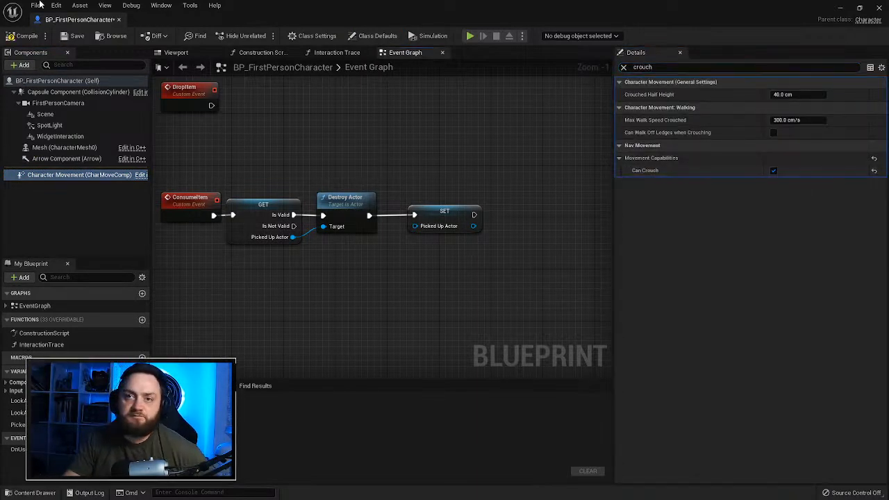
Step: Open the engine Input page of the Project Settings
left_click(66, 5)
left_click(105, 151)
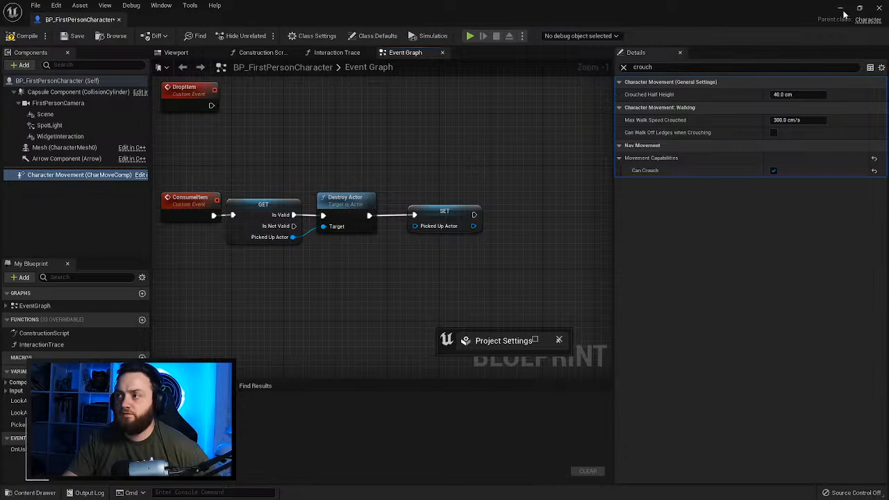
left_click(880, 7)
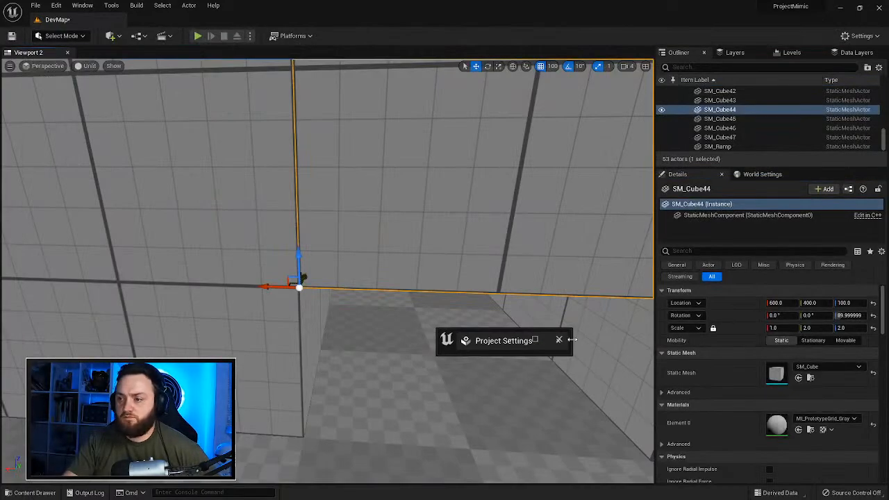
left_click(534, 342)
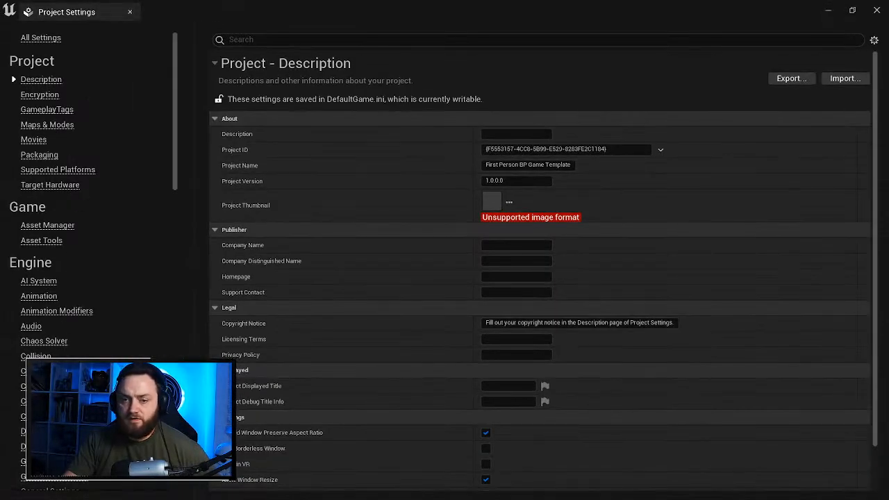
scroll(42, 409, "down", 5)
left_click(30, 410)
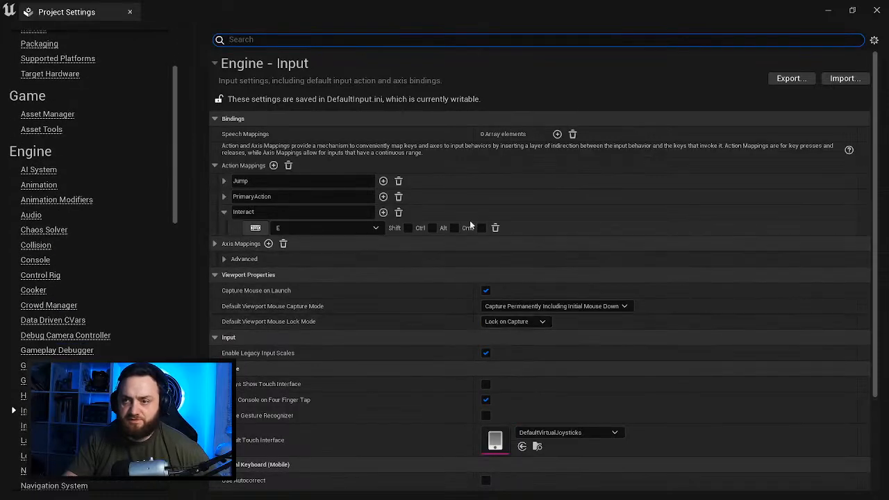
Step: Add a new action mapping named Crouch and close the Project Settings
left_click(274, 165)
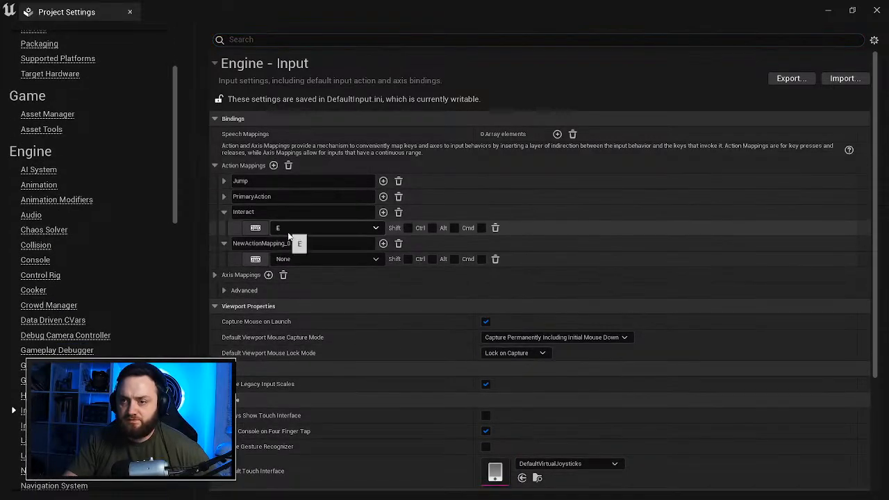
left_click(285, 244)
type("Crouch")
key("Return")
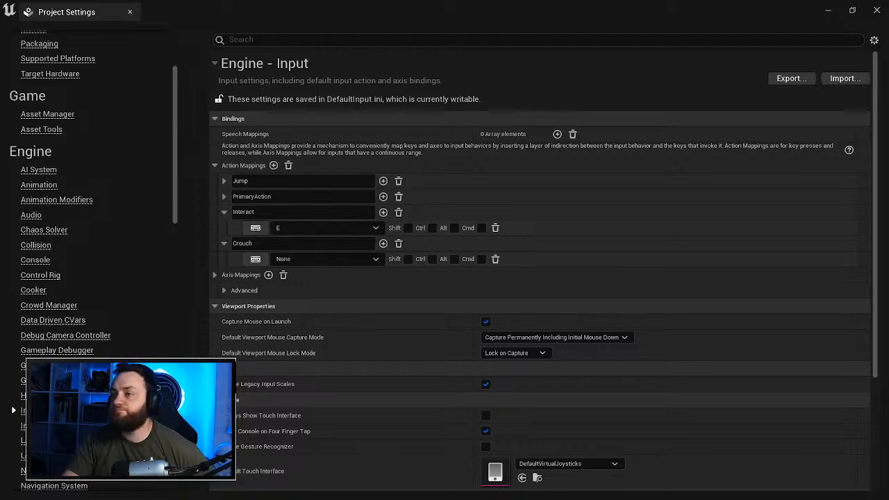
left_click(876, 9)
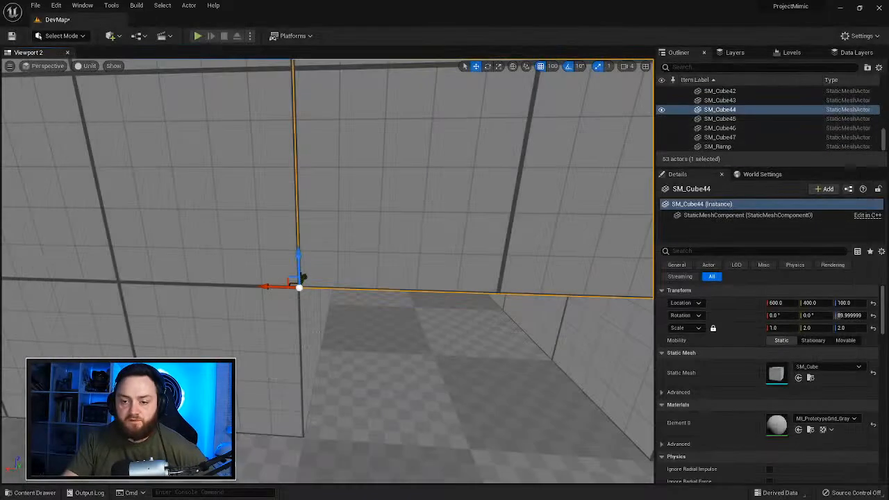
Step: Reopen BP_FirstPersonCharacter and add the Crouch input action event below the ConsumeItem nodes in the Event Graph
left_click(30, 493)
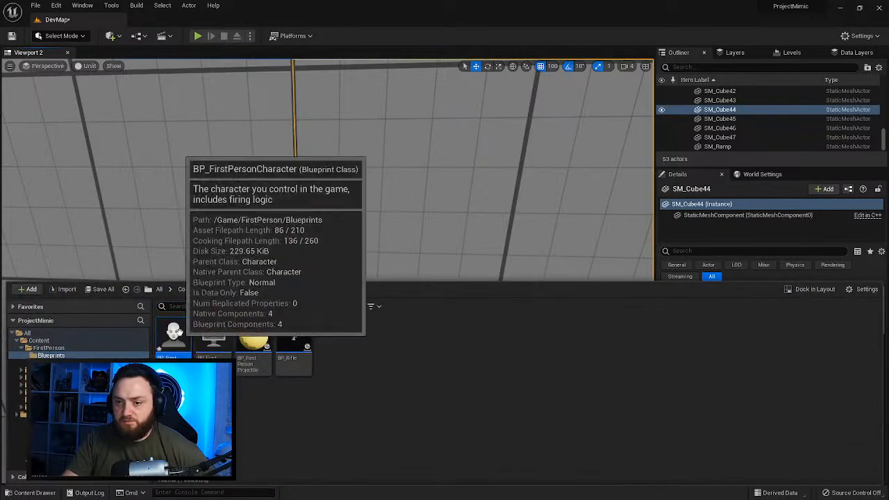
double_click(173, 337)
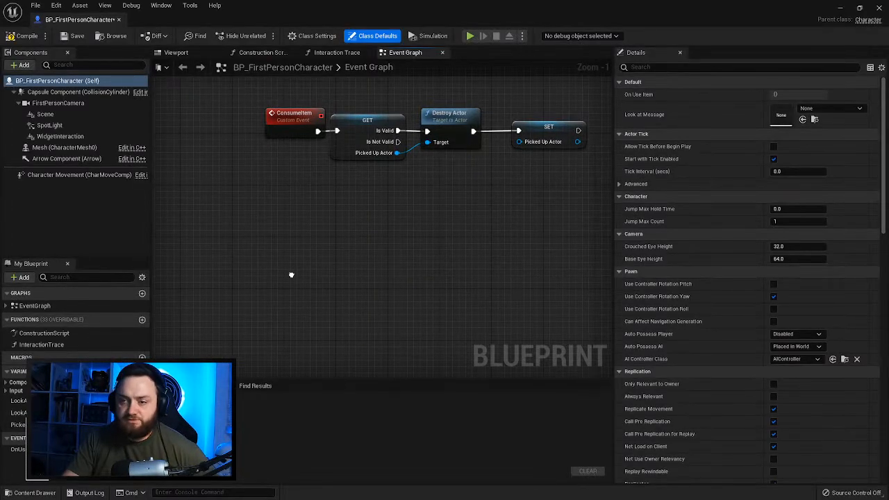
right_click(292, 278)
type("crouch")
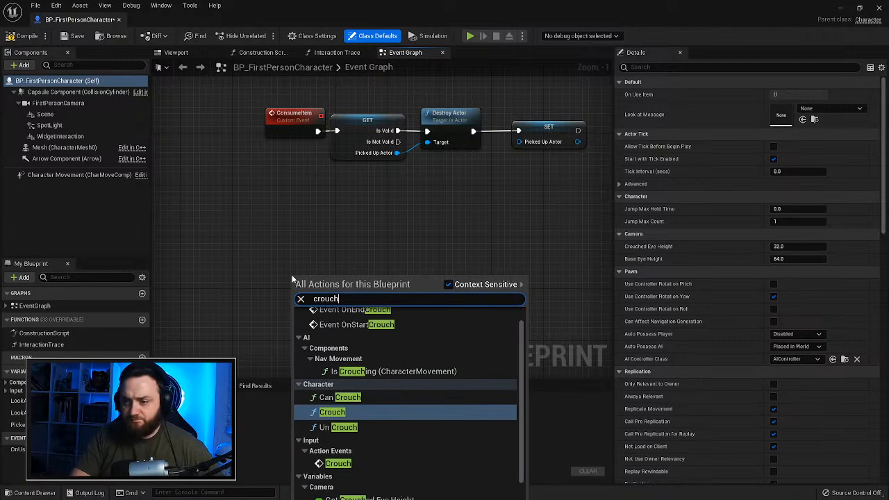
key("Down")
key("Down")
key("Return")
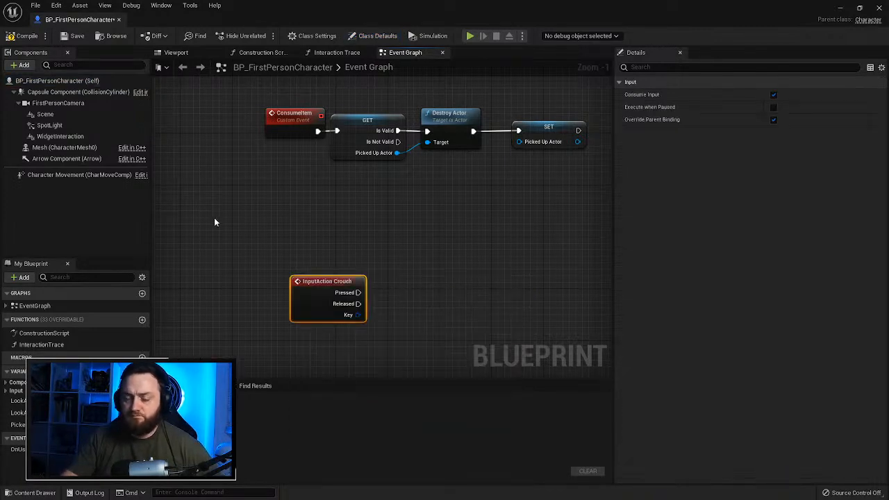
Step: Connect the Crouch event's Pressed output to a Crouch function and its Released output to an Un Crouch function
left_click_drag(357, 293, 429, 272)
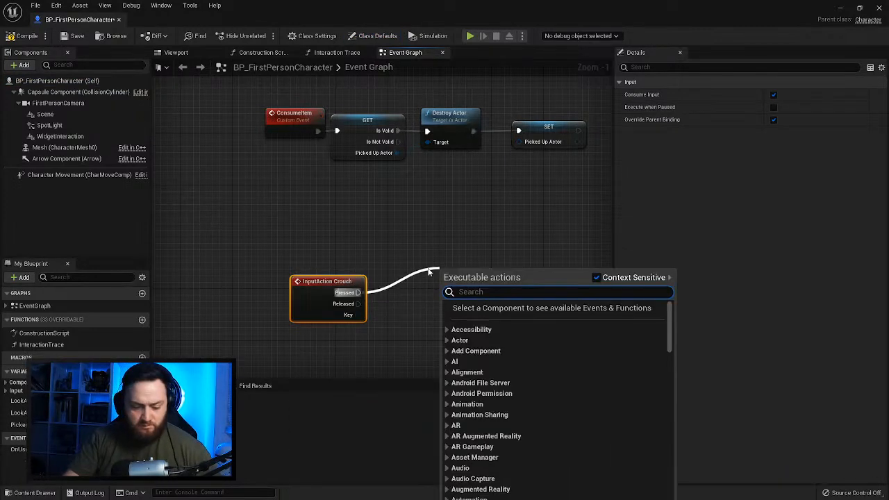
type("crouch")
key("Return")
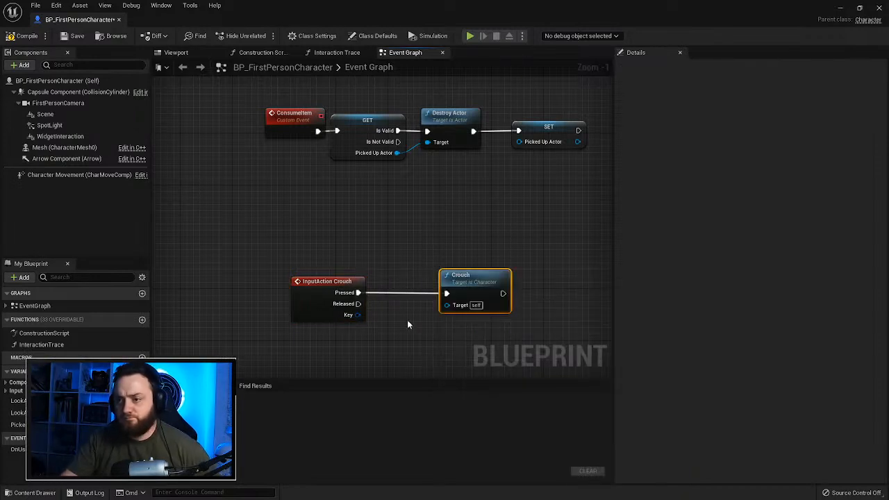
left_click_drag(358, 303, 429, 338)
type("uncrouch")
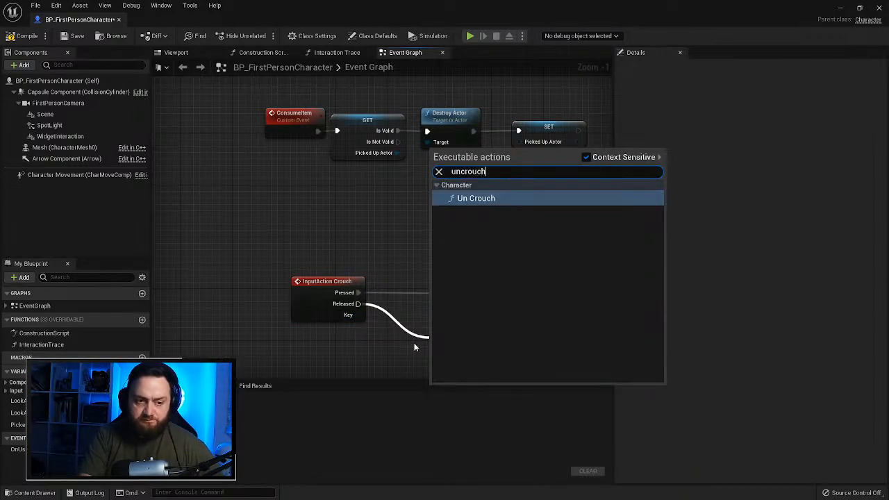
key("Return")
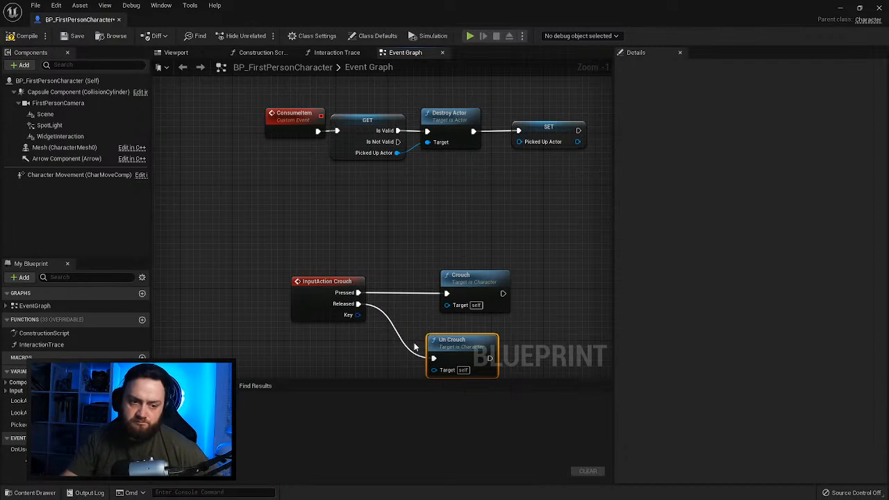
Step: Compile the character blueprint and return to the DevMap level
right_click_drag(370, 296, 243, 297)
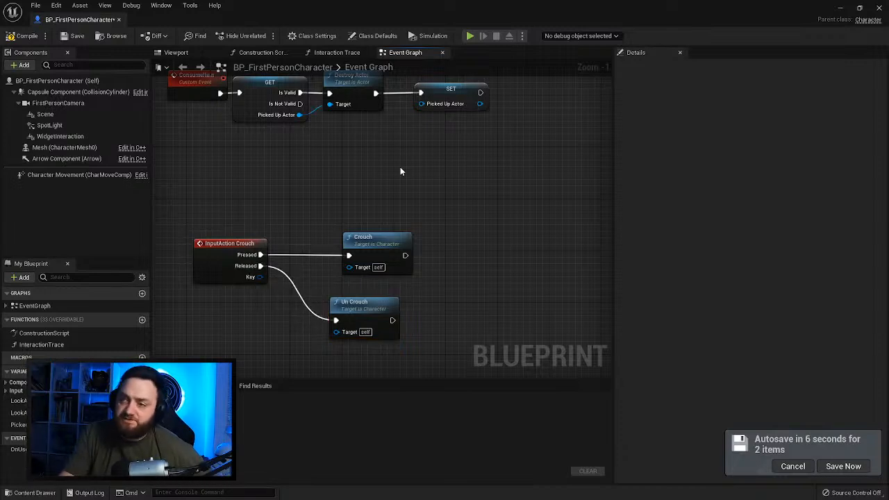
left_click(22, 36)
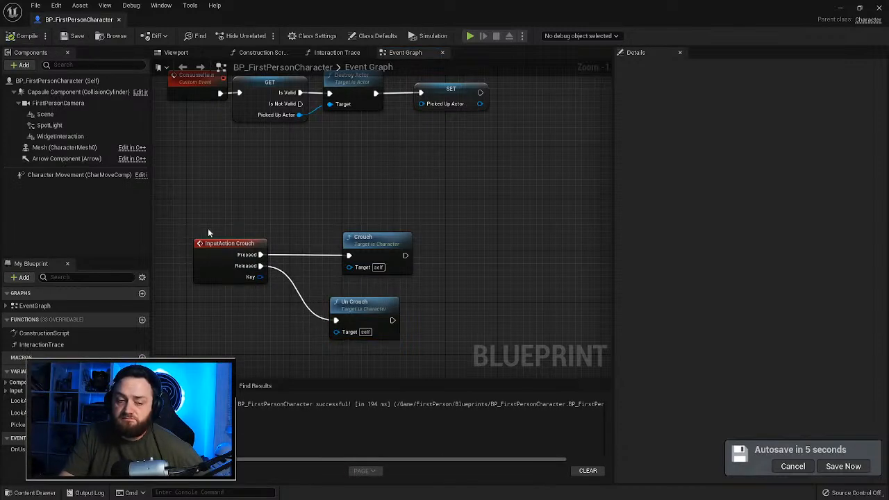
right_click_drag(376, 328, 305, 291)
right_click_drag(368, 279, 401, 271)
left_click(839, 9)
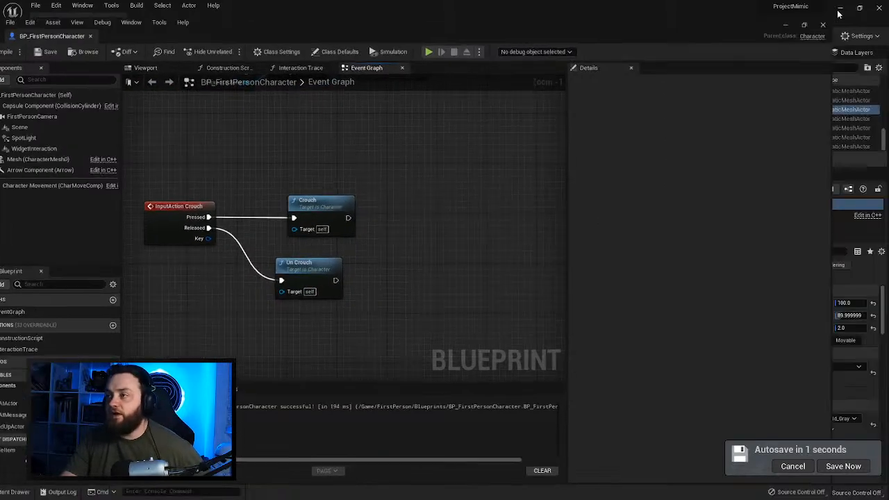
Step: Playtest the level to try out crouching, and close the message log
right_click_drag(322, 254, 307, 272)
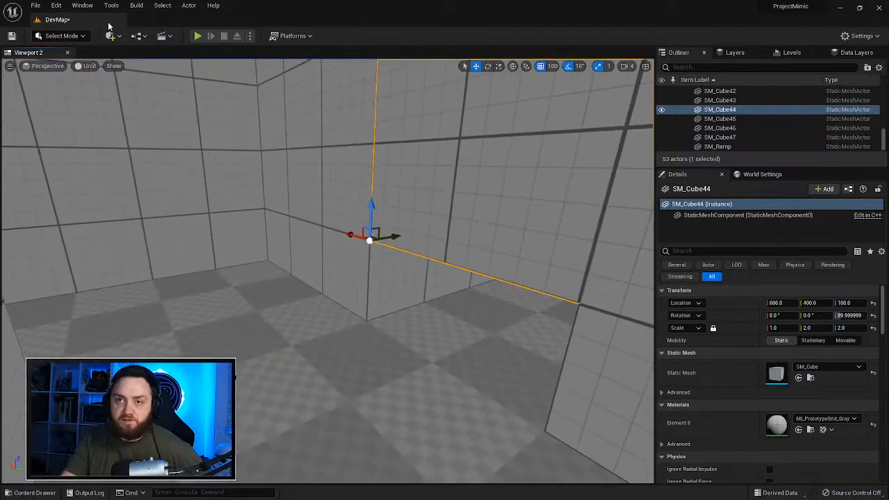
left_click(198, 36)
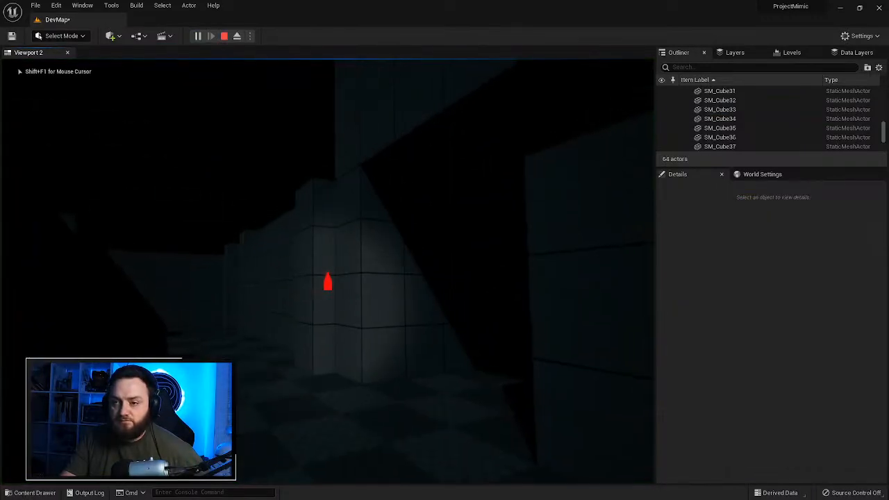
key("Escape")
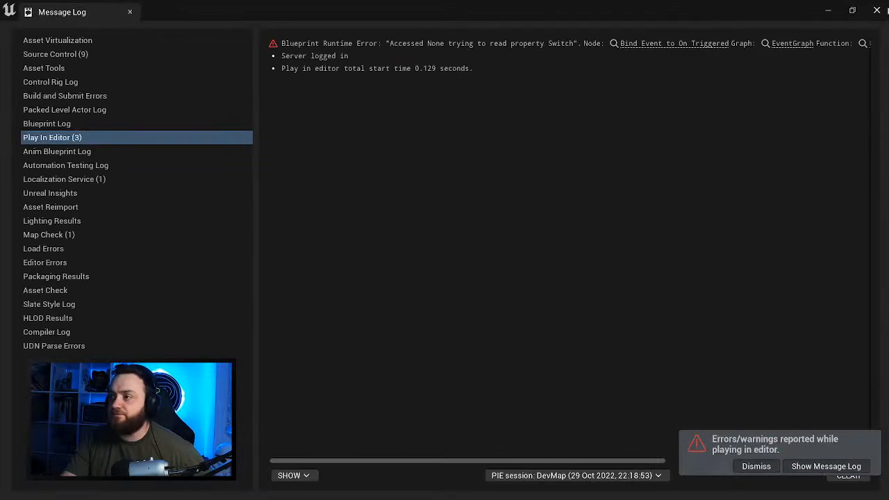
left_click(877, 10)
Step: Bind the Shift key to the Crouch action mapping in the project's input settings
left_click(57, 4)
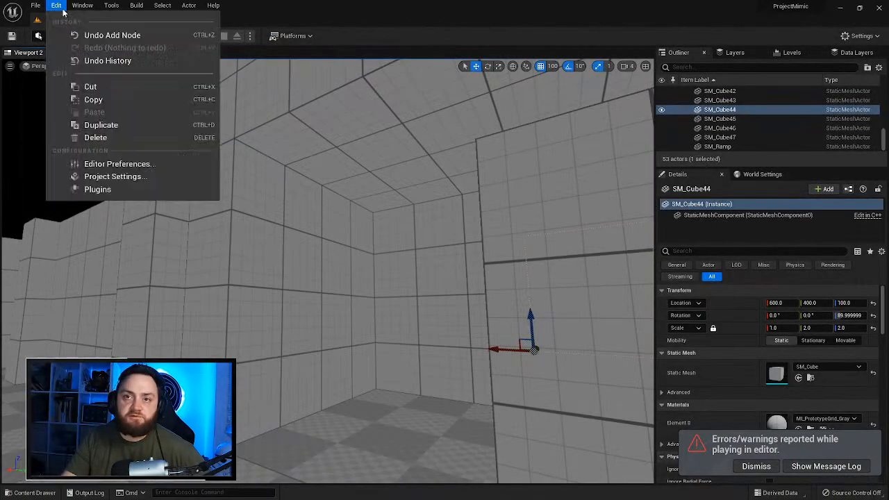
left_click(116, 177)
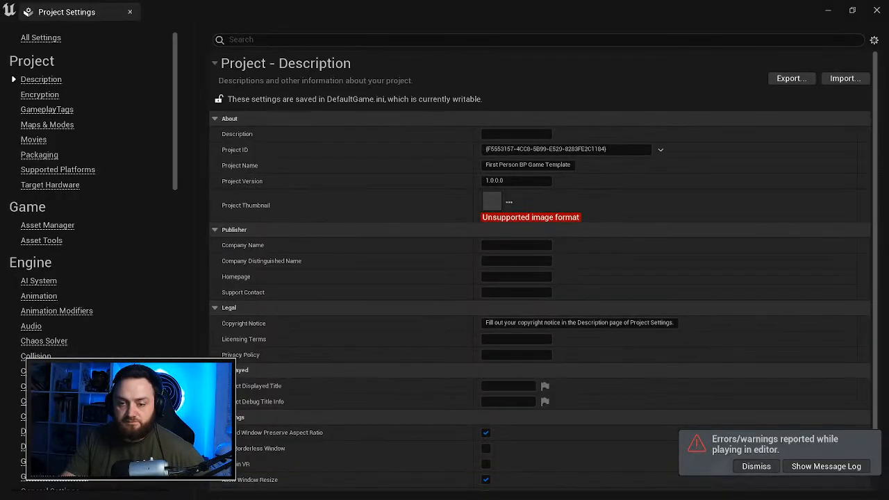
scroll(90, 257, "down", 2)
left_click(25, 466)
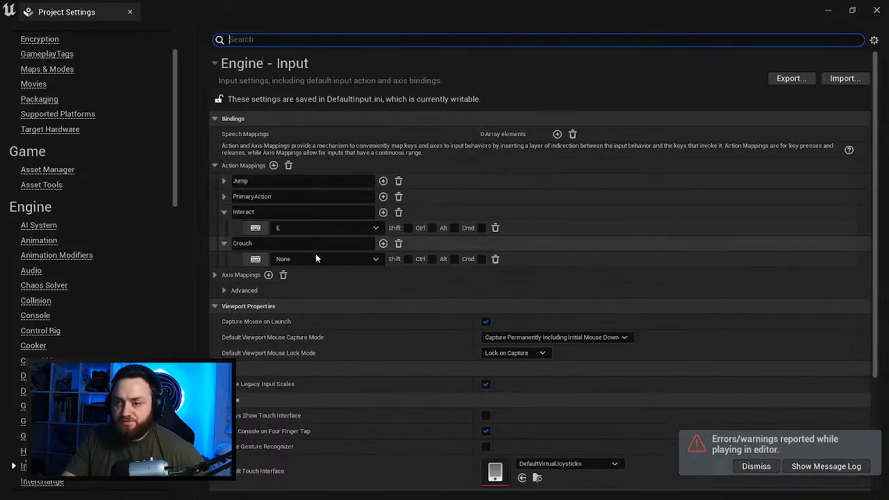
left_click(255, 259)
key("shift")
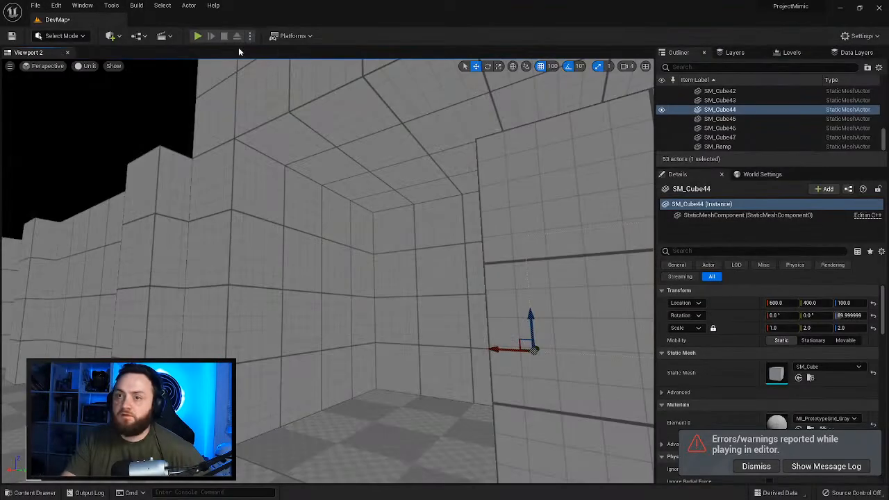
Step: Playtest crouching with the Shift key at the low opening and close the message log
left_click(198, 37)
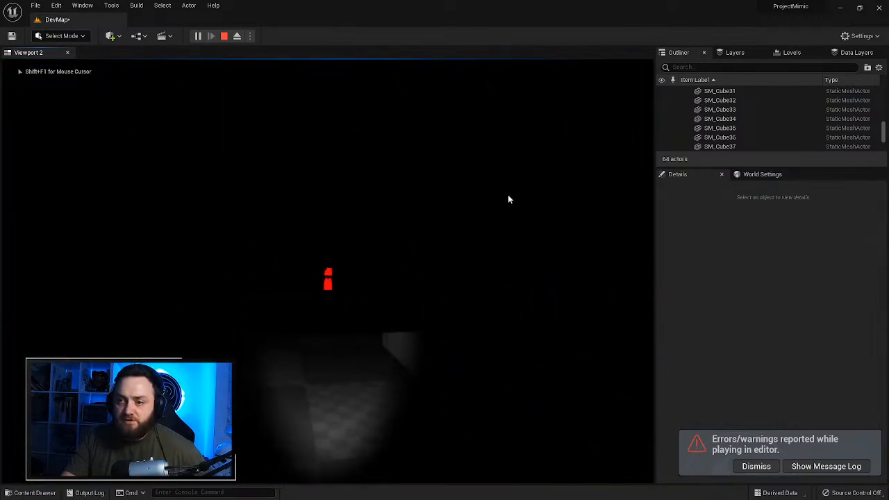
key("Escape")
left_click(877, 11)
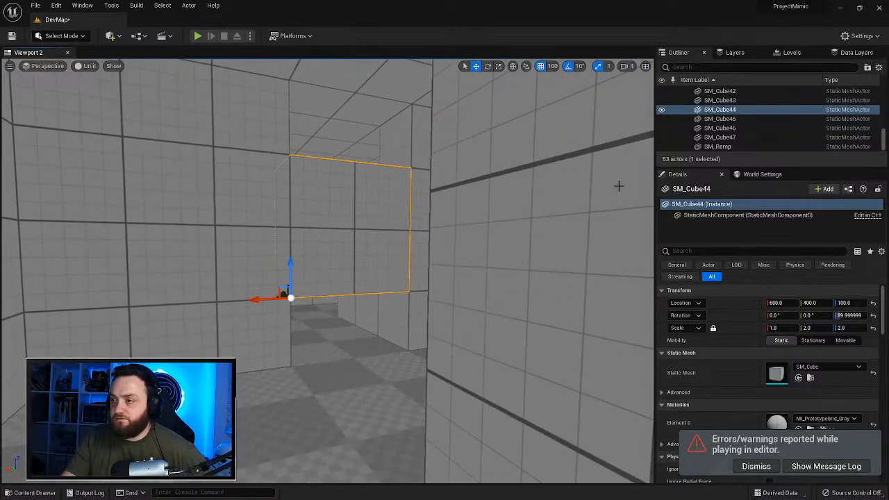
Step: Set the position grid snap to 50 and raise the wall piece above the low opening to Z 150
left_click(550, 67)
left_click(585, 136)
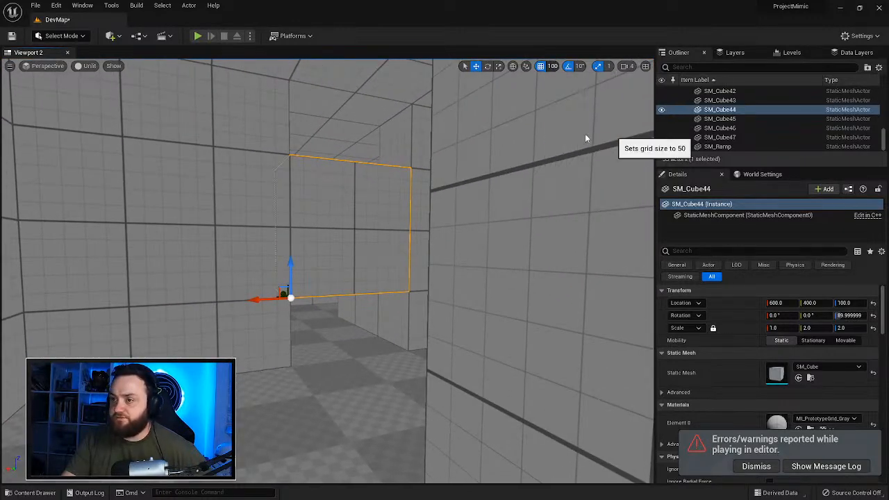
left_click_drag(290, 250, 287, 237)
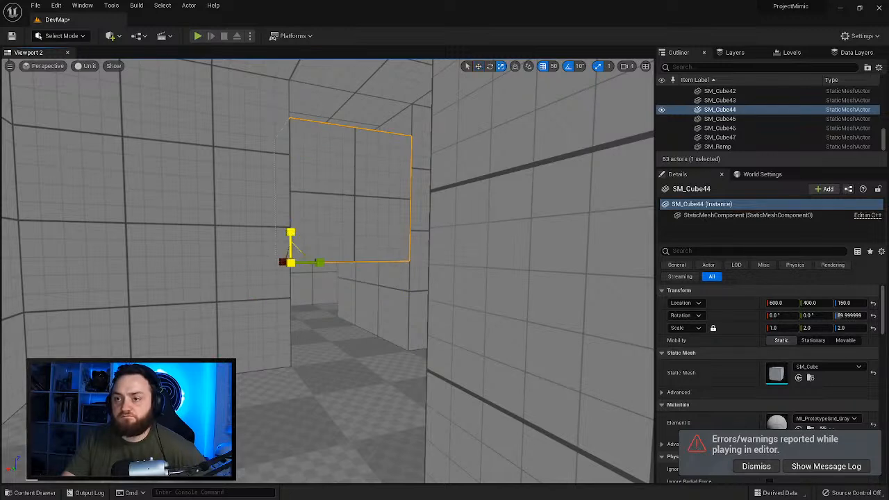
mouse_move(291, 237)
right_mouse_down()
mouse_move(307, 239)
mouse_move(307, 250)
mouse_move(308, 239)
mouse_move(308, 271)
mouse_move(306, 240)
right_mouse_up()
key("w")
Step: Playtest walking through the raised crouch opening and stop the play session
left_click(198, 36)
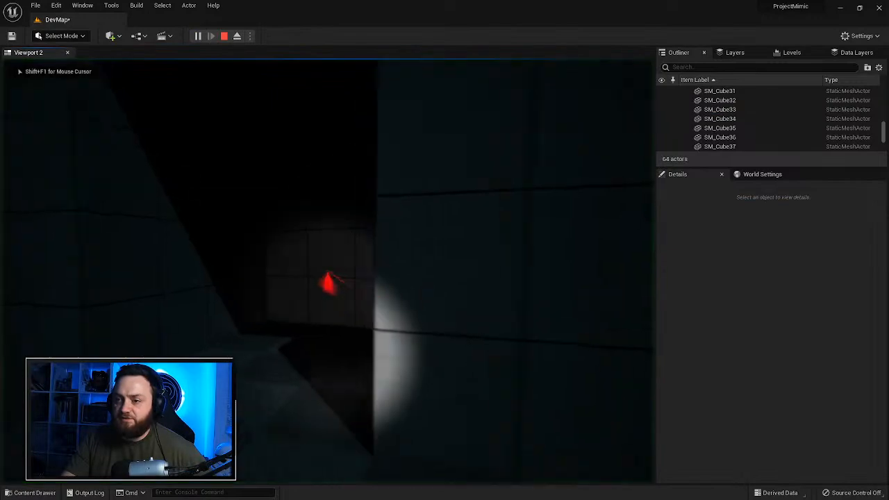
key("w")
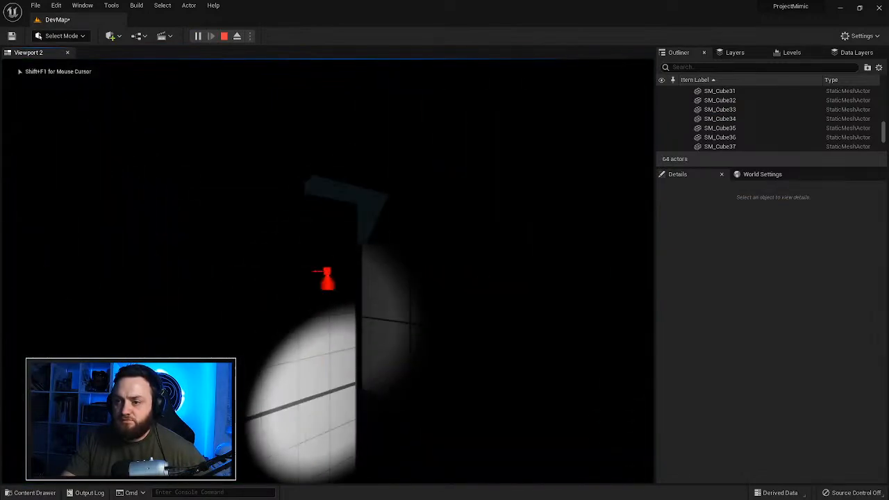
key("Escape")
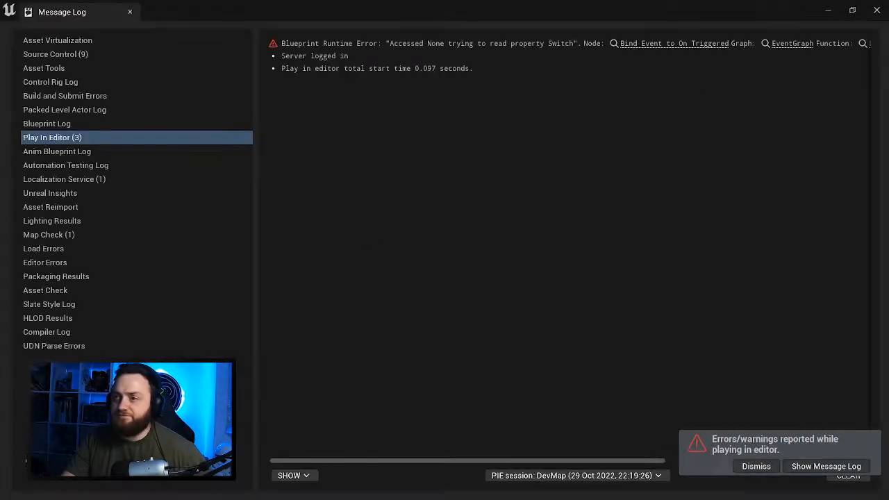
Step: Close the message log and inspect the wall pieces around the crouch opening and the neighbouring rooms
left_click(875, 12)
right_click_drag(438, 271, 306, 238)
left_click(386, 309)
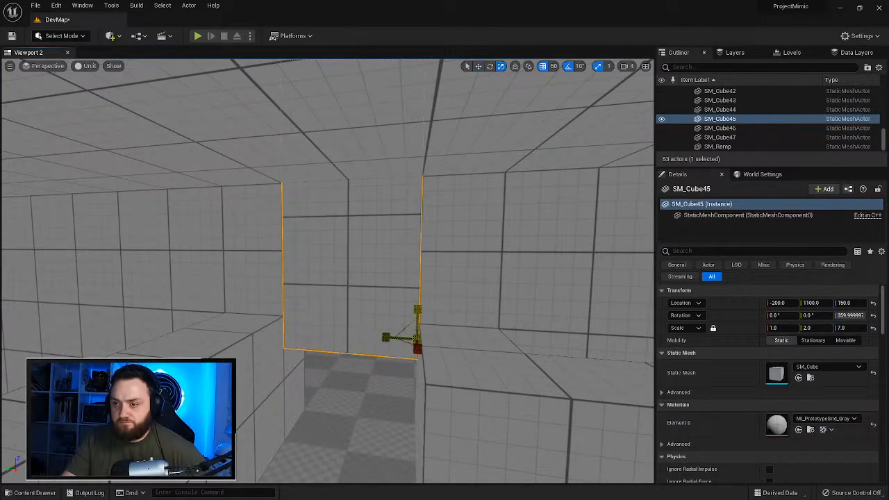
right_click_drag(395, 287, 361, 291)
left_click(323, 315)
right_click_drag(306, 334, 276, 291)
key("w")
left_click_drag(276, 273, 277, 282)
right_click_drag(276, 281, 193, 317)
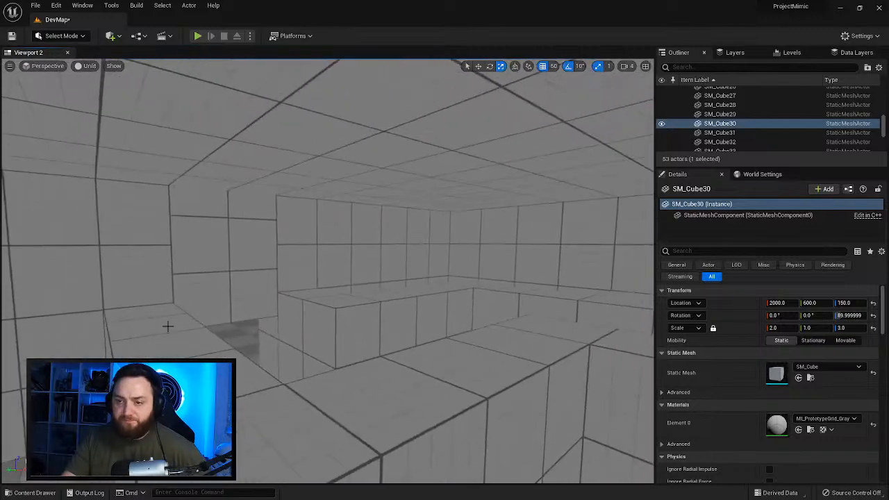
Step: Place an SM_Cube from the LevelPrototyping Meshes folder on top of the room walls at -100, 550, 200
left_click(34, 492)
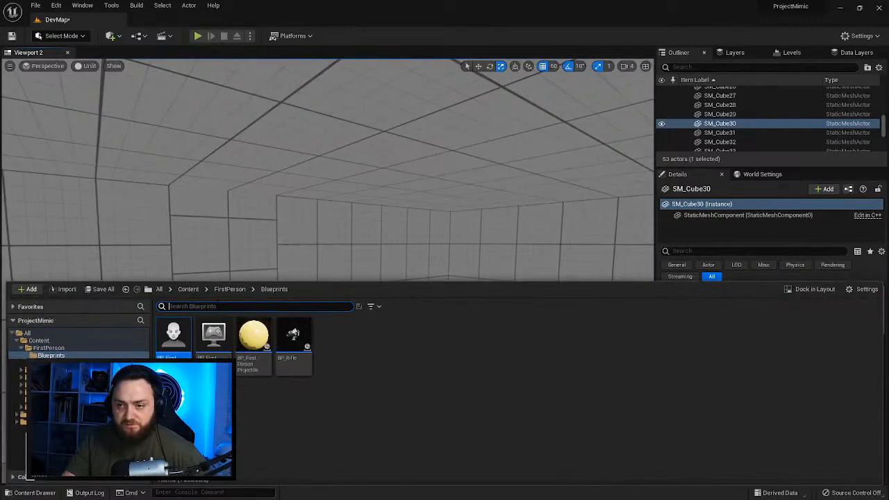
left_click(193, 291)
double_click(297, 351)
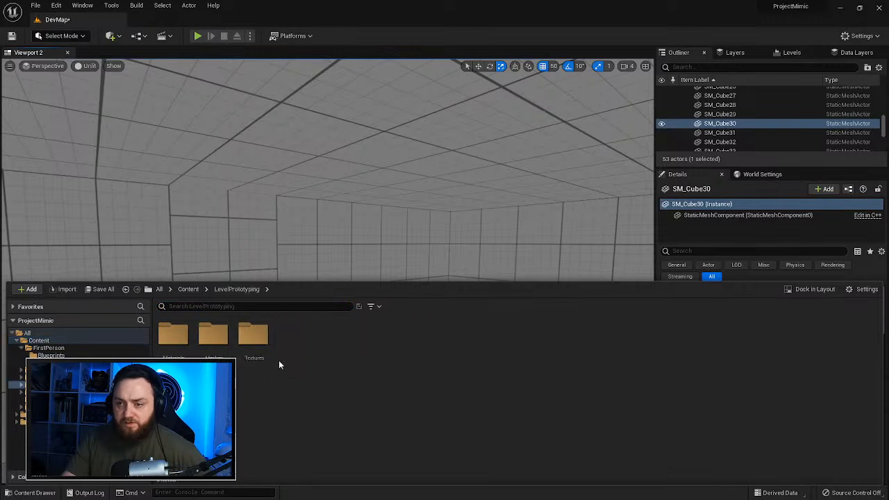
double_click(217, 335)
left_click_drag(175, 334, 183, 311)
right_click_drag(183, 311, 150, 319)
left_click_drag(150, 319, 298, 317)
right_click_drag(299, 318, 416, 292)
left_click_drag(431, 272, 350, 284)
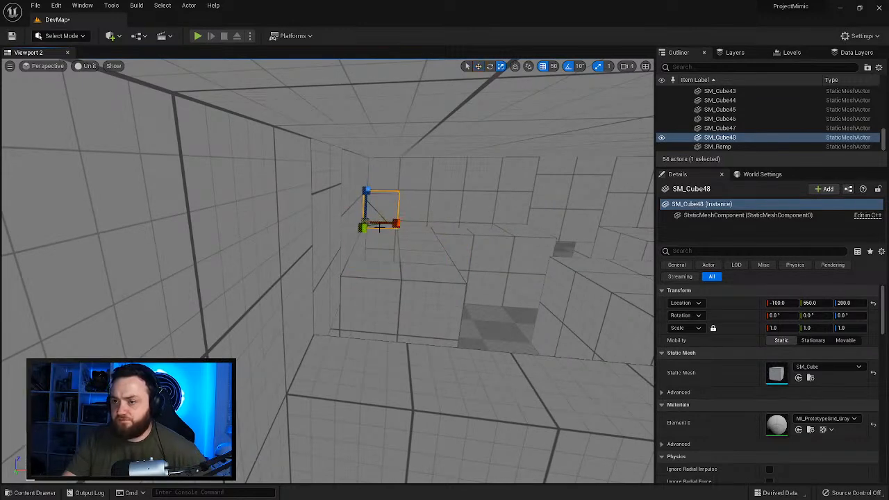
Step: Scale the new cube to 20 × 9 × 1 as a ceiling slab and move it to Y 500
right_click_drag(351, 285, 265, 250)
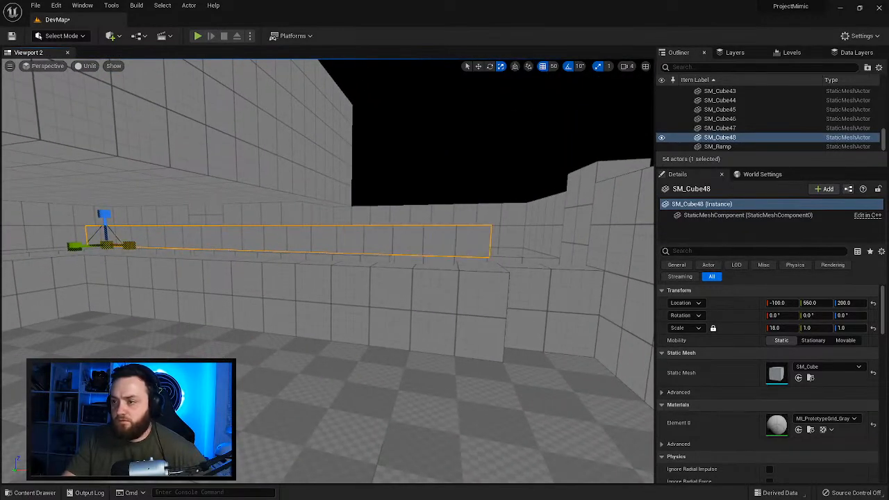
mouse_move(72, 244)
left_mouse_down()
mouse_move(49, 267)
mouse_move(72, 245)
left_mouse_up()
right_click_drag(73, 246, 224, 267)
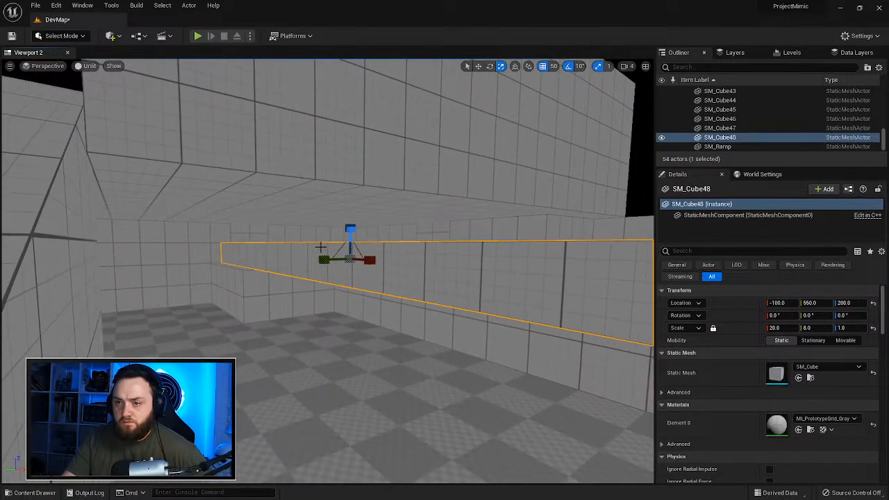
left_click_drag(324, 256, 309, 258)
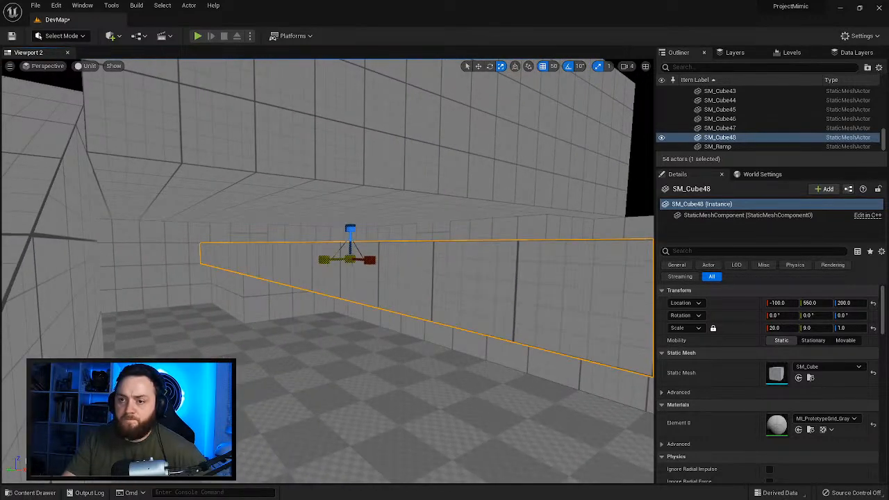
right_click_drag(298, 199, 305, 247)
key("w")
left_click_drag(268, 191, 280, 192)
mouse_move(280, 192)
right_mouse_down()
mouse_move(289, 196)
mouse_move(270, 178)
right_mouse_up()
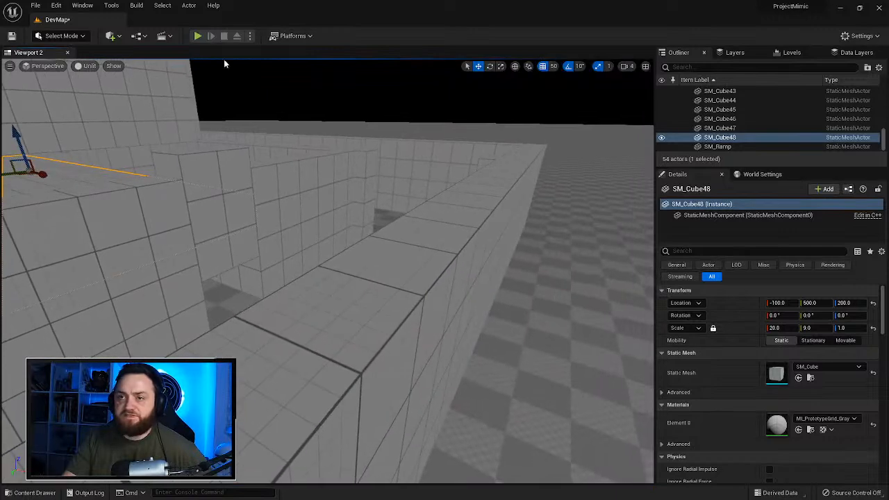
Step: Playtest the room with the new ceiling slab, stop the session and close the message log
left_click(198, 35)
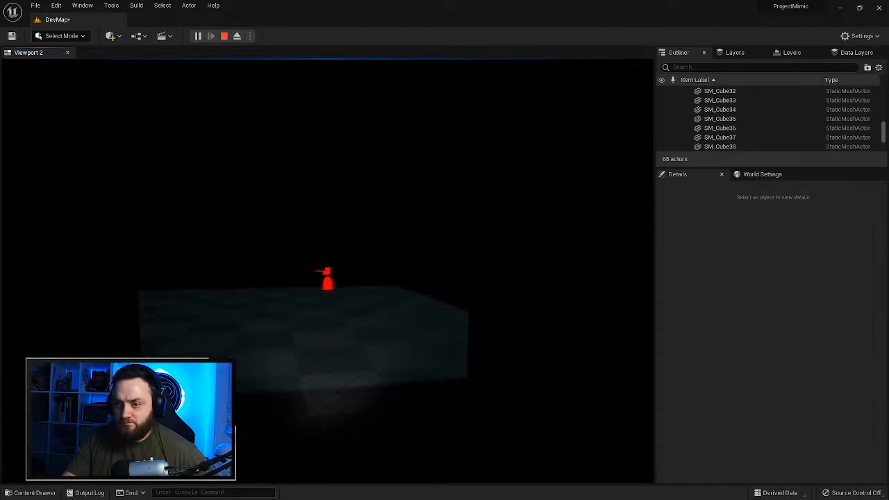
key("Escape")
left_click(877, 10)
Step: Lower the 20 × 9 ceiling slab to Z 150
right_click_drag(450, 270, 441, 275)
left_click(310, 267)
right_click_drag(271, 266, 347, 264)
right_click_drag(321, 139, 363, 173)
left_click(364, 153)
right_click_drag(323, 280, 351, 240)
left_click_drag(525, 205, 523, 219)
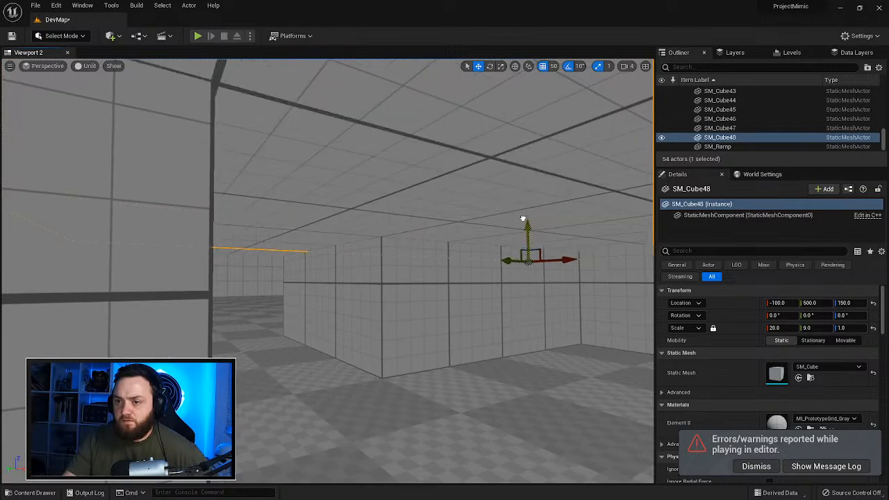
Step: Playtest walking through the rooms and corridors under the lowered ceiling, stop the session and close the message log
left_click(198, 36)
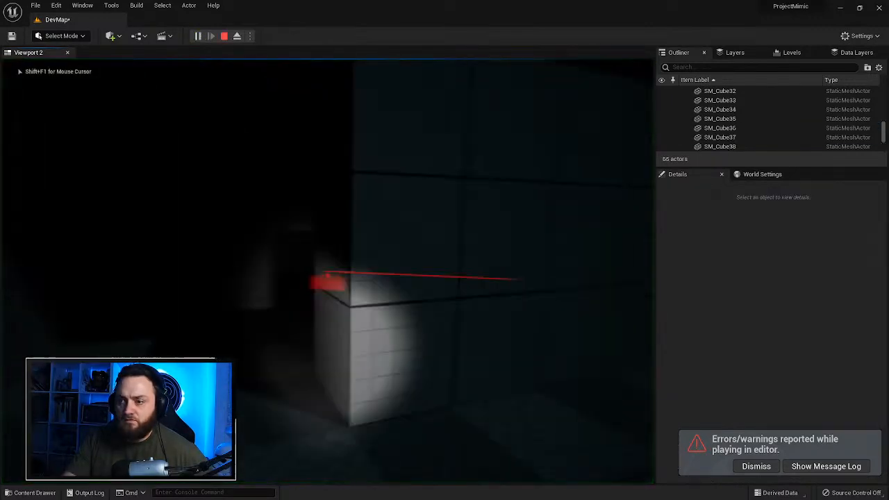
key("w")
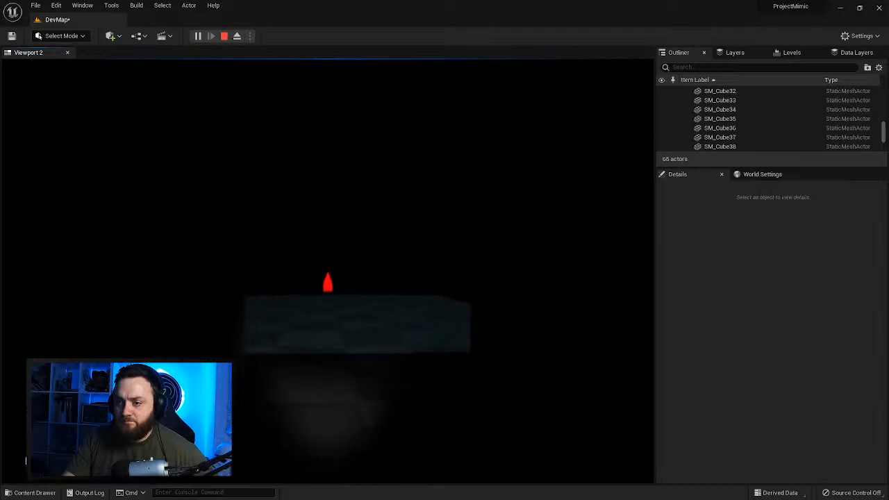
key("w")
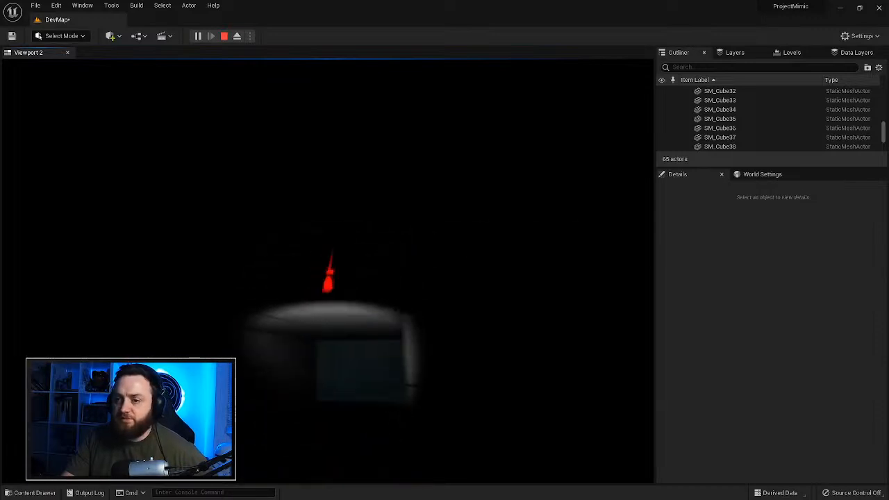
key("w")
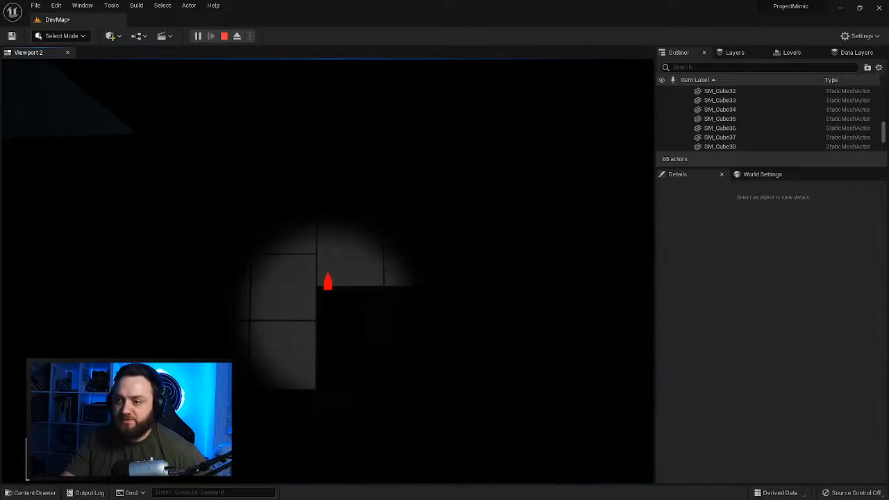
key("w")
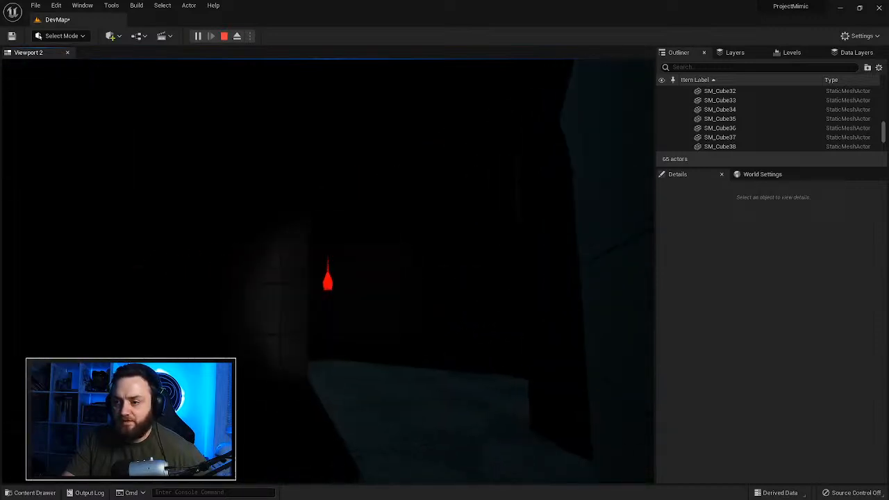
key("w")
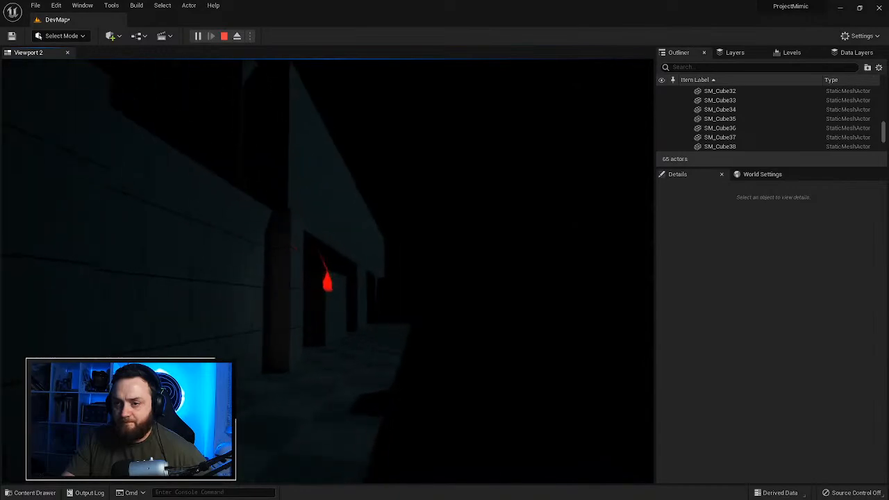
key("Escape")
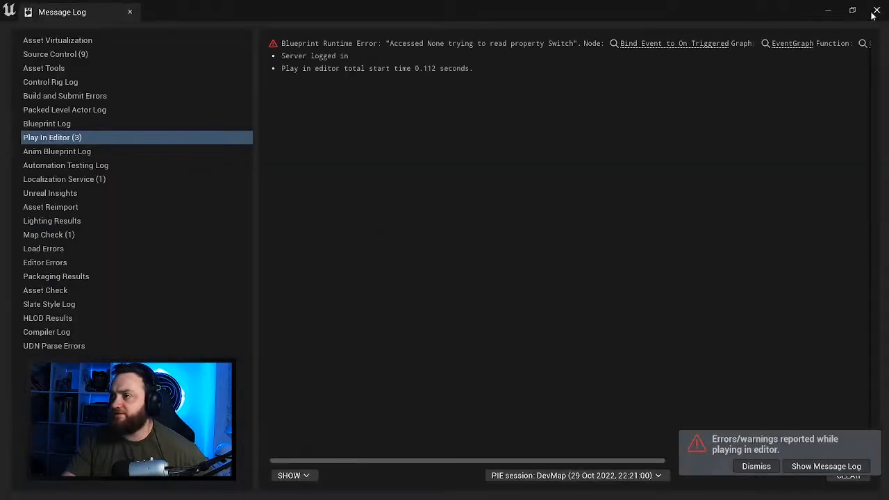
left_click(875, 11)
Step: Place another SM_Cube on the open-topped walls at 2000, 350, 300 and scale it to 5 × 14 × 1
key("w")
right_click_drag(428, 244, 369, 240)
left_click(30, 492)
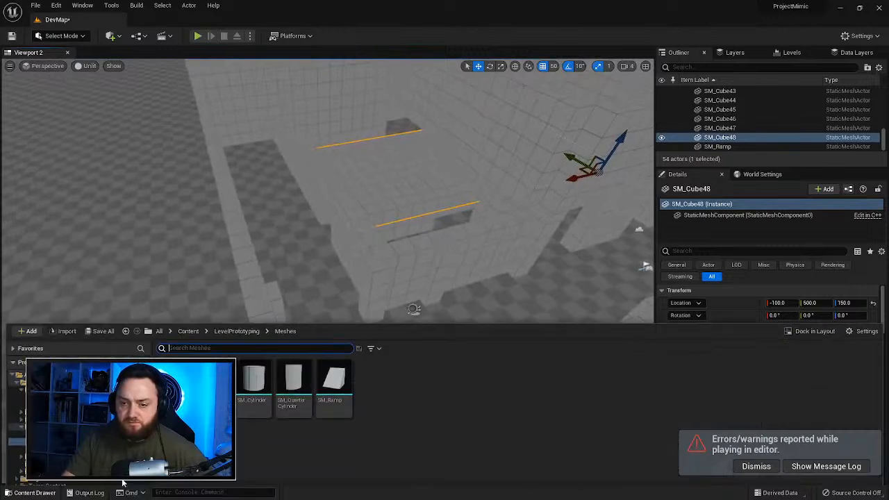
left_click_drag(174, 336, 349, 230)
right_click_drag(350, 230, 375, 255)
key("a")
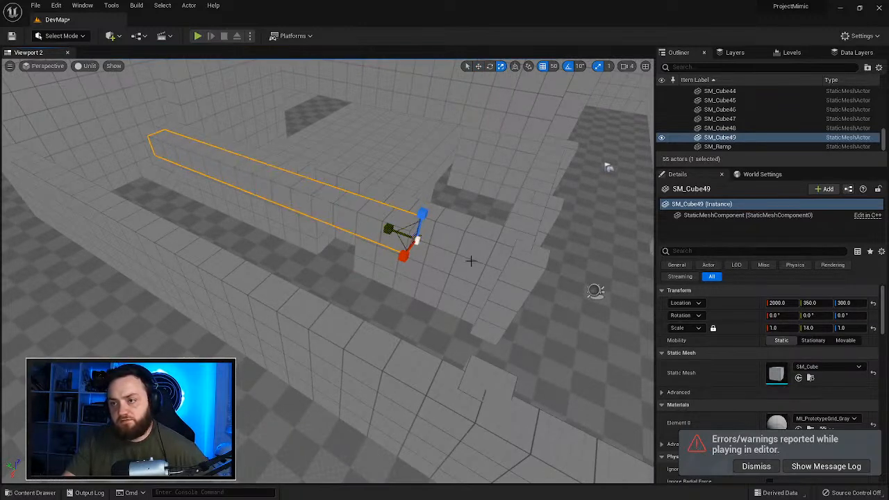
left_click_drag(403, 256, 381, 290)
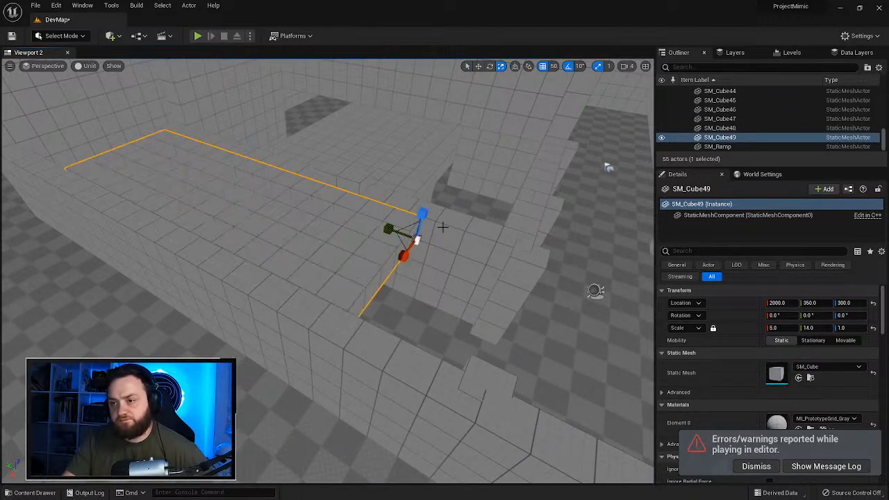
Step: Move the new ceiling slab to Y -600 and stretch its Y scale to 15
left_click_drag(385, 228, 652, 332)
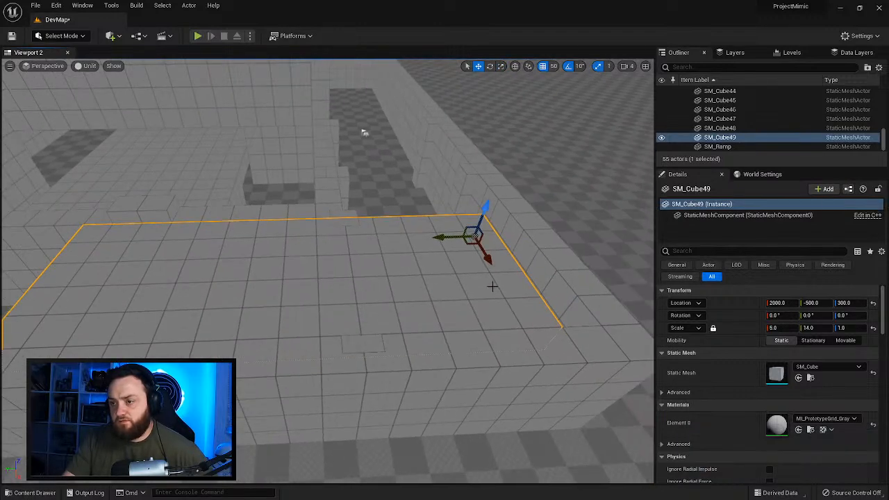
left_click_drag(435, 236, 459, 243)
key("r")
right_click_drag(458, 240, 409, 245)
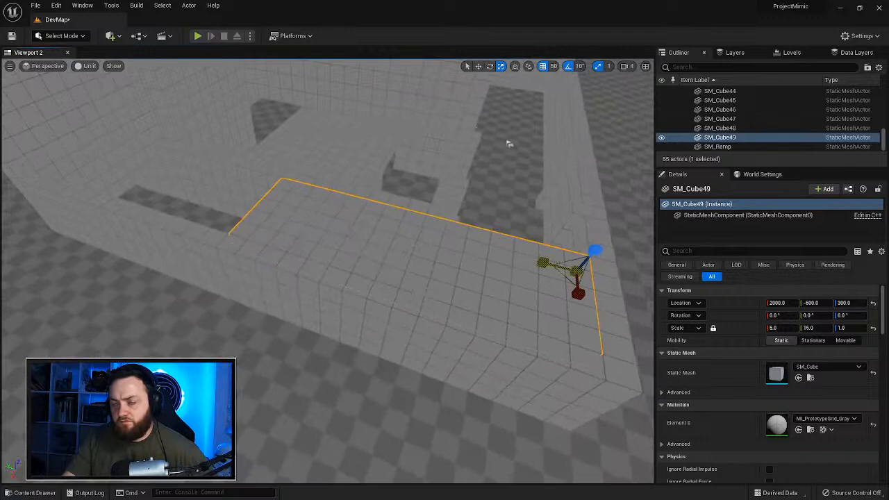
Step: Duplicate the ceiling slab rotated 90 degrees over the adjoining corridor, with a scale of 5 × 24 × 1
right_click_drag(328, 248, 460, 242)
key("e")
left_click_drag(523, 273, 479, 282, "alt")
left_click_drag(467, 125, 508, 260, "alt")
key("r")
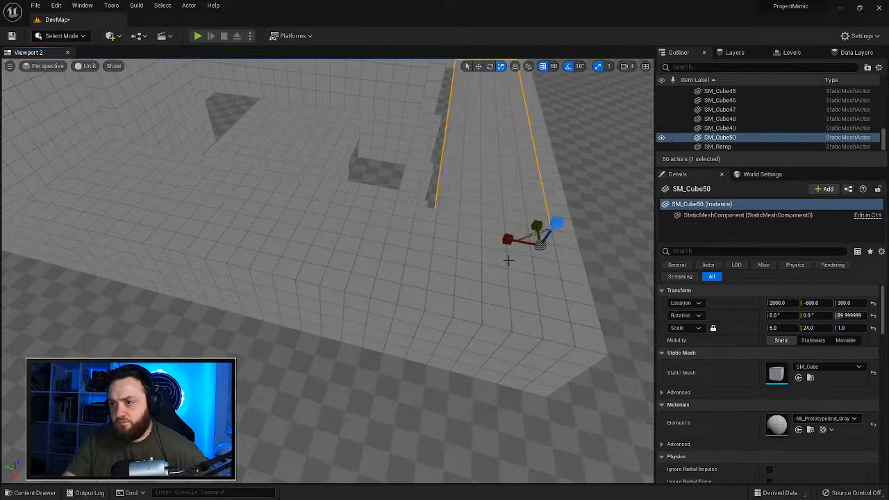
Step: Enlarge the rotated ceiling slab to a scale of 6 × 26 and stretch the first slab's Y scale to 27
right_click_drag(434, 296, 236, 271)
left_click_drag(348, 299, 367, 297)
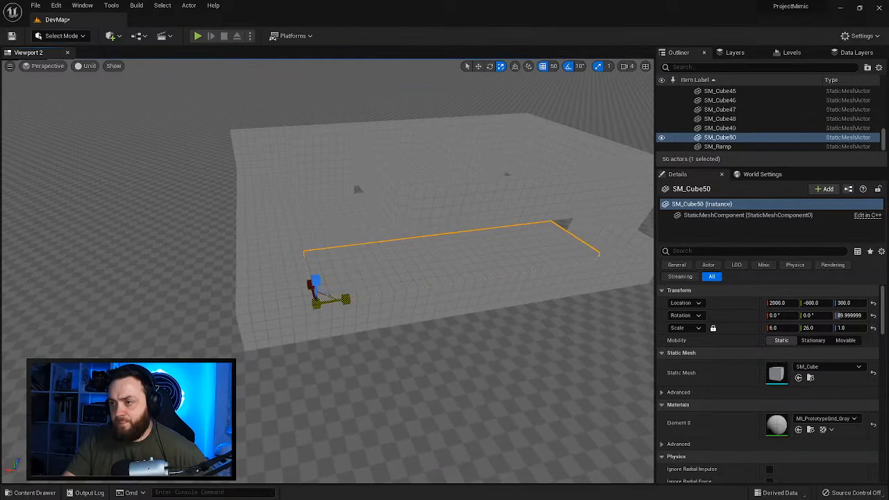
mouse_move(389, 294)
right_mouse_down()
mouse_move(348, 229)
mouse_move(399, 261)
mouse_move(378, 292)
right_mouse_up()
left_click(570, 228)
right_click_drag(569, 228, 632, 244)
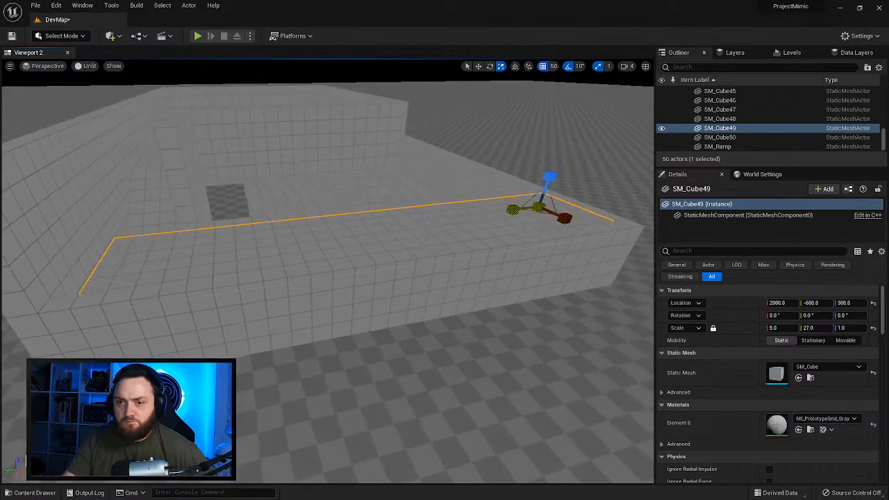
right_click_drag(514, 208, 458, 222)
Step: Duplicate the rotated slab up to 1050, 100, 800 as the tall room's roof and scale it to 21 × 31 × 1
right_click_drag(432, 301, 430, 303)
left_click(429, 304)
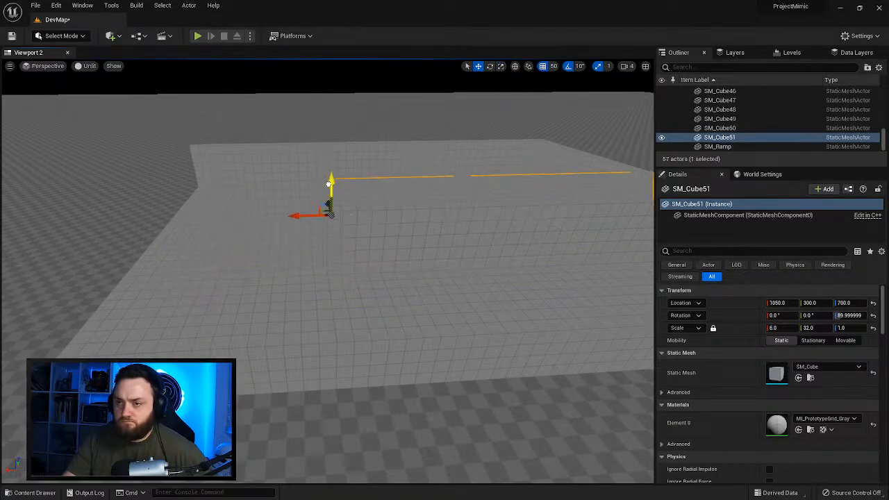
right_click_drag(330, 193, 268, 306)
left_click_drag(244, 307, 293, 311)
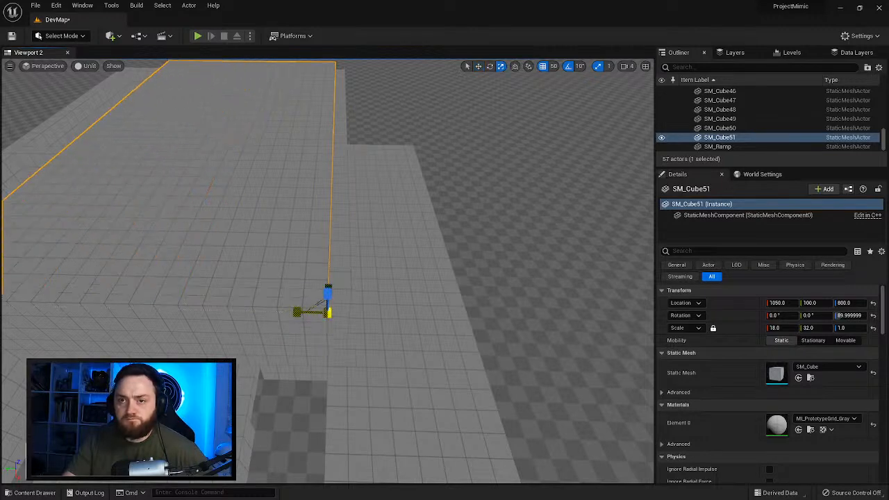
left_click_drag(328, 313, 366, 314)
right_click_drag(366, 314, 564, 222)
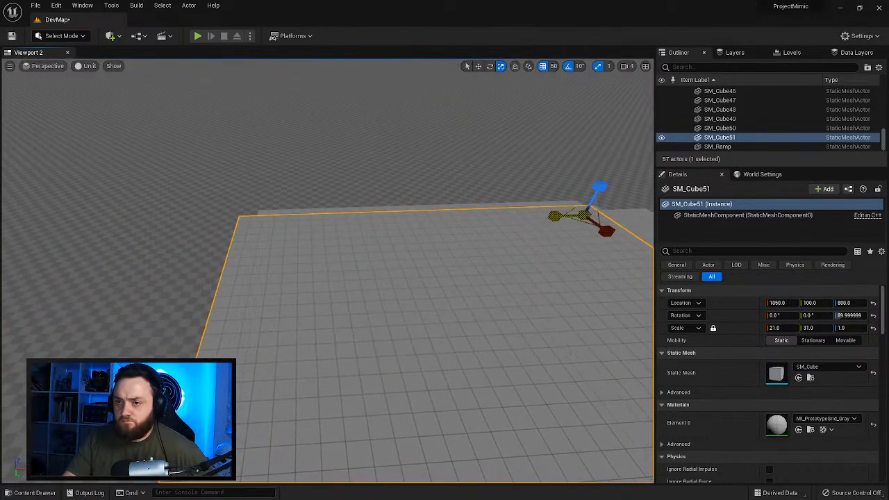
Step: Move the tall room's roof slab to X 1000 and shorten its Y scale to fit the walls
right_click_drag(472, 270, 433, 213)
key("w")
key("r")
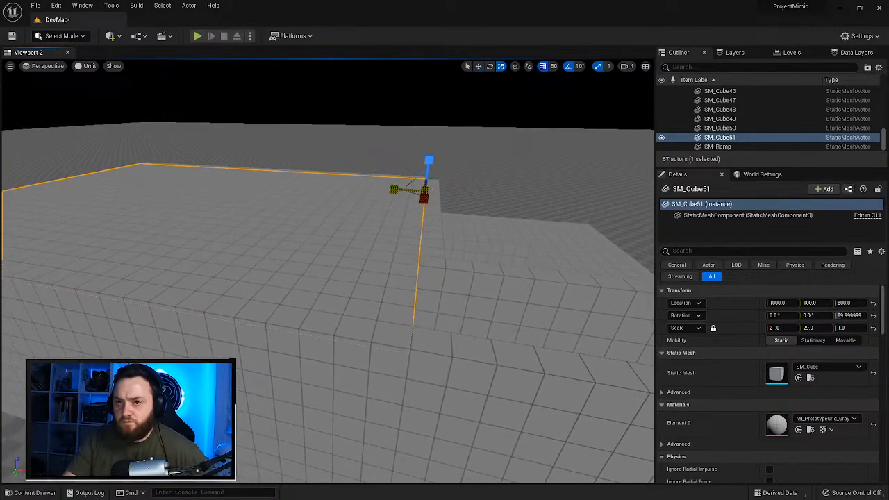
left_click_drag(395, 189, 401, 190)
Step: Duplicate the 4 × 10 × 5 ramp piece and rotate the copy to 270 degrees about Z
right_click_drag(355, 230, 232, 213)
left_click(304, 276)
key("w")
left_click_drag(305, 264, 254, 298, "alt")
key("e")
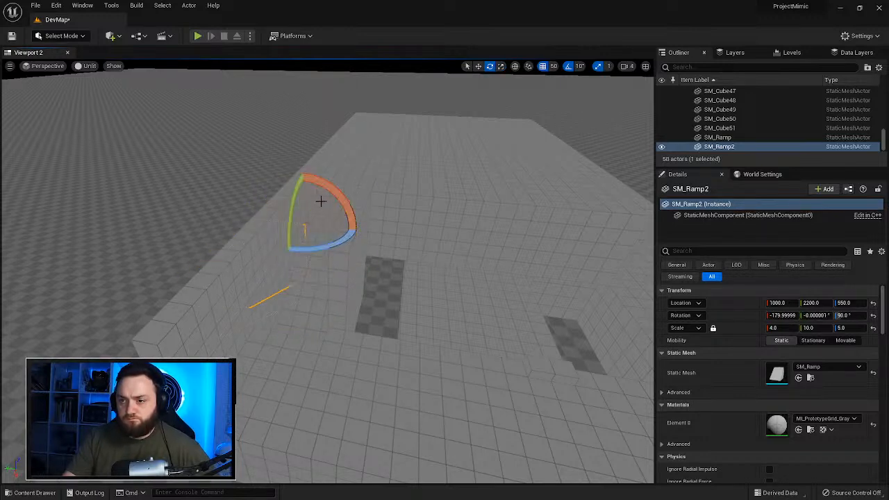
left_click_drag(333, 241, 229, 257)
Step: Move the duplicated ramp to 2000, 2200, 900 to cover the sloped gap beside the roof
key("w")
left_click_drag(307, 235, 233, 334)
left_click_drag(220, 300, 359, 286)
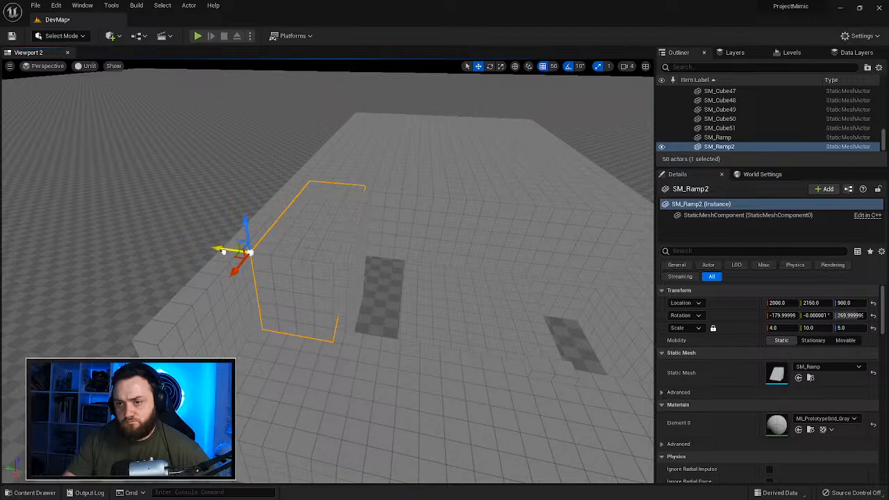
left_click_drag(219, 250, 225, 270)
key("w")
Step: Select the duplicated ramp and the three roof slabs and add them to a new layer
right_click_drag(285, 264, 338, 248)
key("d")
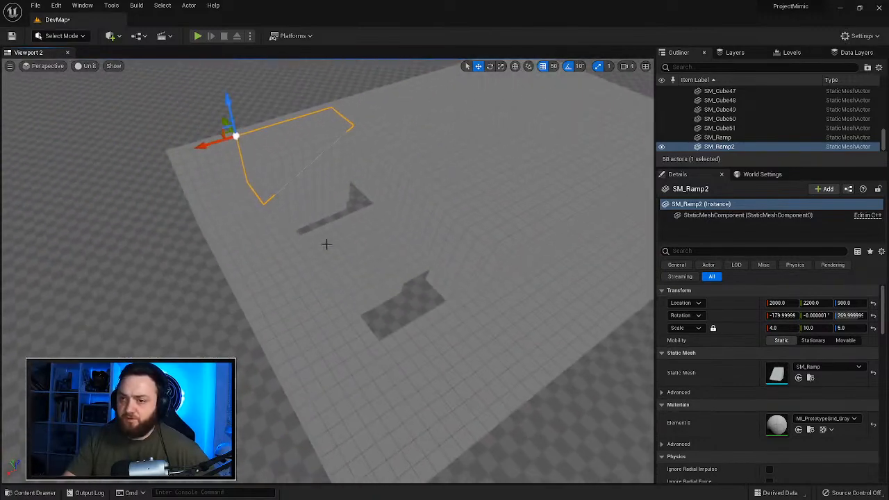
left_click(270, 254, "ctrl")
left_click(450, 158, "ctrl")
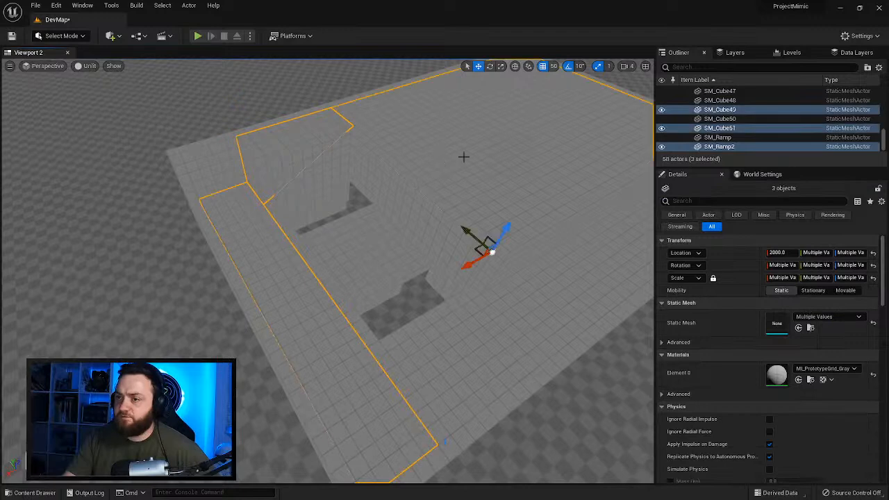
left_click(504, 348, "ctrl")
right_click_drag(503, 348, 466, 338)
left_click(747, 54)
right_click(691, 85)
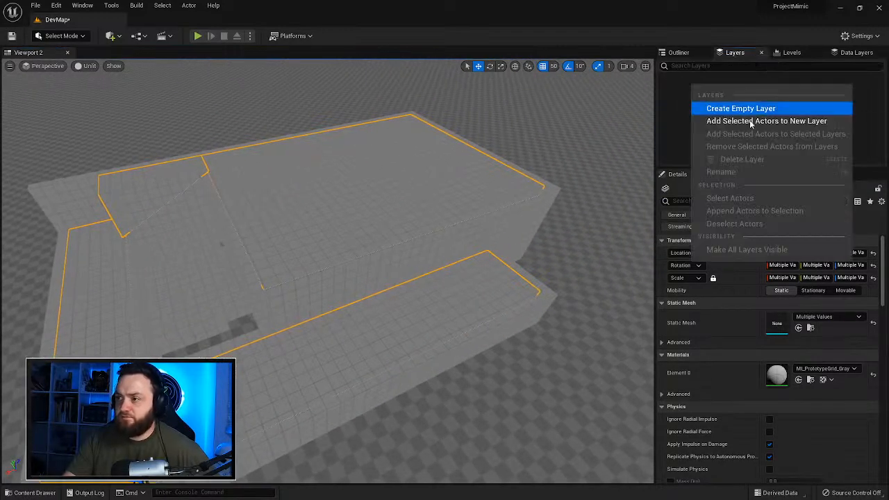
left_click(742, 123)
key("Return")
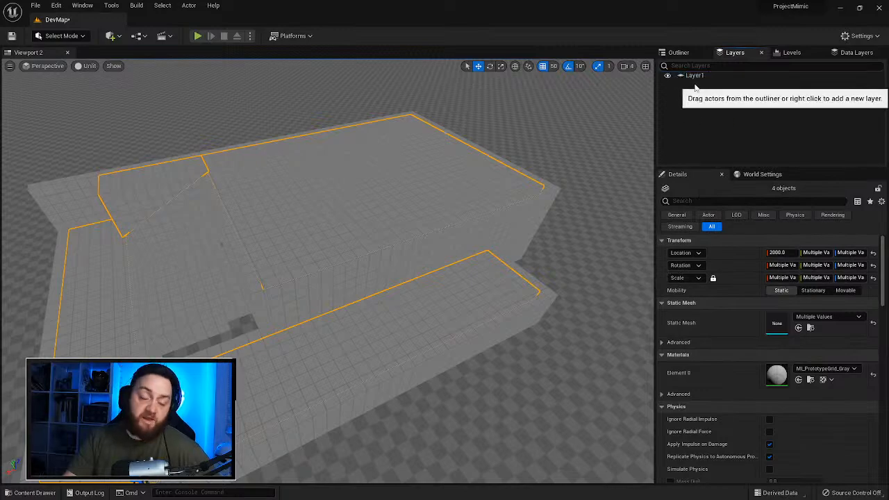
Step: Hide the roof layer to look into the rooms, and show it again
left_click(668, 75)
right_click_drag(552, 166, 521, 264)
left_click(667, 75)
right_click_drag(416, 278, 361, 250)
Step: Playtest the roofed level, stop the session, and close the Message Log
left_click(199, 37)
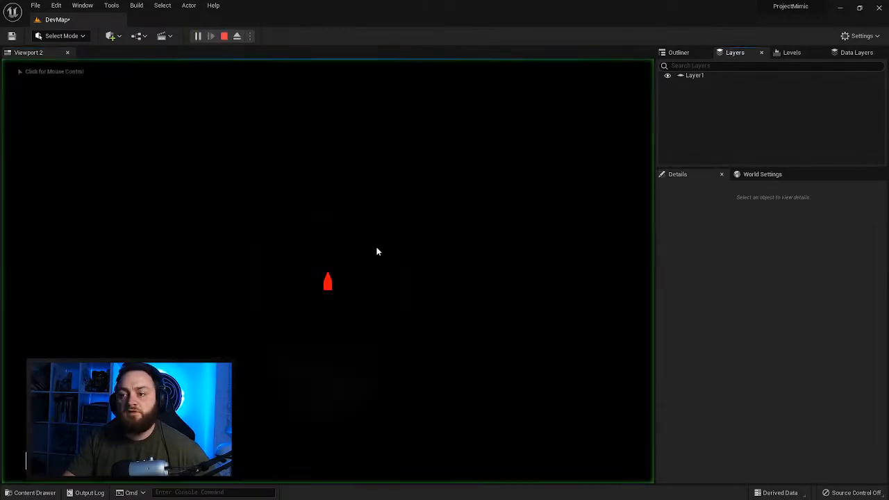
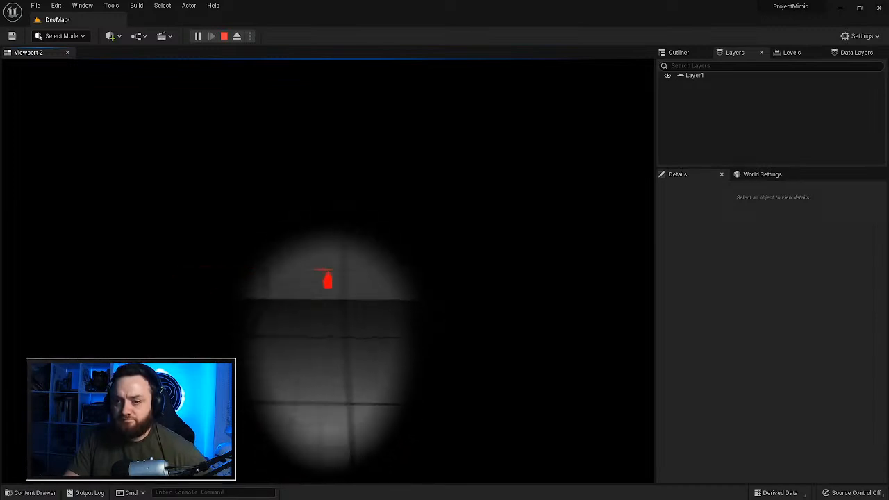
key("Escape")
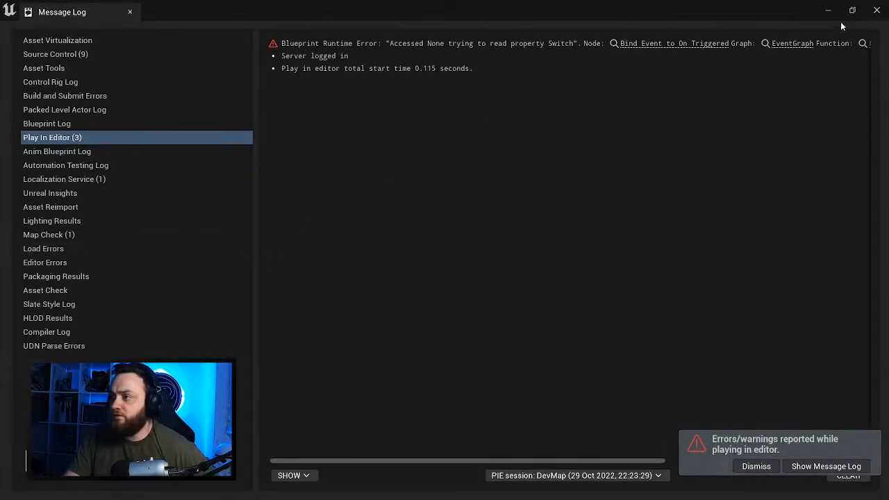
left_click(875, 12)
right_click_drag(564, 291, 542, 333)
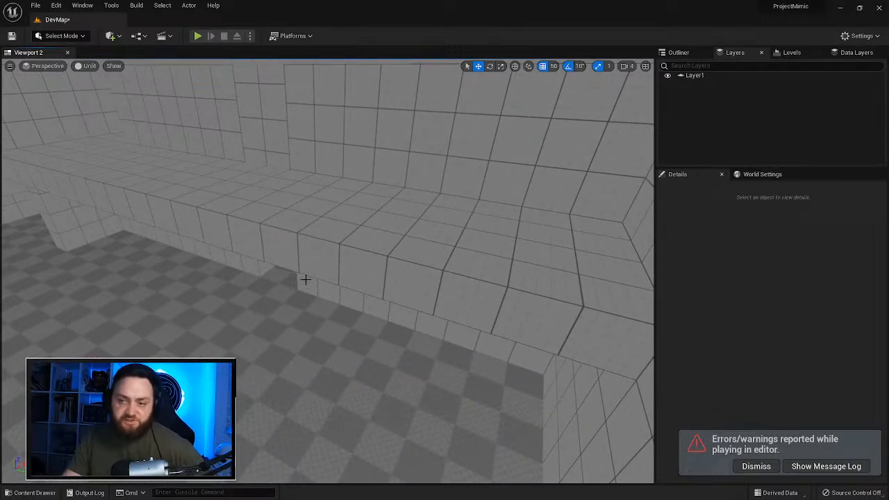
left_click(394, 236)
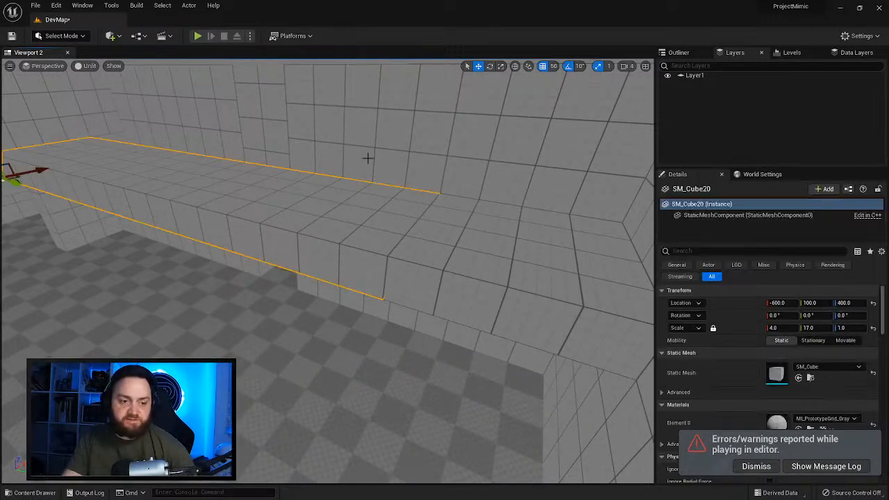
left_click(51, 494)
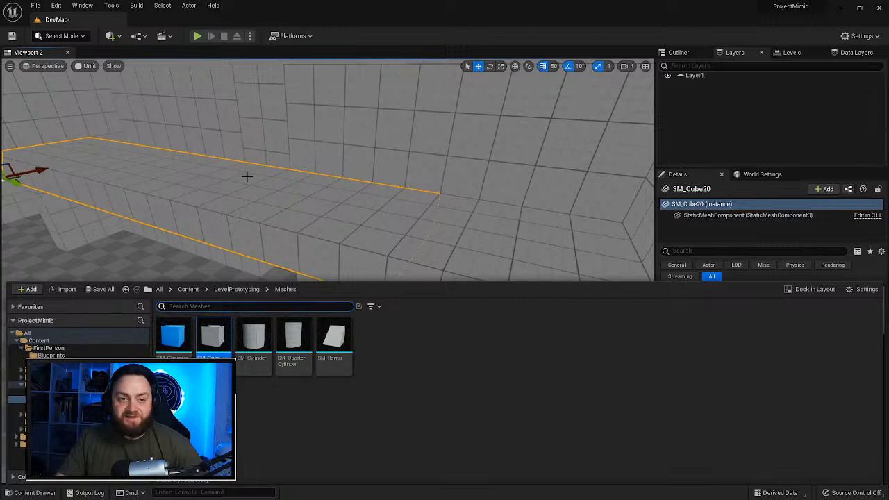
right_click_drag(288, 177, 118, 142)
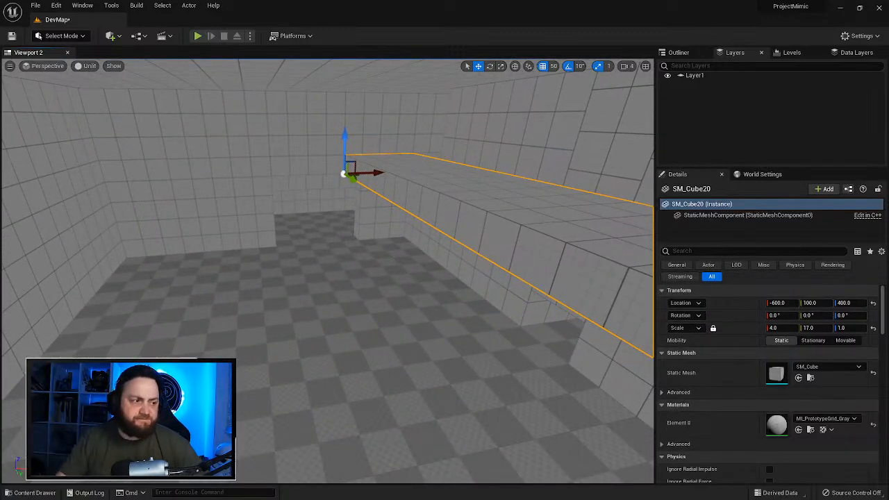
Step: Duplicate the 4 × 10 × 5 floor-level ramp to X -1350 and rotate the copy to 90 degrees about Z
right_click_drag(327, 271, 472, 271)
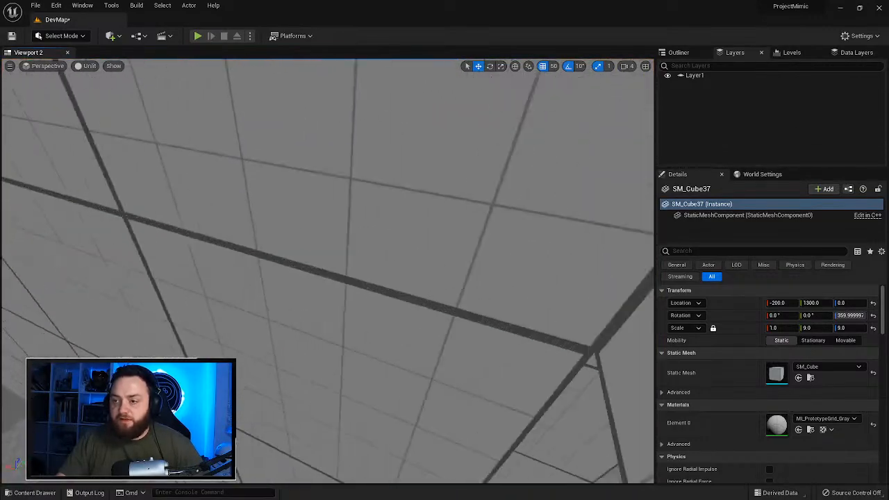
left_click(412, 259)
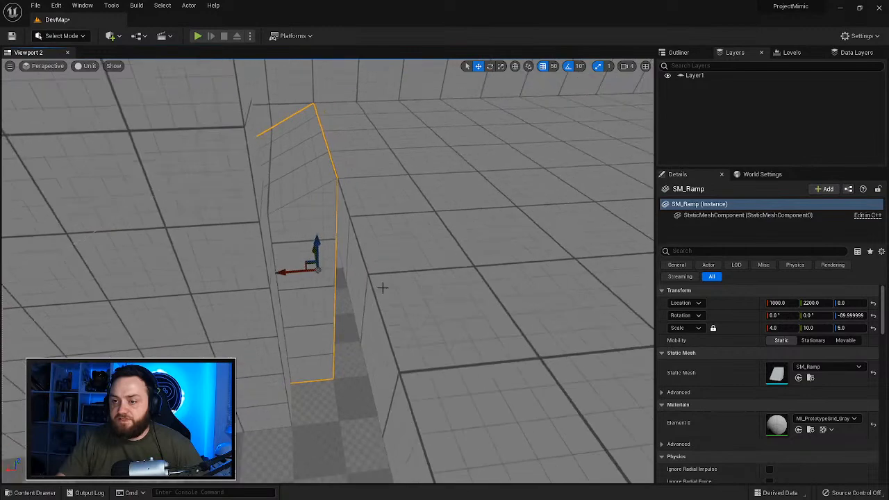
left_click_drag(310, 269, 276, 274, "shift")
right_click_drag(317, 285, 316, 287)
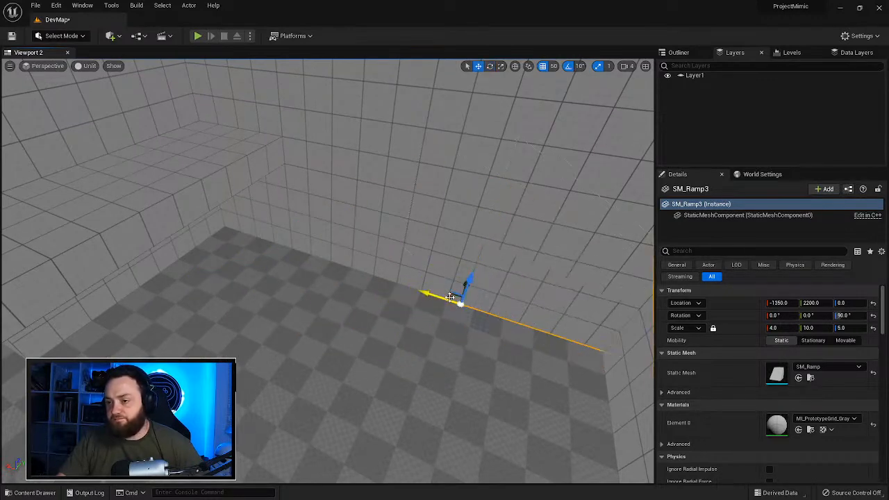
Step: Move the duplicated ramp to -600, 1800, 0 so it leads up to the raised walkway
left_click_drag(451, 295, 270, 314)
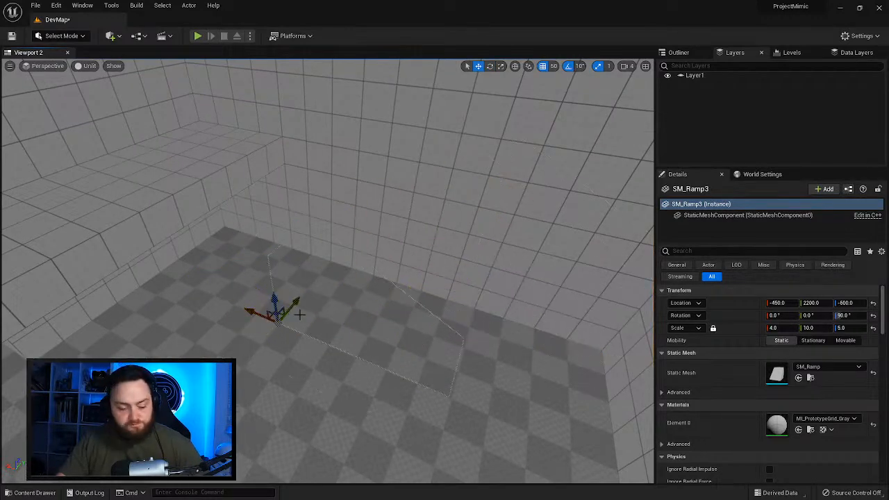
key("ctrl+z")
right_click_drag(457, 286, 456, 285)
left_click_drag(391, 289, 186, 371)
right_click_drag(186, 371, 186, 370)
right_click_drag(153, 100, 154, 100)
Step: Switch the viewport to Lit view mode and check the level's lighting from outside
left_click(85, 66)
left_click(110, 93)
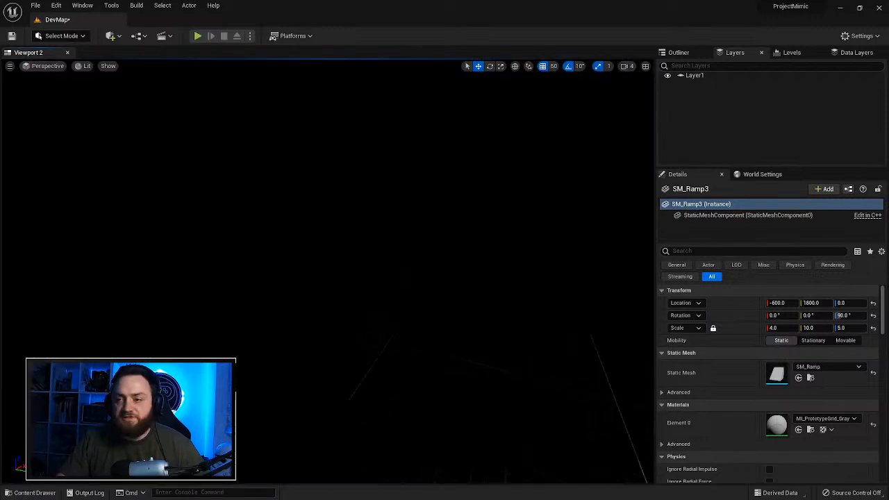
right_click_drag(327, 271, 328, 271)
right_click_drag(638, 104, 637, 104)
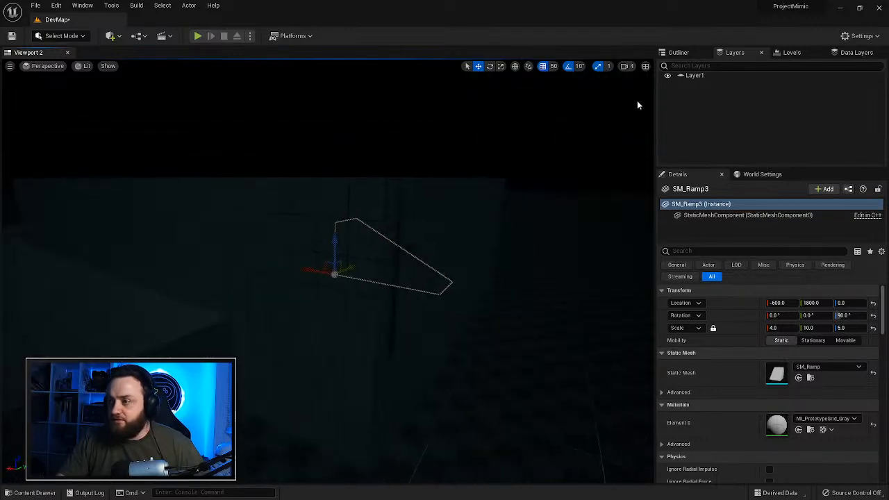
Step: Search the level's actors for "light" and turn off Cast Shadows on the DirectionalLight
left_click(663, 58)
type("light")
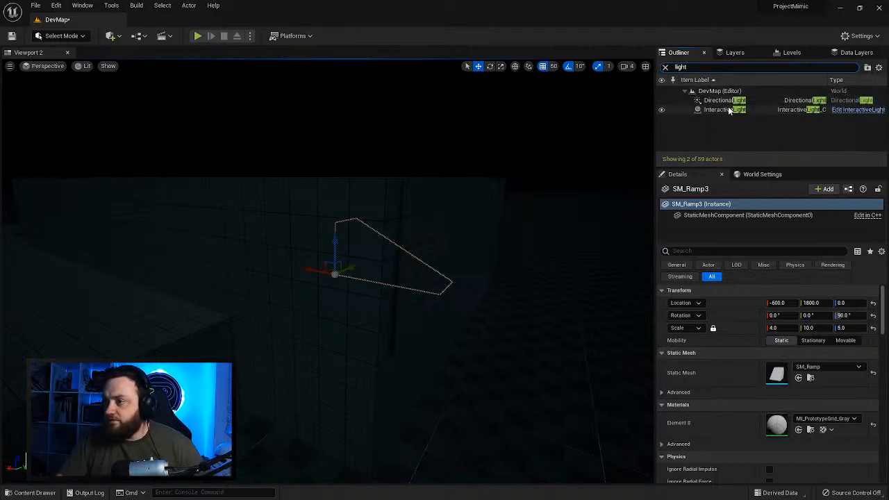
left_click(720, 101)
right_click_drag(555, 277, 355, 333)
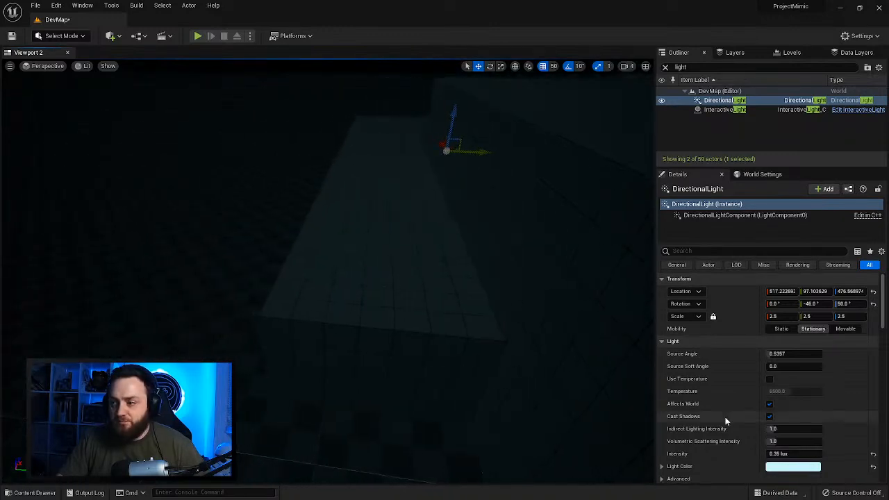
left_click(771, 418)
Step: Playtest the level by walking through the rooms without directional shadows, stop, and close the Message Log
right_click_drag(417, 278, 476, 214)
left_click(198, 36)
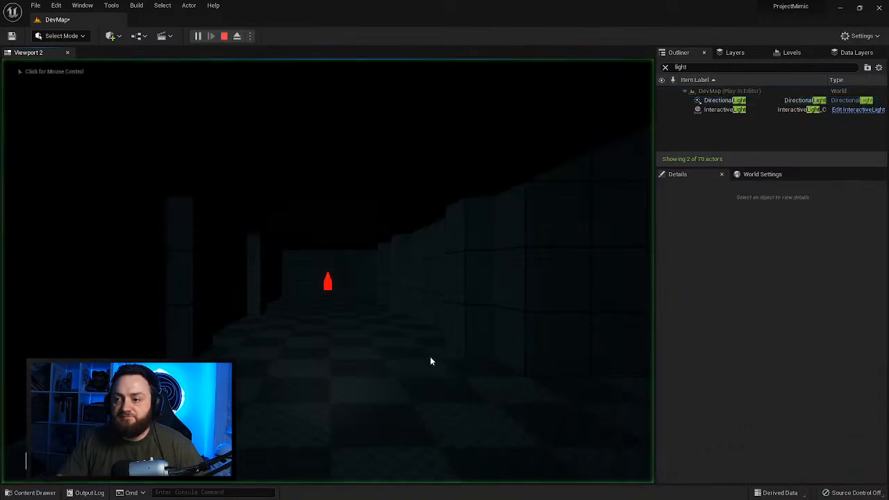
key("w")
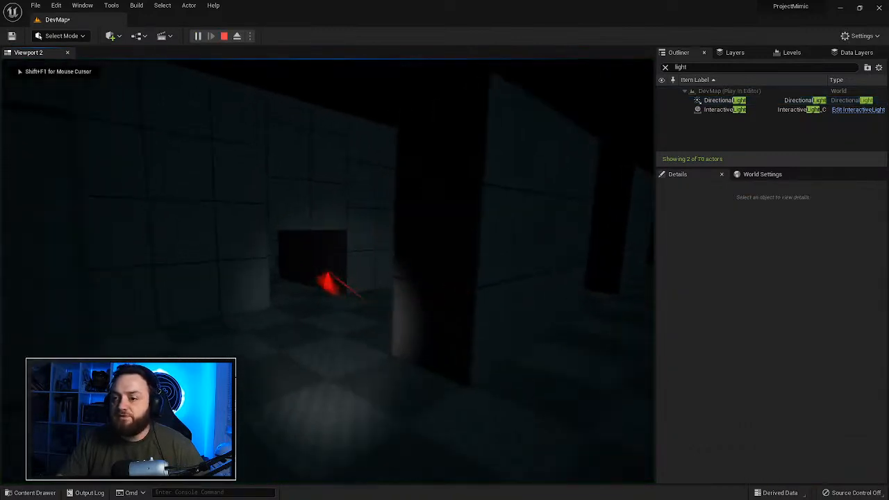
key("s")
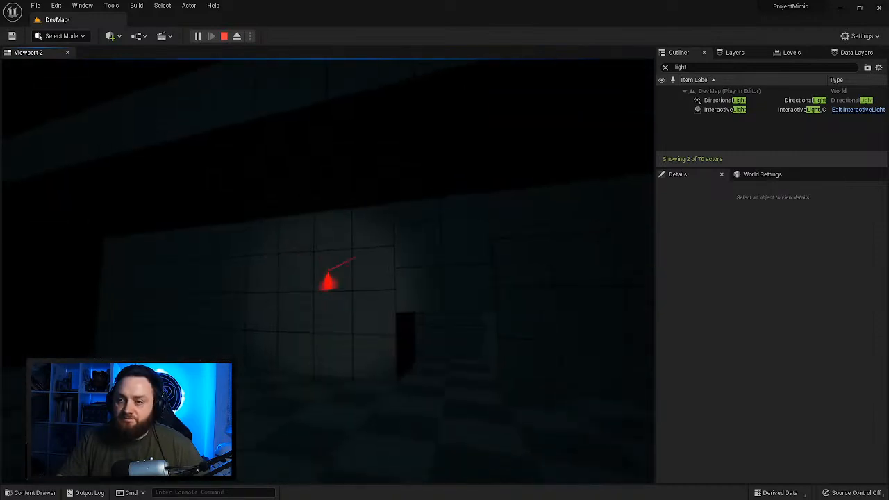
key("Escape")
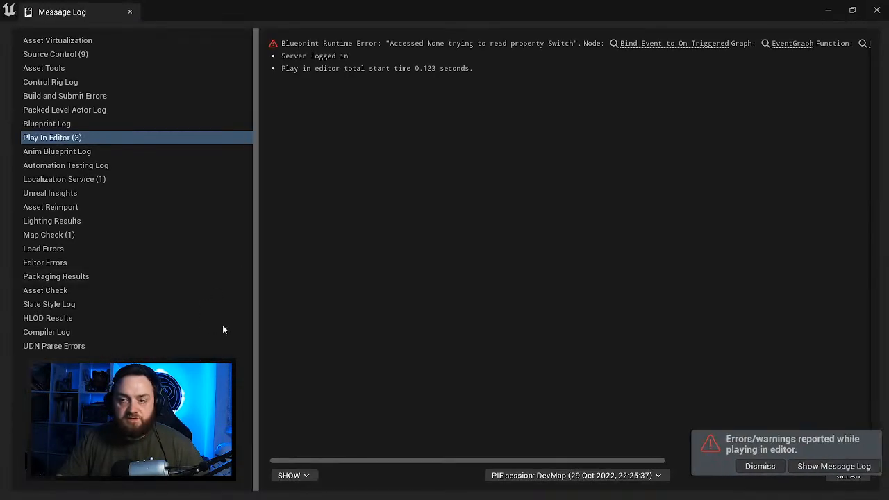
left_click(877, 10)
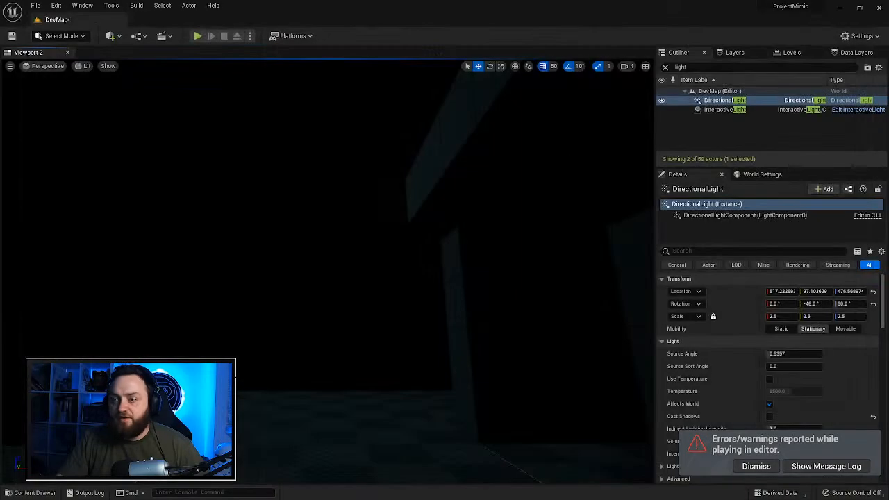
Step: Hide the roof layer and view the rooms from above
right_click_drag(328, 270, 444, 319)
left_click(728, 57)
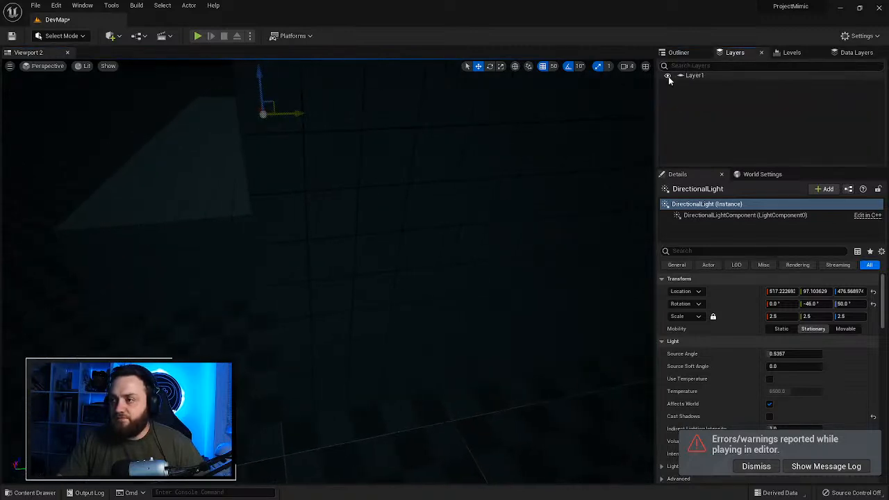
right_click_drag(218, 164, 215, 216)
Step: Create a folder named AI in the project's Content folder
key("ctrl+space")
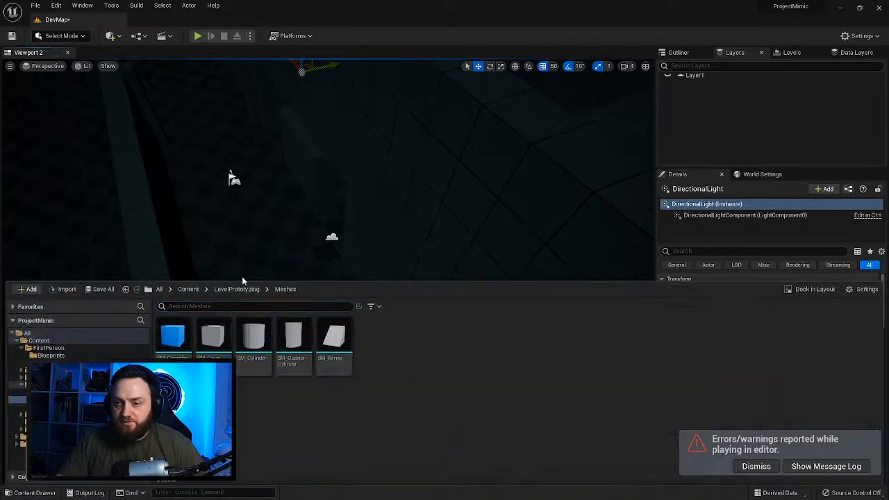
left_click(188, 289)
right_click(363, 432)
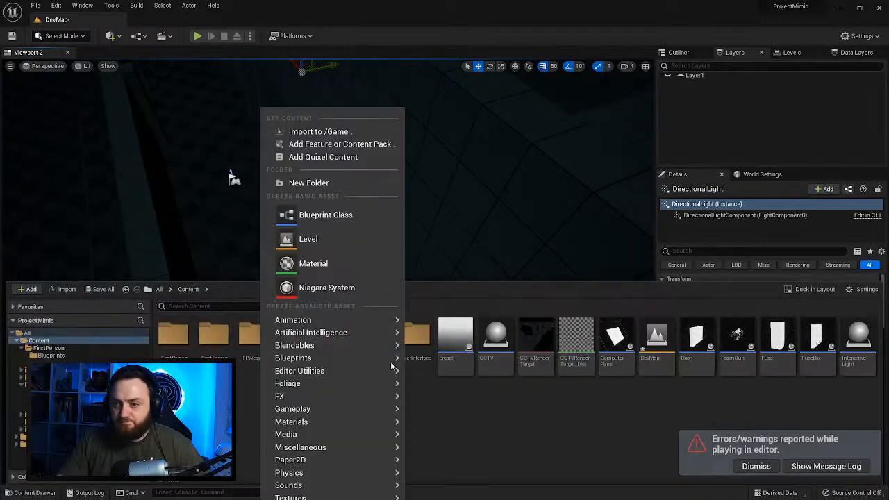
left_click(309, 182)
type("AI")
key("Return")
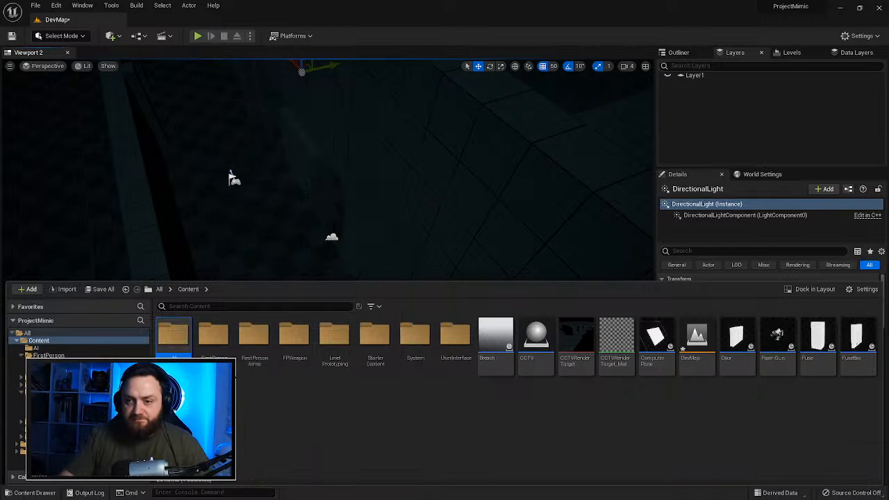
Step: Create a folder named Android inside the AI folder
double_click(177, 329)
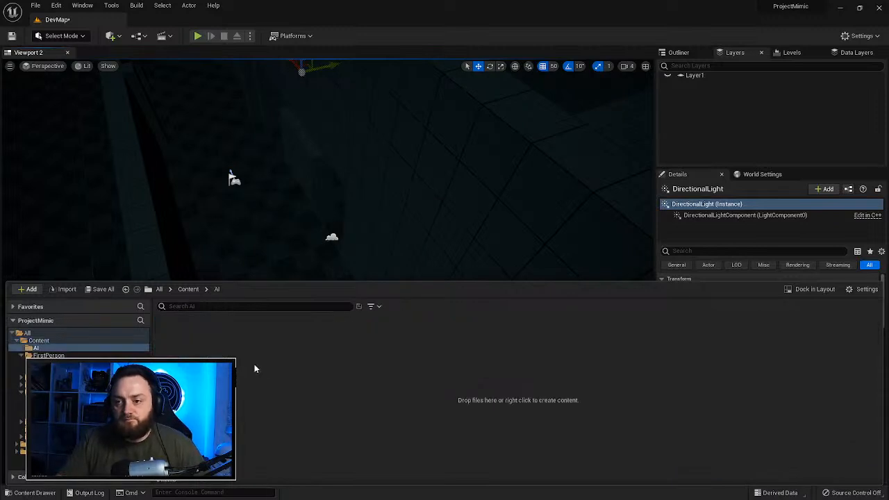
right_click(233, 459)
left_click(272, 125)
type("A")
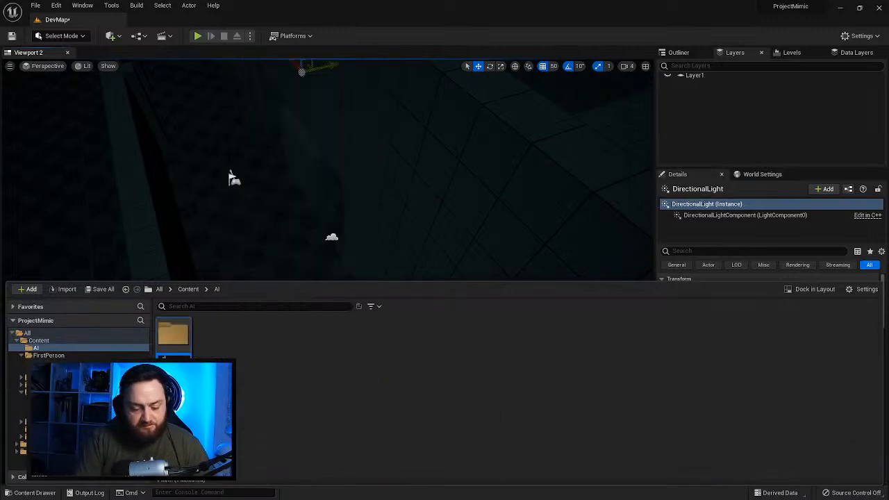
type("ndroid")
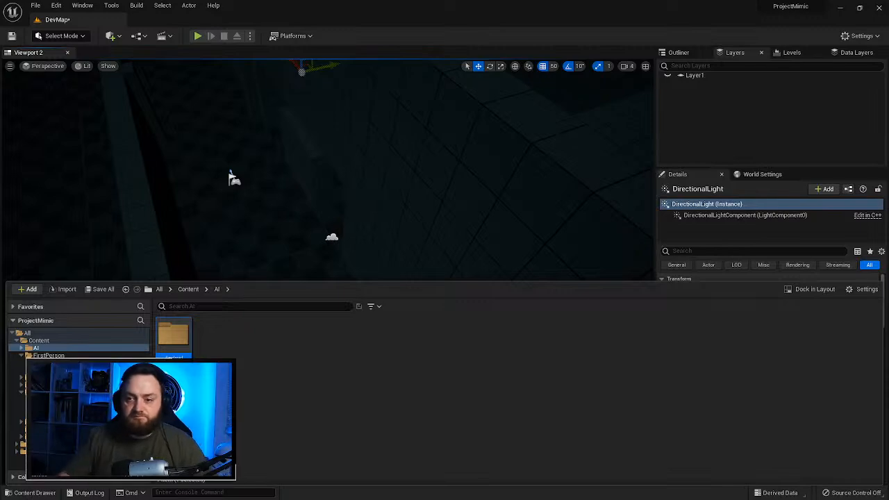
key("Return")
Step: Create a Character Blueprint named Android_NPC in the Android folder
double_click(178, 329)
right_click(234, 337)
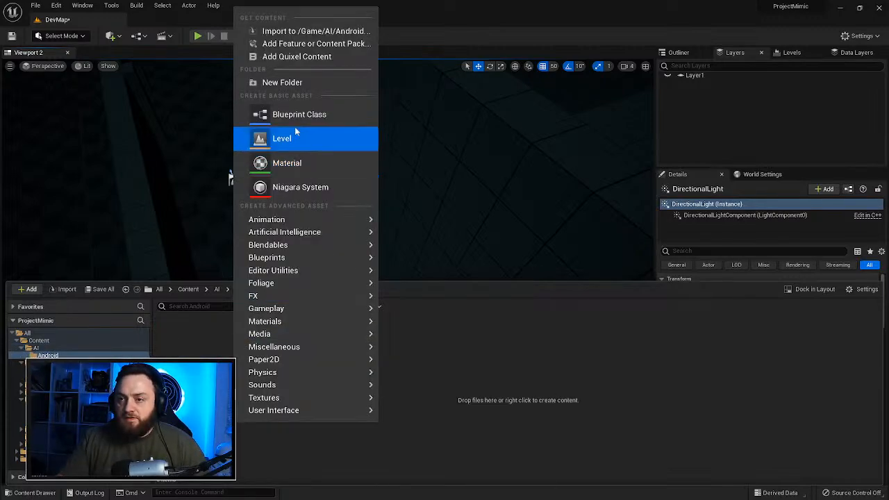
left_click(299, 116)
left_click(291, 182)
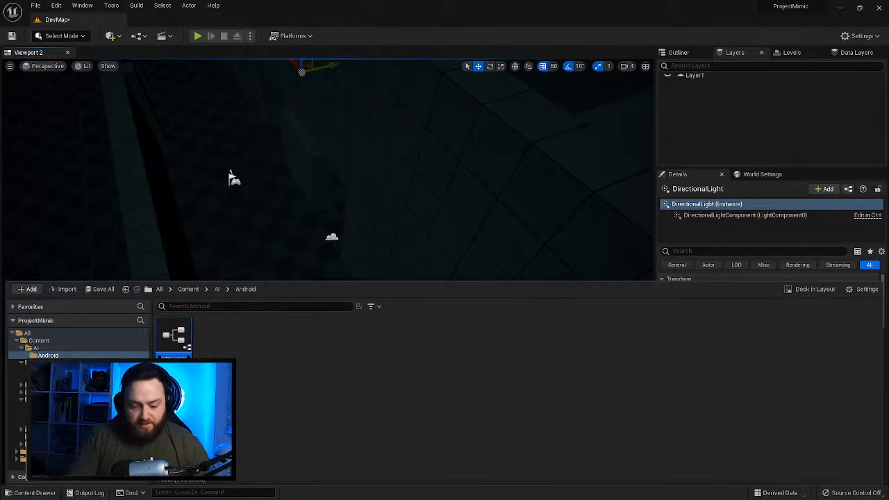
type("Android_NPC")
key("Return")
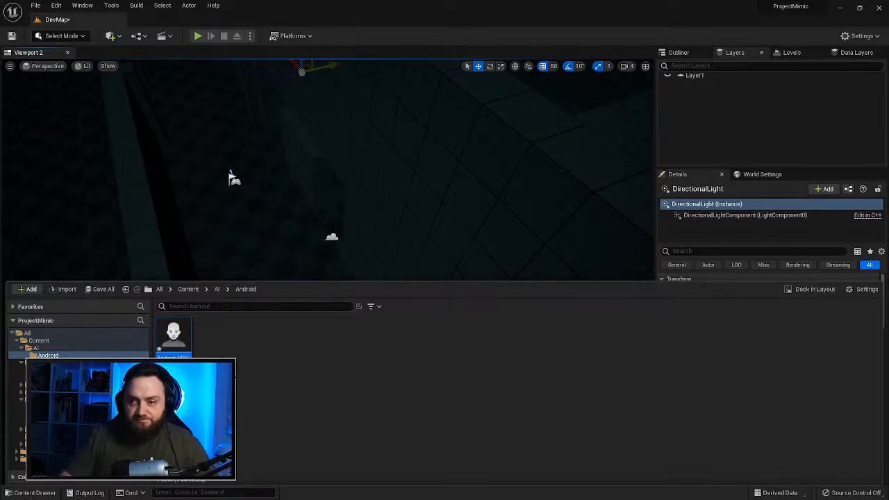
Step: Create a Blueprint with AIController as its parent class for the Android in the Android folder
right_click(215, 339)
left_click(248, 147)
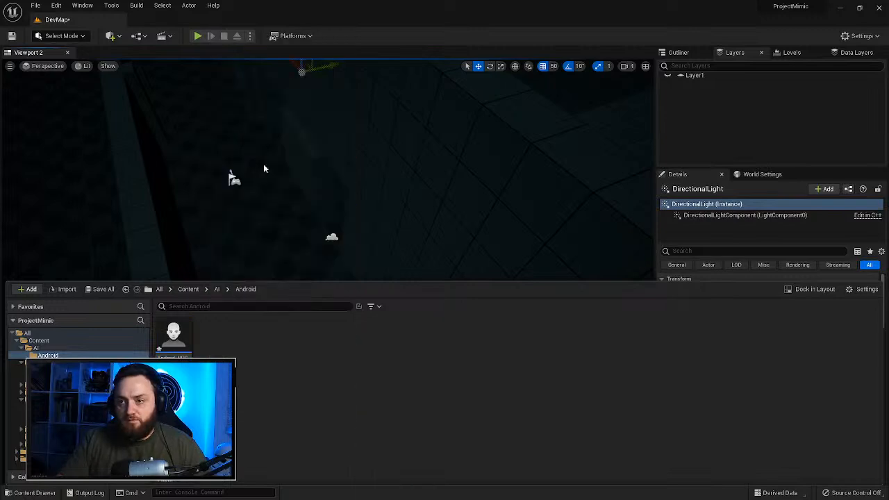
left_click(304, 322)
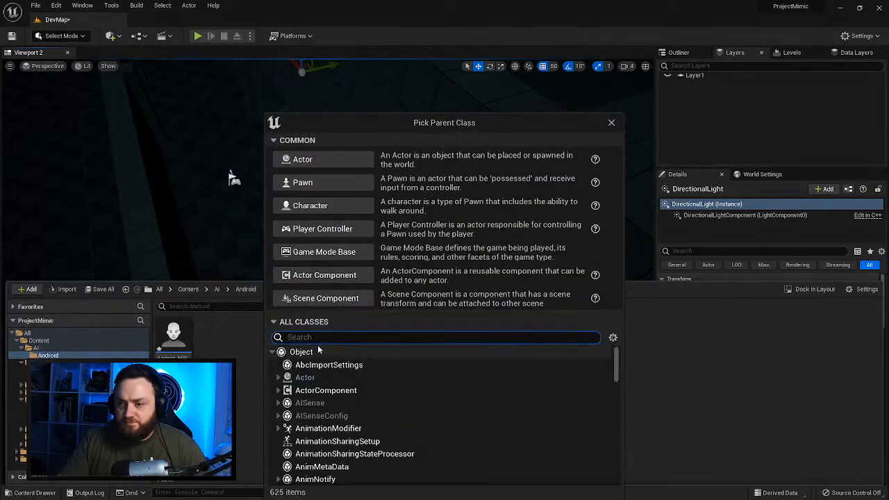
type("alcontroller")
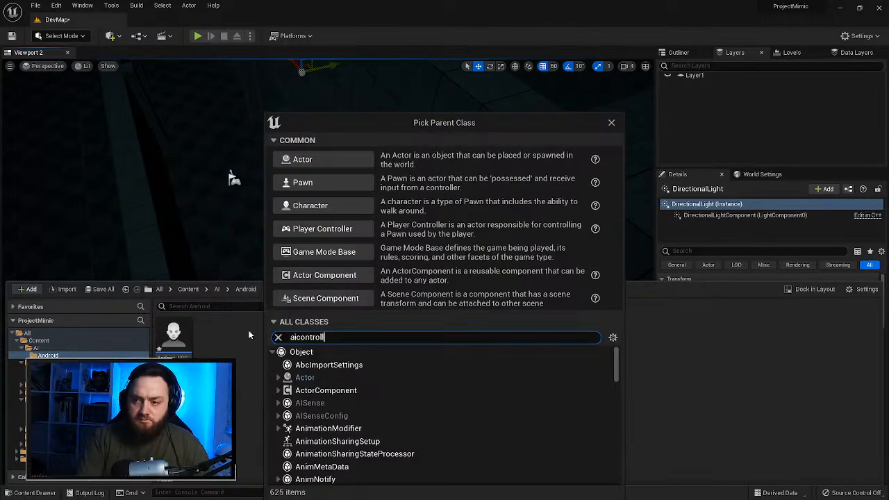
left_click(327, 390)
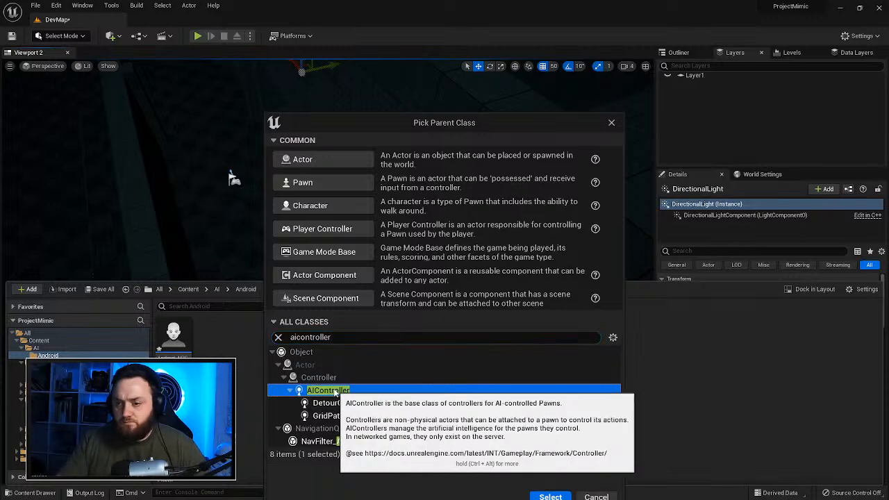
left_click(550, 496)
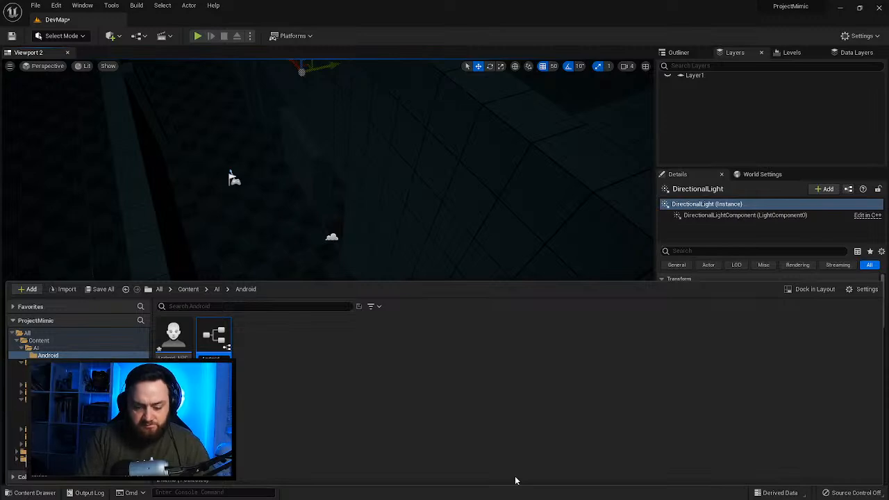
key("Return")
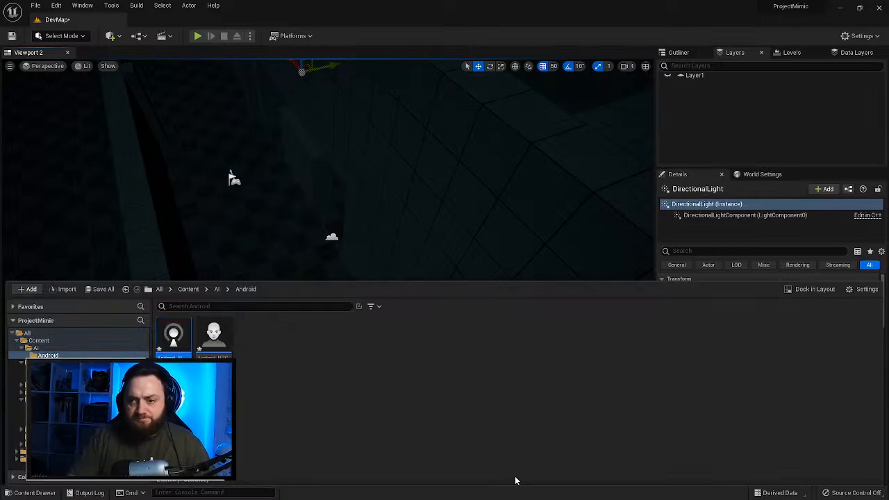
Step: Create a Behavior Tree asset for the Android AI in the Android folder
right_click(387, 359)
mouse_move(450, 238)
mouse_move(461, 254)
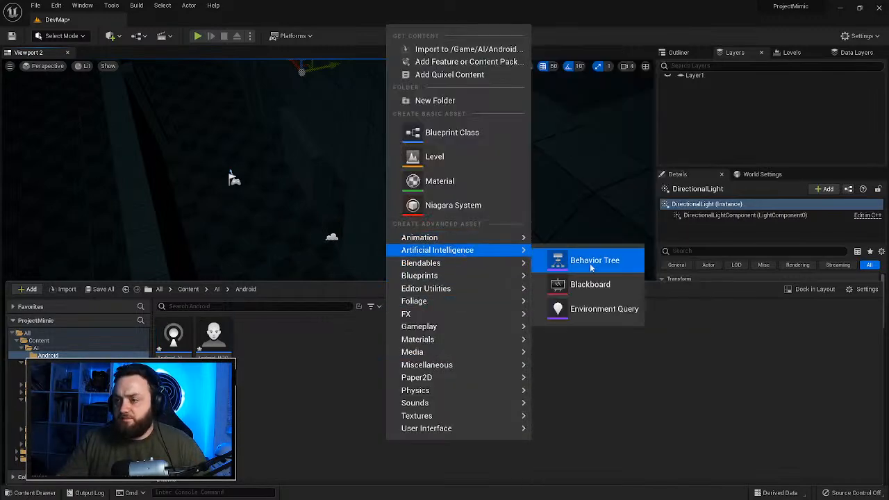
left_click(577, 258)
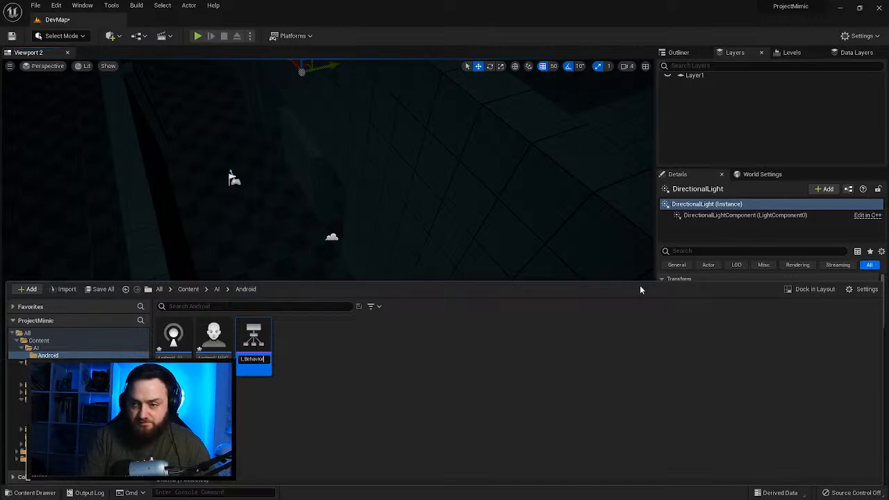
key("Return")
Step: Create a Blackboard asset named Android_Blackboard in the Android folder
right_click(358, 365)
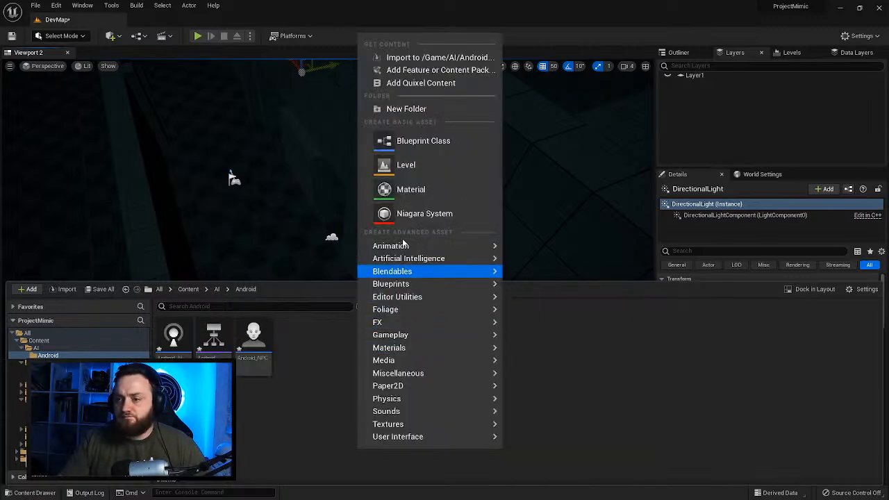
mouse_move(421, 257)
left_click(546, 291)
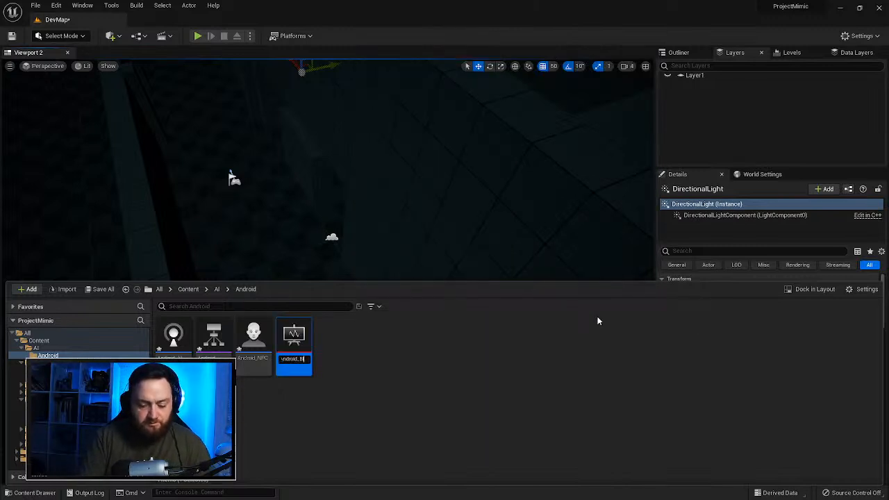
type("Android_Blackboard")
key("Return")
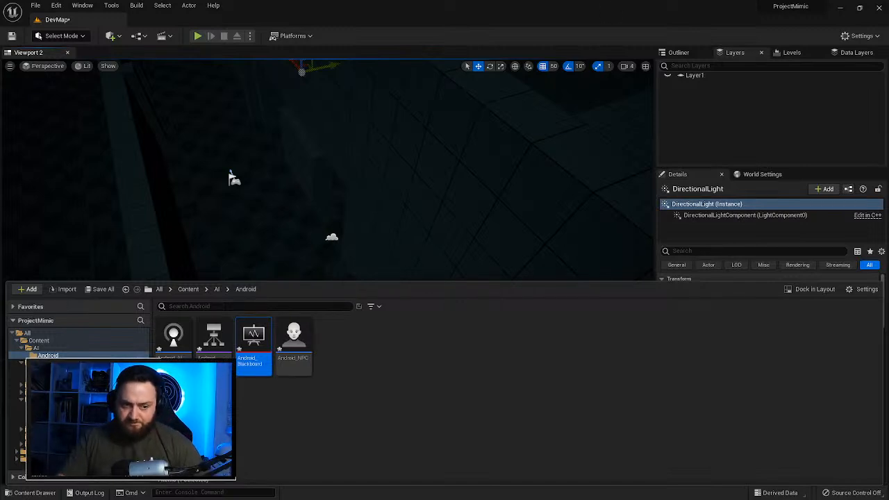
left_click(441, 362)
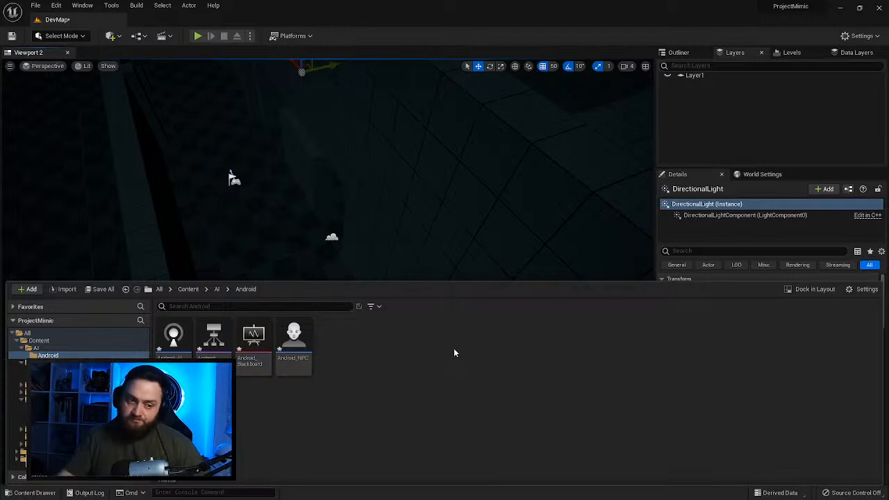
Step: Open the Android_NPC Blueprint and select its Mesh component
right_click_drag(348, 274, 347, 275)
left_click(31, 492)
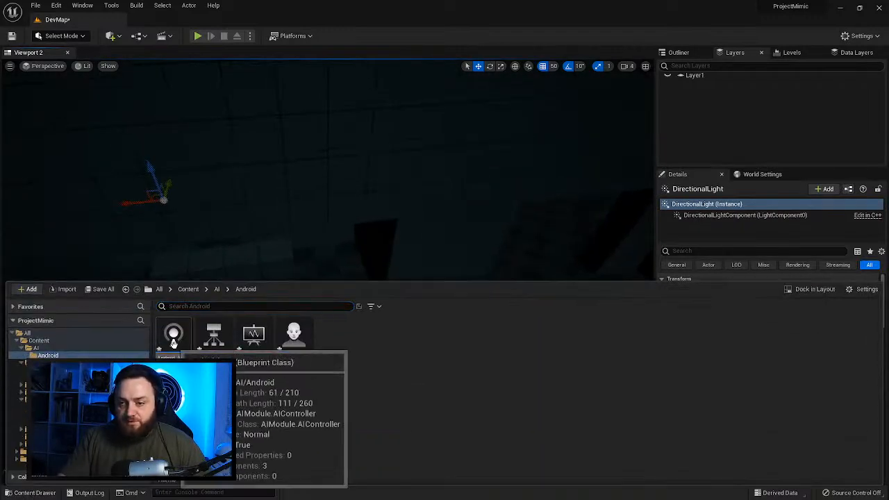
double_click(292, 339)
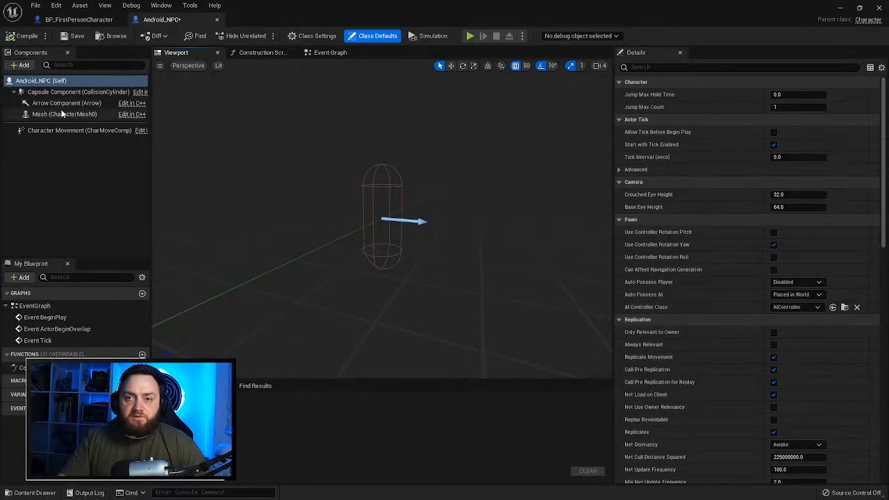
left_click(80, 116)
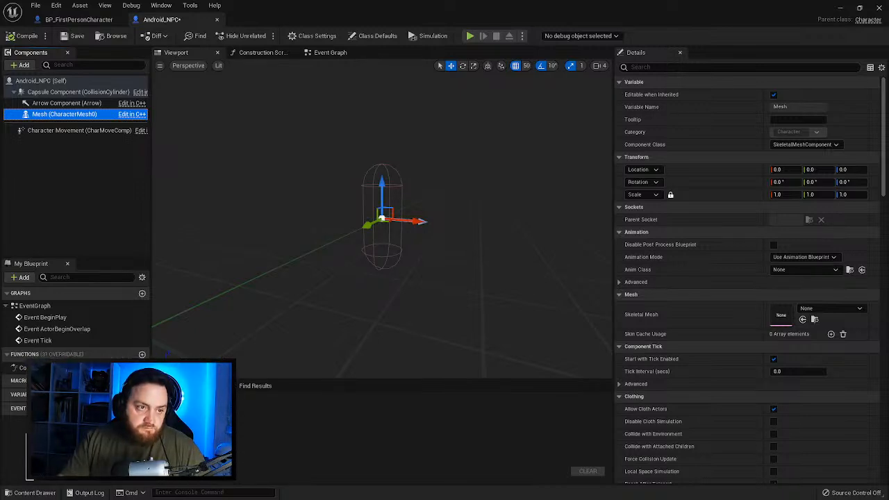
Step: Switch to the Epic Games Launcher, dismiss the open project picker and find the Prototype Characters pack in the library
left_click_drag(0, 50, 577, 1)
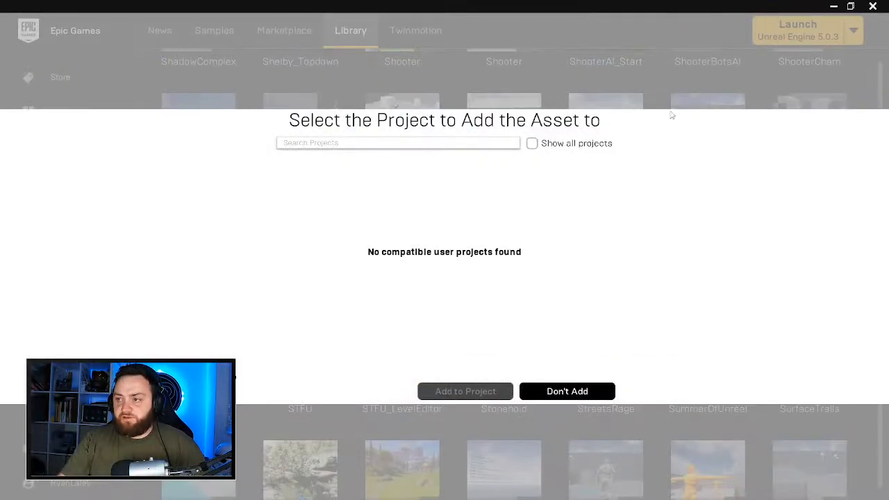
left_click(585, 391)
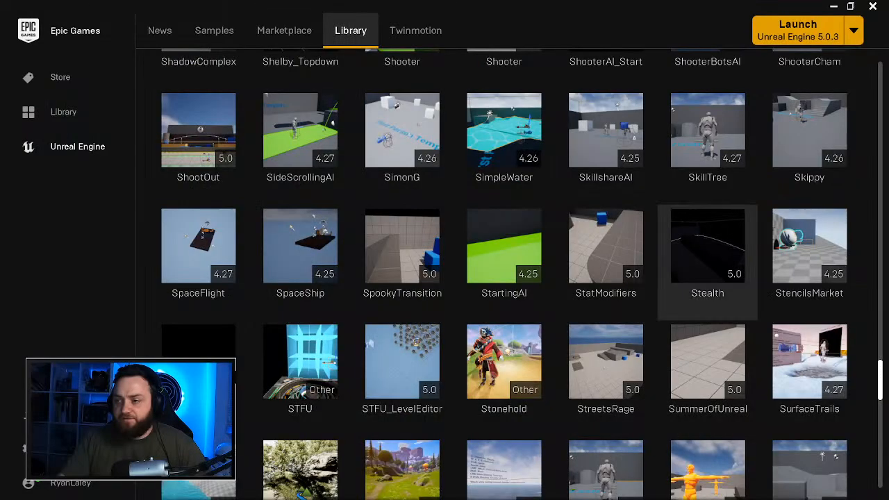
scroll(582, 315, "down", 20)
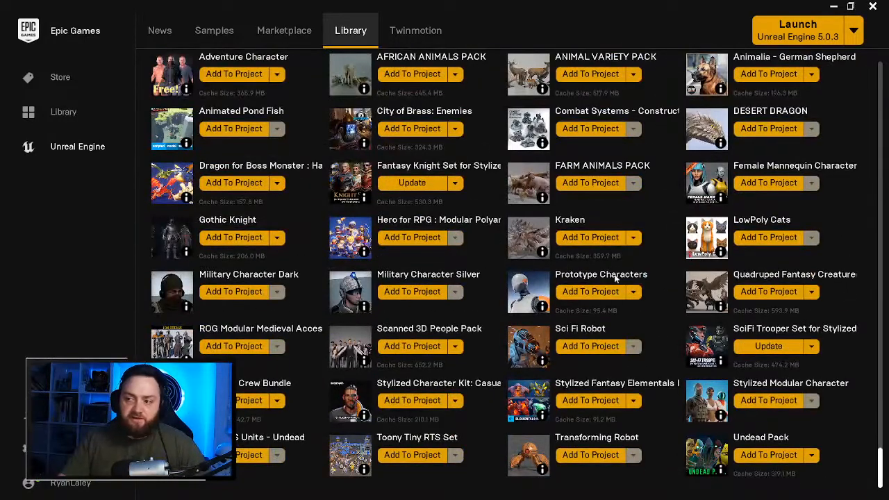
Step: Add the Prototype Characters pack to ProjectMimic using asset version 4.22, and return to the Unreal Editor
left_click(603, 293)
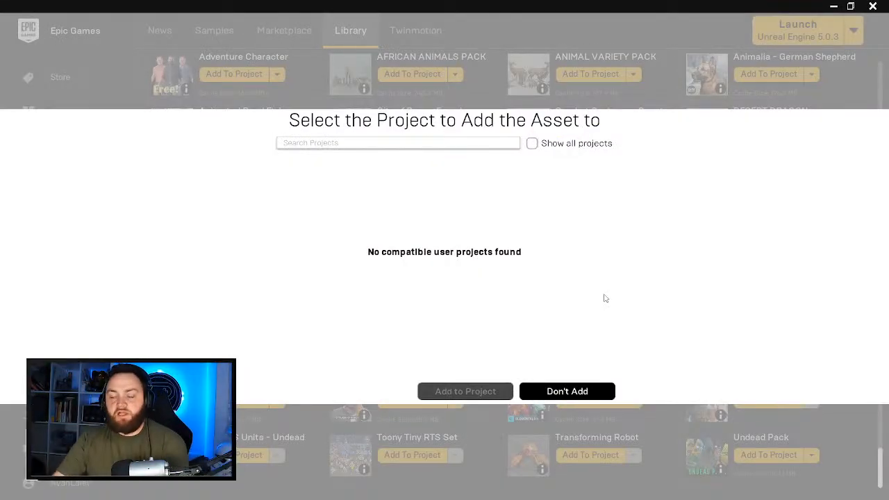
left_click(532, 143)
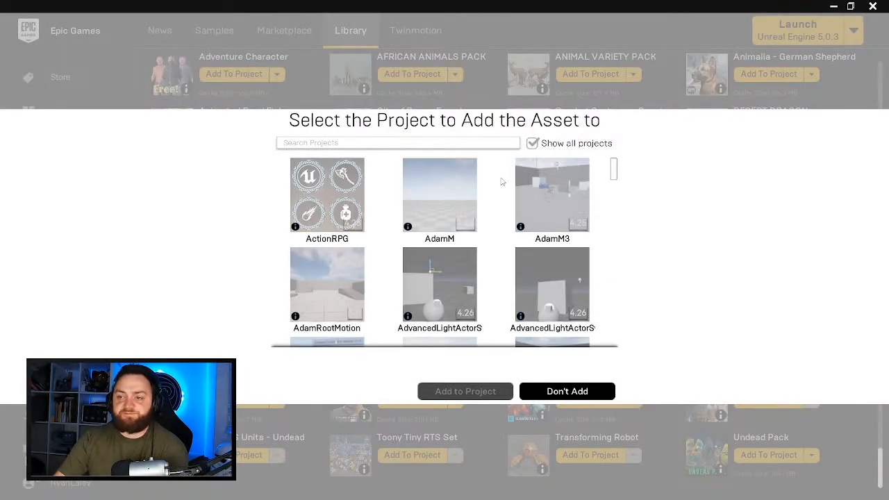
left_click(400, 142)
type("mimi")
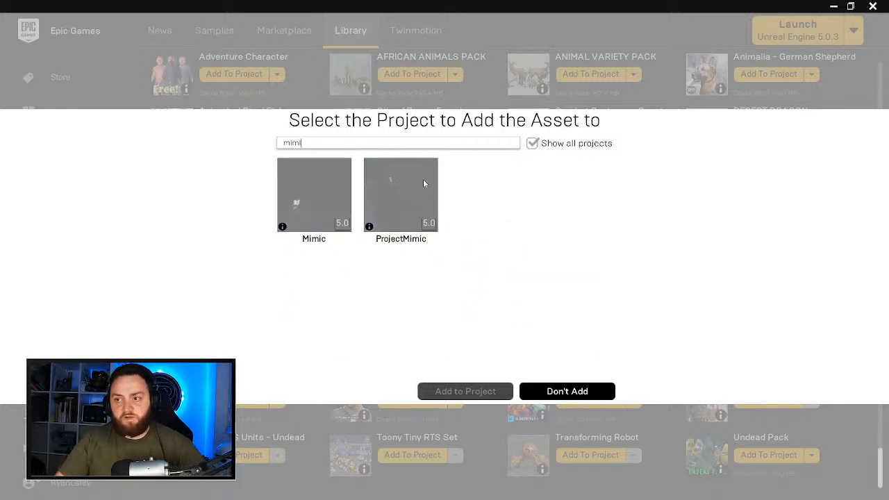
left_click(424, 183)
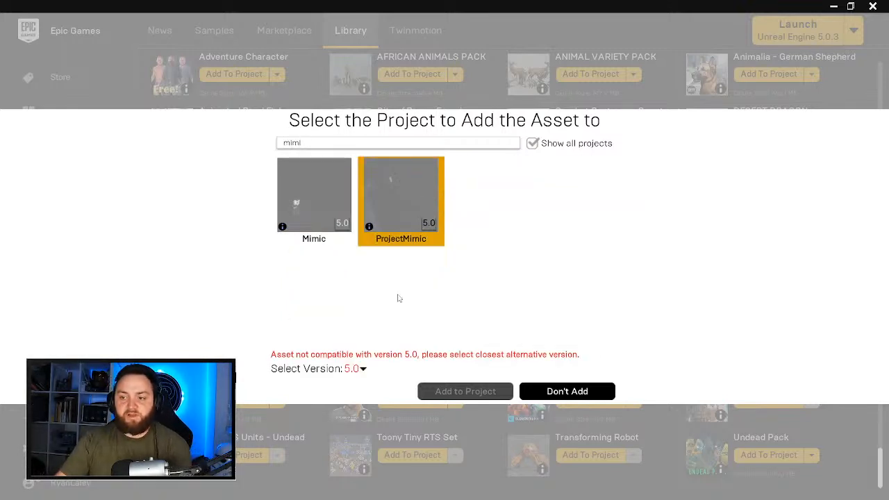
left_click(353, 371)
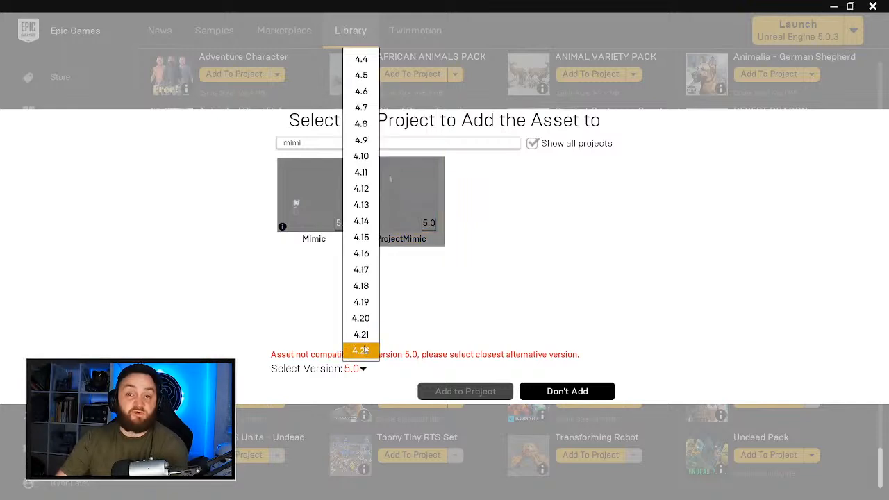
left_click(366, 350)
left_click(457, 392)
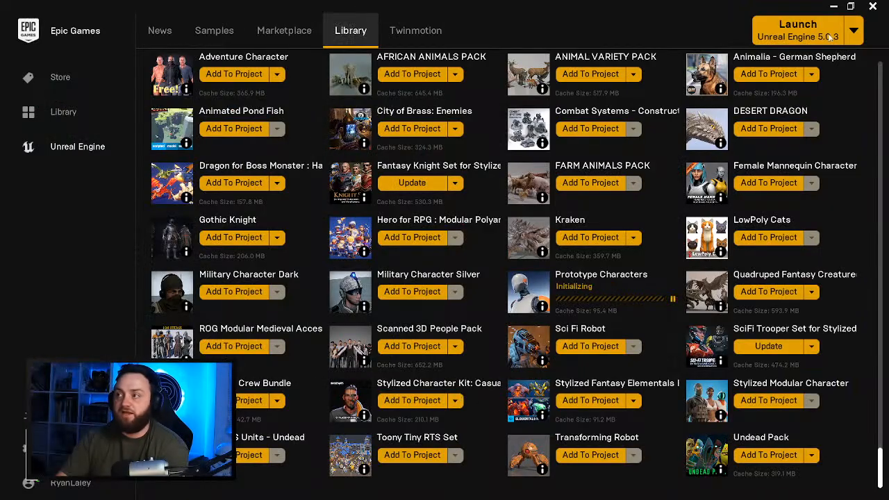
left_click(833, 6)
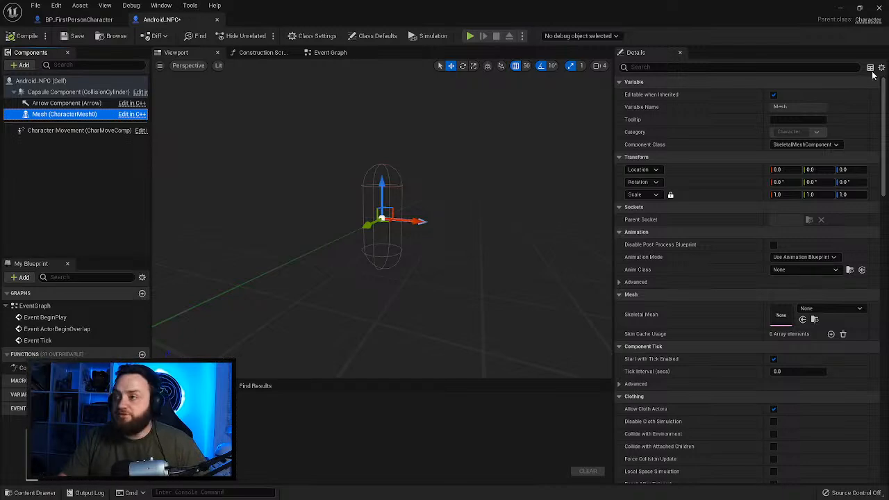
Step: Browse the ProtoCharacters folder in the project's Content folder, including its Materials subfolder
left_click(839, 9)
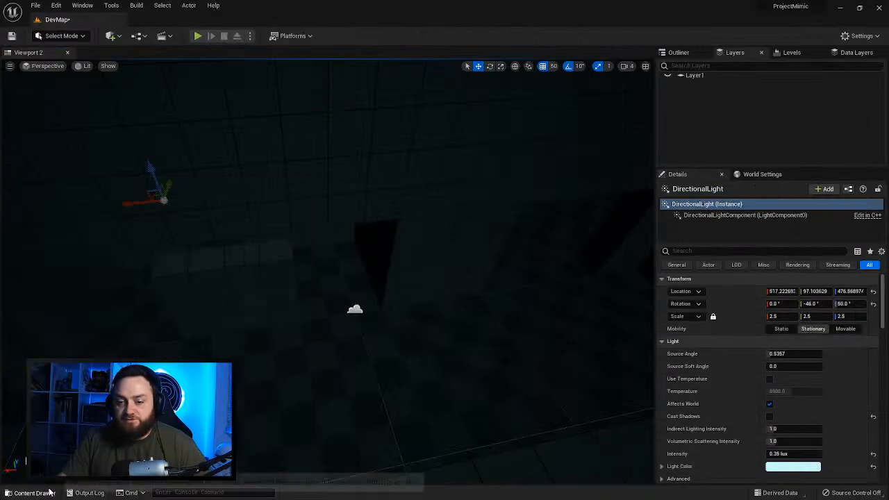
left_click(48, 491)
left_click(188, 288)
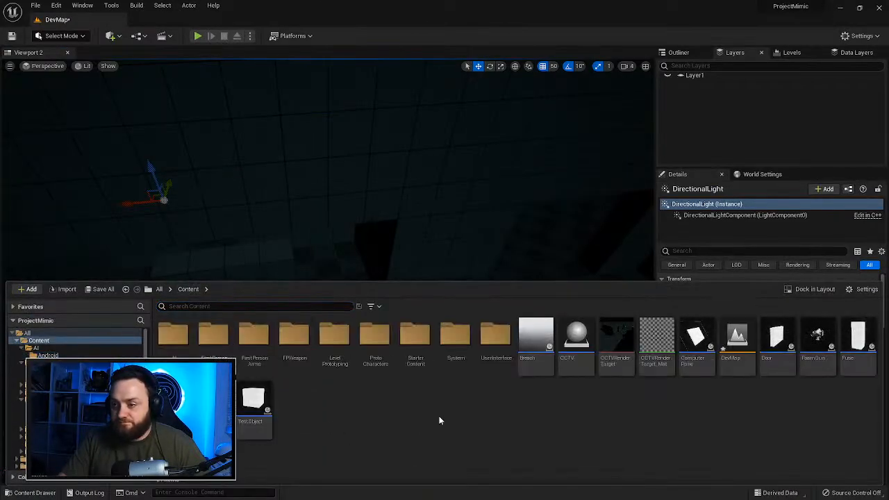
double_click(375, 336)
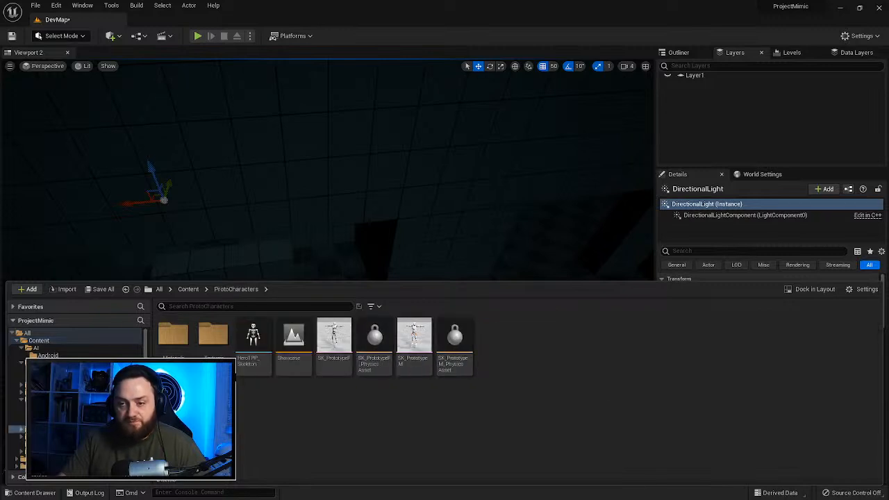
double_click(174, 337)
left_click(235, 290)
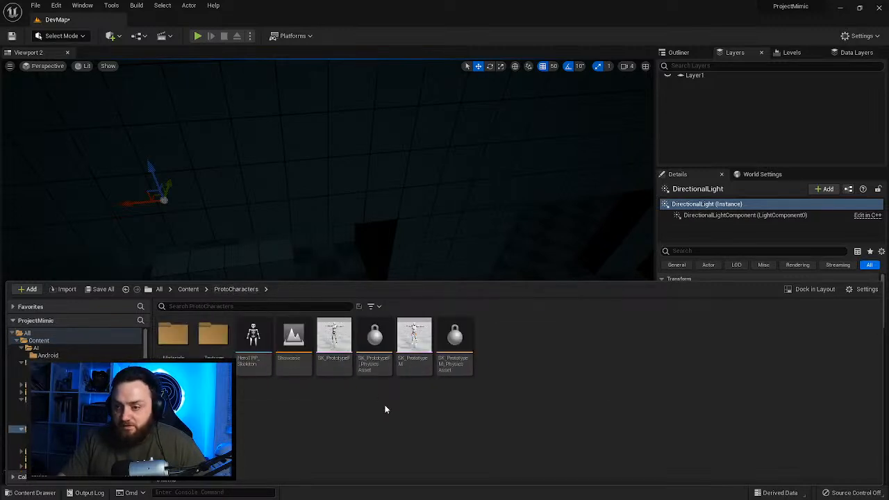
Step: Open the SK_PrototypeF skeletal mesh, examine the female character's appearance from several angles, and close its editor
left_click(335, 335)
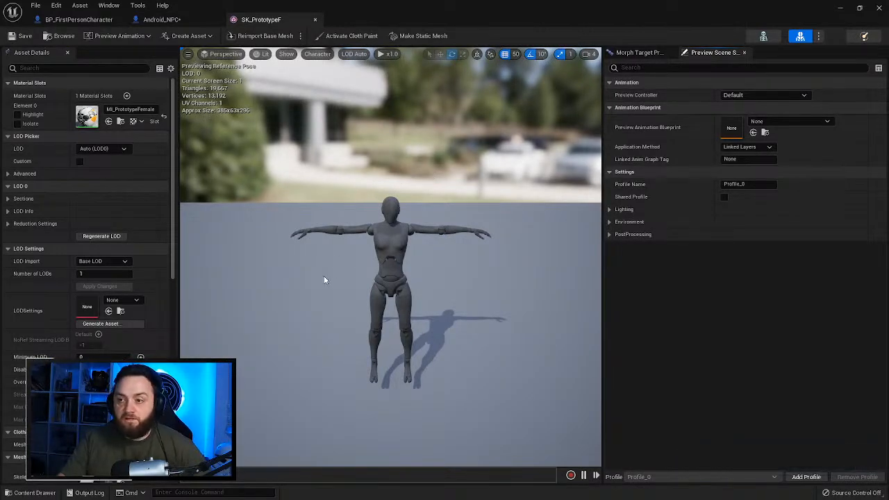
left_click_drag(410, 292, 384, 300)
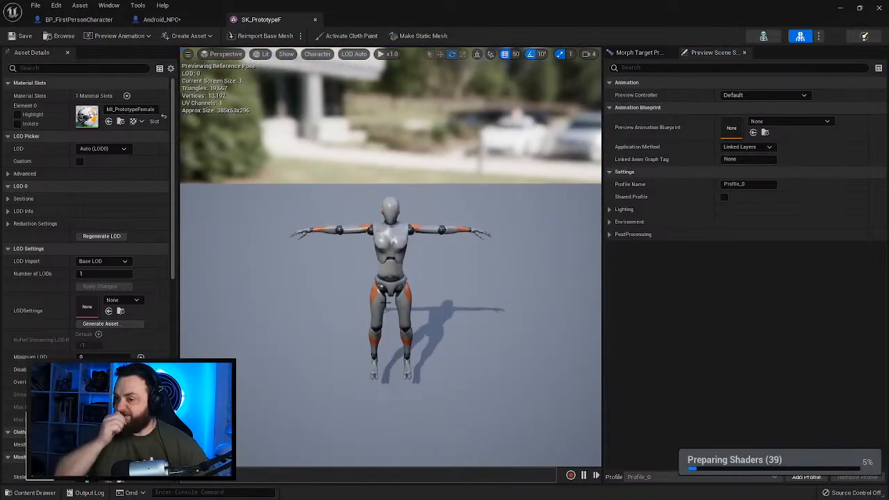
left_click_drag(506, 243, 472, 245)
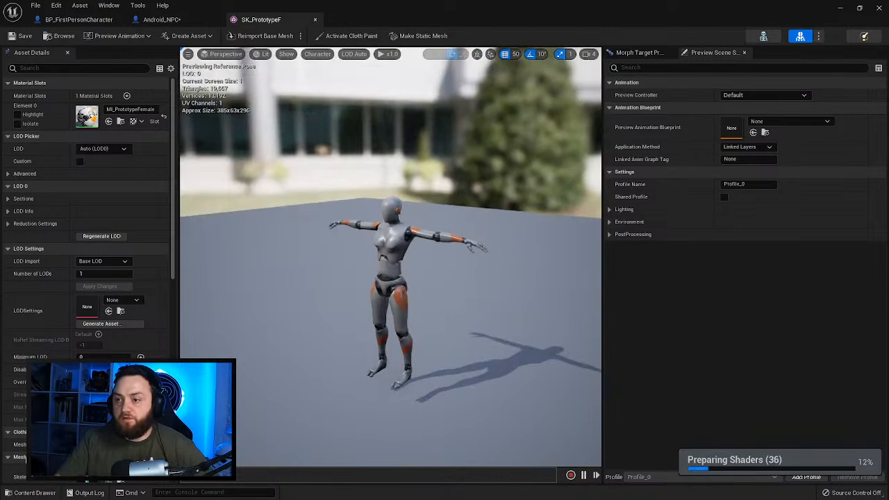
left_click(880, 7)
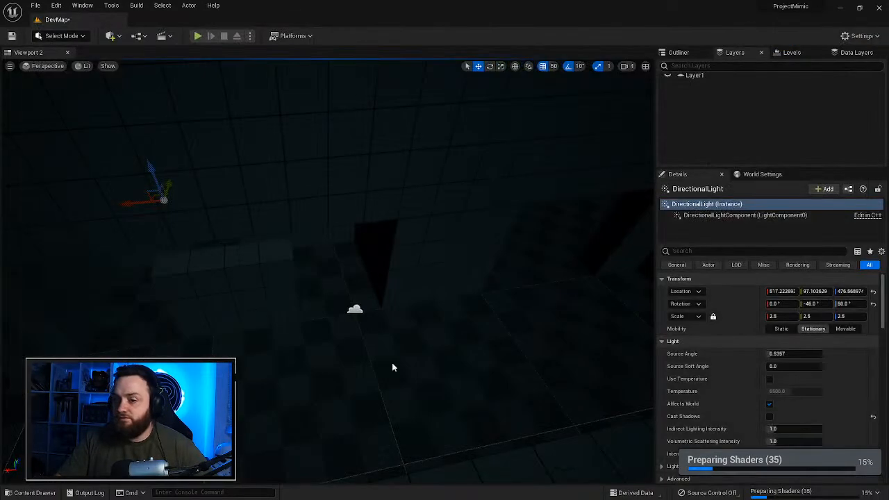
Step: Open the SK_PrototypeM skeletal mesh from the ProtoCharacters folder to examine the male character
left_click(31, 492)
left_click(410, 416)
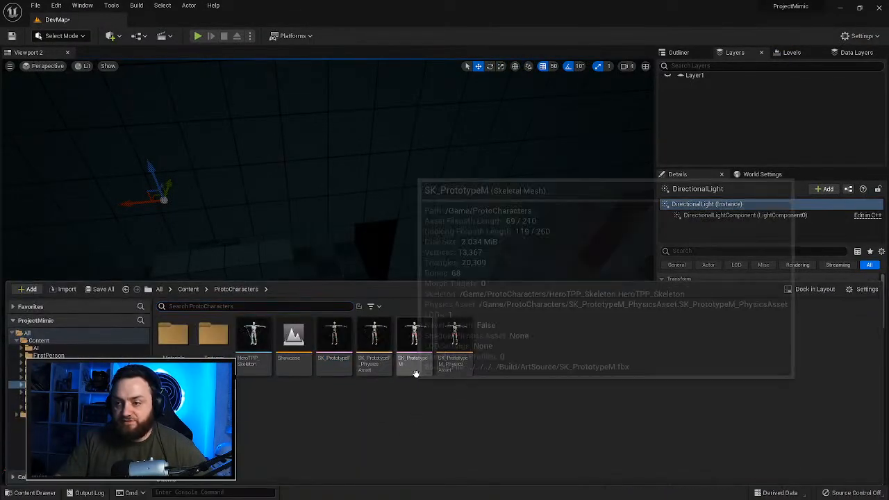
double_click(415, 342)
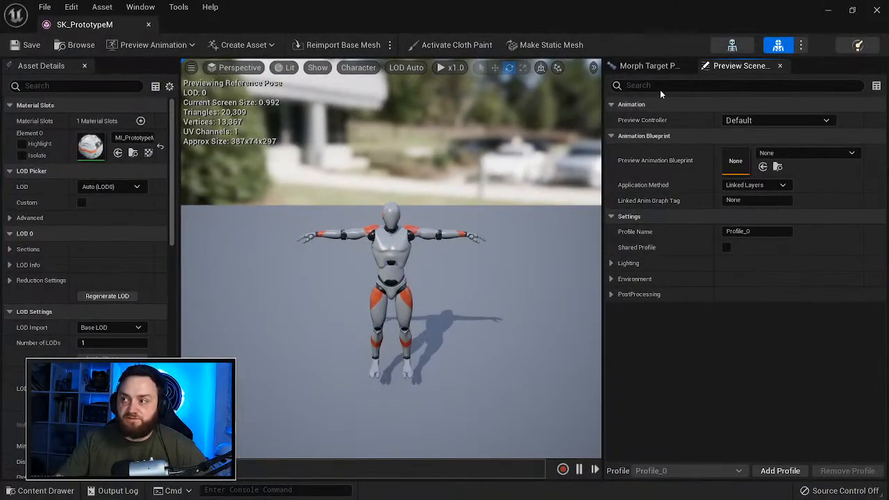
Step: Inspect the skeleton used by SK_PrototypeM, close it, and return to the level with the project's Content folder shown
left_click(732, 45)
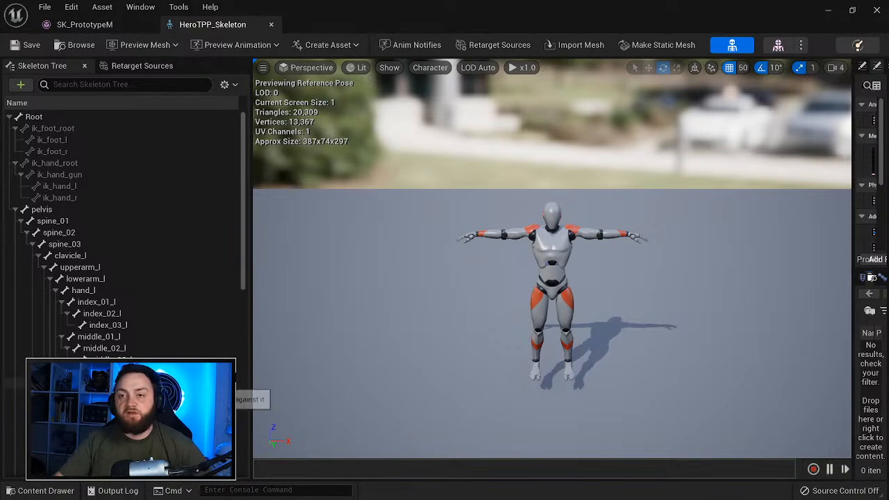
left_click(271, 25)
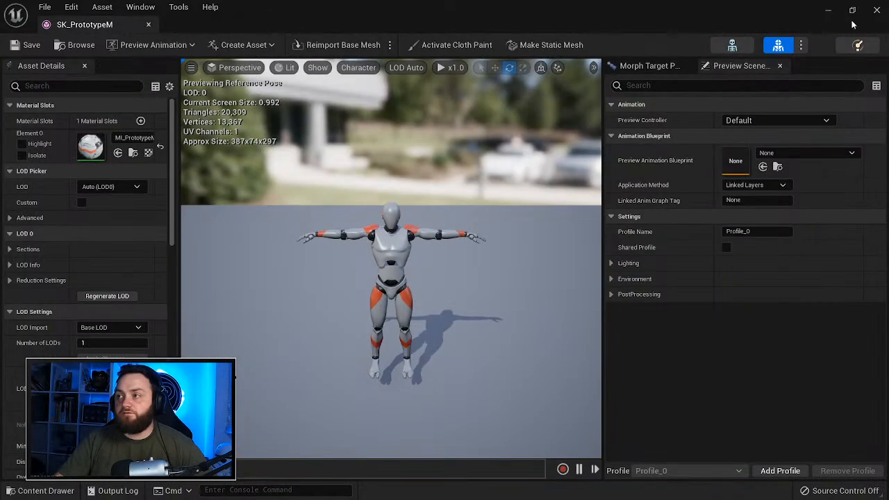
left_click(828, 14)
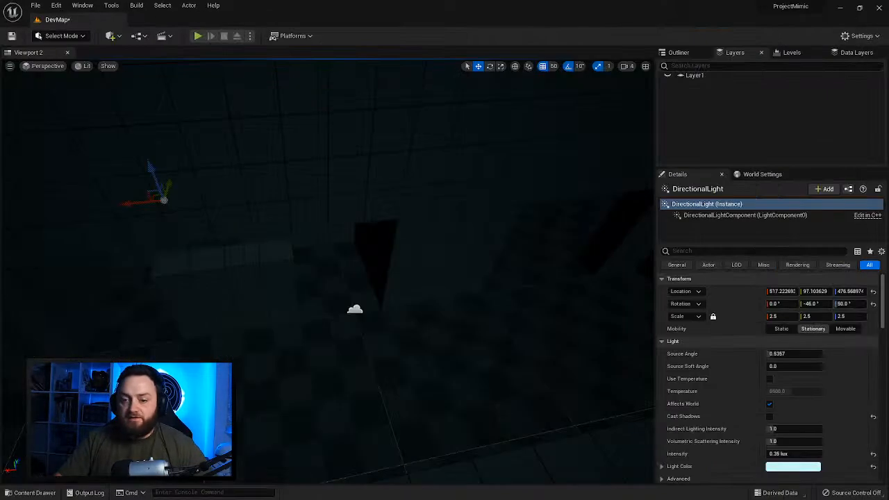
left_click(29, 492)
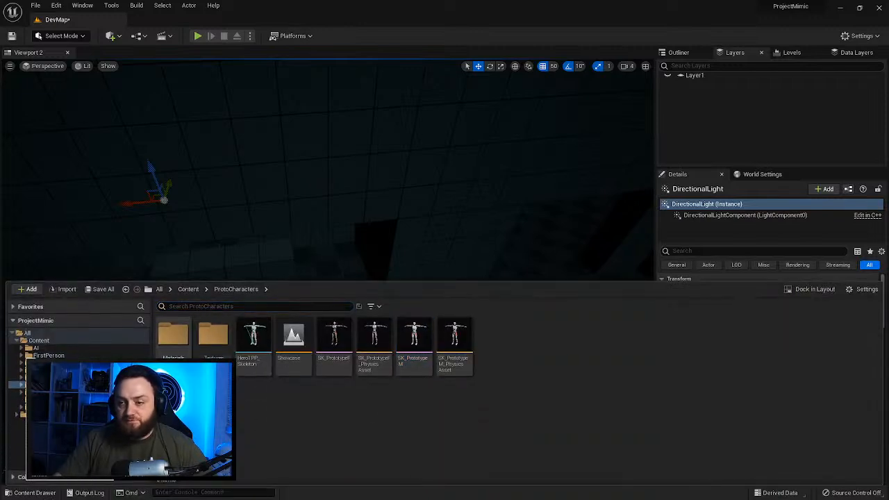
left_click(189, 289)
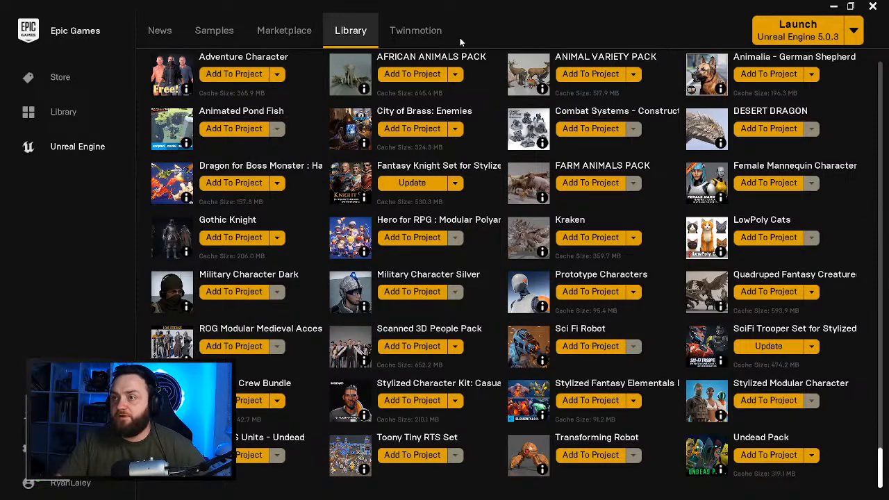
Step: Find the QT_Special project in the Epic Games Launcher library and open it
left_click_drag(883, 488, 886, 365)
scroll(531, 342, "down", 8)
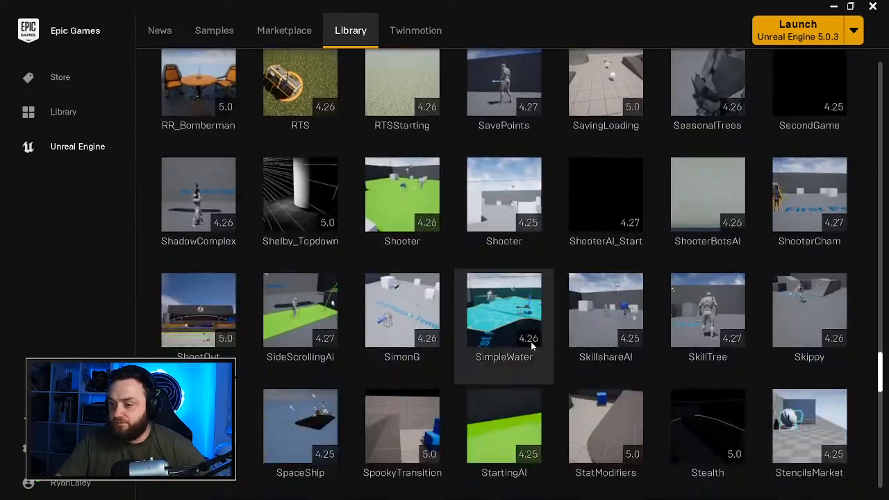
scroll(532, 346, "down", 4)
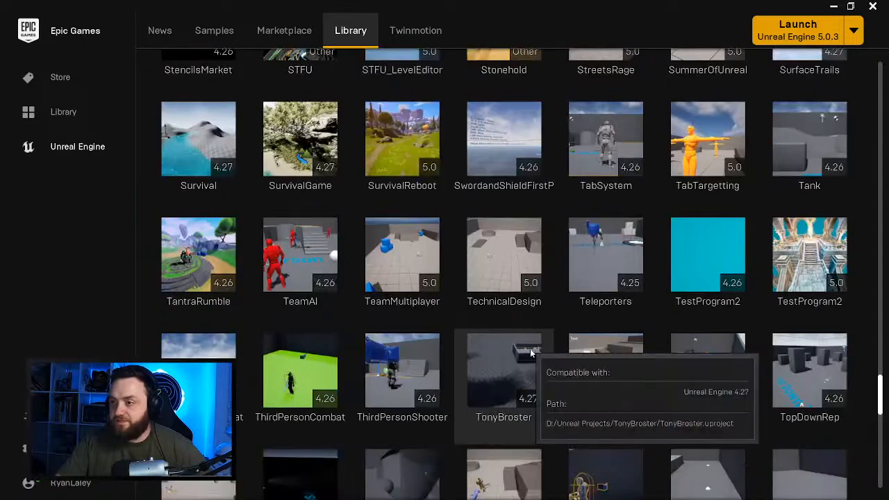
scroll(529, 353, "up", 10)
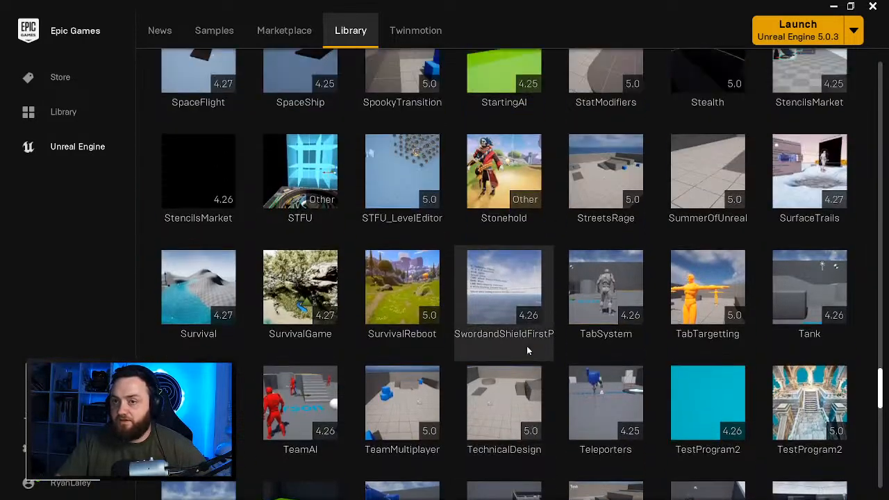
scroll(517, 344, "up", 8)
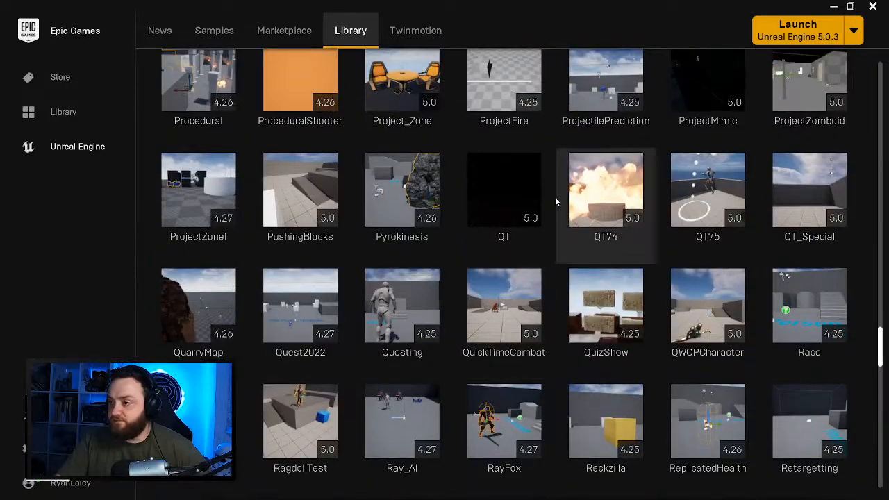
double_click(804, 202)
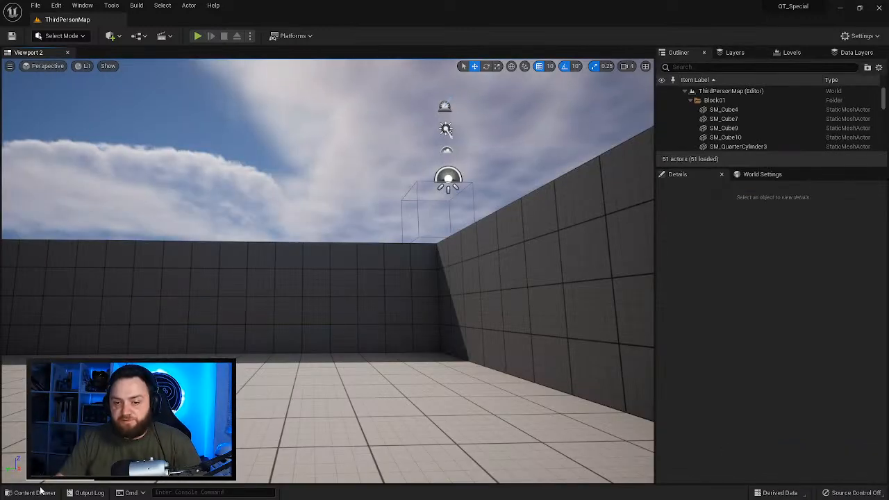
Step: Migrate the Characters folder from QT_Special's Content folder, keeping all listed assets included
left_click(32, 493)
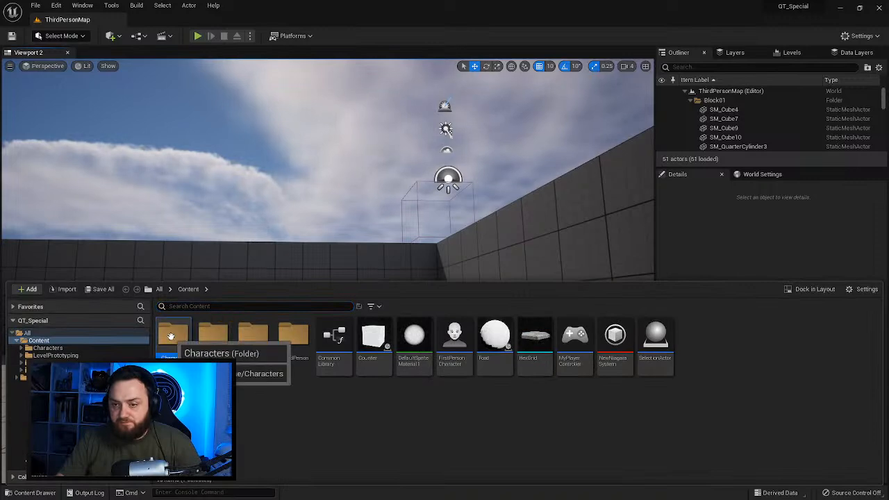
right_click(172, 336)
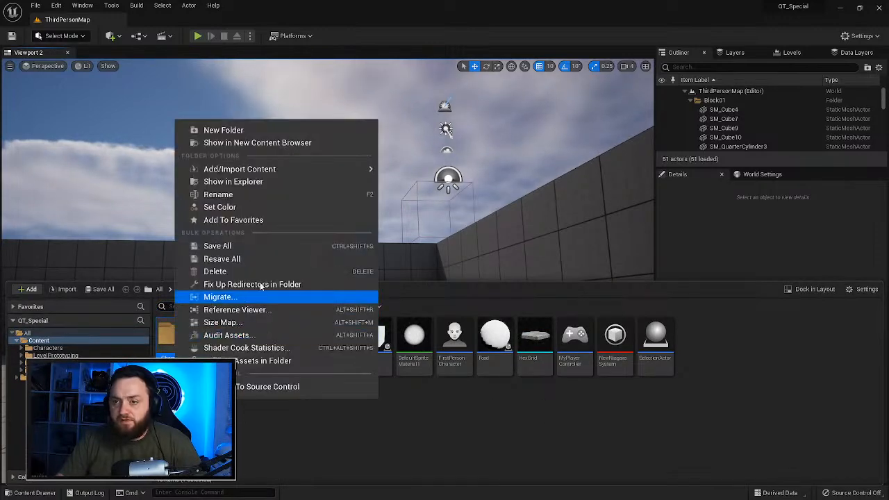
left_click(244, 299)
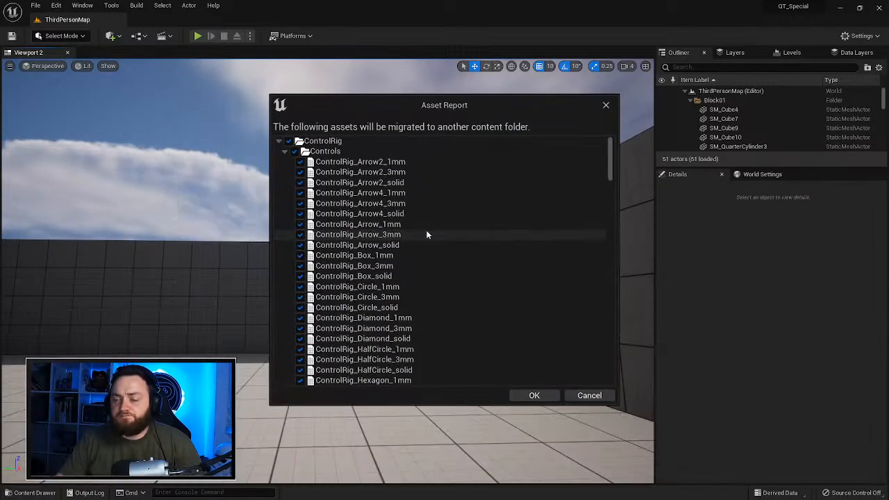
left_click(534, 395)
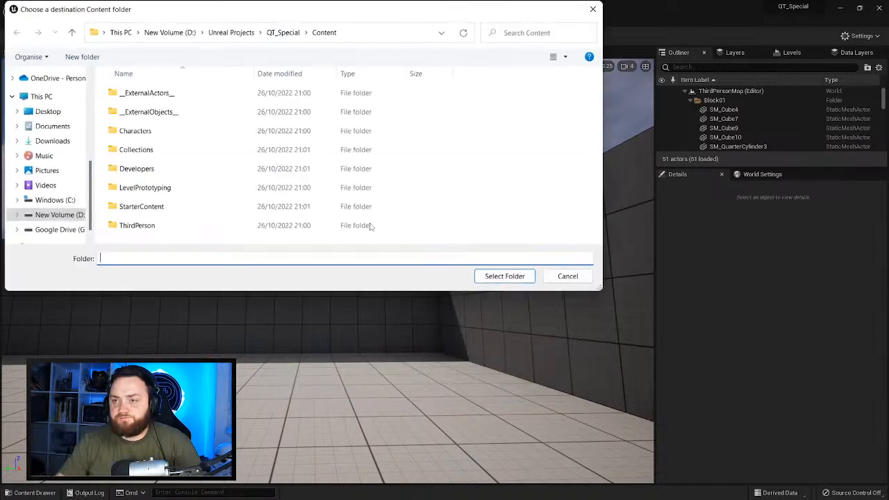
Step: Choose the Content folder of ProjectMimic under Unreal Projects as the migration destination, and decline consolidating the ControlRig assets into a folder
left_click(231, 32)
left_click(175, 187)
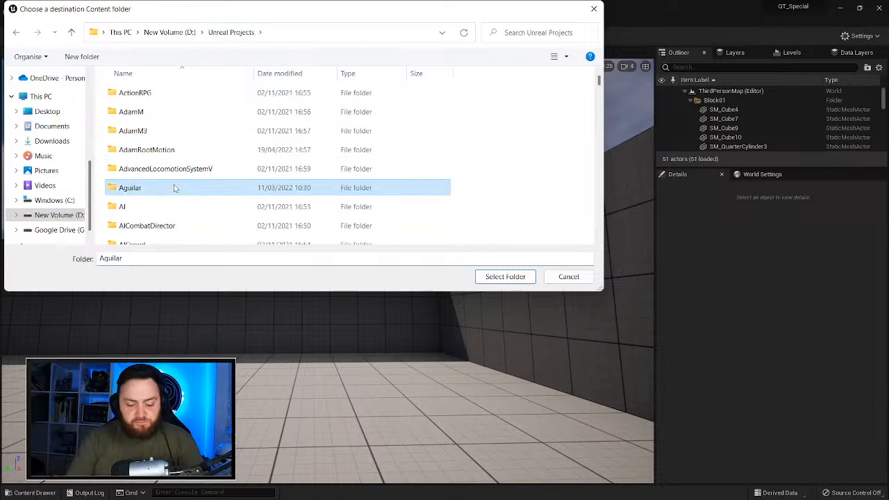
type("proc")
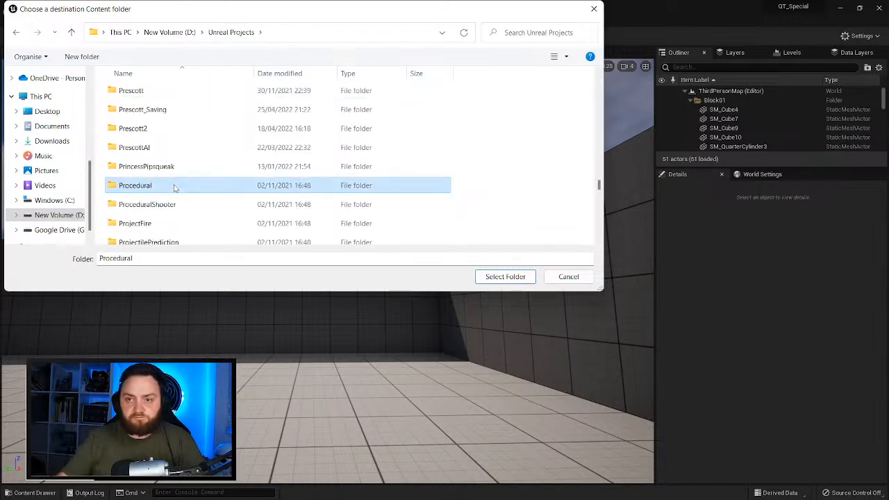
scroll(162, 191, "down", 1)
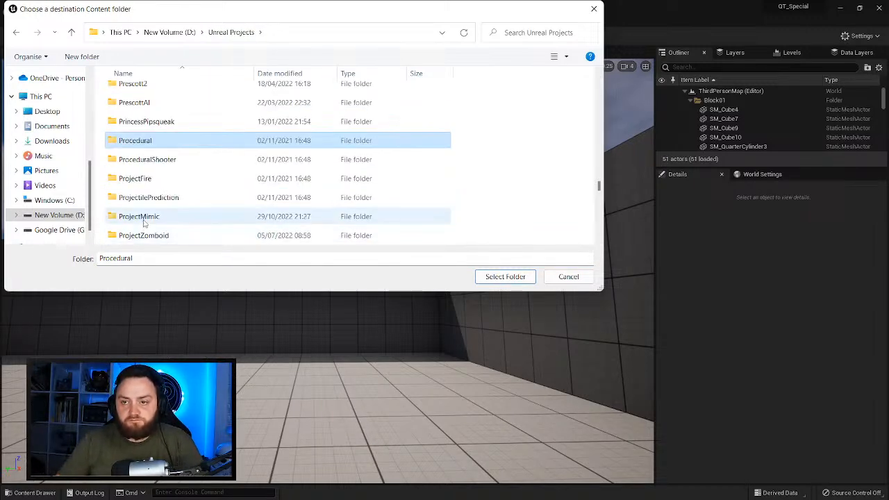
left_click(164, 216)
left_click(513, 281)
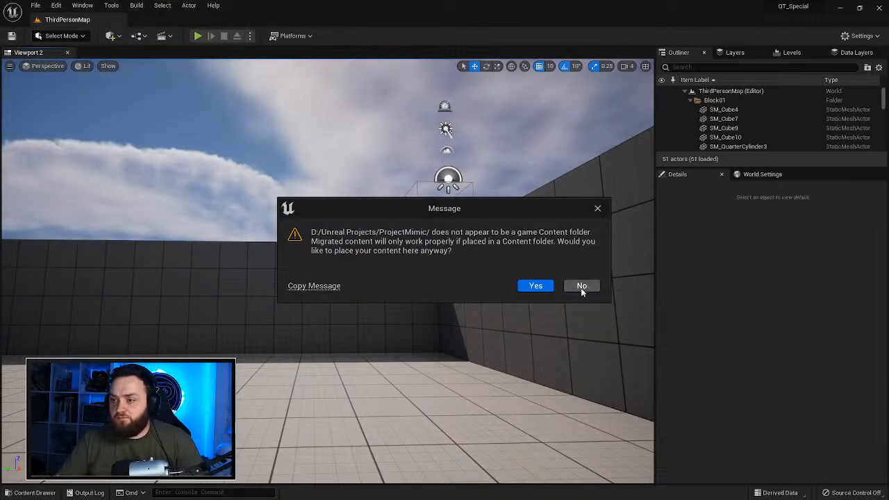
left_click(581, 286)
left_click(131, 111)
left_click(505, 276)
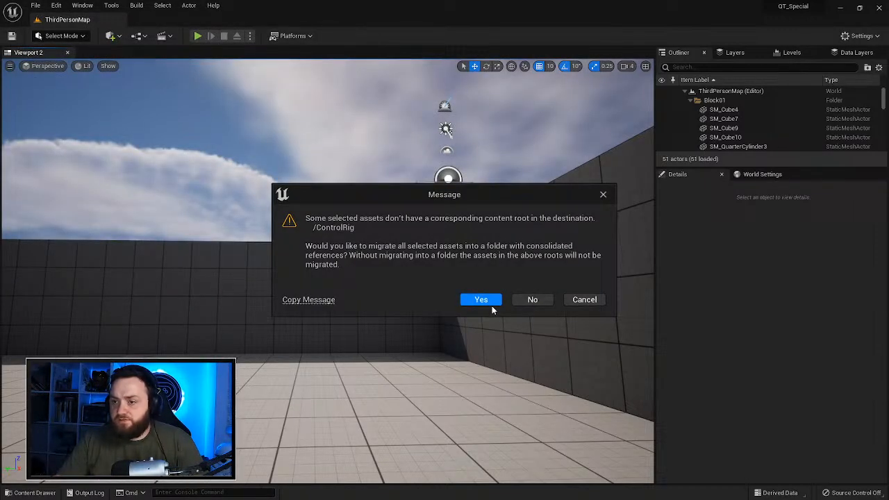
left_click(533, 300)
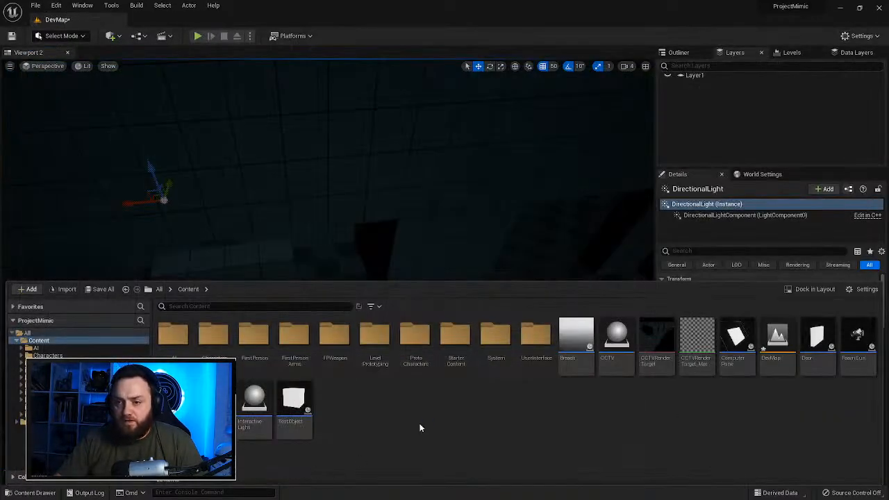
Step: Switch to ProjectMimic and inspect the migrated rig assets in Characters/Mannequins/Rigs
double_click(213, 334)
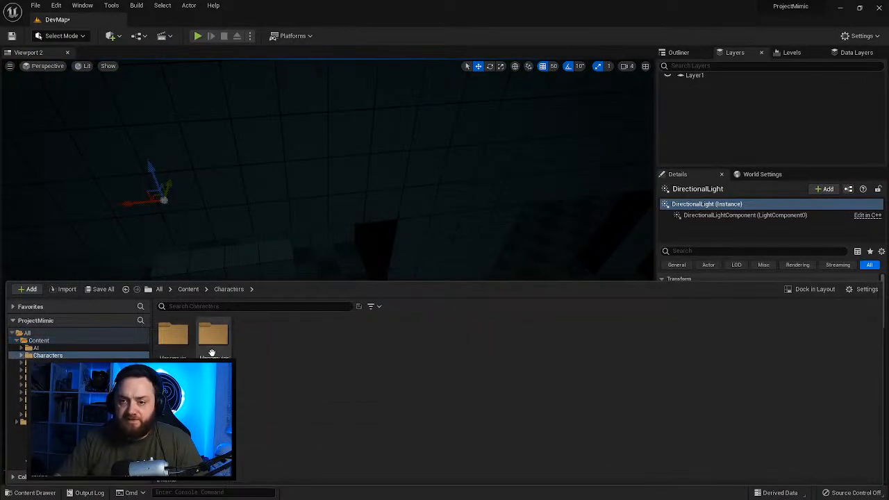
double_click(213, 336)
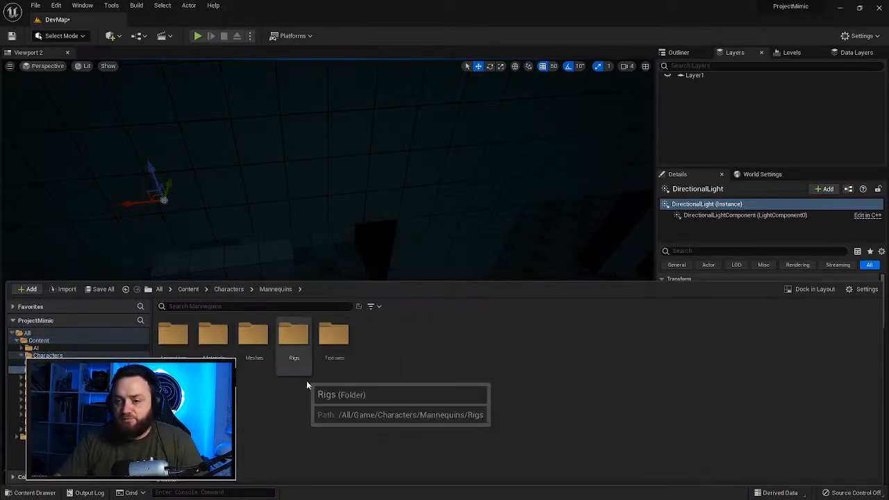
double_click(298, 340)
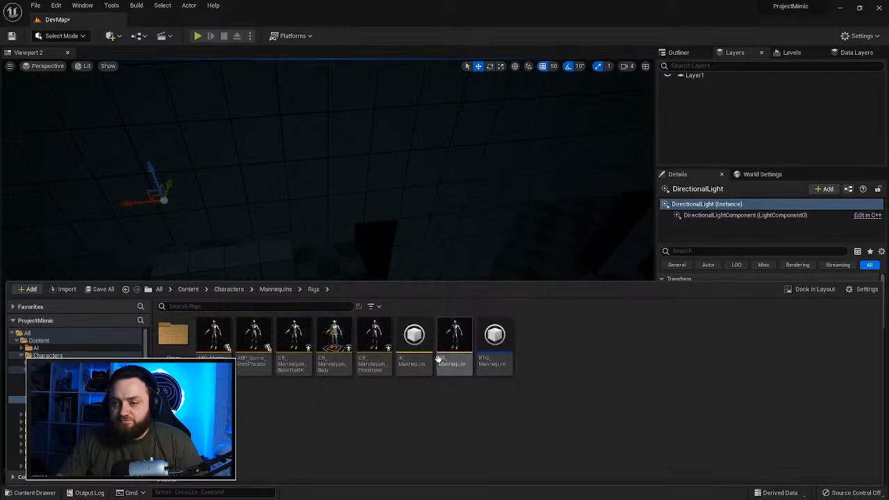
Step: Check the skeleton actions available for SK_PrototypeM in the ProtoCharacters folder without applying any
left_click(186, 289)
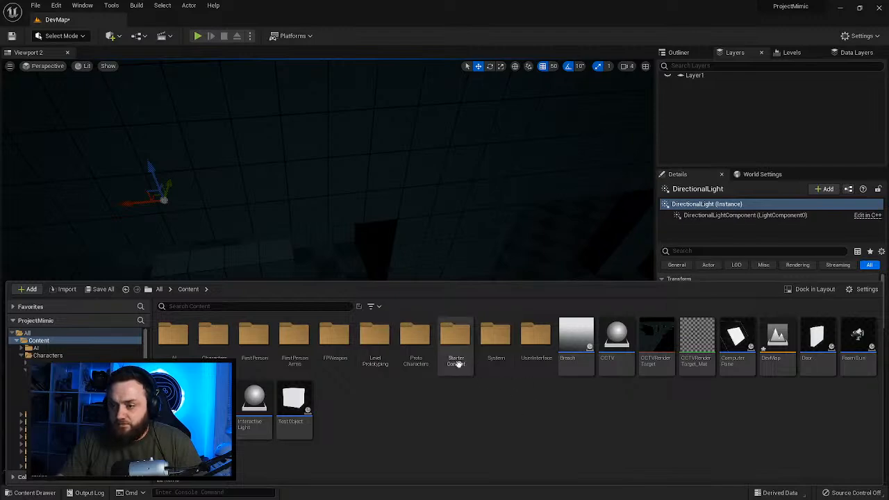
double_click(415, 340)
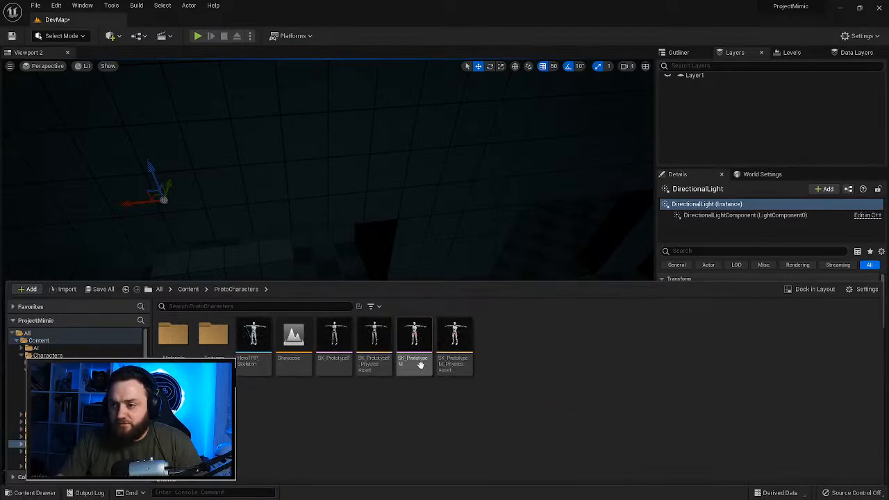
mouse_move(419, 338)
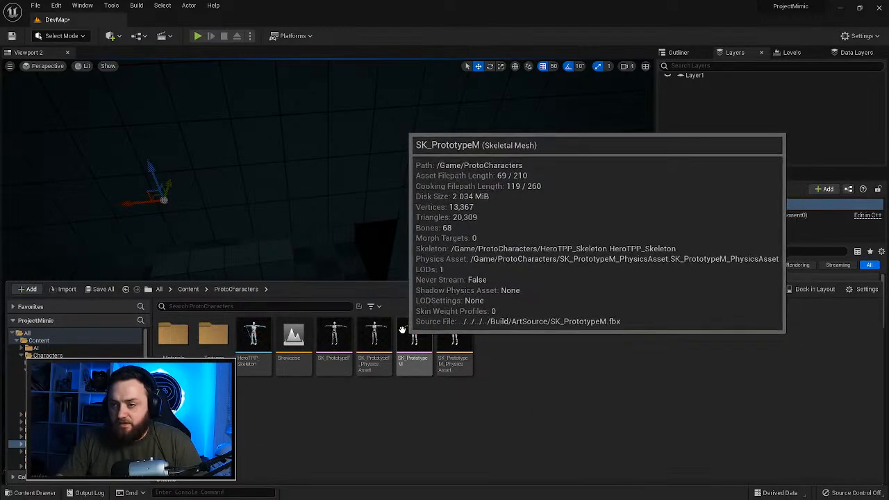
right_click(403, 331)
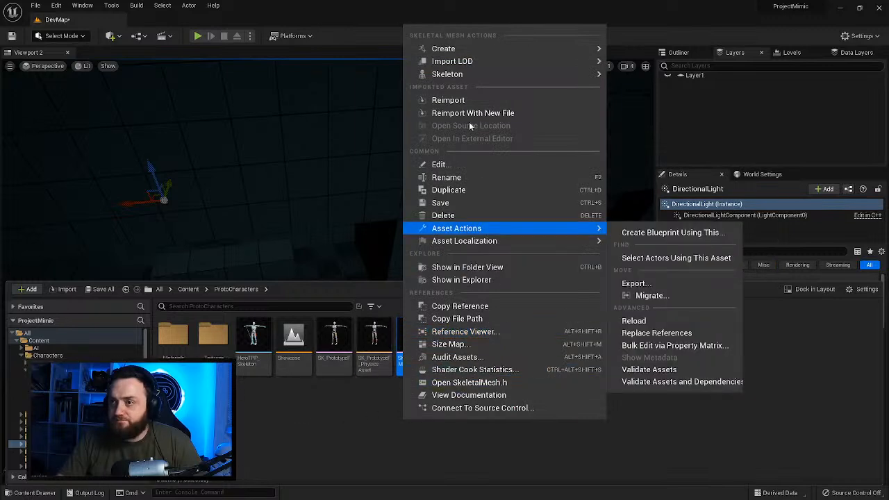
mouse_move(464, 75)
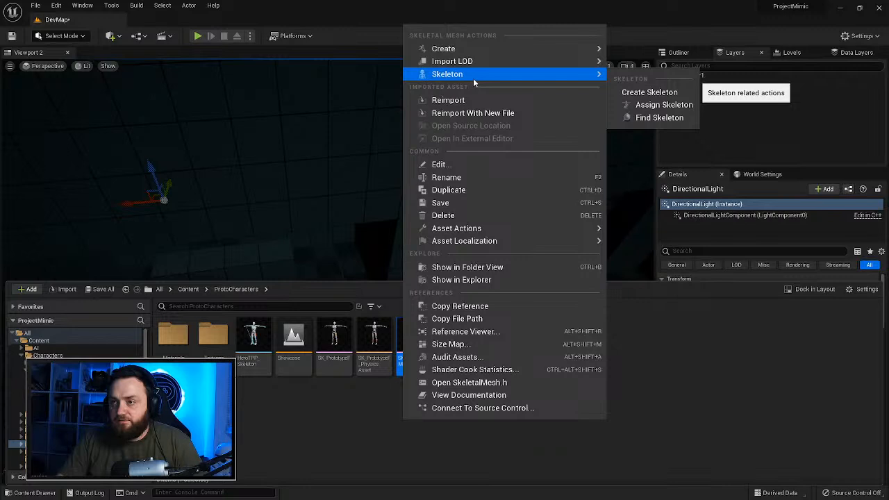
left_click(275, 394)
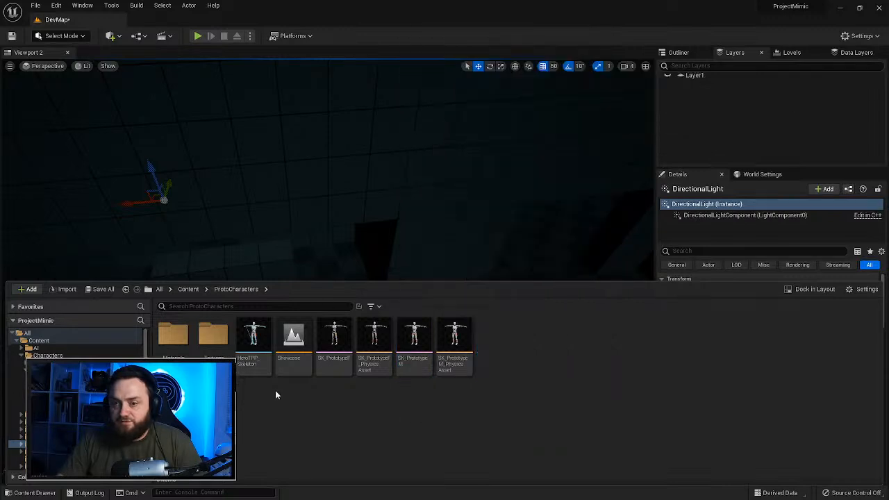
Step: Go to the Manny animations folder in Characters/Mannequins/Animations
left_click(188, 289)
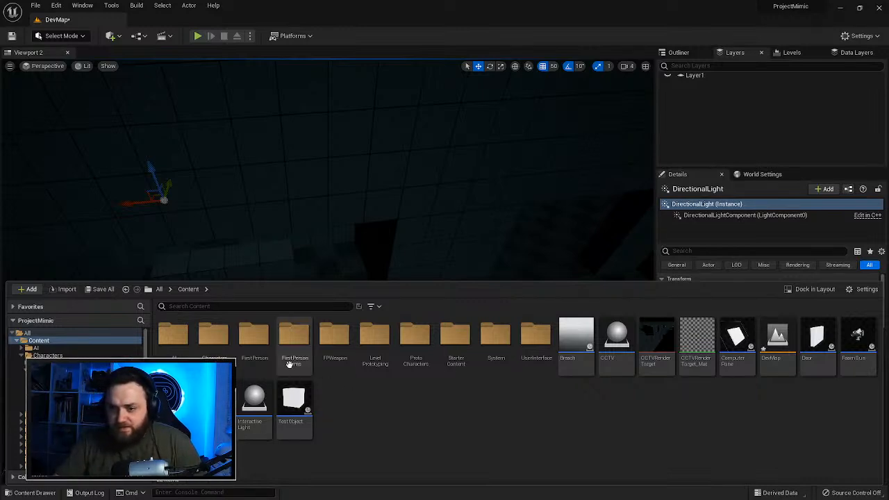
double_click(215, 337)
double_click(179, 336)
left_click(225, 289)
double_click(212, 335)
double_click(176, 341)
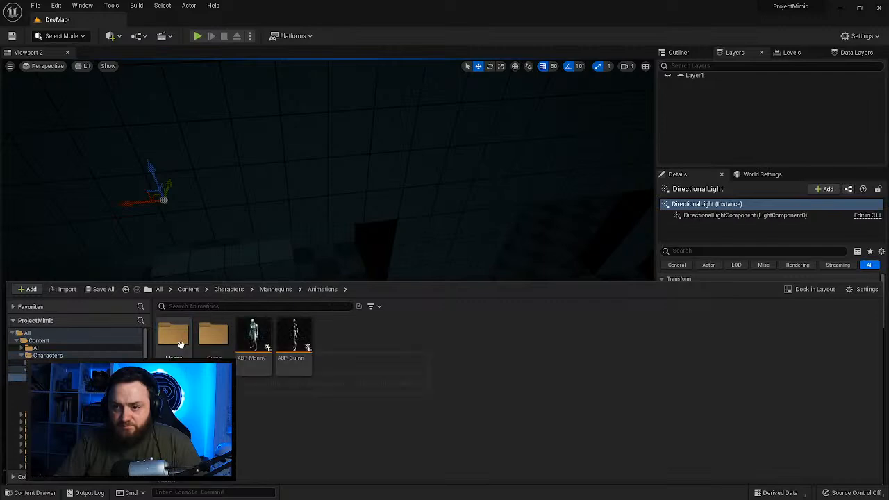
double_click(176, 339)
Step: Select the Manny animation sequences from MM_Fall_Loop to MM_Walk_InPlace and start duplicating and retargeting them
left_click(213, 336)
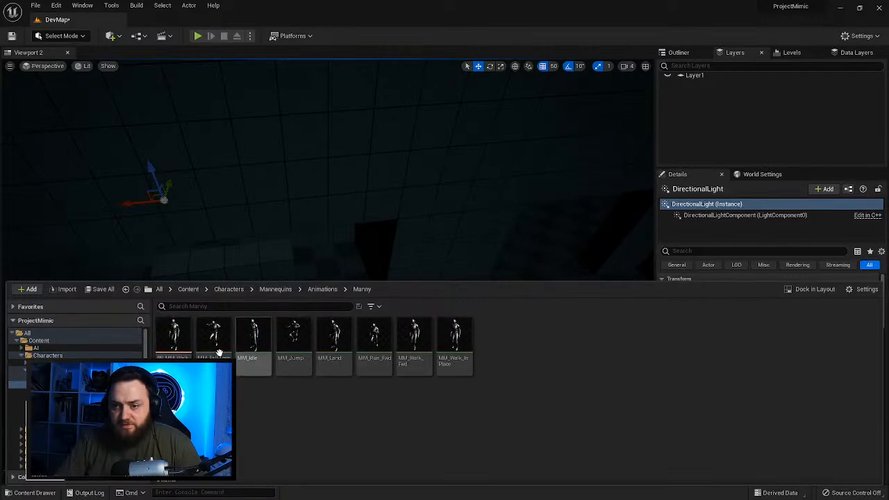
left_click(453, 348, "shift")
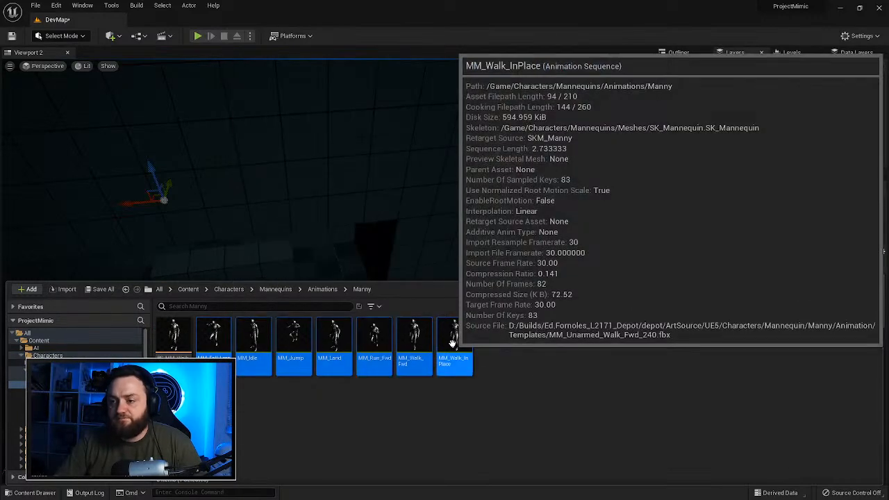
right_click(455, 347)
mouse_move(548, 90)
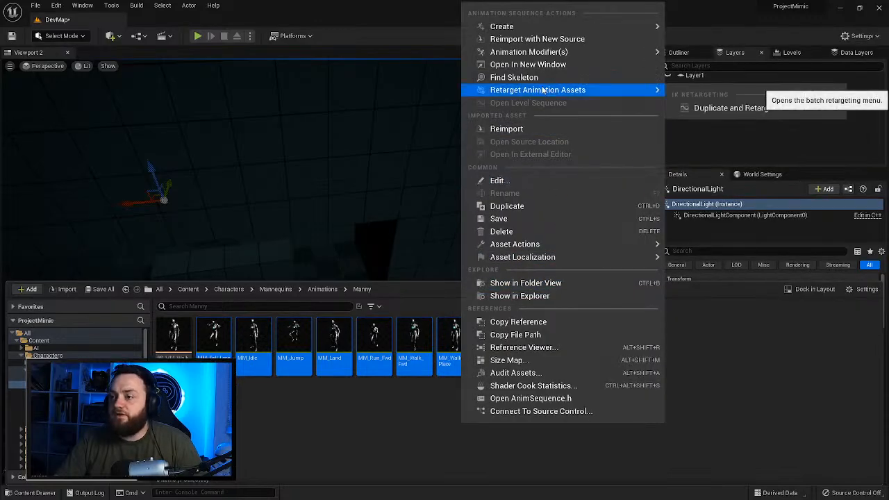
left_click(701, 106)
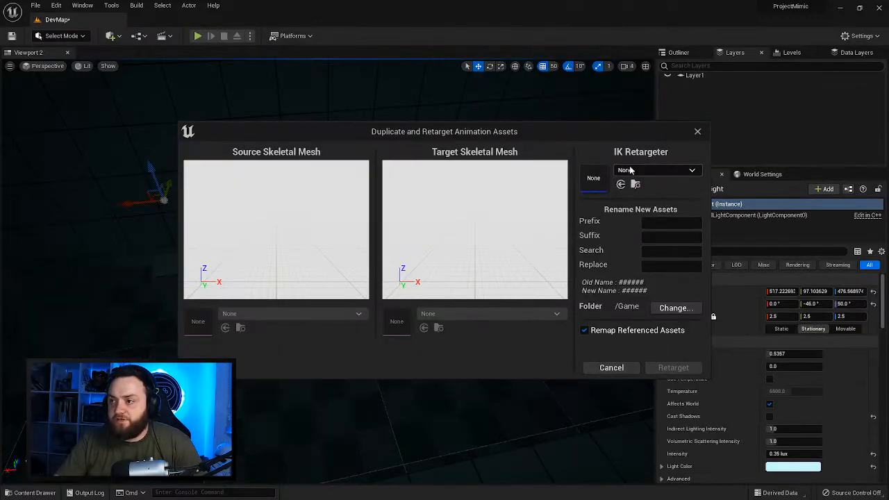
Step: Use RTG_UE5Manny_UE4Manny as the IK retargeter and SK_PrototypeM as the target skeletal mesh
left_click(632, 171)
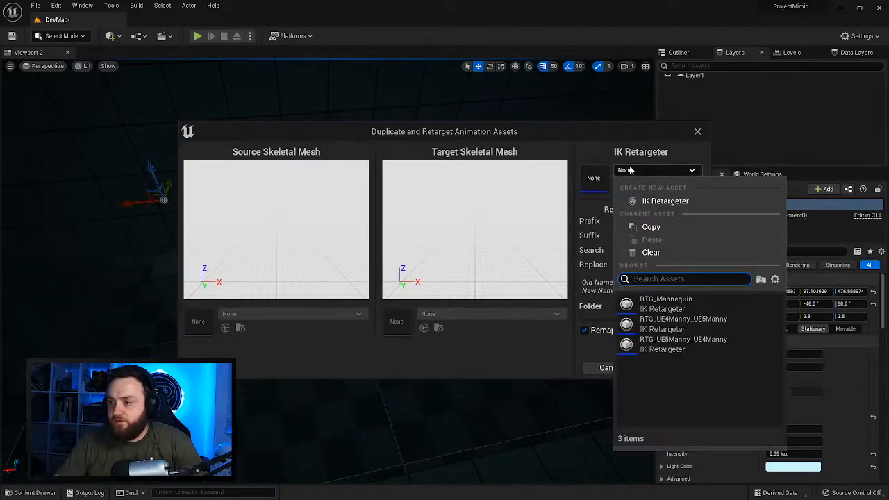
left_click(696, 353)
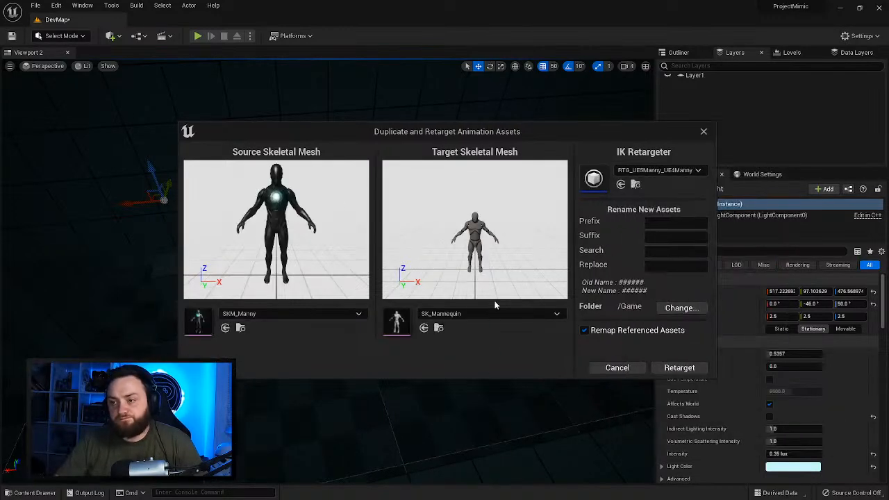
left_click(483, 313)
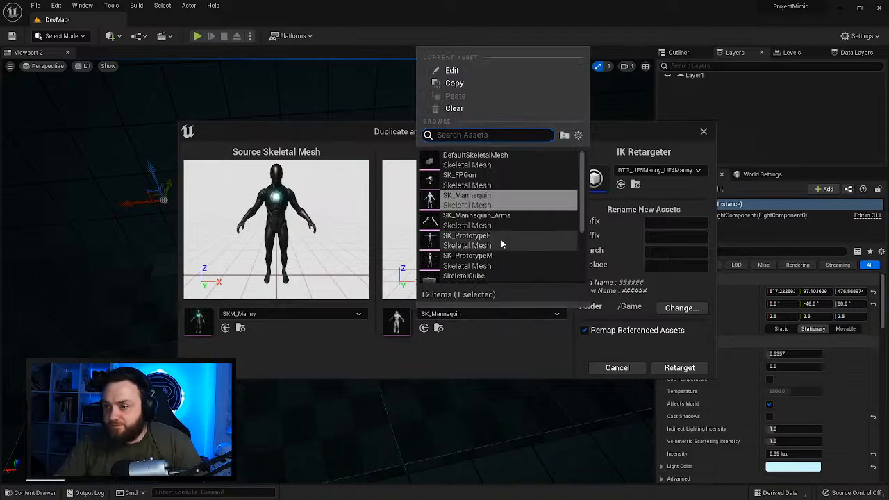
left_click(480, 260)
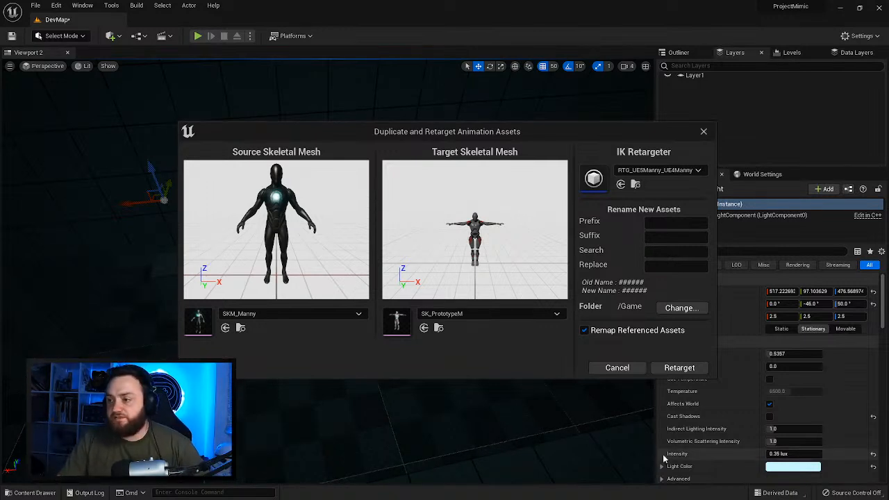
Step: Create an Animations folder inside AI/Android, set it as the export path, and retarget the animations into it
left_click(679, 308)
left_click(350, 193)
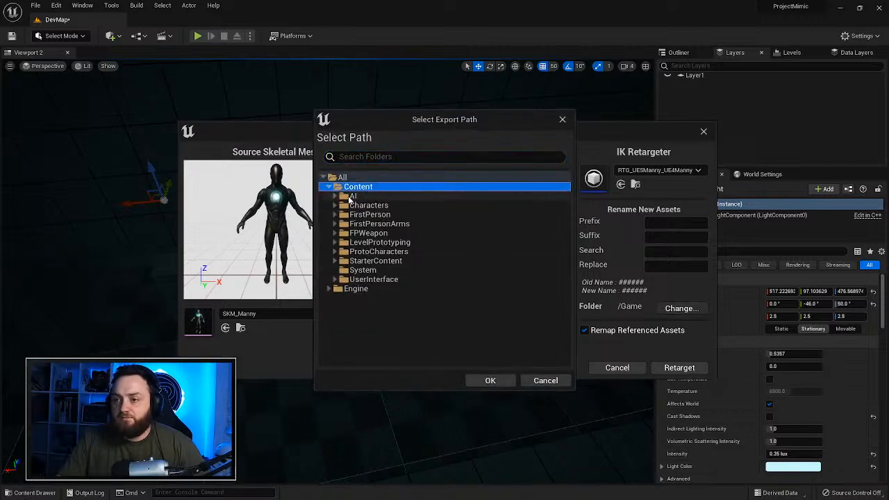
double_click(351, 197)
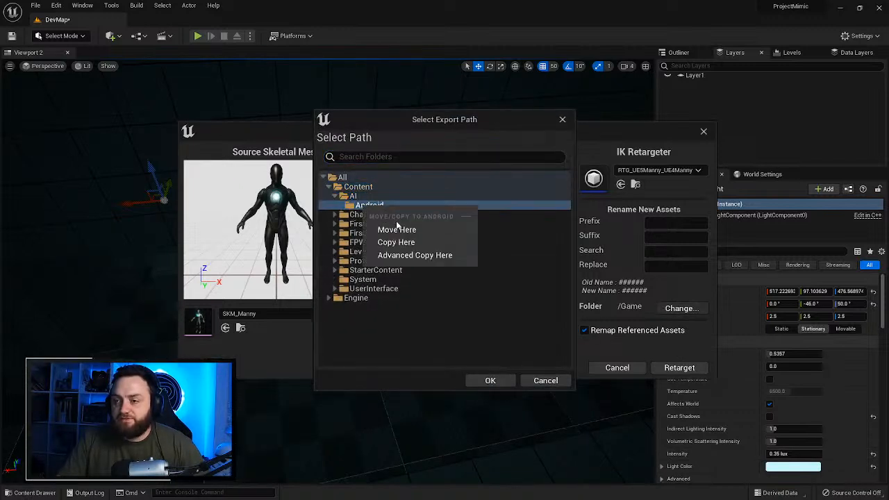
key("Escape")
right_click(372, 206)
left_click(417, 214)
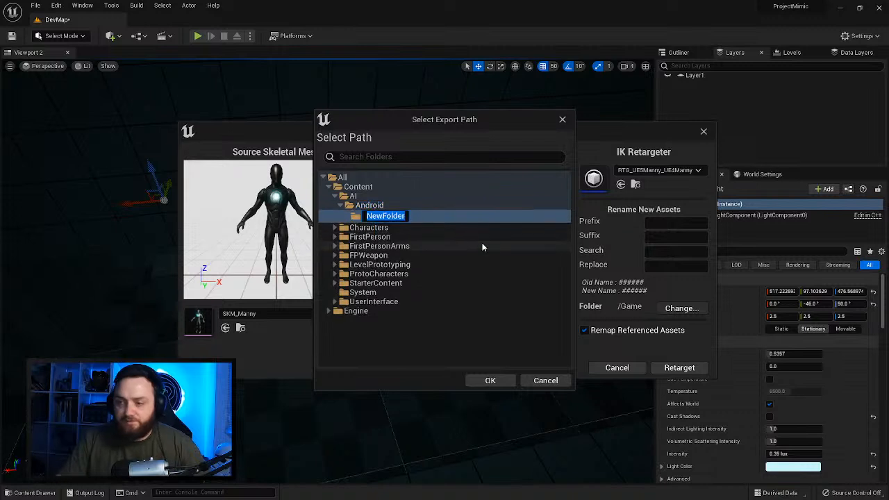
type("Animations")
key("Return")
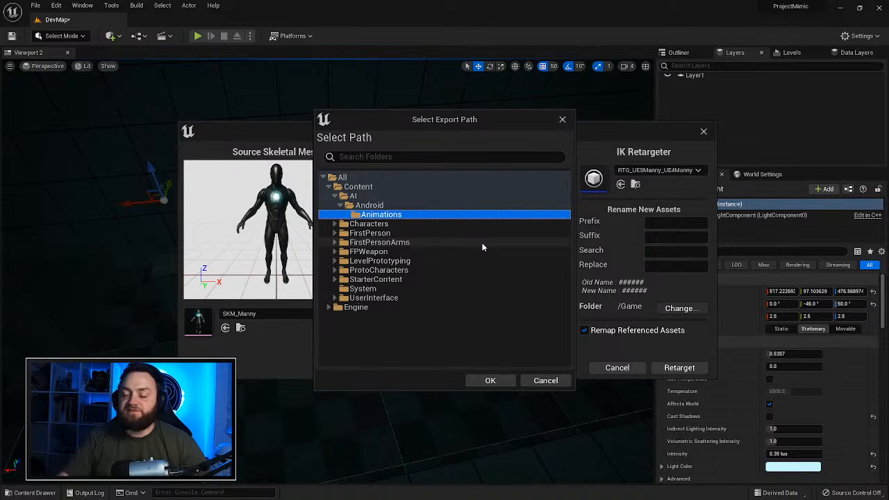
left_click(490, 380)
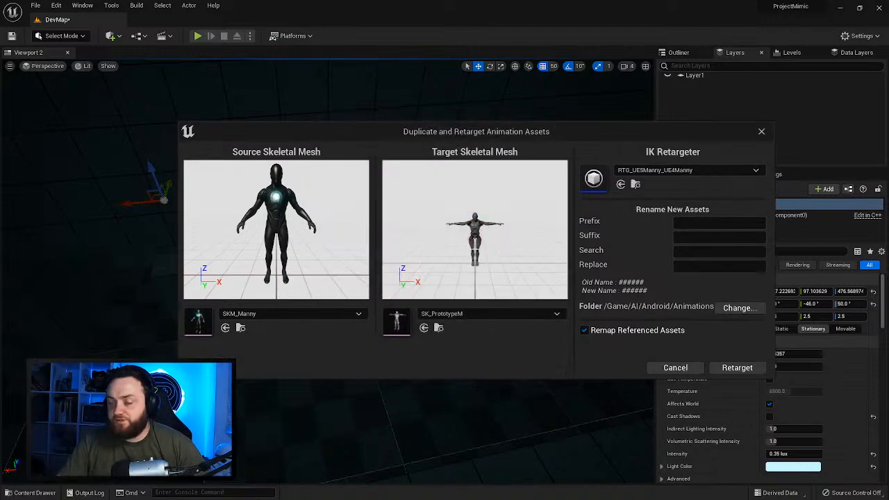
left_click(737, 369)
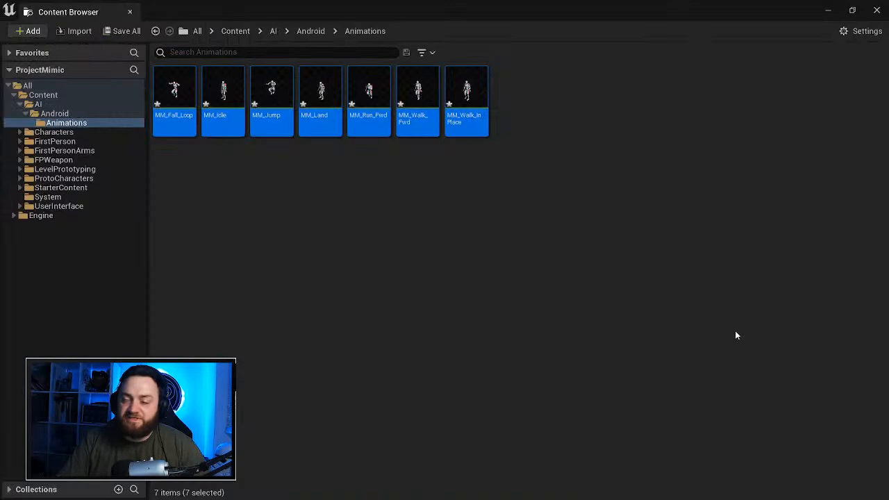
left_click(321, 210)
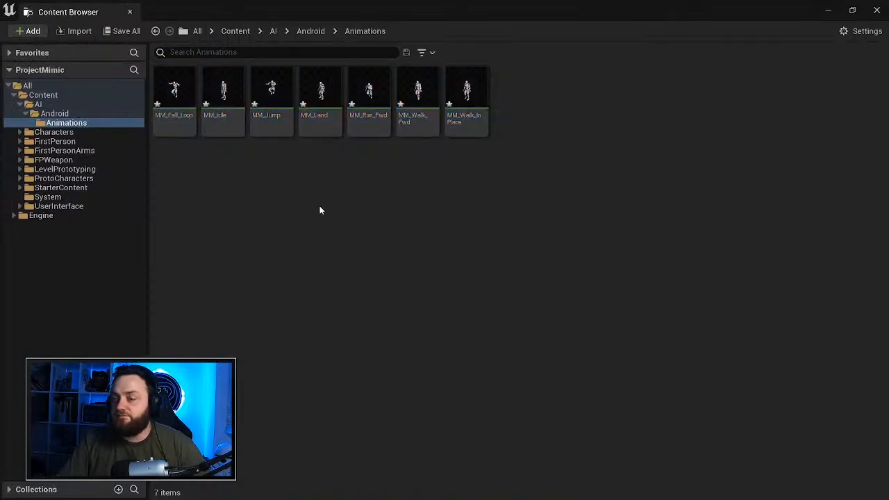
Step: Open the retargeted MM_Run_Fwd animation and examine the character's running motion up close
mouse_move(474, 98)
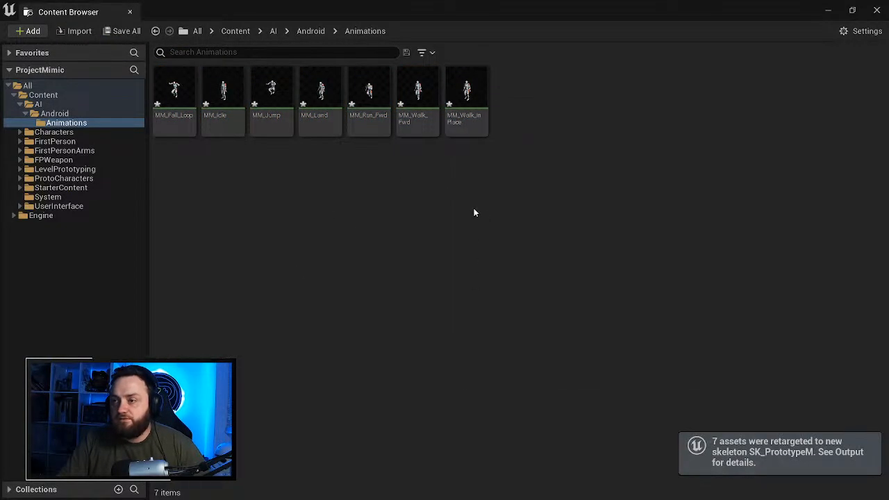
double_click(369, 94)
scroll(419, 226, "up", 5)
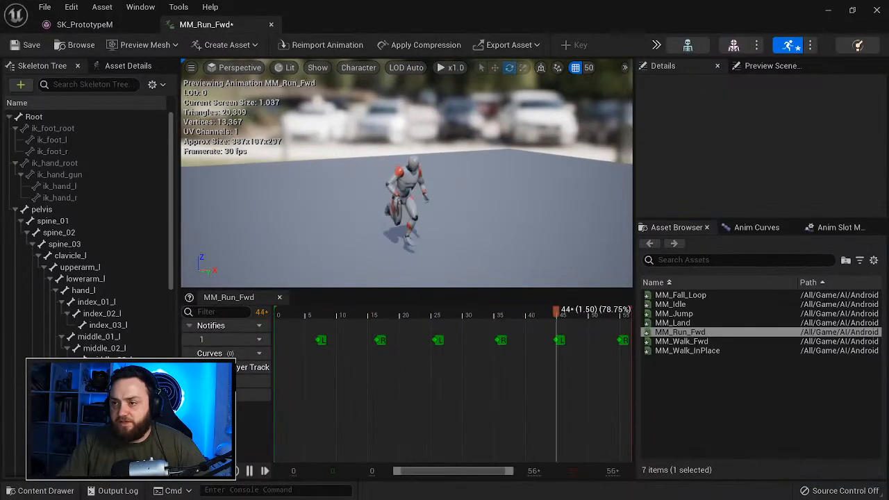
left_click_drag(419, 225, 452, 243)
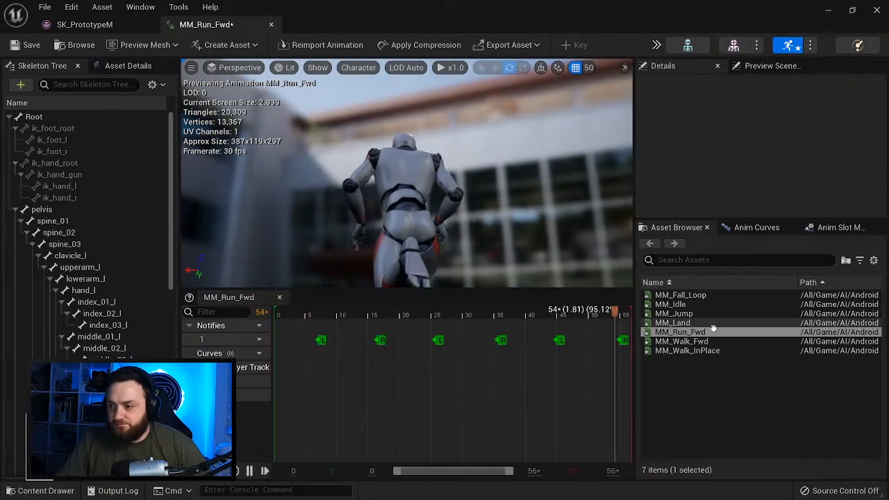
Step: Preview the retargeted MM_Walk_Fwd and MM_Walk_InPlace animations, and close the animation editor tab
left_click(681, 341)
left_click_drag(486, 208, 440, 188)
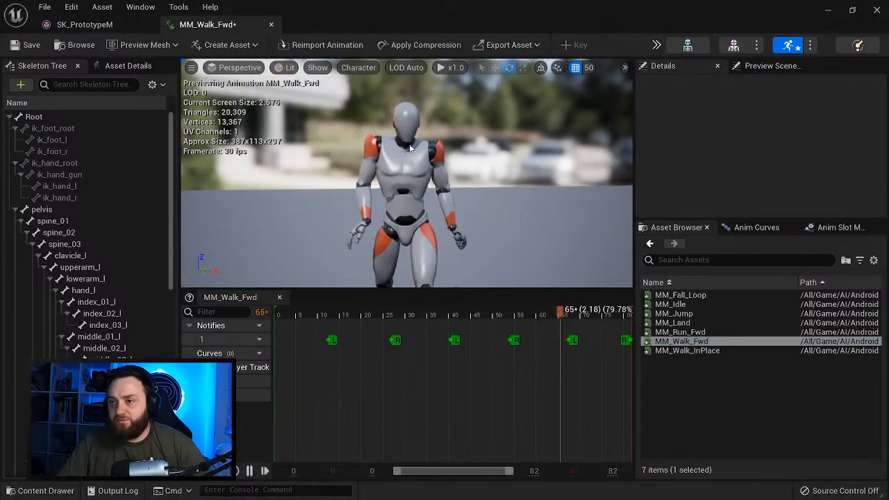
double_click(688, 350)
left_click_drag(503, 211, 187, 102)
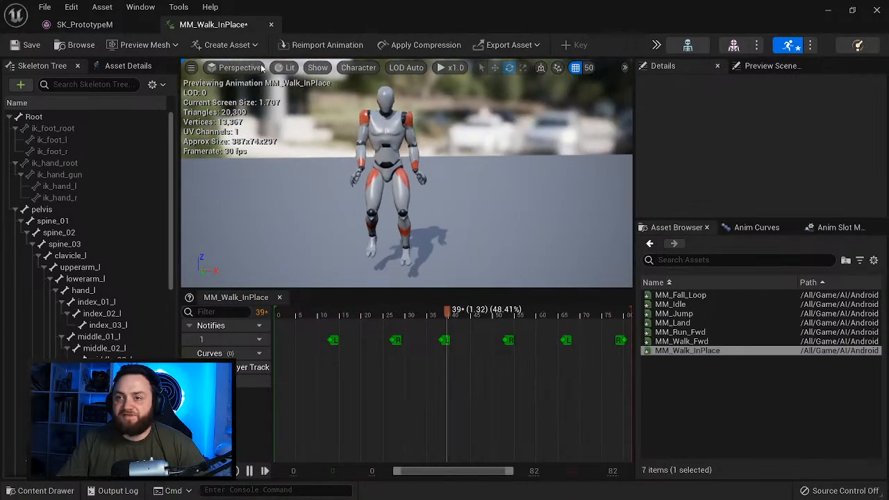
left_click(271, 24)
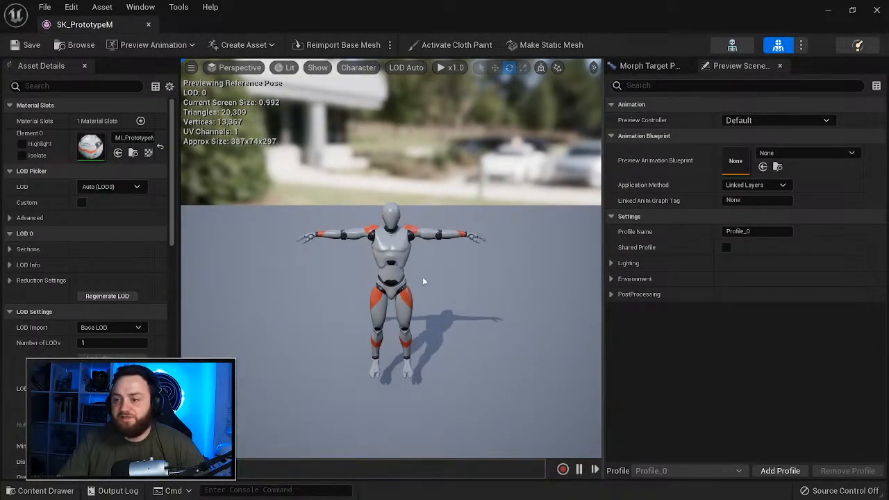
Step: Open the skeleton of SK_PrototypeM and check the options for modifying its retarget base pose
left_click(729, 45)
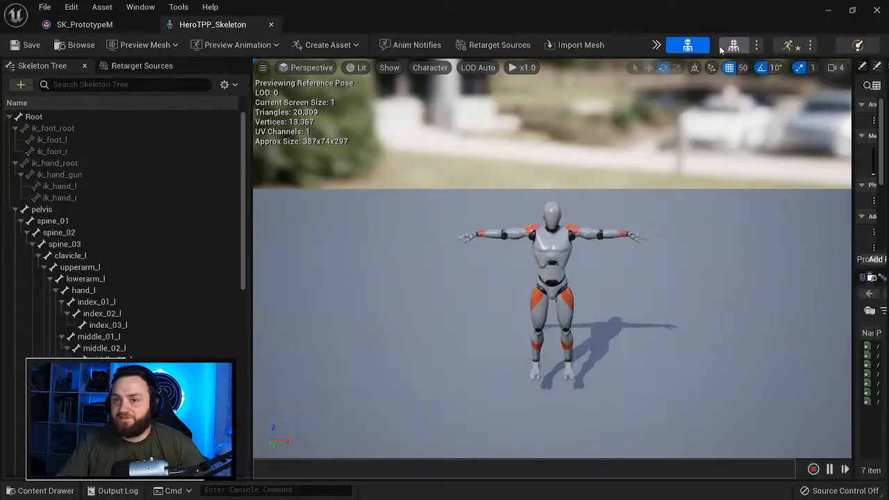
left_click(93, 207)
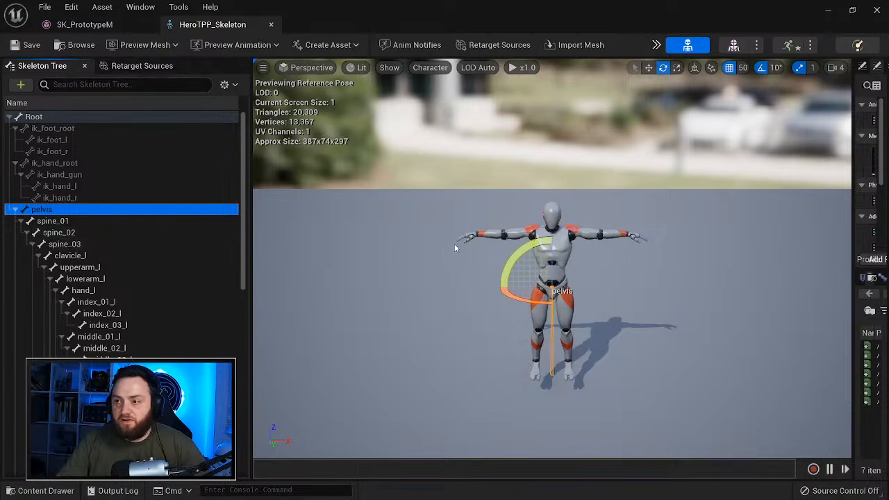
left_click(150, 67)
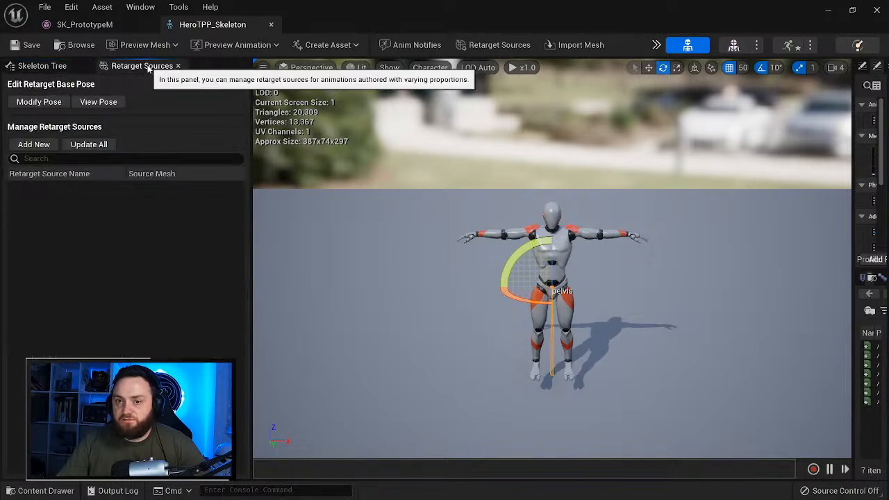
left_click(37, 106)
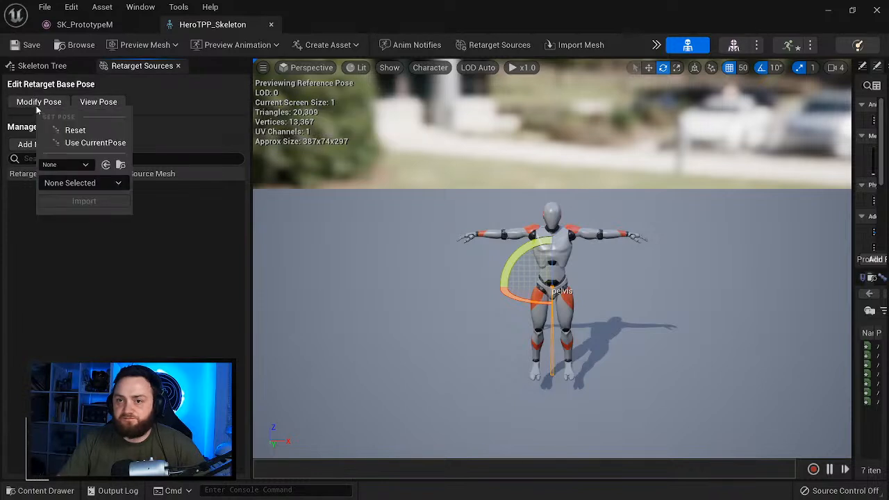
left_click(131, 358)
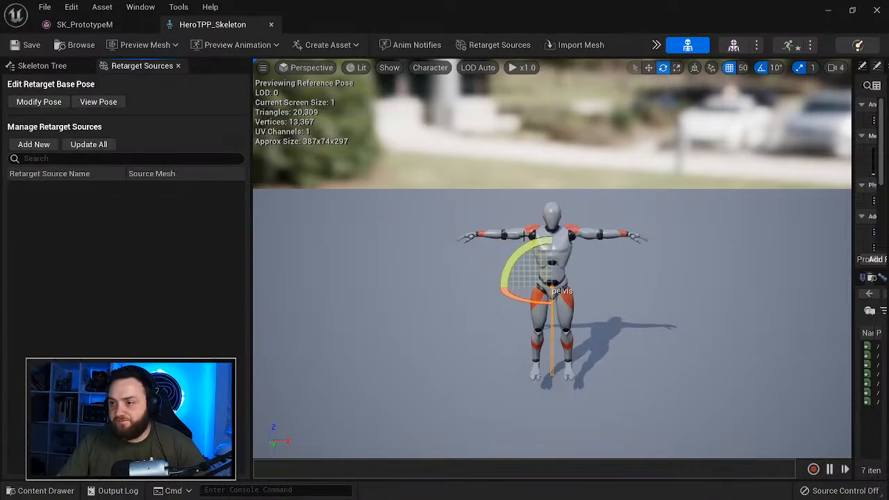
right_click_drag(525, 238, 527, 238)
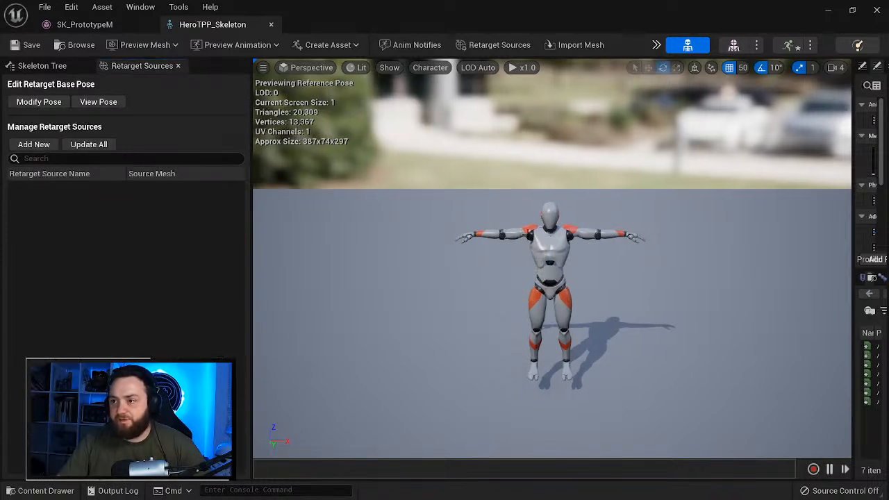
Step: Rotate the upperarm_r bone downward so the right arm leaves the T-pose and angles toward the body
left_click(46, 65)
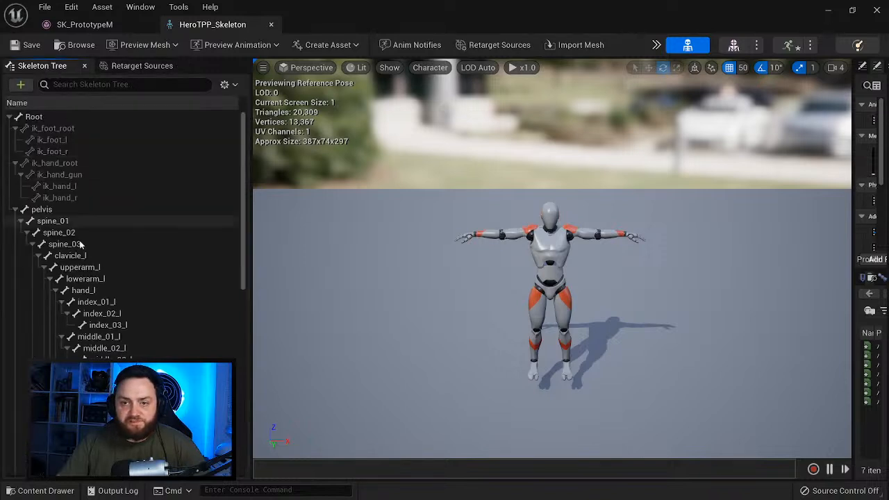
scroll(82, 264, "down", 2)
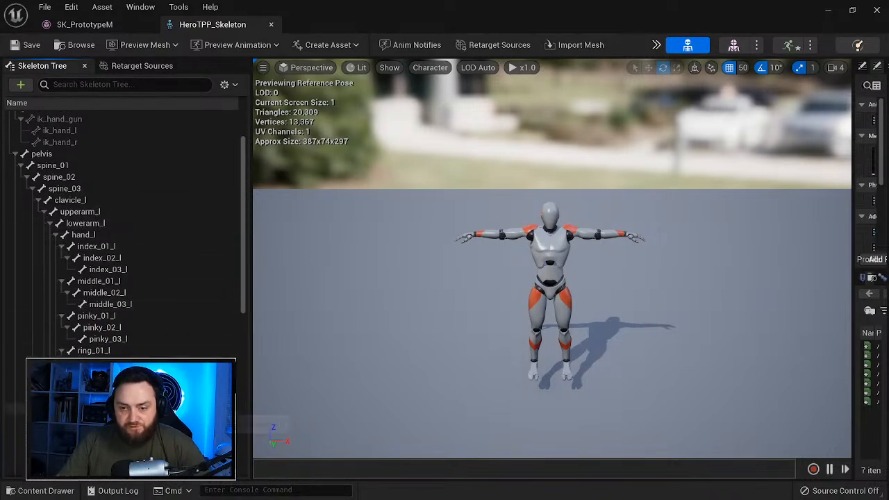
scroll(93, 392, "down", 3)
left_click(80, 388)
right_click_drag(437, 343, 486, 389)
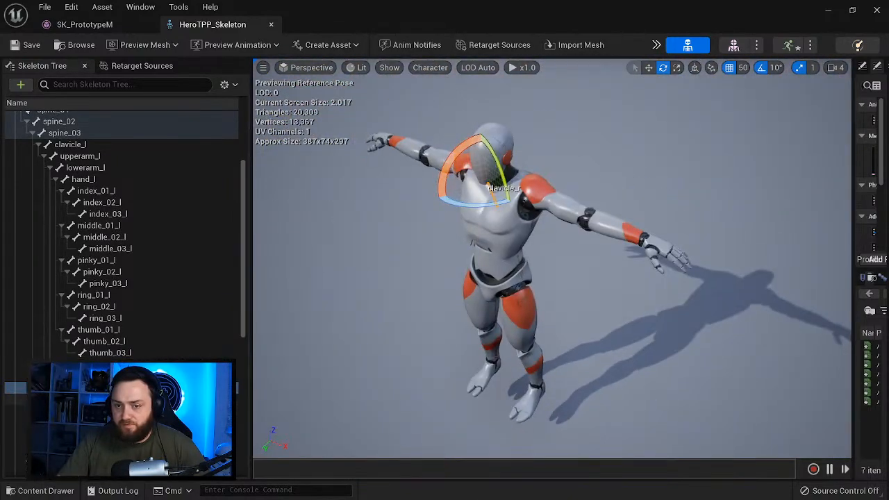
left_click(87, 400)
mouse_move(497, 154)
left_mouse_down()
mouse_move(525, 201)
mouse_move(517, 222)
mouse_move(494, 178)
mouse_move(504, 155)
left_mouse_up()
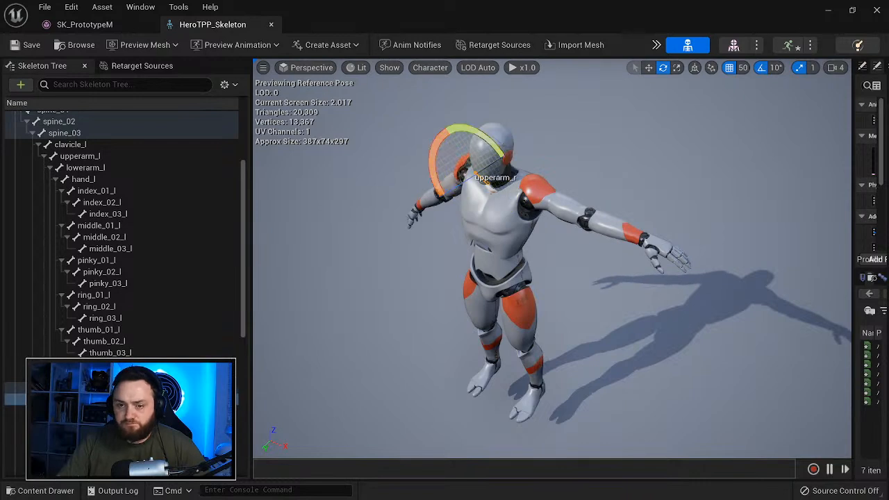
Step: Rotate the upperarm_l bone downward to match the lowered right arm in an A-pose
scroll(21, 444, "down", 6)
scroll(124, 396, "down", 5)
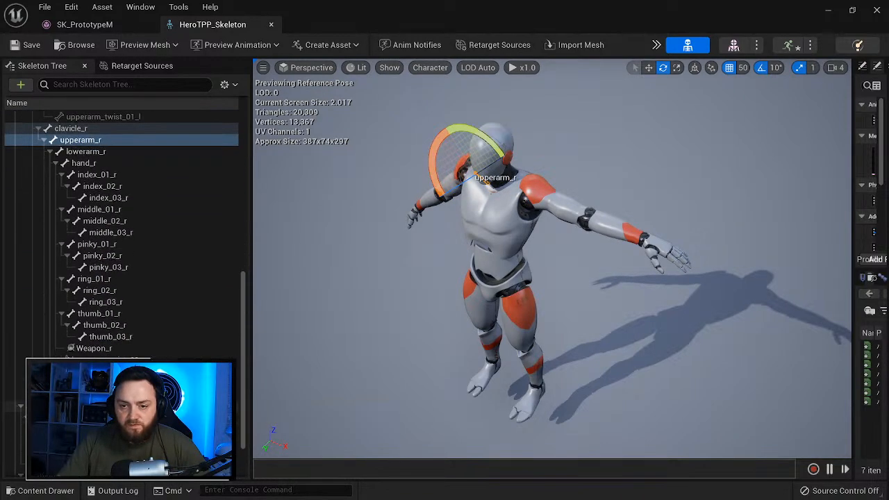
scroll(83, 208, "up", 11)
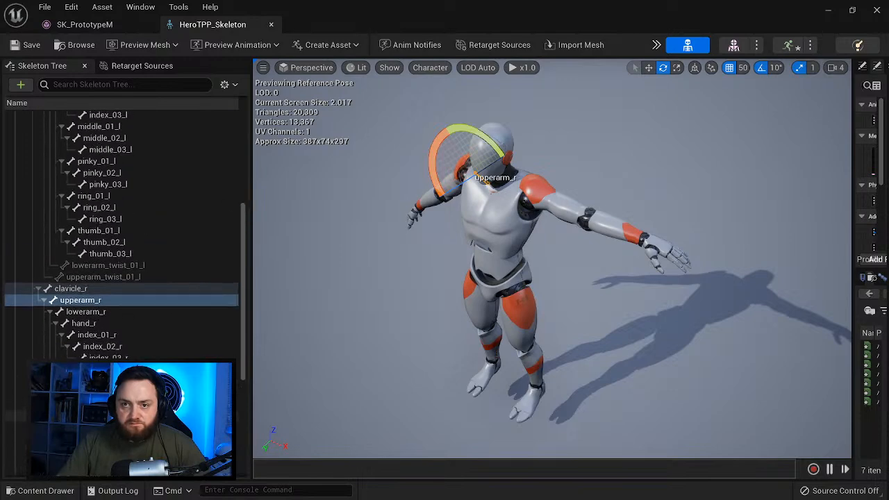
left_click(78, 205)
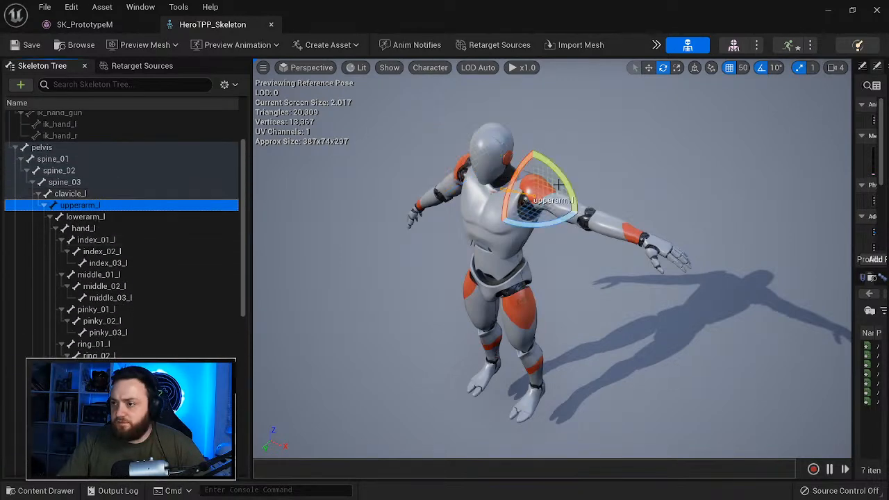
left_click_drag(551, 166, 574, 220)
right_click_drag(573, 221, 486, 229)
mouse_move(489, 300)
right_mouse_down()
mouse_move(458, 291)
mouse_move(472, 306)
mouse_move(489, 301)
right_mouse_up()
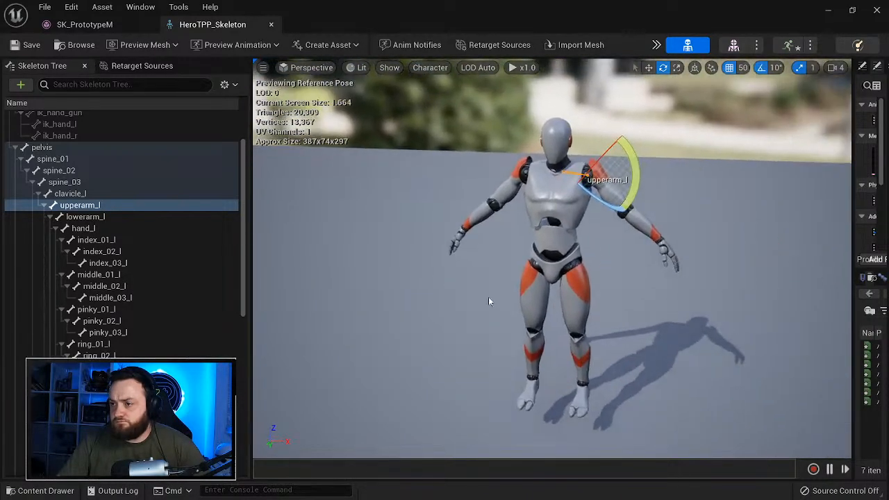
Step: Delete all the retargeted MM animations from the AI/Android/Animations folder
left_click(127, 29)
left_click(828, 12)
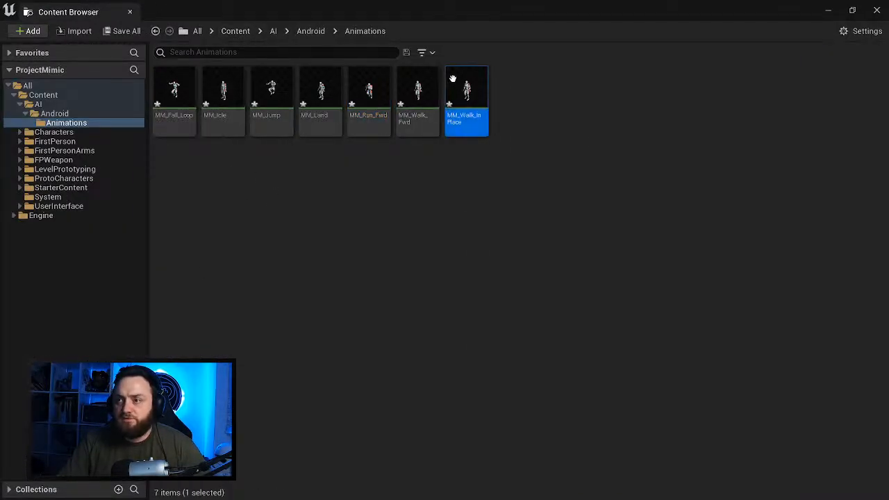
key("ctrl+a")
key("Delete")
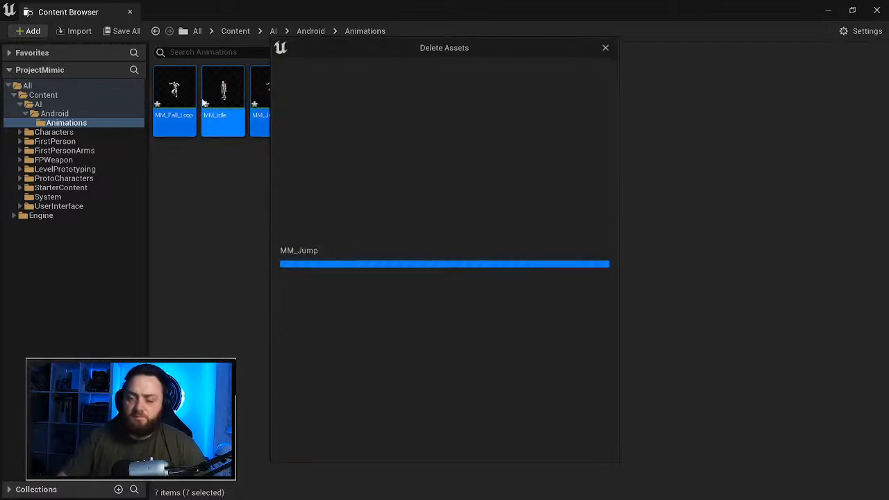
left_click(372, 443)
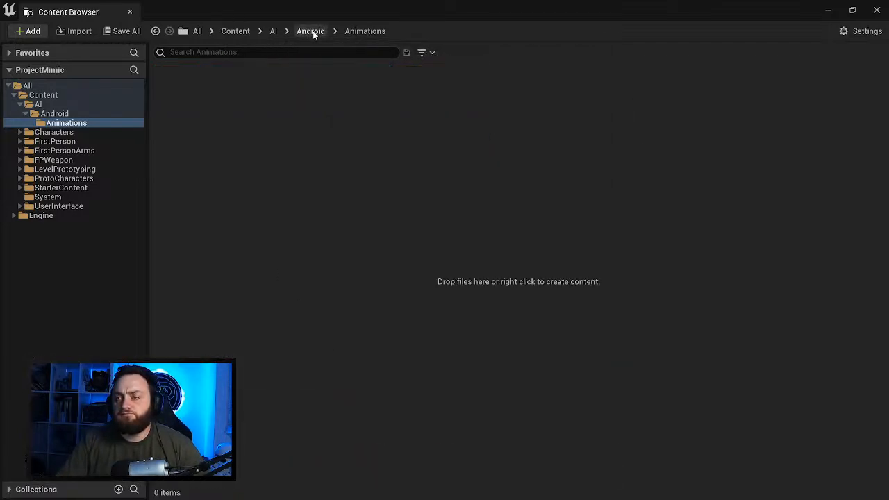
Step: Browse to the Characters/Mannequins/Rigs folder and look through its Manny poses for a reference pose
left_click(313, 30)
left_click(274, 31)
left_click(235, 31)
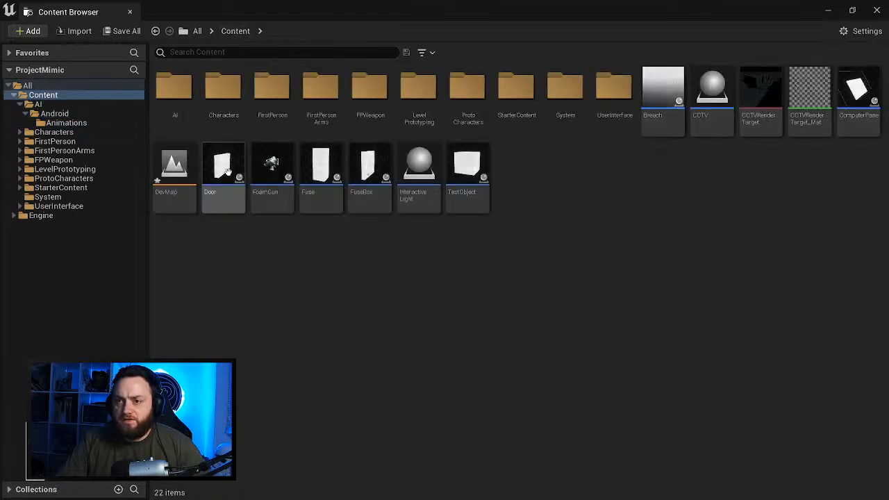
double_click(223, 89)
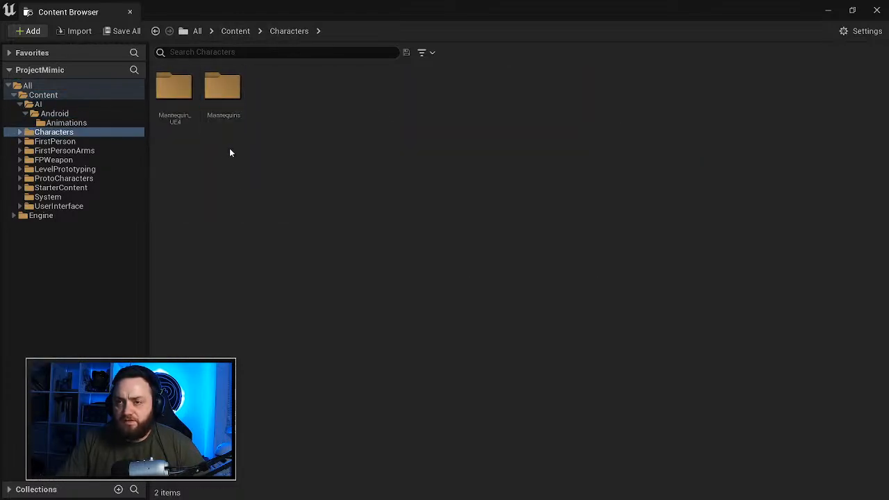
double_click(221, 88)
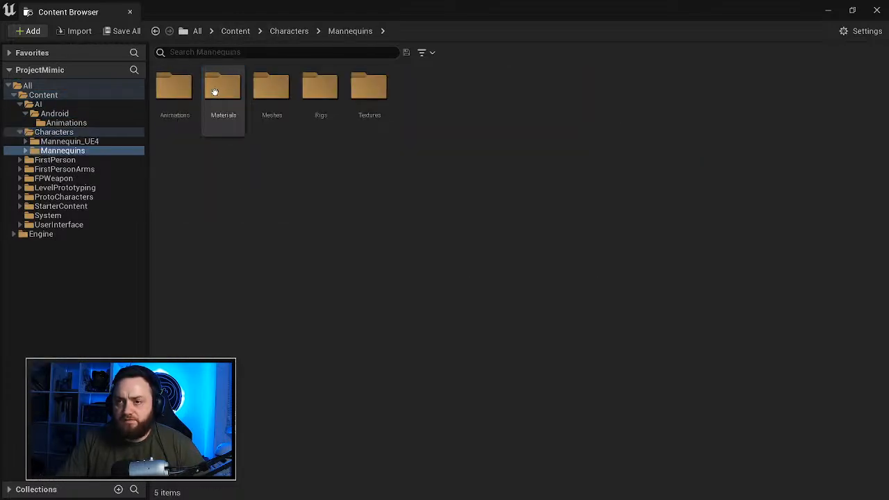
double_click(321, 88)
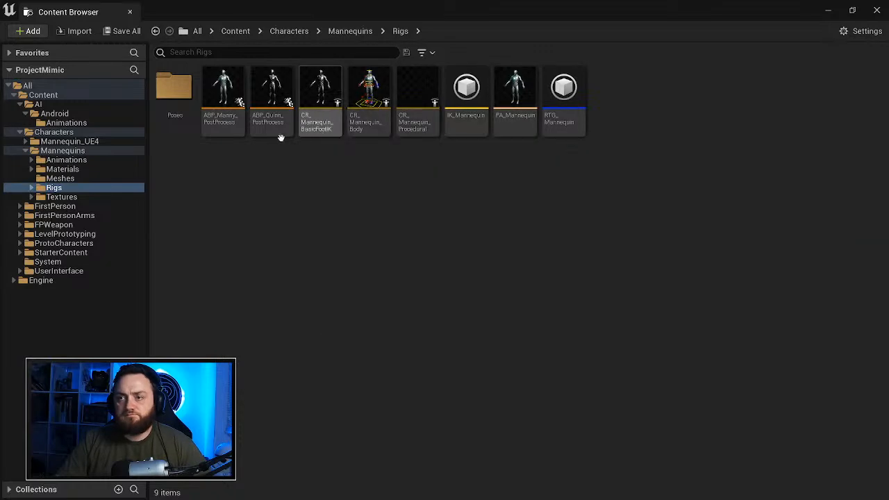
double_click(174, 89)
double_click(188, 103)
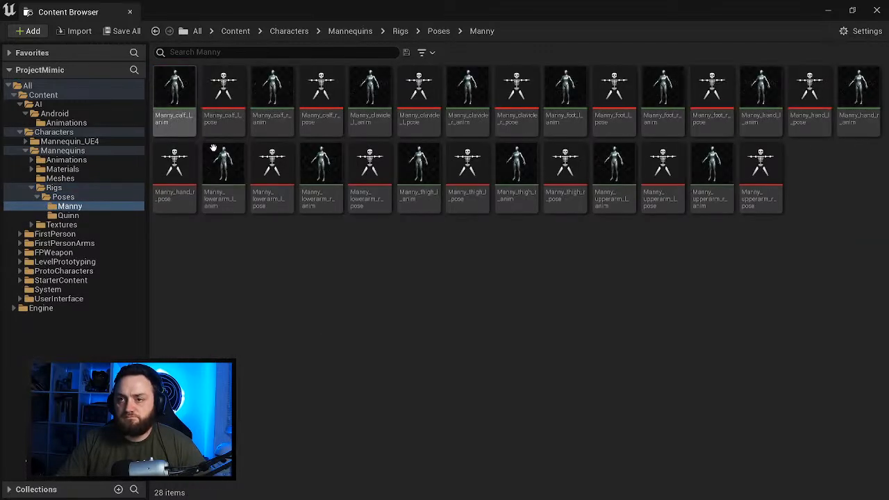
left_click(439, 32)
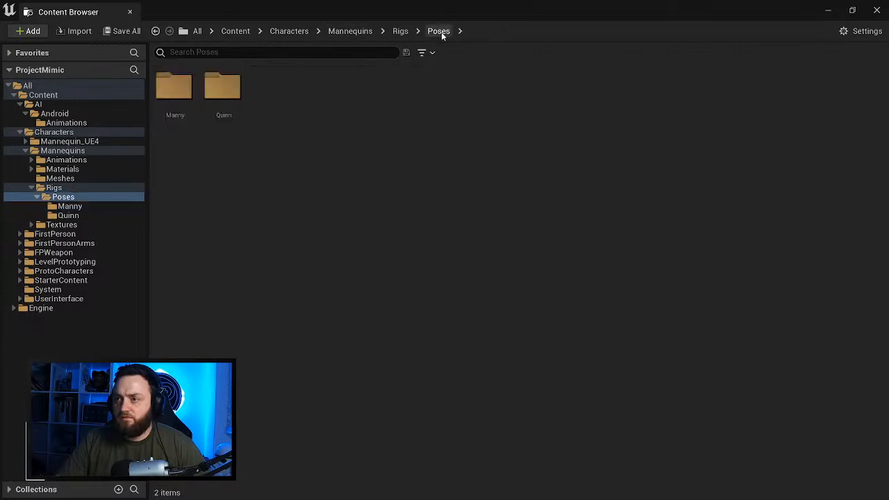
left_click(400, 31)
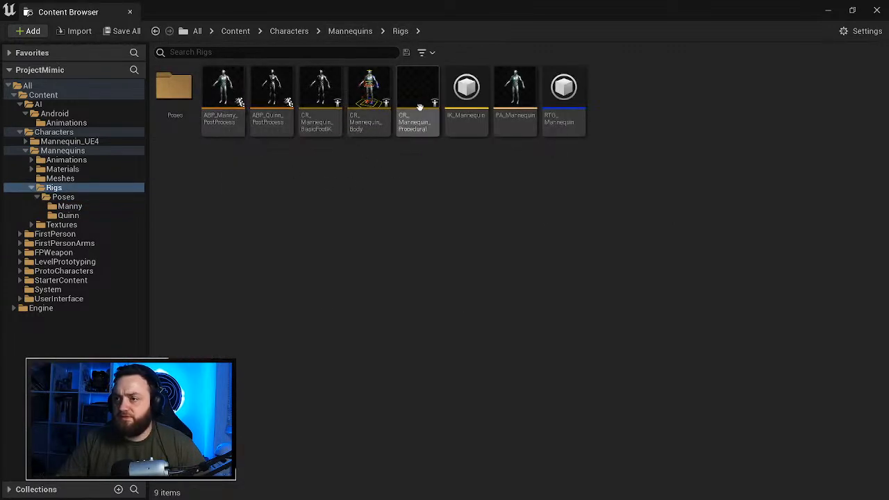
Step: Open PA_Mannequin, switch to its SK_Mannequin skeleton and detach that skeleton editor into its own window
double_click(514, 94)
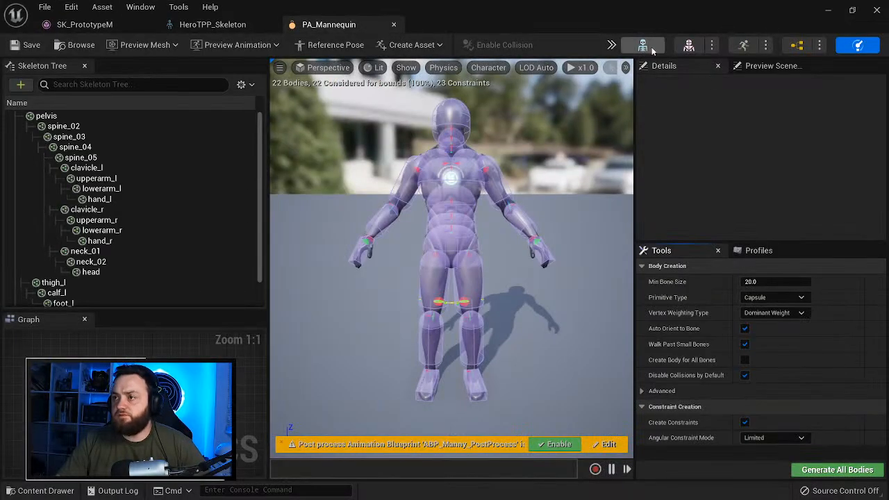
left_click(645, 46)
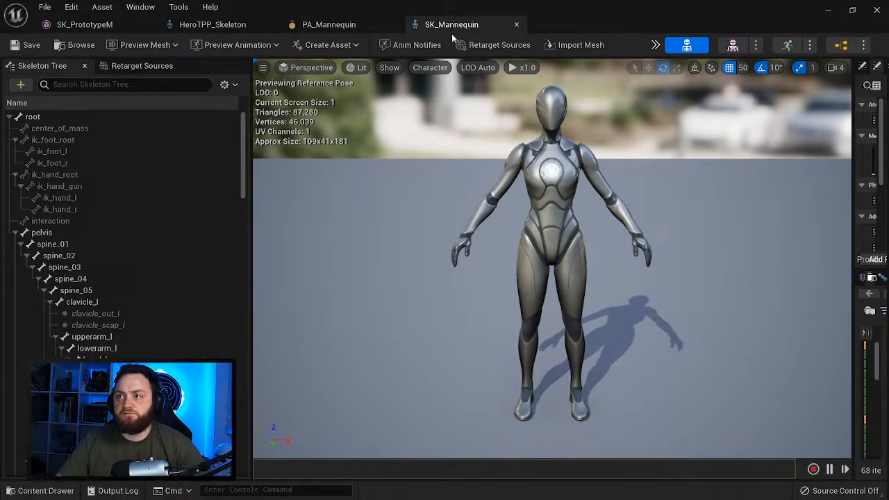
left_click_drag(451, 26, 9, 106)
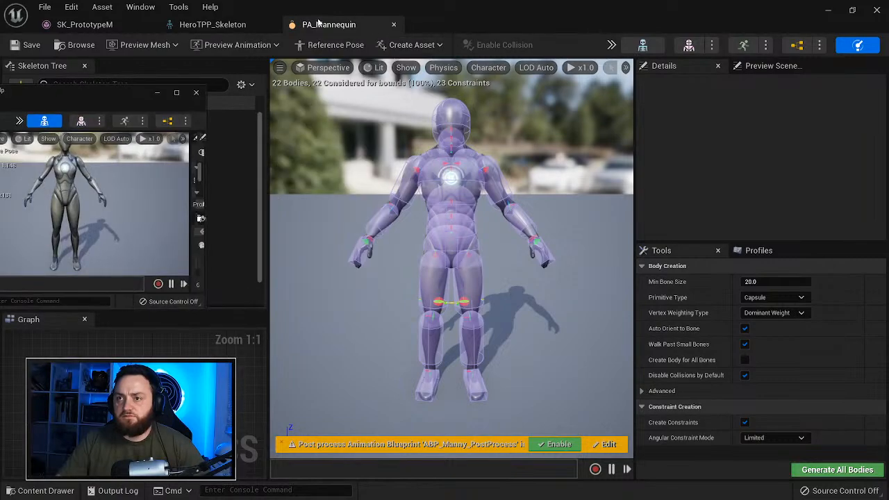
Step: Place the HeroTPP_Skeleton editor side by side with PA_Mannequin and widen the PA_Mannequin viewport
left_click_drag(208, 25, 887, 166)
left_click(241, 104)
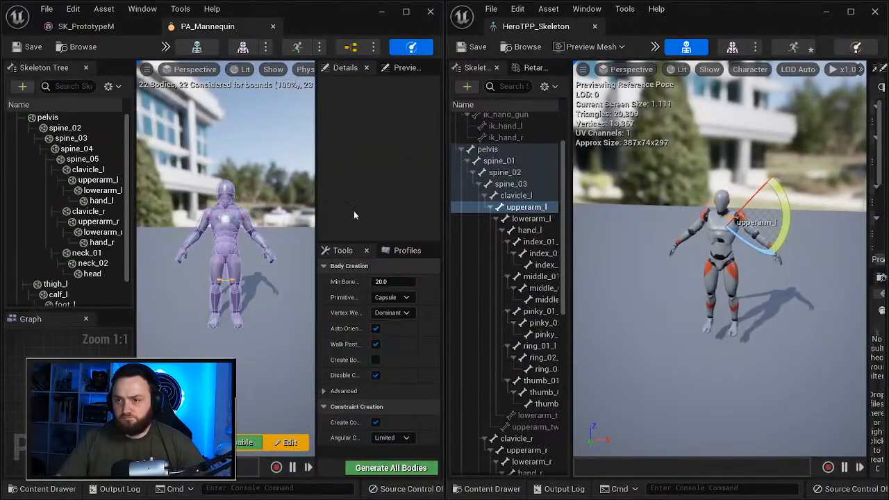
left_click_drag(316, 154, 380, 168)
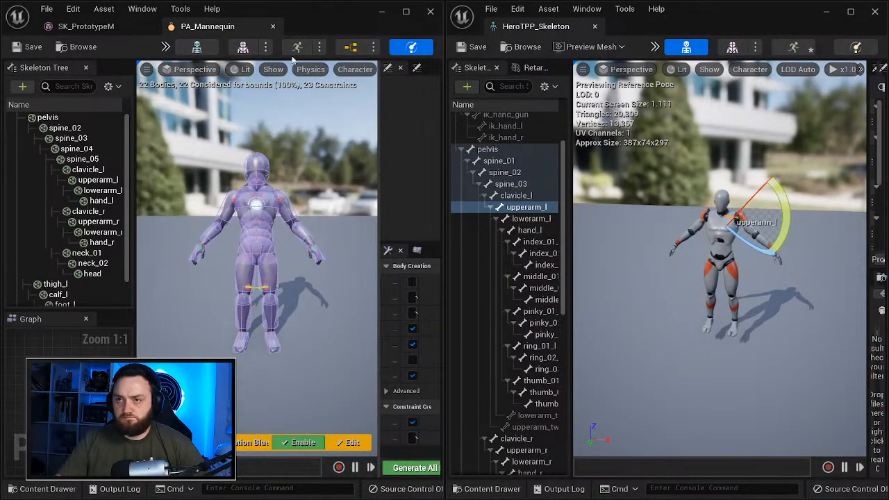
Step: Bring the floating SK_Mannequin skeleton window to the front and move it next to HeroTPP_Skeleton for pose comparison
left_click(196, 47)
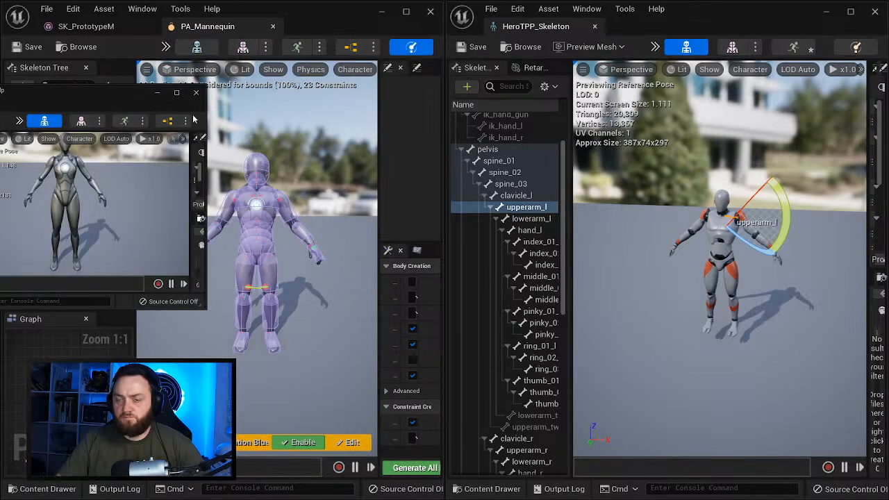
left_click_drag(102, 95, 265, 64)
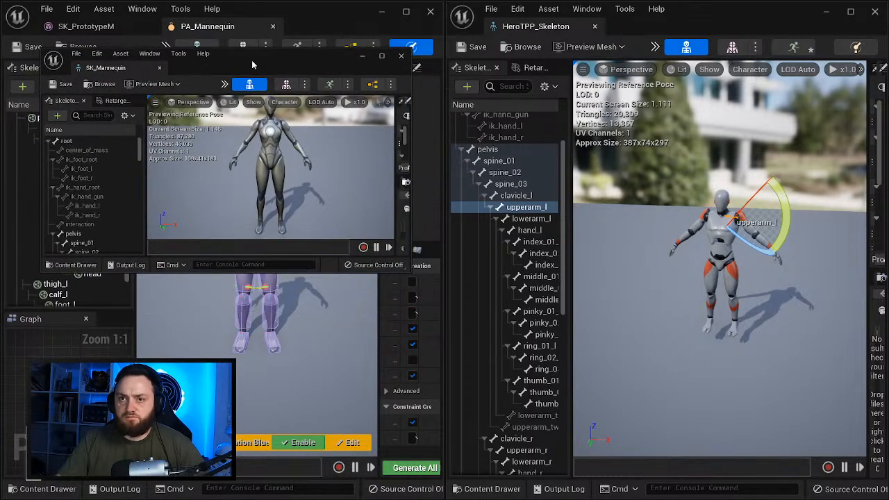
double_click(252, 65)
double_click(597, 27)
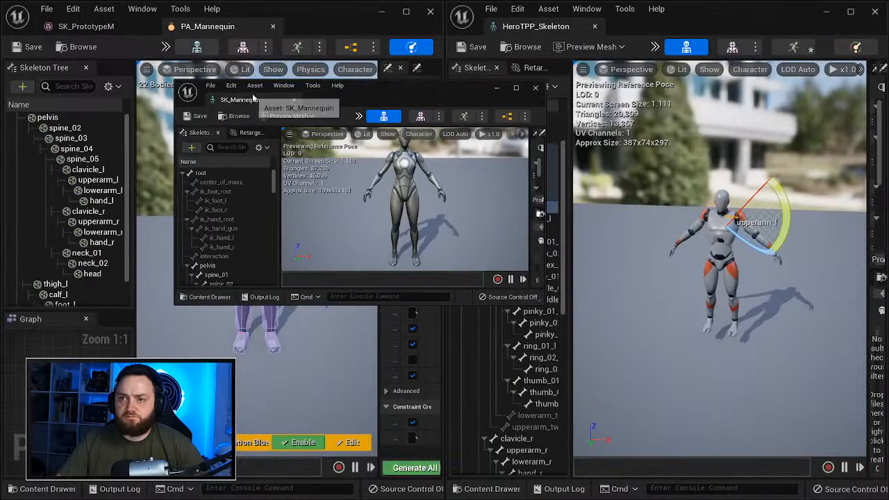
Step: Dock the SK_Mannequin skeleton editor with the PA_Mannequin window so it sits beside HeroTPP_Skeleton for pose comparison
left_click_drag(226, 101, 11, 161)
left_click_drag(603, 229, 594, 245)
left_click_drag(720, 273, 751, 274)
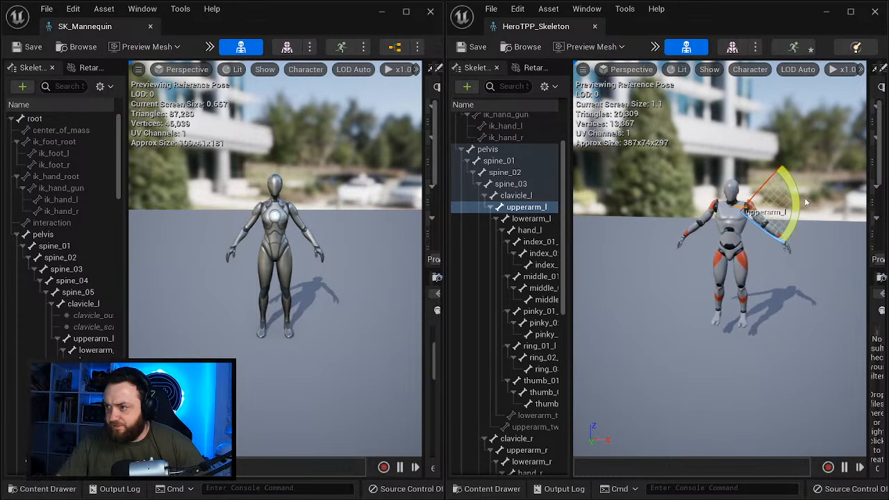
Step: Rotate HeroTPP_Skeleton's upperarm_l and upperarm_r bones slightly downward to match the arm pose of SK_Mannequin
left_click_drag(797, 199, 679, 237)
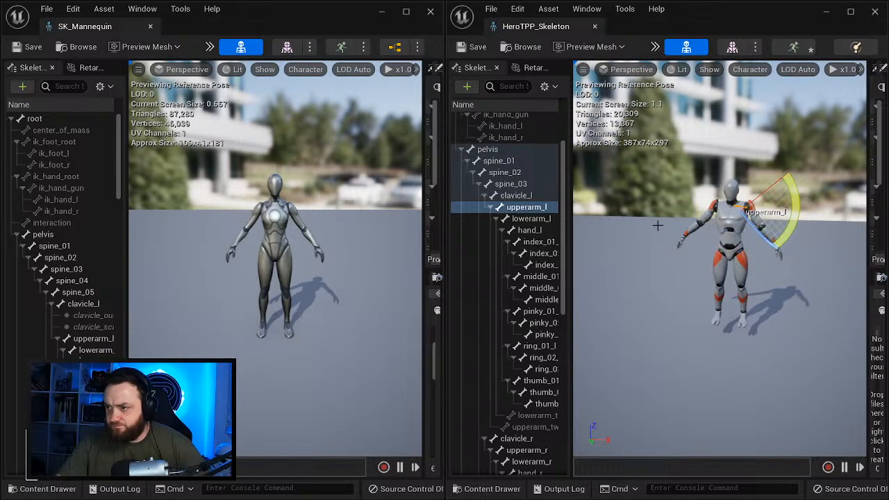
left_click(526, 450)
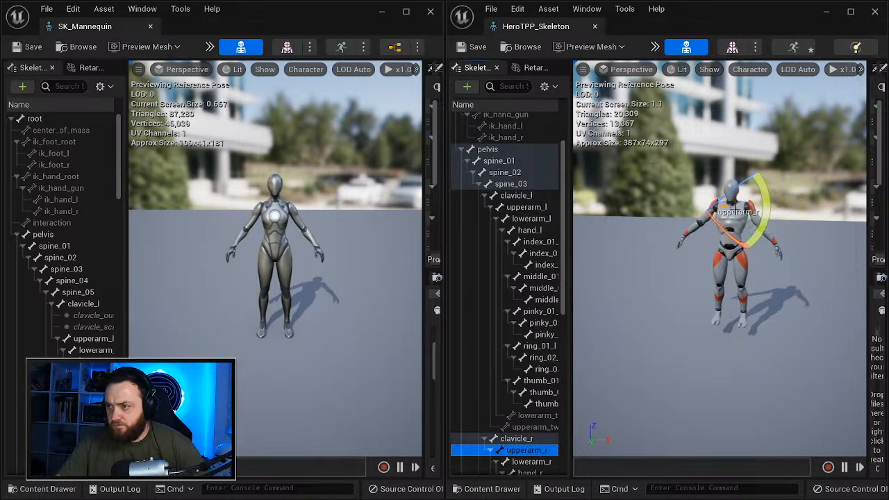
left_click_drag(760, 220, 759, 221)
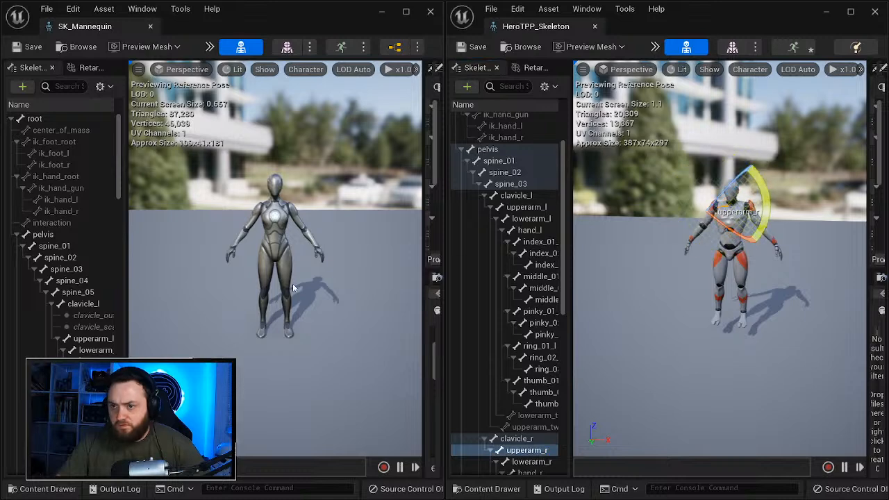
Step: Bend HeroTPP_Skeleton's left forearm forward by rotating the lowerarm_l bone about 30 degrees, using SK_Mannequin's side view as reference
left_click_drag(250, 281, 276, 258)
right_click_drag(747, 256, 607, 268)
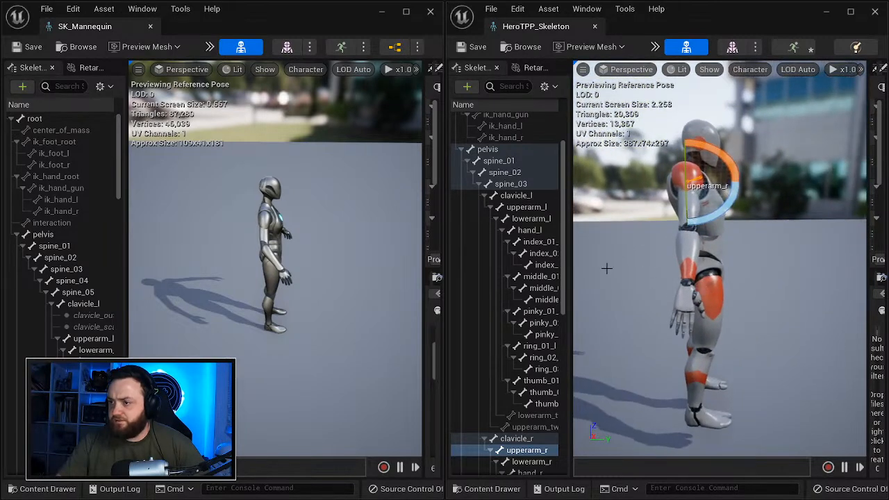
left_click(532, 219)
right_click_drag(765, 283, 785, 271)
key("f")
mouse_move(727, 295)
left_mouse_down()
mouse_move(717, 299)
mouse_move(733, 303)
left_mouse_up()
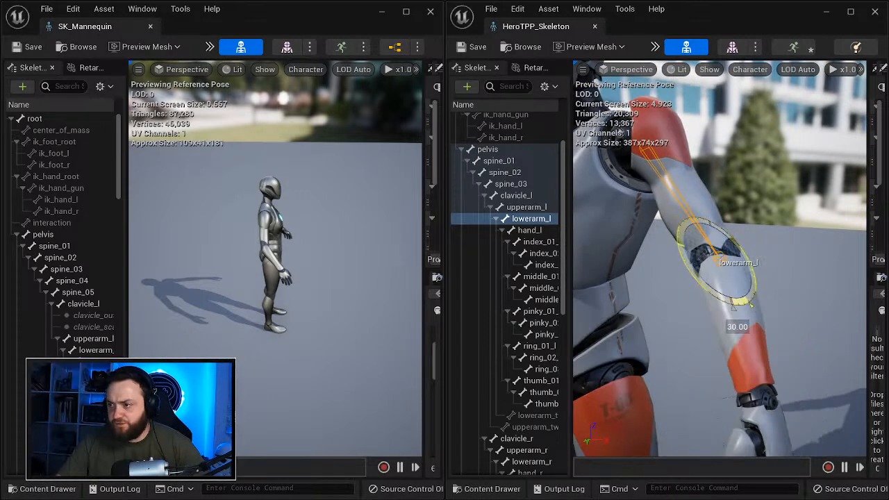
Step: Bend HeroTPP_Skeleton's right forearm forward by rotating the lowerarm_r bone
left_click_drag(750, 357, 701, 340, "alt")
scroll(500, 292, "down", 2)
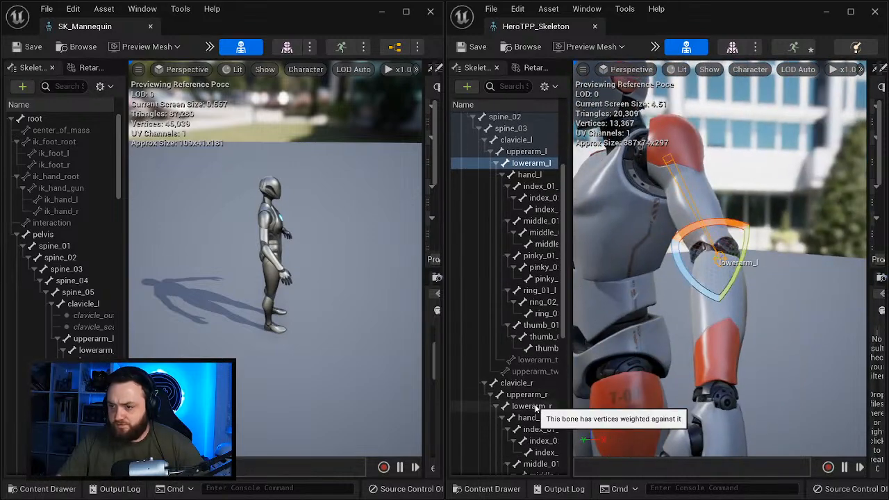
double_click(528, 406)
left_click_drag(717, 369, 660, 366, "alt")
left_click_drag(753, 302, 770, 281)
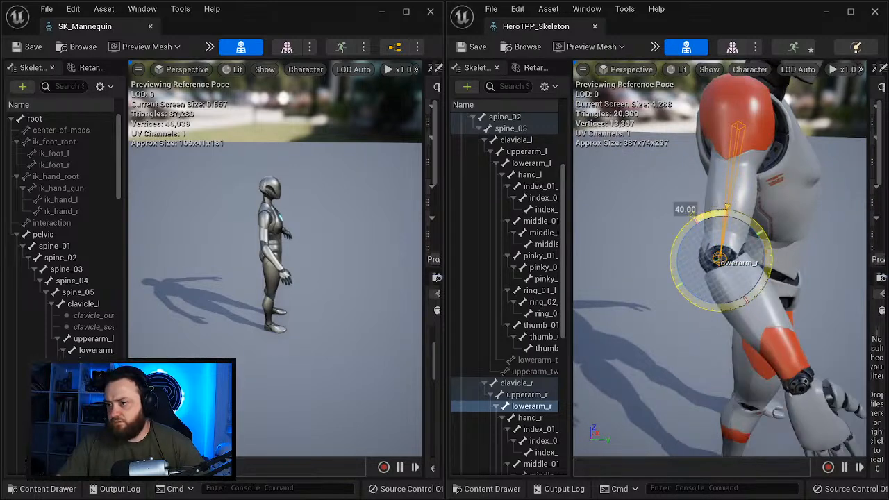
Step: Compare the arm poses of HeroTPP_Skeleton and SK_Mannequin from the front and the side
left_click_drag(788, 328, 722, 375, "alt")
scroll(722, 375, "down", 6)
right_click_drag(722, 292, 746, 250)
left_click_drag(392, 327, 260, 280, "alt")
right_click_drag(825, 334, 768, 278)
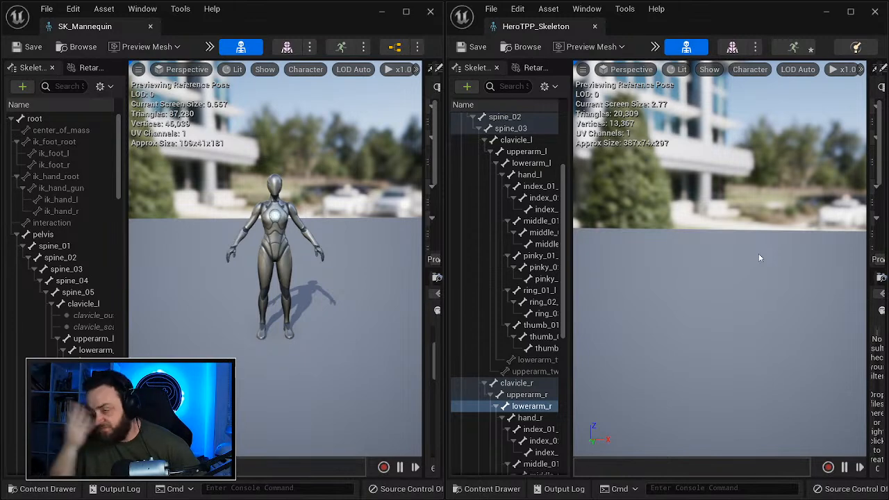
mouse_move(758, 258)
right_mouse_down()
mouse_move(784, 260)
mouse_move(754, 250)
right_mouse_up()
key("s")
key("d")
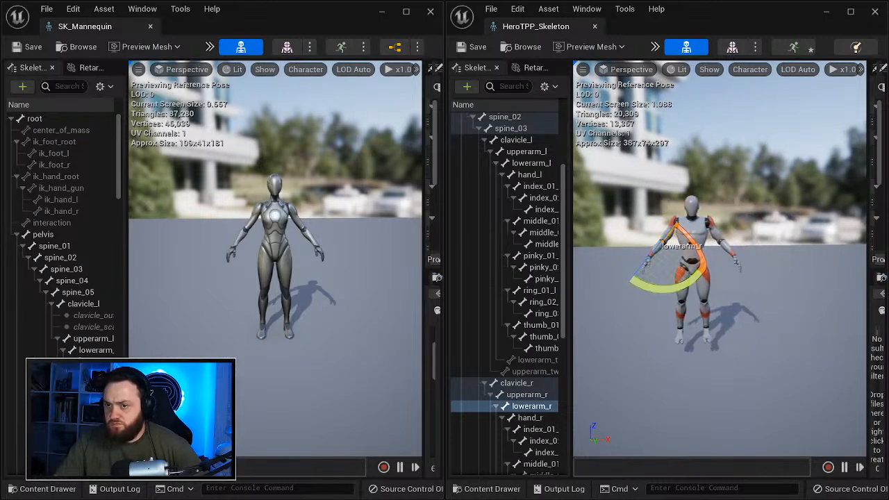
key("f")
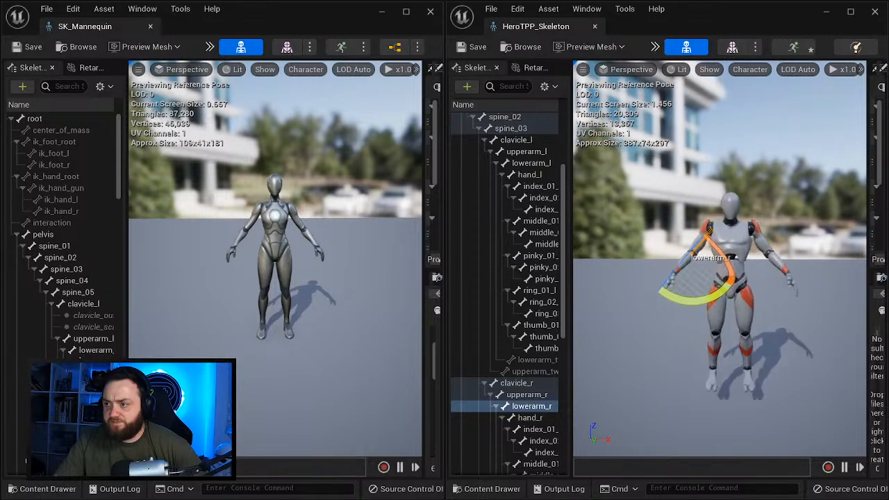
left_click_drag(667, 312, 601, 288)
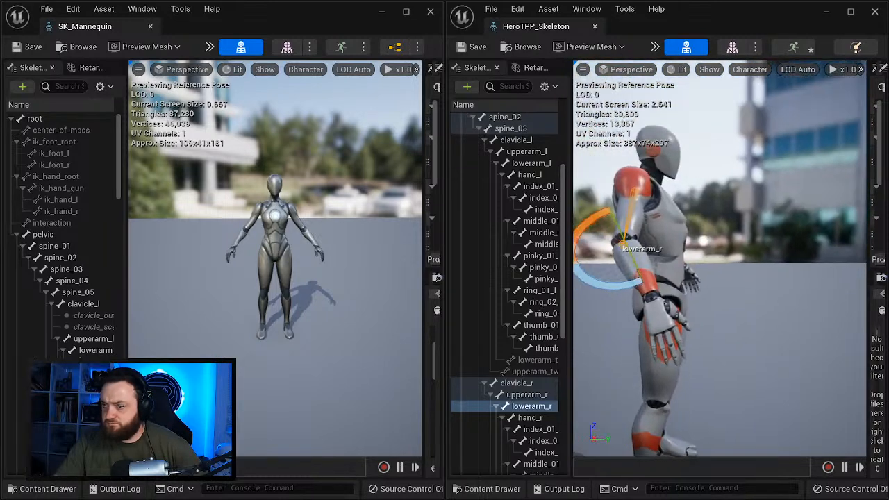
left_click_drag(277, 264, 227, 229)
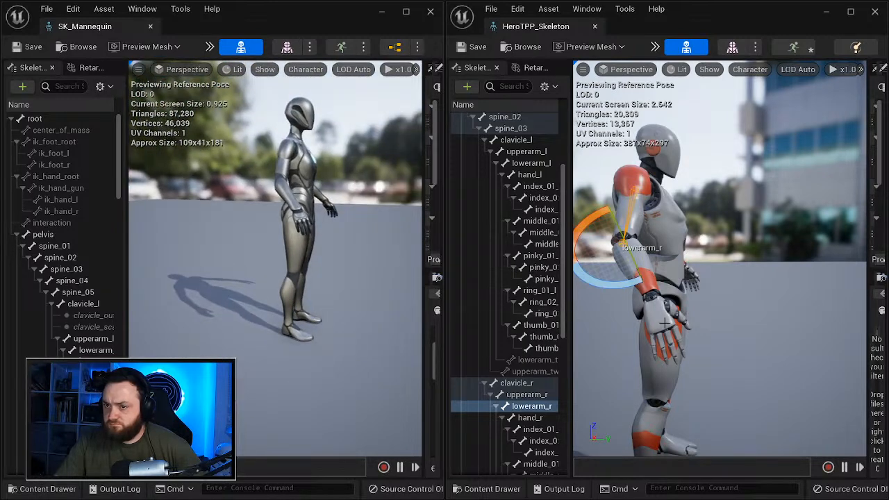
left_click_drag(732, 276, 690, 314)
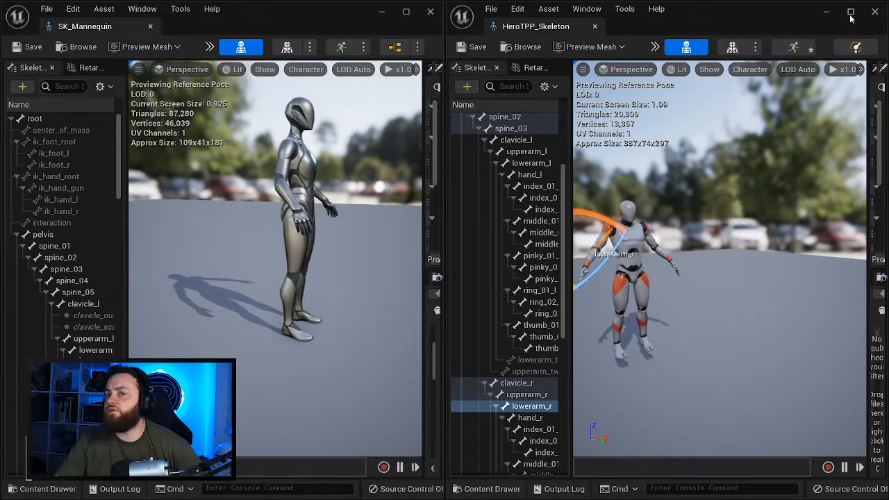
Step: Maximize the HeroTPP_Skeleton editor and set its retarget base pose to the current pose
left_click(850, 12)
left_click(179, 66)
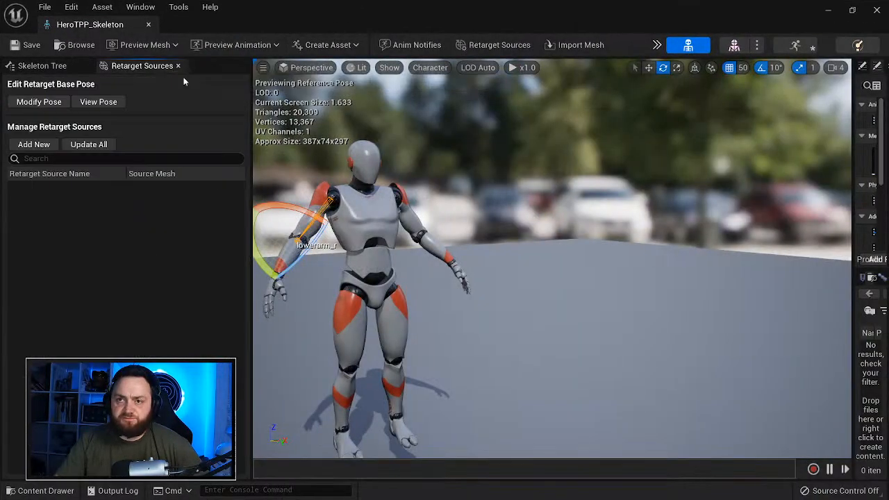
left_click(41, 103)
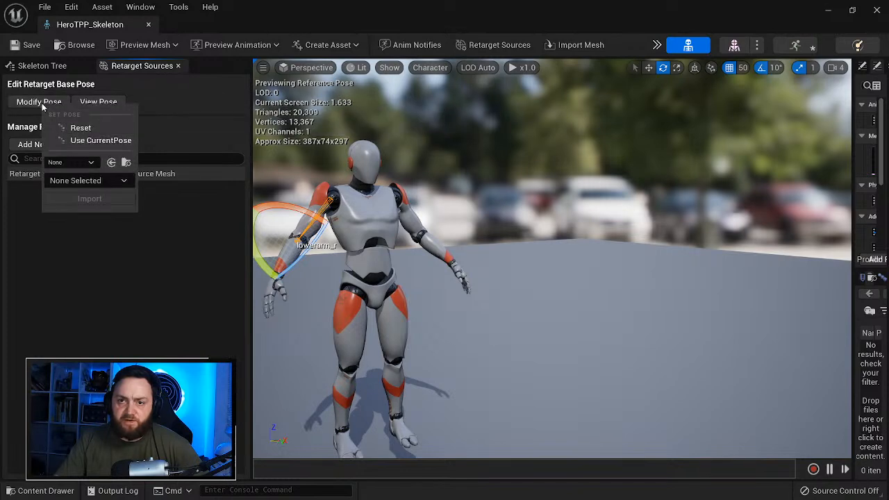
left_click(101, 140)
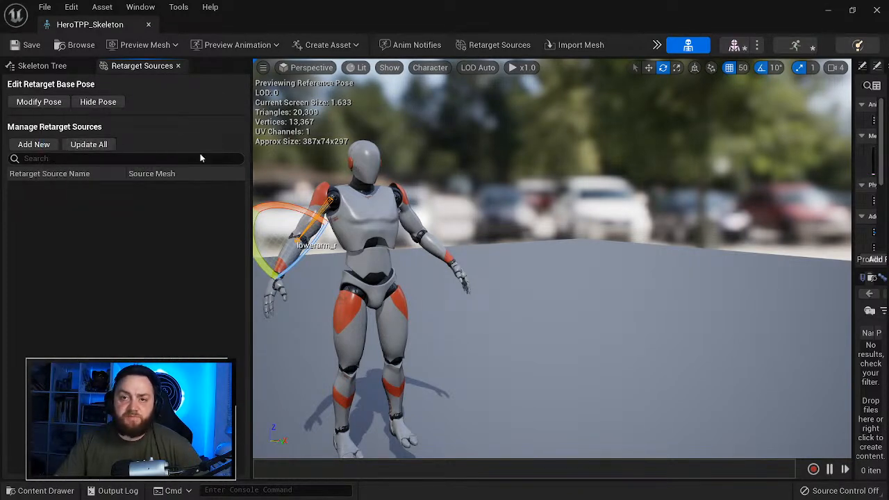
Step: Close the HeroTPP_Skeleton, SK_Mannequin and PA_Mannequin editor windows
left_click(876, 11)
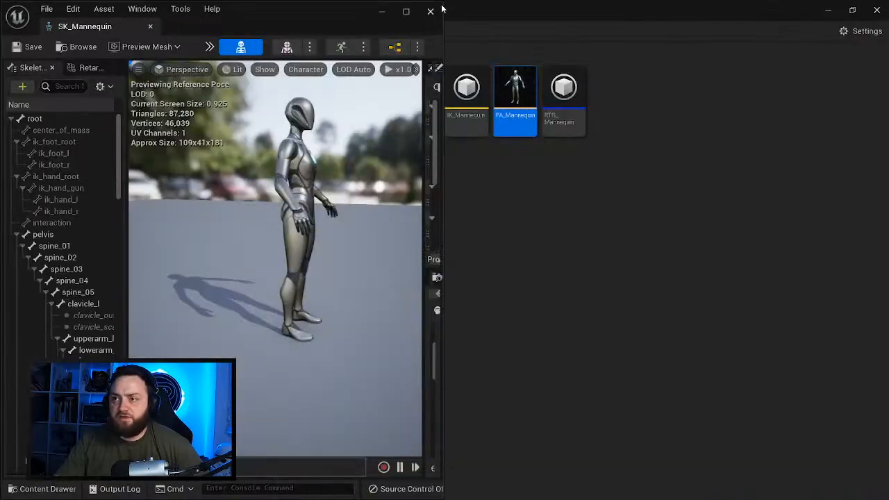
left_click(431, 11)
left_click(430, 12)
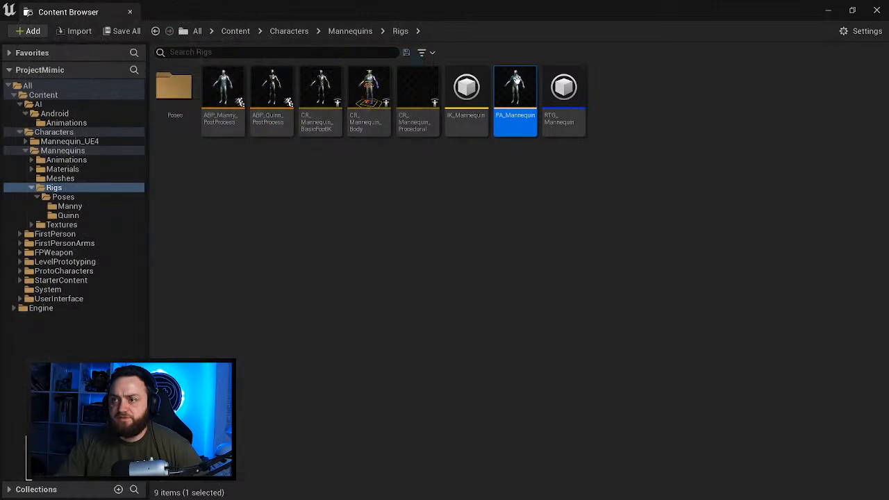
Step: Go to the Content/Characters/Mannequins/Animations/Manny folder
left_click(322, 161)
left_click(236, 31)
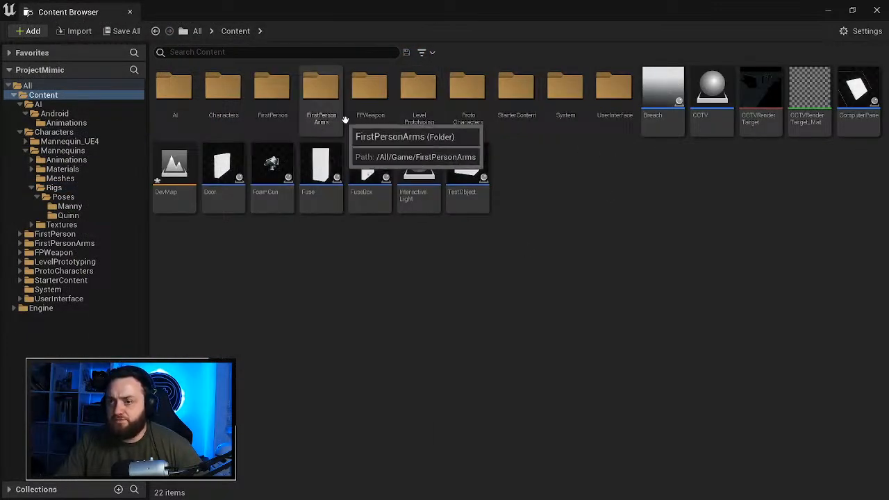
double_click(204, 89)
double_click(229, 101)
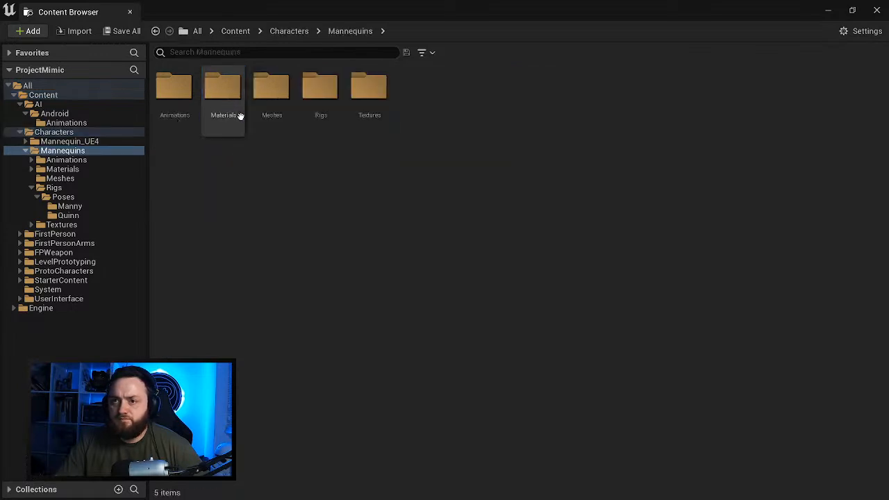
double_click(188, 85)
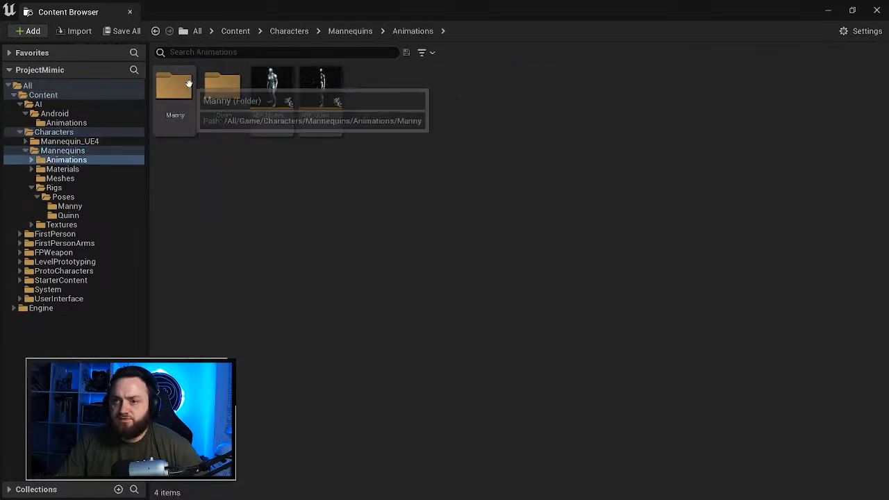
double_click(173, 88)
Step: Select the seven animations from MM_Fall_Loop through MM_Walk_InPlace and start Duplicate and Retarget Animation Assets for them
left_click(223, 94)
left_click(527, 109, "shift")
right_click(225, 90)
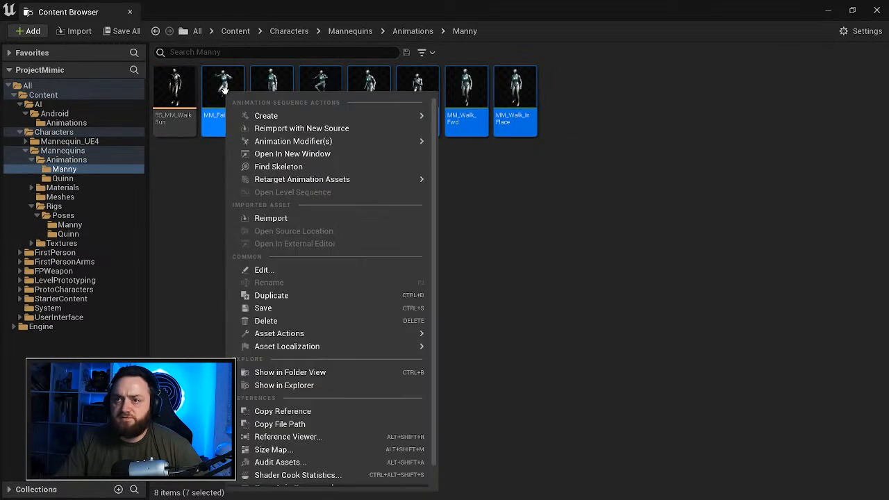
mouse_move(410, 179)
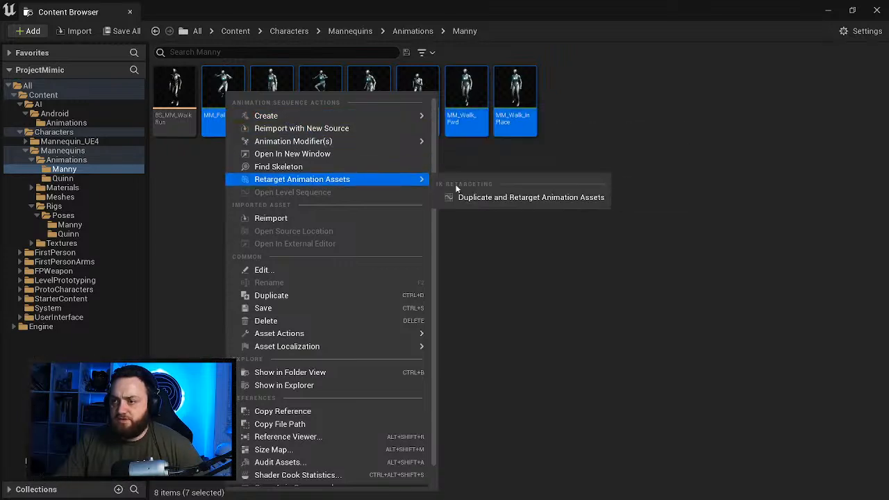
left_click(466, 196)
Step: Set the IK Retargeter to RTG_UE5Manny_UE4Manny and the target skeletal mesh to SK_PrototypeM
left_click(653, 170)
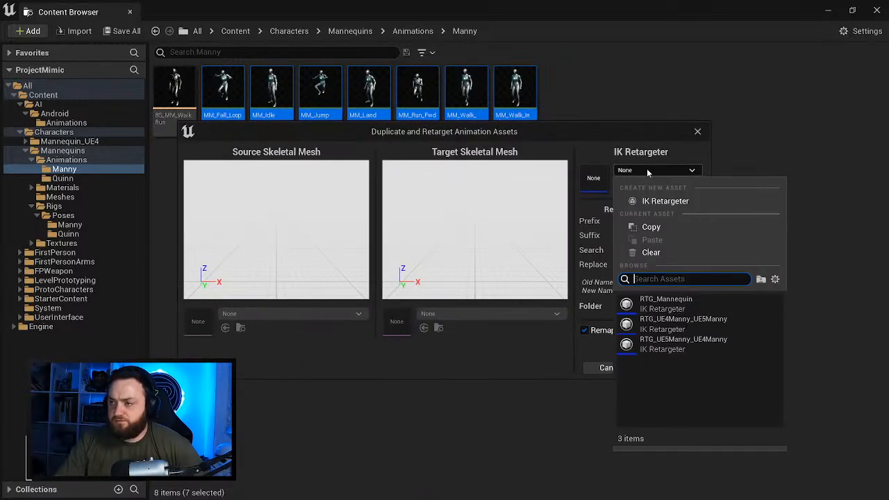
left_click(671, 342)
left_click(457, 313)
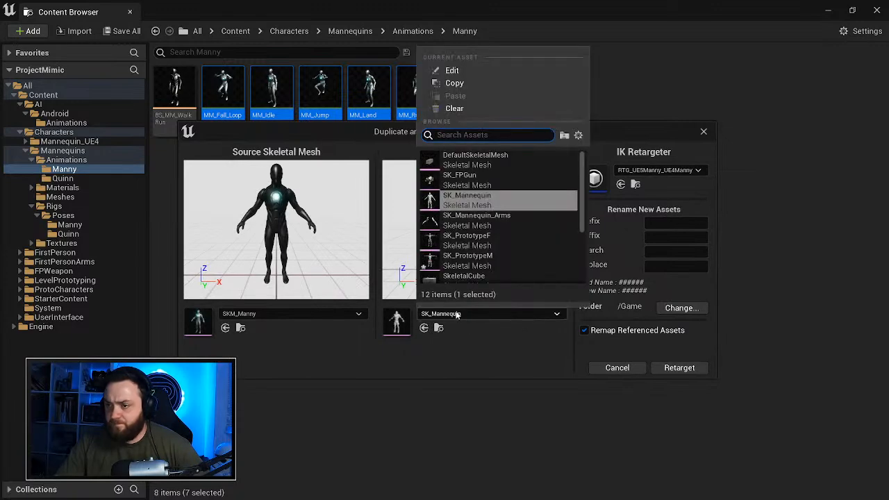
left_click(479, 258)
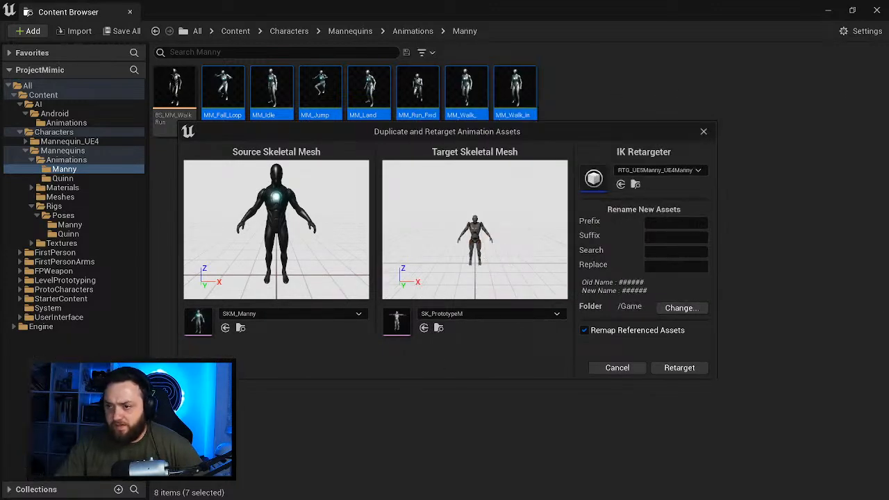
Step: Set the export folder to /Game/AI/Android/Animations and retarget the selected animations
left_click(681, 308)
left_click(338, 196)
left_click(351, 205)
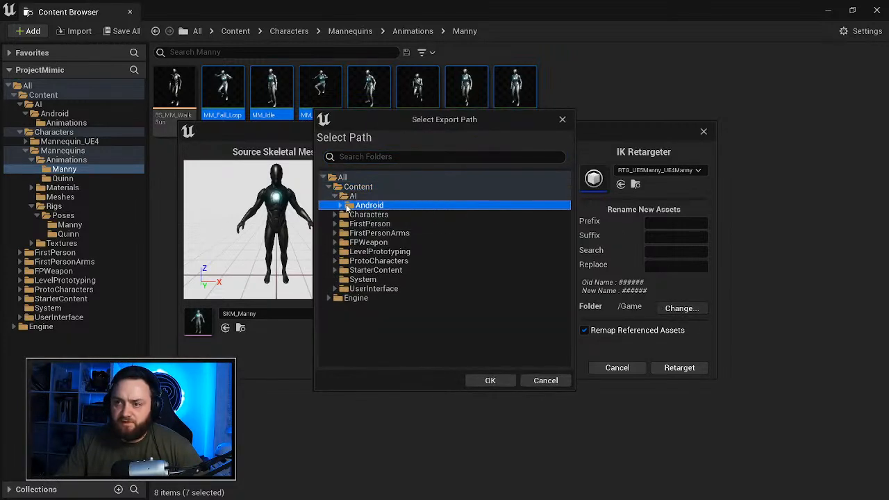
left_click(342, 206)
left_click(368, 215)
left_click(491, 381)
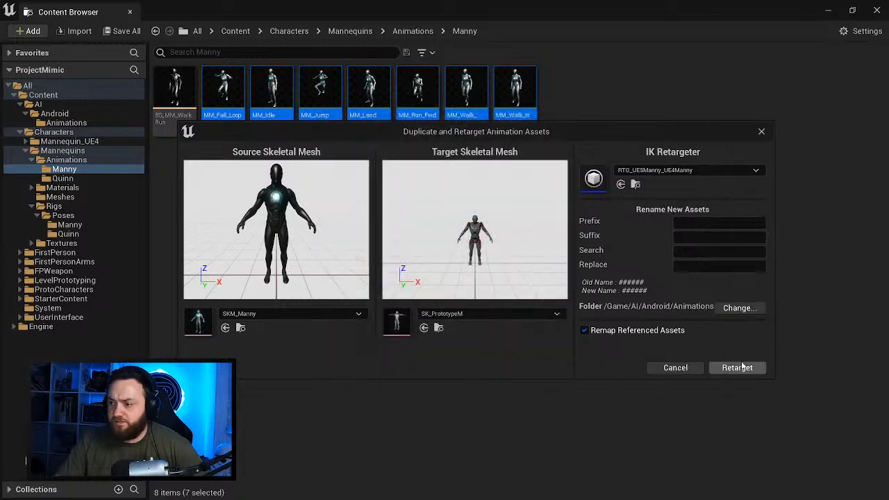
left_click(737, 368)
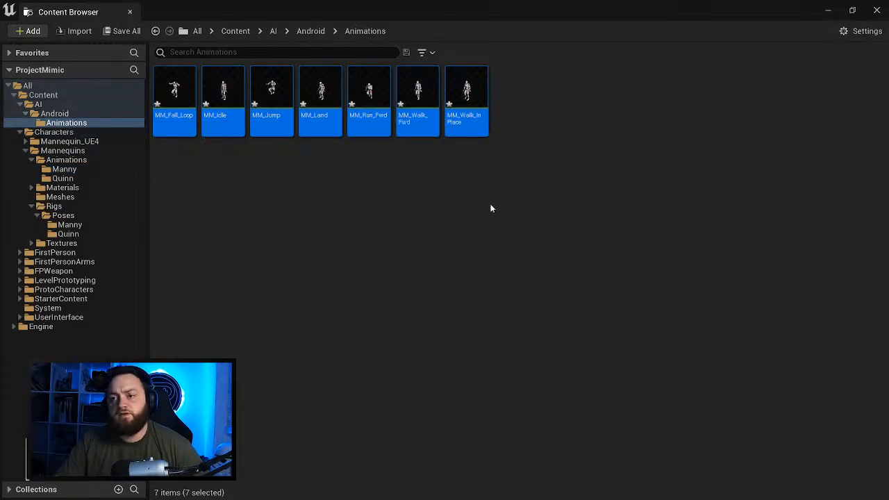
Step: Preview the retargeted MM_Run_Fwd and MM_Walk_Fwd animations from the Android Animations folder and check the character's motion
left_click(378, 102)
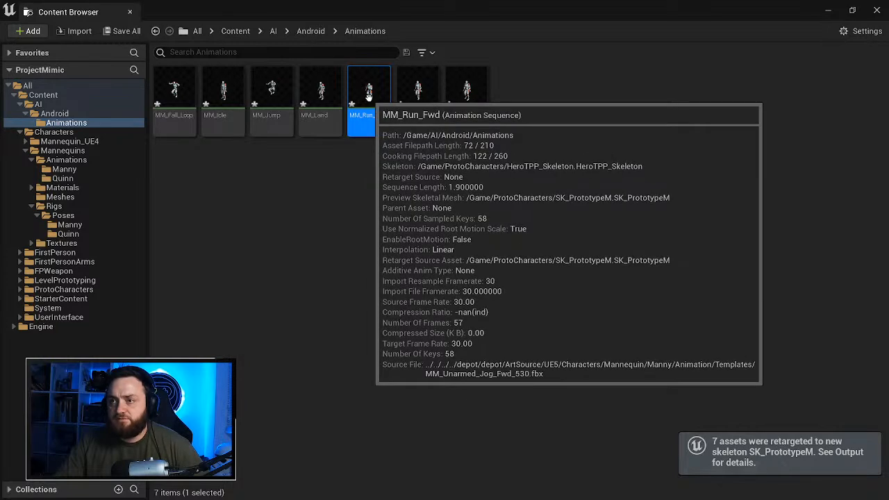
left_click(828, 10)
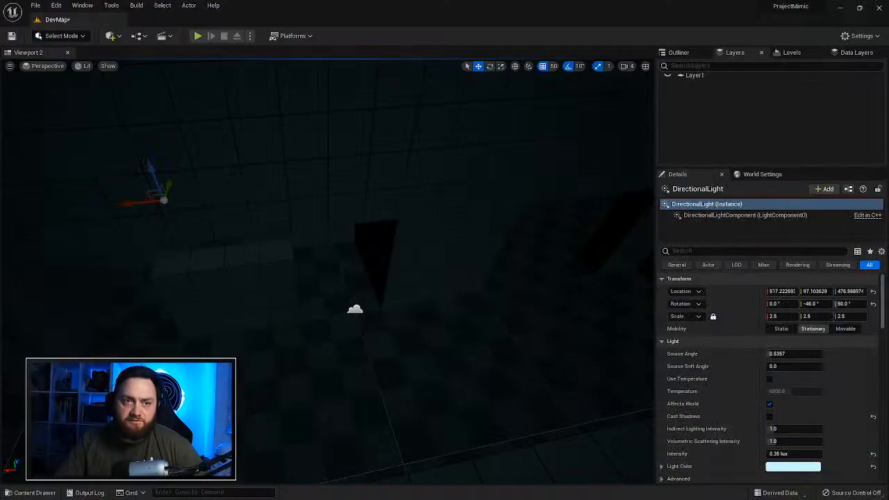
left_click_drag(234, 0, 237, 2)
left_click_drag(365, 199, 417, 201, "alt")
scroll(407, 173, "up", 8)
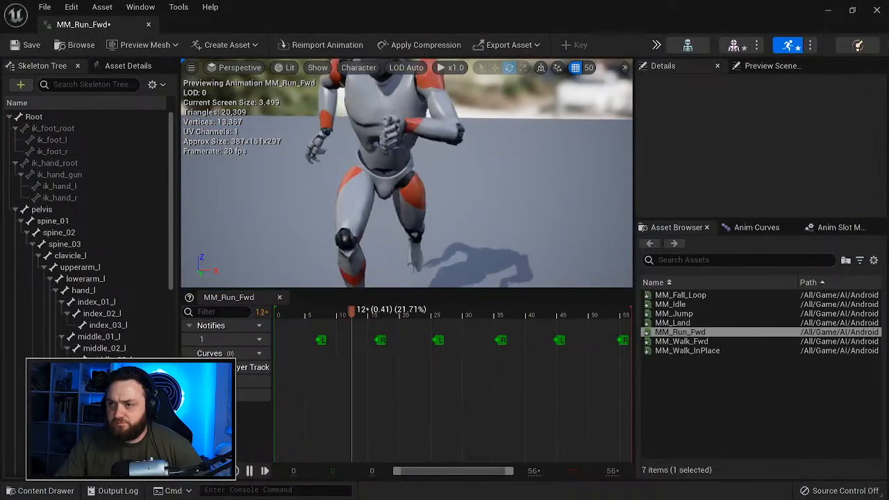
scroll(406, 174, "down", 6)
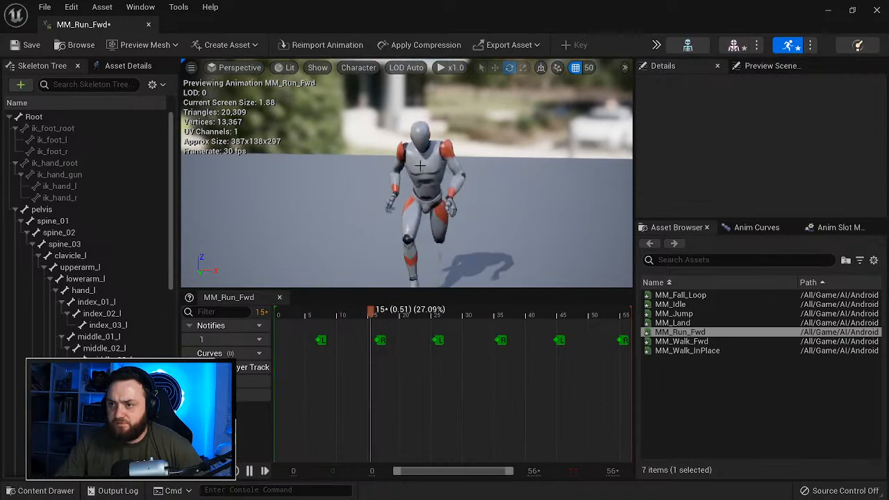
left_click(704, 341)
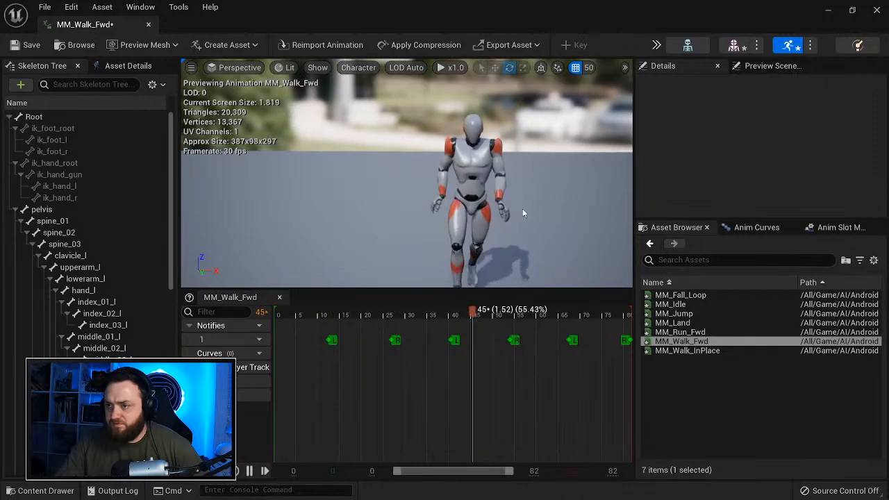
Step: Preview the retargeted MM_Walk_InPlace and MM_Idle animations, check the character's pose up close, and close the animation editor
left_click(695, 350)
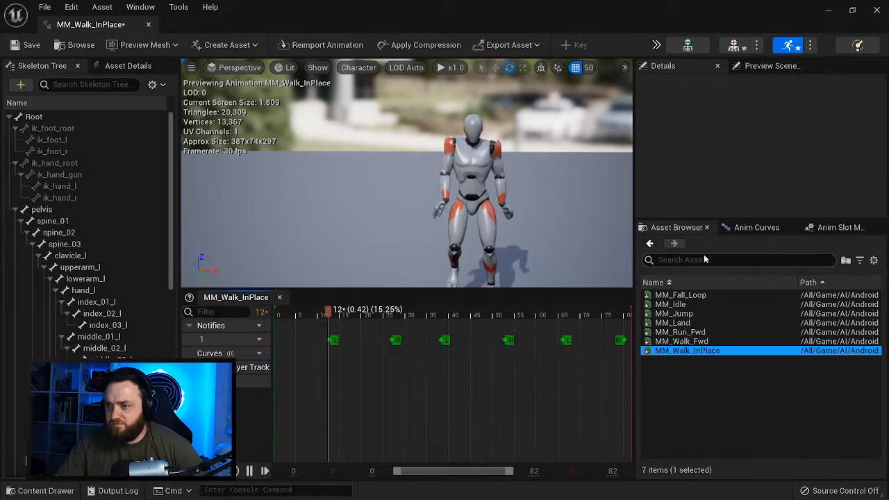
left_click(698, 304)
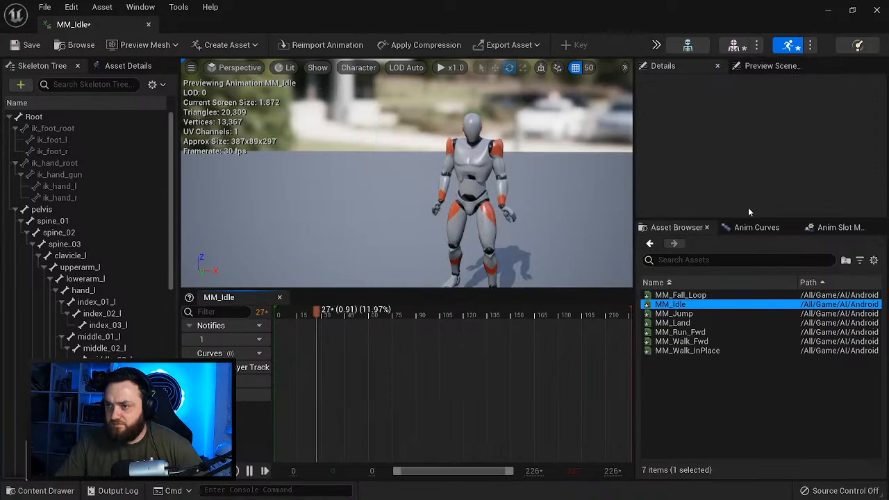
left_click_drag(597, 209, 486, 215)
right_click_drag(486, 215, 444, 281)
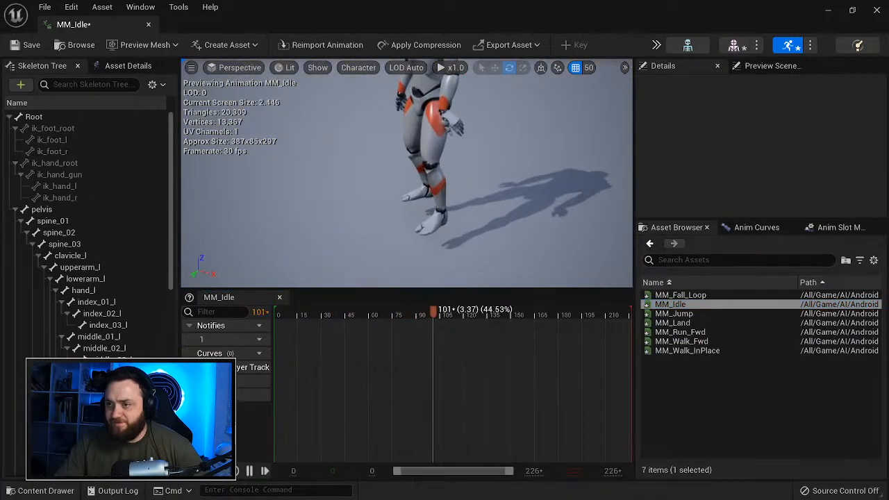
left_click(878, 10)
Step: Open HeroTPP_Skeleton from the ProtoCharacters folder and display its retarget base pose to examine the arms and hands
left_click(31, 493)
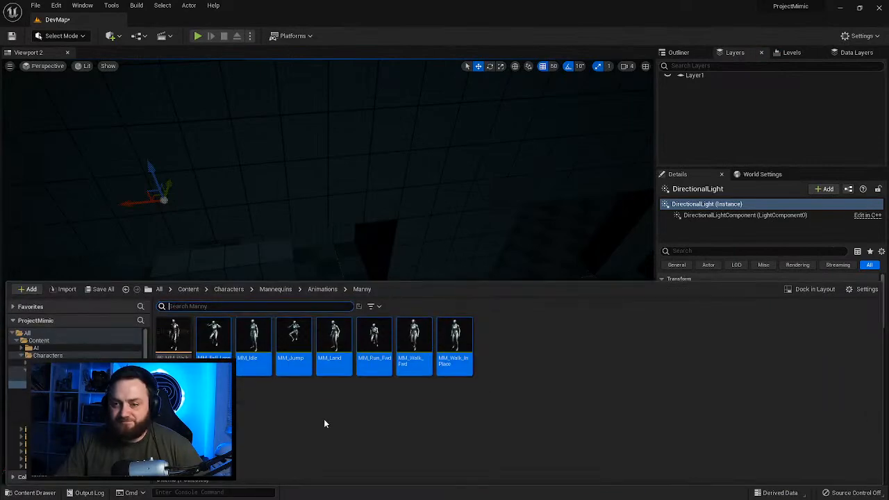
left_click(222, 290)
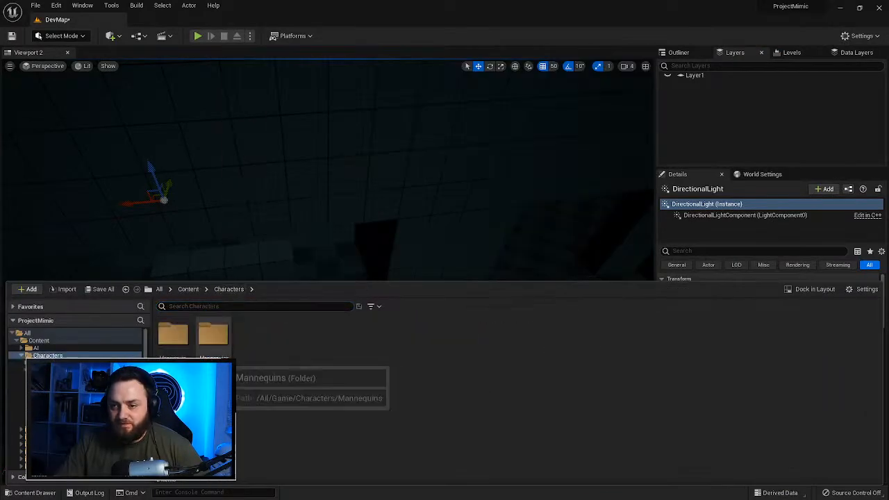
left_click(187, 289)
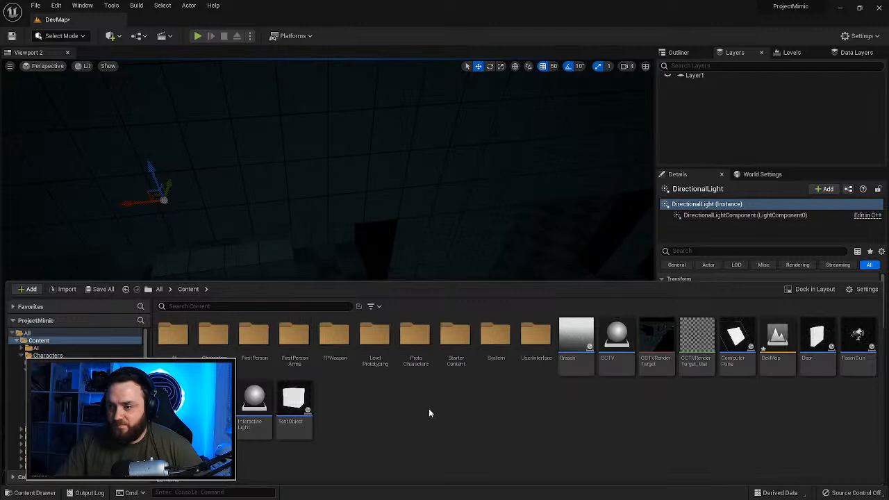
double_click(416, 336)
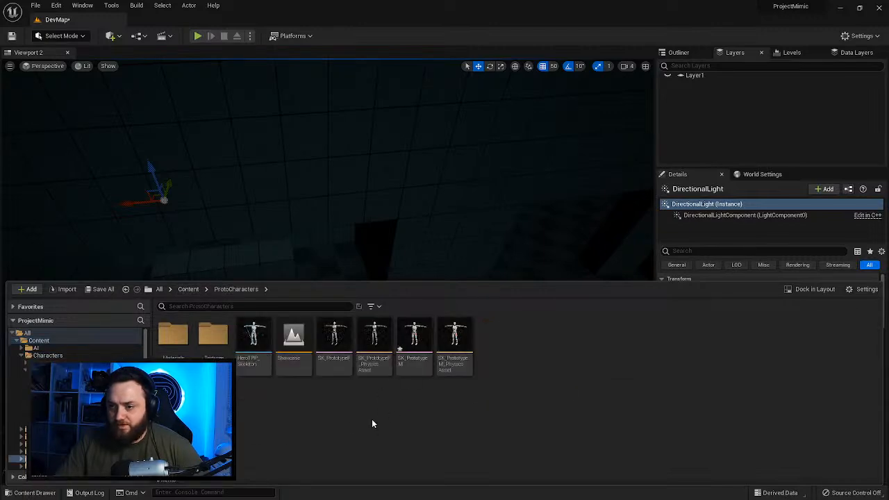
double_click(252, 338)
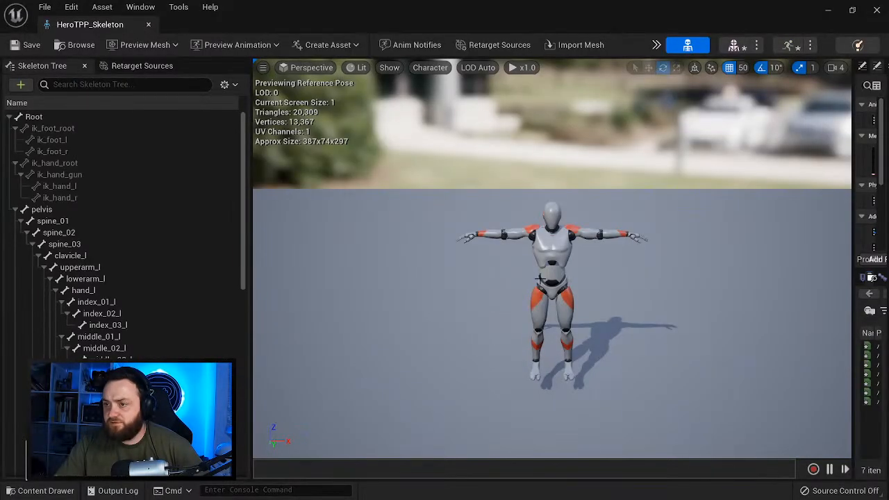
left_click(143, 65)
left_click(98, 101)
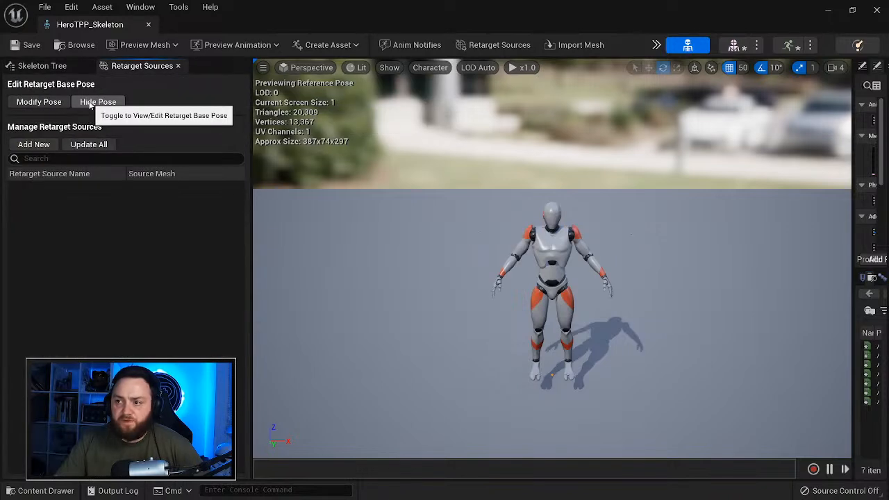
scroll(516, 288, "up", 3)
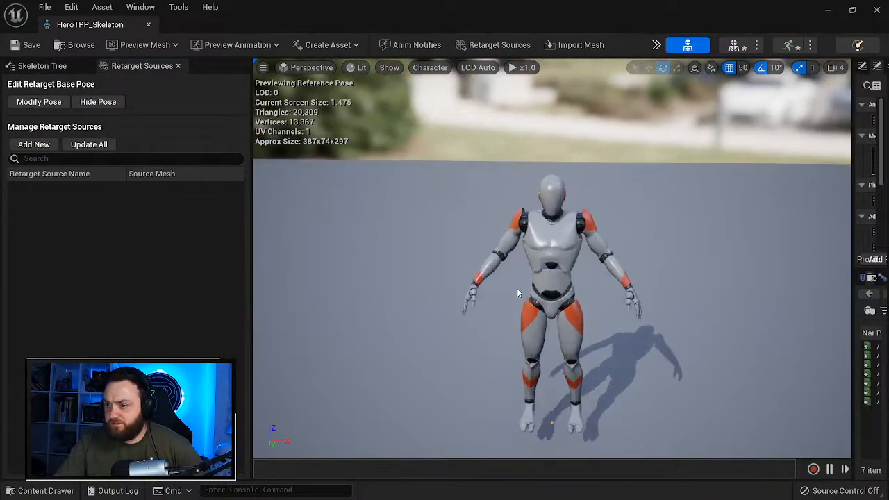
left_click_drag(492, 300, 403, 303)
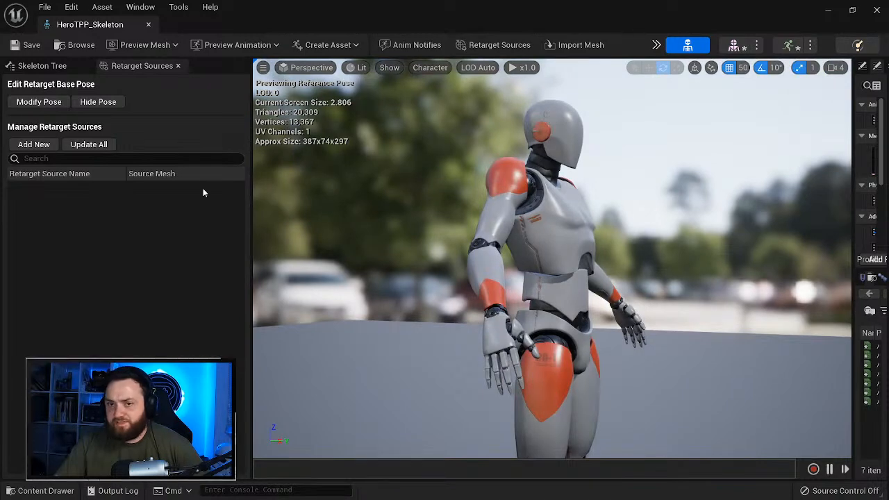
Step: Rotate the hand_l bone slightly so the character's left hand angles inward toward the body
left_click(42, 66)
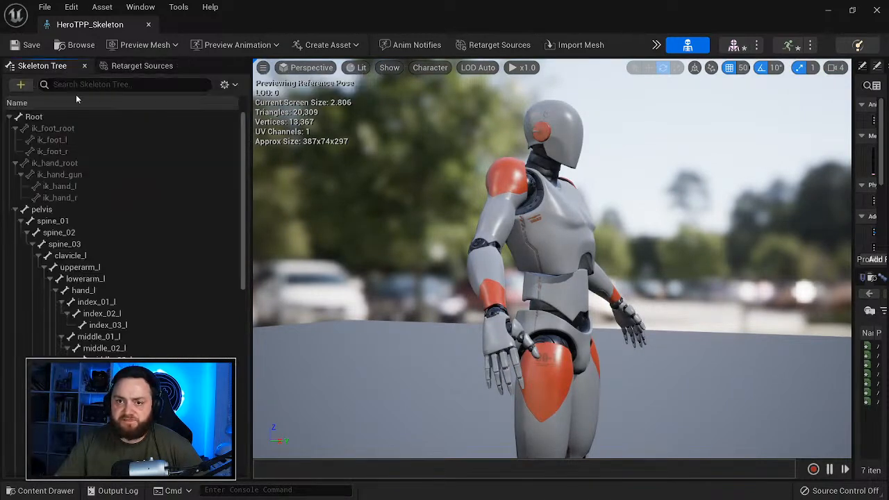
left_click(82, 291)
left_click_drag(444, 334, 726, 342)
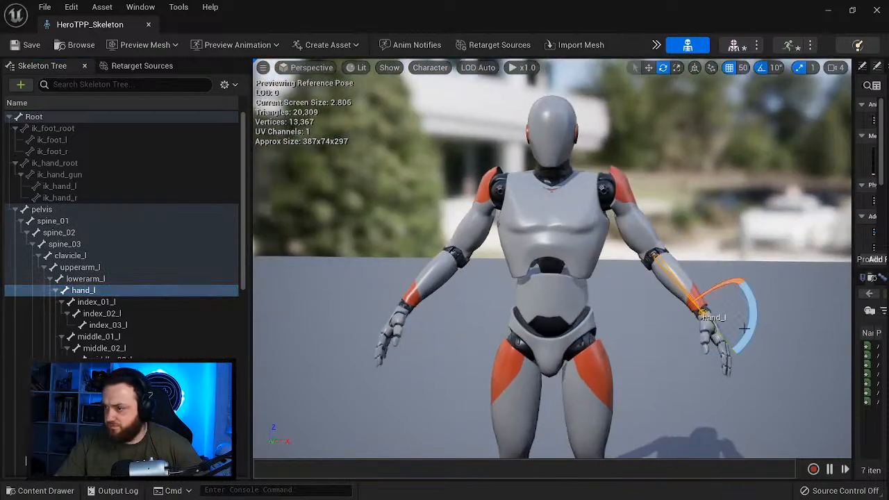
left_click_drag(753, 300, 733, 358)
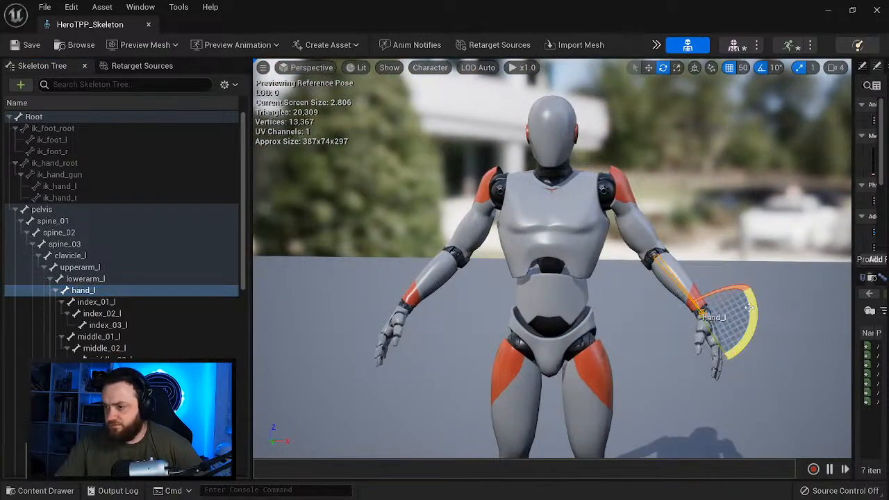
left_click_drag(711, 328, 729, 368)
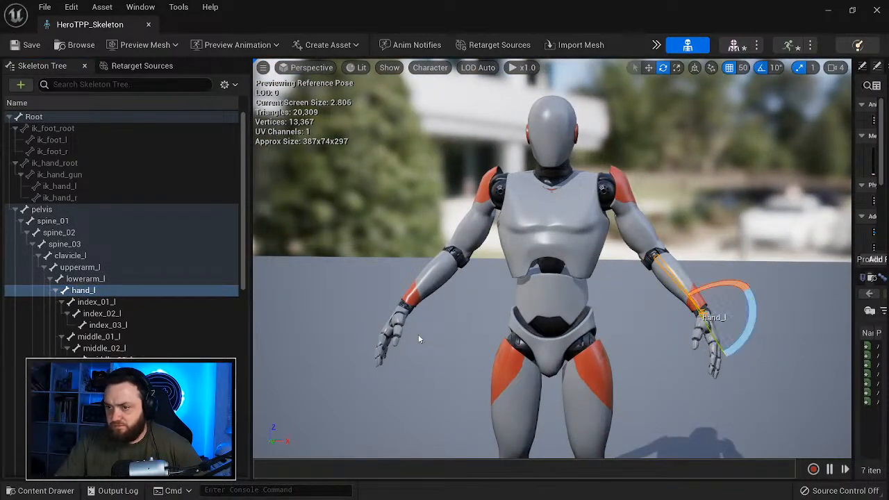
Step: Rotate the hand_r bone slightly to adjust the character's right hand to match the left one
left_click(404, 309)
scroll(111, 379, "down", 8)
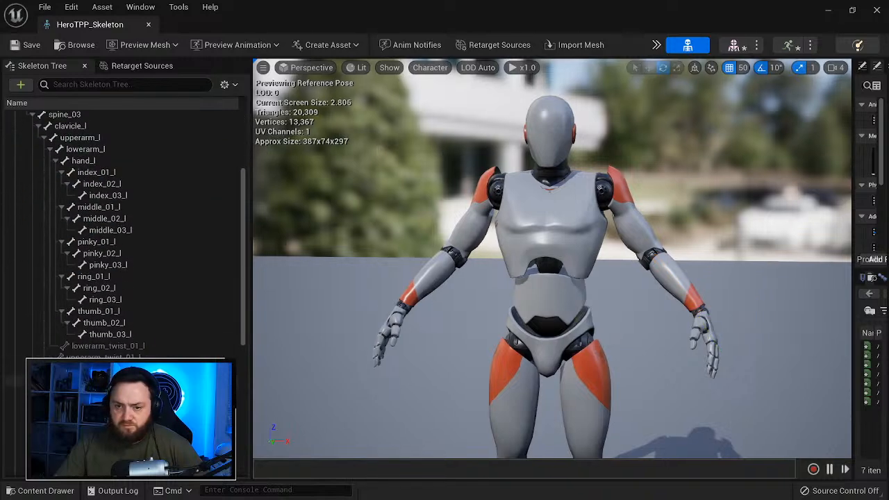
left_click(103, 350)
left_click_drag(538, 362, 657, 361, "alt")
left_click_drag(496, 355, 509, 341)
left_click_drag(452, 329, 457, 340)
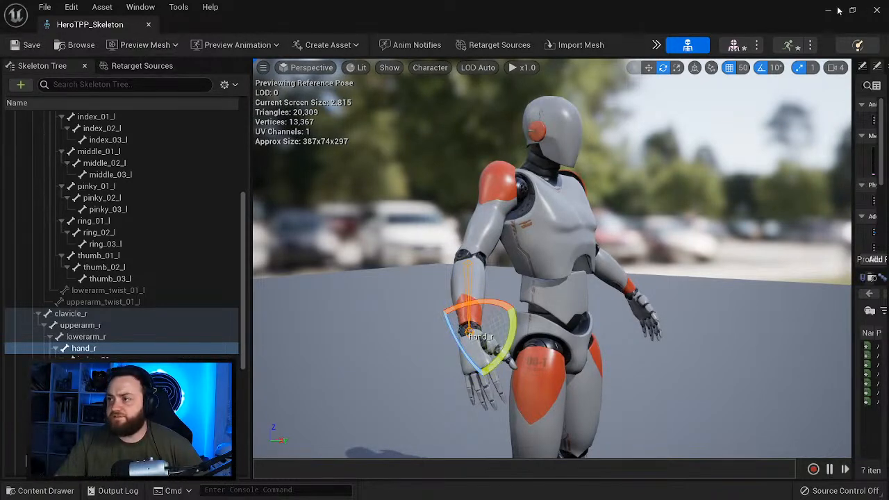
Step: Modify the skeleton's retarget base pose using the adjusted hand pose and return to the level editor
left_click(141, 65)
left_click(38, 102)
left_click(84, 139)
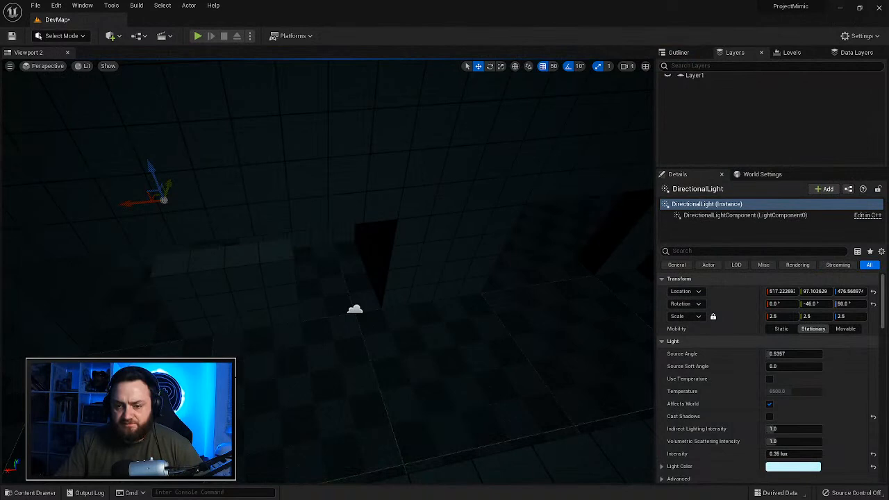
Step: Look through the Characters/Mannequins/Rigs folder for the UE5-to-UE4 Manny retargeter
key("ctrl+space")
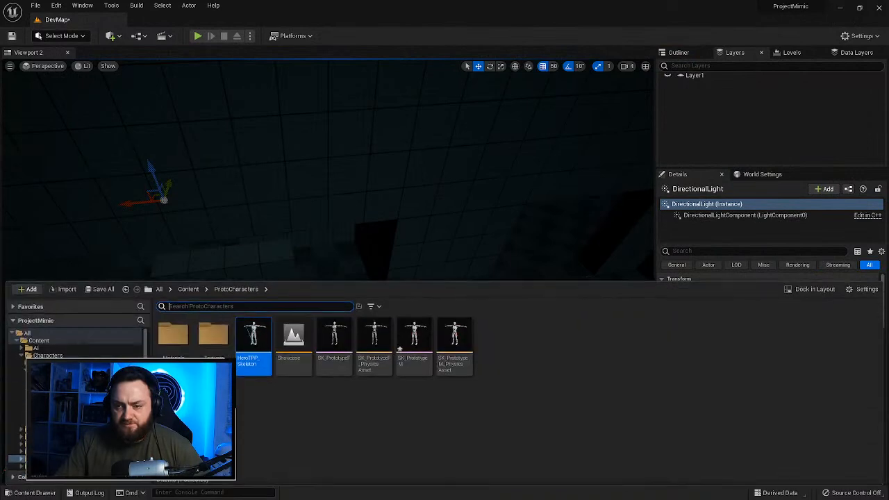
left_click(188, 289)
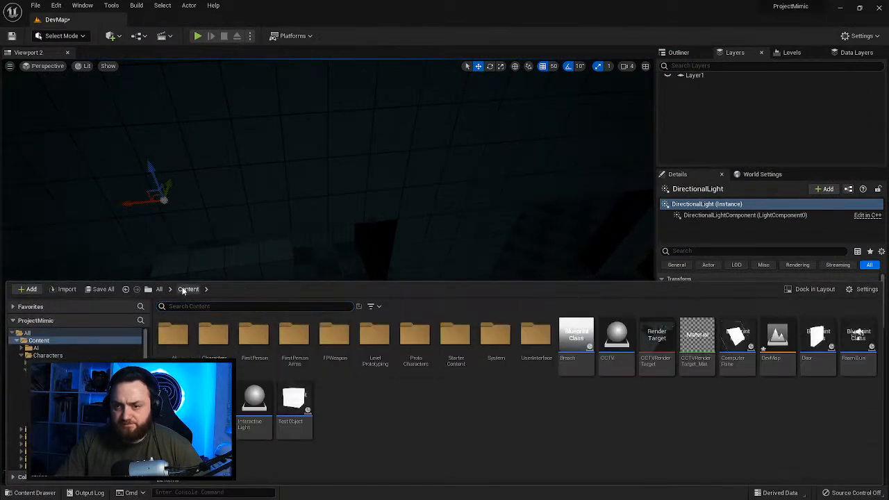
double_click(213, 339)
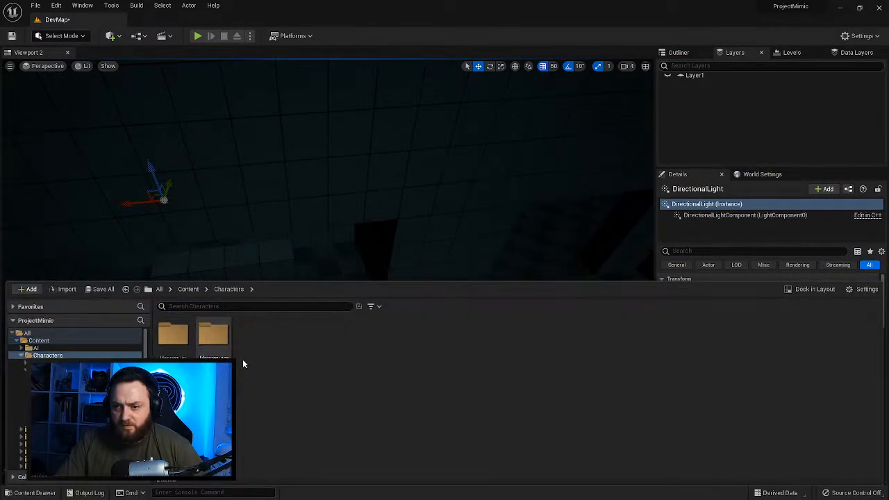
double_click(213, 336)
double_click(294, 368)
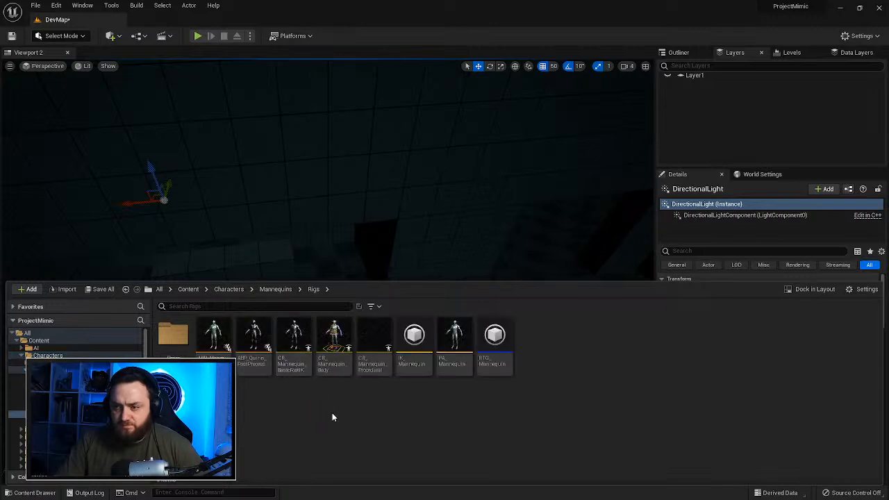
Step: Search the Characters folder for "ue5" and open the RTG_UE5Manny_UE4Manny retargeter
left_click(275, 289)
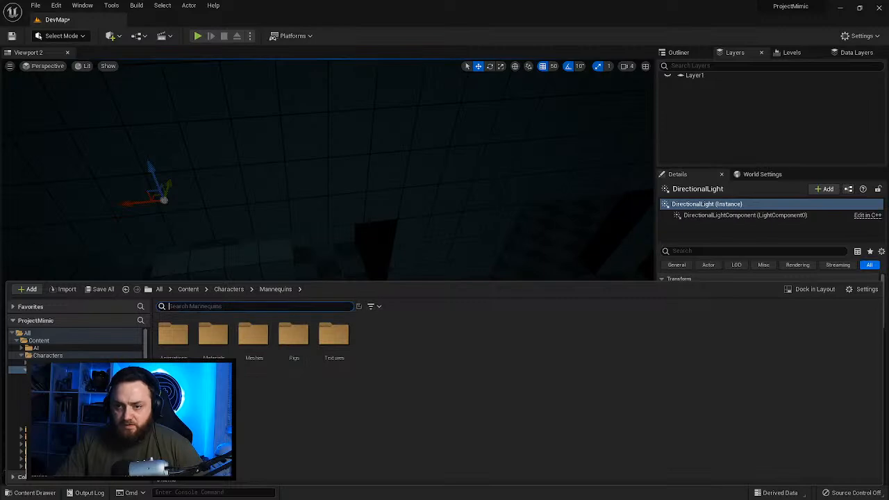
type("5")
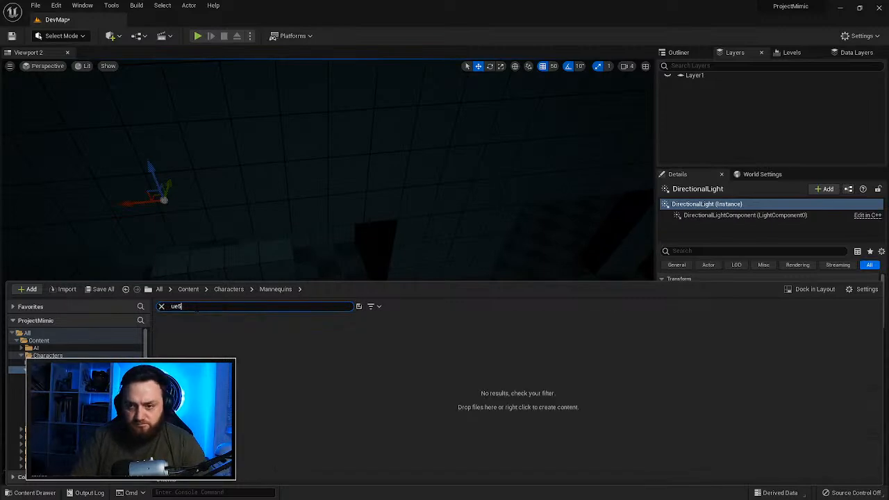
left_click(228, 289)
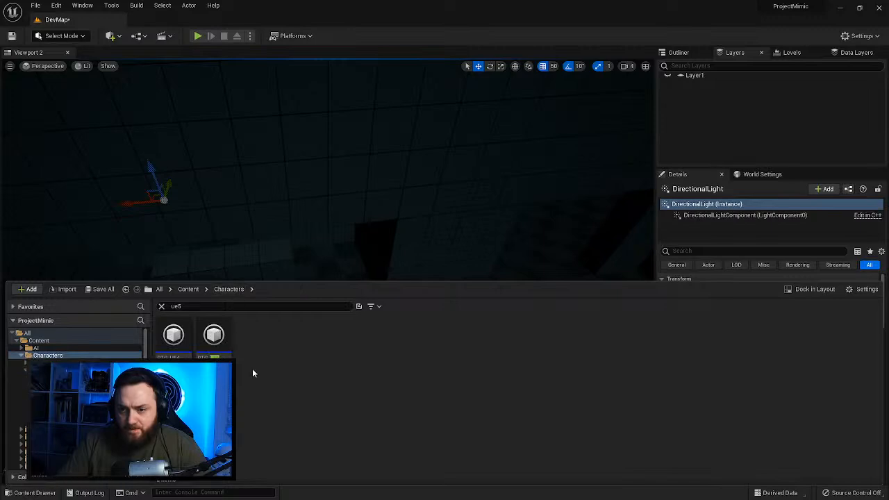
double_click(213, 335)
right_click_drag(346, 308, 401, 185)
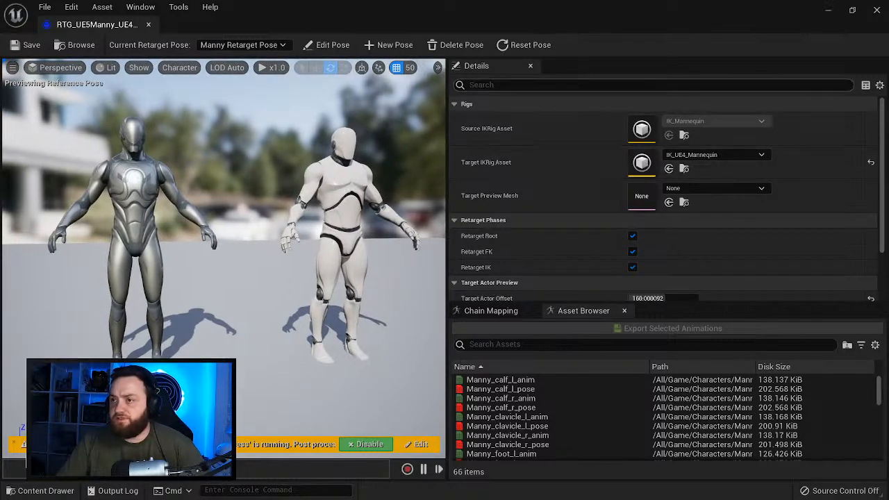
Step: Check the retargeter's target IK rig choices, then open IK_UE4_Mannequin and examine its available preview meshes
left_click(697, 157)
left_click(693, 156)
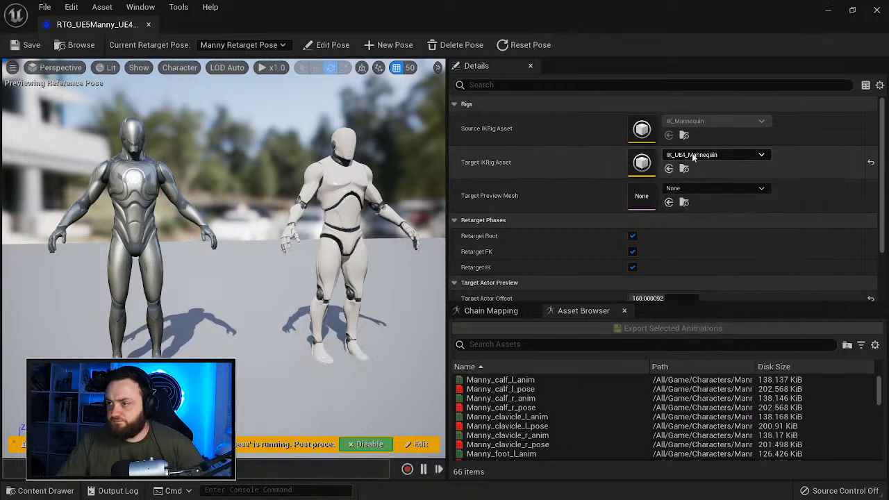
double_click(642, 164)
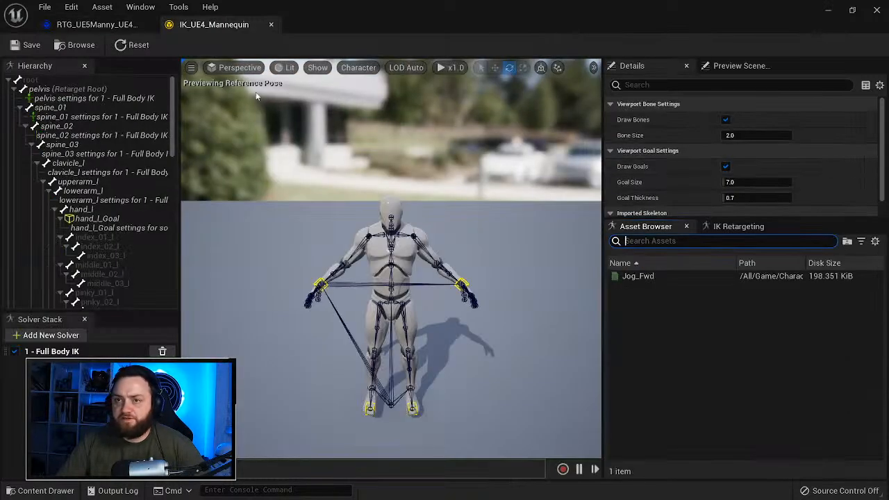
left_click(738, 69)
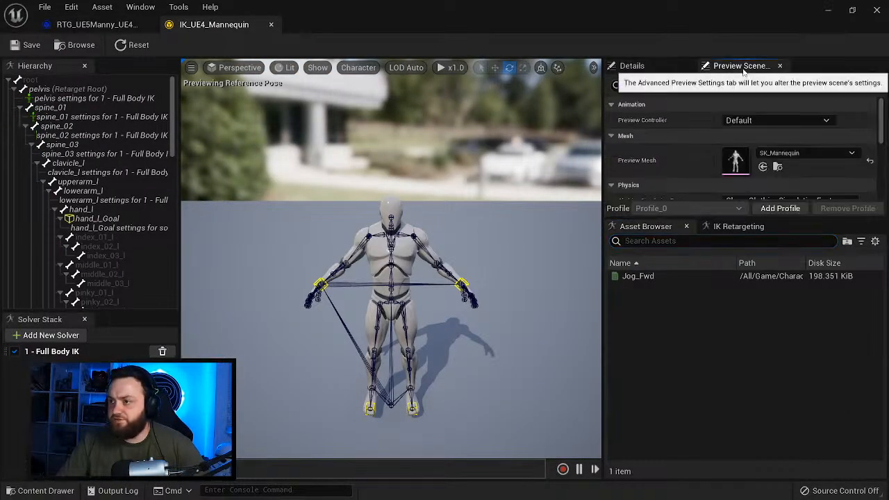
left_click(797, 155)
left_click(791, 156)
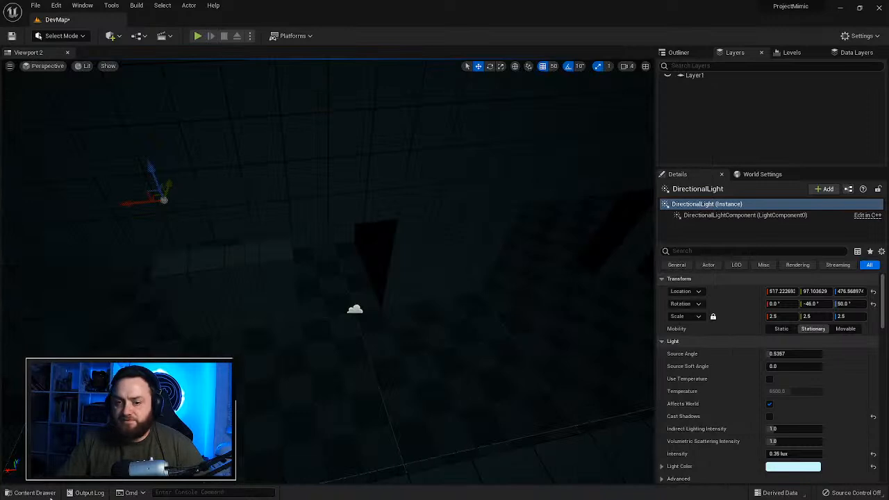
Step: Find SK_PrototypeM in the ProtoCharacters folder and assign it the UE4 mannequin's SK_Mannequin_Skeleton
left_click(44, 493)
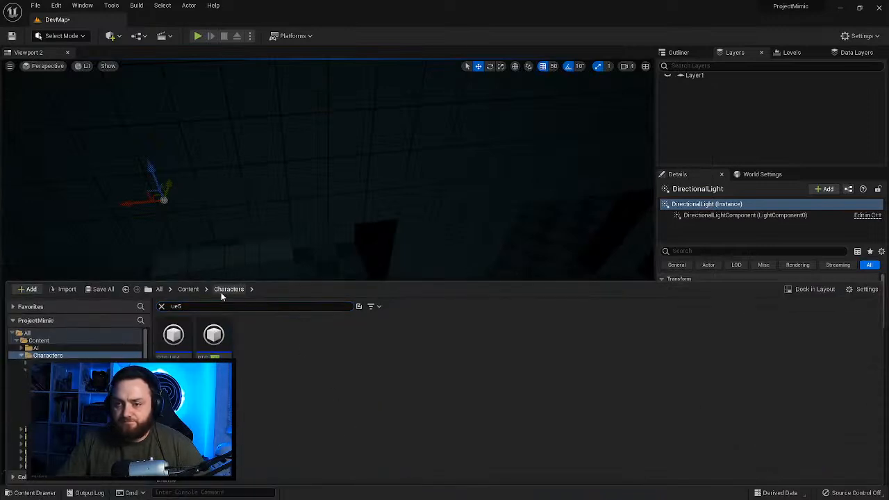
left_click(162, 306)
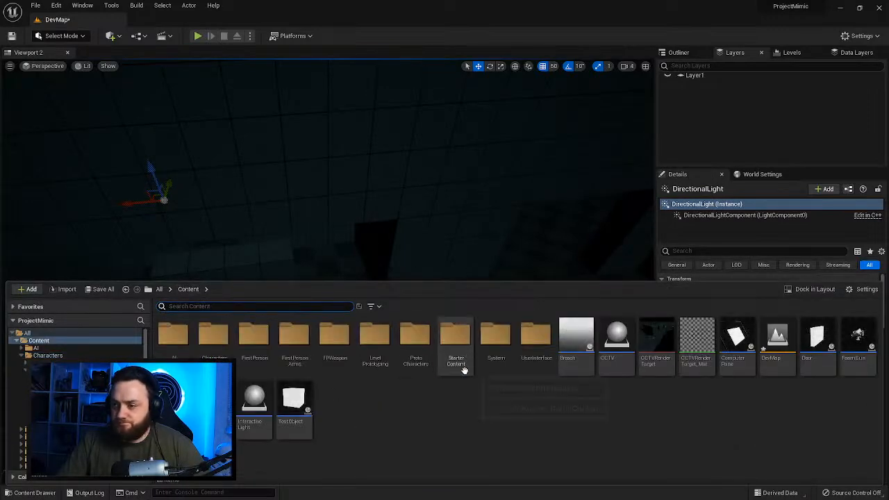
double_click(416, 337)
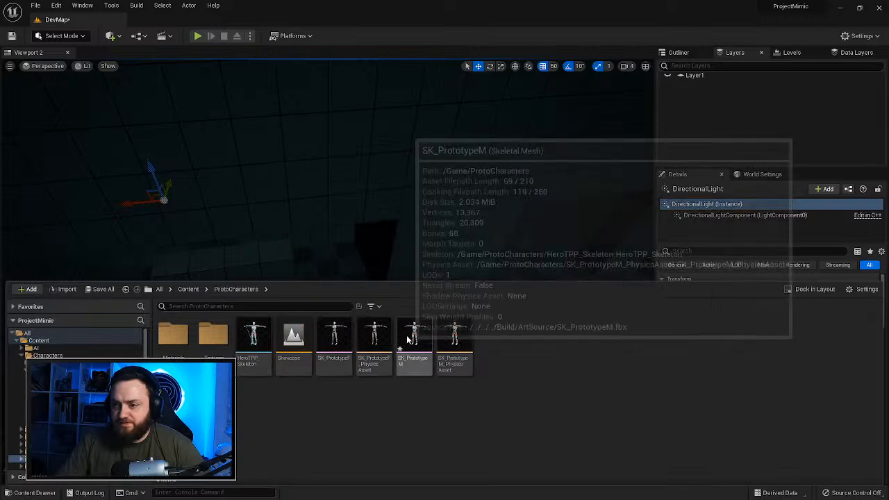
right_click(414, 339)
mouse_move(475, 80)
left_click(657, 109)
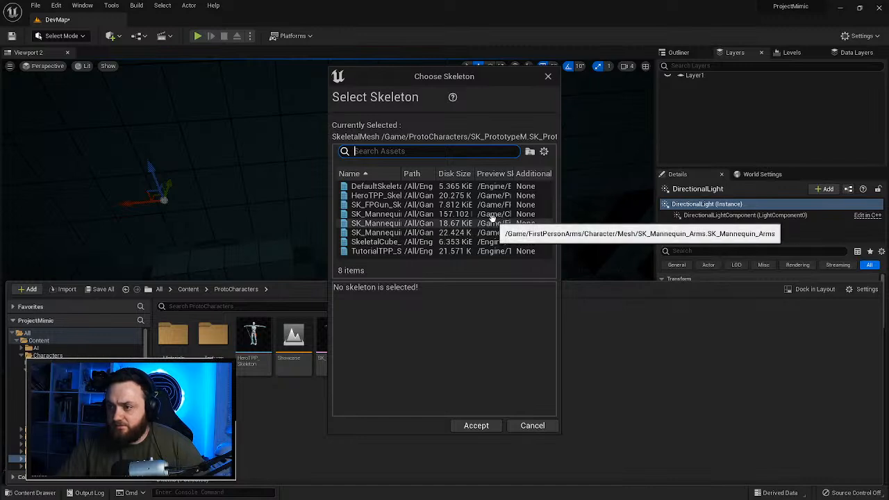
left_click(382, 216)
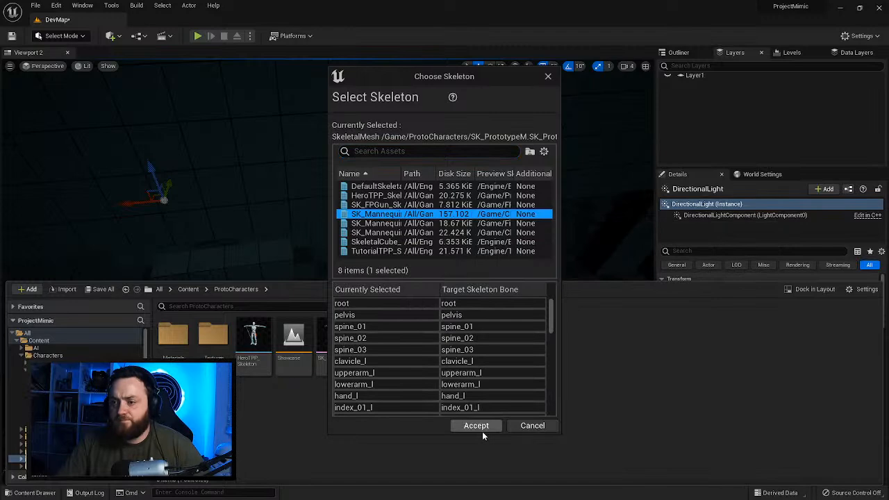
left_click(394, 232)
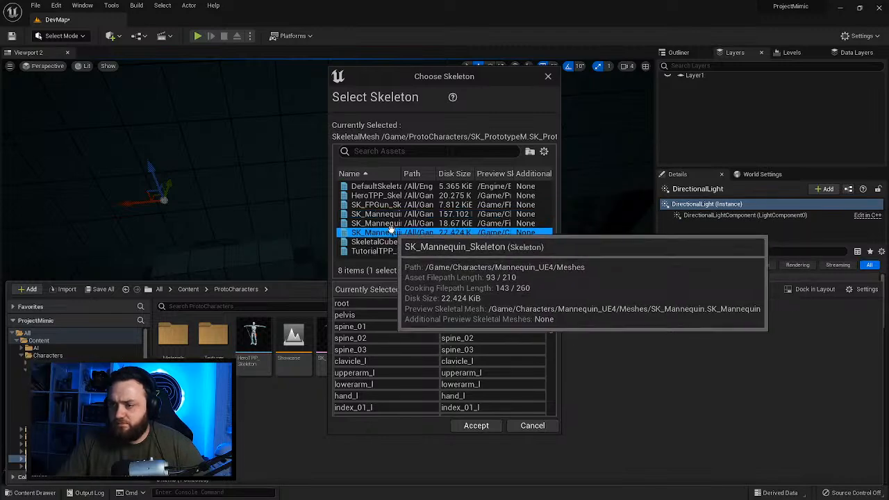
left_click(489, 430)
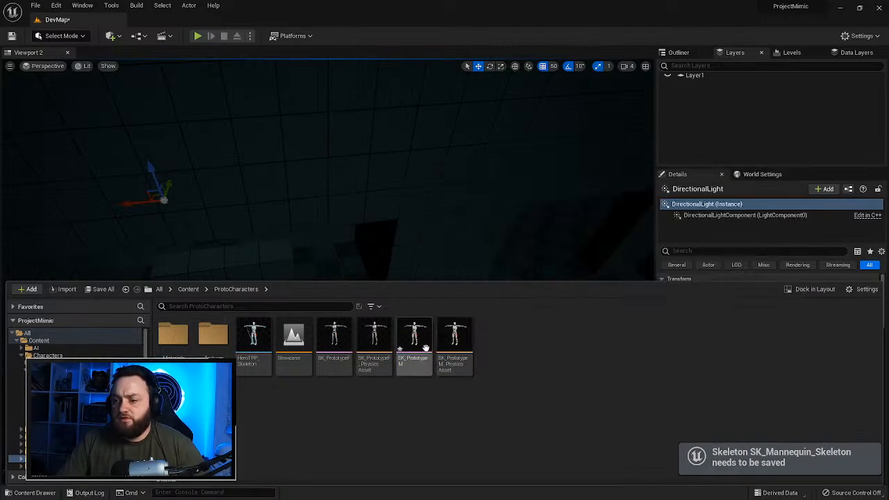
Step: Open SK_PrototypeM's assigned skeleton, preview it with SK_PrototypeM in the retarget base pose, and apply that preview mesh to the asset
double_click(429, 351)
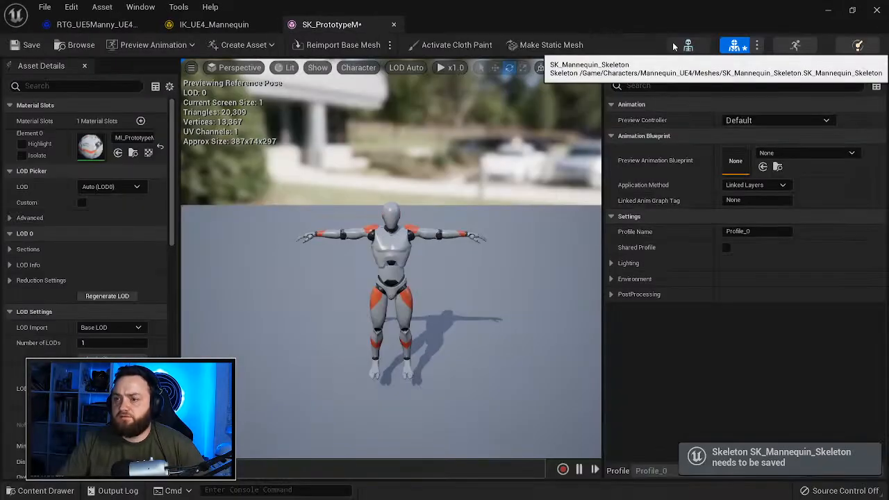
left_click(676, 45)
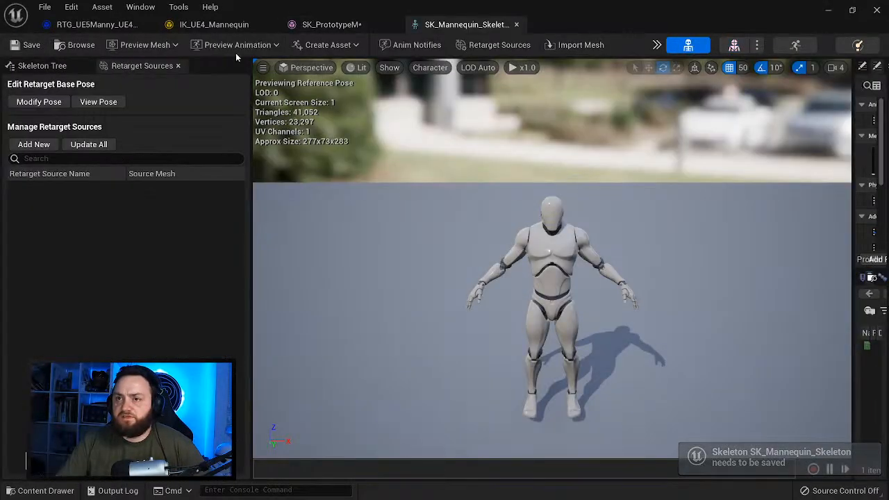
left_click(144, 44)
left_click(166, 121)
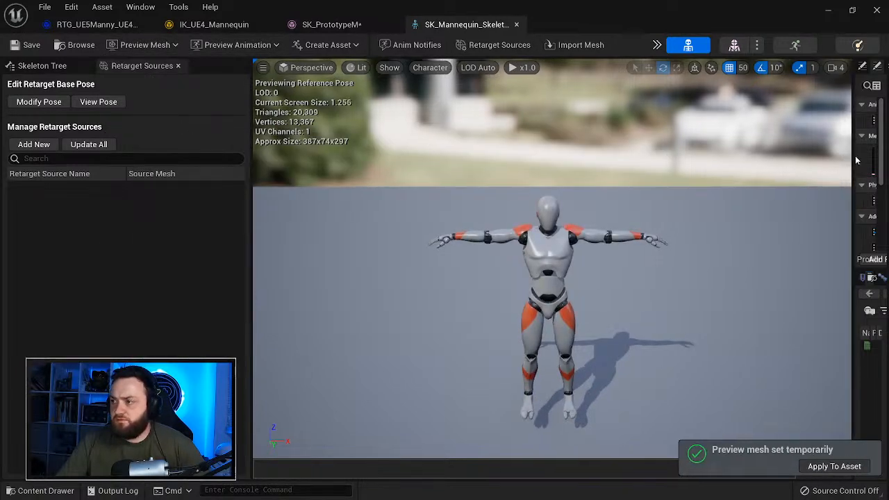
left_click_drag(855, 154, 672, 158)
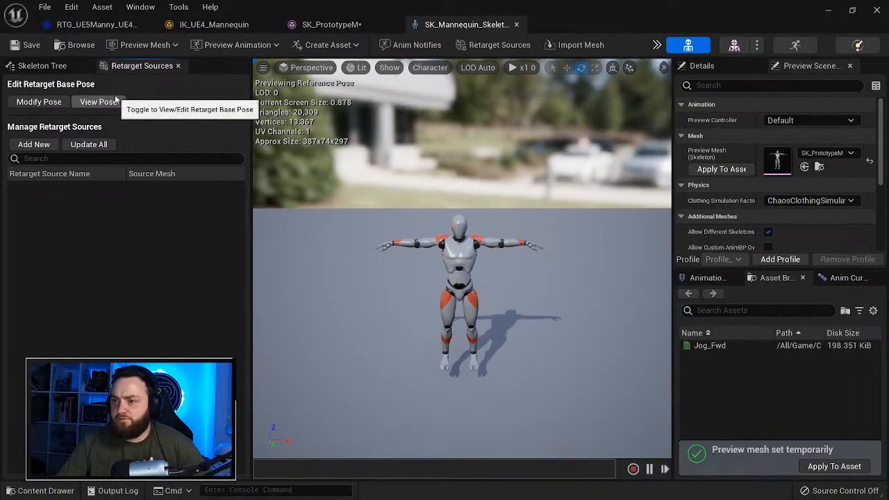
left_click(96, 101)
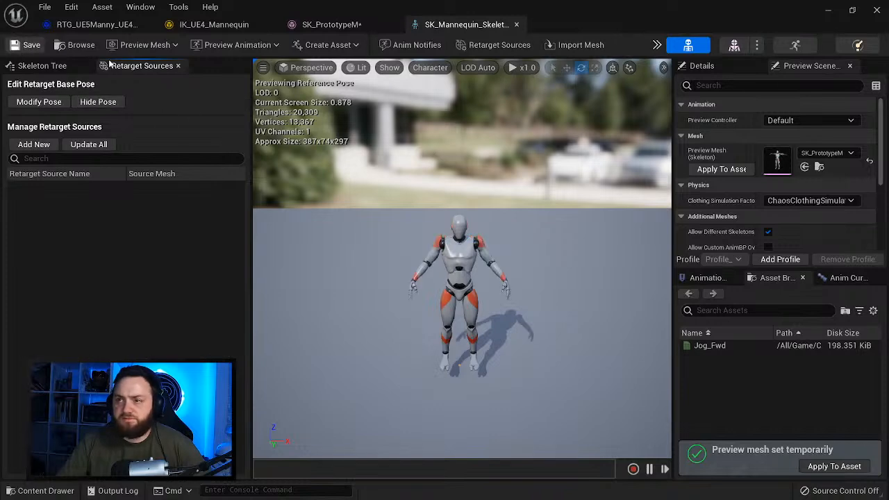
left_click(722, 169)
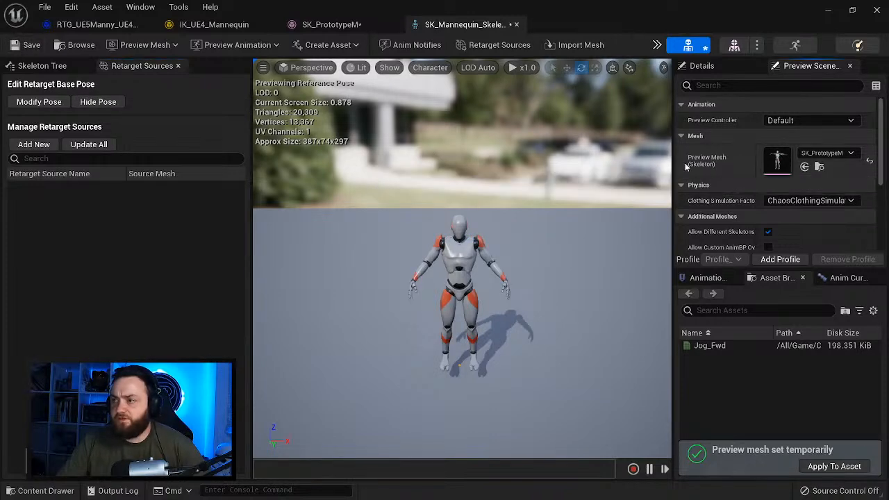
Step: Set the IK_UE4_Mannequin rig's preview mesh to SK_PrototypeM and save the rig
left_click(152, 26)
left_click(715, 155)
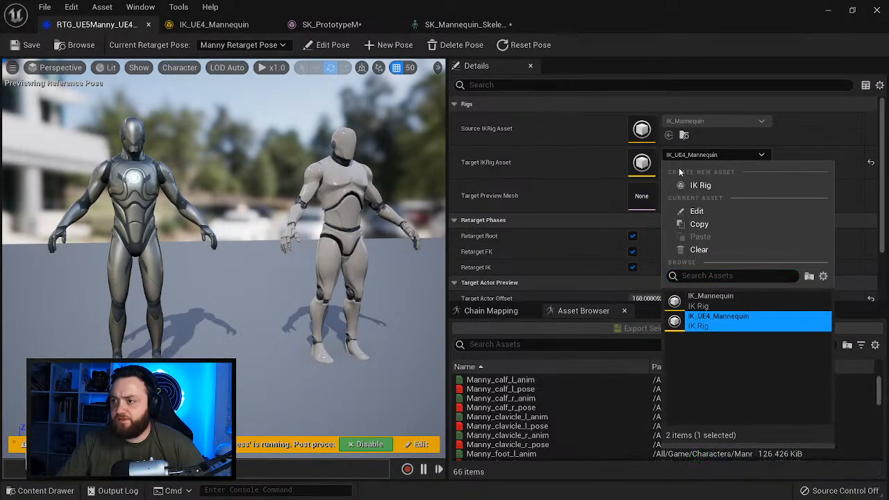
left_click(715, 322)
left_click(221, 25)
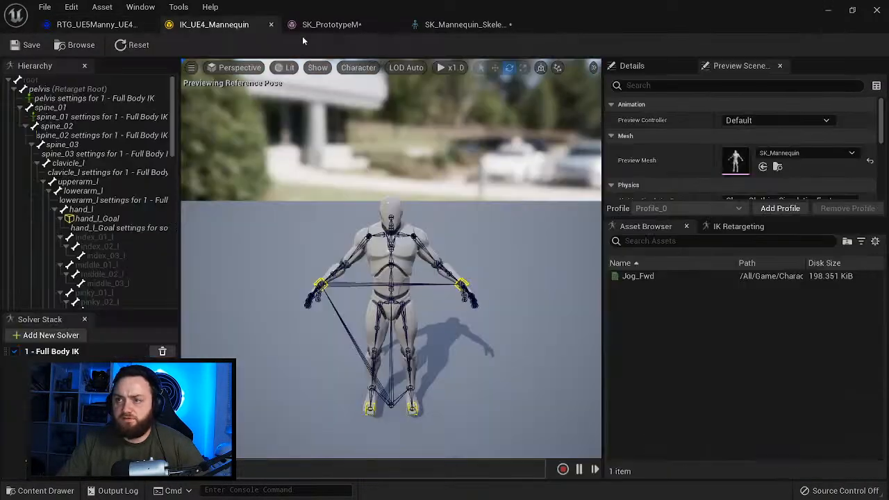
left_click(766, 155)
left_click(776, 298)
left_click(26, 47)
Step: Refresh the RTG_UE5Manny_UE4Manny retargeter's target by switching its target IK rig to IK_Mannequin and back to IK_UE4_Mannequin
left_click(97, 24)
left_click(690, 156)
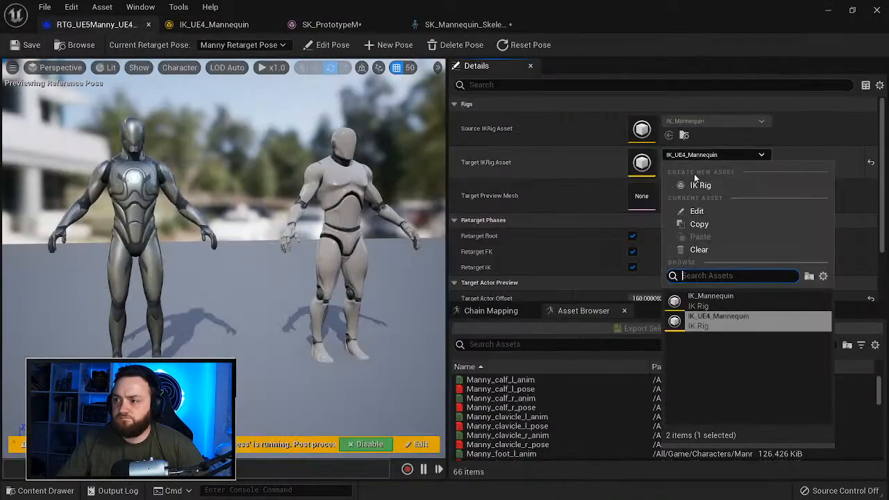
left_click(715, 320)
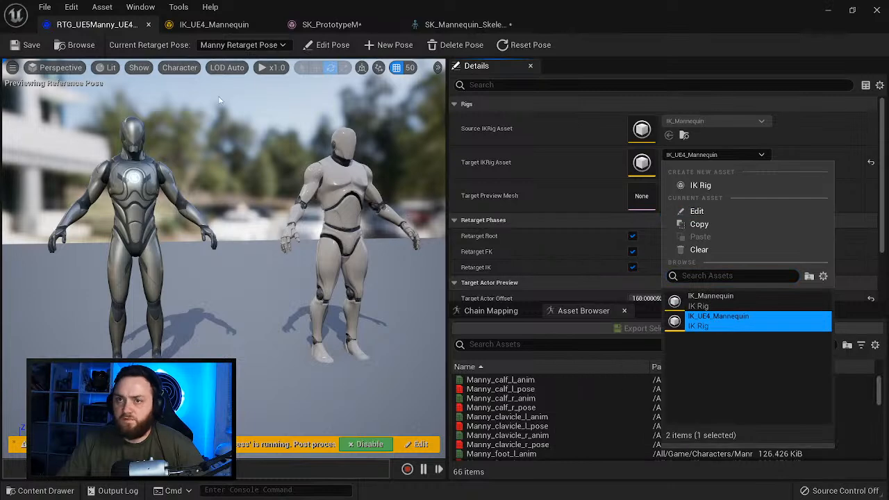
left_click(715, 300)
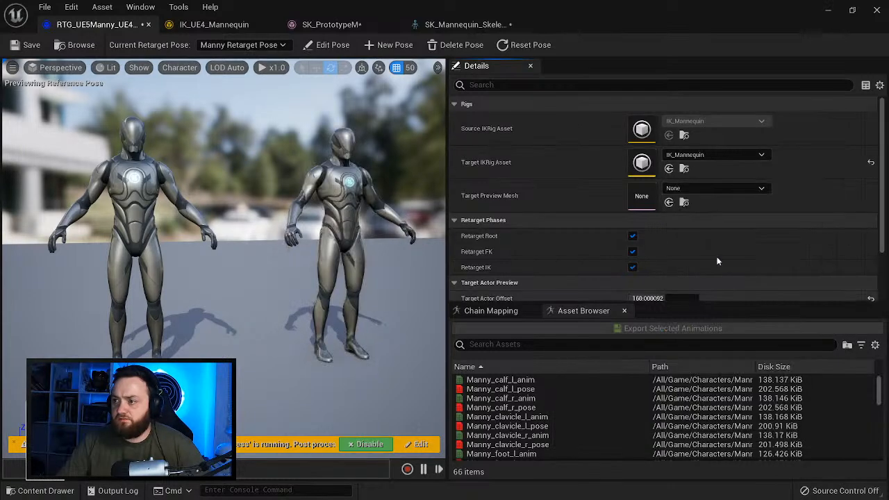
left_click(692, 156)
left_click(715, 319)
Step: Examine the prototype character's Manny Retarget Pose in pose editing and in the normal preview
left_click_drag(305, 249, 299, 229)
right_click_drag(299, 253, 272, 244)
left_click(319, 50)
right_click_drag(298, 194, 257, 167)
left_click(274, 46)
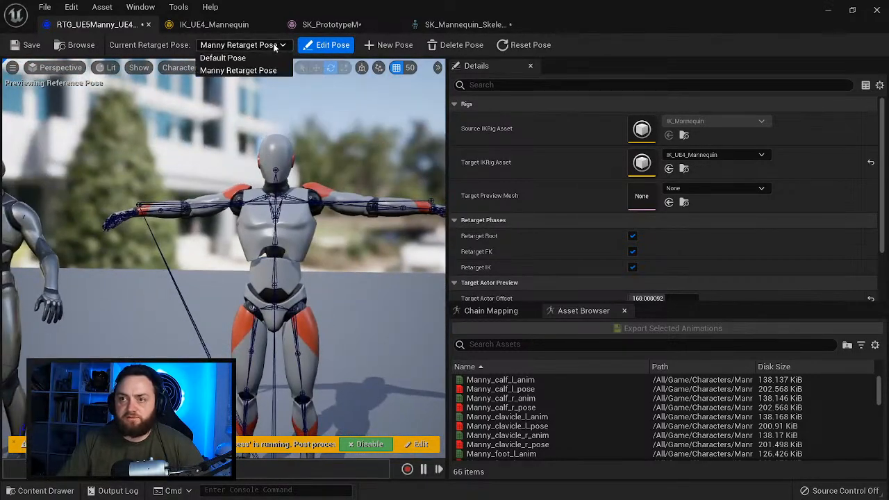
left_click(244, 71)
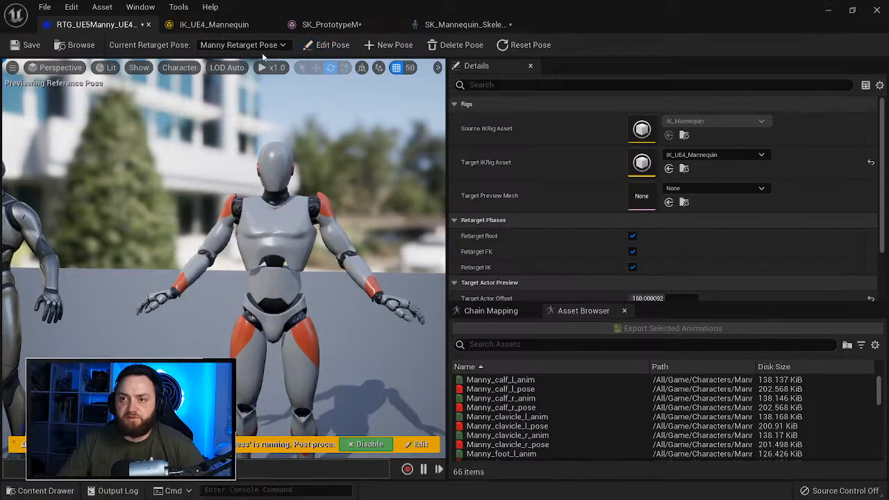
Step: Switch the current retarget pose to Default Pose and compare the character in and out of pose editing
left_click(323, 47)
left_click(245, 45)
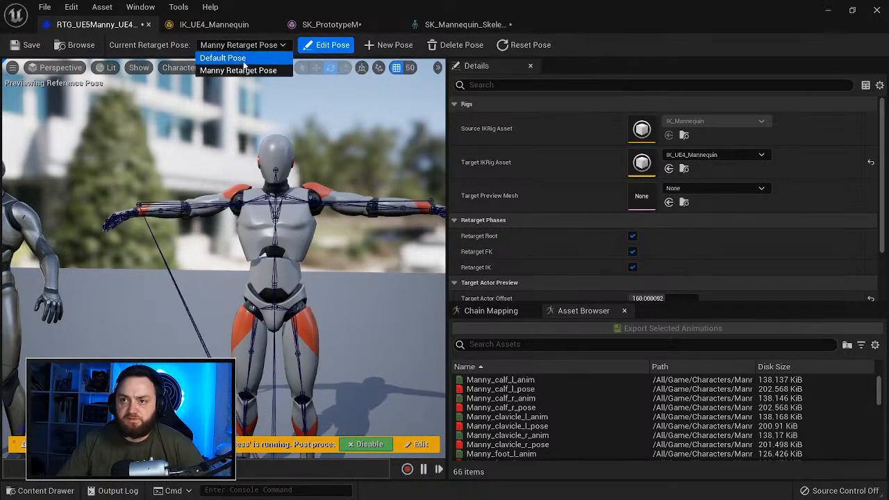
left_click(224, 58)
left_click(299, 44)
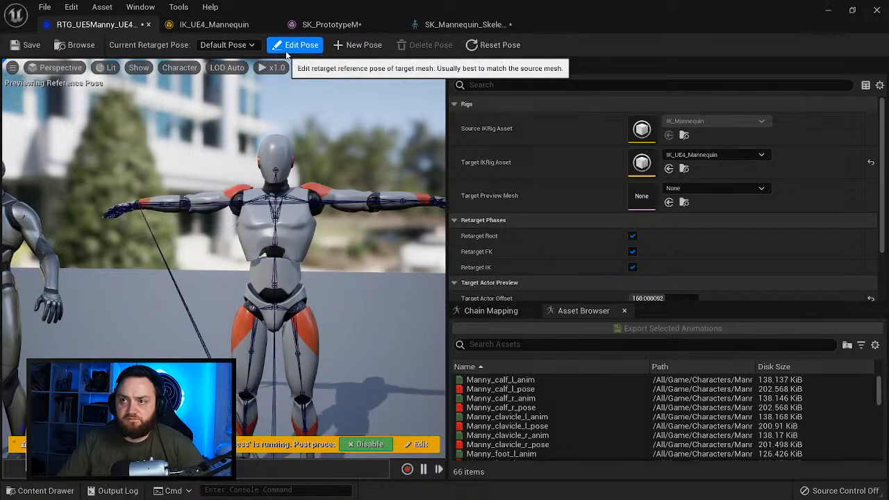
left_click(236, 49)
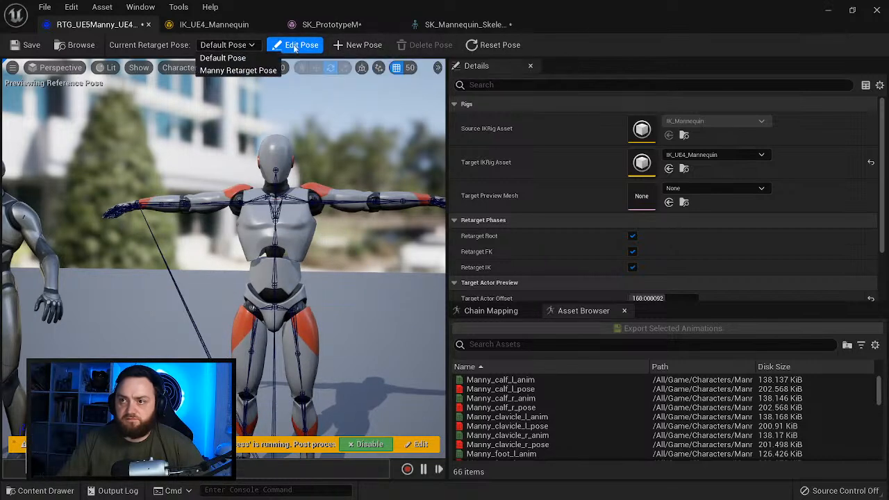
left_click(299, 48)
left_click(251, 45)
left_click(224, 59)
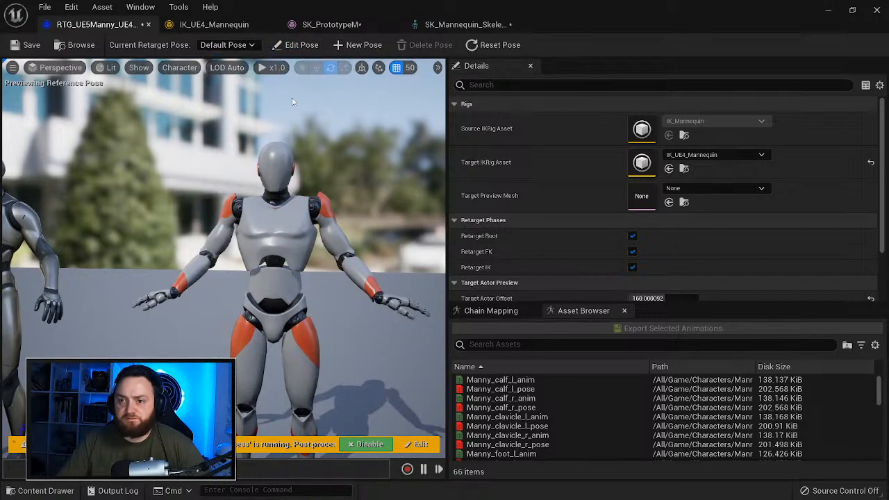
Step: Edit the Default Pose by rotating the prototype character's upper arms down from the T-pose to match Manny
left_click(298, 46)
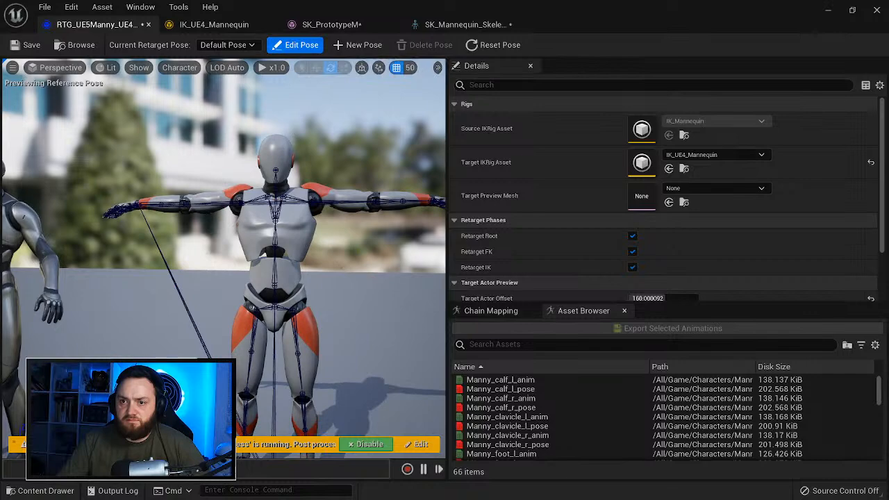
left_click(139, 205)
right_click_drag(139, 204, 241, 188)
left_click(225, 146)
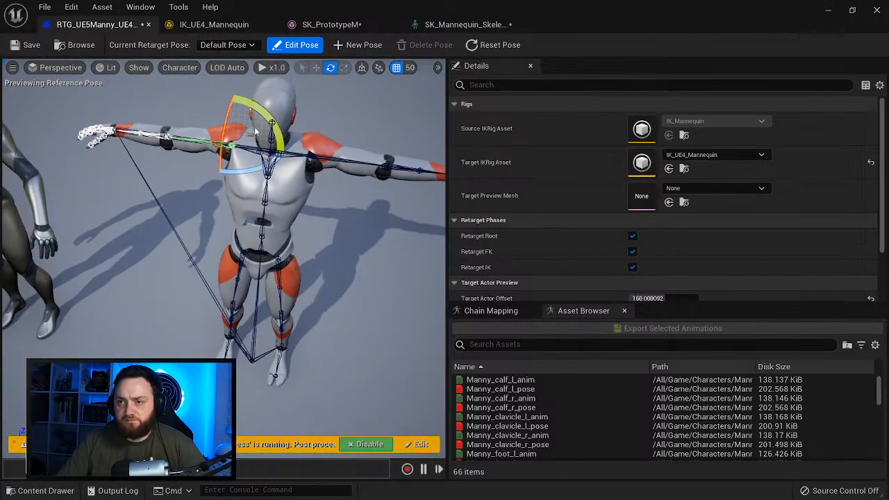
mouse_move(271, 116)
left_mouse_down()
mouse_move(339, 152)
mouse_move(351, 142)
mouse_move(378, 166)
mouse_move(311, 193)
left_mouse_up()
left_click(312, 156)
right_click_drag(311, 194, 208, 164)
Step: Rotate the prototype character's forearms in the retarget pose to match the bend of Manny's arms
left_click(374, 259)
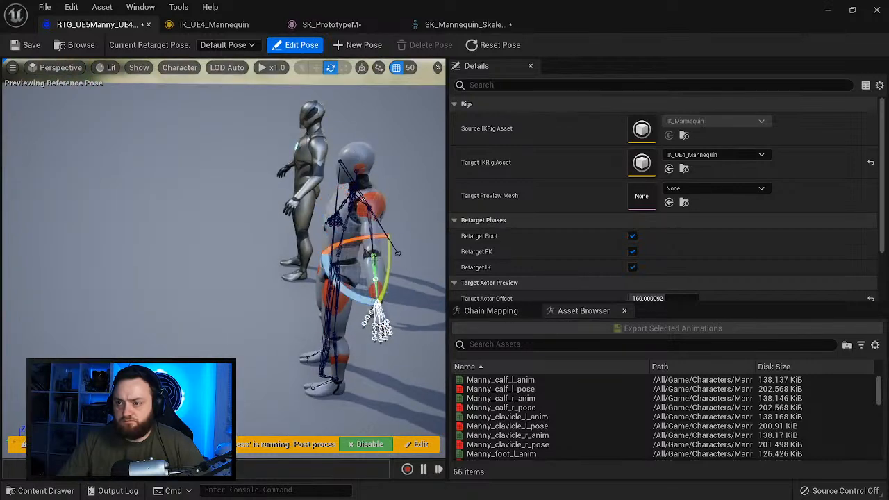
left_click_drag(367, 295, 345, 306)
right_click_drag(277, 264, 367, 247)
left_click(348, 178)
scroll(263, 232, "down", 6)
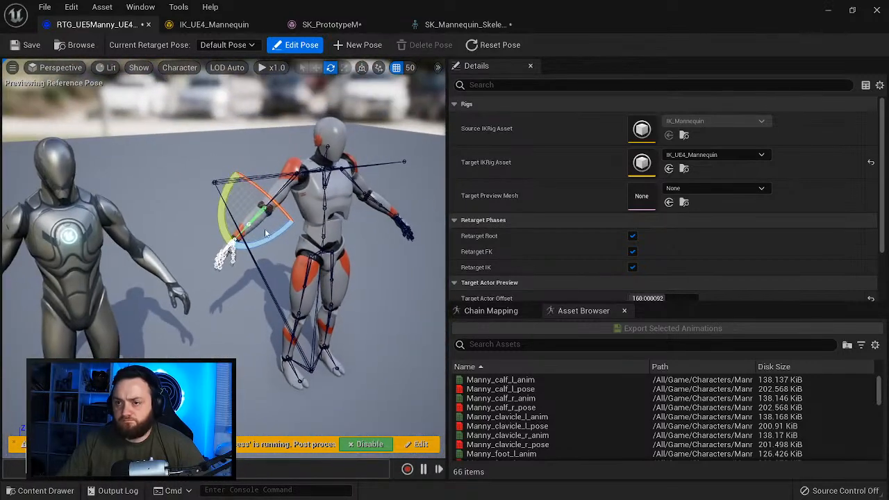
left_click_drag(305, 172, 313, 185)
mouse_move(313, 186)
right_mouse_down()
mouse_move(347, 188)
mouse_move(410, 160)
mouse_move(403, 198)
mouse_move(319, 201)
right_mouse_up()
mouse_move(188, 294)
right_mouse_down()
mouse_move(229, 295)
mouse_move(132, 295)
mouse_move(142, 281)
mouse_move(188, 282)
right_mouse_up()
Step: Preview the MF_Walk_Fwd animation on both characters with pose editing turned off
scroll(502, 408, "down", 2)
scroll(502, 407, "down", 8)
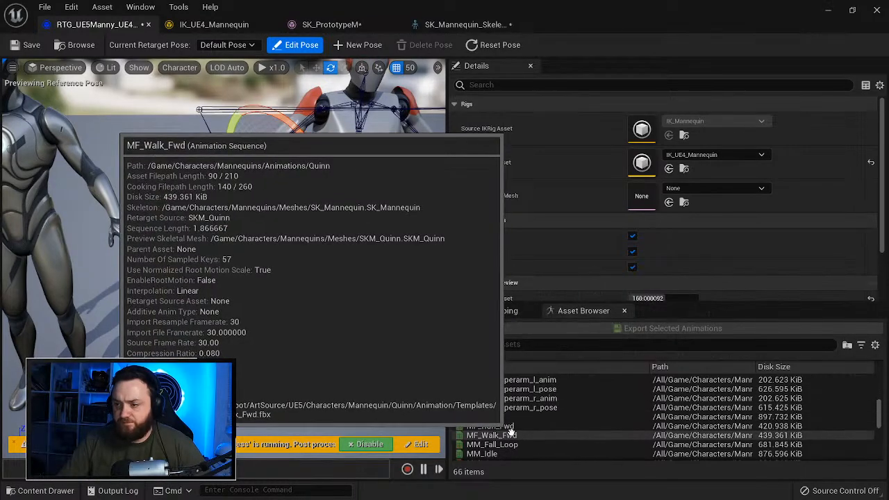
left_click(511, 432)
mouse_move(341, 208)
right_mouse_down()
mouse_move(294, 224)
mouse_move(347, 221)
mouse_move(330, 221)
right_mouse_up()
key("w")
left_click(288, 47)
key("d")
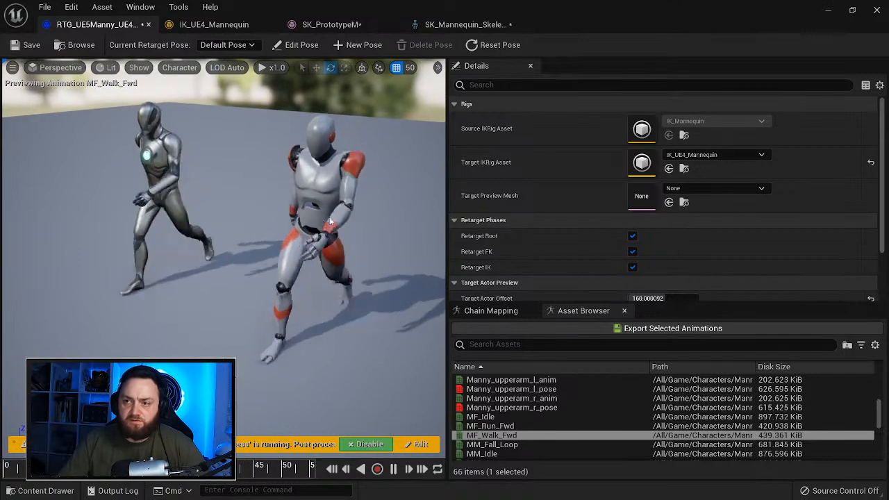
Step: Play the MF_Run_Fwd animation and compare the retargeted run with the source character from several angles
left_click(490, 426)
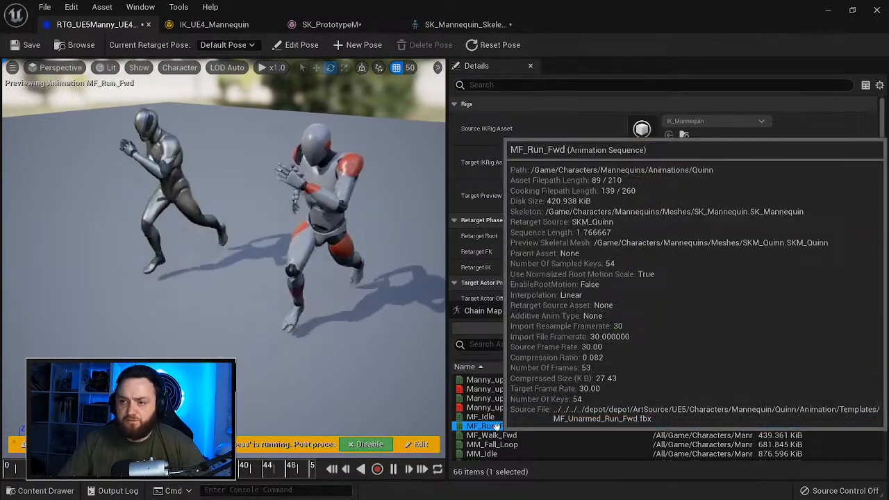
right_click_drag(344, 285, 389, 320)
key("d")
key("a")
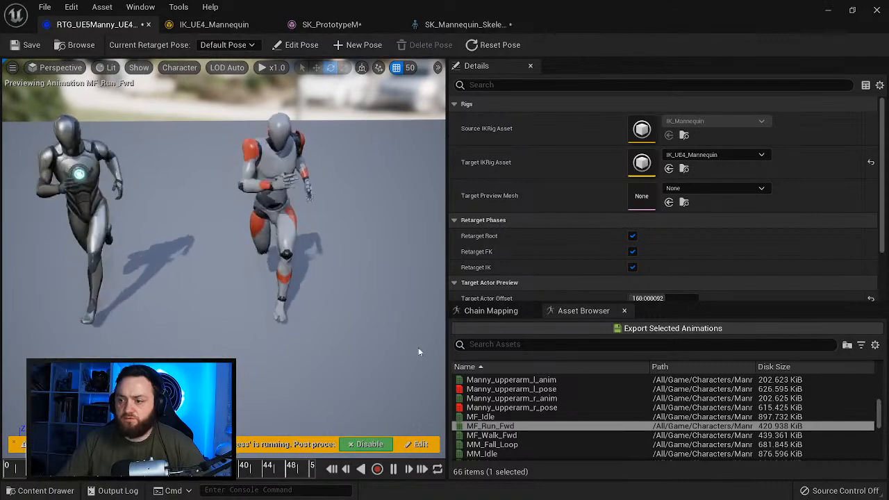
Step: Export the seven retargeted animations from MM_Fall_Loop through MM_Walk_InPlace to the AI/Android/Animations folder
left_click(497, 415)
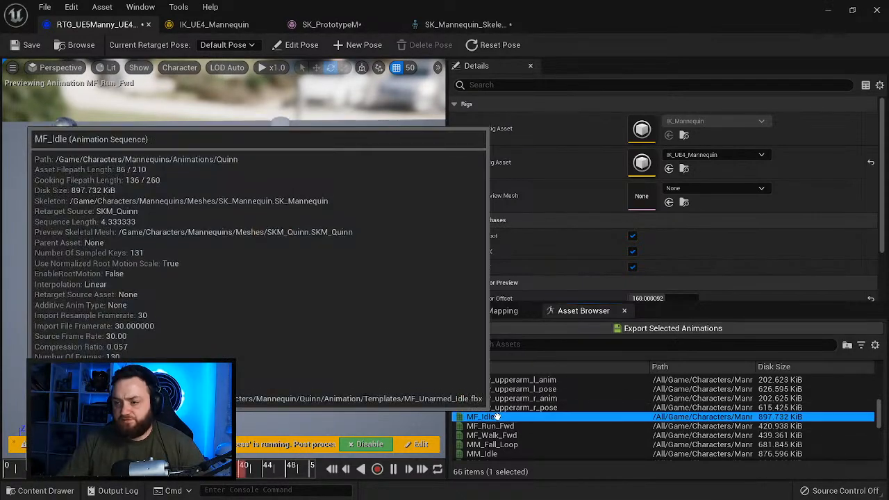
scroll(496, 415, "down", 4)
scroll(492, 390, "up", 2)
left_click(492, 389)
left_click(493, 435, "shift")
left_click(498, 445, "shift")
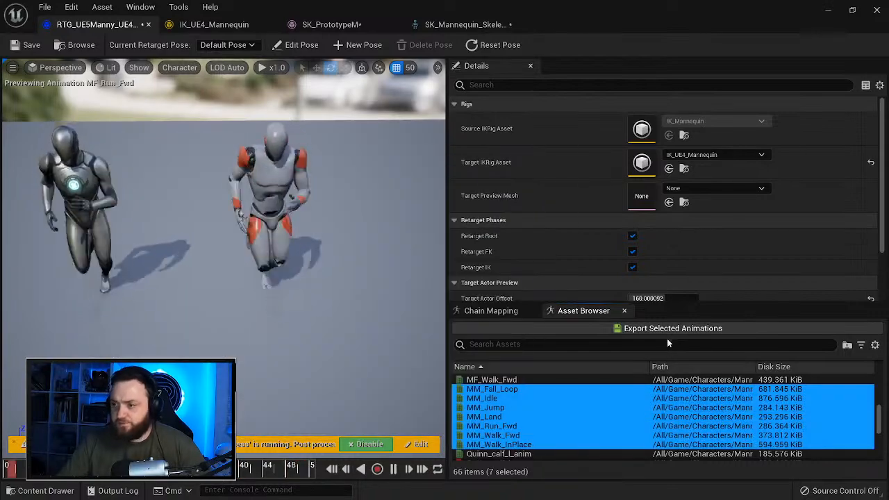
left_click(660, 329)
left_click(335, 196)
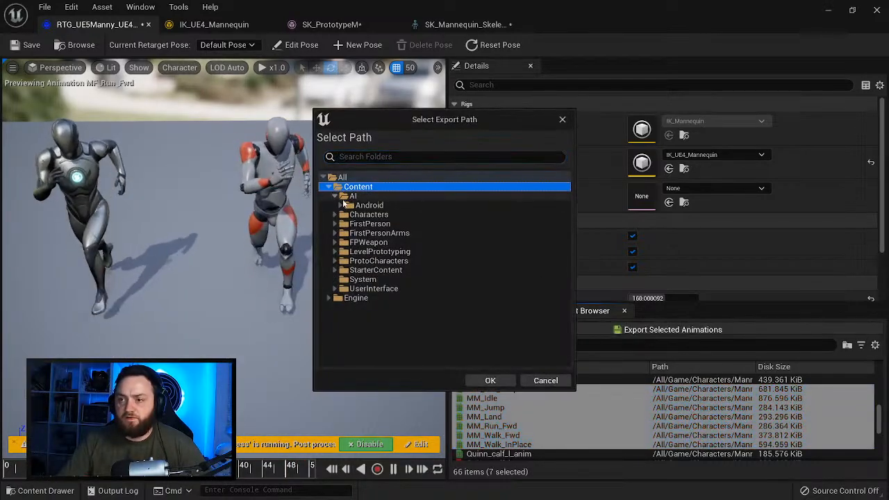
left_click(368, 205)
left_click(345, 205)
left_click(381, 214)
left_click(506, 386)
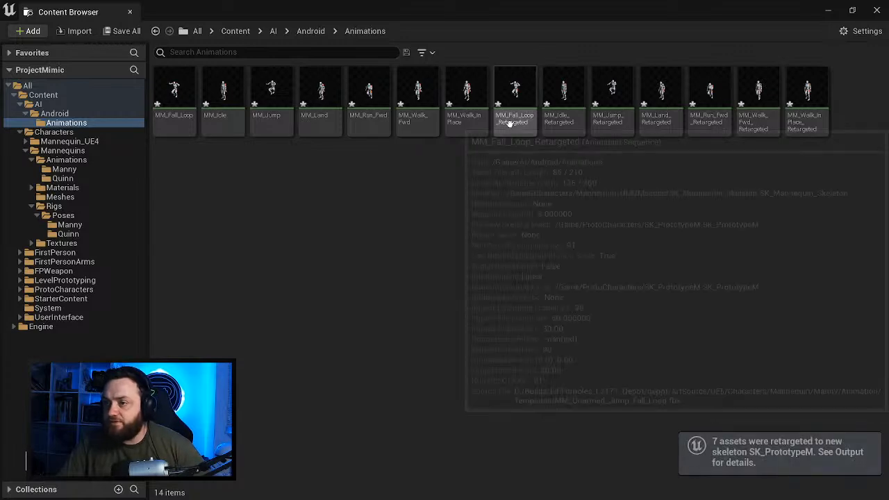
Step: Delete the seven older MM_ animations without the _Retargeted suffix from the Android Animations folder
left_click(464, 111)
left_click(174, 98, "shift")
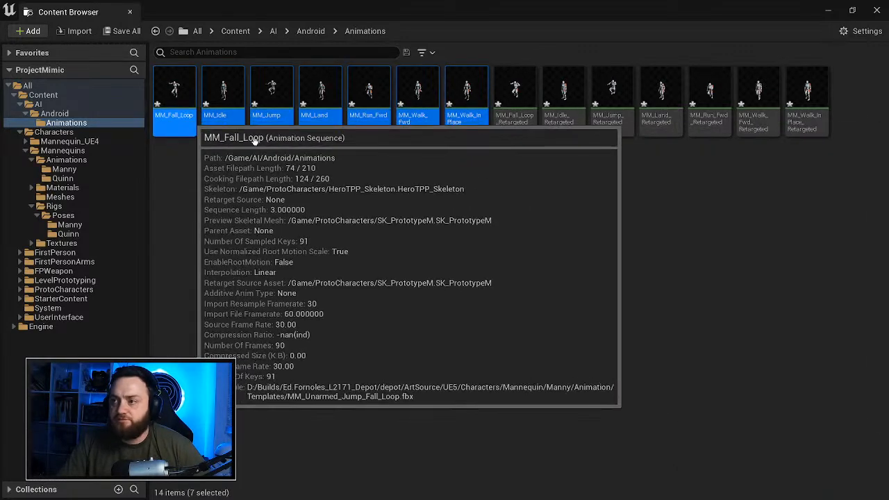
key("Delete")
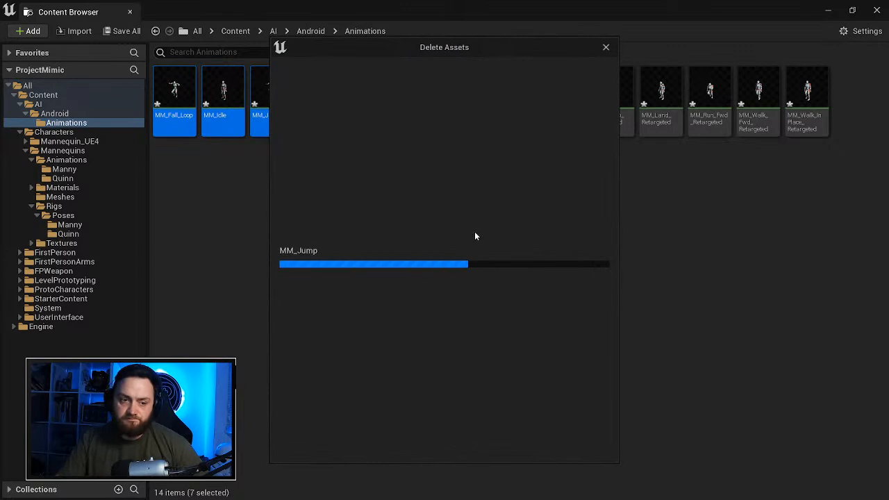
left_click(373, 446)
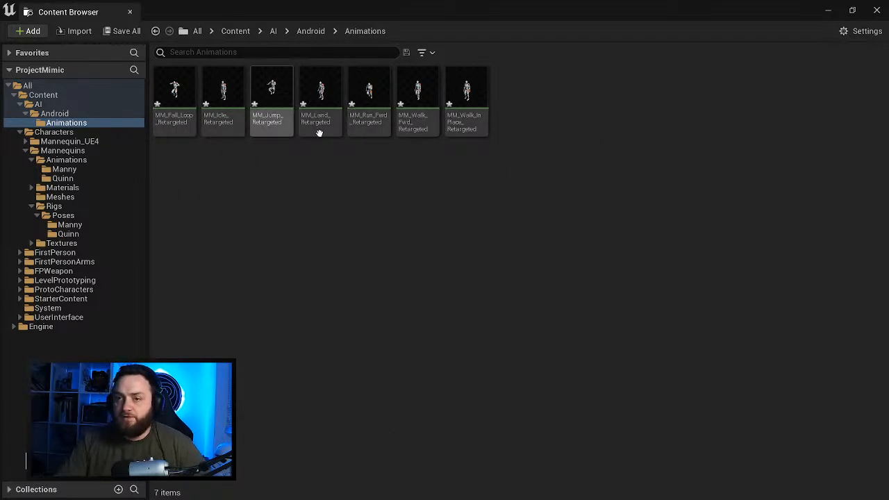
Step: Create a Blend Space 1D for SK_Mannequin_Skeleton in the Animations folder and name it BS_WalkRun
right_click(518, 109)
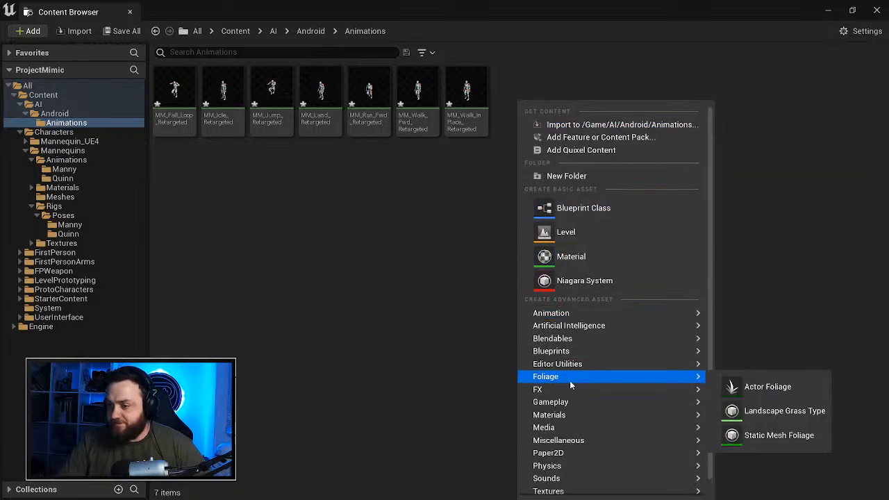
mouse_move(559, 330)
mouse_move(657, 313)
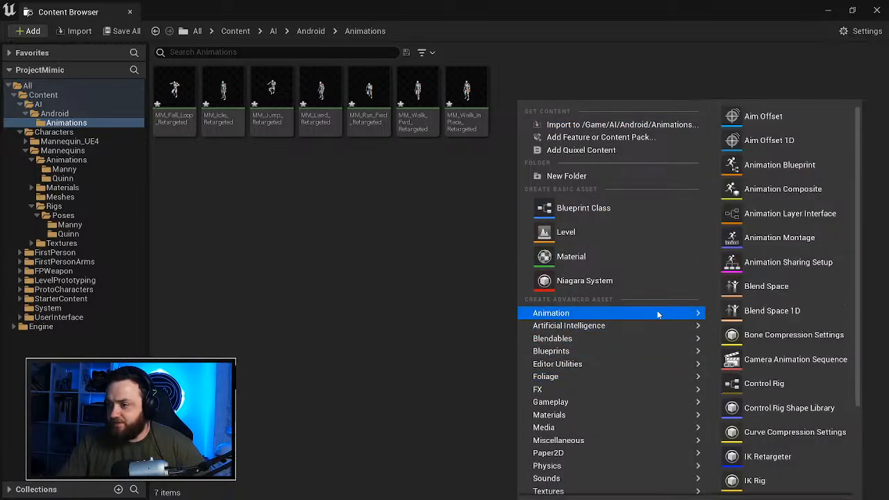
left_click(740, 317)
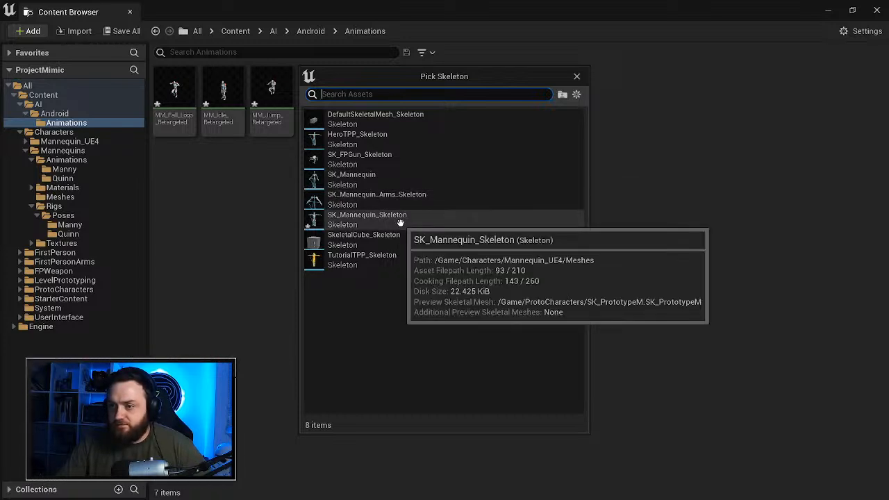
left_click(399, 221)
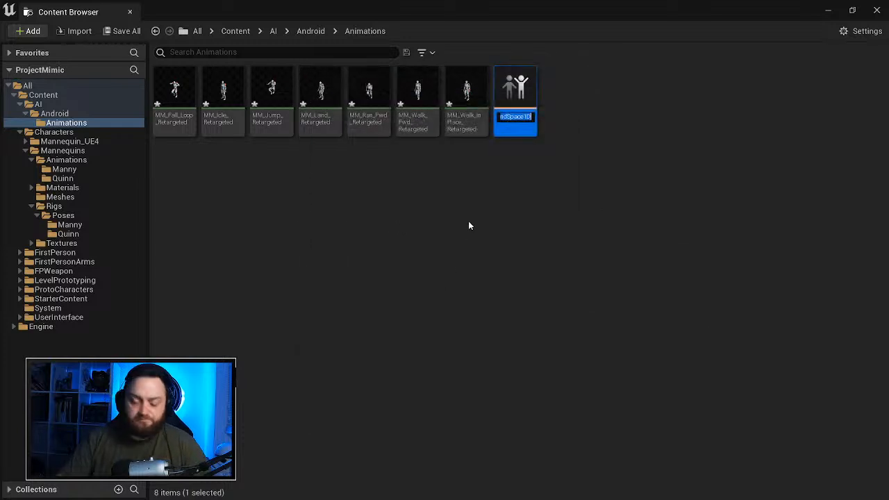
type("BS")
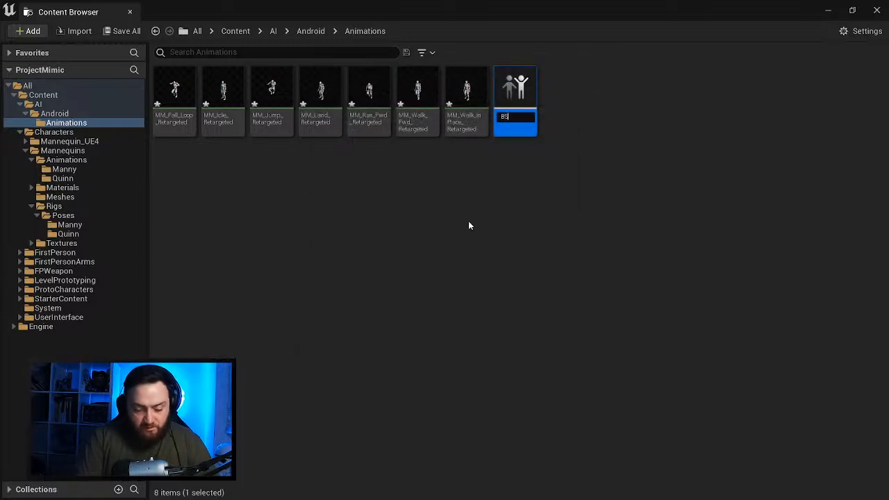
key("Return")
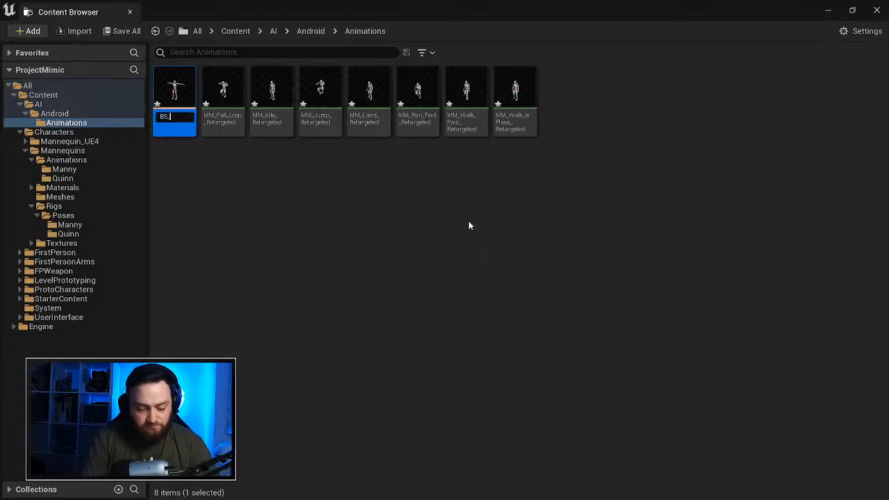
type("_WalkRun")
key("Return")
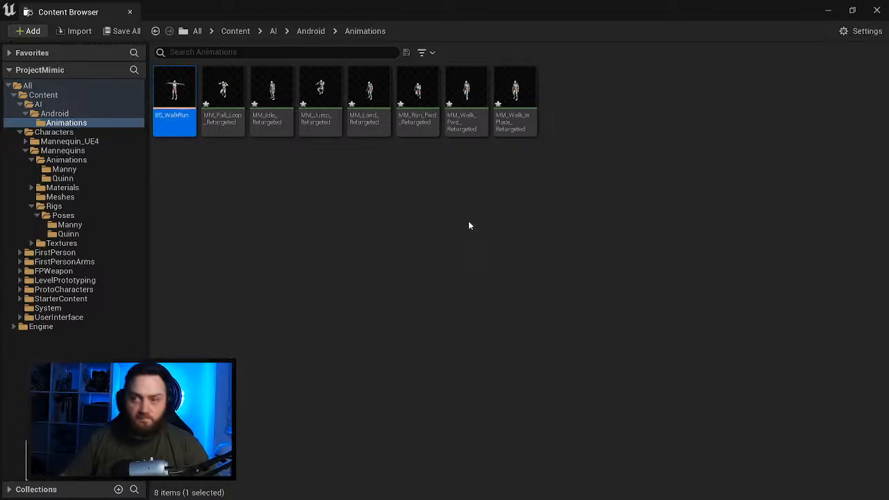
Step: Open BS_WalkRun and place MM_Idle_Retargeted at the start of the axis and MM_Walk_Fwd_Retargeted at its middle
double_click(174, 94)
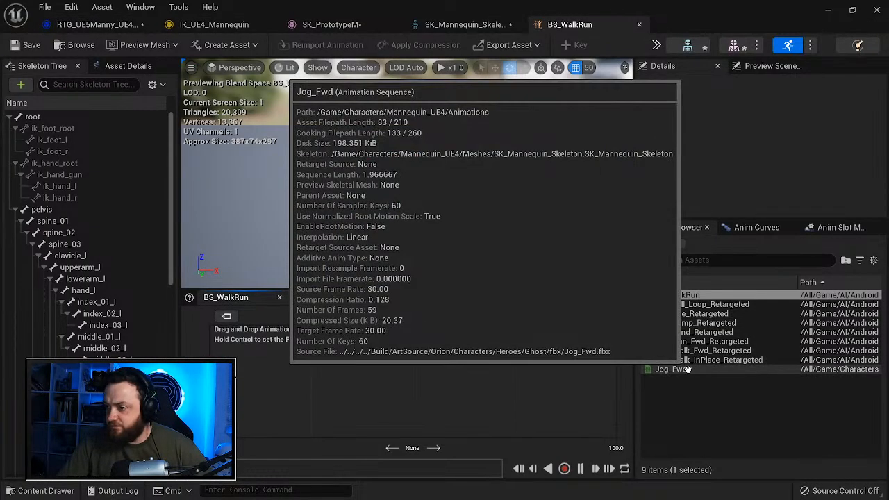
left_click_drag(691, 314, 243, 411)
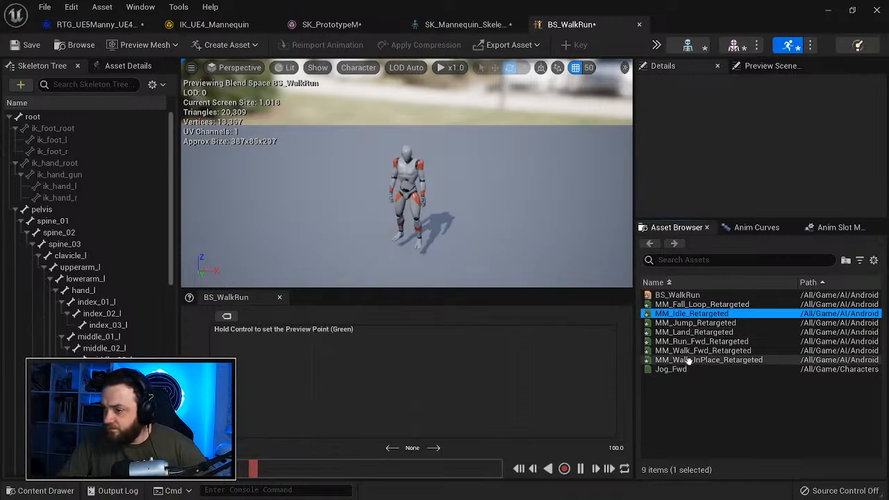
left_click_drag(687, 351, 413, 395)
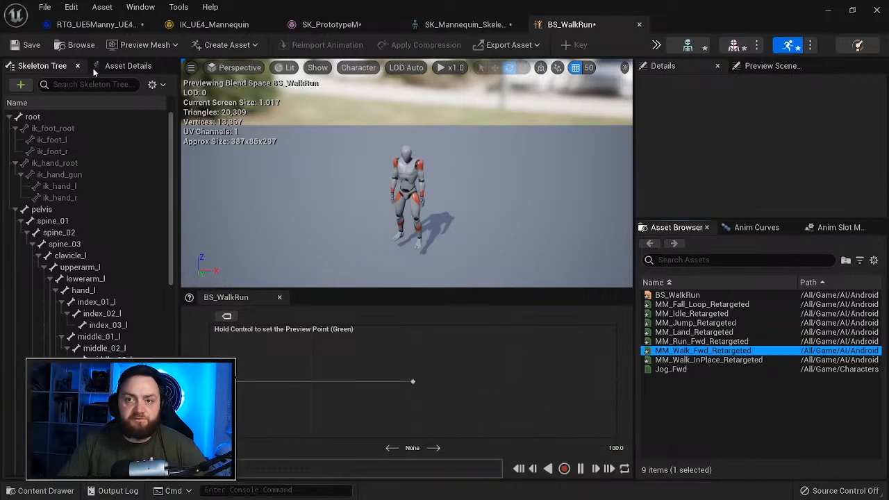
Step: Name the blend space's horizontal axis Speed and set its maximum value to 450
left_click(125, 66)
left_click(38, 167)
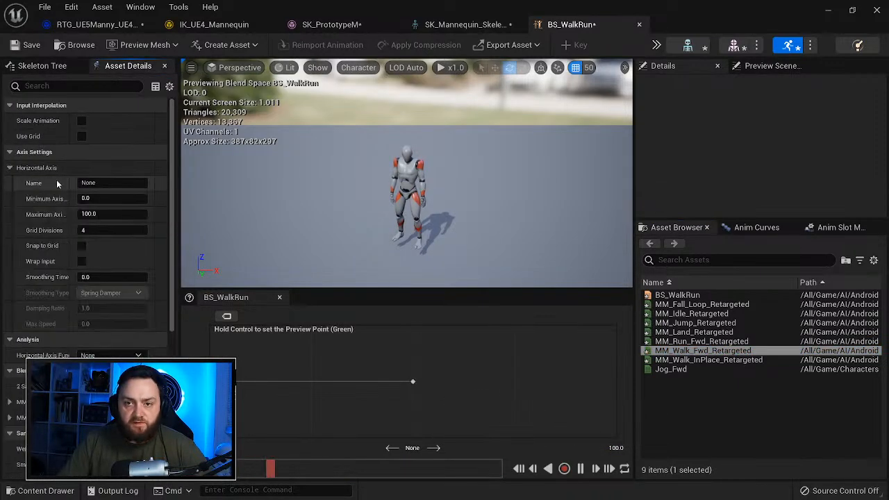
left_click(102, 183)
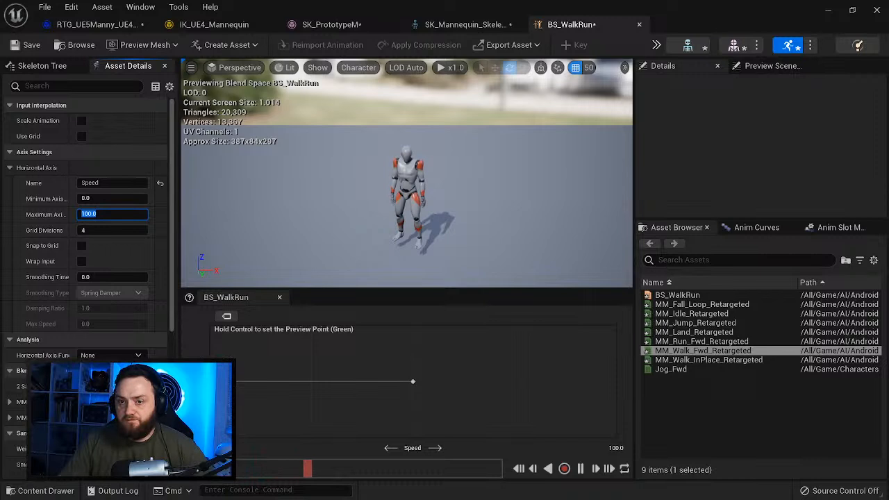
type("450")
key("Return")
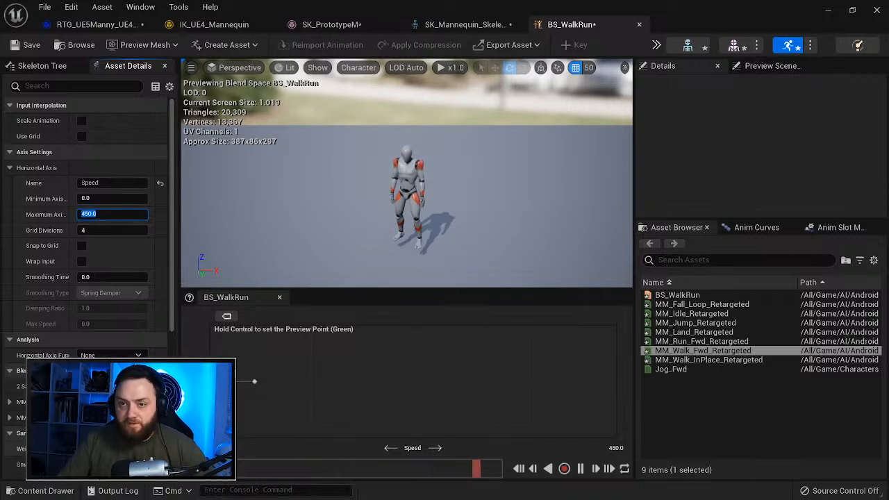
Step: Move the walk sample to Speed 225 and add a second MM_Walk_Fwd_Retargeted sample at Speed 450
left_click_drag(261, 390, 412, 389)
key("ctrl")
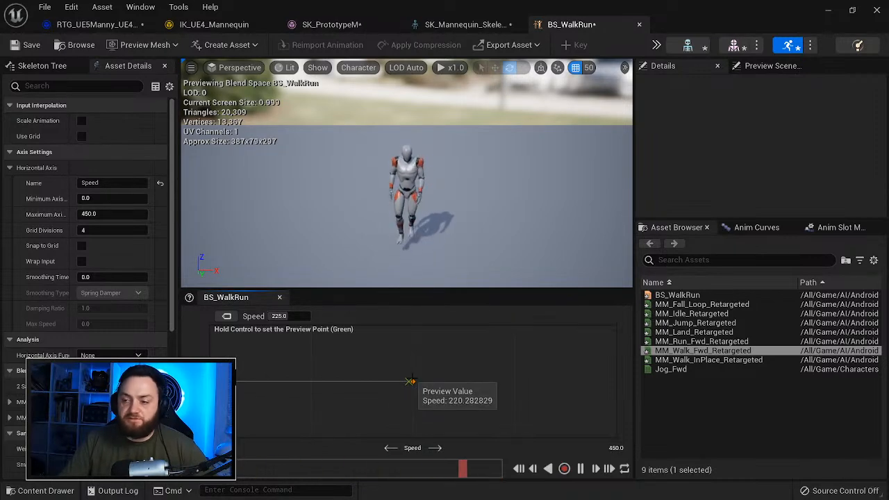
mouse_move(690, 347)
left_click_drag(689, 347, 618, 381)
Step: Set the Rate Scale of the Speed 450 sample to 1.5 and preview the blend at that speed
right_click(617, 381)
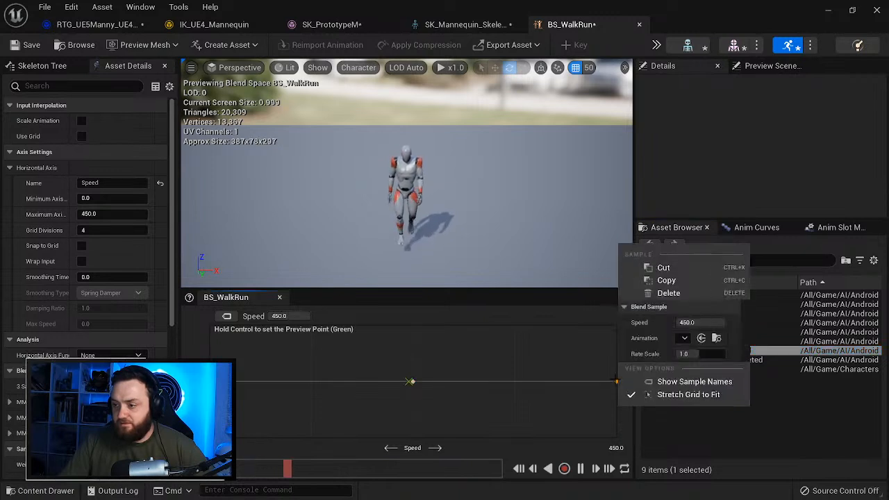
left_click(735, 357)
type("1.5")
key("Return")
left_click(432, 363)
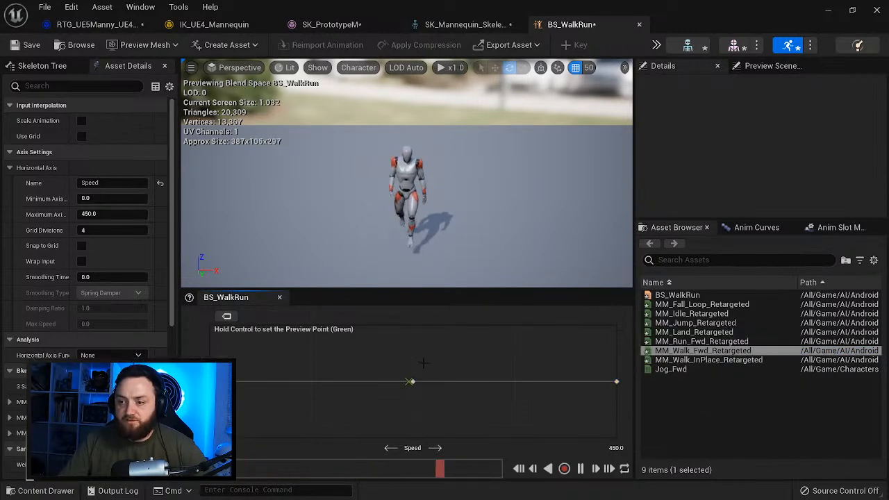
key("ctrl")
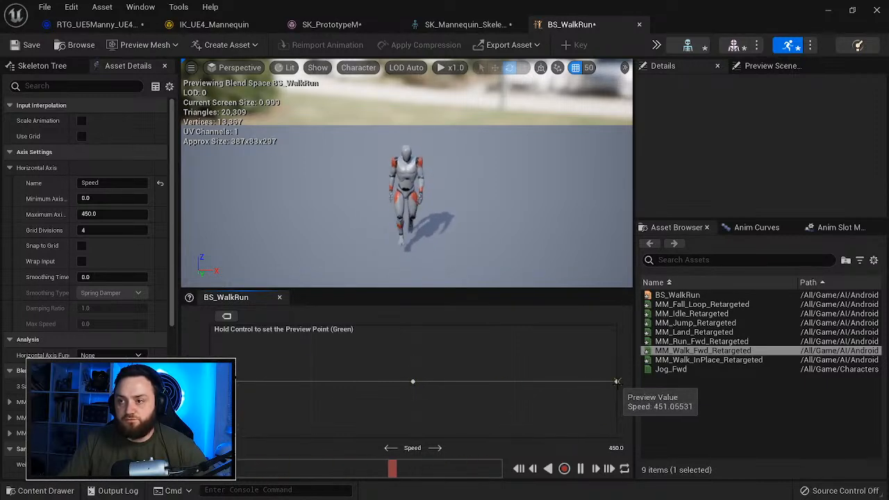
left_click(616, 382)
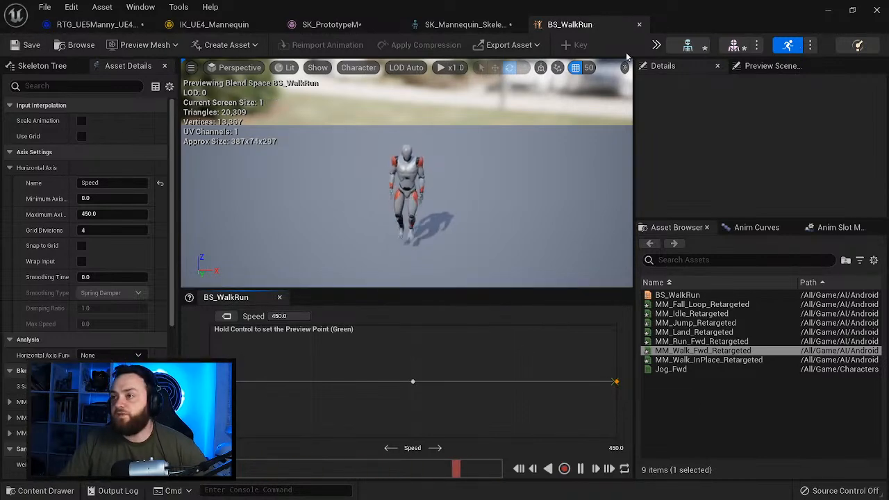
Step: Save SK_Mannequin_Skeleton and close the blend space, skeleton, mesh and IK asset editors
left_click(638, 25)
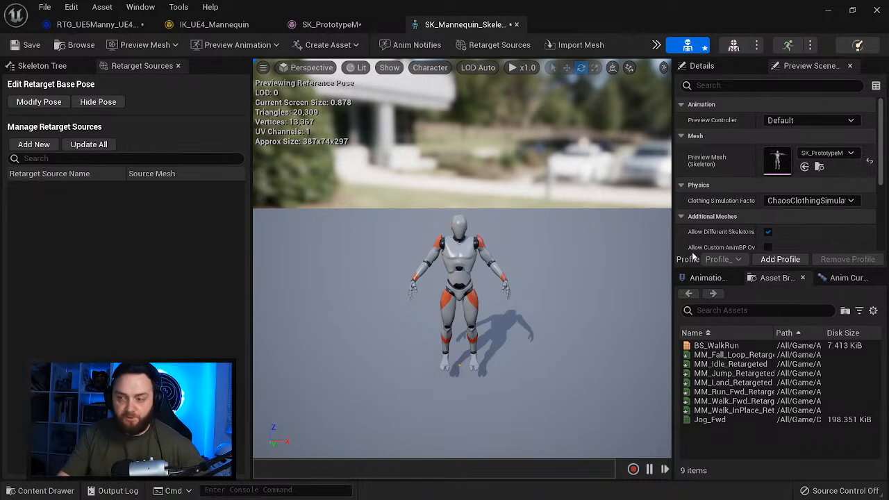
left_click(27, 45)
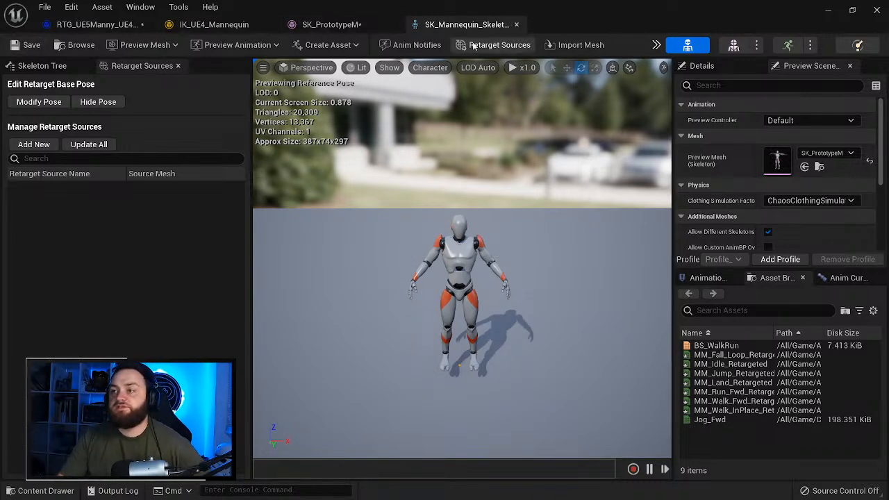
left_click(516, 24)
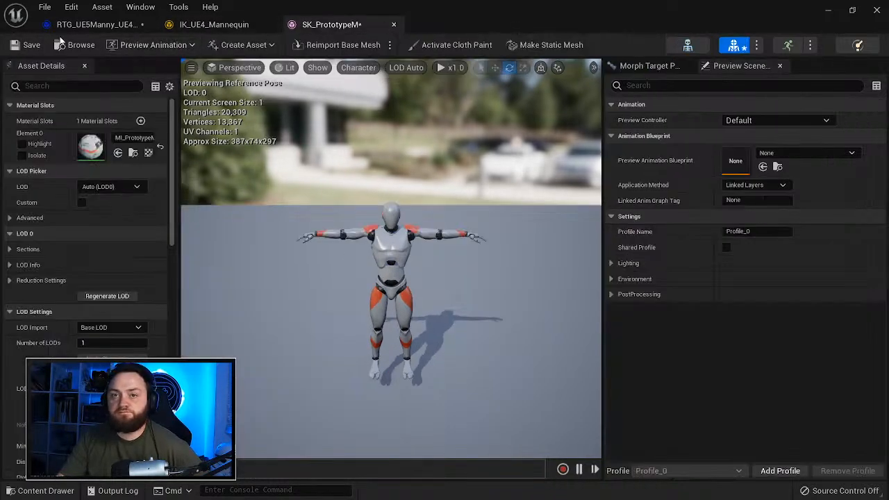
left_click(393, 25)
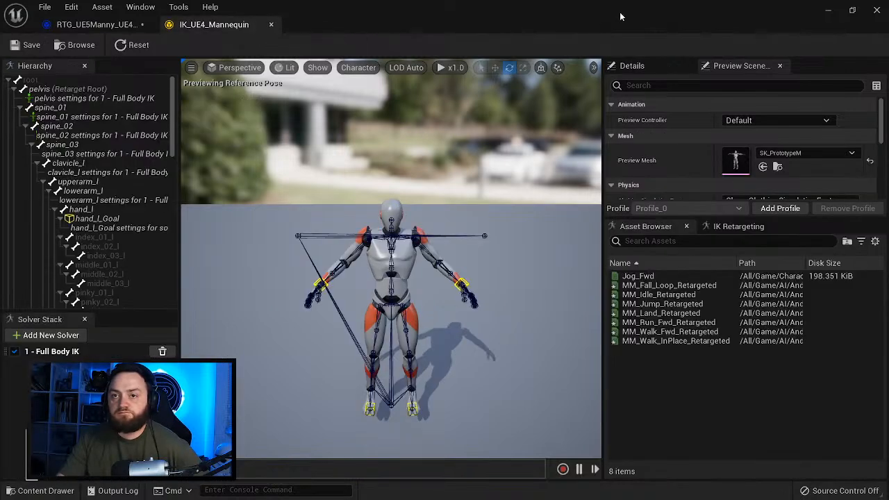
left_click(877, 11)
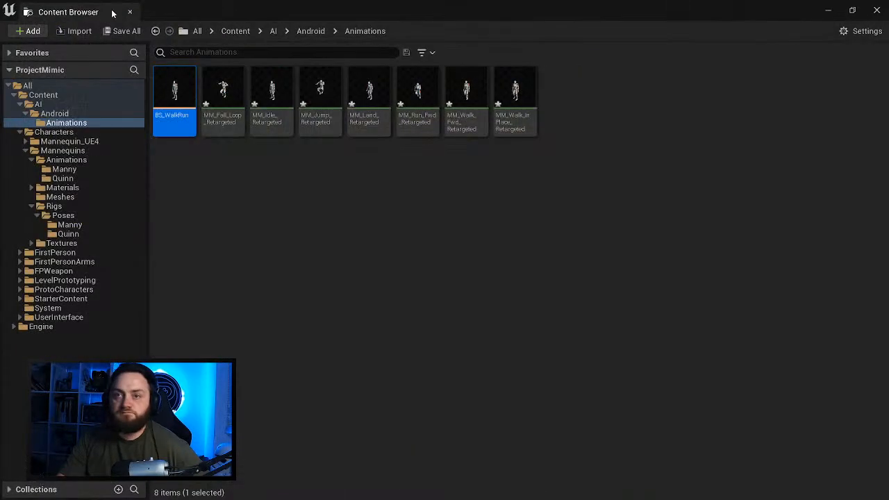
left_click(332, 254)
right_click(354, 223)
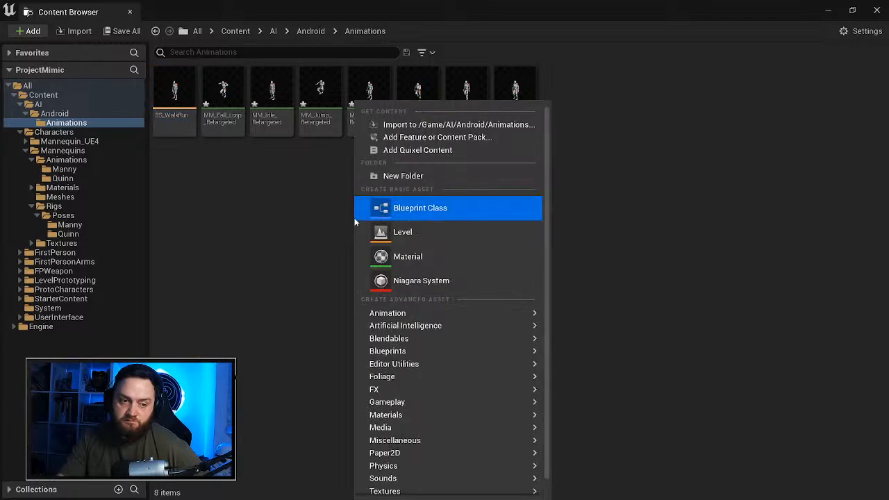
left_click(342, 248)
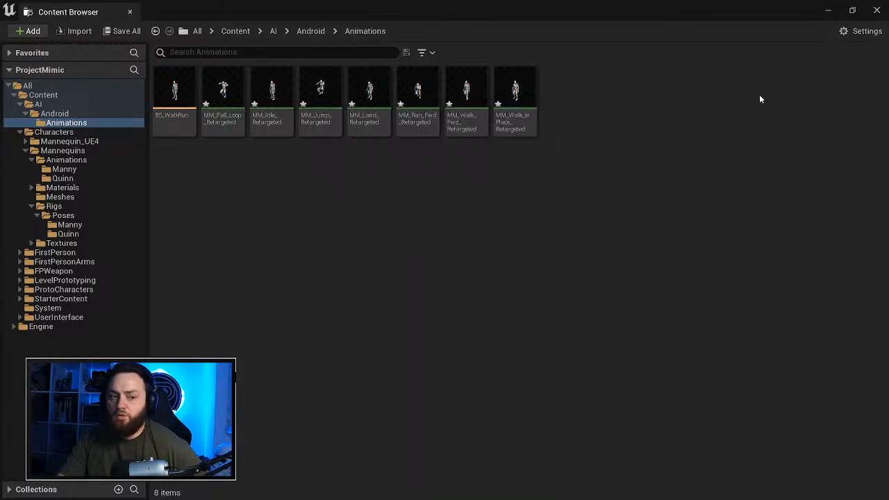
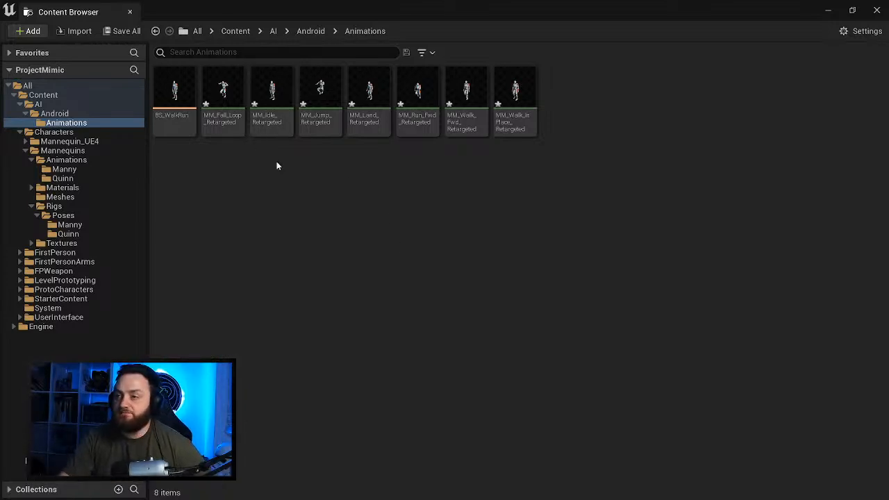
Step: Return to the DevMap level editor and open the AI/Android folder in its content drawer
left_click(878, 11)
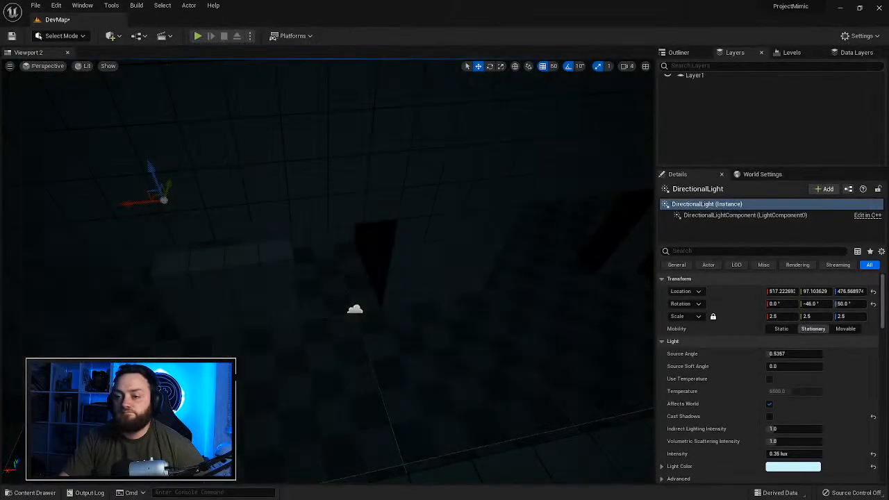
left_click(31, 493)
left_click(171, 289)
left_click(201, 305)
double_click(175, 340)
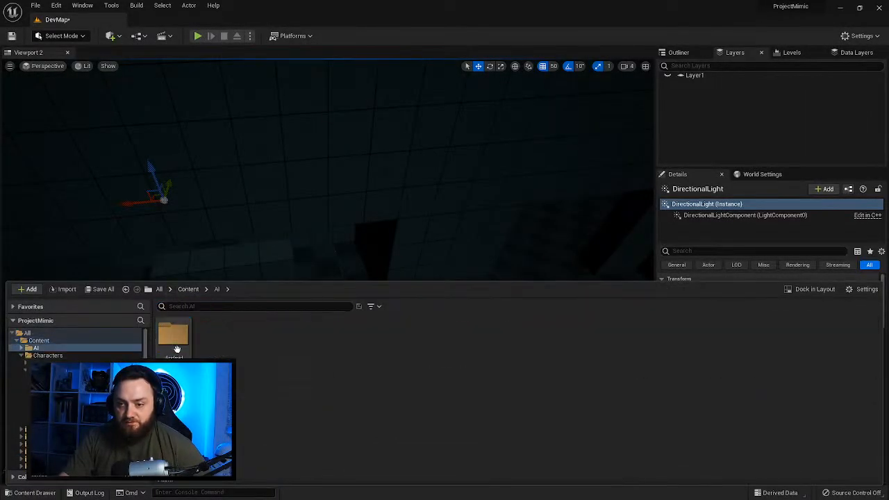
Step: Open the Animations folder inside AI/Android
double_click(176, 342)
double_click(177, 347)
right_click(278, 418)
mouse_move(352, 313)
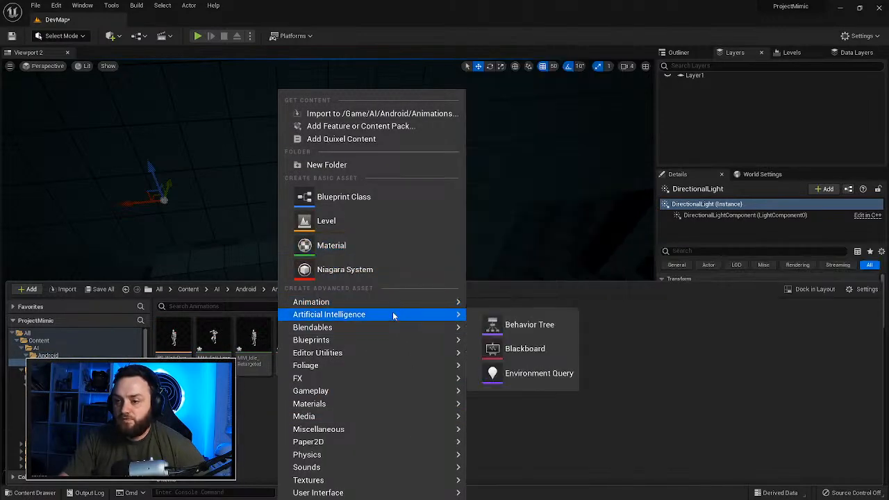
mouse_move(380, 304)
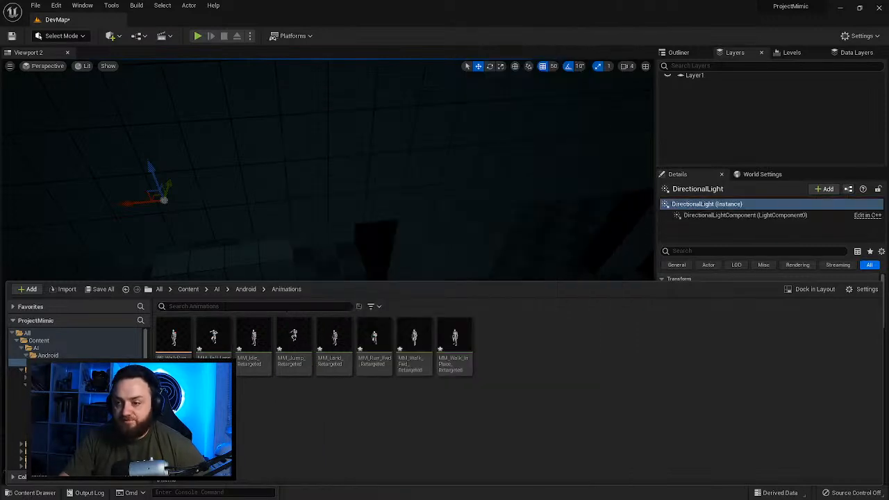
Step: Duplicate the MM_Walk_Fwd_Retargeted animation and name the copy MM_Walk_Fwd_Aggro
left_click(413, 347)
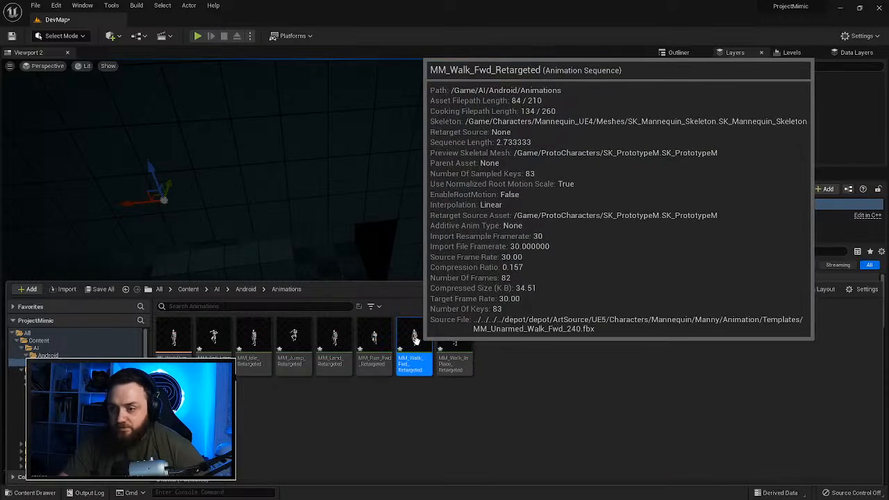
right_click(414, 337)
left_click(499, 229)
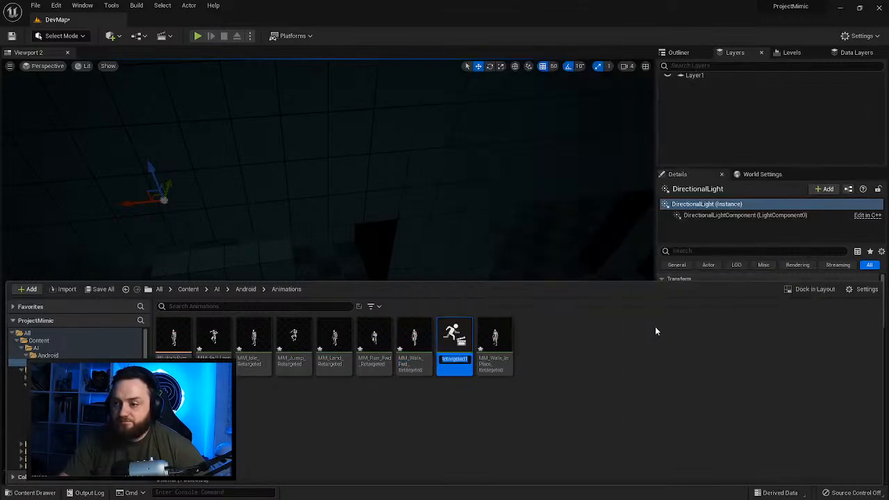
key("Right")
key("BackSpace")
key("BackSpace")
key("BackSpace")
key("BackSpace")
key("BackSpace")
key("BackSpace")
key("BackSpace")
key("BackSpace")
key("BackSpace")
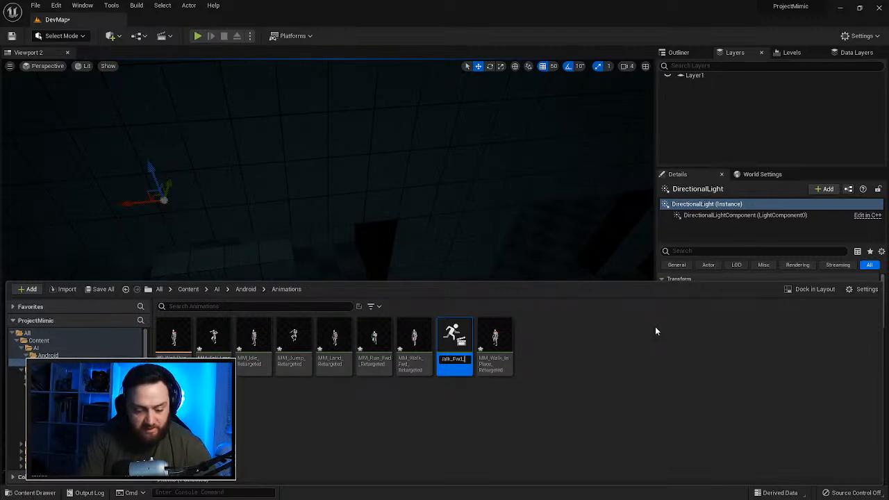
type("Aggro")
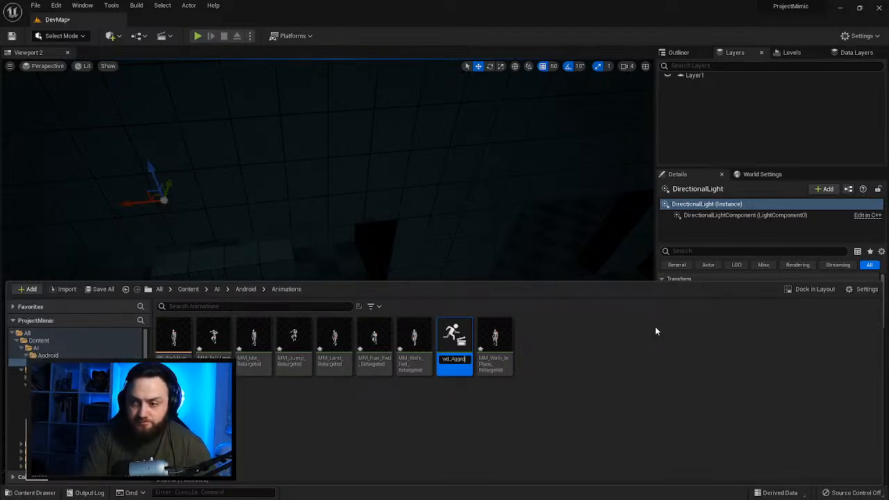
key("Return")
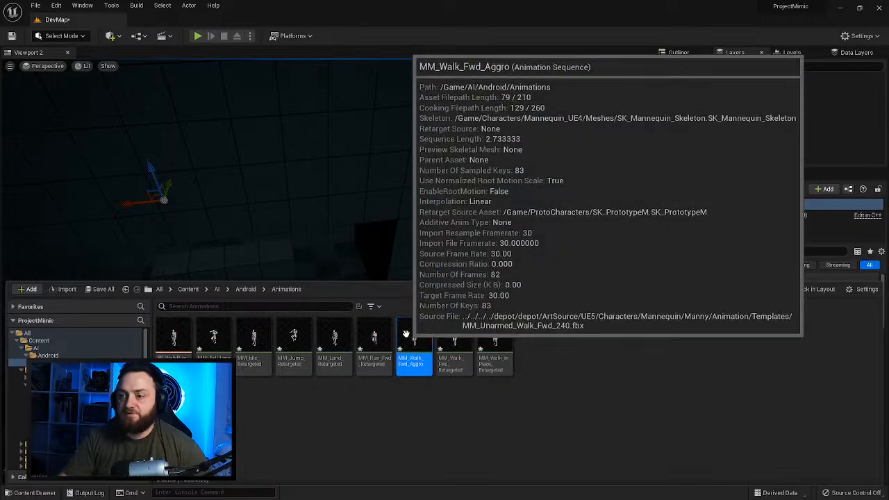
Step: Open MM_Walk_Fwd_Aggro and set its Rate Scale to 1.5
double_click(427, 328)
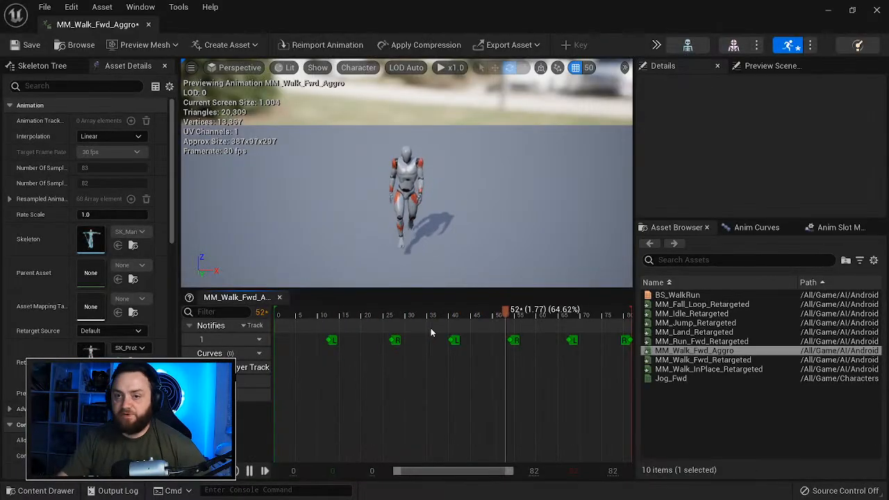
left_click(84, 215)
type("1.5")
key("Return")
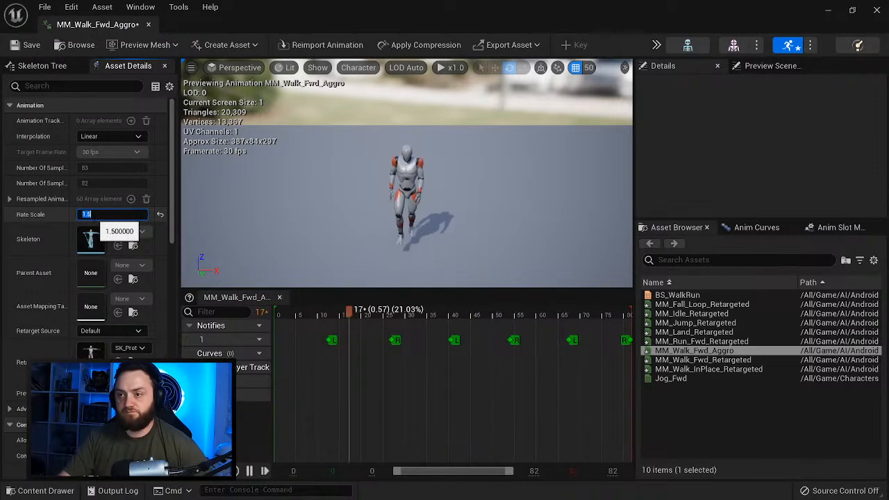
right_click_drag(407, 197, 370, 181)
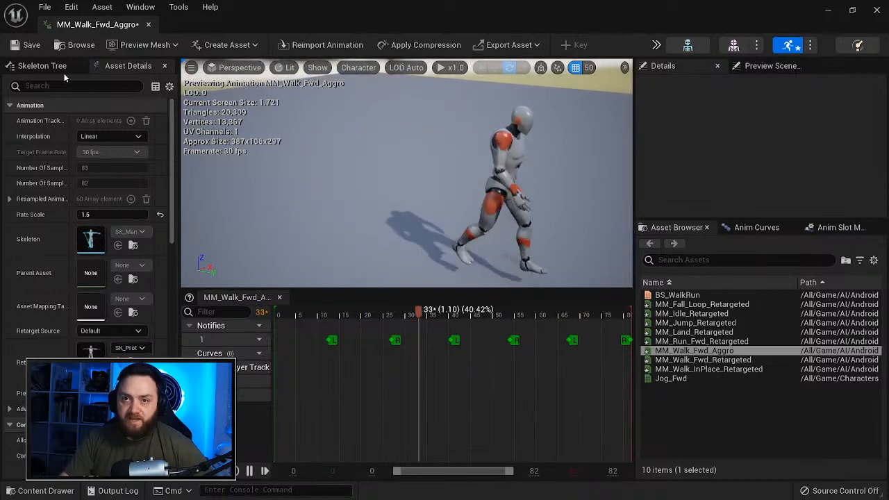
Step: Select the upperarm_r bone in the skeleton hierarchy, pause playback and rewind the animation to frame 0
left_click(39, 65)
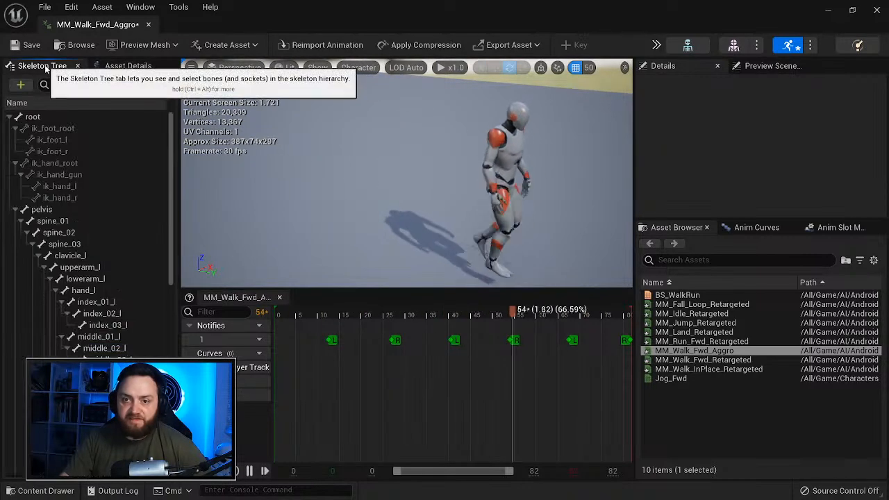
left_click(82, 290)
scroll(103, 313, "down", 3)
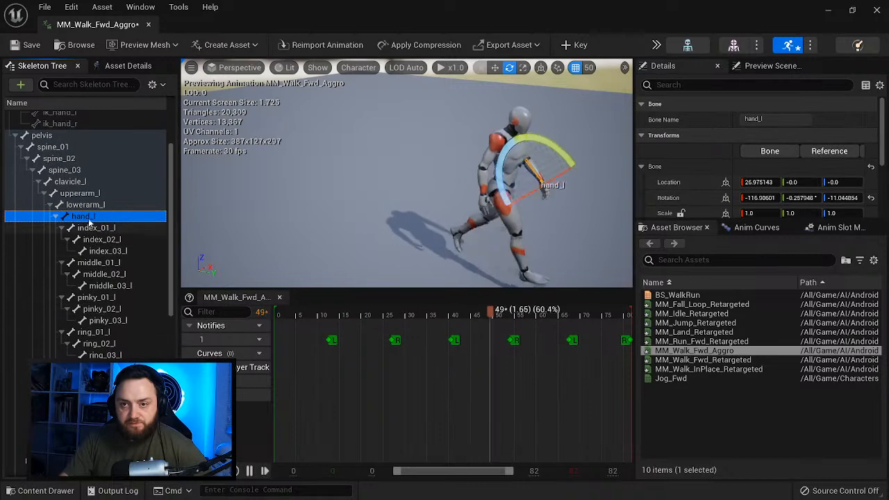
left_click(80, 194)
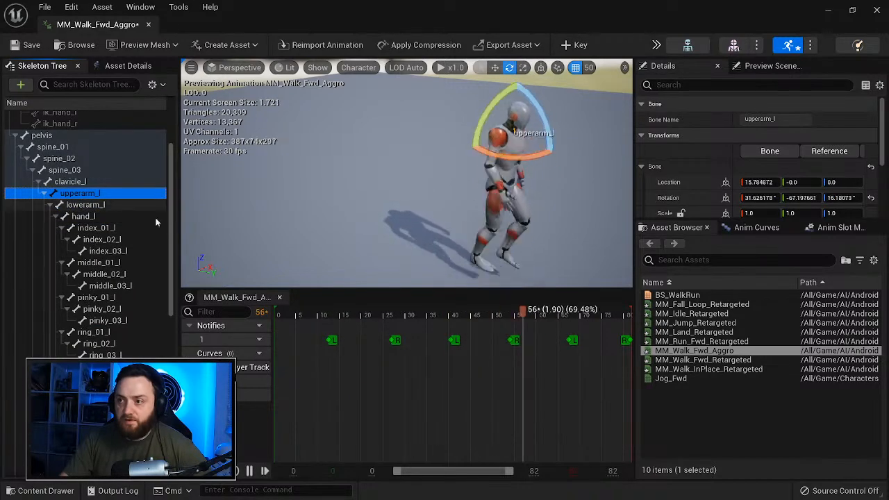
scroll(62, 314, "down", 2)
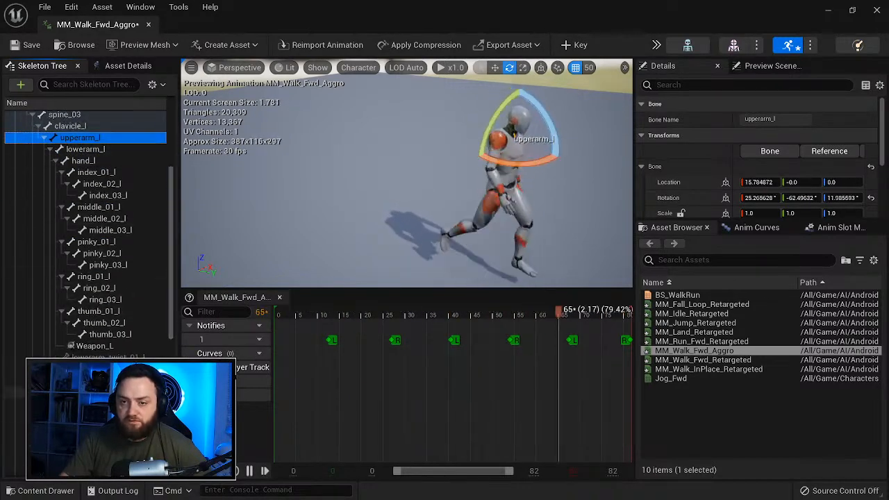
left_click(80, 392)
left_click(249, 470)
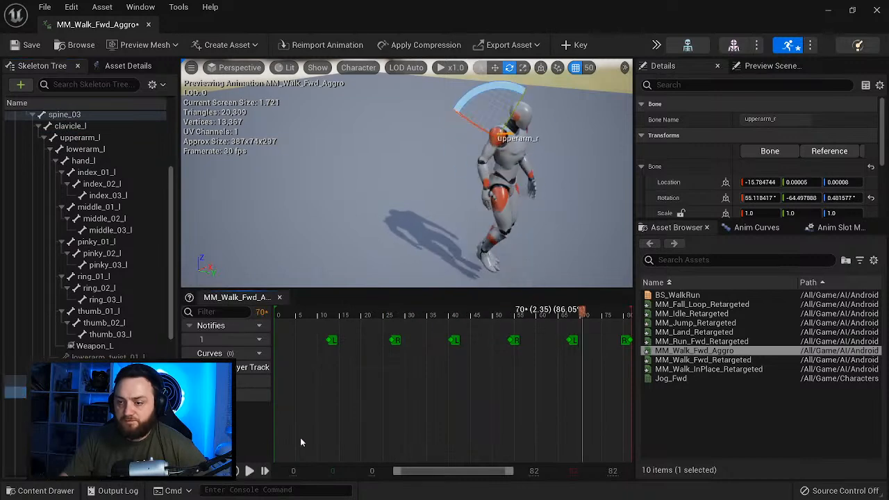
left_click_drag(577, 315, 266, 319)
Step: Rotate the upperarm_r bone so the right arm reaches forward at about shoulder height, and key it at frame 0
right_click_drag(389, 195, 243, 170)
right_click_drag(534, 165, 532, 187)
mouse_move(508, 95)
right_mouse_down()
mouse_move(509, 66)
mouse_move(508, 95)
right_mouse_up()
key("w")
left_click(541, 68)
right_click_drag(381, 165, 354, 131)
left_click_drag(390, 157, 421, 192)
mouse_move(587, 107)
right_mouse_down()
mouse_move(587, 99)
mouse_move(587, 106)
right_mouse_up()
left_click(574, 45)
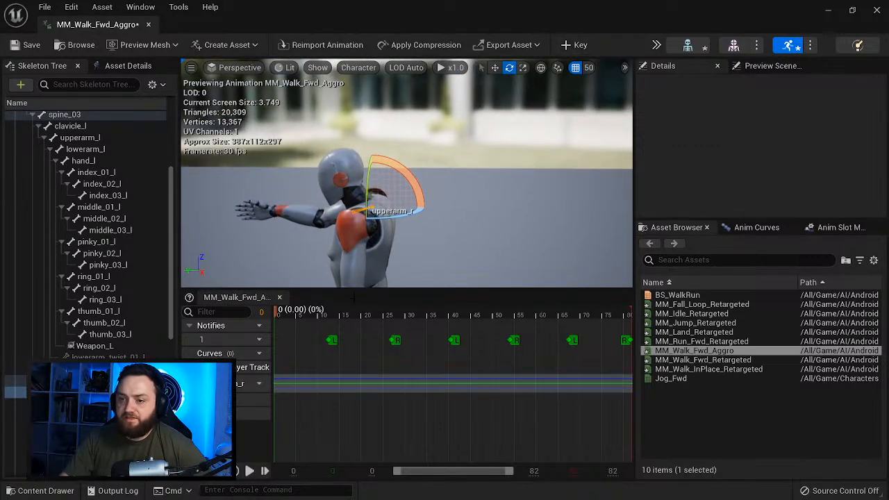
Step: Rotate the hand_r bone so the right hand bends upward with its palm facing forward, and key it at frame 0
left_click(85, 415)
right_click_drag(407, 181, 347, 180)
right_click_drag(441, 200, 459, 204)
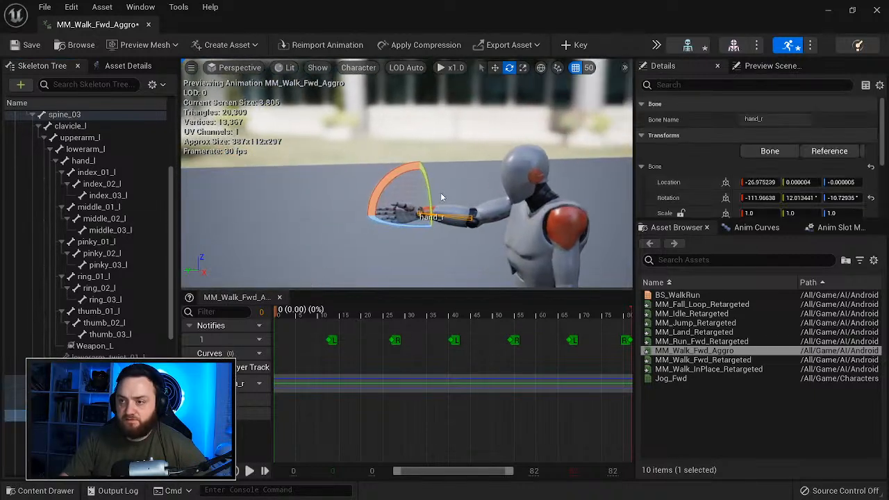
left_click_drag(426, 189, 430, 262)
left_click_drag(386, 178, 464, 182)
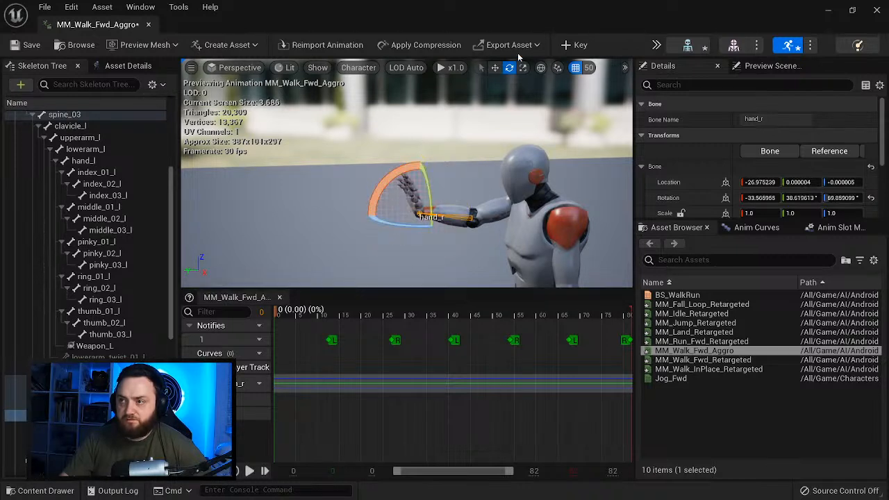
left_click(572, 44)
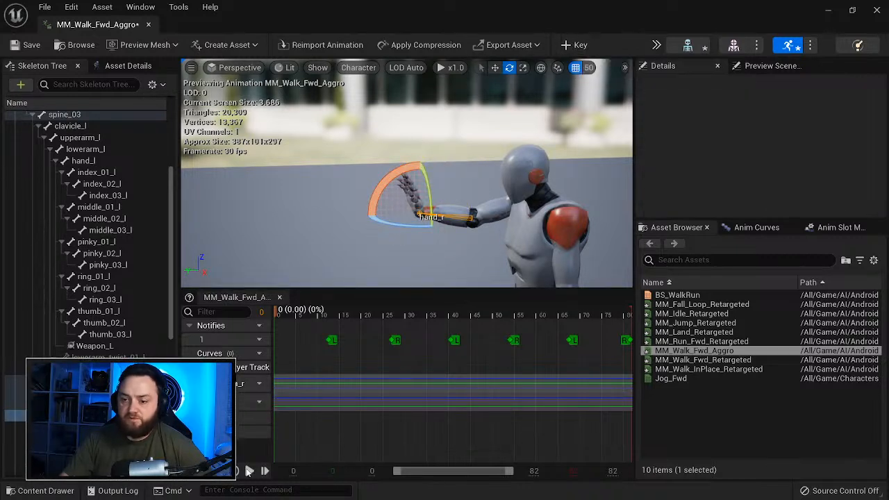
Step: Play the edited walk to check the raised arm from the front, and save MM_Walk_Fwd_Aggro
left_click(248, 472)
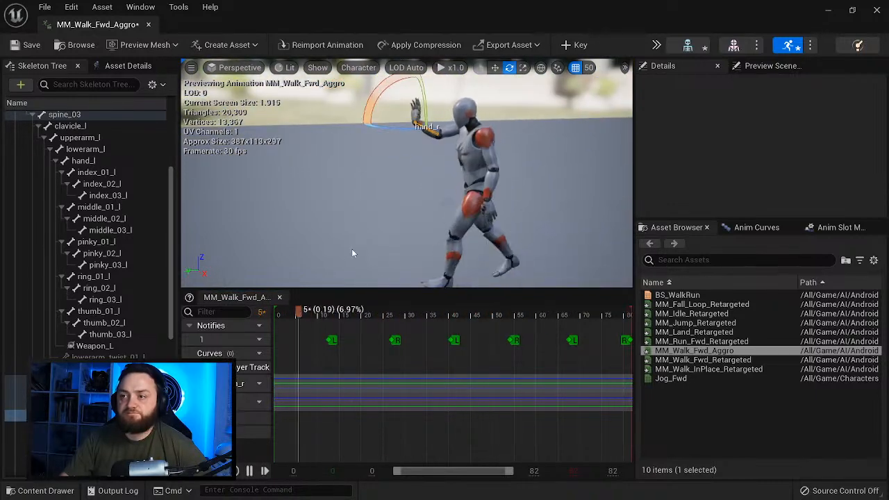
left_click_drag(409, 225, 347, 203)
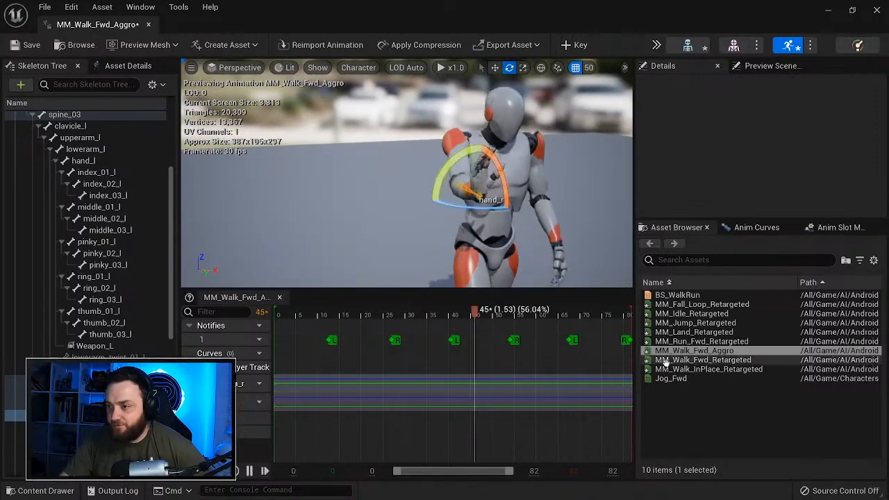
left_click(700, 402)
left_click(27, 45)
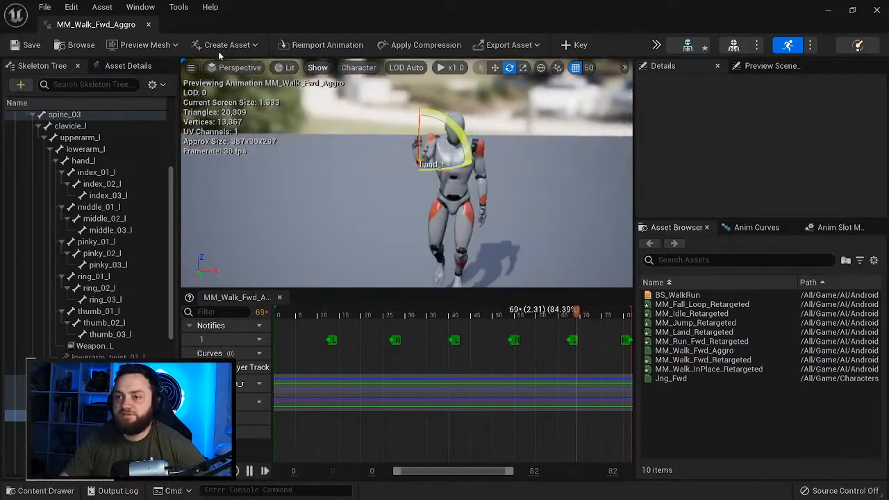
Step: Open BS_WalkRun and replace the sample at Speed 450 with MM_Walk_Fwd_Aggro
double_click(666, 295)
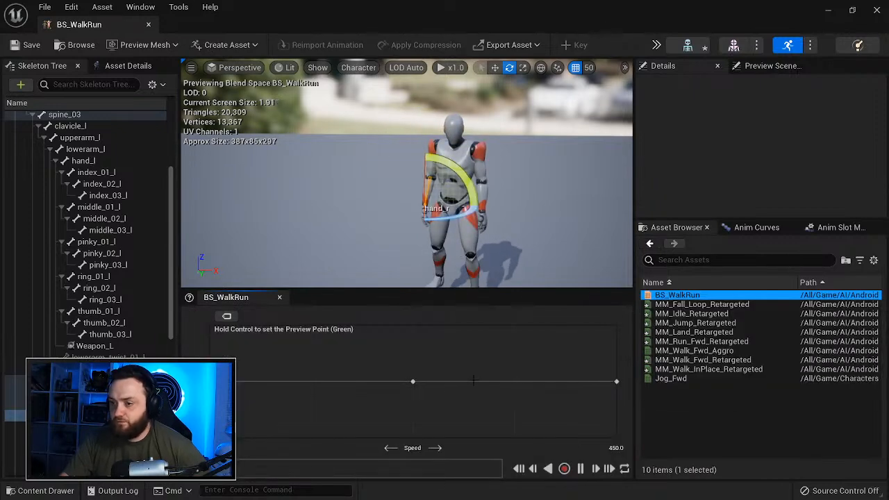
left_click(616, 381)
key("Delete")
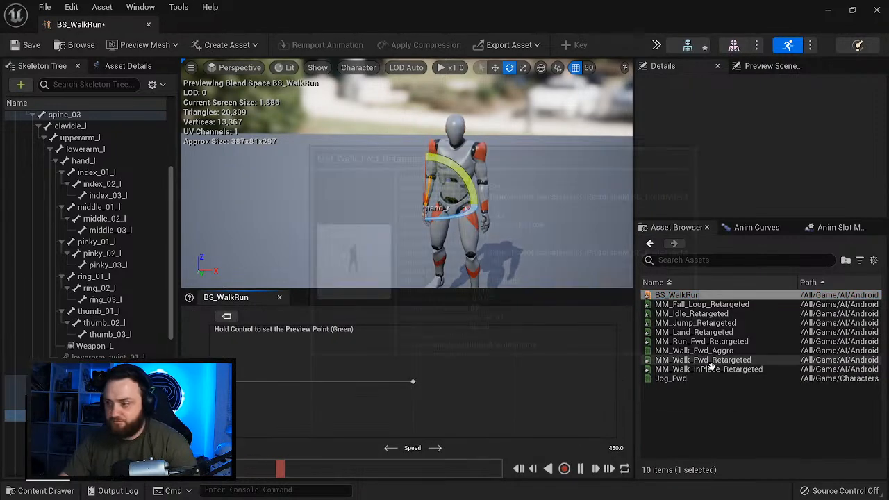
left_click_drag(705, 351, 616, 381)
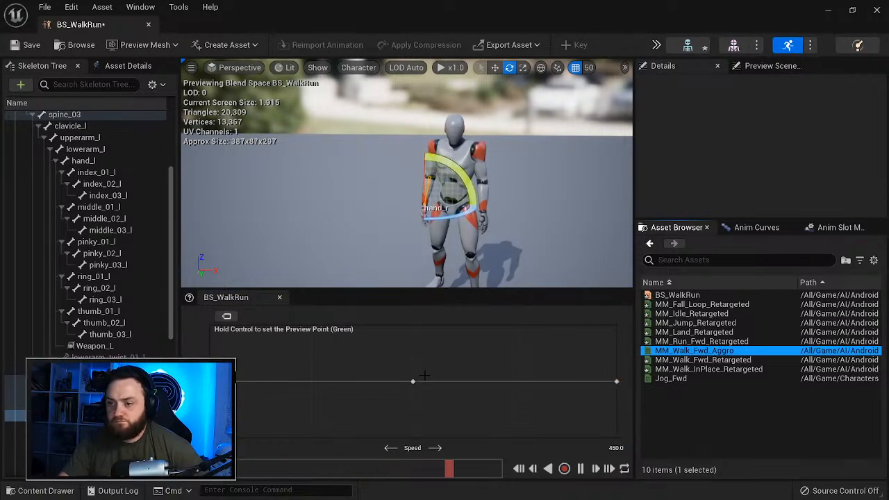
Step: Preview the blend near Speed 450, save BS_WalkRun and close its editor
key("ctrl")
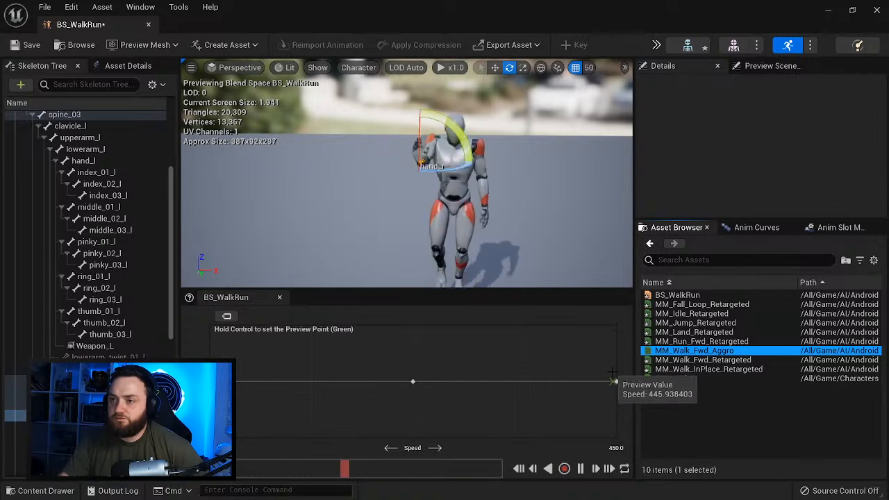
left_click(24, 45)
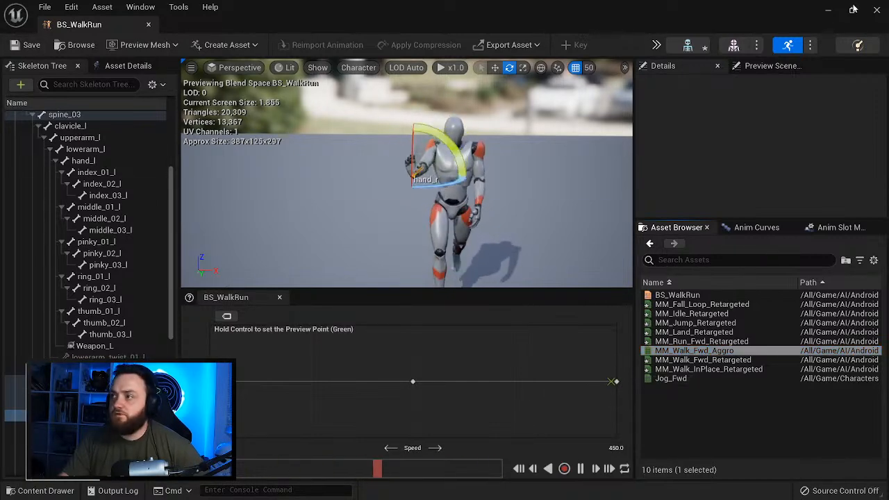
left_click(877, 10)
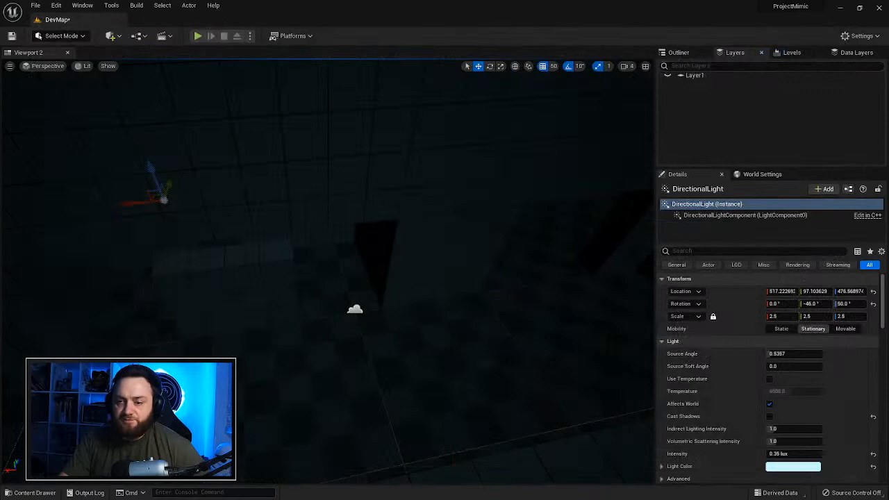
Step: Create an Animation Blueprint for SK_Mannequin_Skeleton in the Animations folder, name it Android_Anim and open it
left_click(29, 493)
right_click(382, 382)
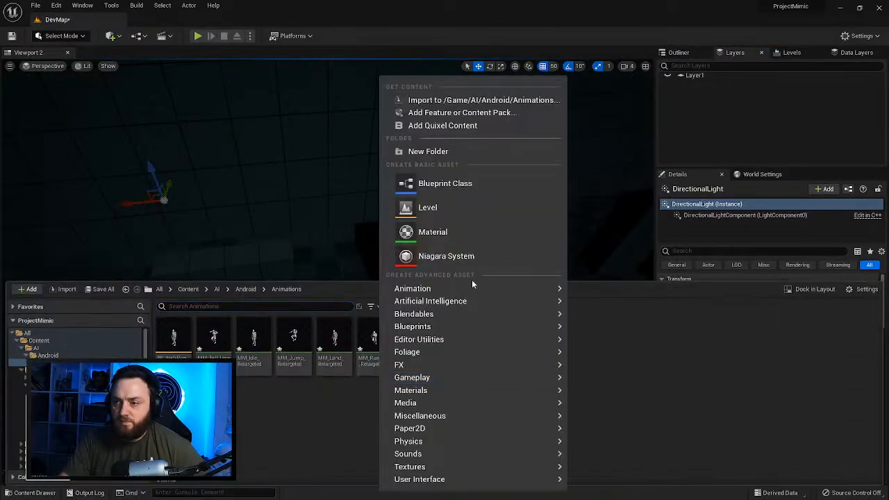
mouse_move(478, 288)
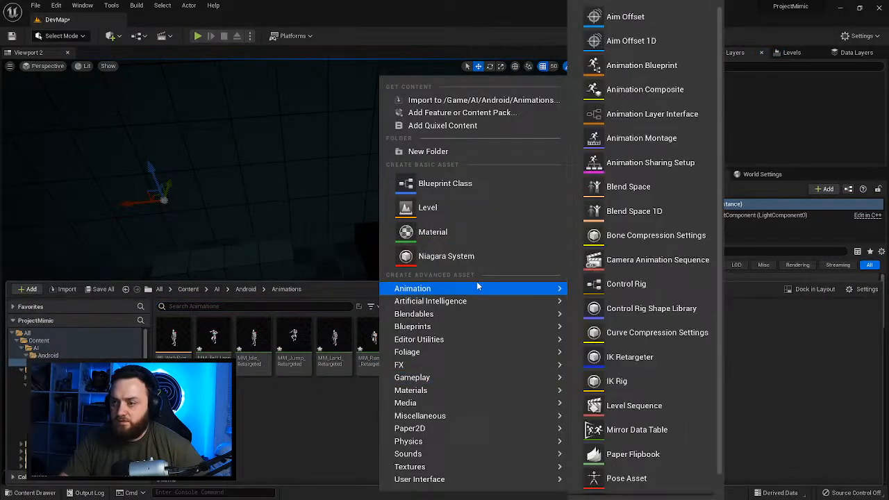
left_click(639, 65)
left_click(270, 123)
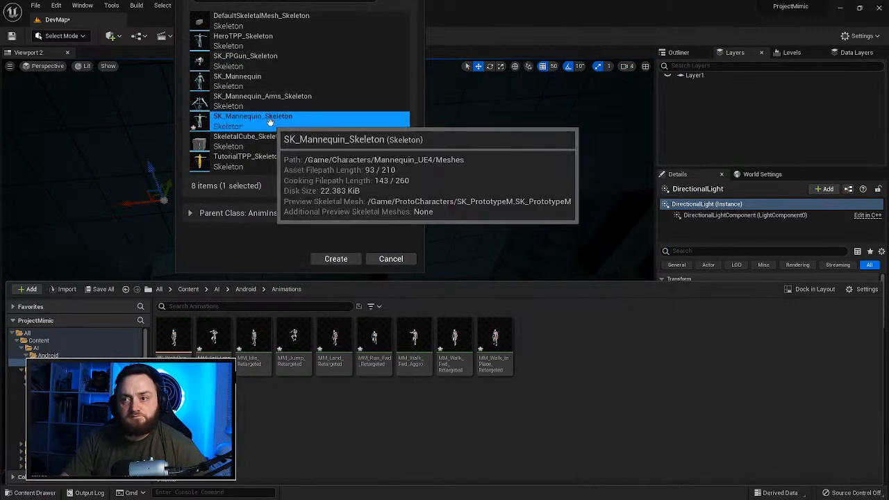
left_click(326, 259)
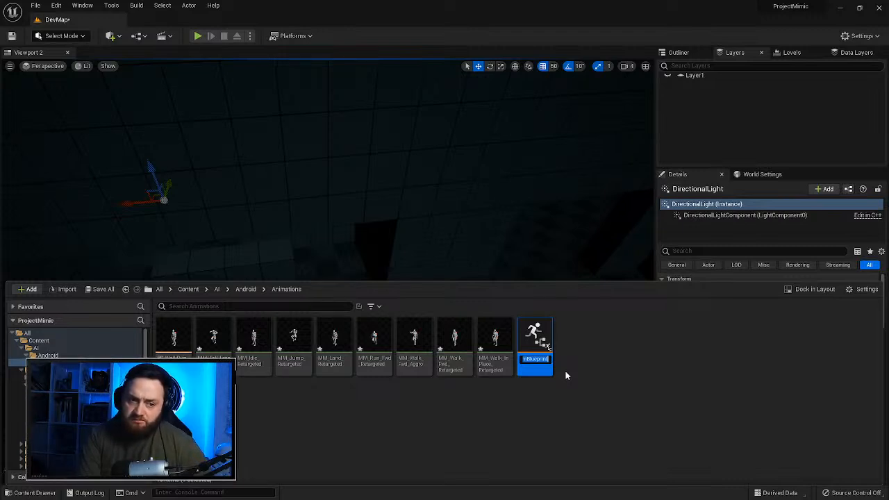
type("Android_Anim")
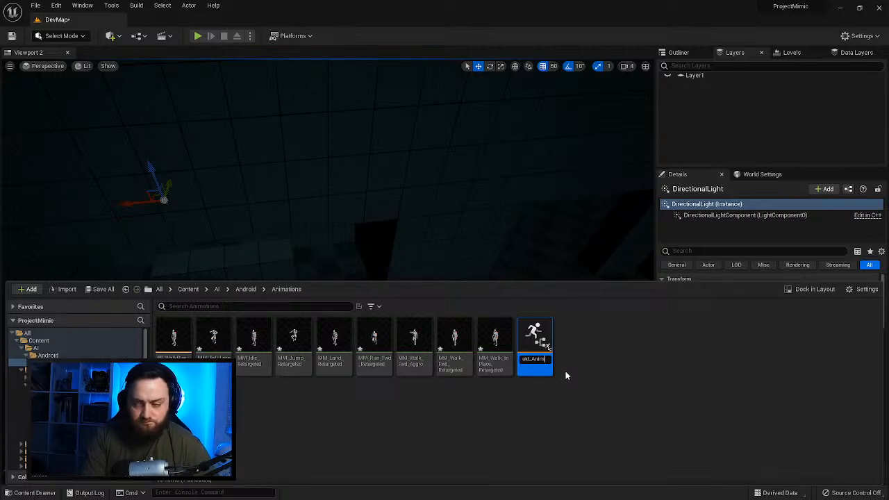
key("Return")
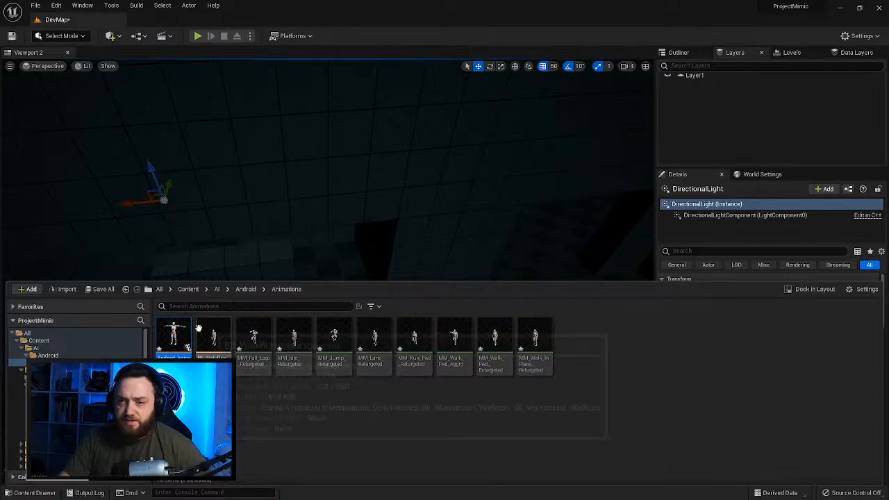
double_click(167, 333)
right_click_drag(240, 238, 284, 183)
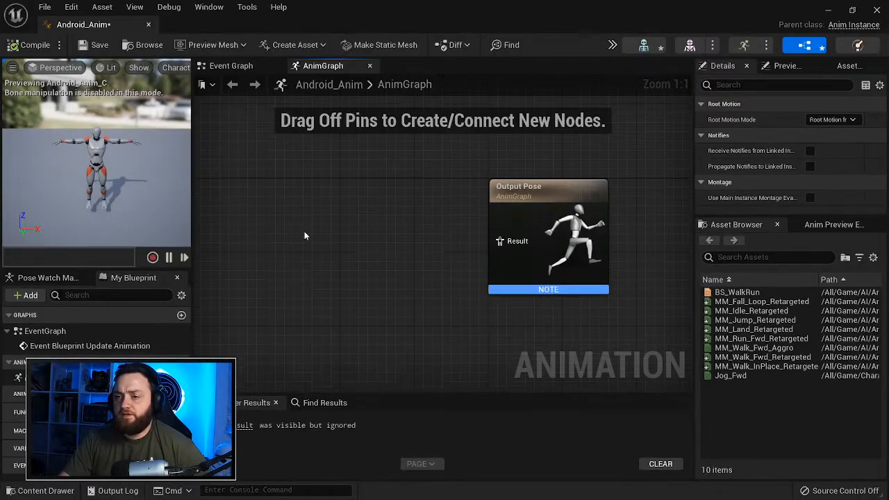
Step: Add a new state machine to the AnimGraph and name it MovementState
right_click(263, 230)
type("state")
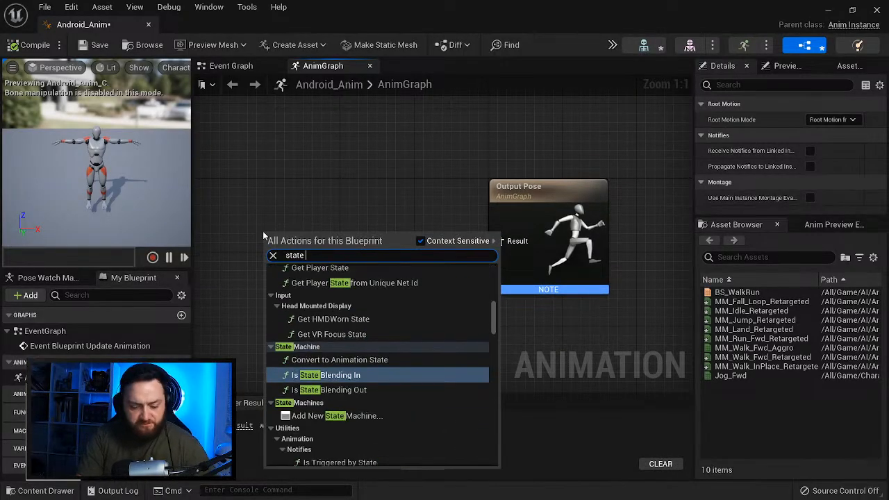
type(" machin")
key("Return")
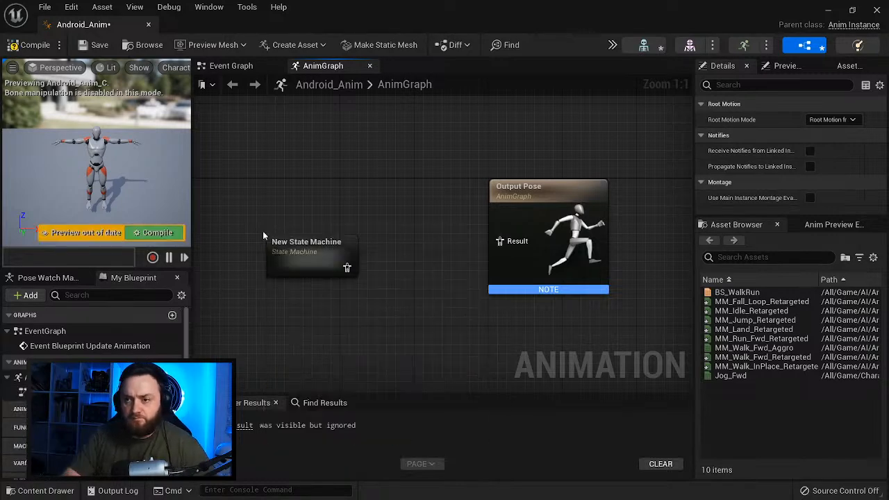
left_click(321, 274)
type("Mo")
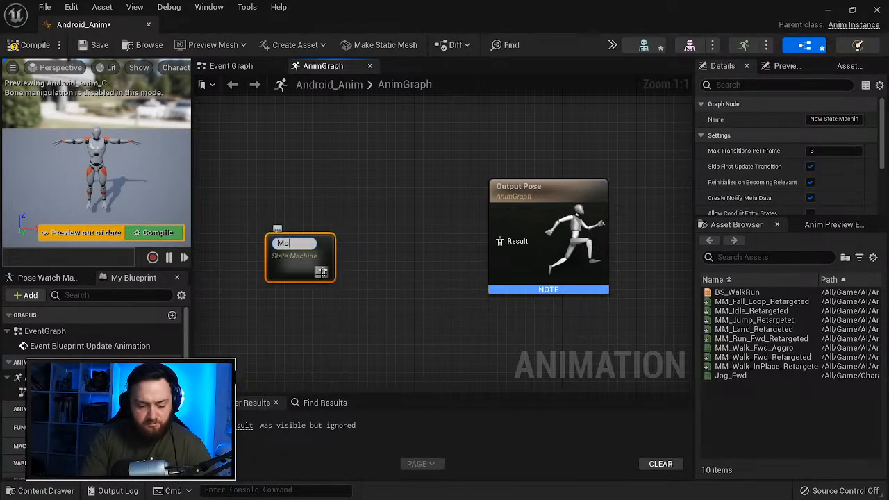
type("vementState")
key("Return")
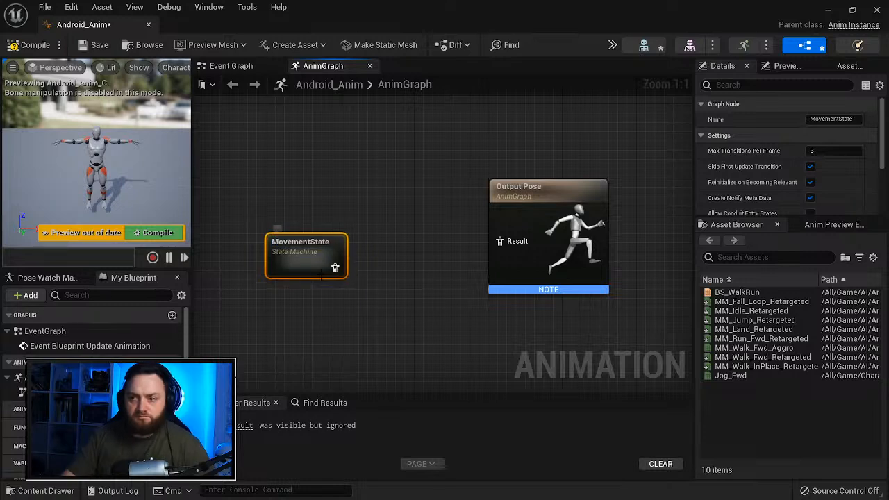
Step: Open the MovementState state machine and create a state named Idle connected from Entry
double_click(321, 274)
left_click_drag(472, 244, 549, 256)
left_click(589, 291)
type("Id")
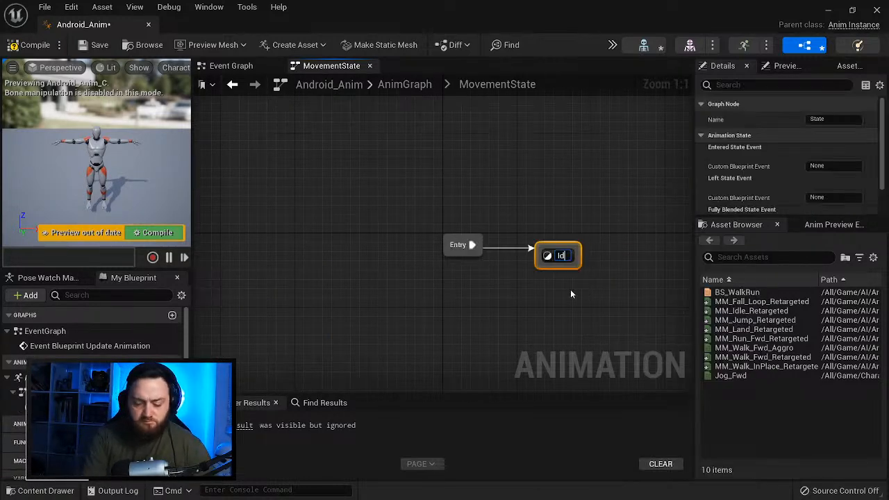
type("le")
key("Return")
Step: Create a state named Moving with a transition leading to it from Idle
right_click_drag(570, 289, 476, 279)
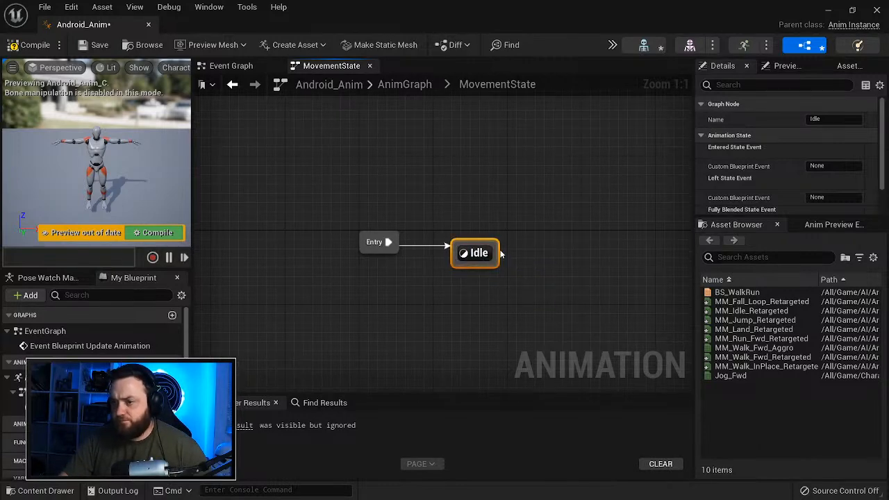
left_click_drag(501, 253, 658, 245)
left_click(698, 290)
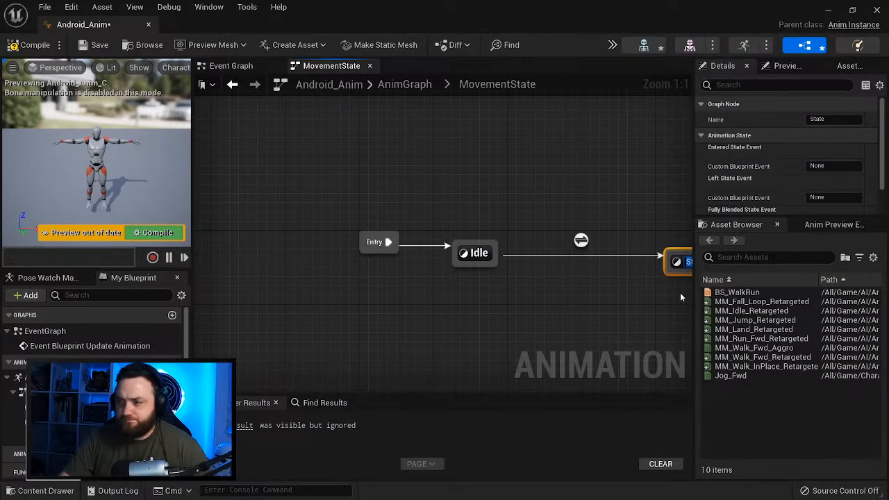
type("Moving")
key("Return")
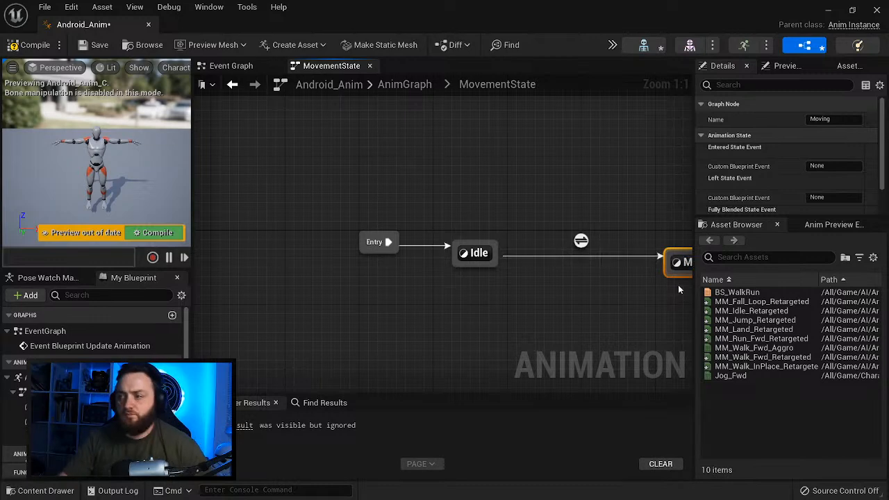
Step: Open the Idle state, add MM_Idle_Retargeted and connect it to the Output Animation Pose
right_click_drag(653, 281, 489, 218)
double_click(276, 196)
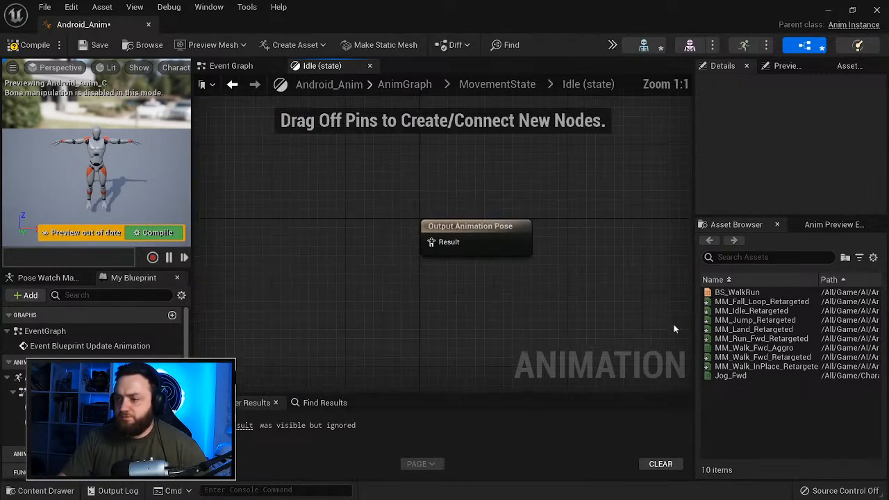
left_click_drag(751, 310, 364, 251)
left_click_drag(426, 297, 464, 257)
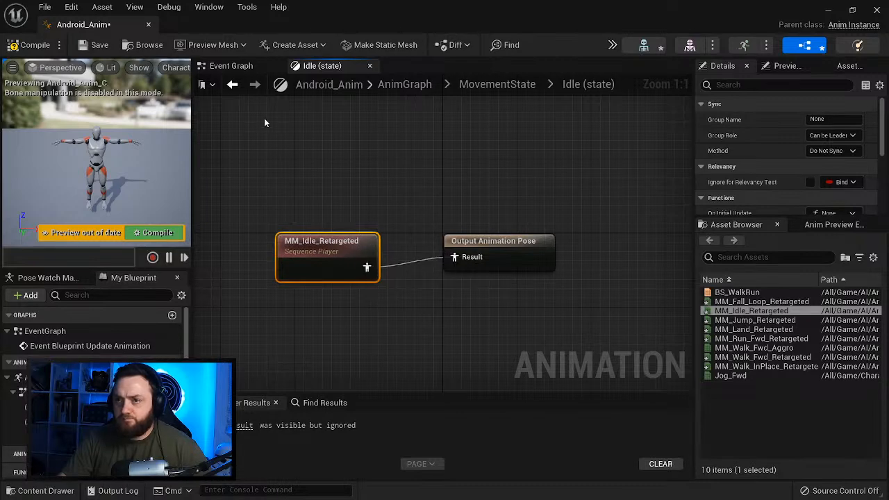
Step: In the Moving state, connect BS_WalkRun to the Output Animation Pose and promote its Speed input to a variable
left_click(232, 84)
double_click(495, 204)
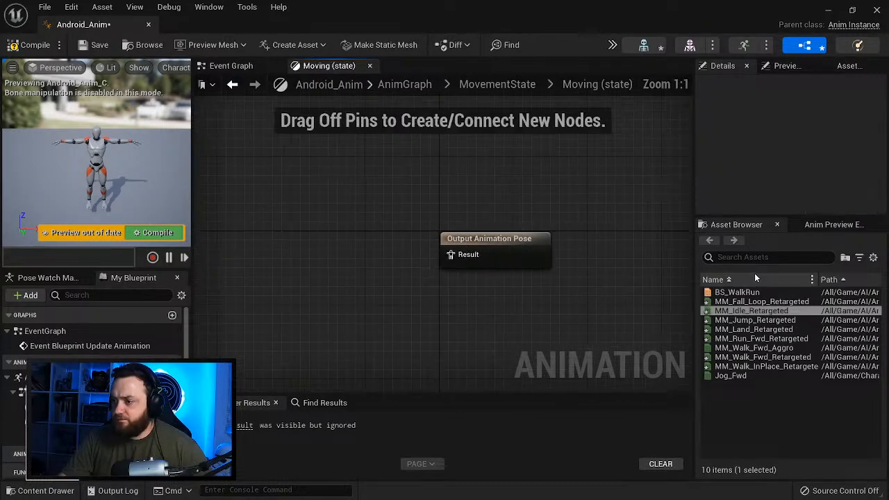
left_click_drag(736, 293, 258, 207)
left_click_drag(337, 240, 454, 257)
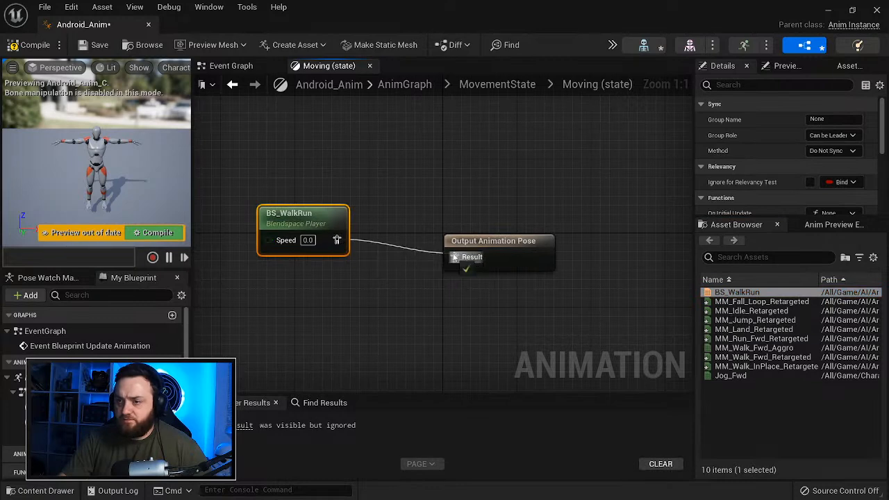
right_click_drag(291, 239, 410, 257)
right_click(387, 256)
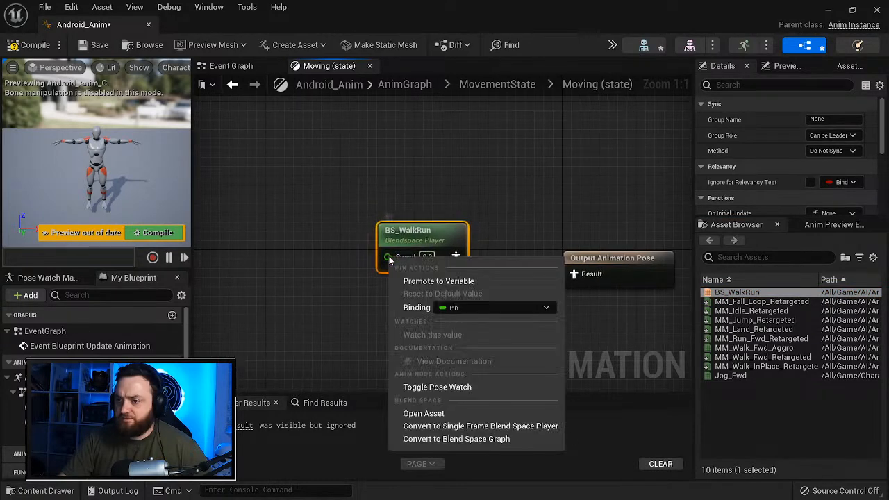
left_click(426, 279)
Step: Build the Idle to Moving transition rule so it can be entered when Speed is greater than 0.0
left_click(232, 84)
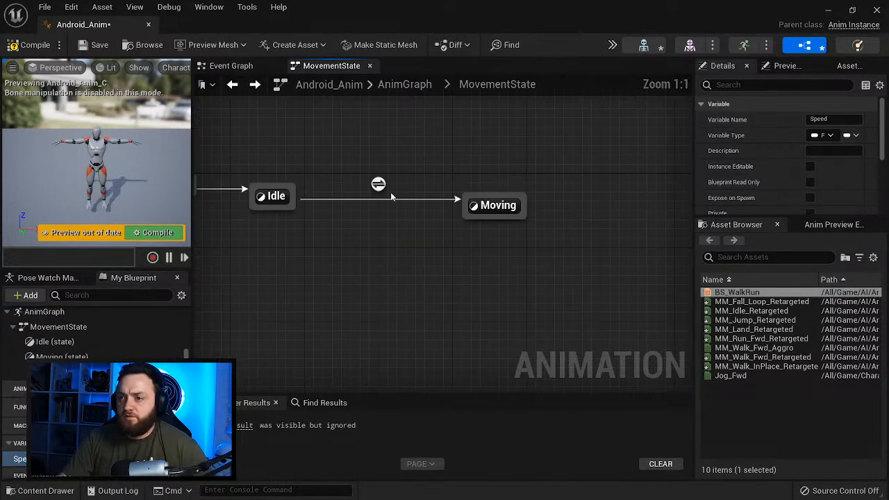
double_click(378, 183)
left_click_drag(21, 458, 363, 236)
left_click(282, 246)
type(">")
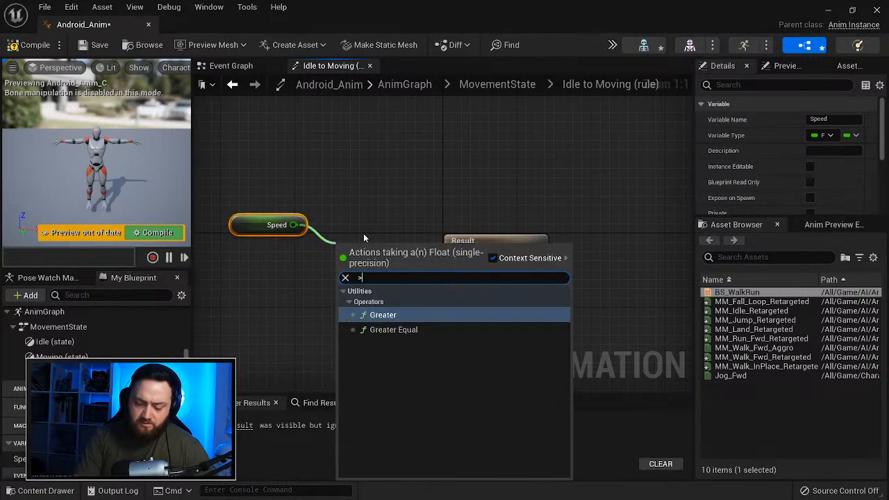
key("Return")
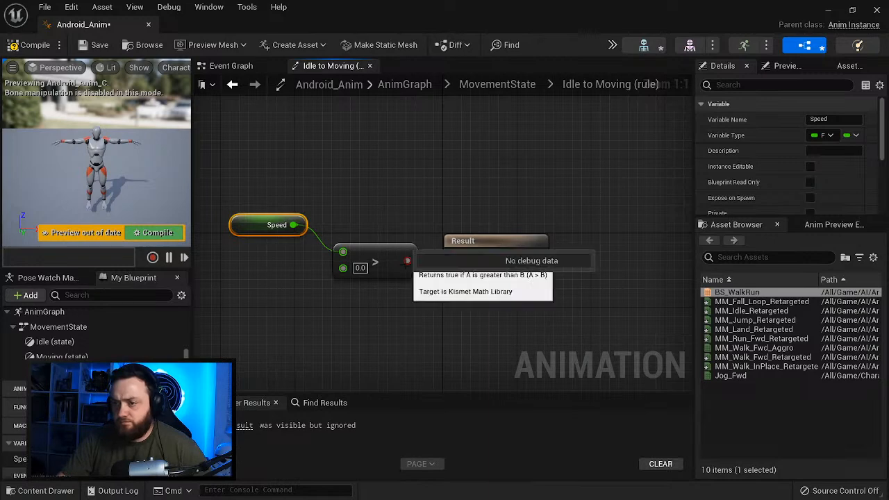
left_click_drag(401, 261, 450, 257)
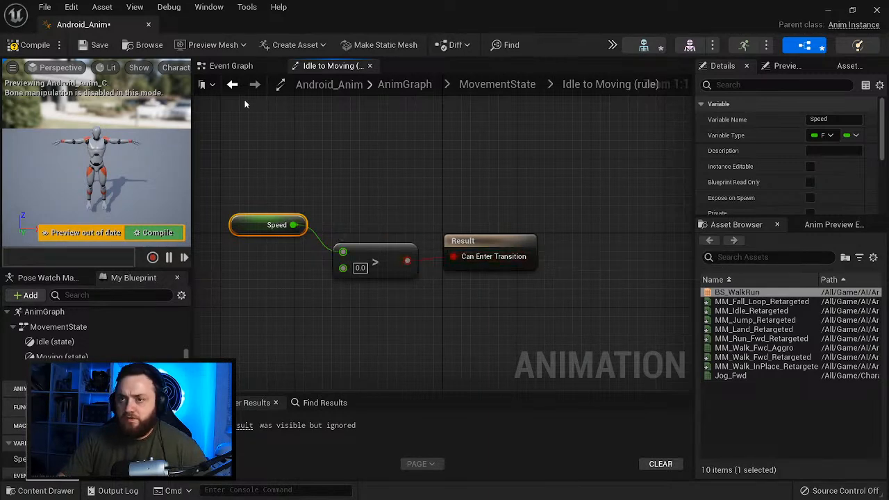
Step: Add a transition from Moving back to Idle, entered when Speed is less than or equal to 0.0, and compile the blueprint
left_click(232, 84)
left_click_drag(474, 216, 276, 201)
left_click(375, 218)
double_click(375, 218)
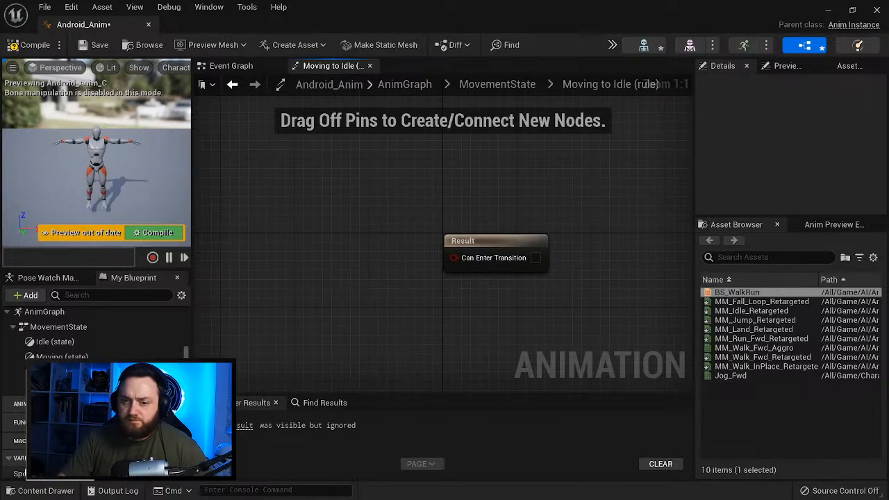
left_click_drag(19, 473, 266, 287)
left_click(281, 288)
left_click_drag(312, 272, 439, 269)
type("<=")
key("Return")
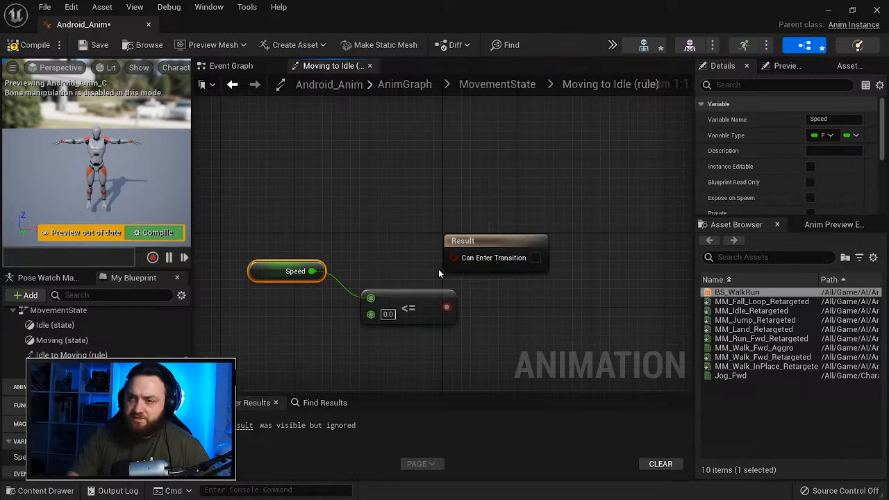
left_click_drag(447, 307, 453, 257)
left_click(28, 45)
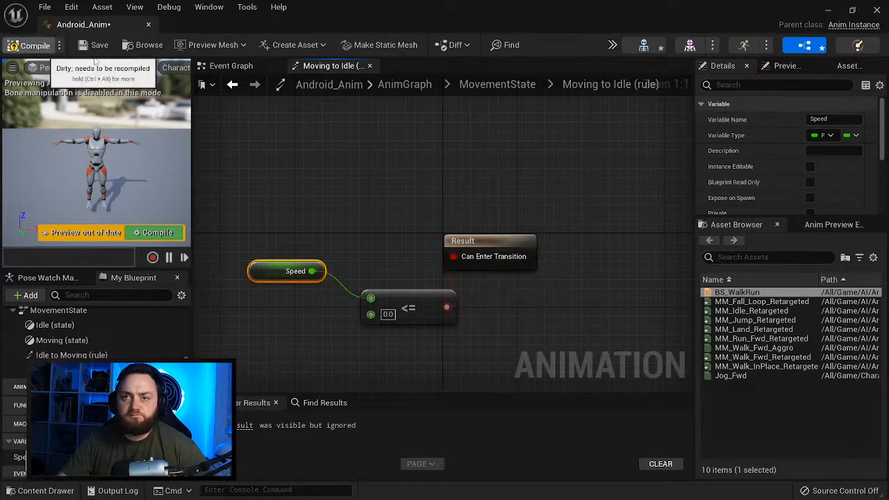
Step: Back in the AnimGraph, connect MovementState to the Output Pose result and compile
left_click(232, 84)
left_click(404, 84)
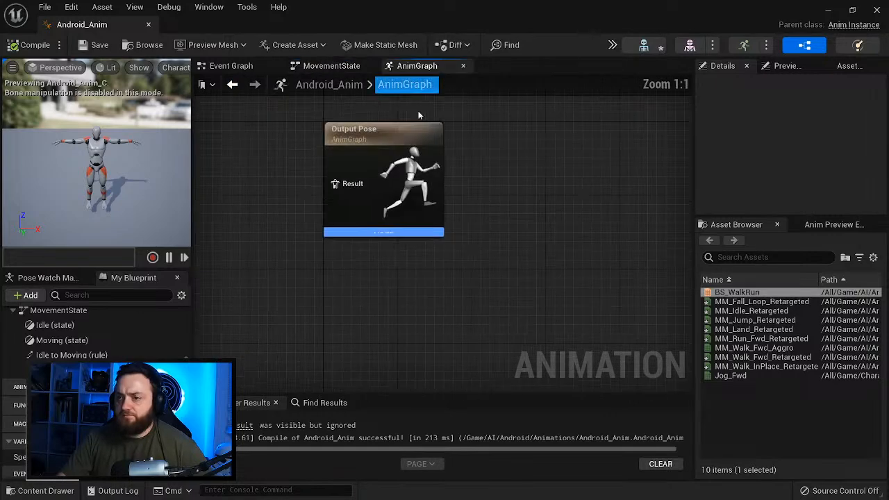
left_click(355, 263)
left_click_drag(362, 268, 565, 268)
left_click(33, 44)
Step: In the Event Graph, add an Is Valid check on Try Get Pawn Owner's return value, executed by Event Blueprint Update Animation
left_click(231, 65)
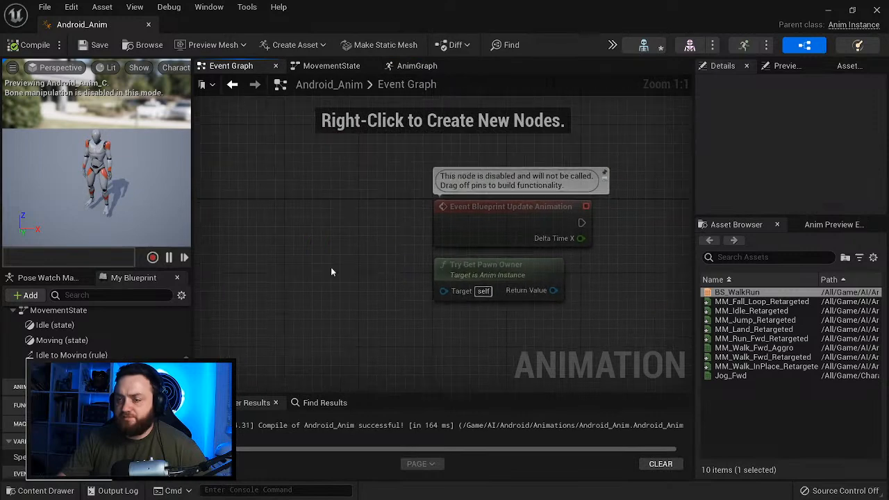
left_click_drag(351, 231, 436, 180)
type("valid")
left_click(458, 238)
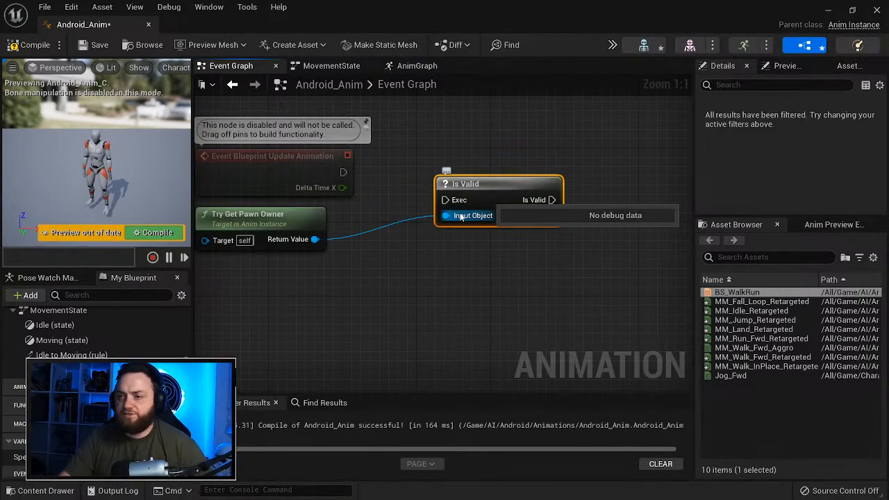
left_click_drag(445, 200, 342, 172)
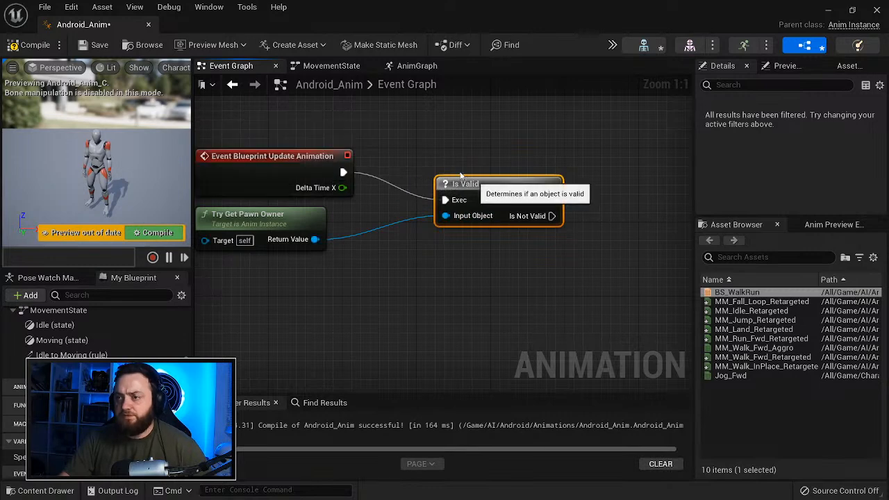
left_click_drag(479, 184, 423, 156)
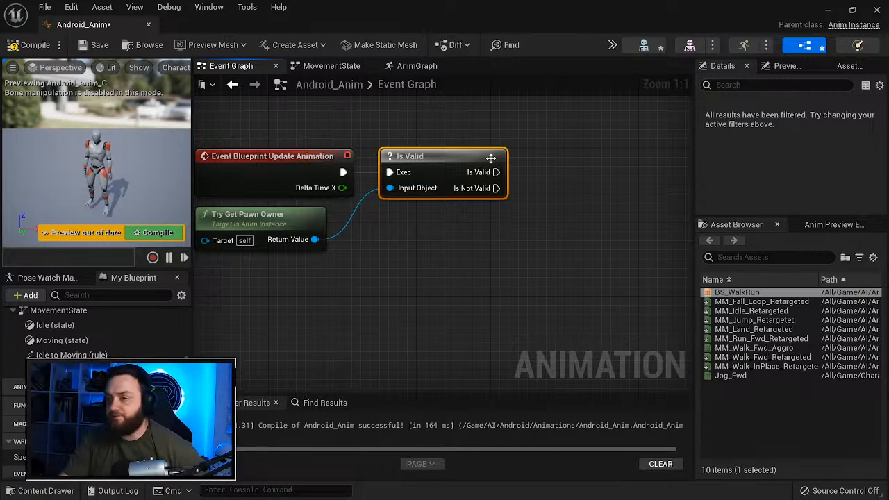
Step: Add a Get Velocity node targeting the return value of Try Get Pawn Owner
left_click_drag(310, 240, 370, 293)
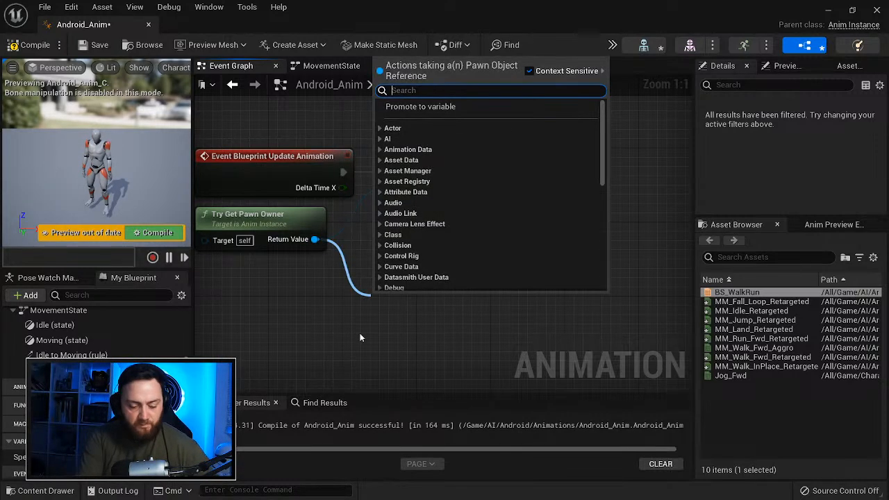
type("velocity")
key("Return")
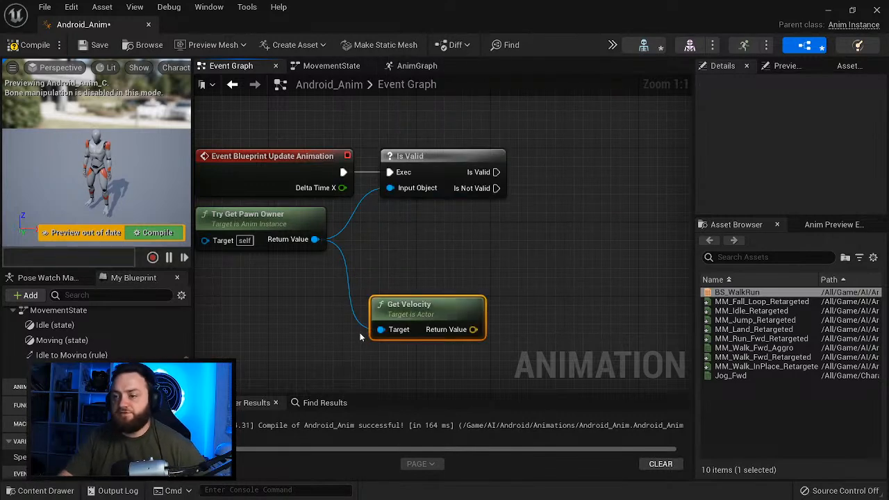
right_click_drag(574, 352, 467, 290)
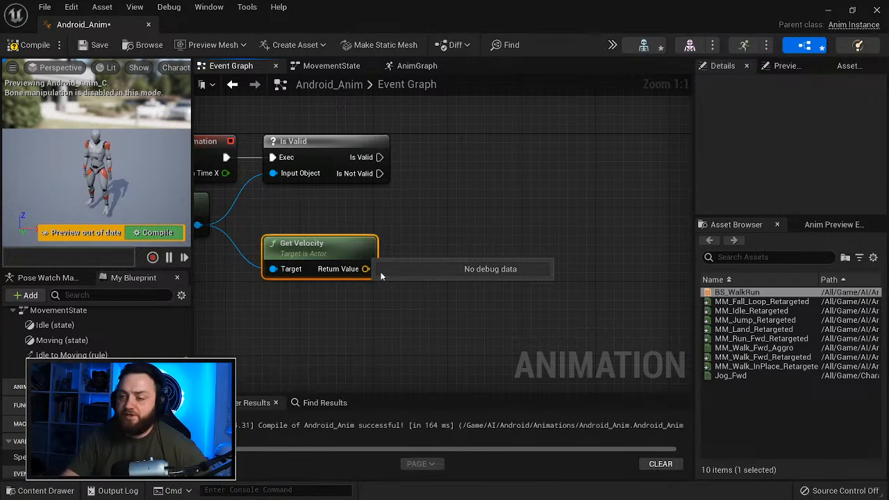
left_click_drag(366, 269, 442, 268)
type("vectorlengt")
key("Return")
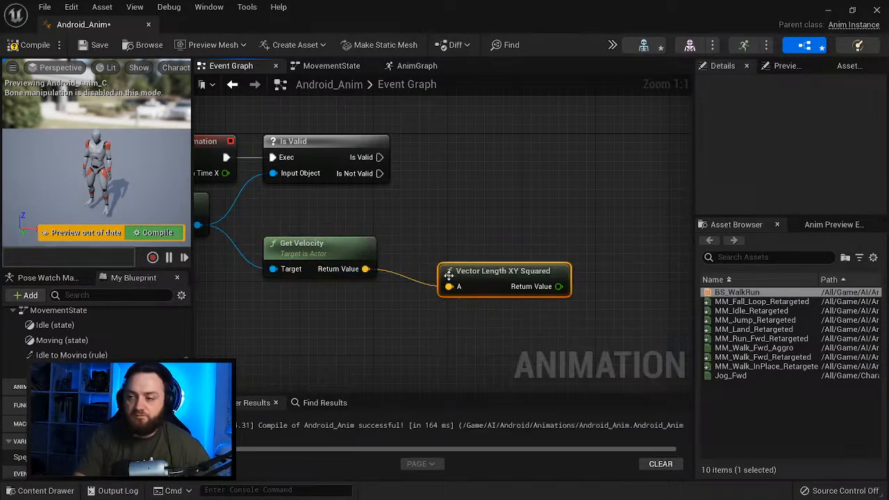
key("Delete")
Step: Add a Vector Length node on the Get Velocity output and feed it into a Set Speed node executed from Is Valid
left_click_drag(365, 269, 418, 285)
type("vector")
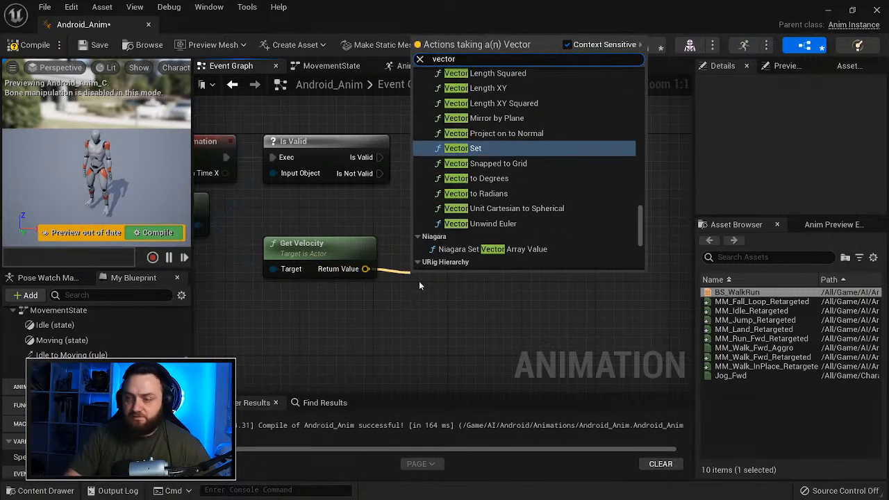
type(" length")
key("Return")
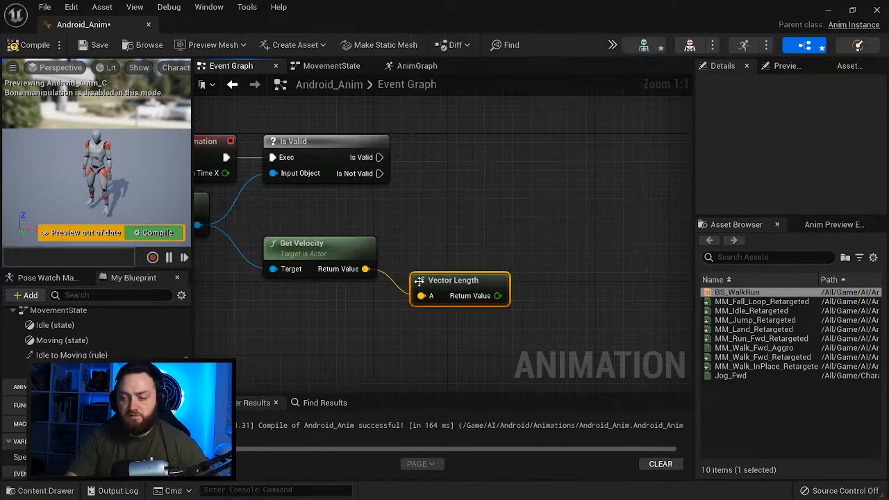
left_click_drag(449, 303, 441, 275)
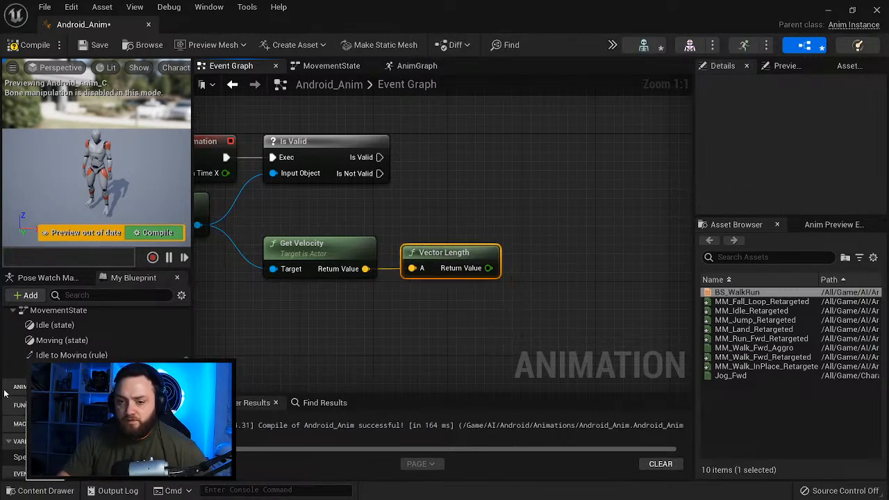
left_click_drag(21, 457, 379, 158)
left_click_drag(568, 167, 569, 157)
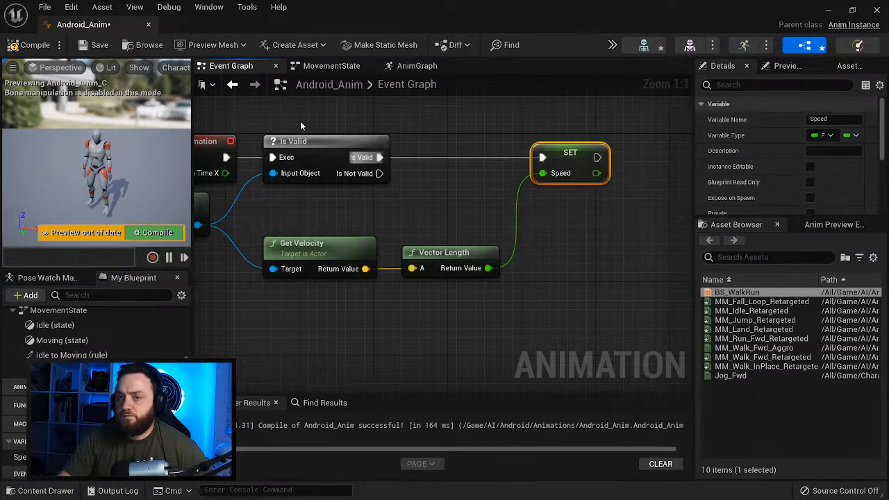
Step: Compile and save Android_Anim and close its editor
left_click(15, 47)
left_click(97, 45)
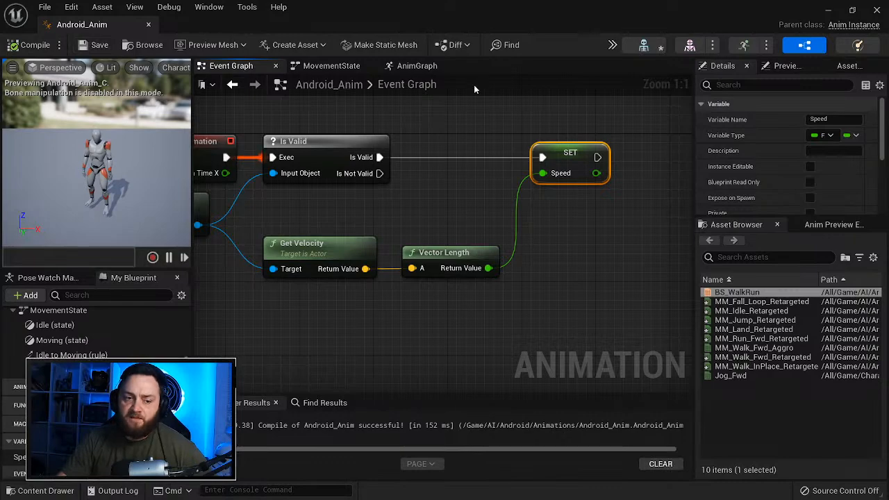
left_click(879, 9)
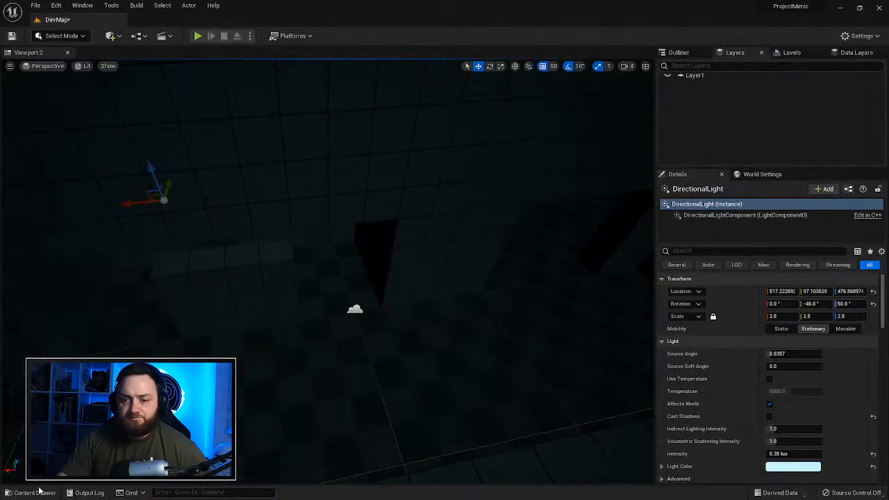
Step: Open the Android_NPC character from the AI/Android folder in the full Blueprint editor
key("ctrl+space")
left_click(246, 290)
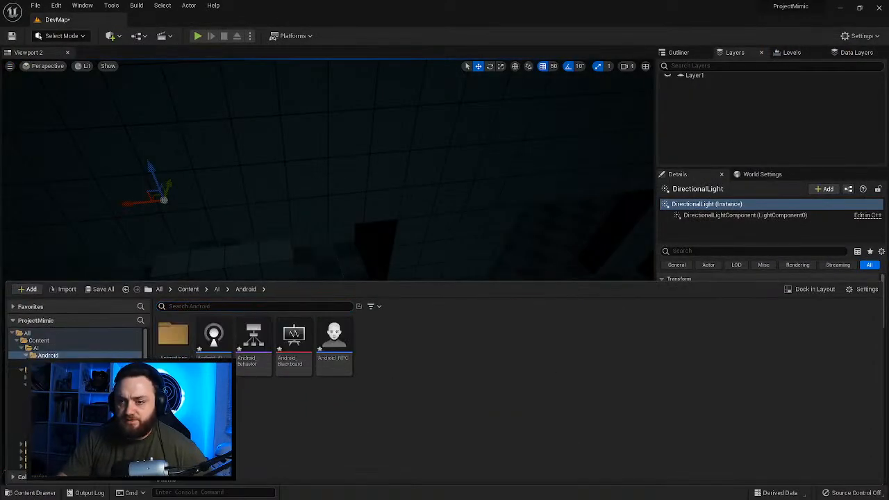
double_click(334, 339)
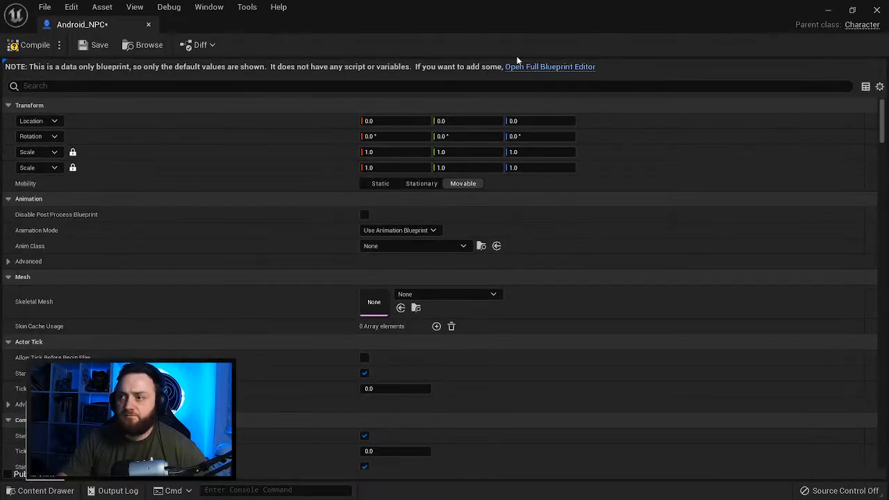
left_click(531, 67)
Step: Give the character's Mesh component the SK_PrototypeM skeletal mesh and the Android_Anim animation class
left_click(90, 143)
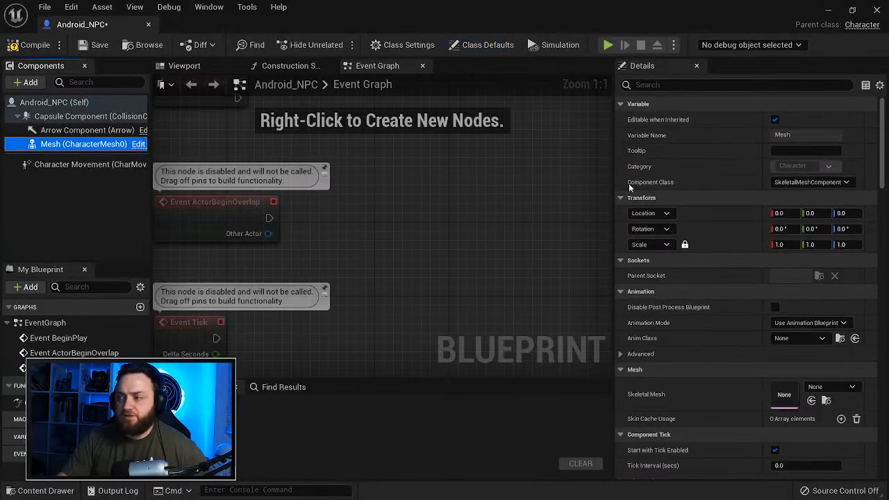
left_click(811, 387)
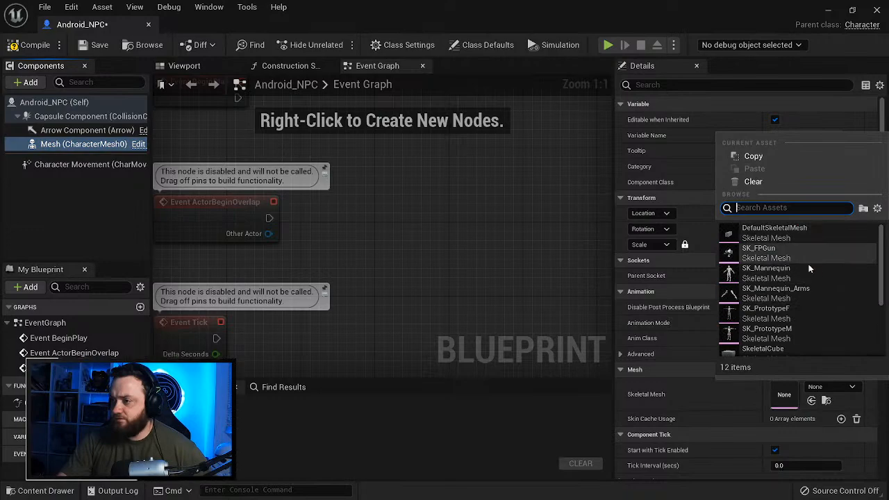
scroll(799, 320, "down", 3)
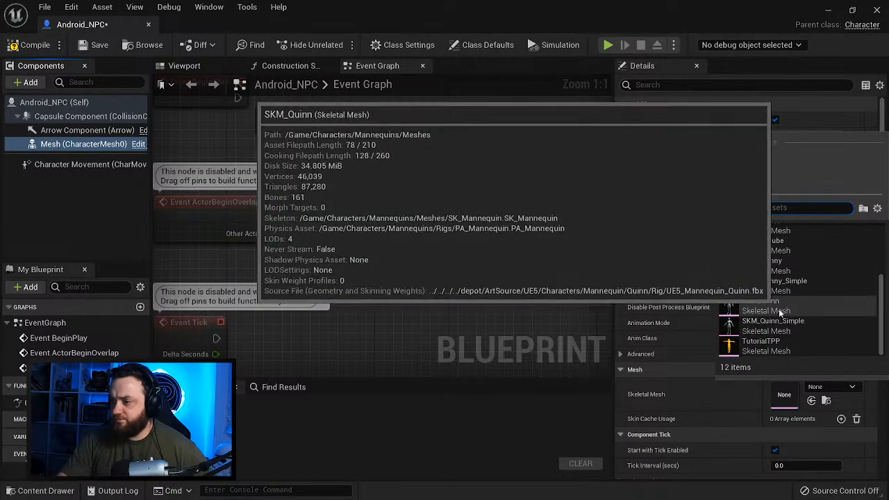
scroll(784, 291, "up", 3)
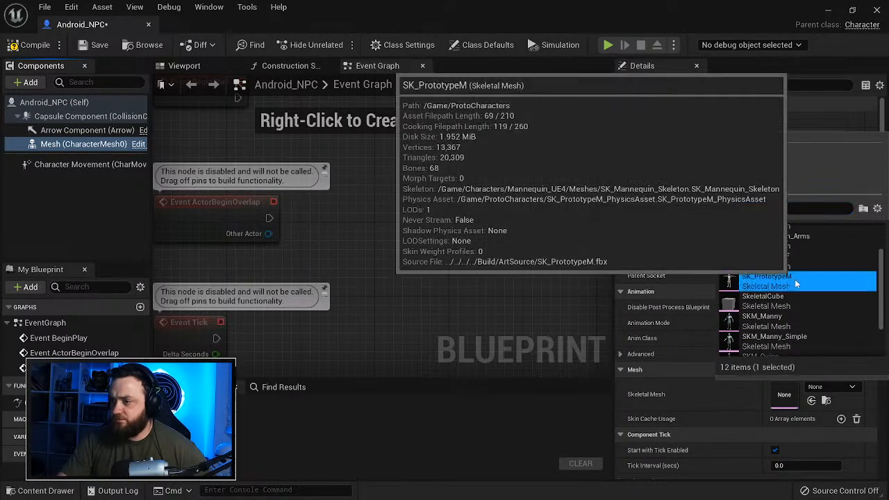
left_click(771, 280)
left_click(787, 338)
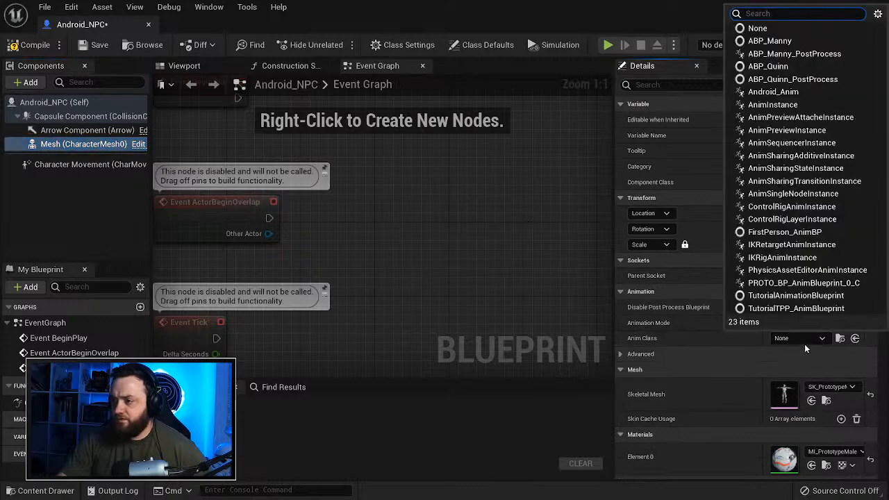
left_click(767, 93)
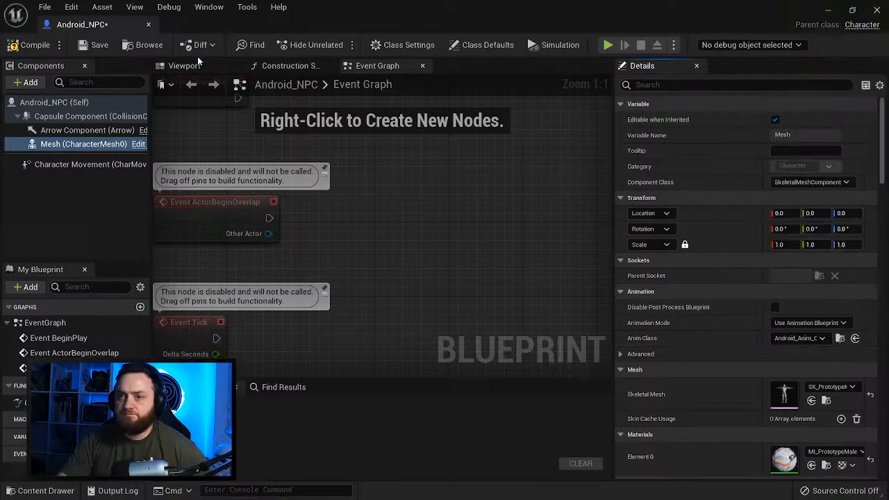
Step: Lower the mesh to about Z -86.5 inside the capsule, rotate its yaw to -90°, and compile and save Android_NPC
left_click(184, 65)
left_click_drag(376, 228, 379, 280)
right_click_drag(474, 132, 442, 165)
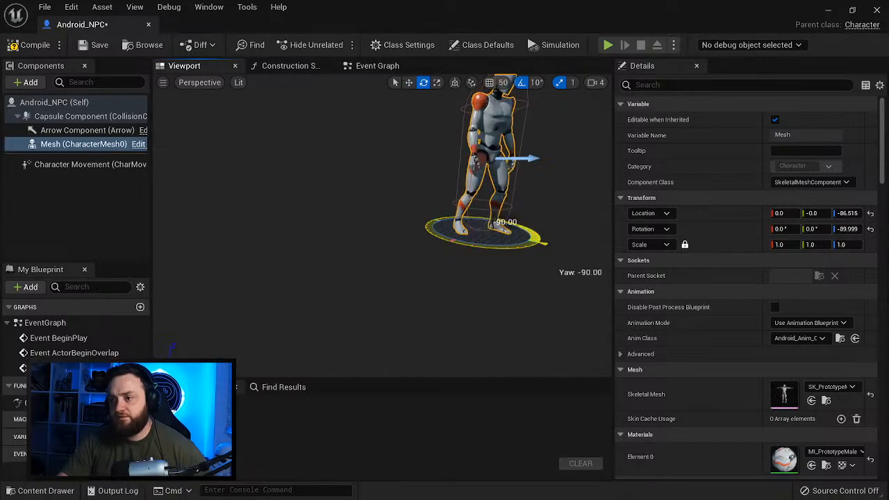
right_click_drag(444, 229, 445, 163)
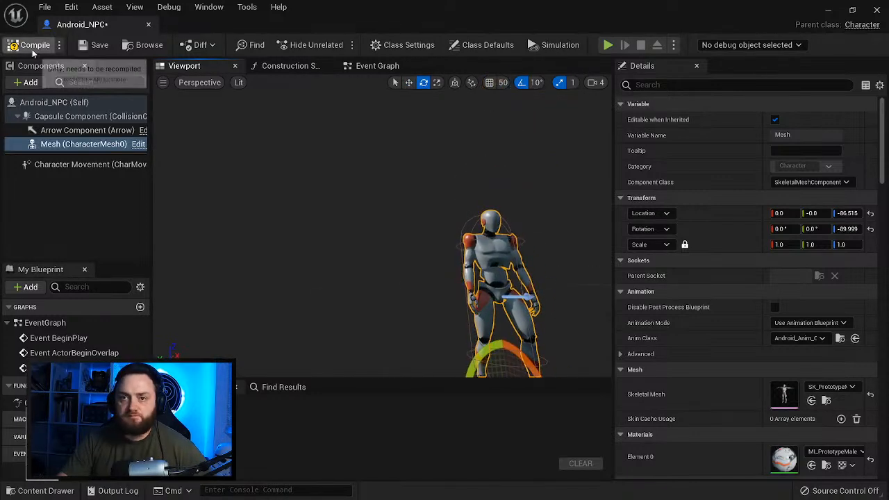
left_click(32, 49)
left_click(104, 45)
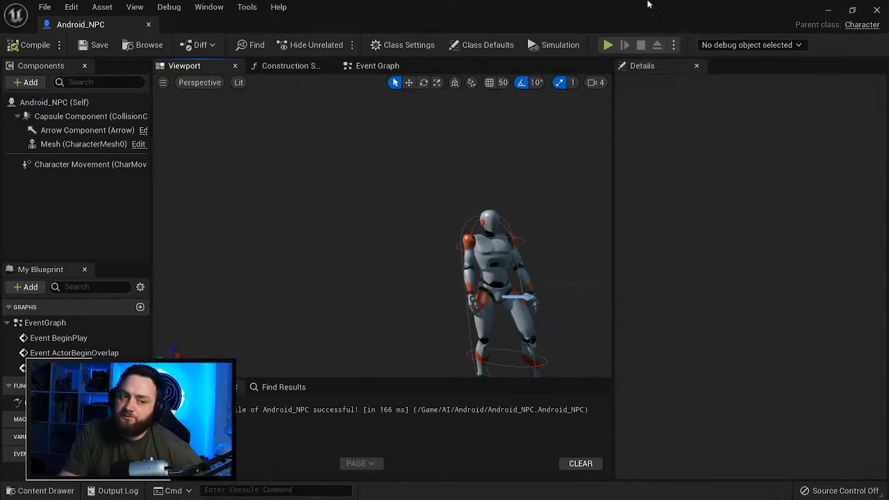
Step: Set the Character Movement component's Max Walk Speed to 250 cm/s, compile and save Android_NPC, and close its editor
right_click_drag(444, 230, 407, 227)
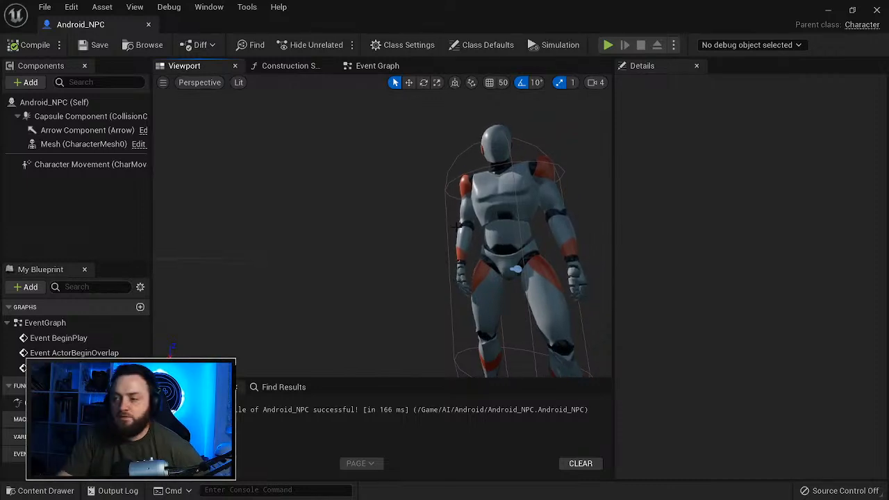
left_click(377, 65)
right_click_drag(438, 218, 461, 165)
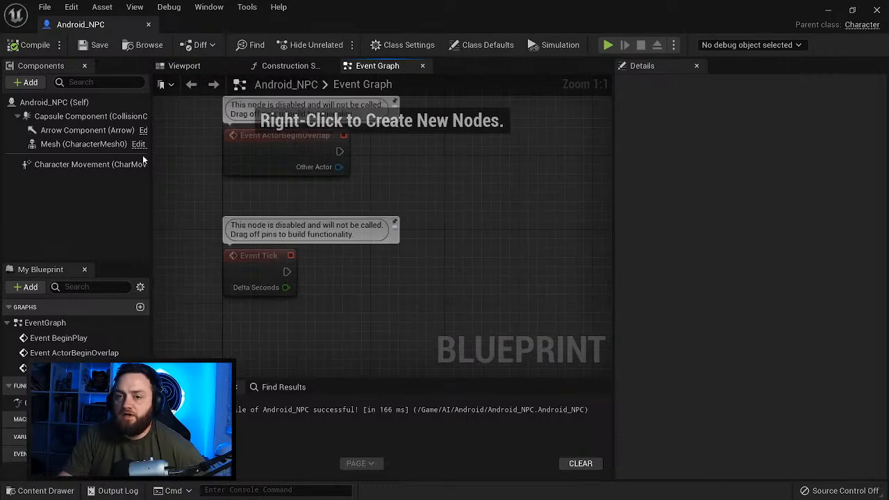
left_click(77, 164)
scroll(746, 278, "down", 1)
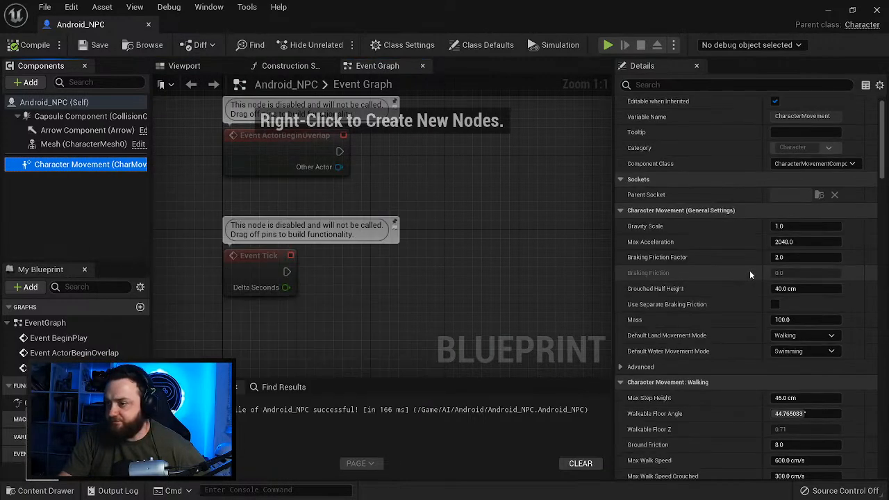
scroll(701, 340, "down", 3)
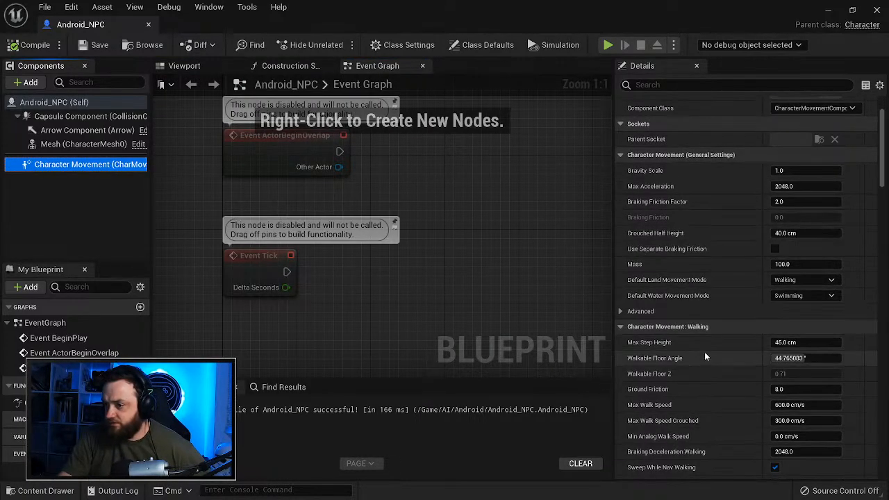
scroll(691, 370, "down", 2)
left_click(791, 368)
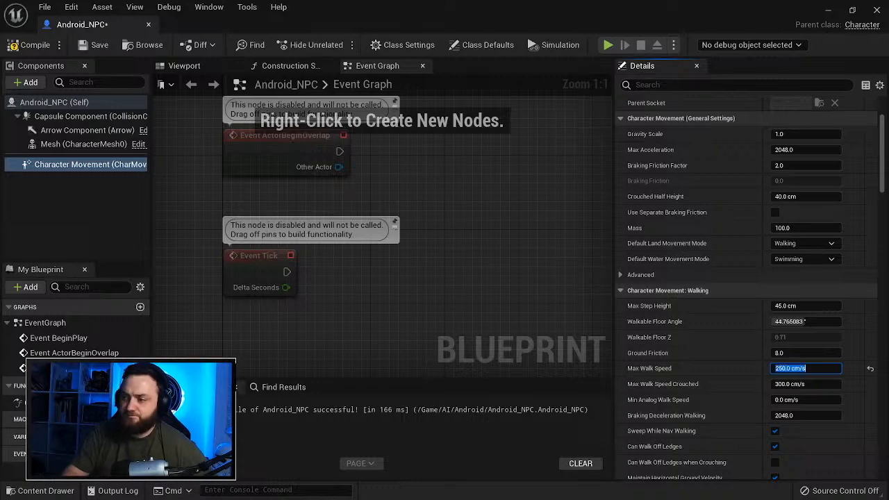
left_click(27, 44)
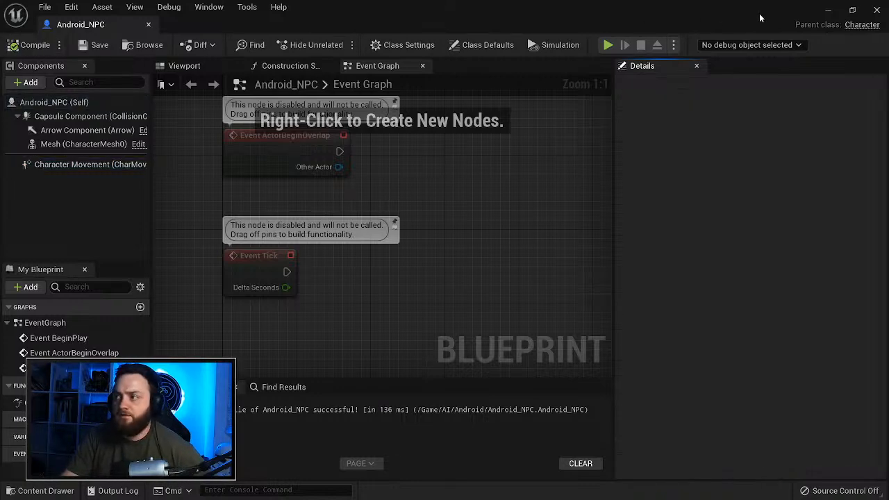
left_click(876, 10)
Step: Place an Android_NPC on the floor of DevMap between the walls
right_click_drag(389, 250, 209, 229)
left_click(35, 489)
left_click_drag(334, 357, 245, 294)
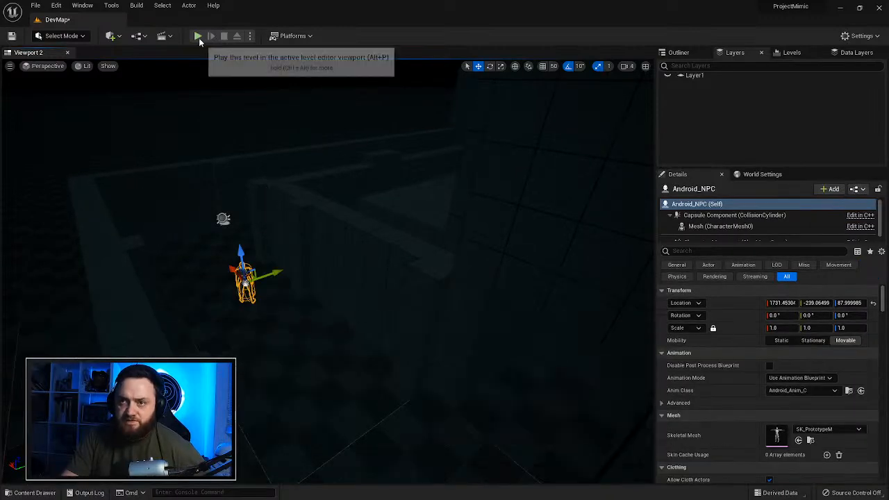
Step: Play-test the level, walk around the android to check its mesh and idle animation, and close the Message Log
left_click(198, 37)
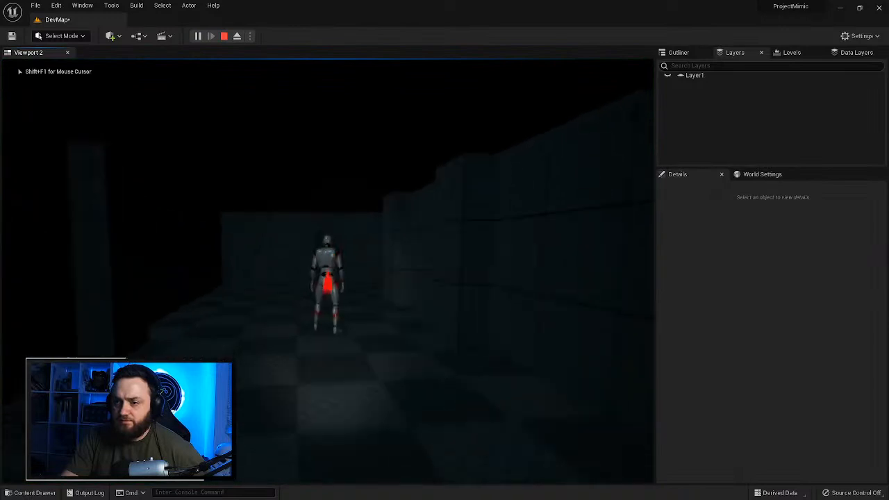
key("w")
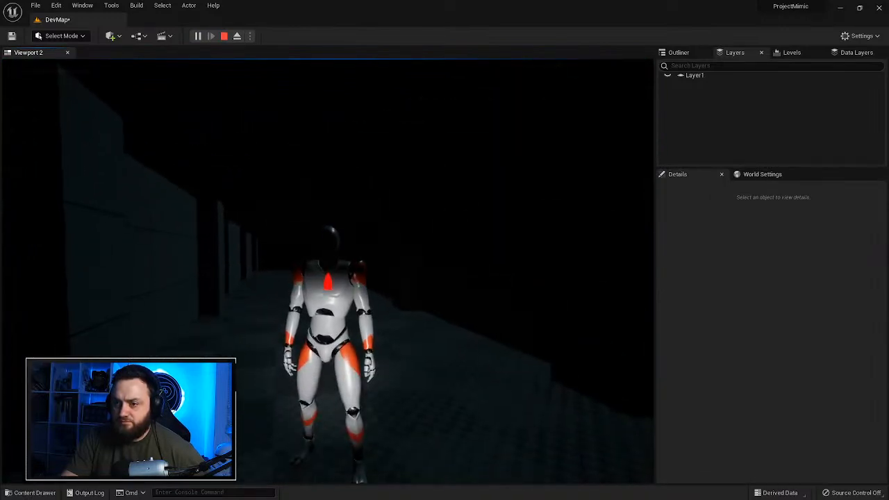
key("w")
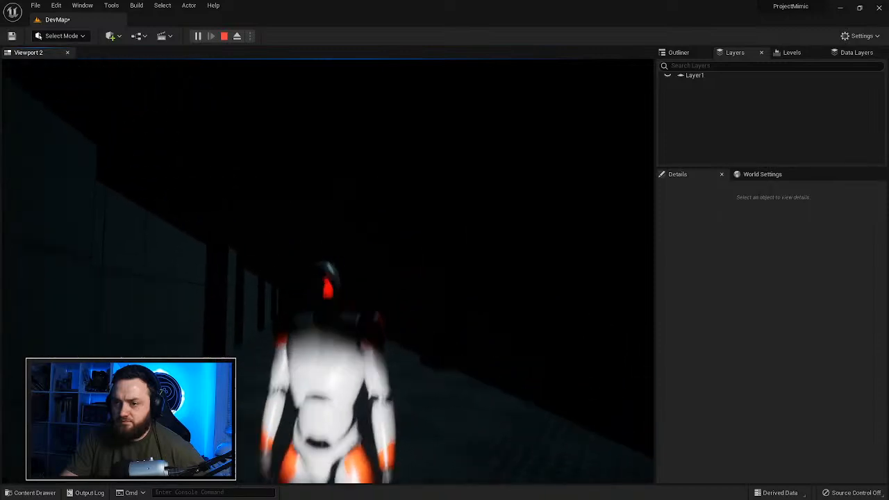
key("s")
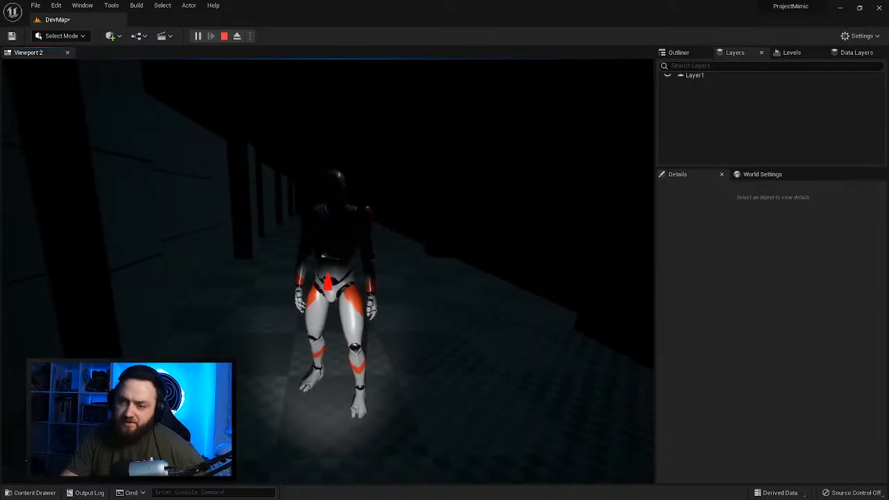
key("w")
key("d")
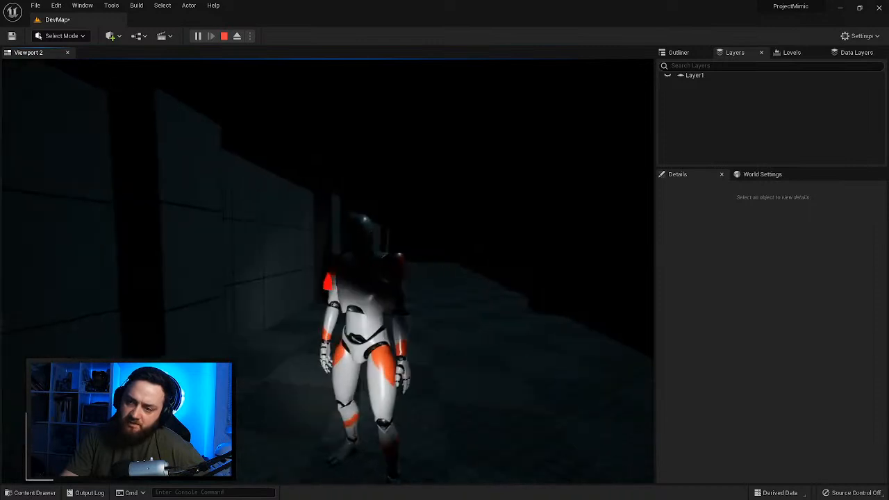
key("w")
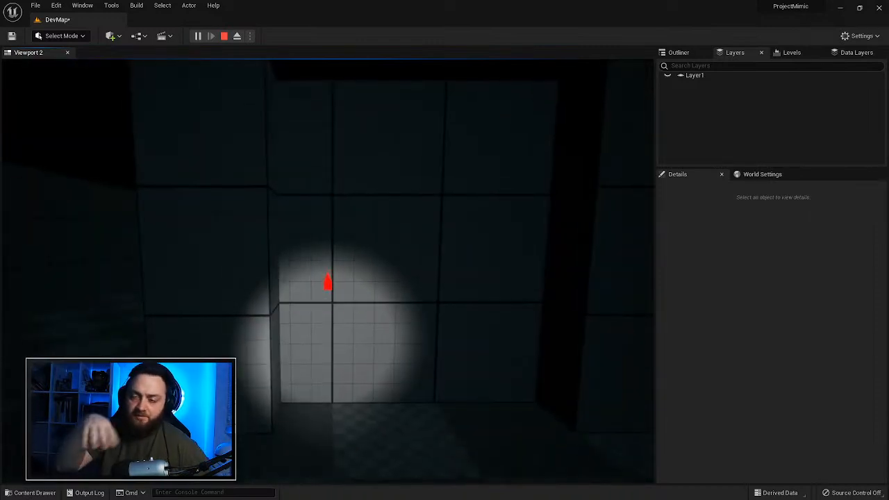
key("Escape")
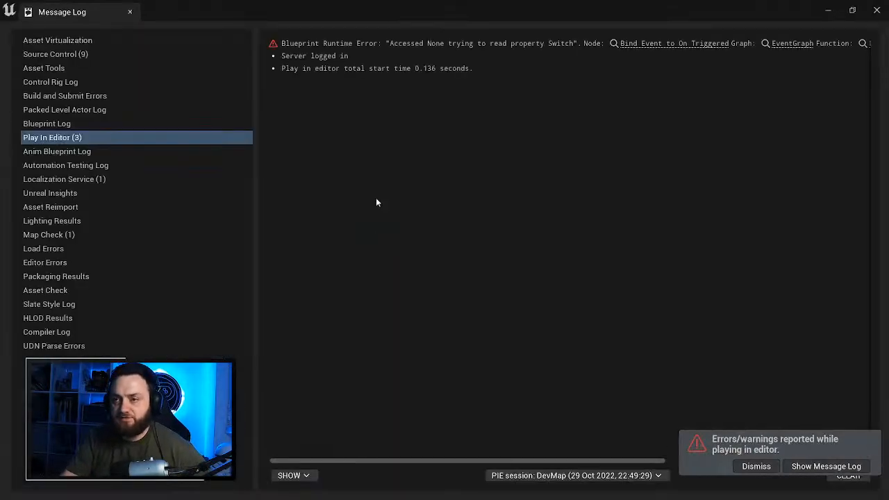
left_click(876, 10)
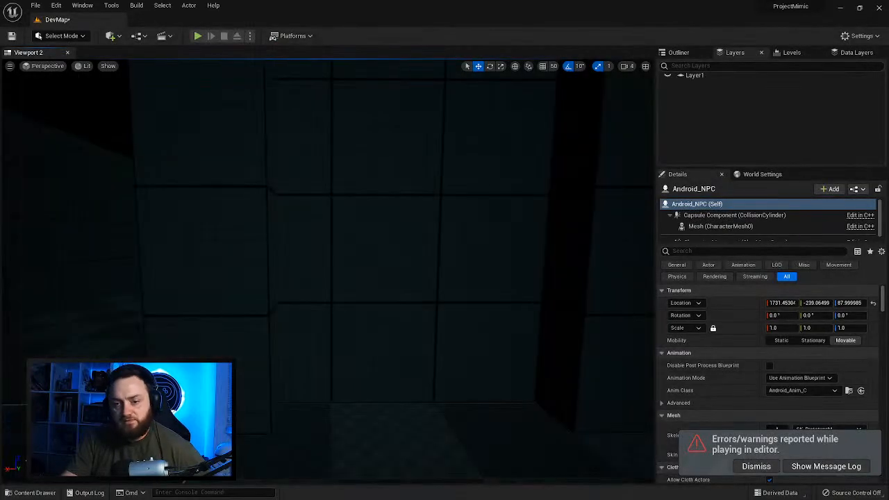
Step: Open the BP_FirstPersonCharacter blueprint from the FirstPerson/Blueprints folder
left_click(30, 492)
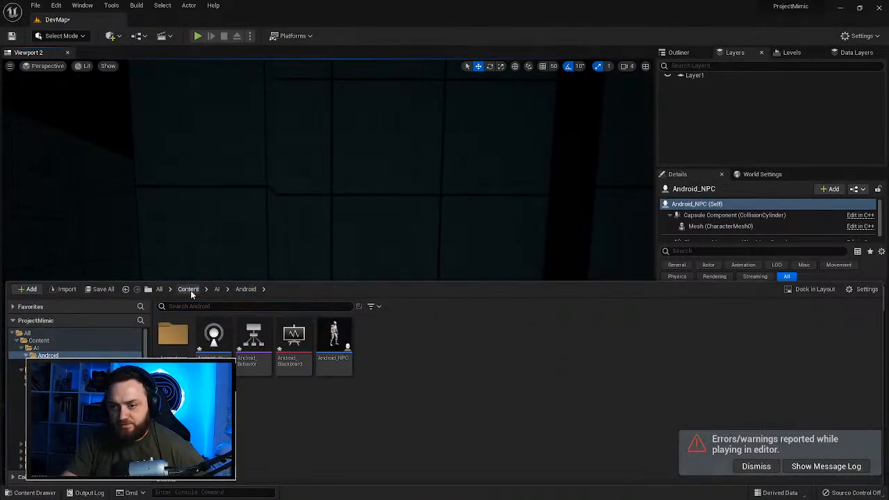
left_click(189, 289)
double_click(254, 332)
double_click(177, 335)
double_click(213, 333)
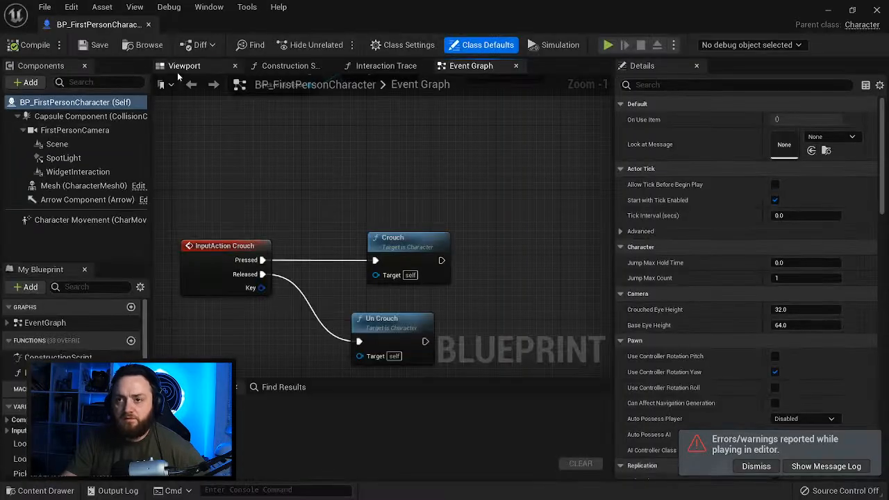
Step: Raise the first-person character's SpotLight to camera height, at about Z 3, compile the blueprint and return to the level
left_click(183, 66)
left_click(139, 158)
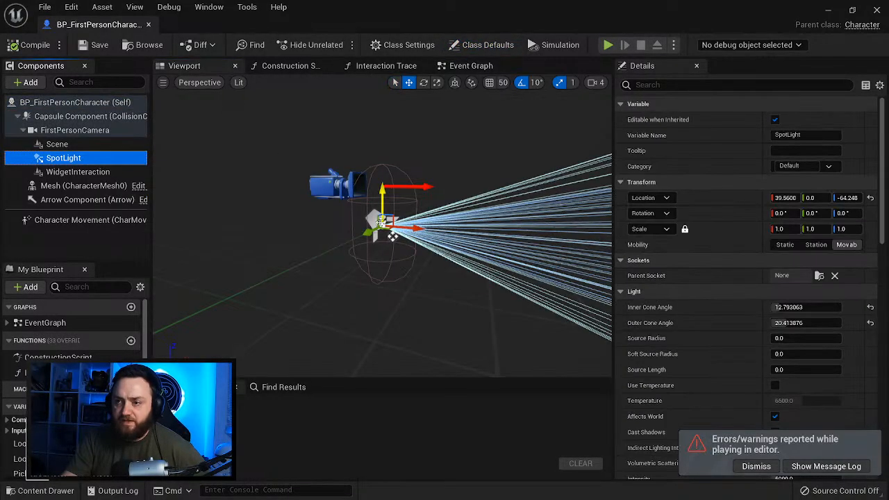
left_click_drag(381, 197, 364, 148)
left_click(31, 44)
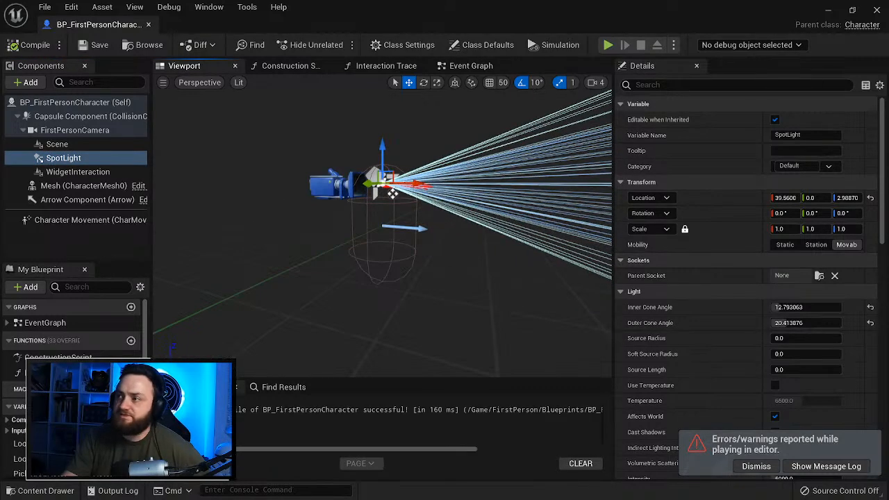
left_click(827, 11)
Step: Play-test the level to check the raised flashlight beam, and close the Message Log
left_click(197, 36)
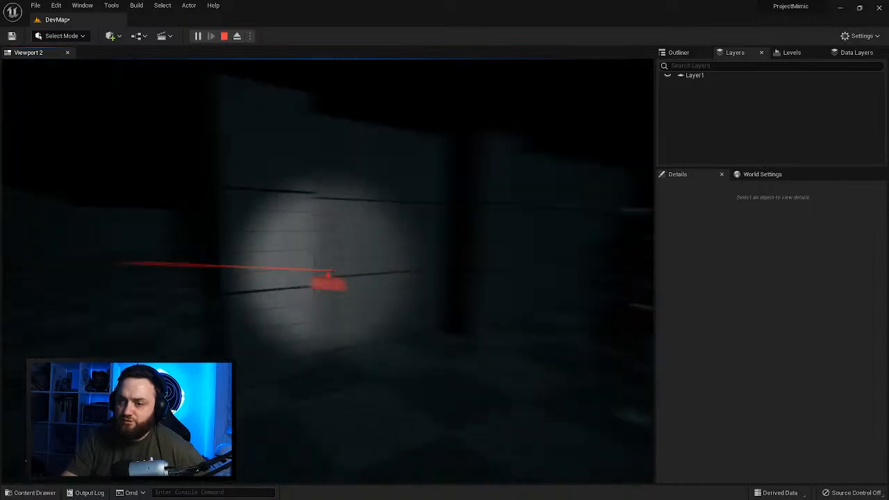
key("Escape")
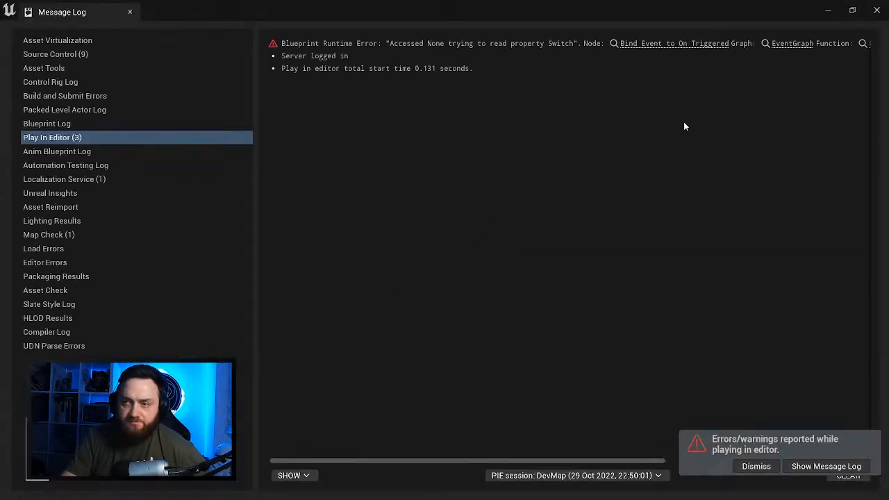
left_click(877, 10)
Step: Add a NavMeshBoundsVolume to DevMap beside the building
right_click_drag(327, 271, 459, 344)
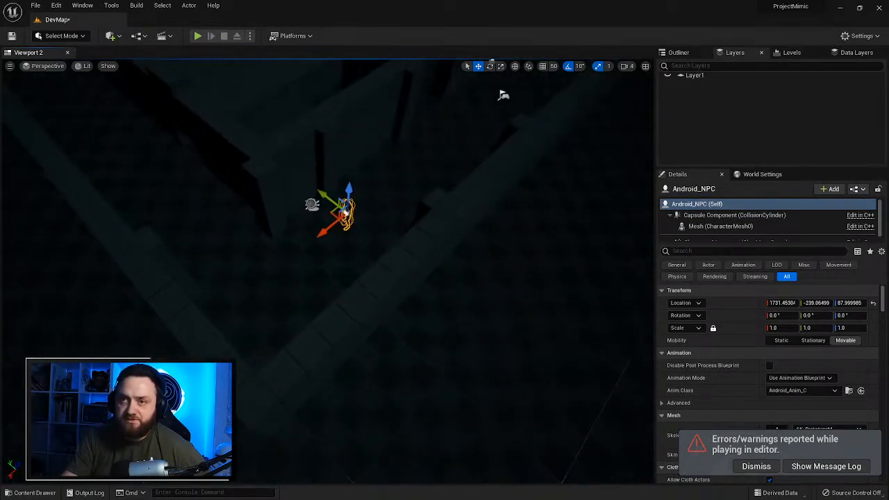
left_click(62, 35)
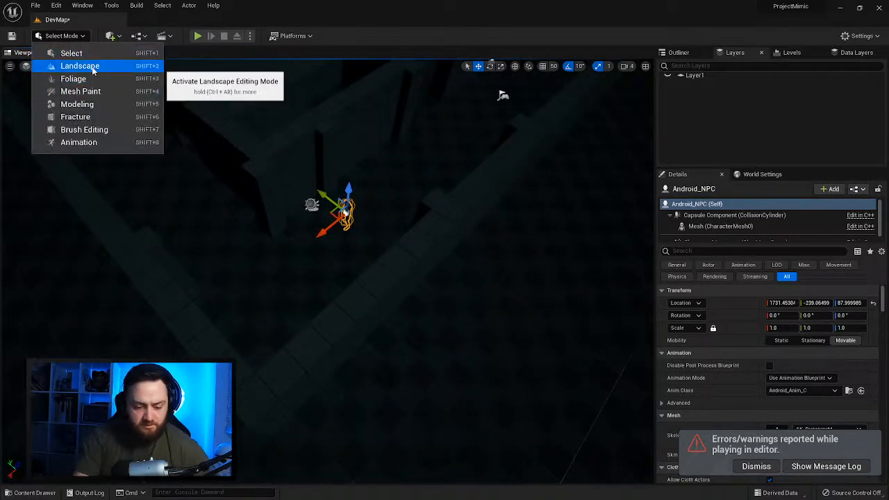
type("nav")
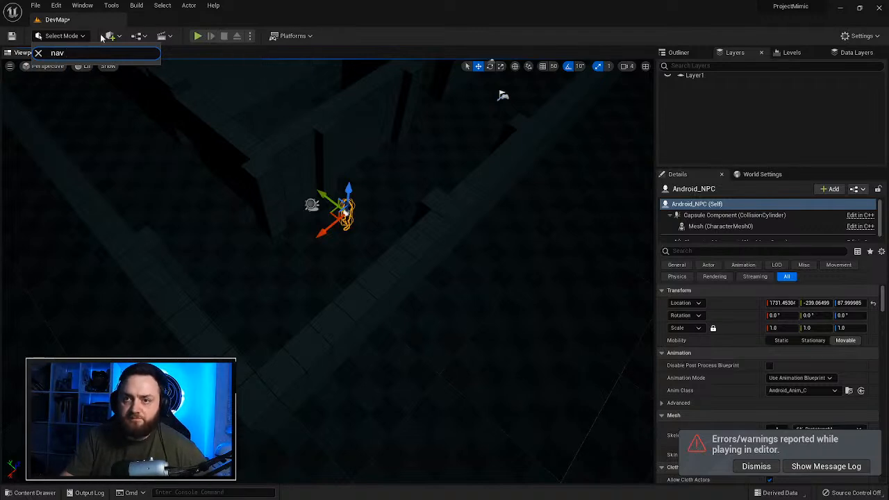
left_click(111, 35)
type("na")
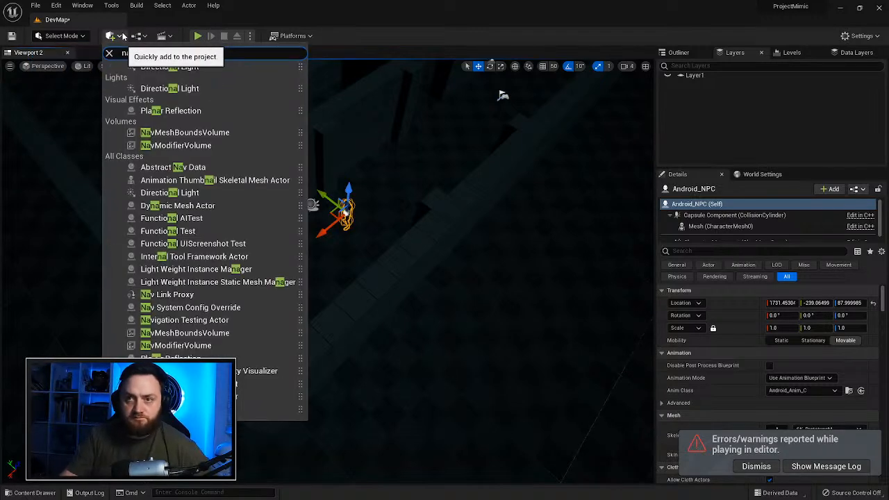
type("vmes")
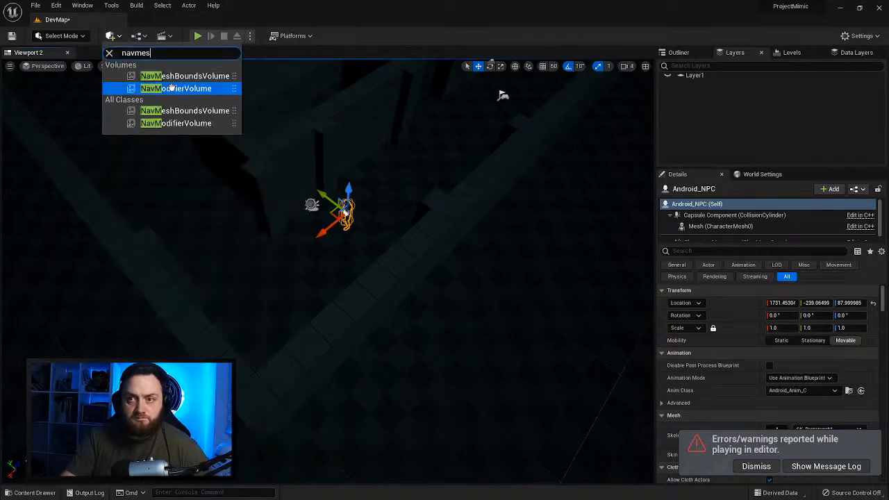
left_click_drag(168, 76, 157, 236)
Step: Position the NavMeshBoundsVolume over the building and scale it to 23 × 13 × 8 to enclose the rooms
key("r")
right_click_drag(218, 235, 181, 240)
key("w")
left_click_drag(192, 298, 329, 257)
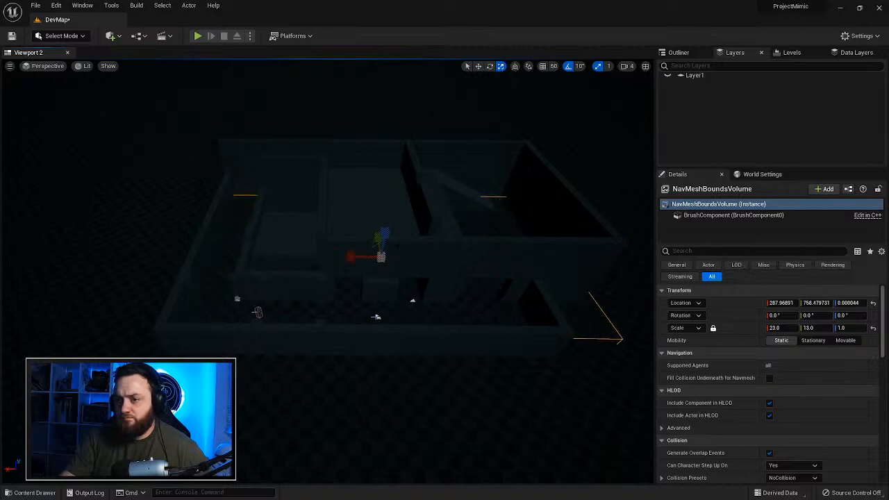
left_click_drag(383, 236, 383, 208)
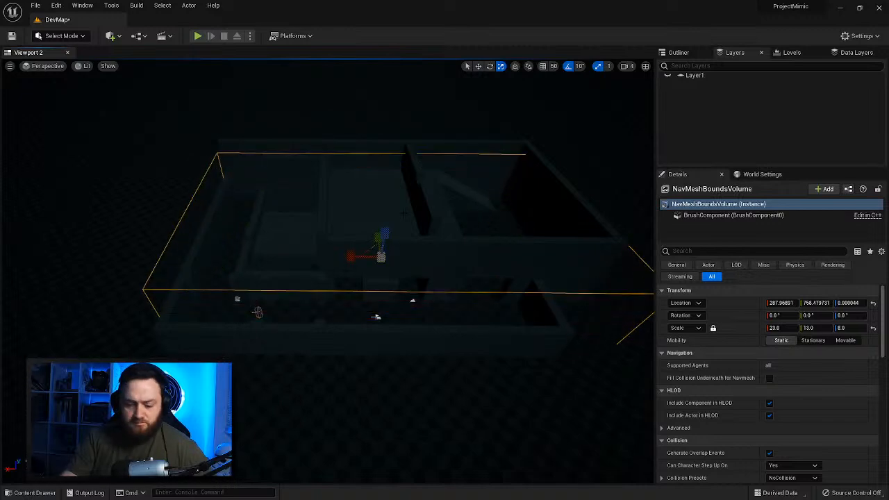
Step: Display the navigation mesh, examine its coverage of the building's floors and corridors, and hide it again
key("p")
right_click_drag(382, 277, 494, 281)
key("w")
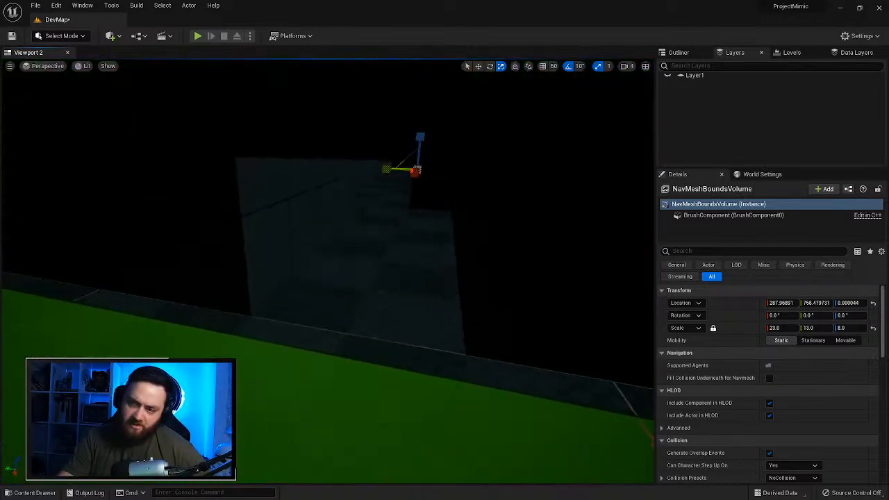
right_click_drag(415, 278, 359, 270)
key("w")
key("w")
key("w")
key("w")
key("w")
key("w")
key("w")
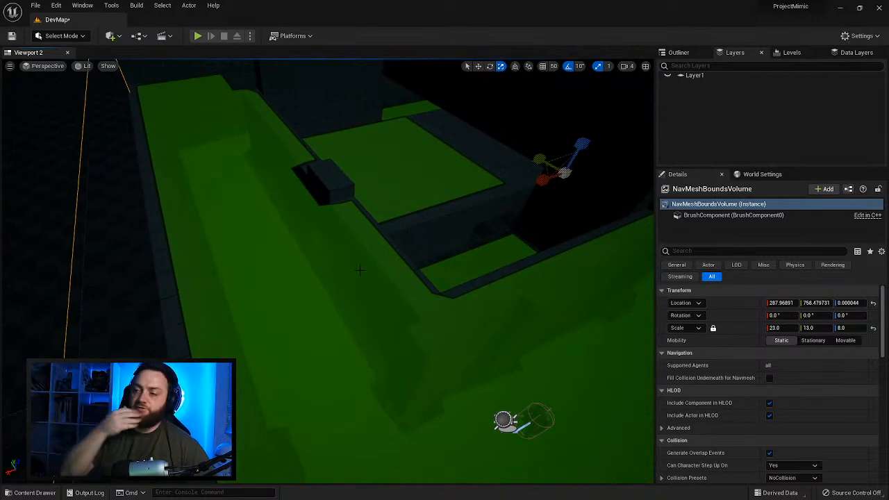
key("s")
right_click_drag(253, 212, 365, 175)
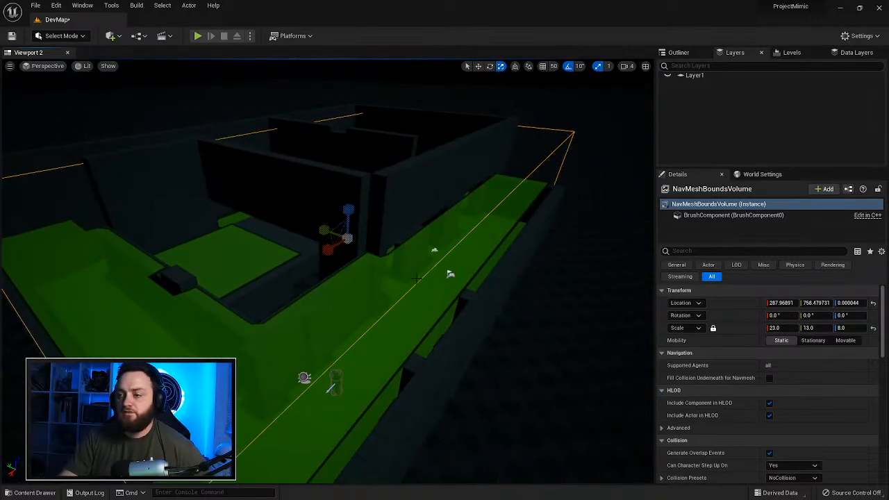
key("p")
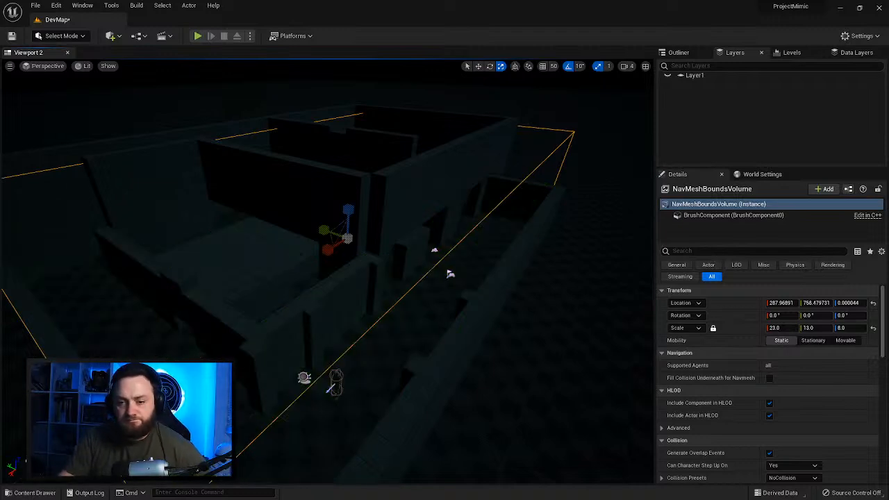
Step: Open the Android_Behavior behavior tree from the Content/AI/Android folder
left_click(33, 493)
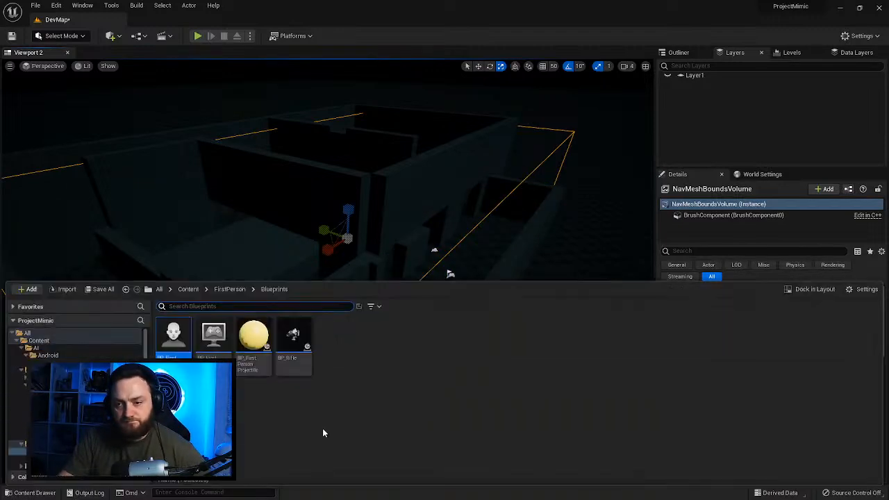
left_click(225, 291)
left_click(187, 289)
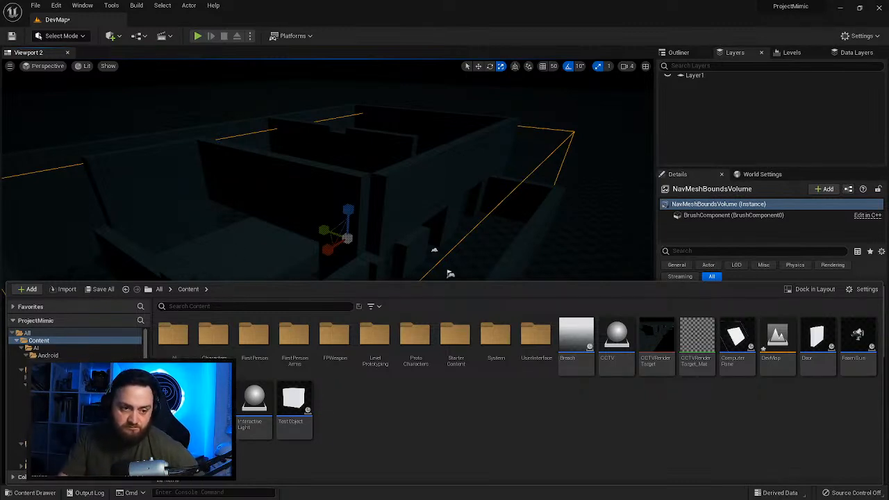
right_click_drag(431, 194, 292, 205)
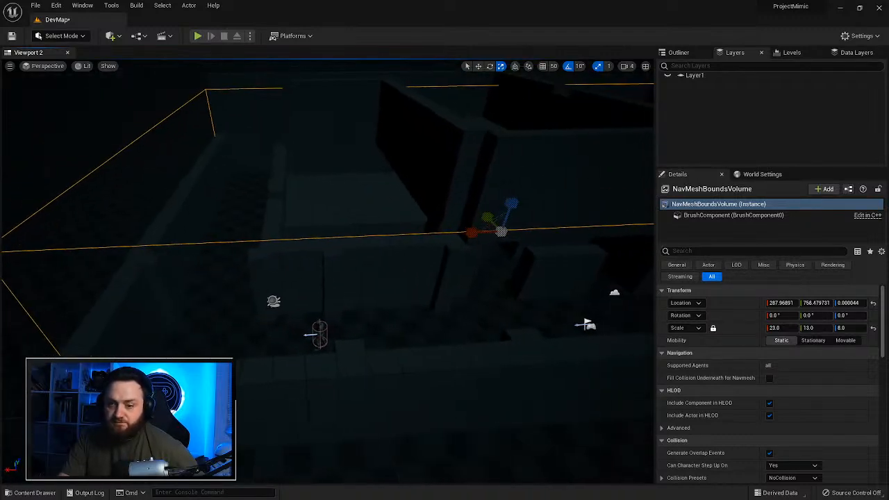
key("ctrl+space")
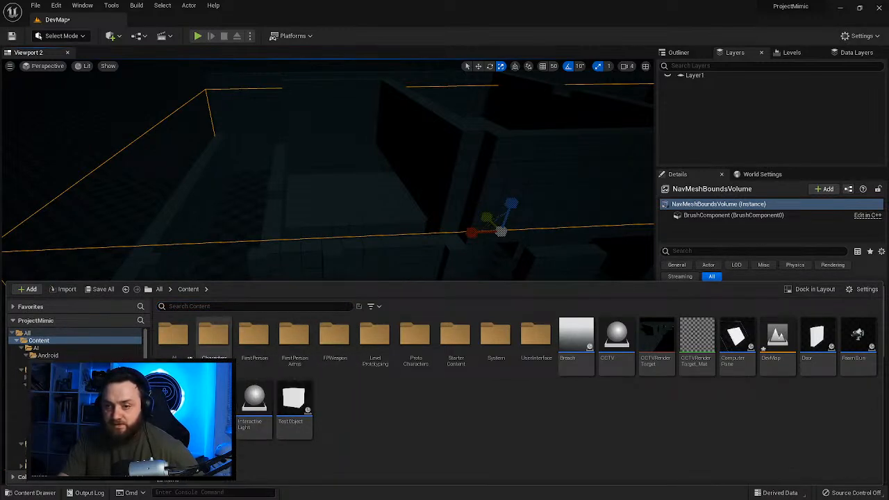
double_click(173, 336)
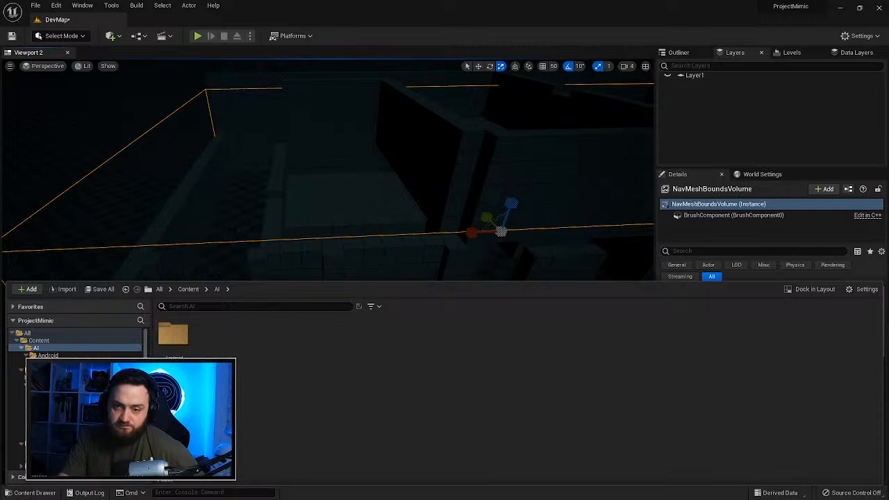
double_click(174, 336)
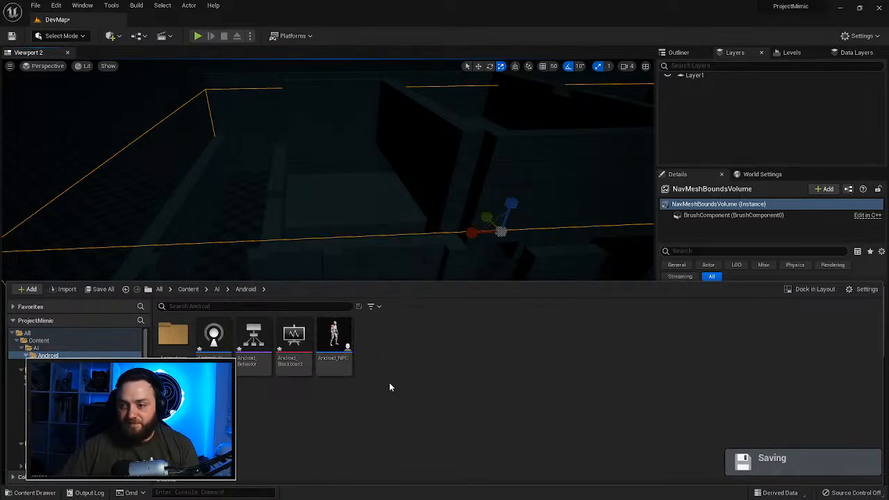
double_click(254, 339)
right_click_drag(397, 295, 387, 260)
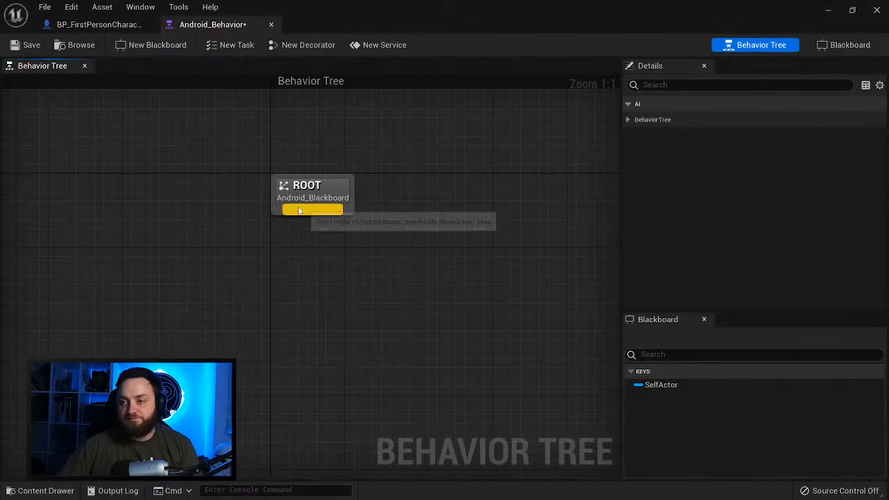
Step: Add a Selector composite connected below the ROOT node of the behavior tree
left_click_drag(309, 211, 286, 279)
type("se;")
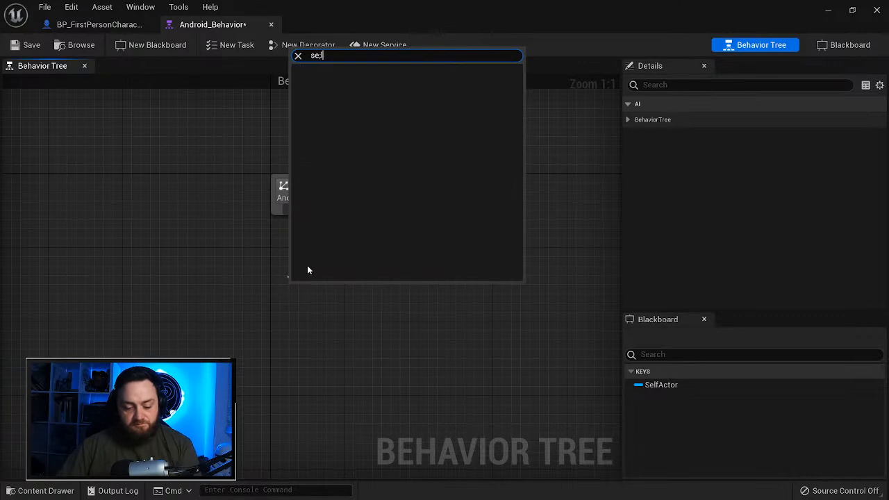
key("BackSpace")
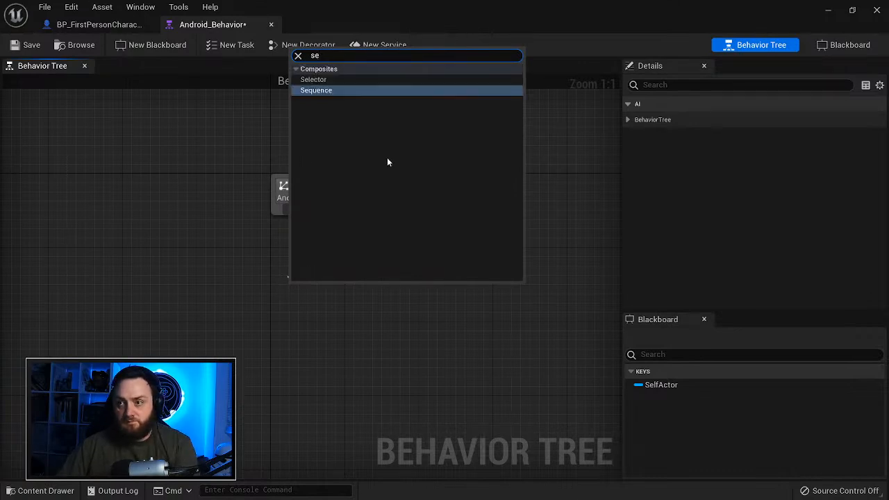
left_click(313, 79)
Step: Add a Sequence composite connected beneath the Selector and shift it slightly to one side
right_click_drag(370, 179, 358, 233)
left_click_drag(355, 236, 265, 297)
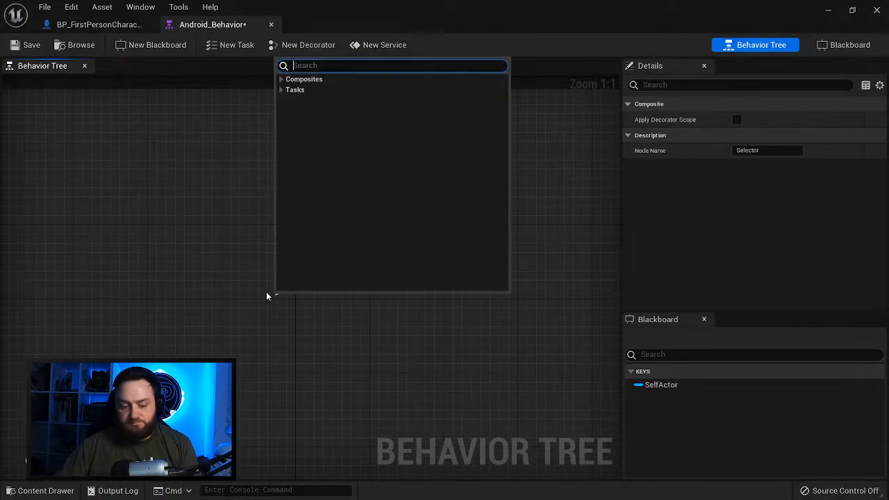
type("seq")
left_click(305, 92)
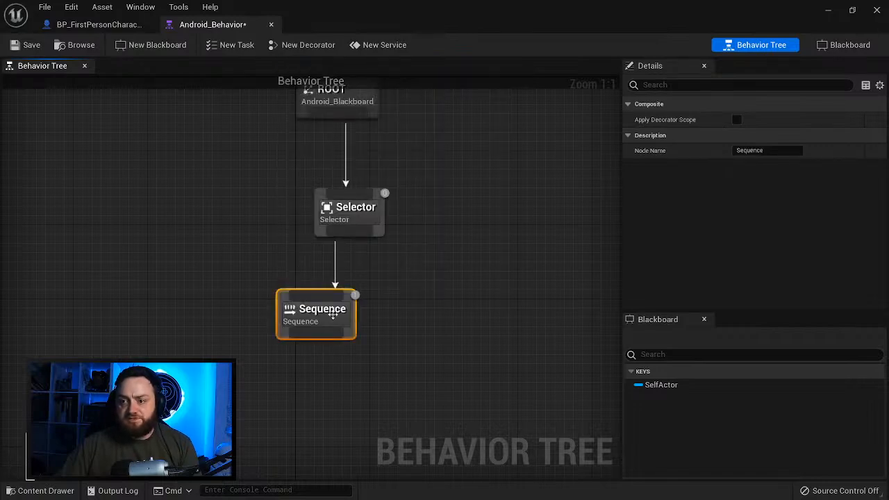
left_click_drag(332, 314, 277, 323)
Step: Create a new behavior tree task named BTTask_Wander in the Android folder and override its Receive Execute AI event
left_click(234, 44)
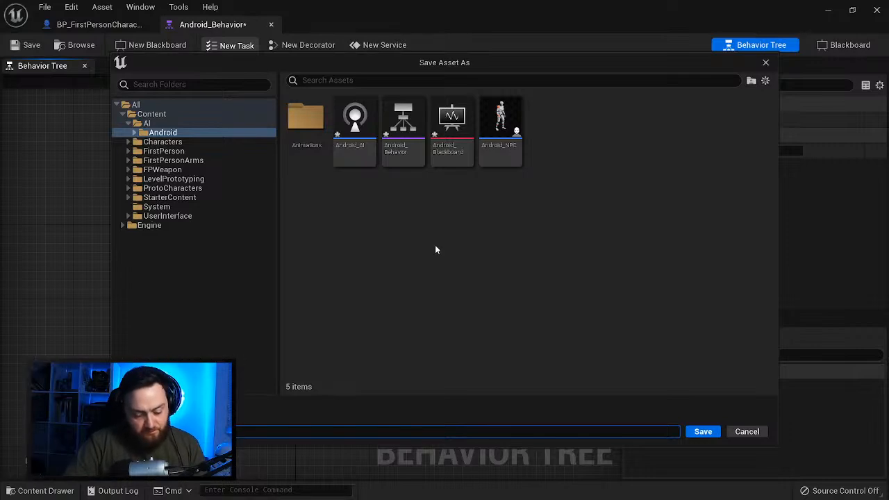
key("Return")
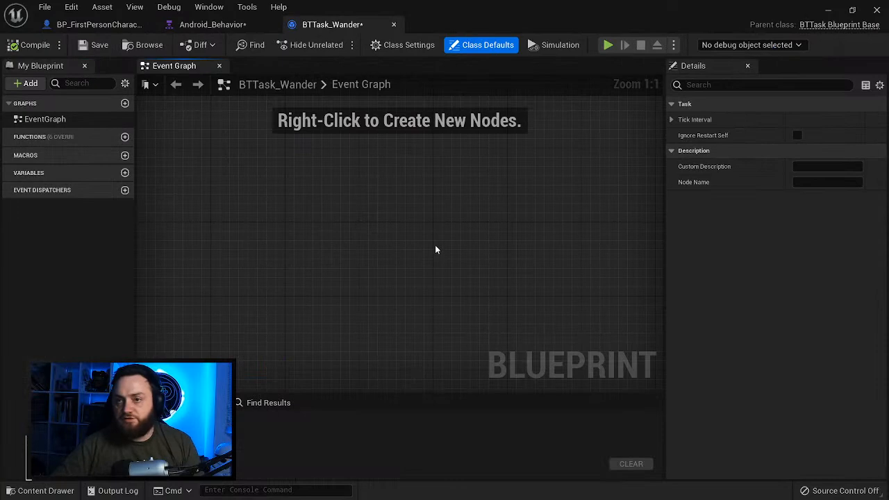
left_click(93, 137)
left_click(118, 204)
right_click_drag(444, 257, 249, 233)
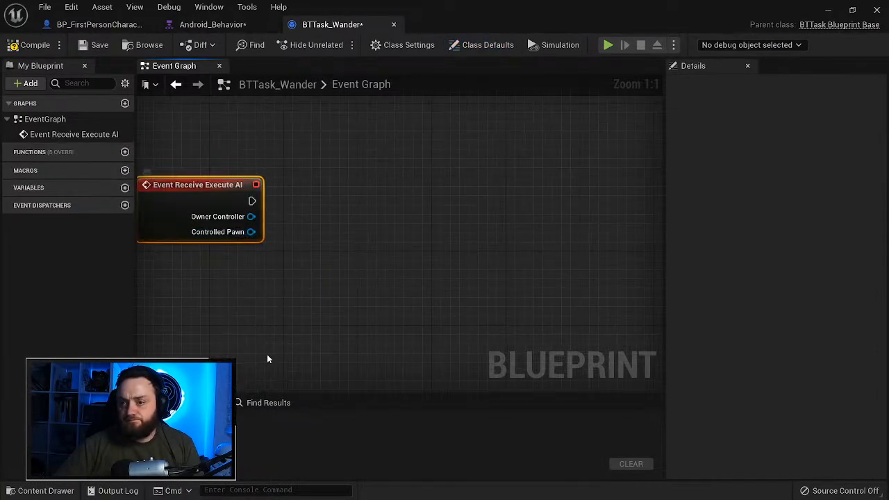
Step: Add a Random Unit Vector in Cone in Degrees from Stream node to the BTTask_Wander event graph
right_click(257, 314)
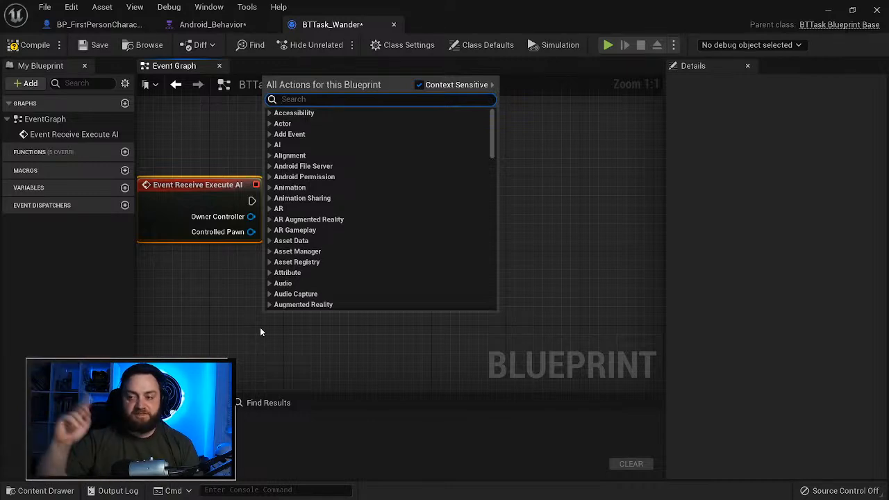
left_click(229, 313)
right_click(233, 314)
type("randomvector")
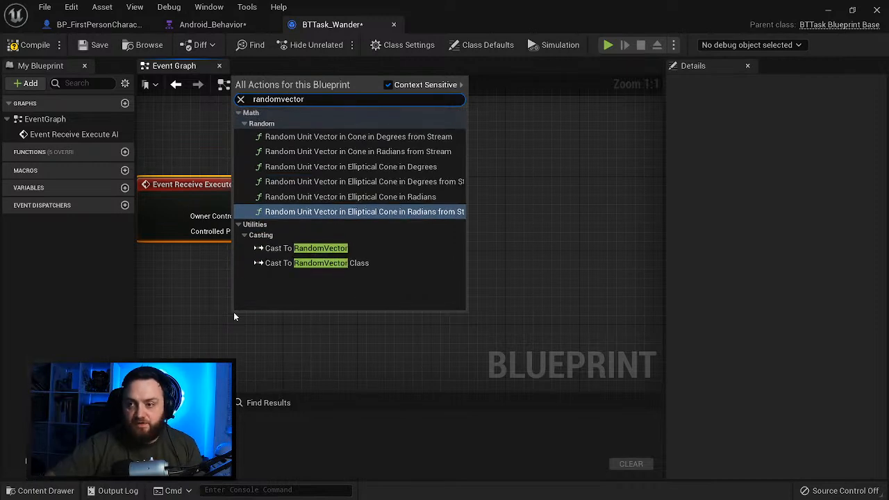
left_click(413, 141)
right_click_drag(327, 270, 473, 205)
left_click_drag(477, 219, 571, 238)
Step: Feed the Controlled Pawn's Get Actor Forward Vector into the random vector node's Cone Dir and set Cone Half Angle to 50 degrees
left_click_drag(381, 170, 297, 234)
type("get forw")
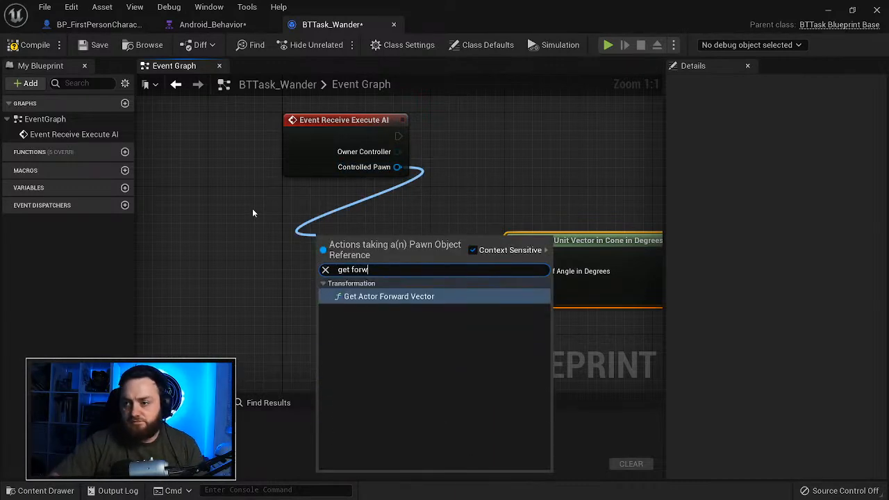
key("Return")
left_click_drag(436, 266, 515, 255)
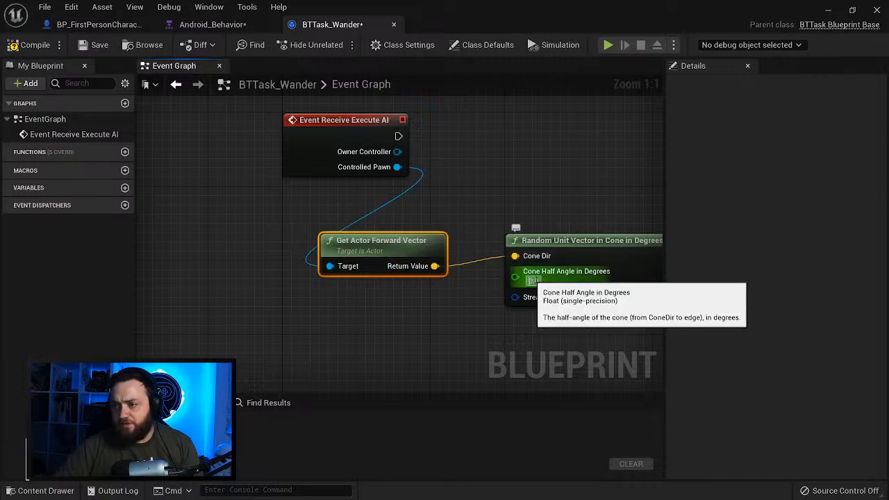
left_click(533, 281)
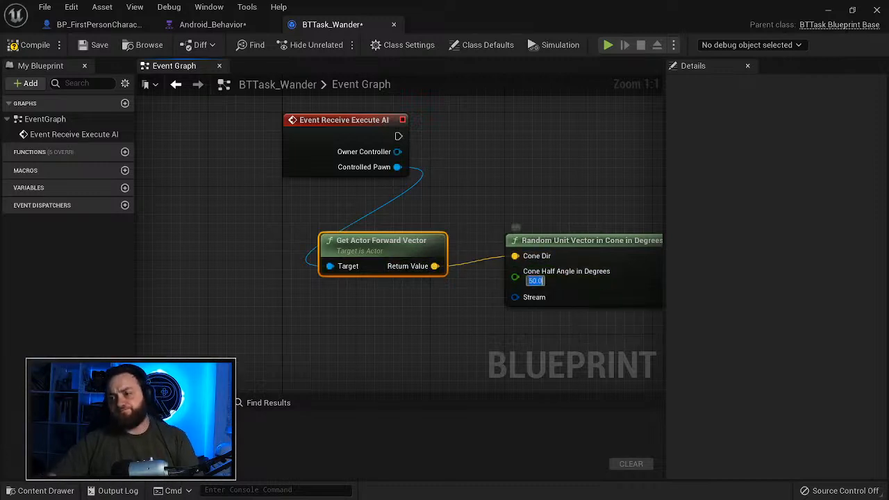
Step: Replace the from-Stream random vector node with Random Unit Vector in Cone in Degrees, fed by Get Actor Forward Vector into Cone Dir
right_click_drag(470, 311, 236, 238)
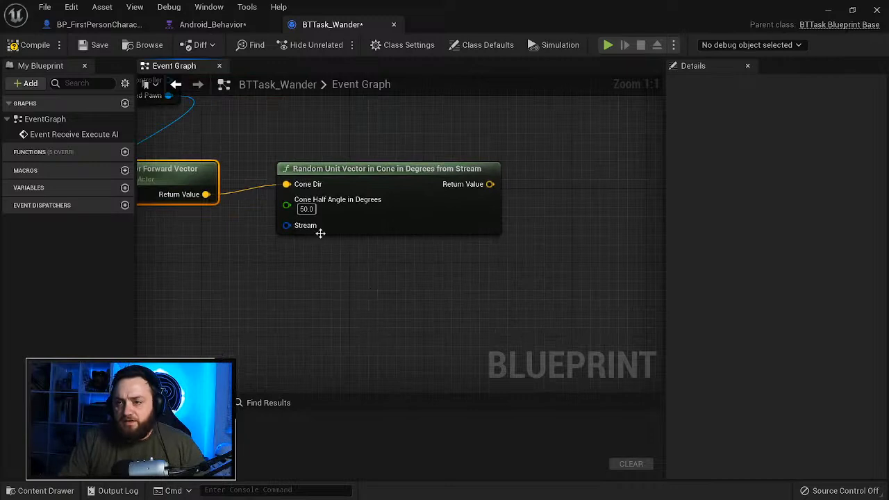
right_click(310, 303)
type("random")
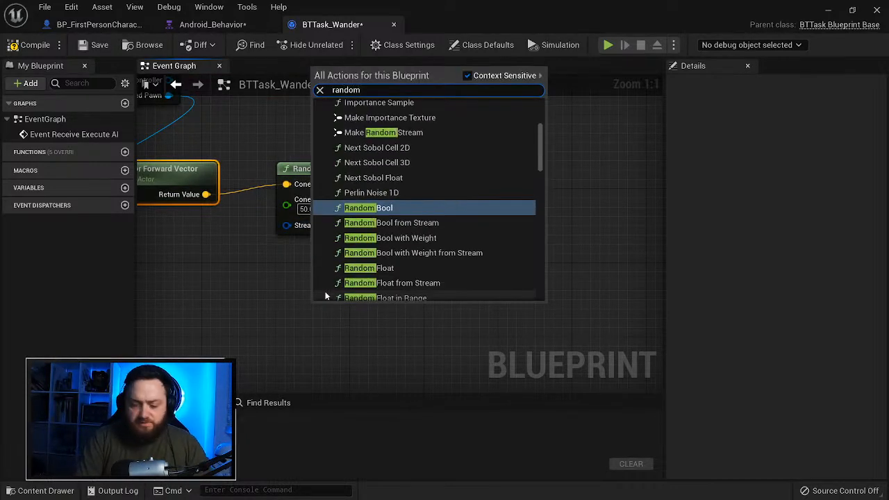
type(" vector")
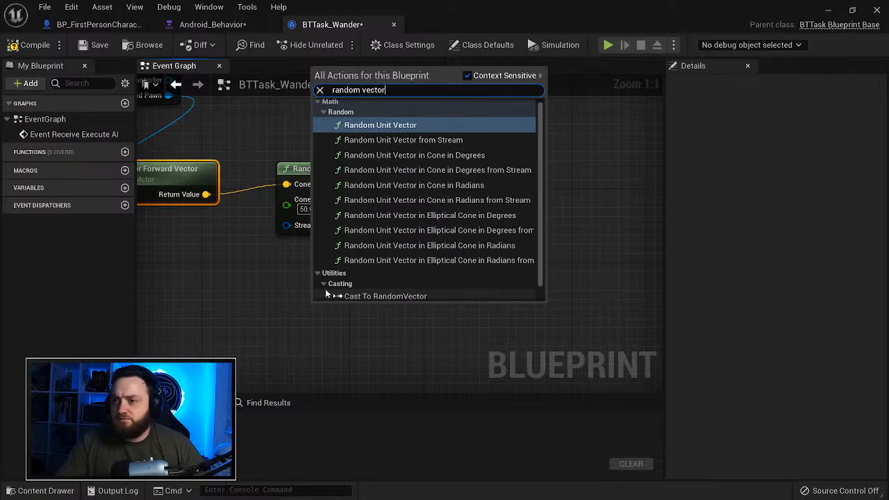
left_click(460, 155)
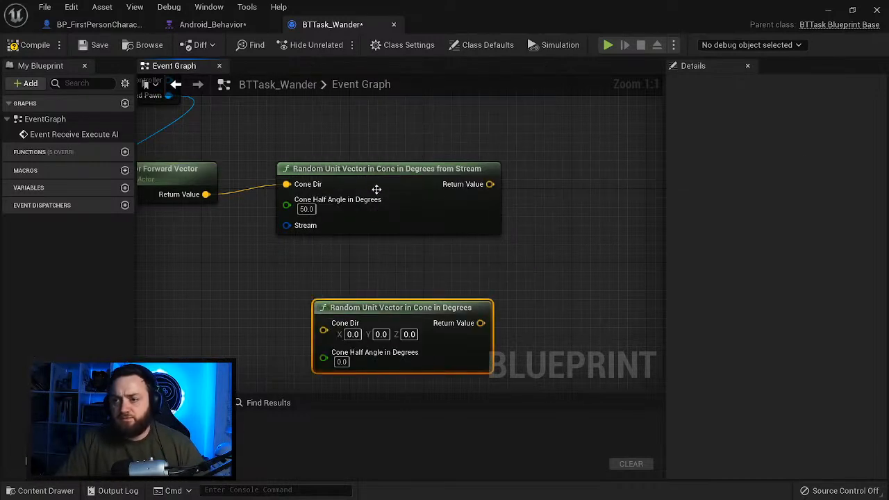
left_click_drag(286, 184, 296, 281)
left_click_drag(207, 194, 323, 323)
left_click(375, 217)
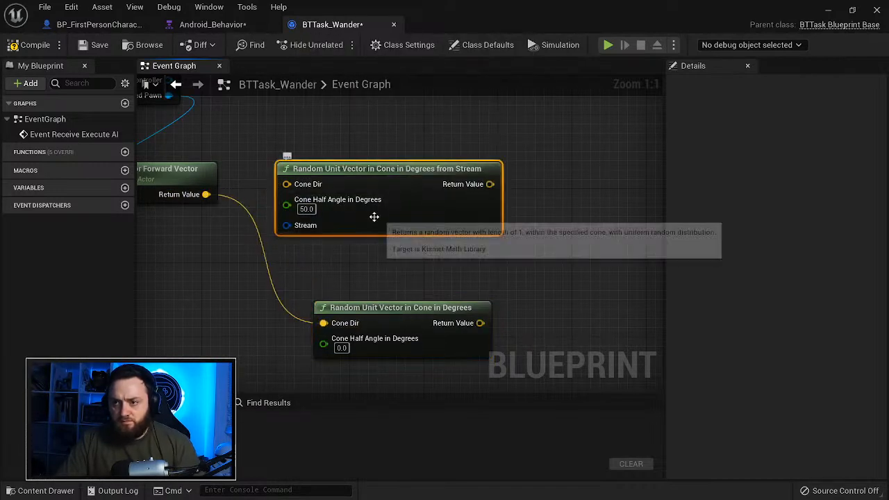
key("Delete")
Step: Move the new random vector node beside Get Actor Forward Vector and set its Cone Half Angle to 50 degrees
left_click_drag(414, 310, 357, 192)
left_click(290, 237)
type("50")
key("Return")
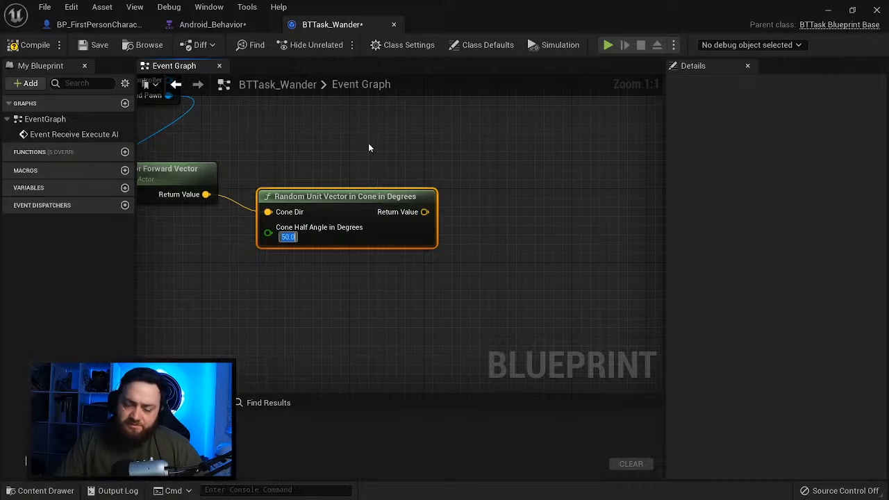
mouse_move(366, 203)
left_mouse_down()
mouse_move(357, 192)
mouse_move(357, 236)
mouse_move(346, 207)
mouse_move(357, 211)
left_mouse_up()
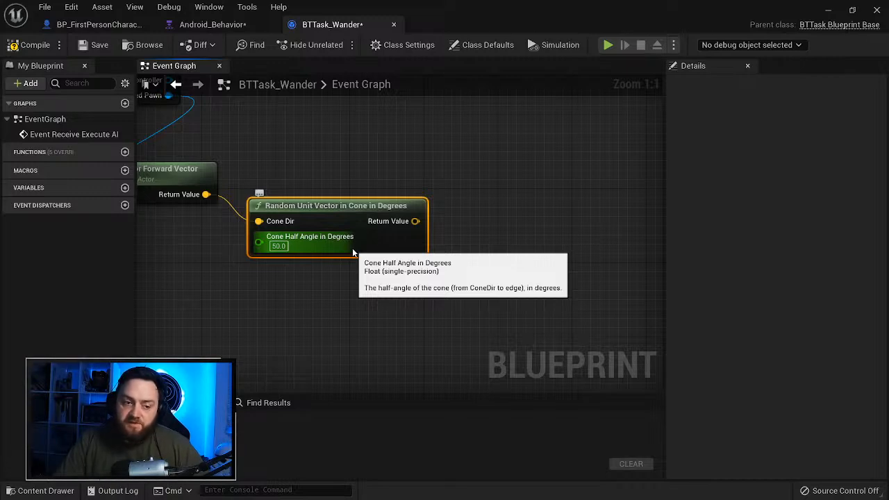
Step: Add a Multiply node fed by the random vector node's Return Value
right_click_drag(367, 255, 453, 305)
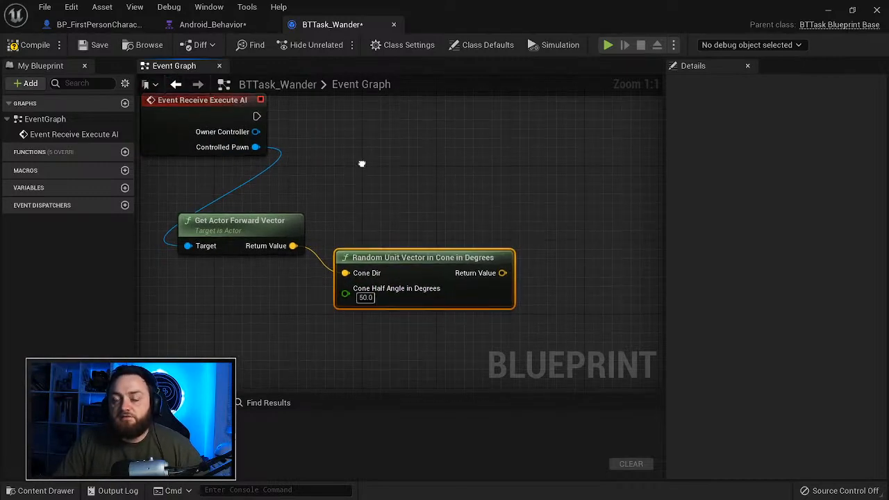
right_click_drag(185, 107, 278, 198)
left_click_drag(278, 198, 191, 201)
right_click_drag(352, 261, 321, 177)
right_click_drag(556, 277, 408, 264)
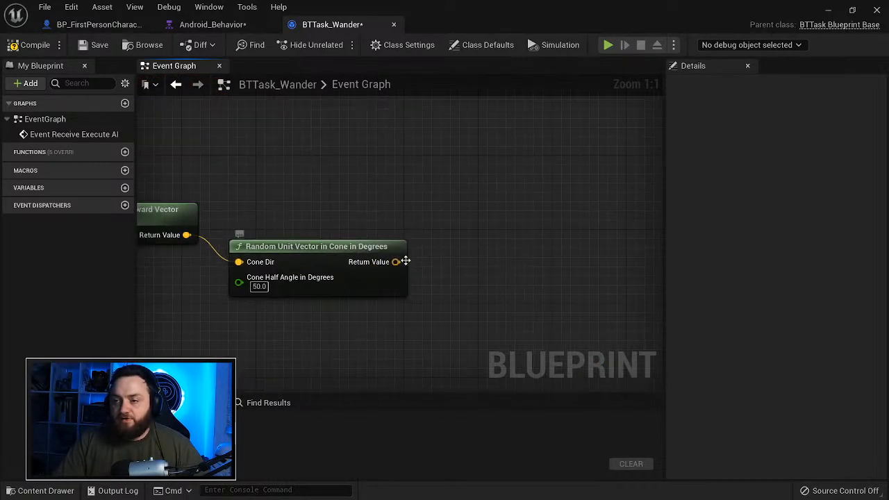
left_click_drag(396, 261, 482, 291)
type("*")
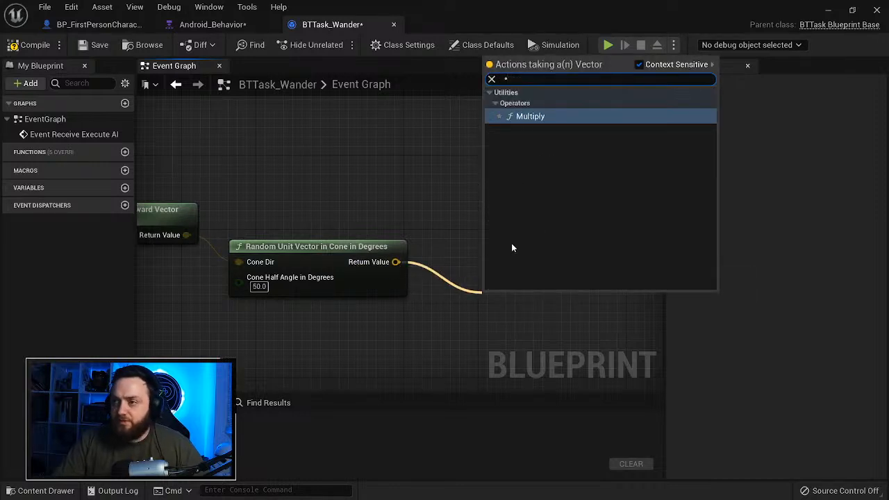
left_click(552, 112)
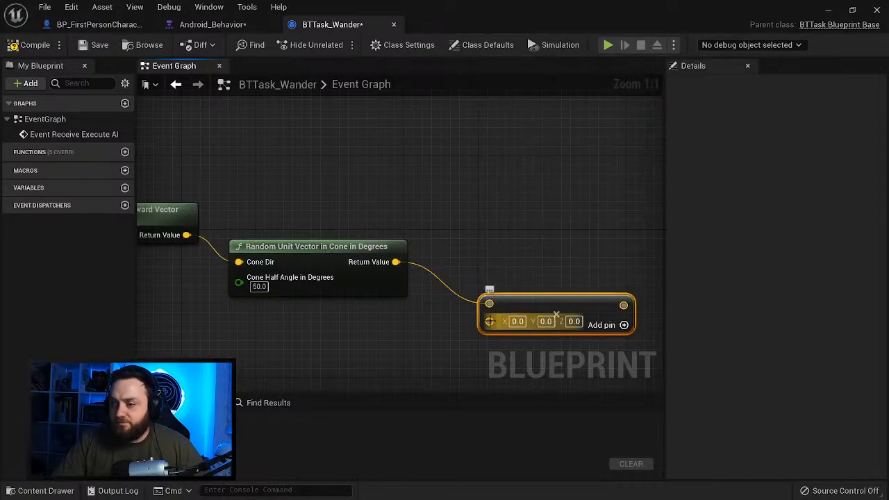
Step: Convert the Multiply node's second input to Float (single-precision), set it to 1000, and move the node closer to the random vector
right_click(490, 323)
mouse_move(525, 488)
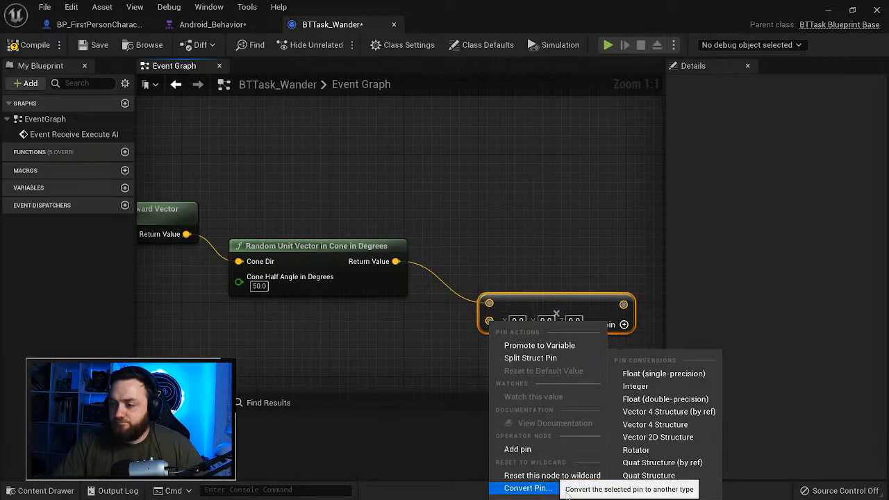
left_click(649, 375)
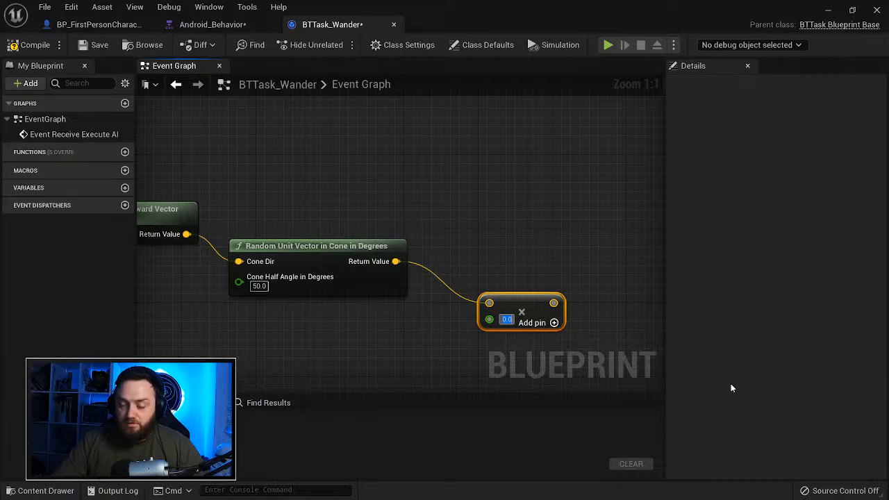
type("1000")
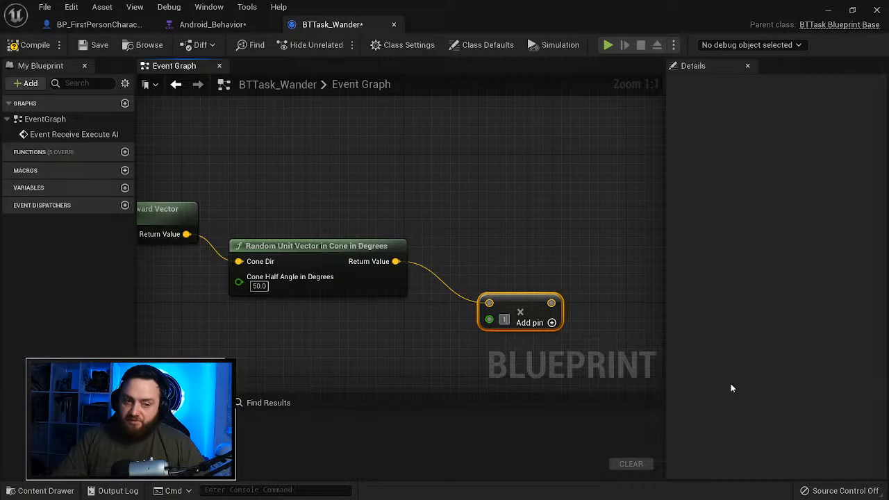
key("Return")
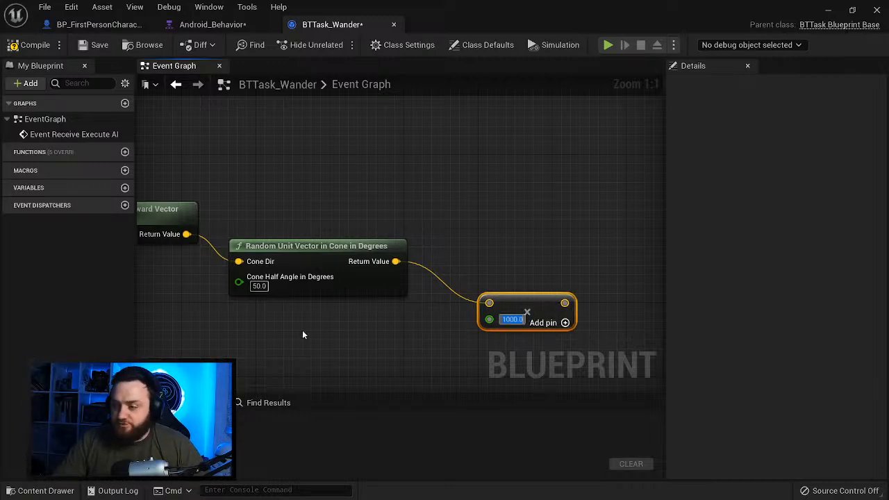
left_click_drag(519, 297, 473, 278)
right_click_drag(453, 207, 533, 278)
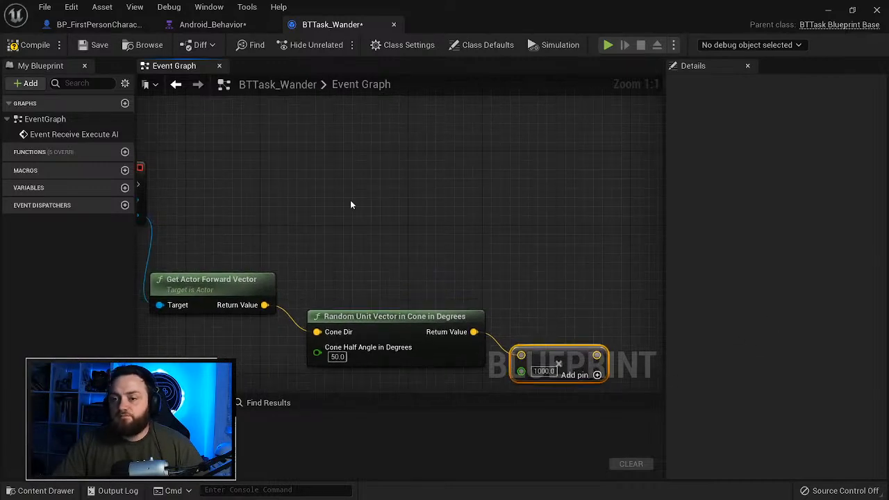
Step: Add a GetRandomReachablePointInRadius node and connect the Multiply result to its Origin
right_click_drag(173, 186, 283, 210)
right_click_drag(589, 300, 408, 243)
right_click_drag(256, 219, 376, 253)
right_click(532, 250)
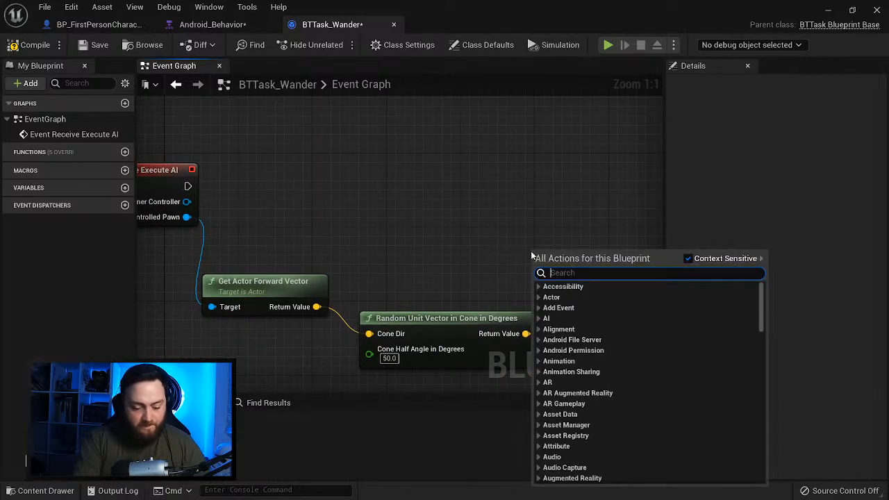
type("get random point")
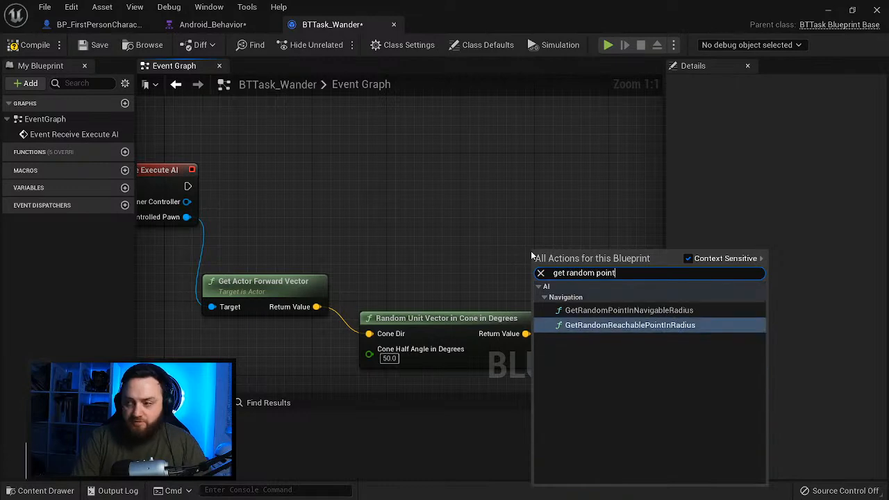
left_click(672, 329)
right_click_drag(685, 263, 530, 226)
left_click_drag(529, 226, 493, 318)
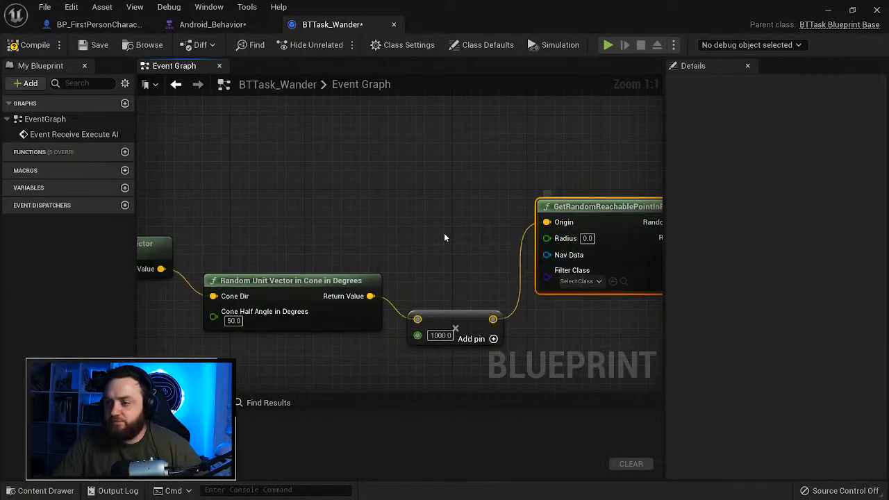
Step: Set the Radius of the GetRandomReachablePointInRadius node to 1000
right_click_drag(310, 186, 495, 203)
left_click_drag(220, 163, 440, 151)
left_click(413, 256)
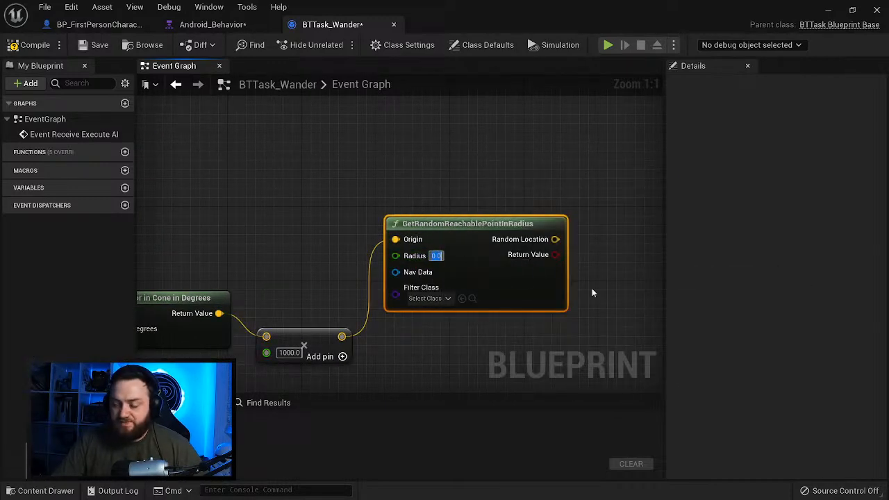
type("3")
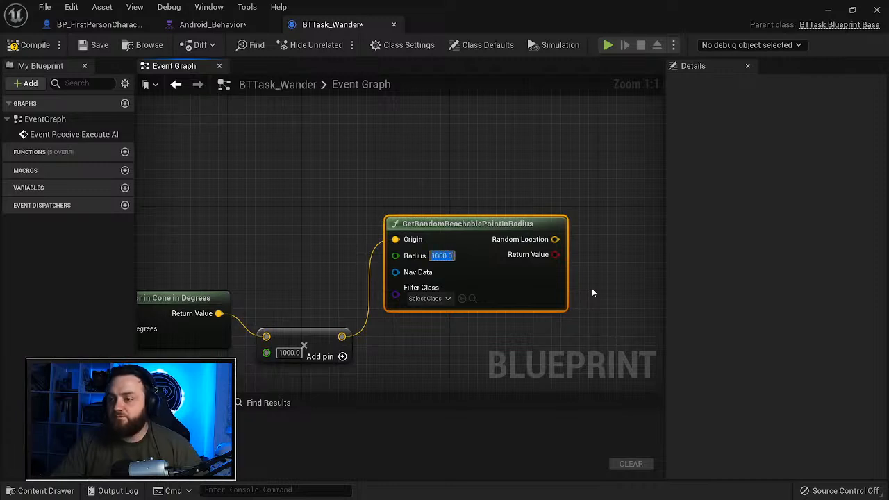
right_click_drag(627, 292, 614, 318)
Step: Add a Branch executed by Event Receive Execute AI, with the reachable point node's Return Value as its Condition
right_click_drag(445, 193, 163, 154)
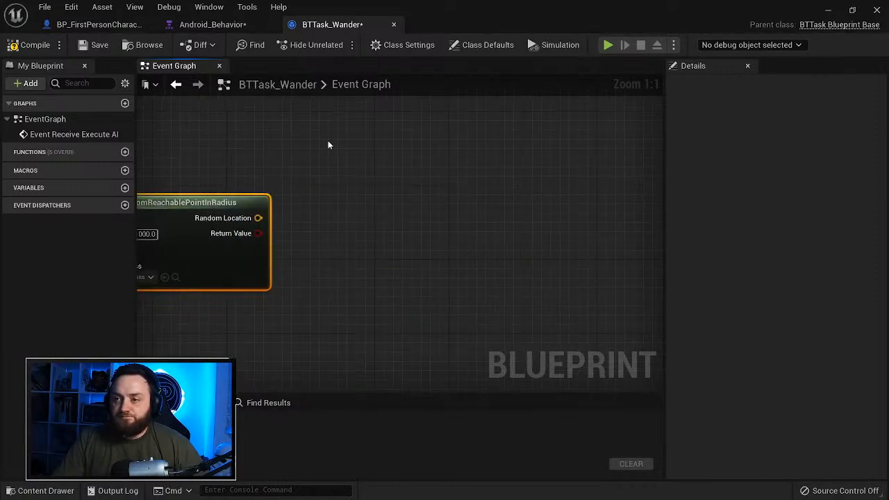
left_click(334, 131)
left_click_drag(345, 170, 257, 233)
left_click_drag(352, 156, 183, 143)
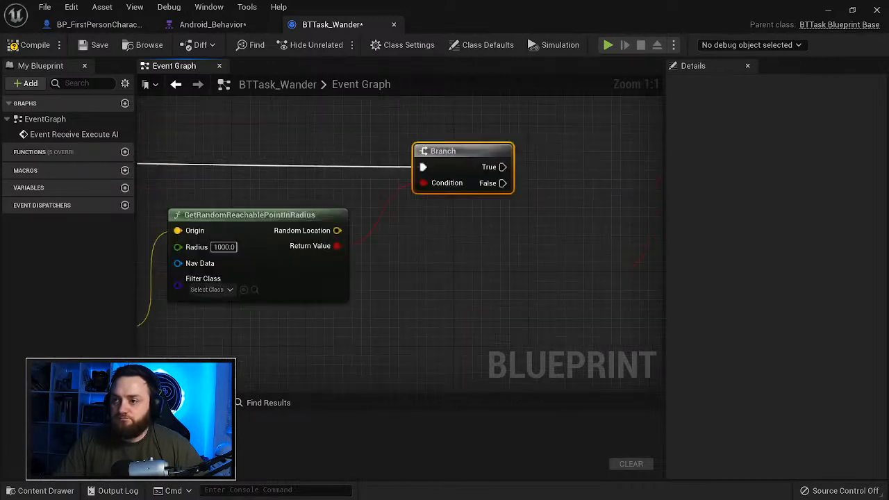
right_click_drag(464, 164, 403, 170)
left_click_drag(403, 171, 379, 170)
right_click_drag(375, 212, 352, 203)
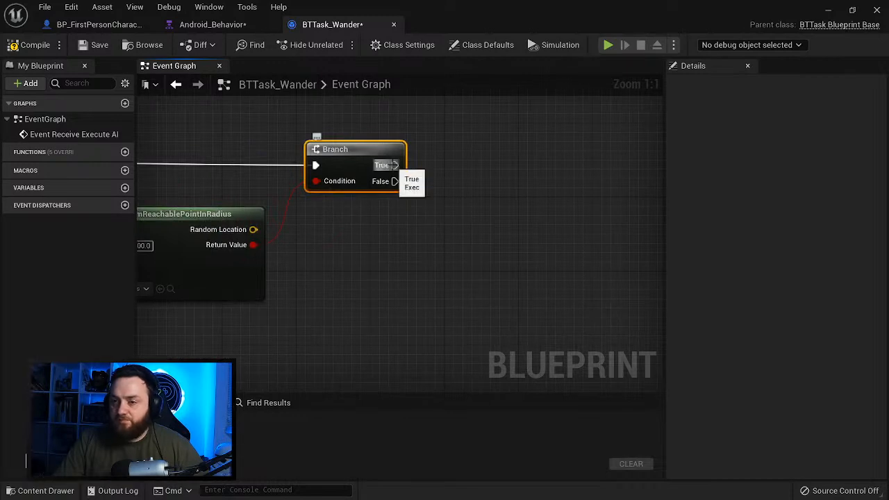
Step: Add an AI MoveTo on the Branch's True output, using Controlled Pawn as Pawn and Random Location as Destination
left_click_drag(387, 167, 495, 188)
type("aimove to")
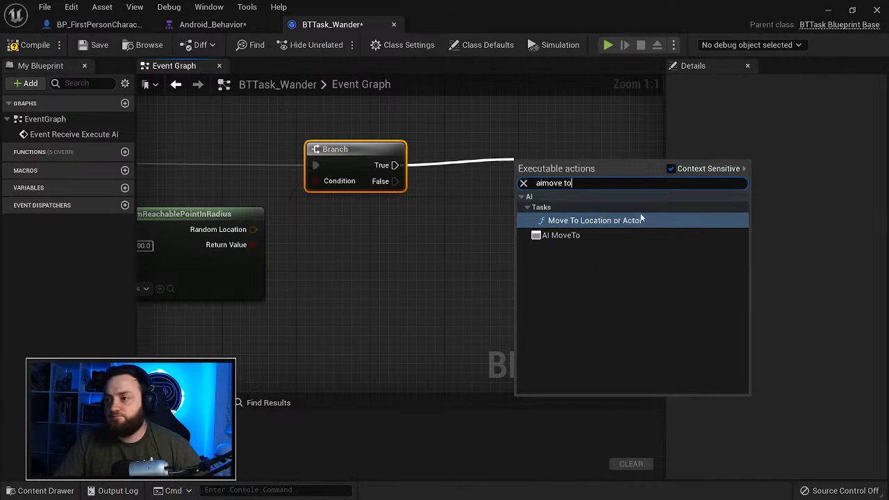
left_click(587, 235)
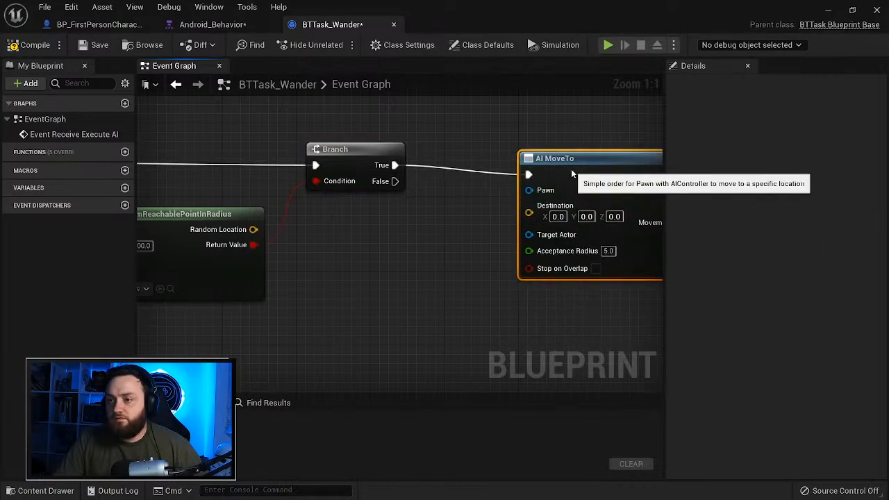
left_click_drag(254, 229, 164, 189)
right_click_drag(528, 222, 141, 199)
right_click_drag(517, 242, 231, 241)
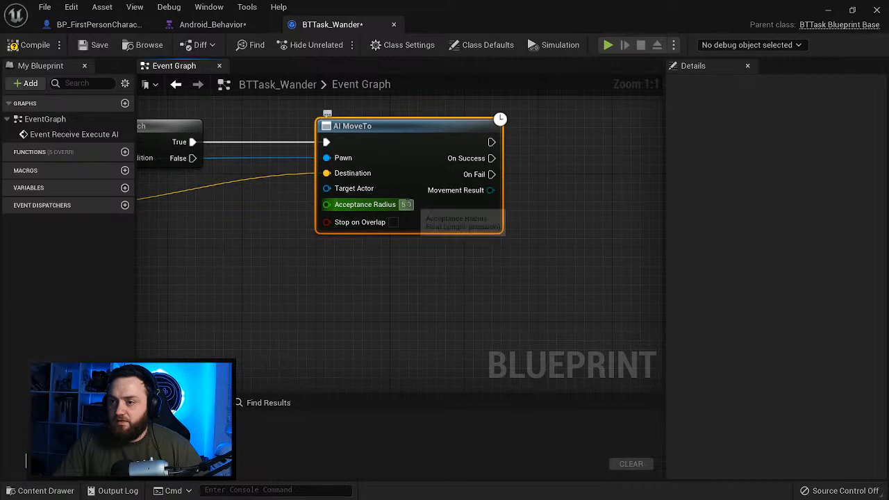
right_click_drag(501, 211, 284, 202)
Step: Add a Finish Execute node to AI MoveTo's On Success output, enable its Success option, and move it upward
left_click_drag(260, 172, 361, 186)
type("finish e")
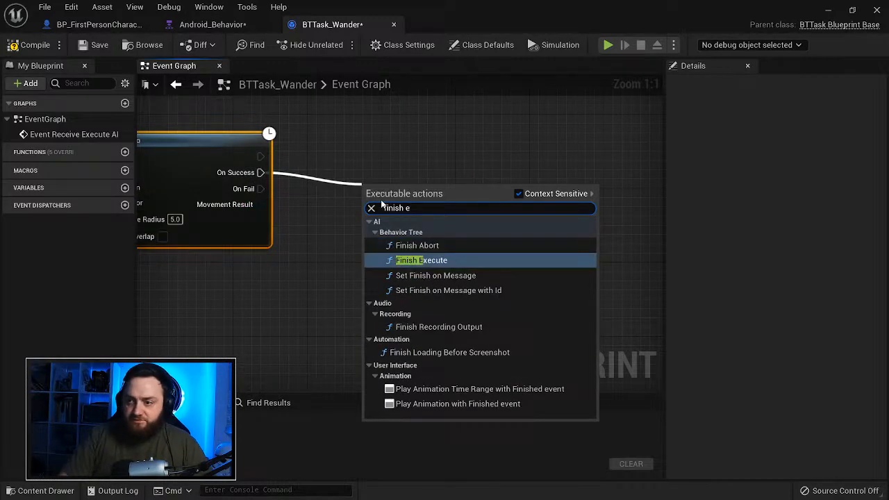
key("Return")
left_click(416, 257)
left_click_drag(445, 206, 425, 148)
Step: Duplicate the Finish Execute node, connect the copy to AI MoveTo's On Fail output, and disable its Success option
key("ctrl+d")
left_click_drag(451, 242, 424, 242)
left_click_drag(382, 269, 257, 189)
left_click(426, 304)
right_click_drag(378, 259, 571, 283)
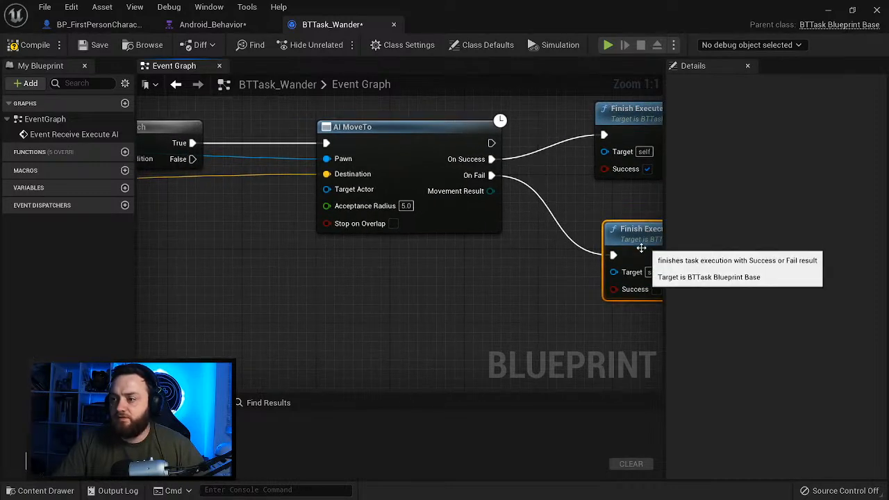
Step: Paste a Finish Execute node with Success disabled onto the Branch's False output and compile the task
right_click_drag(215, 247, 307, 191)
key("ctrl+v")
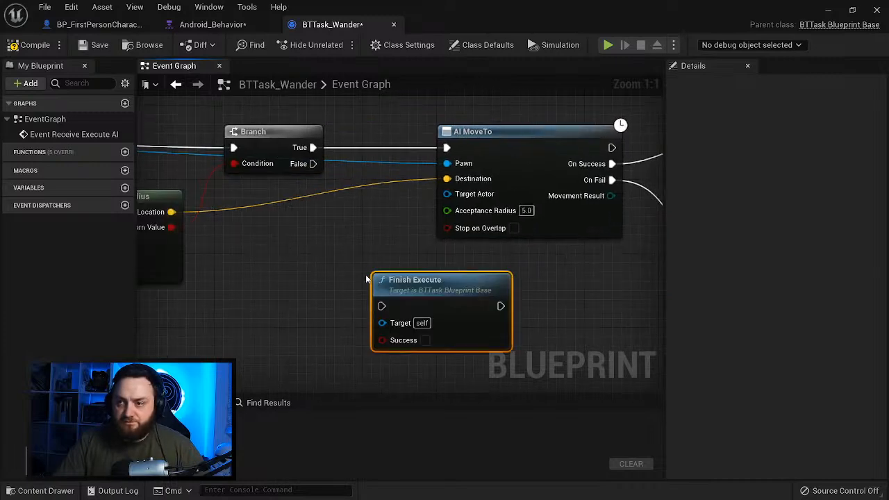
left_click_drag(381, 306, 312, 163)
left_click(22, 45)
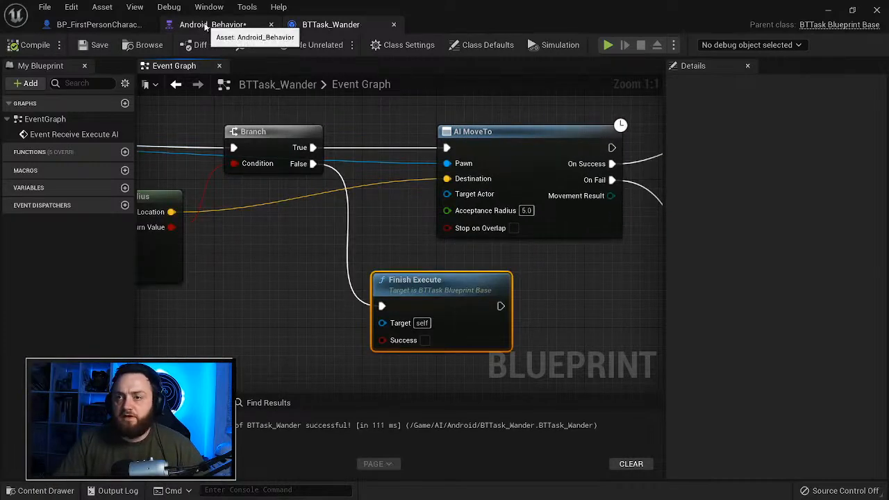
Step: In the Android_Behavior tree, add the BTTask_Wander task beneath the Sequence
left_click(205, 26)
right_click(211, 164)
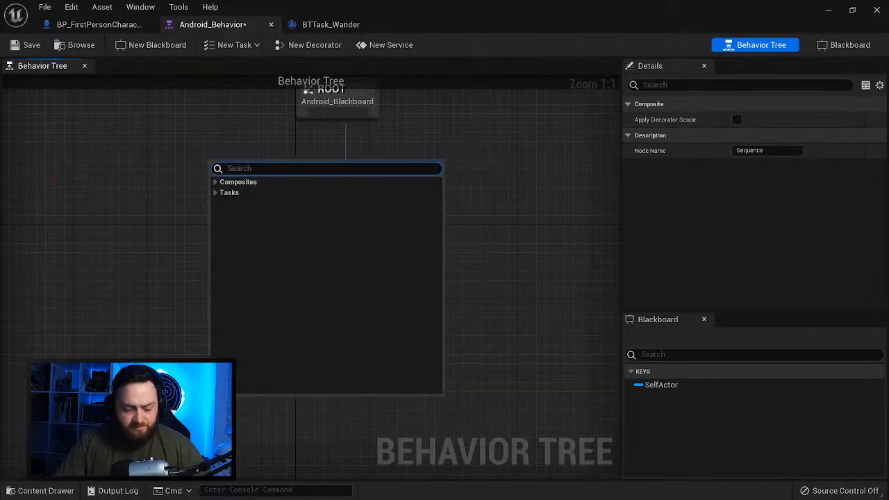
type("btta")
left_click(274, 195)
right_click_drag(276, 431, 247, 305)
Step: Add a Wait task beneath the Selector, beside the Sequence
left_click_drag(232, 209, 277, 261)
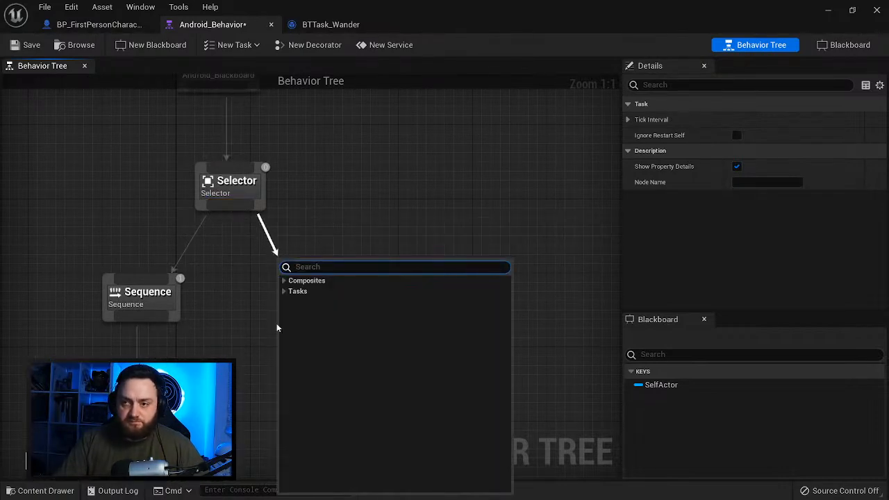
type("wait")
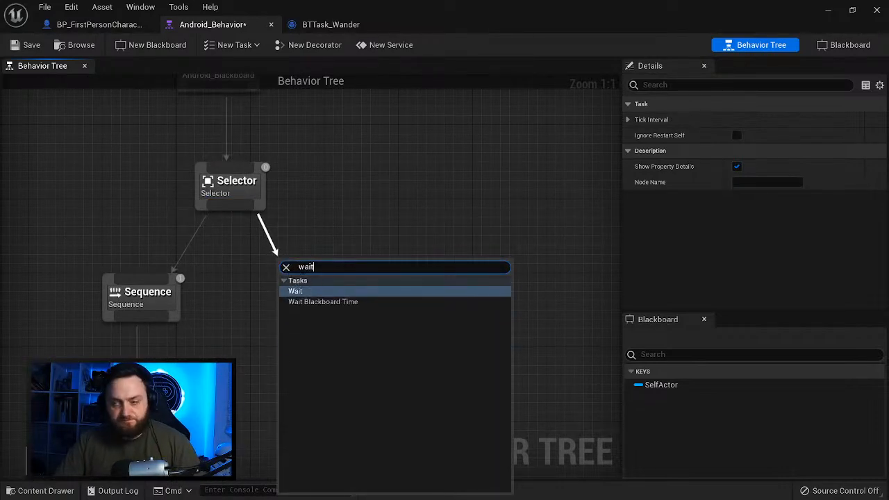
left_click(314, 291)
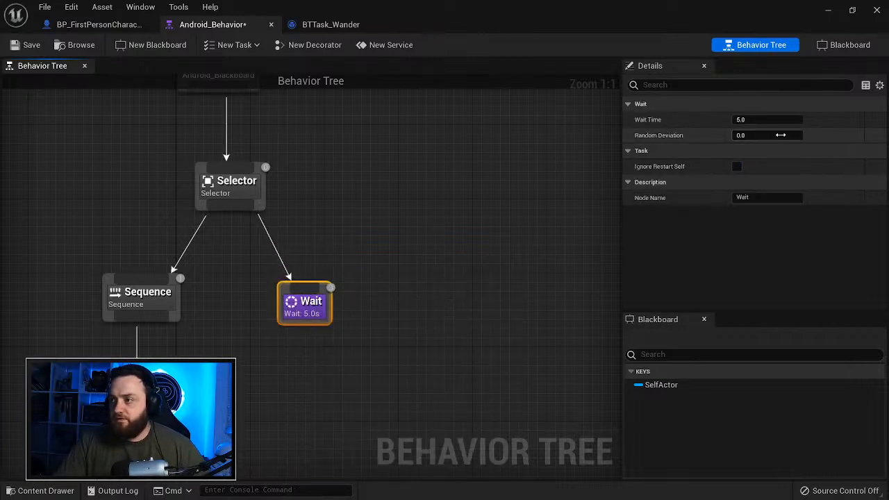
Step: Set the Wait task's wait time to 3.0 and its random deviation to 2.0
left_click(753, 135)
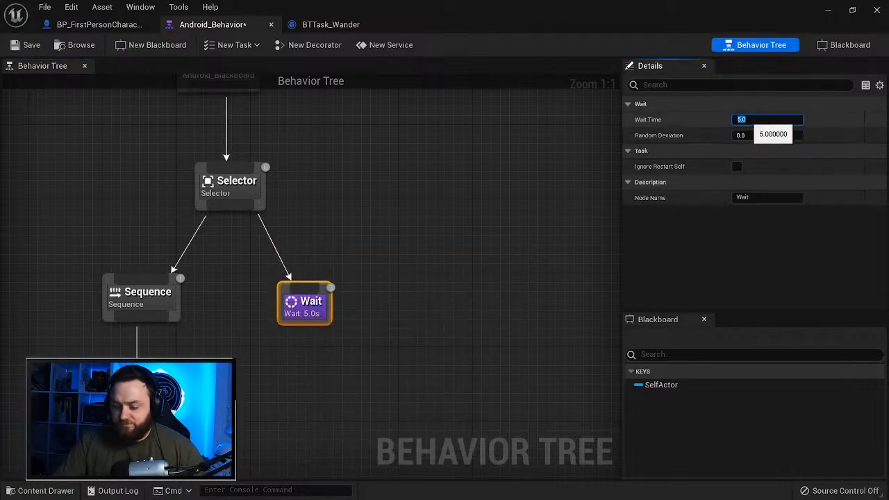
left_click(454, 273)
key("Home")
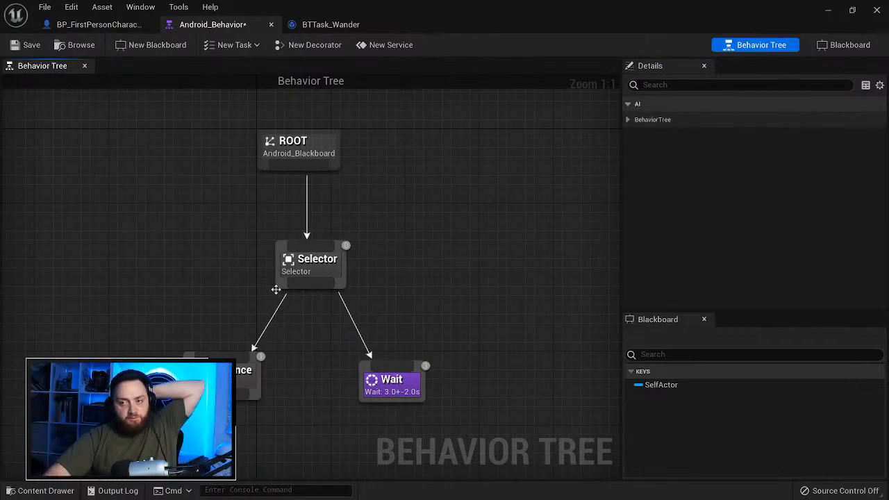
right_click_drag(309, 336, 246, 244)
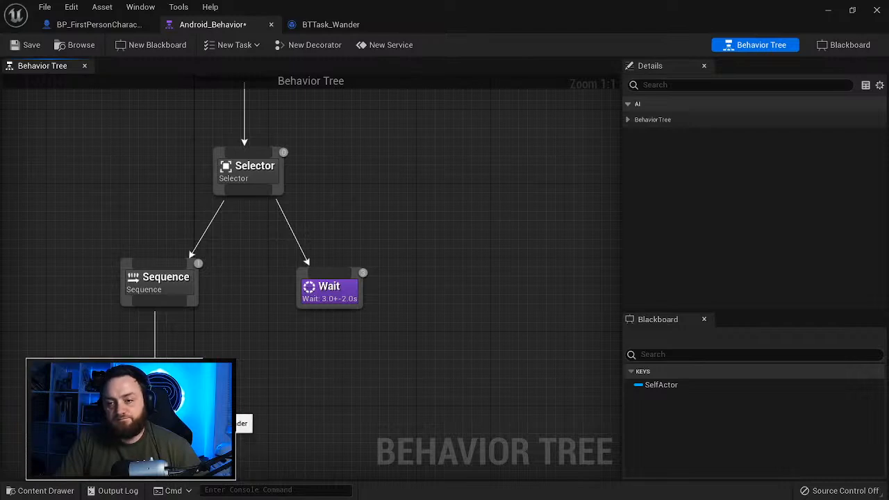
Step: Open the Android_AI controller blueprint from the AI/Android folder and show its Event Graph
left_click(828, 9)
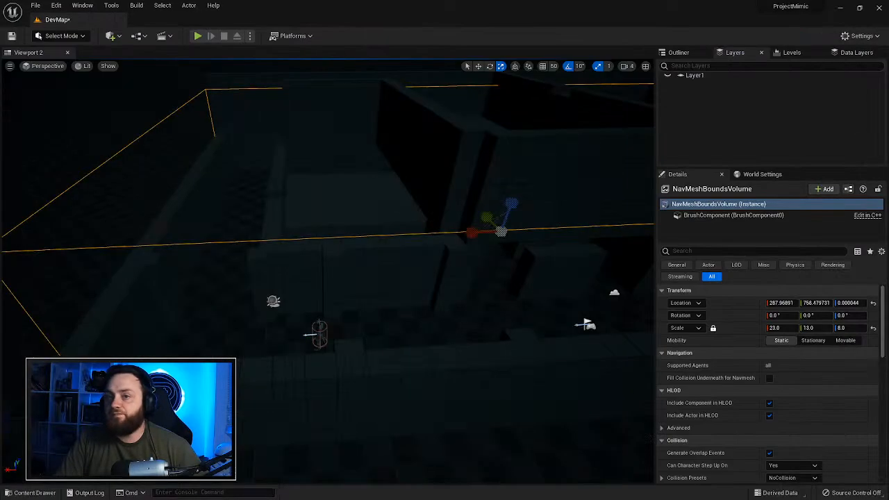
left_click(33, 493)
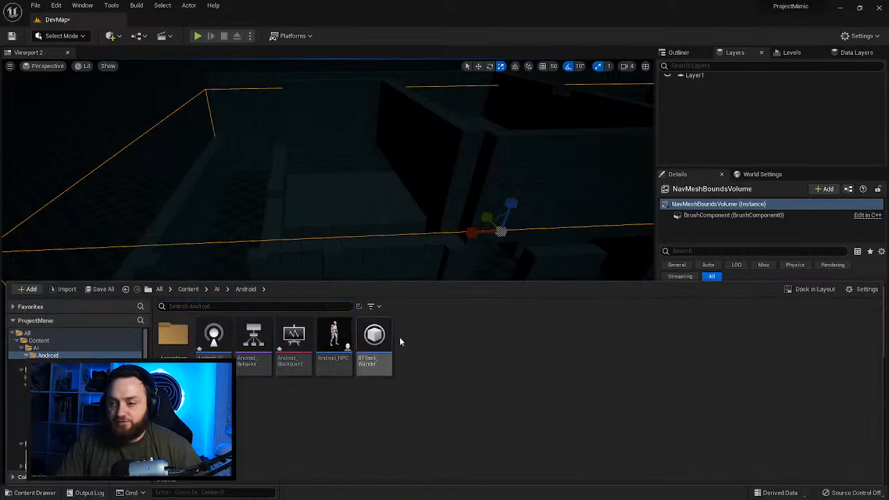
double_click(214, 336)
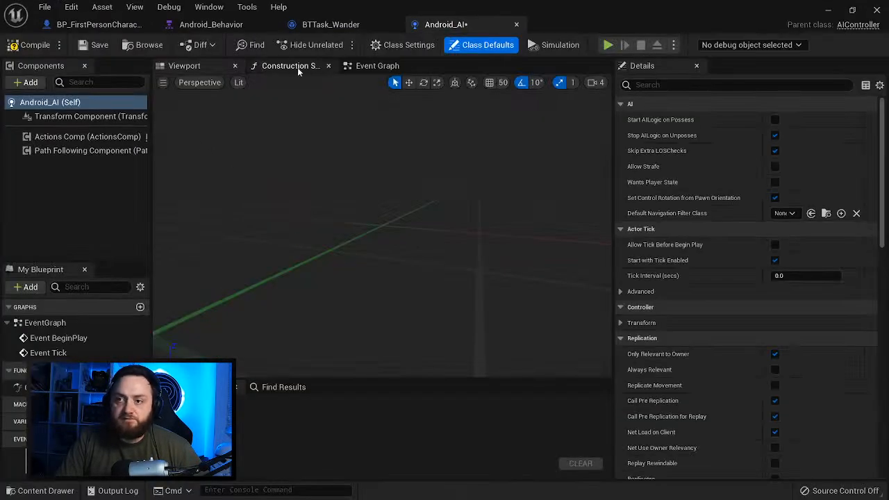
left_click(373, 66)
Step: Connect a Run Behavior Tree node to Event BeginPlay with Android_Behavior as its BTAsset, then compile and save Android_AI
left_click(308, 184)
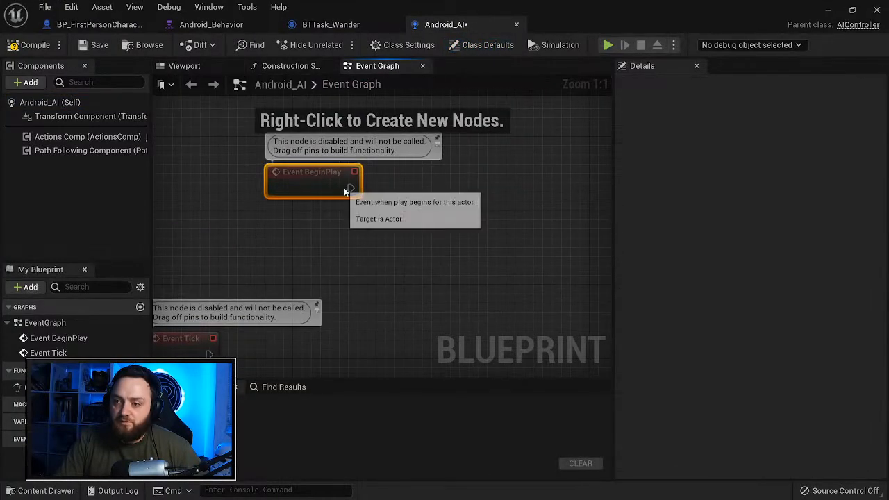
left_click_drag(503, 197, 502, 198)
type("run behav")
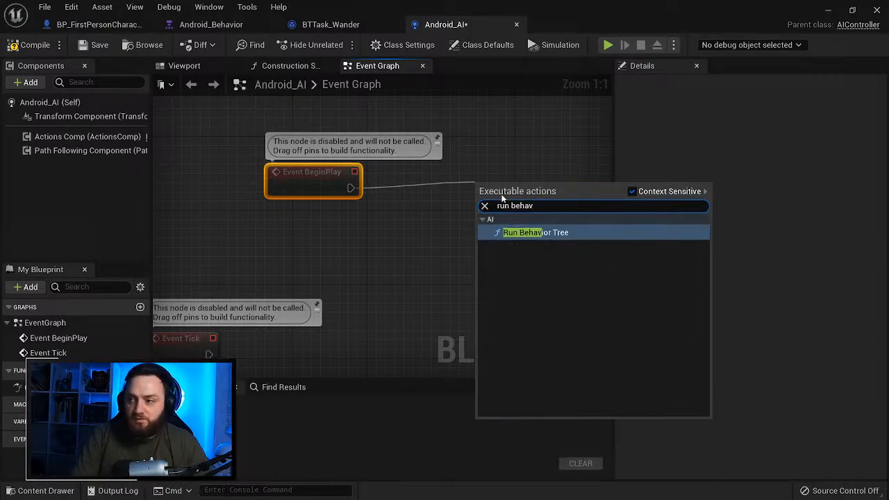
key("Return")
left_click(522, 260)
left_click(549, 314)
left_click_drag(550, 225, 485, 191)
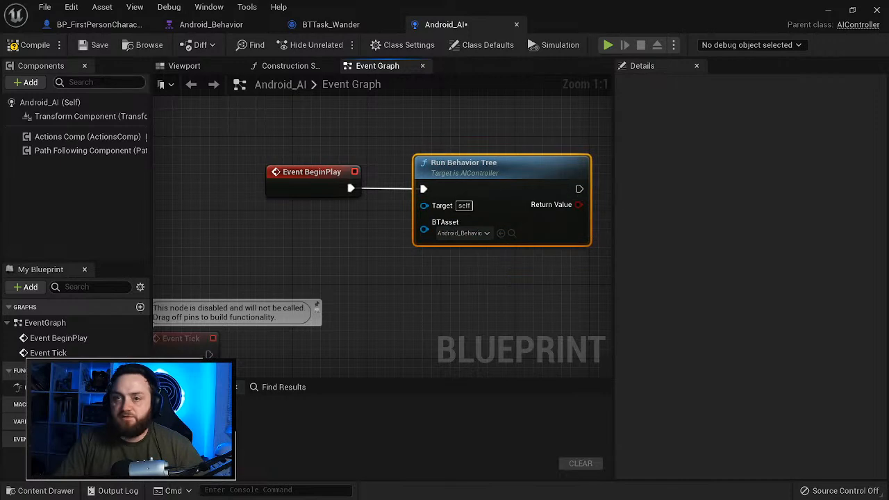
left_click(43, 50)
left_click(98, 45)
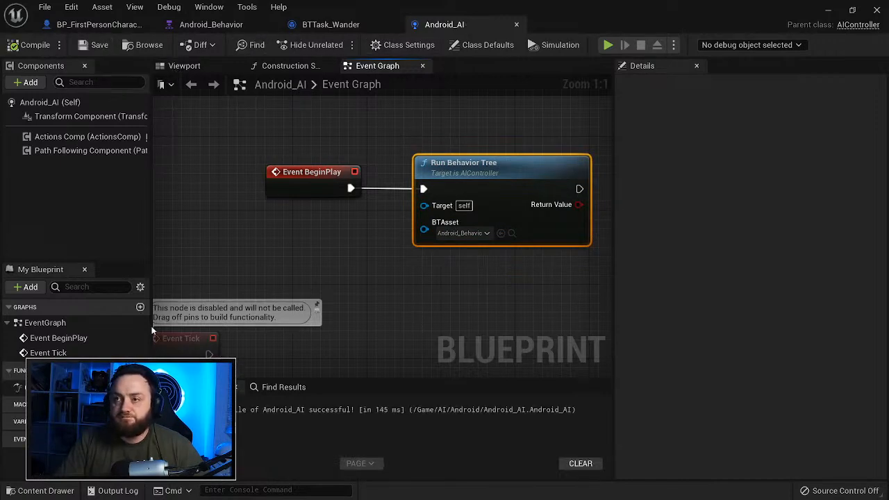
Step: Open the Android_NPC blueprint, set its AI Controller Class to Android_AI, and compile it
left_click(46, 491)
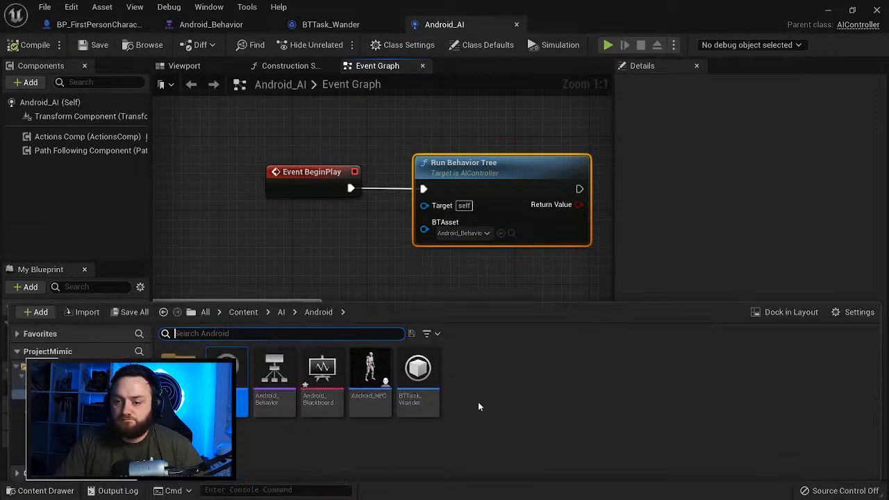
double_click(369, 368)
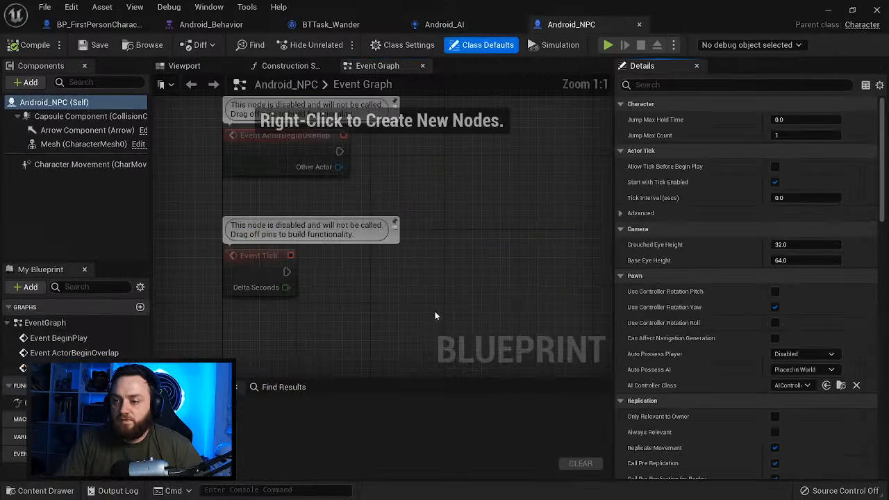
left_click(791, 386)
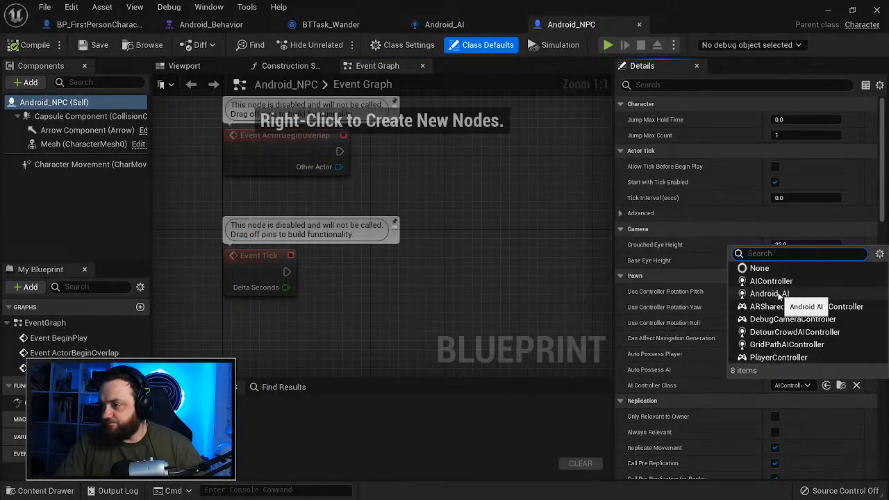
left_click(769, 294)
left_click(46, 45)
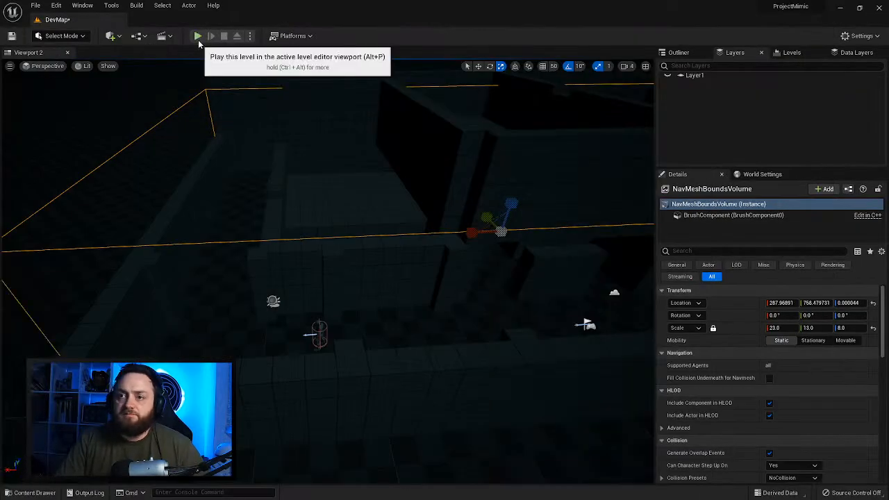
Step: Play-test DevMap, following the android to examine how it wanders, then stop the session and dismiss the message log
left_click(198, 36)
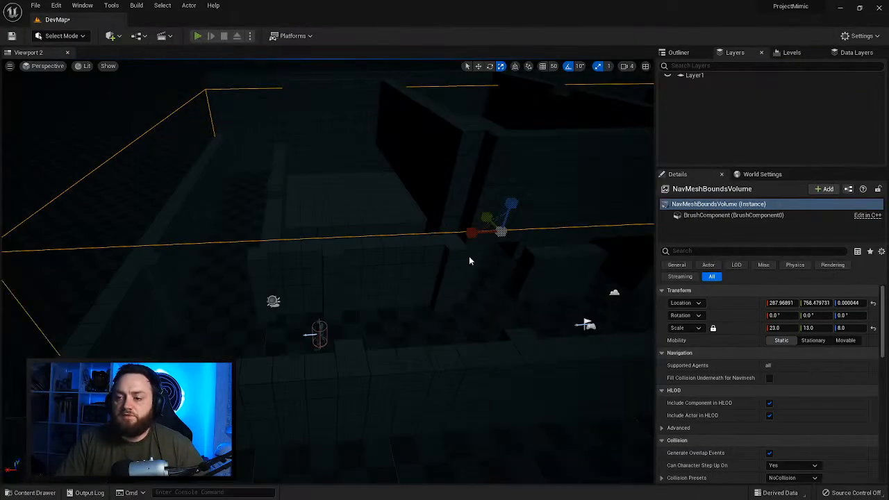
key("w")
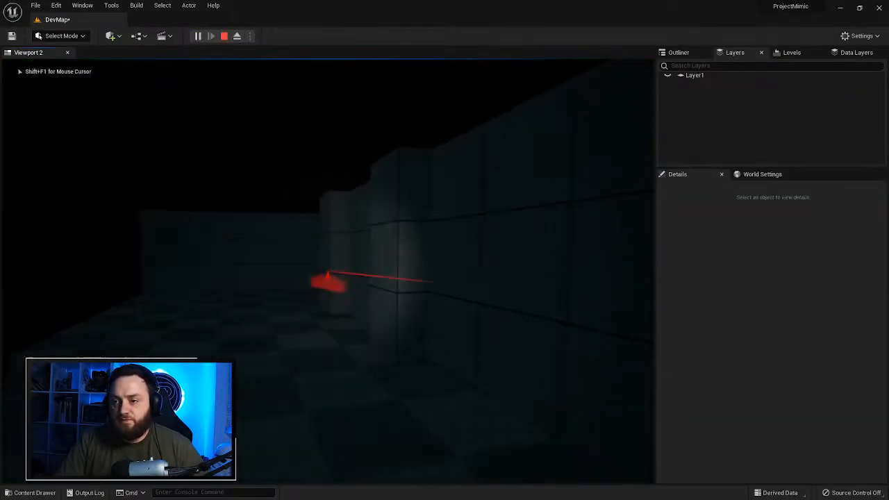
key("w")
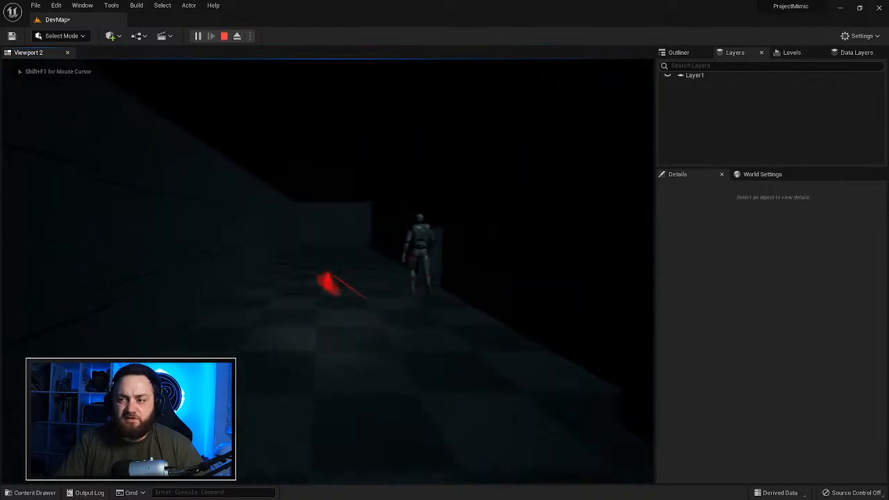
key("w")
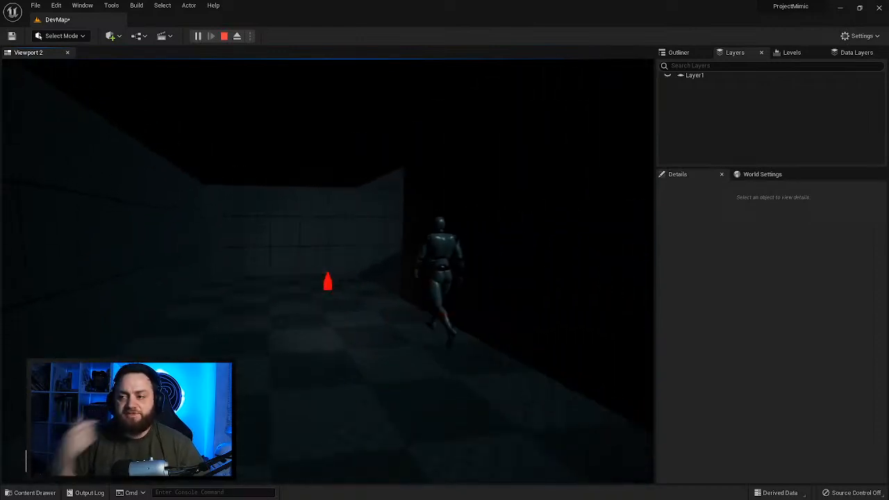
key("w")
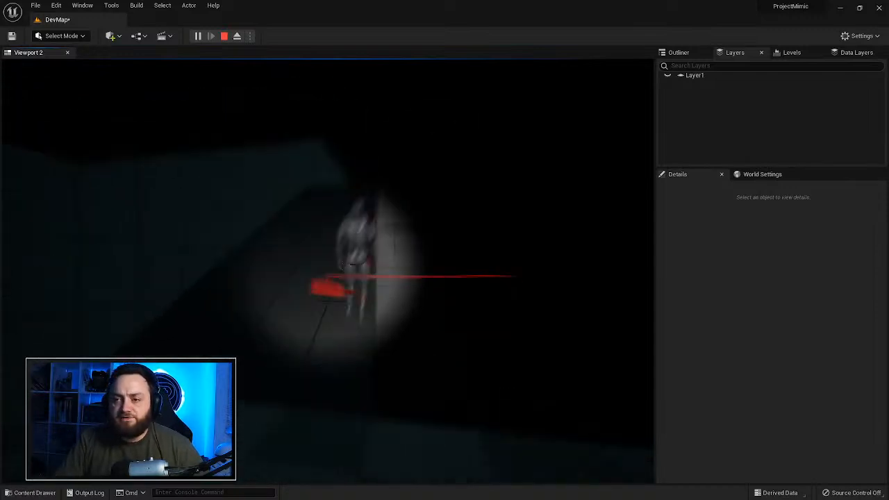
key("w")
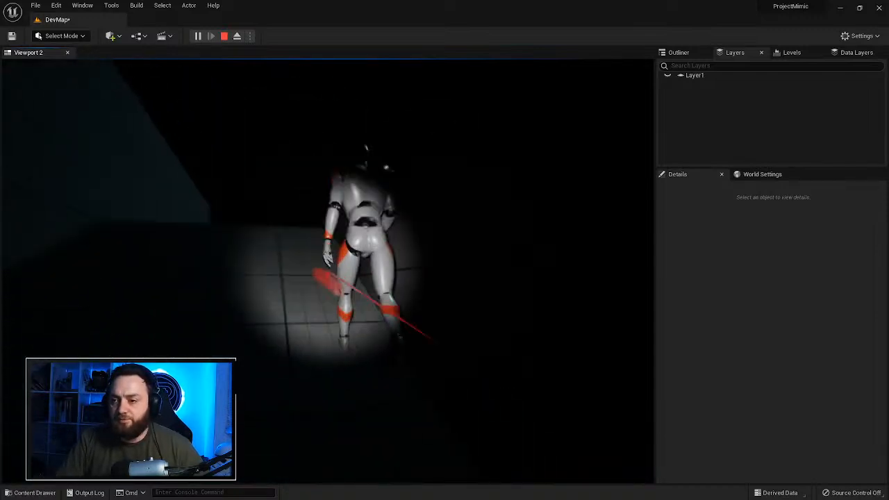
key("w")
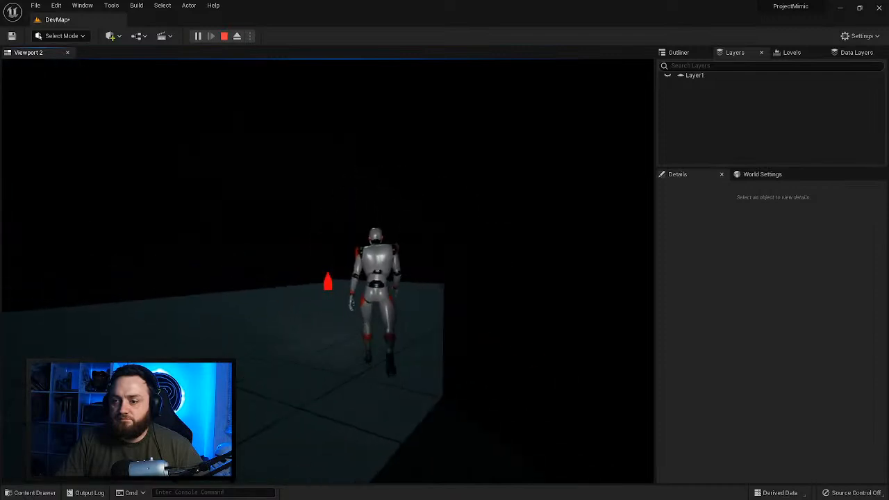
key("w")
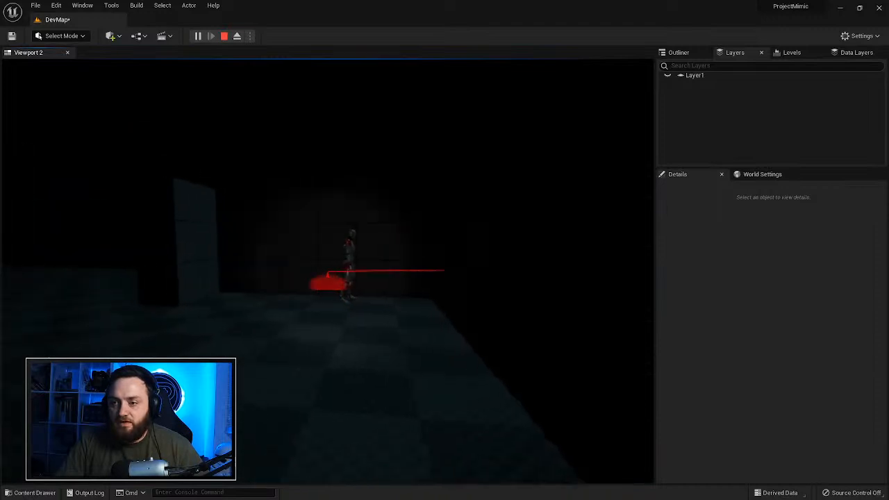
key("w")
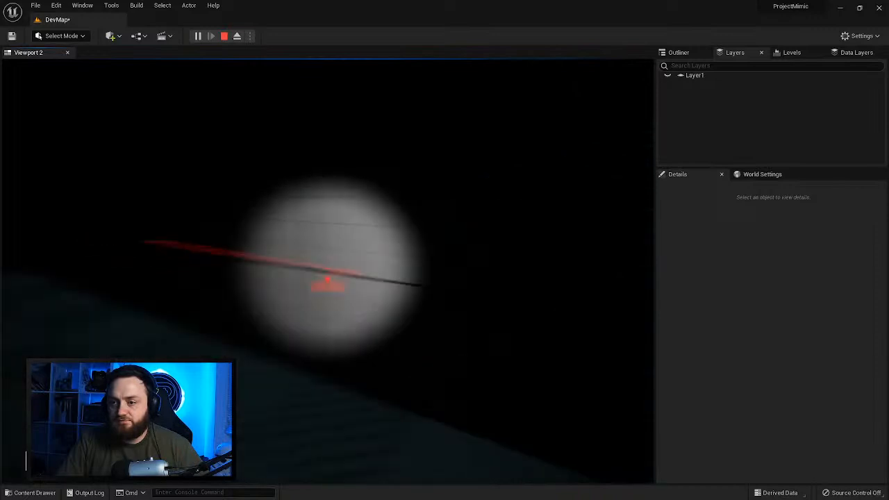
key("w")
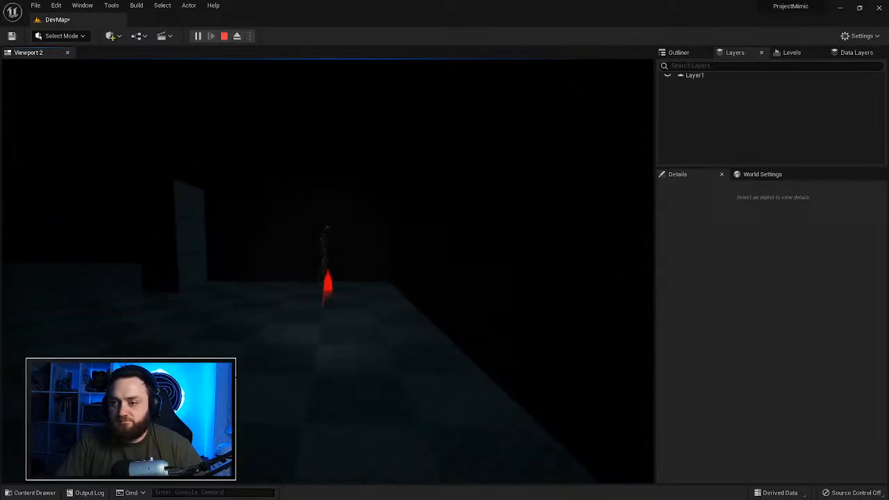
key("w")
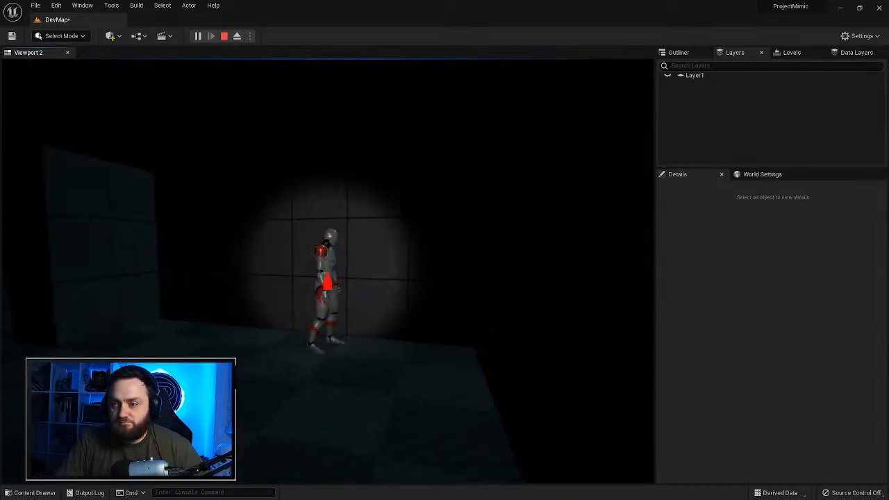
key("w")
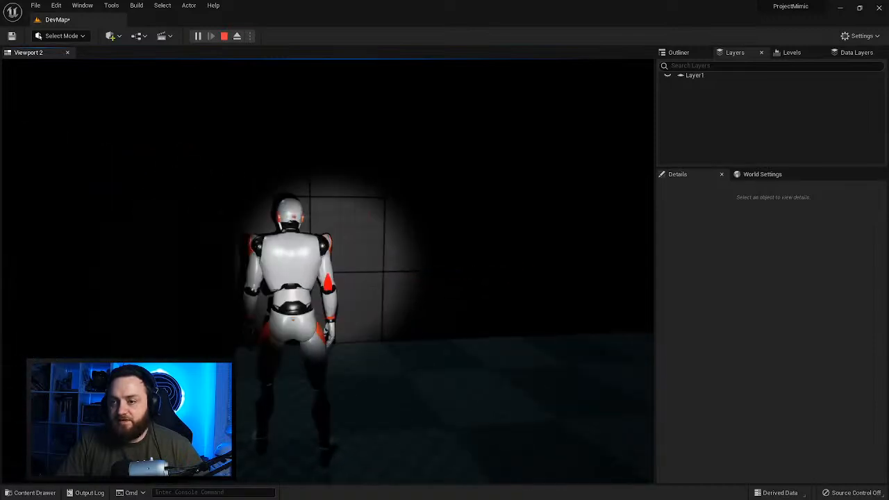
key("w")
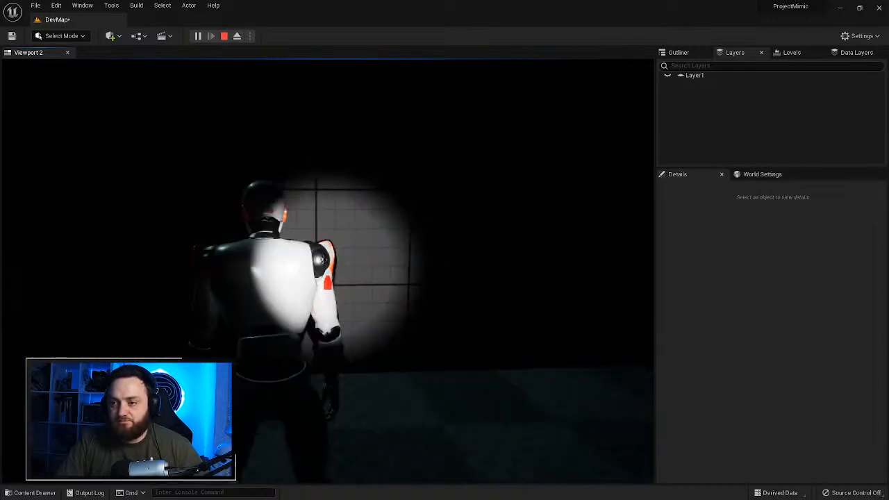
key("Escape")
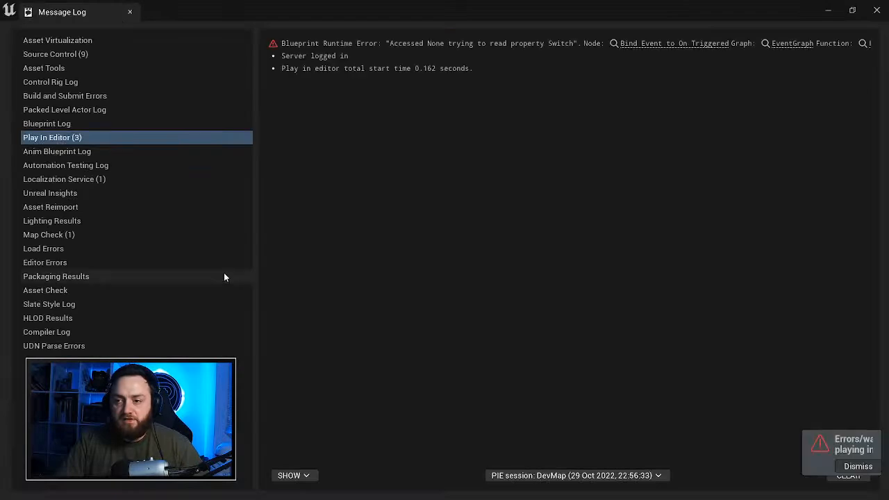
left_click(876, 12)
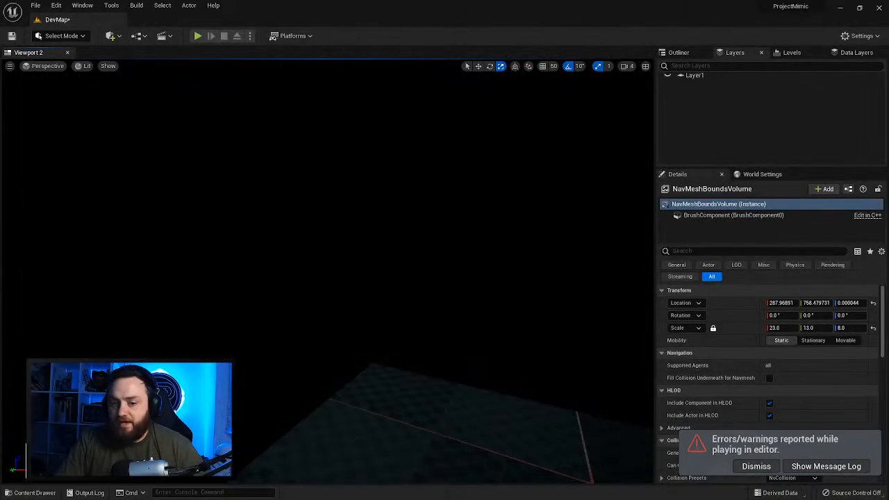
Step: In the BTTask_Wander graph, move the Finish Execute node on the Branch's False output farther away to make room before it
left_click(33, 493)
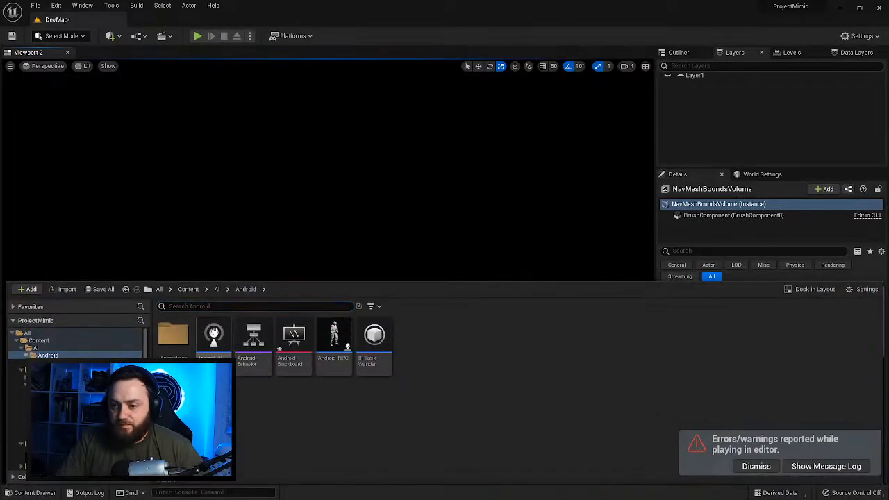
double_click(375, 347)
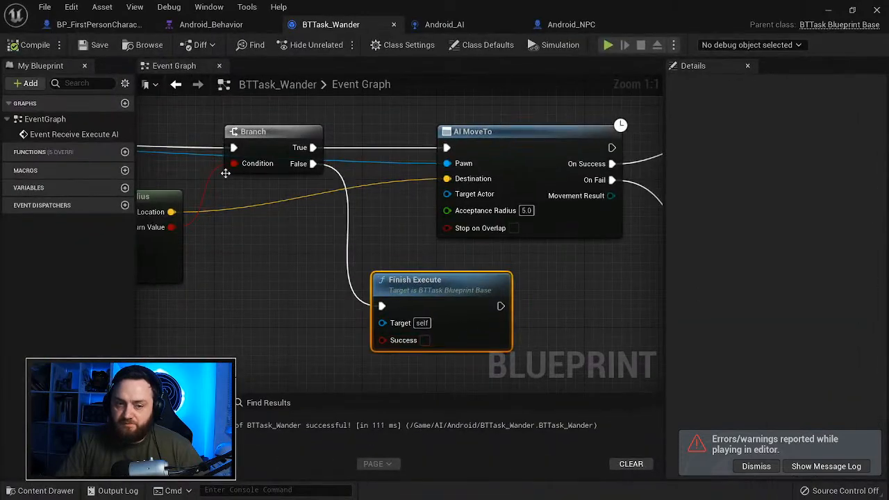
right_click_drag(245, 276, 405, 217)
scroll(528, 301, "down", 3)
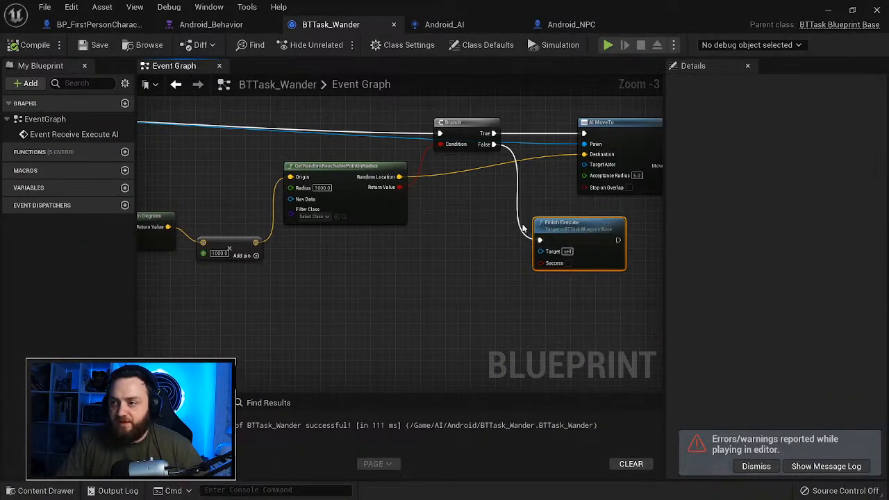
right_click_drag(602, 231, 346, 212)
left_click_drag(346, 212, 494, 325)
Step: Duplicate the Random Unit Vector in Cone in Degrees, multiply, and GetRandomReachablePointInRadius nodes into the space before the Branch's False-output Finish Execute node
right_click_drag(324, 254, 442, 273)
scroll(430, 258, "up", 2)
right_click_drag(160, 239, 517, 317)
right_click_drag(318, 305, 433, 258)
scroll(432, 259, "down", 1)
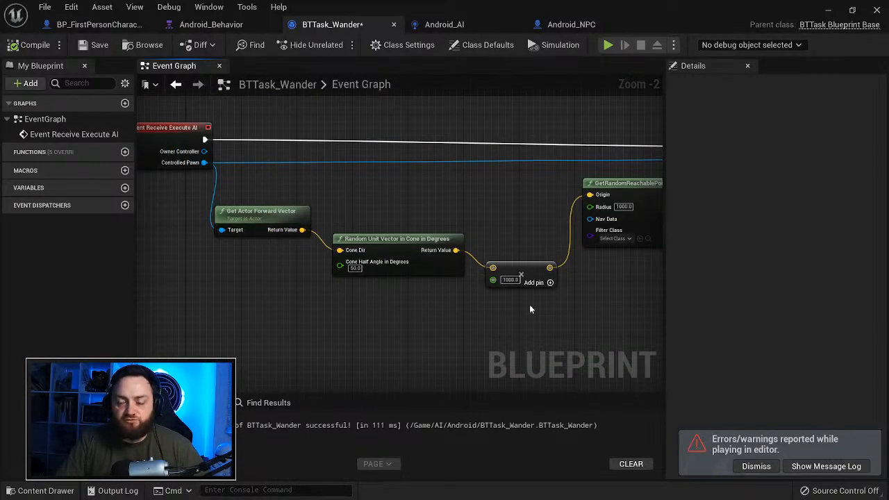
right_click_drag(440, 291, 421, 282)
left_click_drag(491, 285, 314, 209)
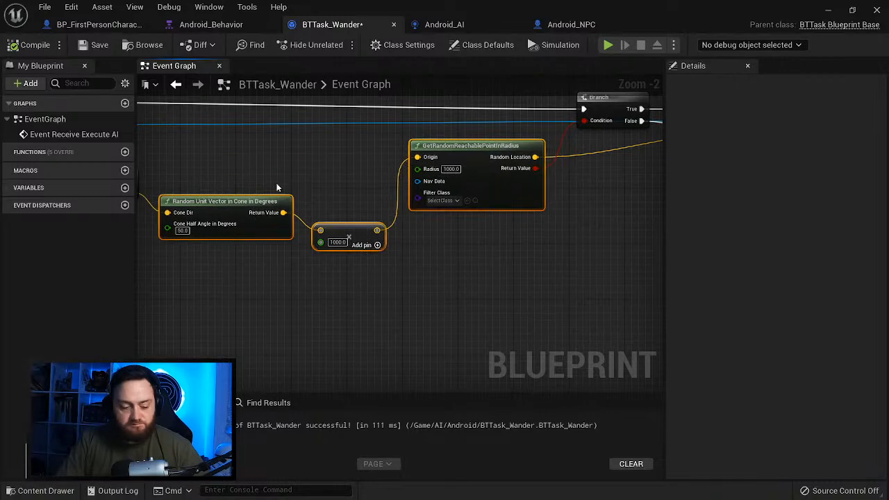
right_click_drag(569, 267, 371, 230)
key("ctrl+v")
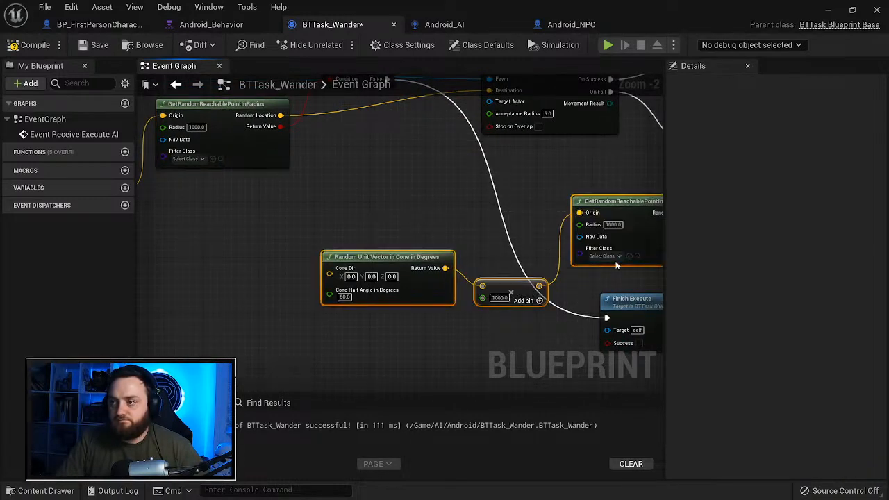
Step: Move the duplicated nodes lower, promote the event's Controlled Pawn output to a variable, and wire its SET node between the event and the Branch
left_click_drag(619, 215, 550, 298)
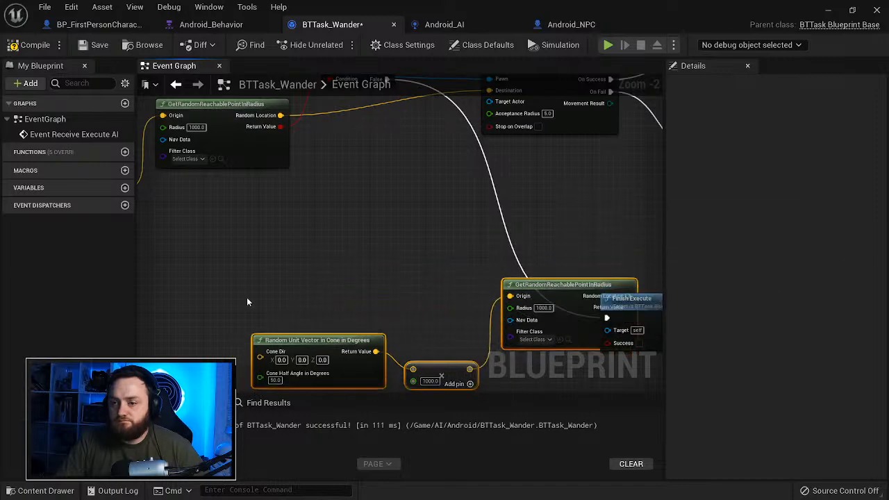
right_click_drag(263, 301, 487, 284)
right_click_drag(262, 272, 414, 278)
right_click_drag(230, 118, 419, 196)
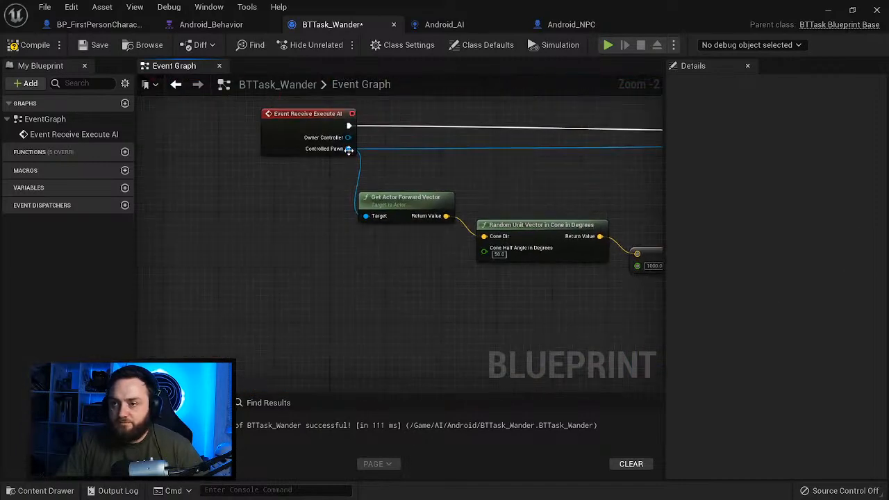
left_click_drag(433, 130, 434, 132)
left_click(479, 177)
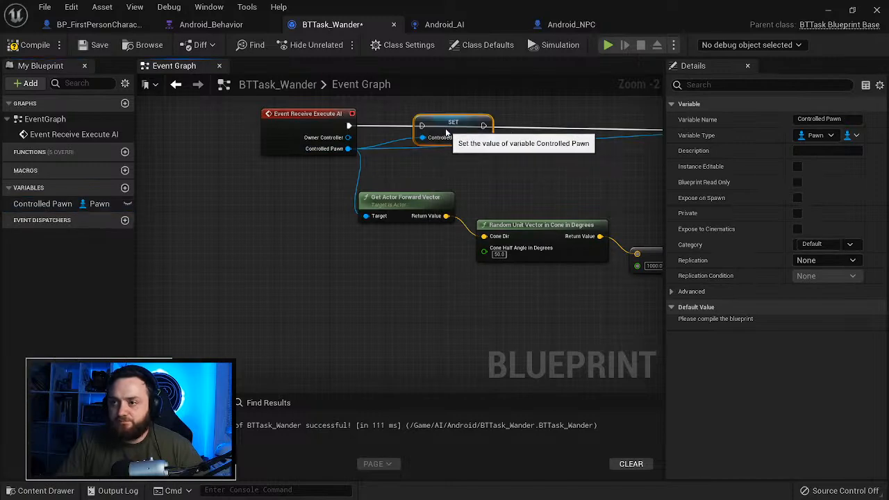
right_click_drag(501, 149, 298, 142)
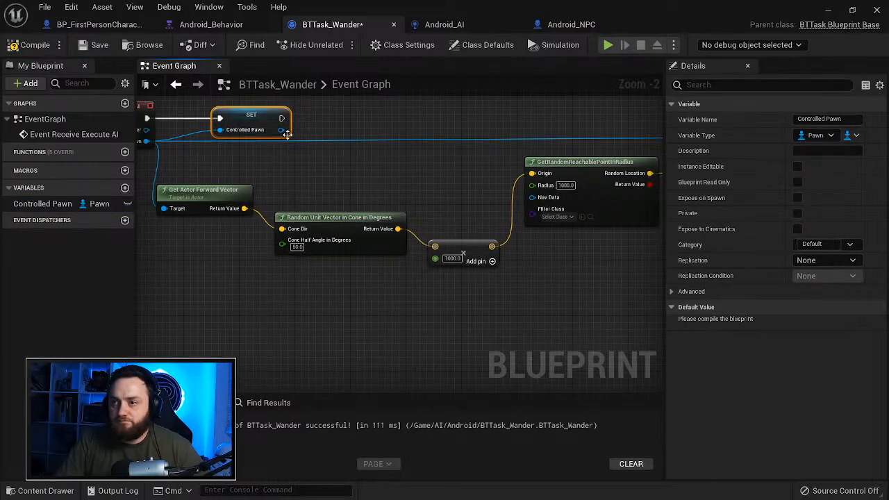
left_click_drag(641, 120, 550, 122)
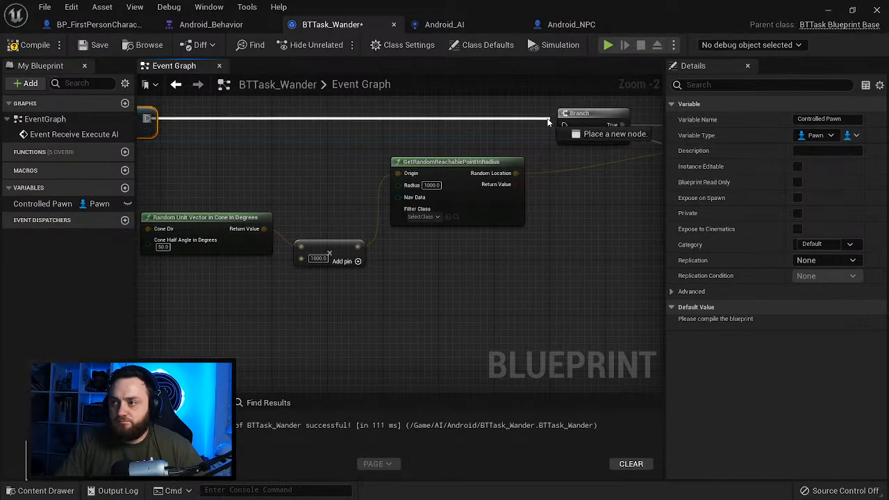
Step: Feed the duplicated GetRandomReachablePointInRadius Return Value into a new Branch and connect its False output to the Finish Execute node, repositioning the nodes to fit
right_click_drag(516, 301, 175, 282)
right_click_drag(263, 312, 330, 145)
left_click_drag(258, 134, 506, 229)
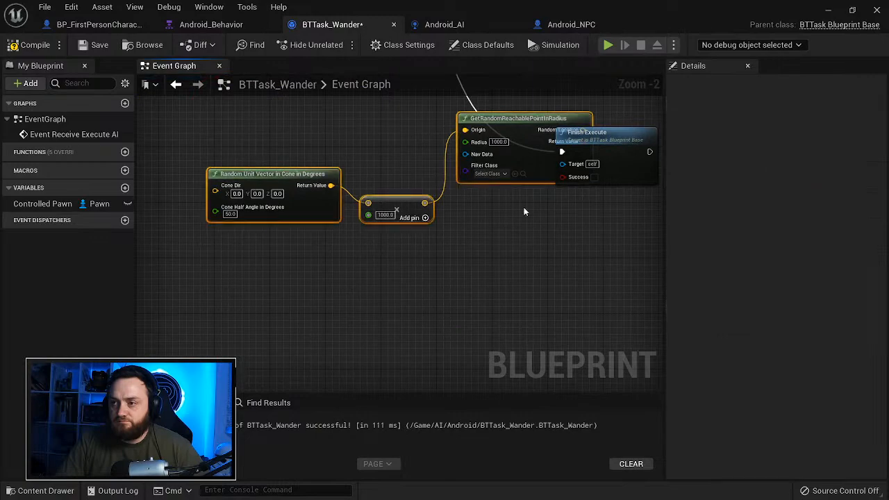
left_click_drag(510, 119, 405, 189)
right_click_drag(405, 188, 308, 291)
left_click_drag(476, 289, 628, 295)
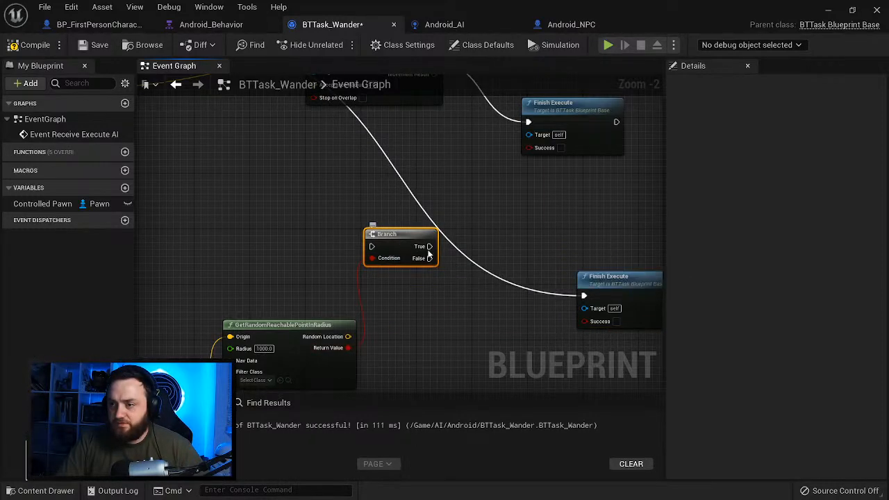
left_click_drag(583, 298, 572, 364)
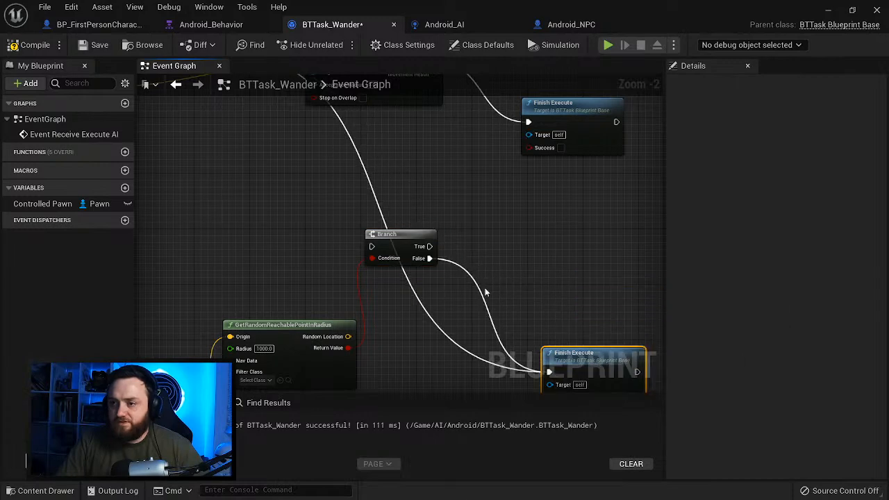
Step: Duplicate AI MoveTo with its two Finish Execute nodes and run the copy from the new Branch's True output
right_click_drag(486, 236, 375, 309)
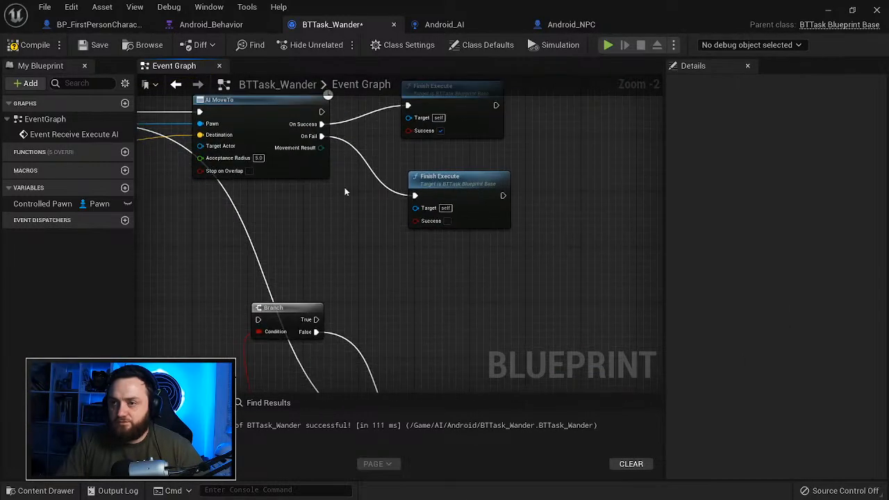
left_click_drag(409, 207, 279, 137)
key("ctrl+c")
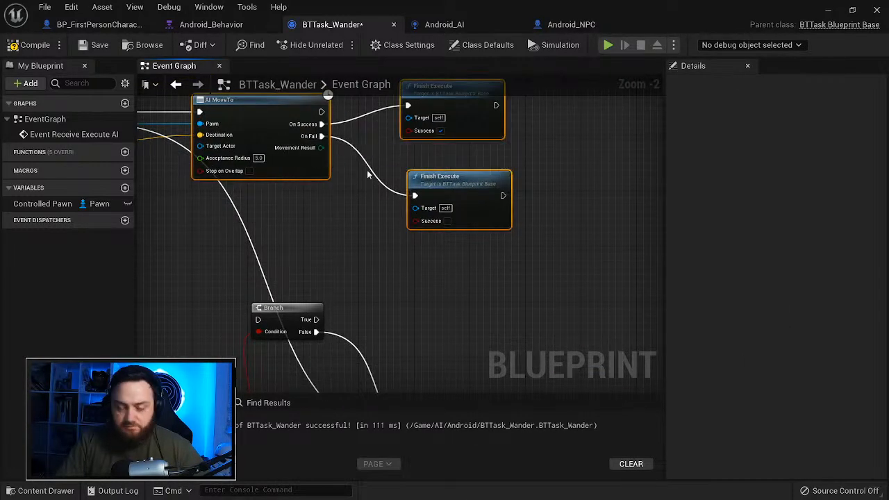
key("ctrl+v")
left_click_drag(368, 245, 535, 280)
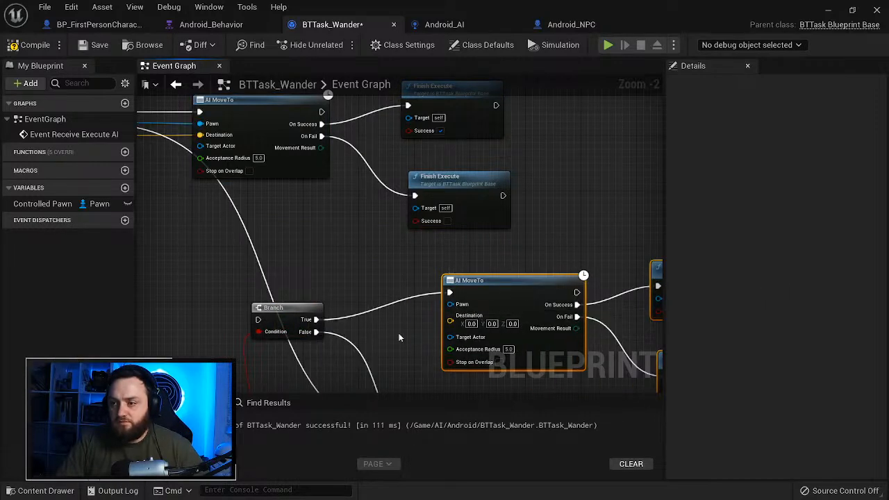
Step: Feed a Controlled Pawn getter into the copied AI MoveTo's Pawn and the duplicated search's Random Location into its Destination
right_click_drag(399, 338, 283, 290)
left_click_drag(397, 240, 424, 247)
left_click_drag(48, 206, 362, 264)
left_click_drag(286, 265, 291, 237)
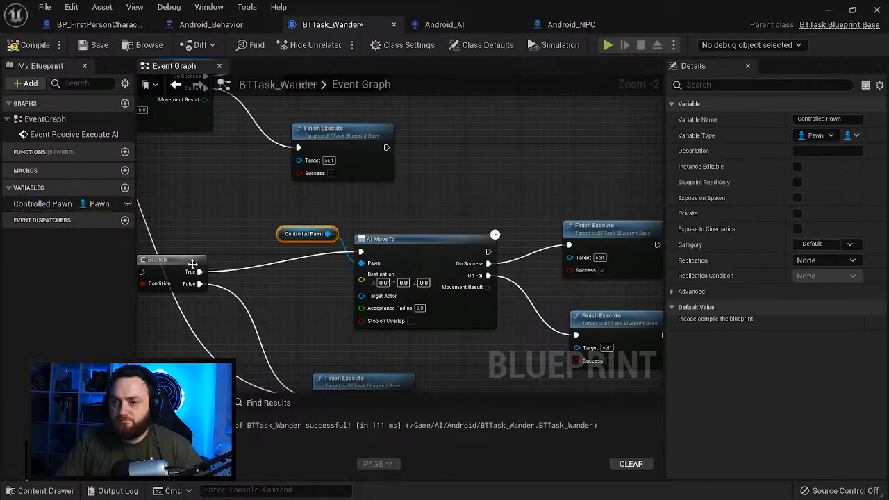
right_click_drag(202, 260, 434, 341)
left_click_drag(389, 333, 642, 251)
Step: Add Get Actor Right Vector from another Controlled Pawn getter and connect it to Cone Dir on the duplicated Random Unit Vector in Cone node
right_click_drag(415, 251, 652, 215)
right_click_drag(375, 271, 501, 218)
left_click_drag(80, 207, 319, 309)
left_click(336, 254)
type("right")
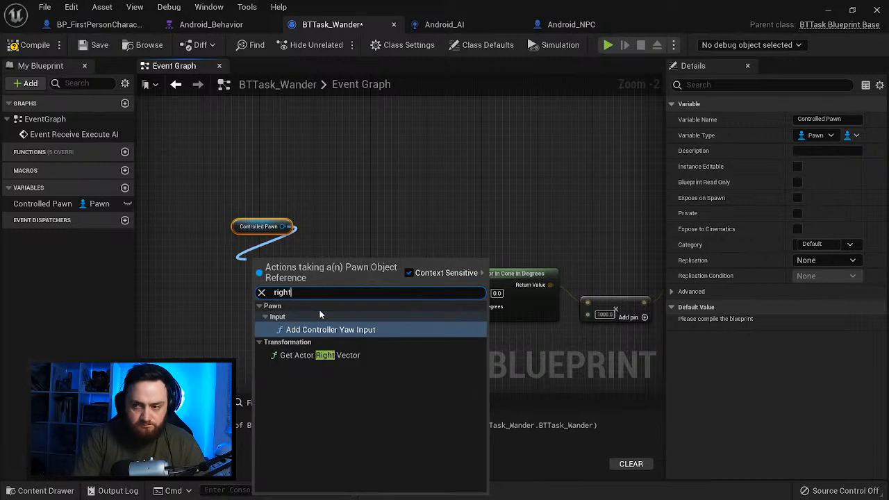
type(" vec")
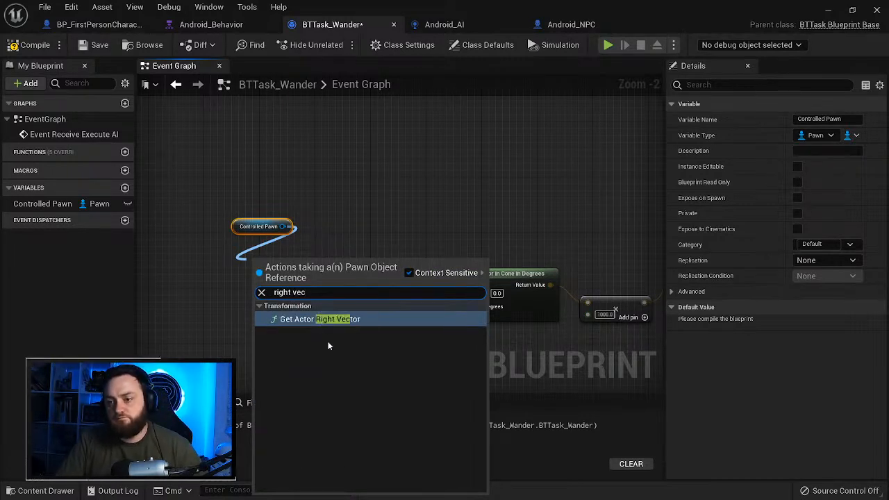
left_click(300, 322)
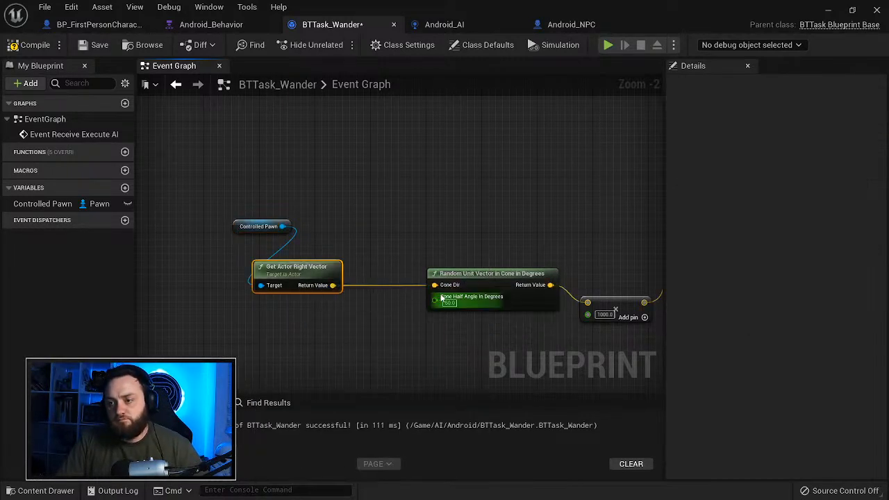
right_click_drag(472, 319, 285, 300)
right_click_drag(156, 223, 284, 206)
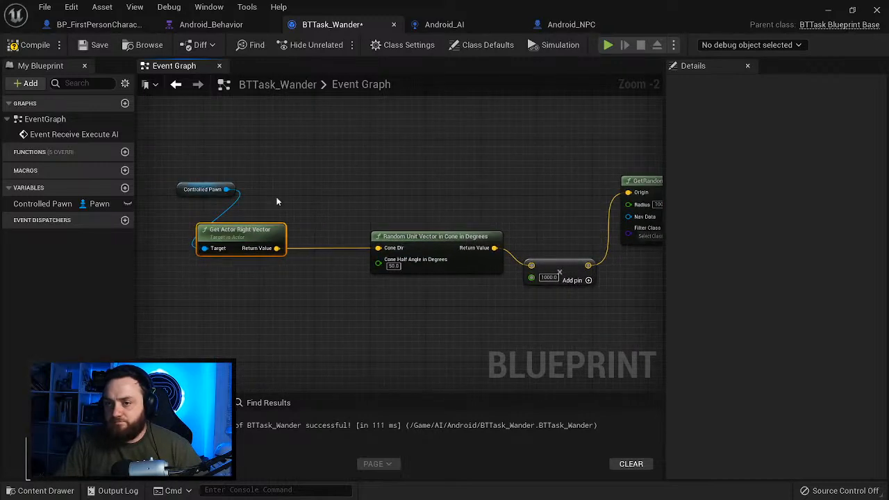
left_click_drag(279, 262, 279, 257)
Step: Connect the first Branch's False output to the execution input of the second Branch
right_click_drag(527, 180, 517, 267)
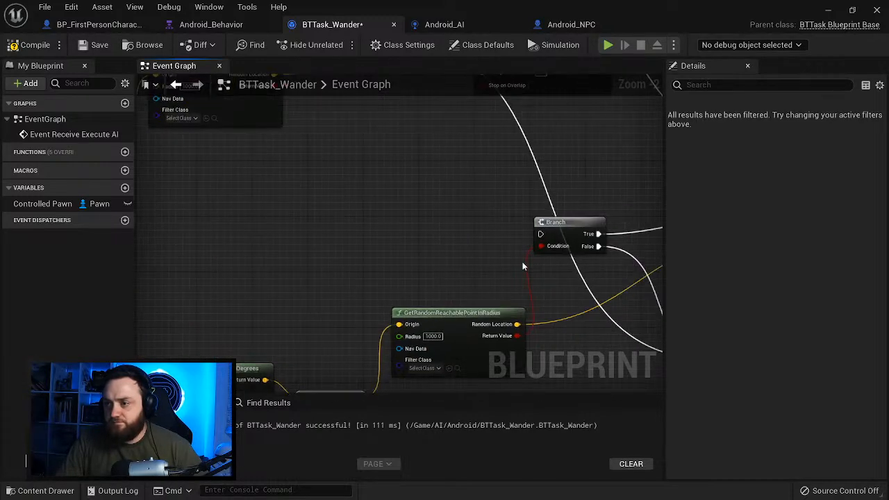
left_click_drag(543, 234, 543, 234)
left_click_drag(468, 93, 373, 214)
Step: Duplicate the whole right-vector search with its Branch and AI MoveTo nodes, and run the copy from the second Branch's False output
right_click_drag(470, 328, 407, 252)
right_click_drag(255, 91, 168, 104)
right_click_drag(508, 277, 391, 333)
left_click_drag(307, 313, 642, 325)
right_click_drag(382, 341, 540, 311)
scroll(545, 300, "down", 4)
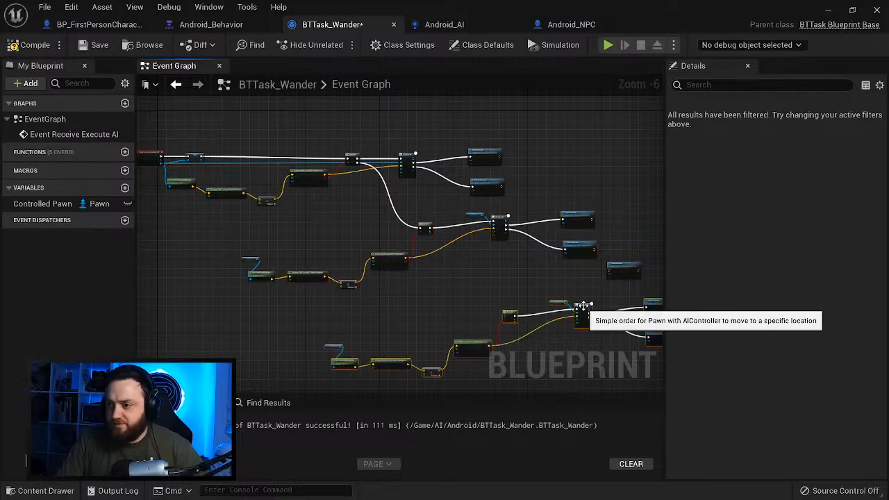
scroll(463, 346, "up", 2)
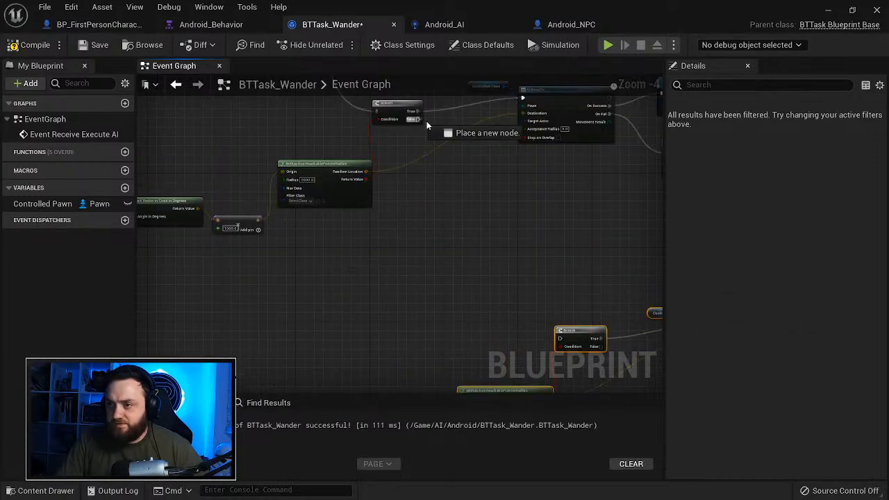
left_click_drag(564, 341, 563, 340)
Step: In the copied chain, multiply Get Actor Right Vector by a single-precision float of -1 and feed the result into Cone Dir
right_click_drag(160, 139, 327, 150)
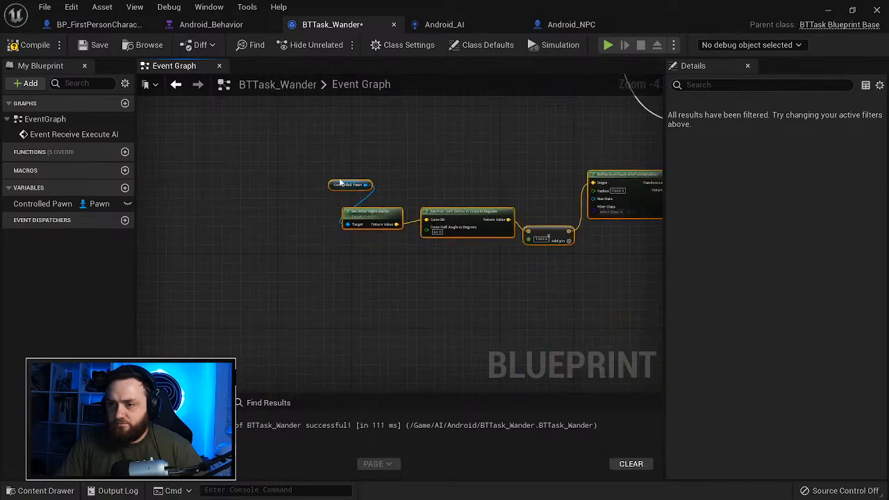
scroll(326, 150, "up", 3)
right_click_drag(405, 257, 283, 249)
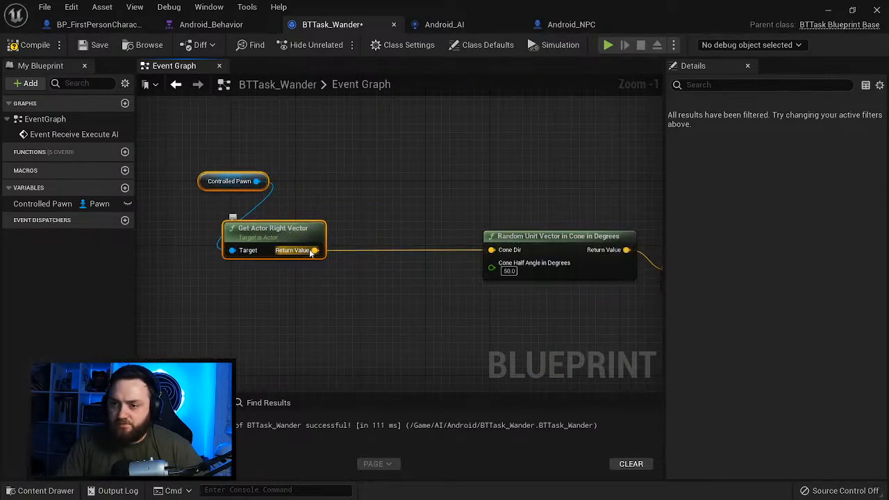
left_click_drag(315, 250, 375, 266)
type("*")
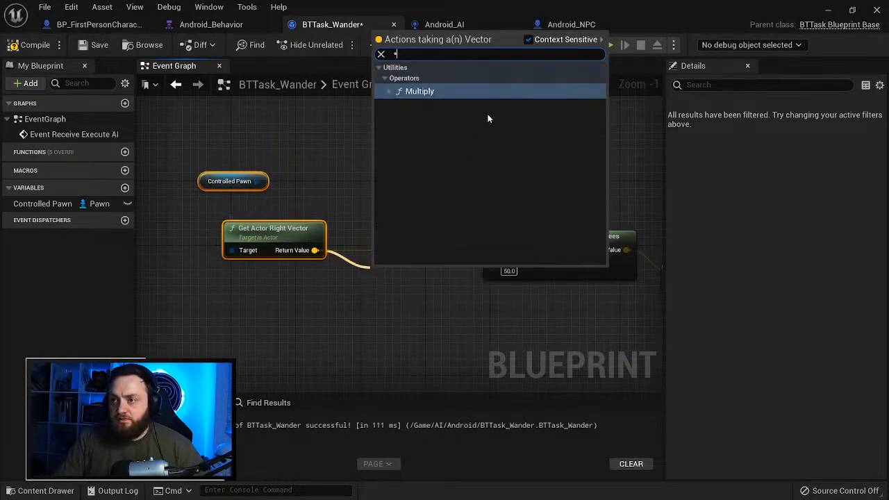
left_click(427, 88)
right_click(378, 293)
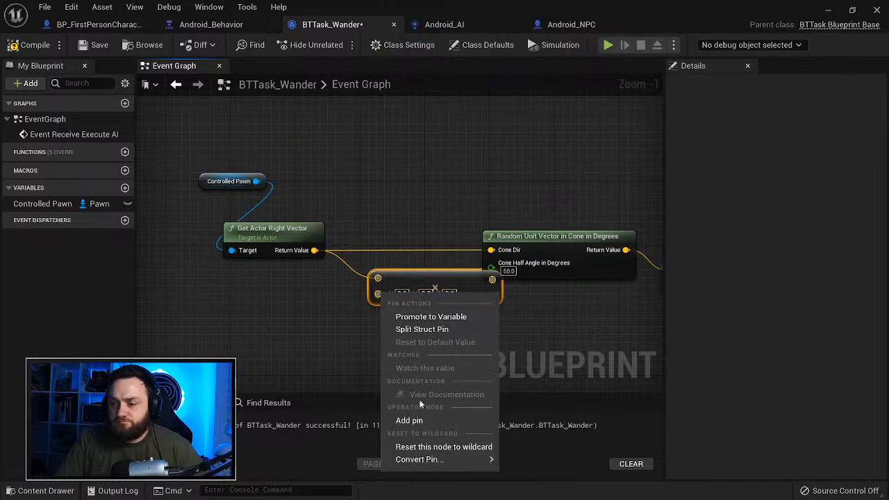
mouse_move(411, 461)
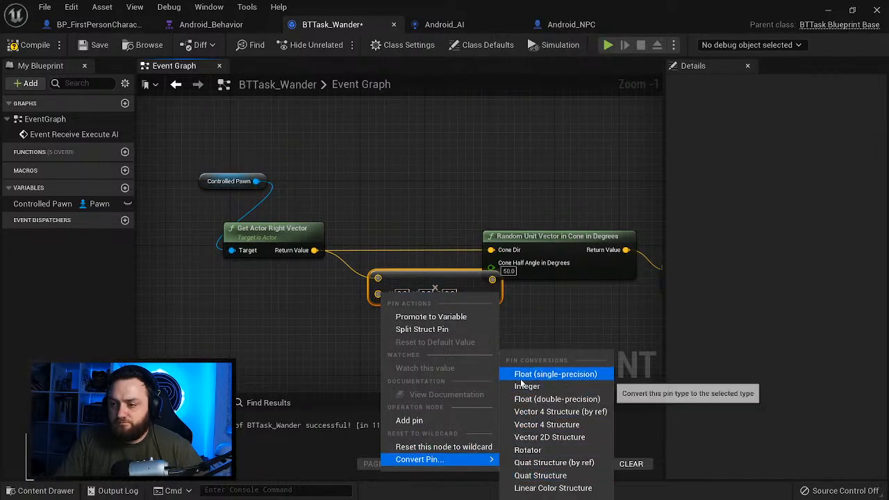
left_click(528, 373)
left_click(391, 292)
type("-1")
key("Return")
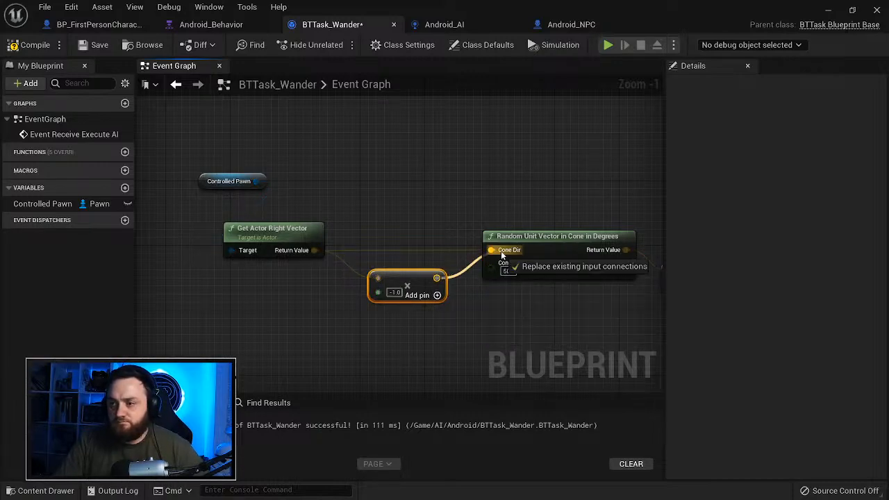
Step: Place the spare Finish Execute node near the third Branch and connect it to that Branch's False output
right_click_drag(632, 321, 526, 329)
scroll(331, 321, "down", 3)
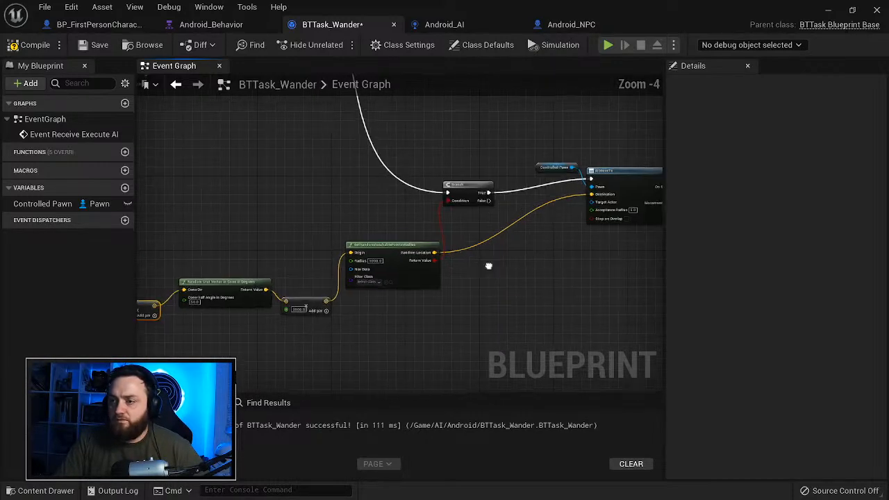
right_click_drag(374, 296, 425, 244)
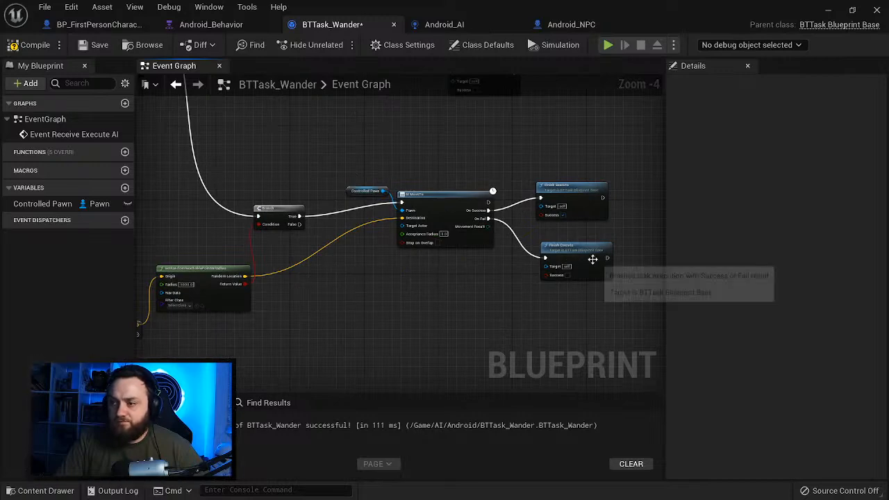
left_click(559, 260)
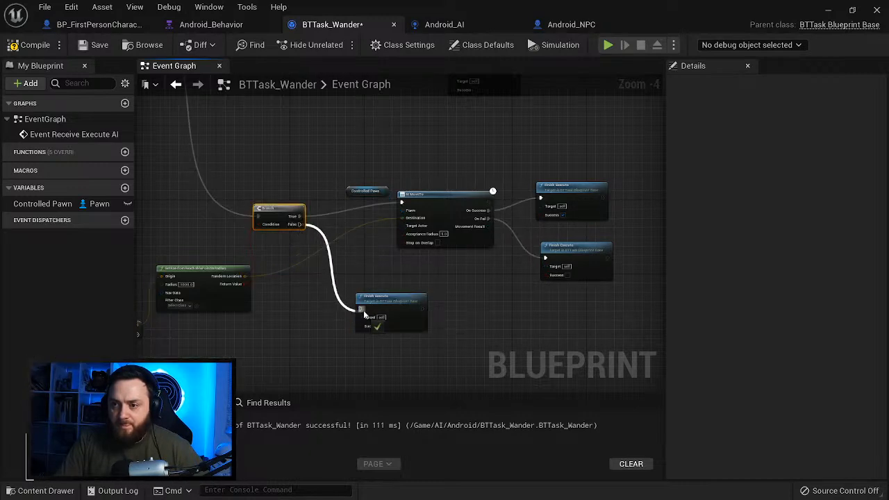
Step: Play-test DevMap, following the Android through the corridors and along the raised ramp, and end the session back in the level editor
right_click_drag(397, 193, 439, 335)
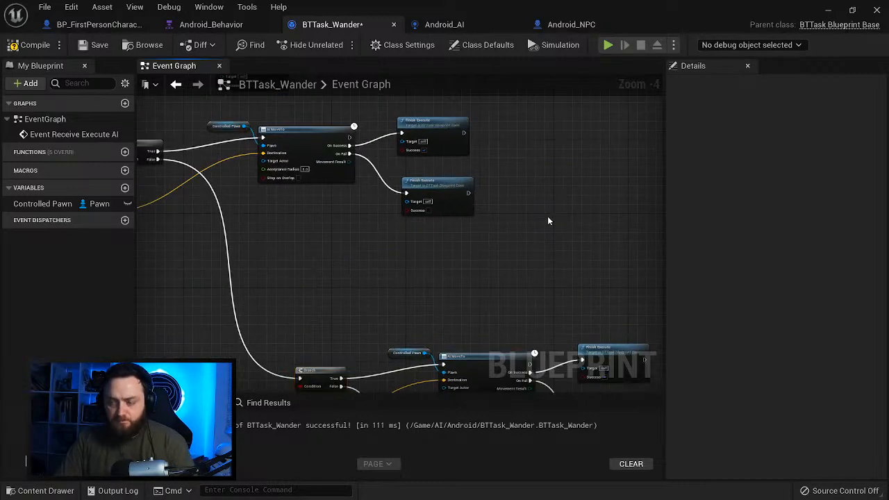
left_click(833, 11)
left_click(198, 35)
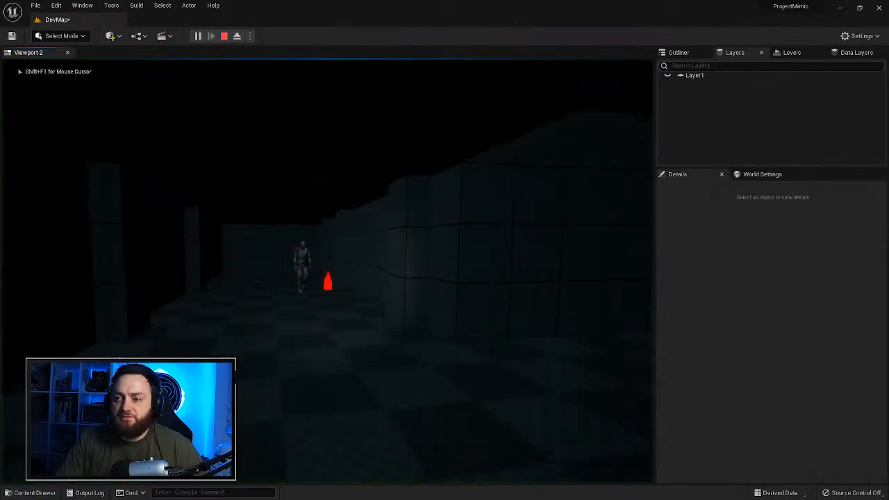
key("w")
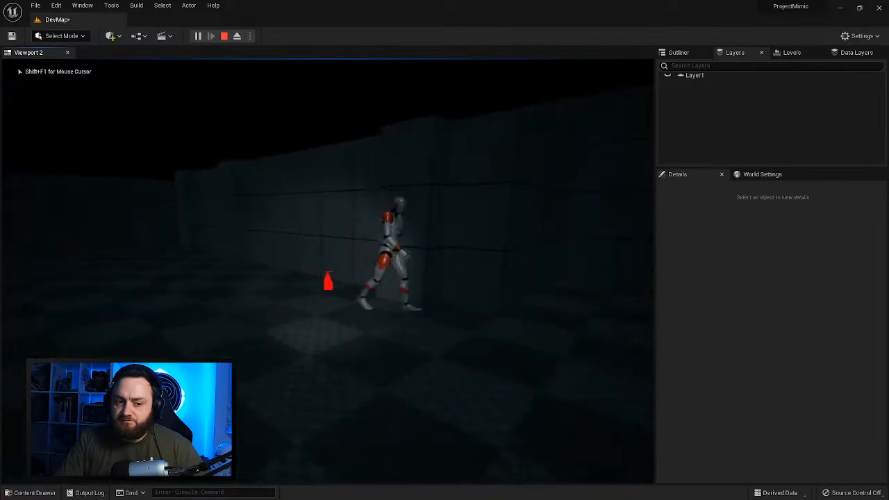
key("w")
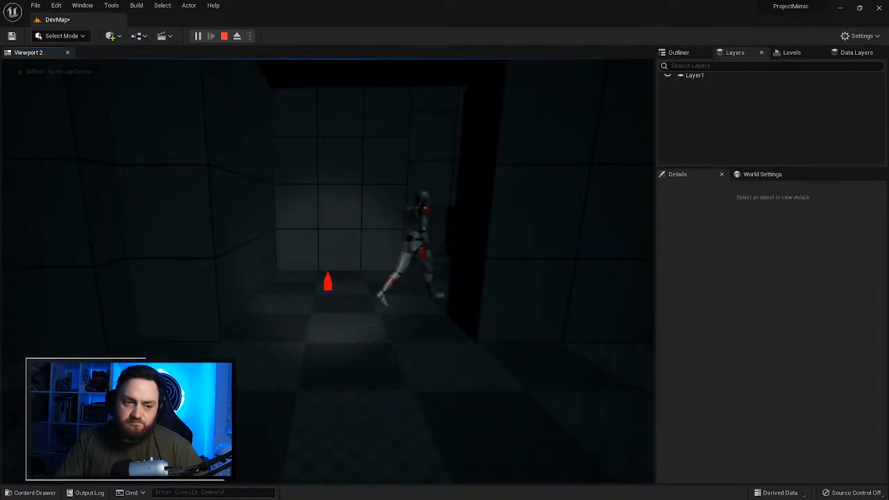
key("w")
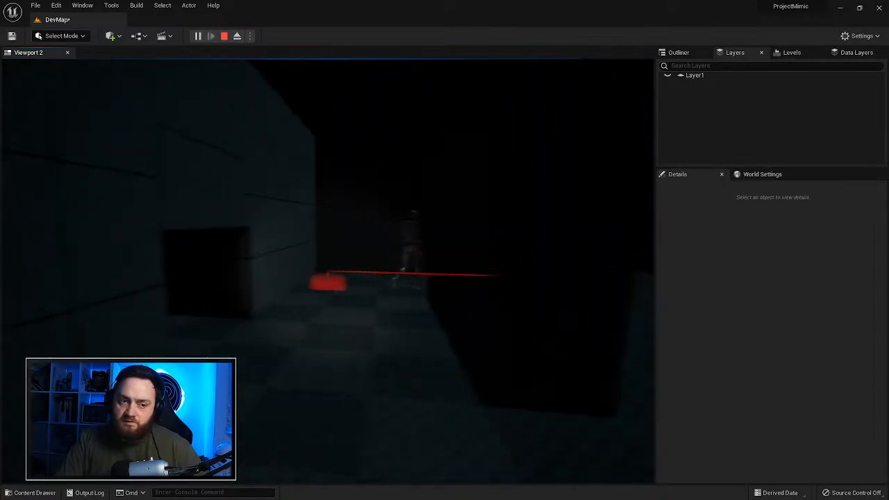
key("w")
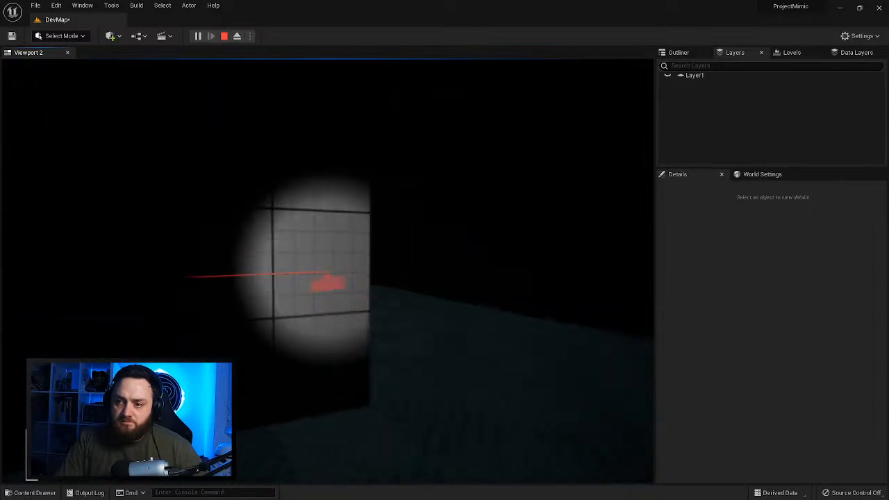
key("w")
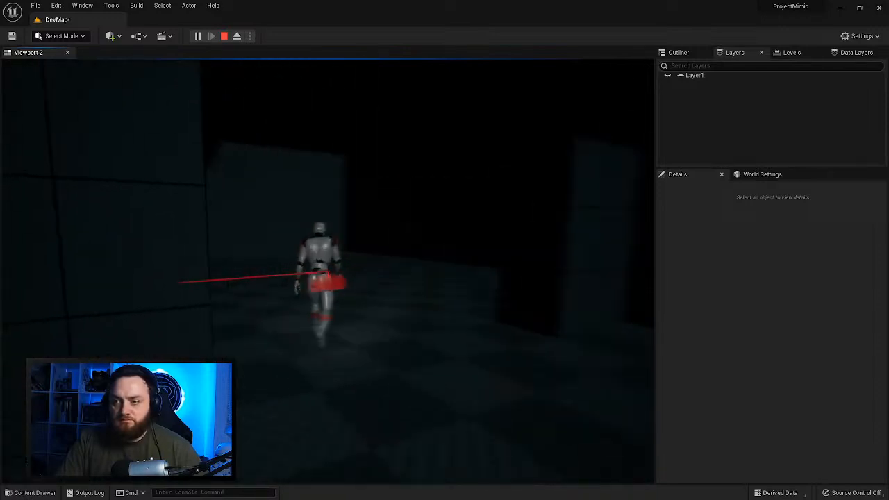
key("w")
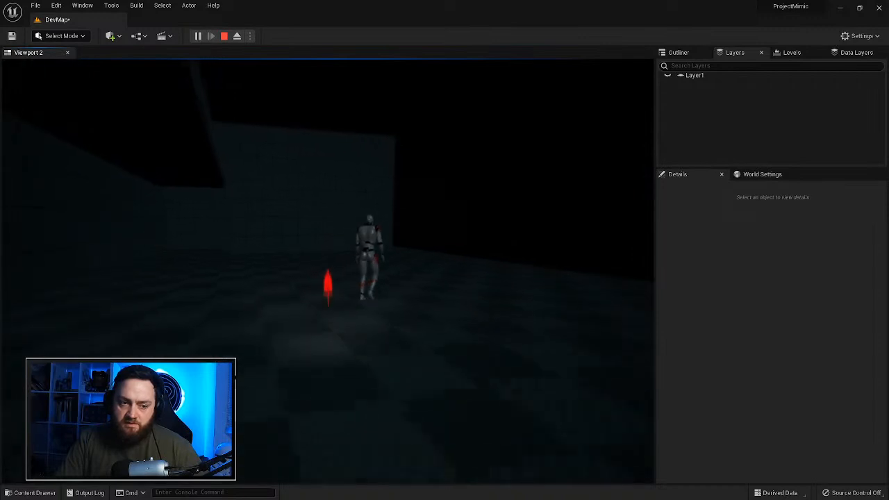
key("w")
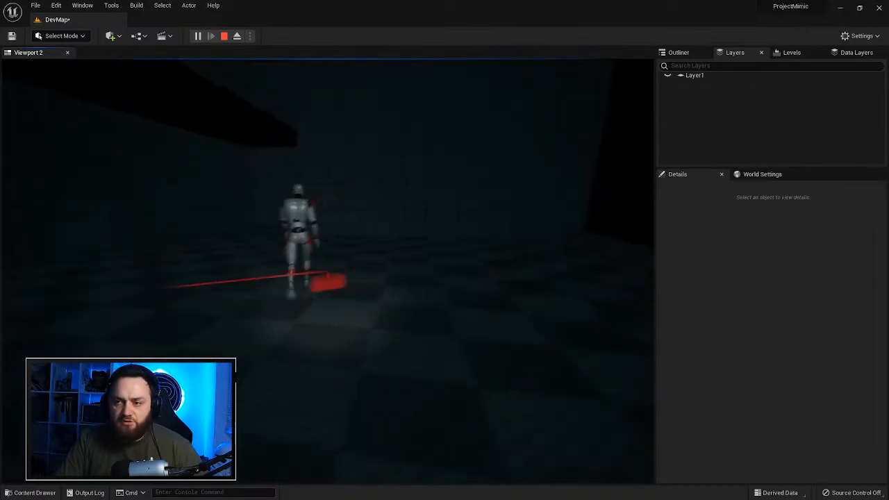
key("w")
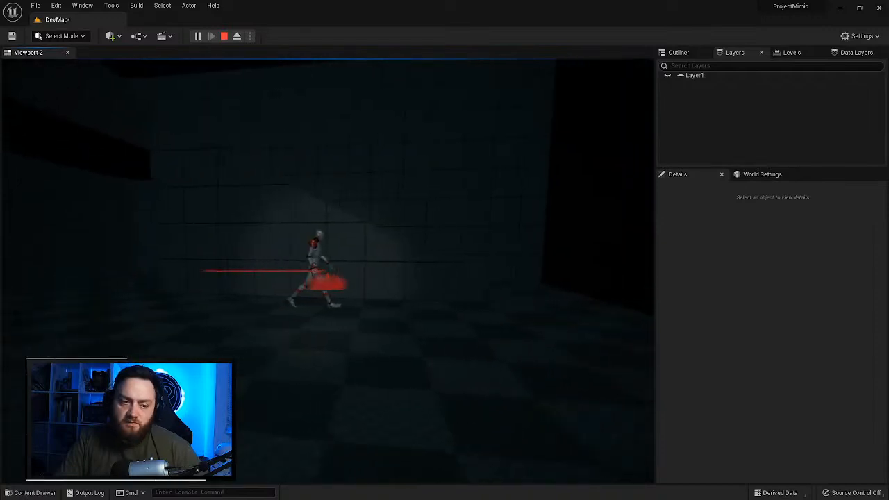
key("w")
key("w")
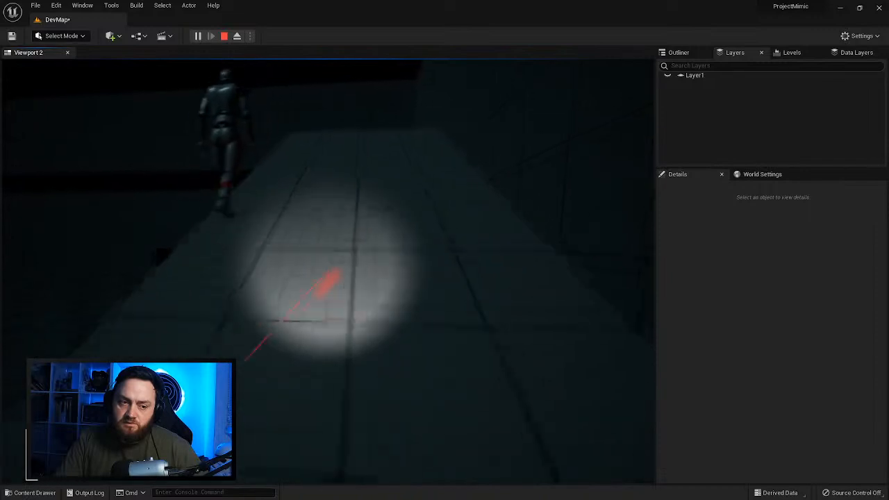
key("w")
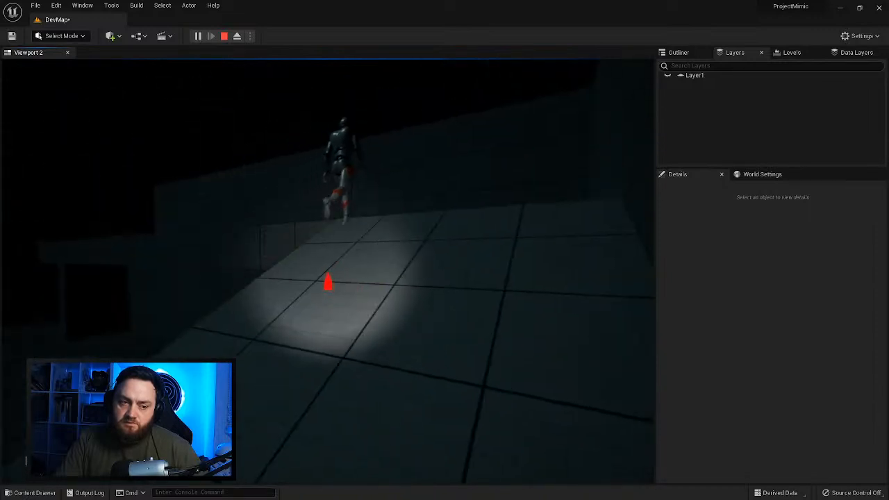
key("w")
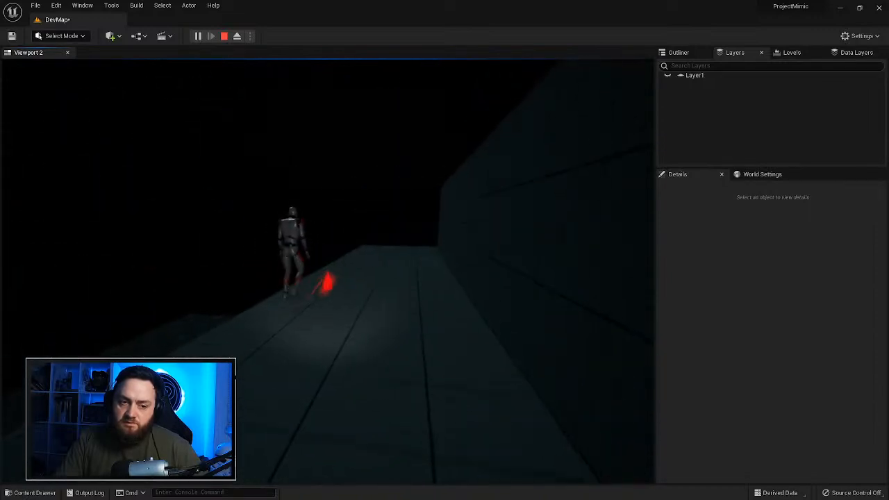
key("w")
key("w")
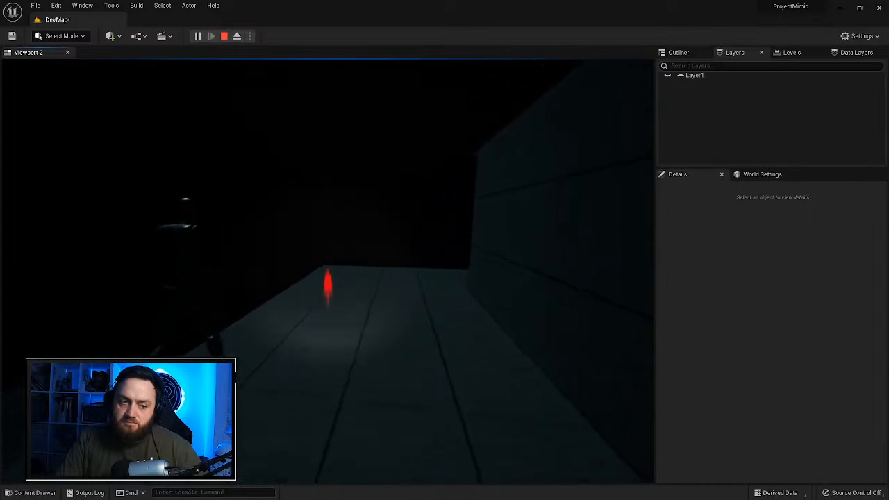
key("w")
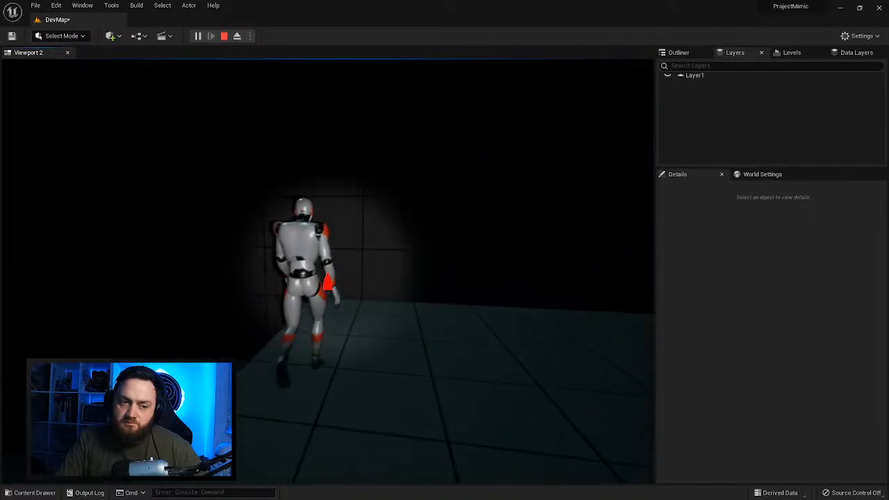
key("w")
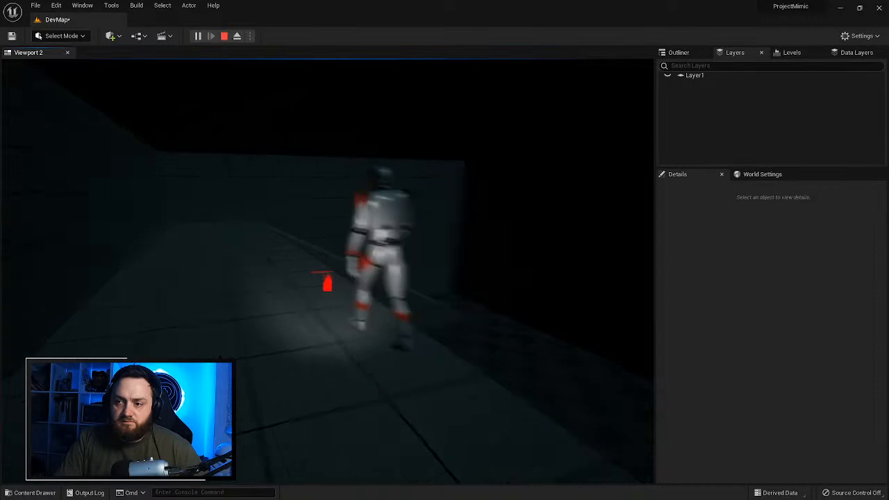
key("w")
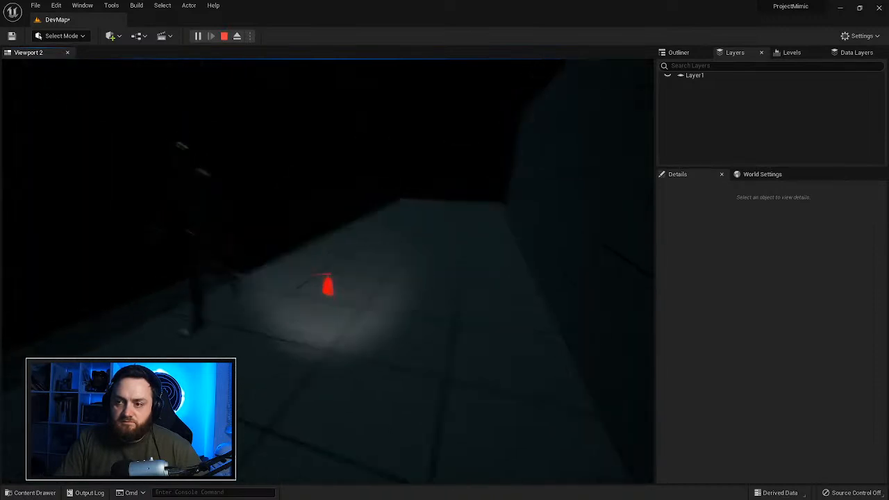
key("w")
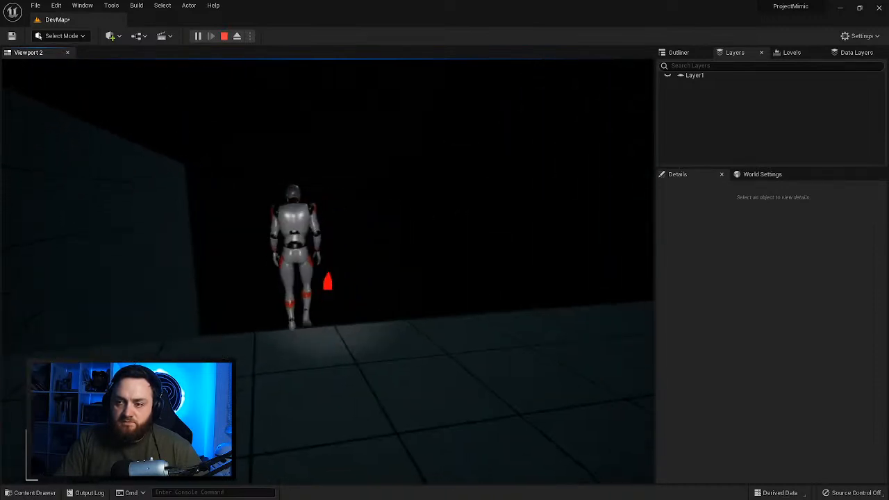
key("w")
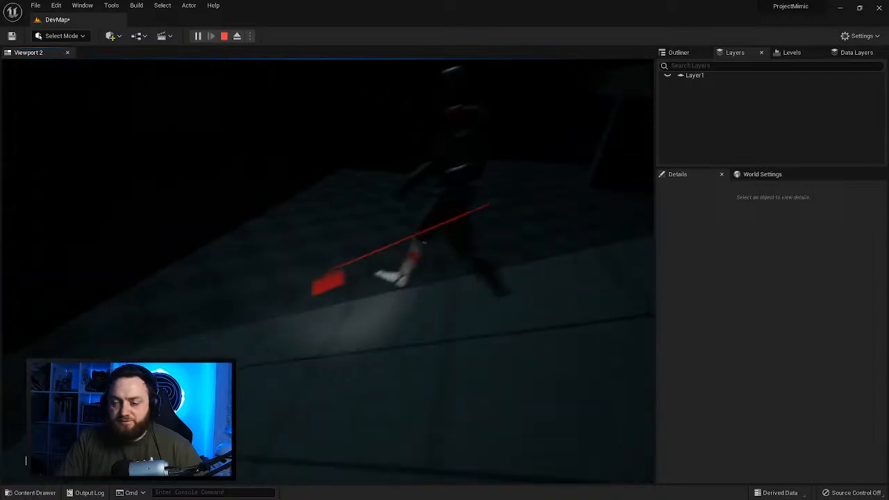
key("w")
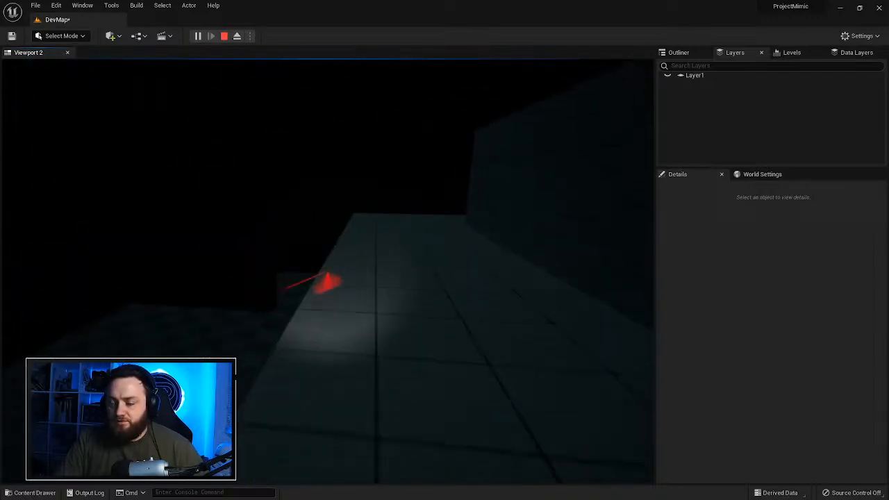
key("Escape")
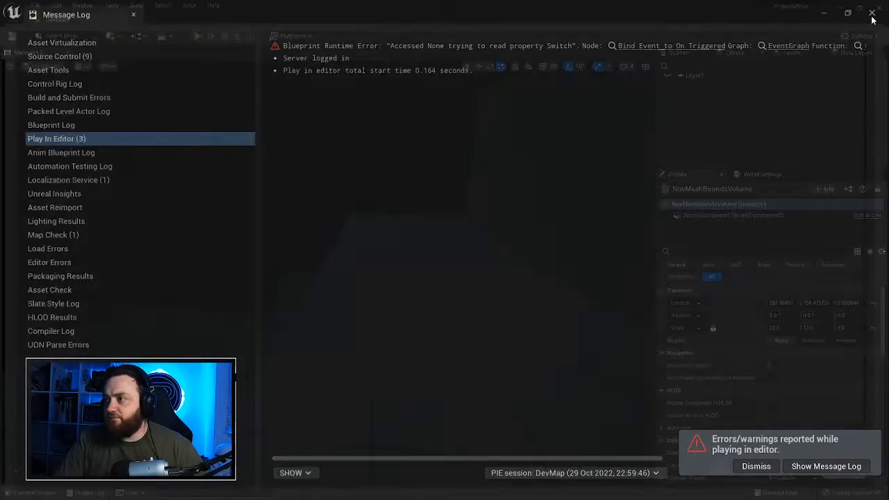
left_click(877, 10)
Step: Move the four selected wall meshes inward with a 100-unit grid snap to narrow the corridor, and shift PlayerStart clear of the wall
right_click_drag(334, 278, 371, 227)
left_click(313, 264)
left_click(368, 229, "ctrl")
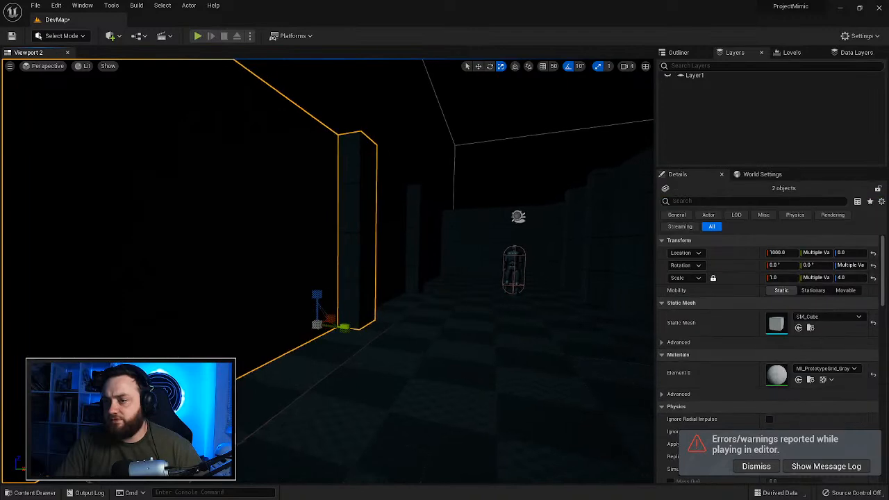
right_click_drag(389, 259, 496, 288)
left_click_drag(471, 281, 412, 303)
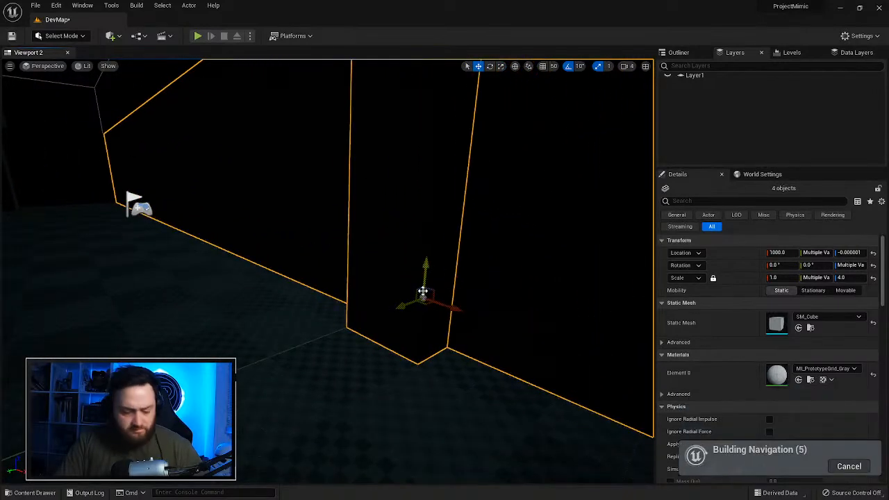
key("ctrl+z")
right_click_drag(411, 303, 321, 299)
left_click(555, 67)
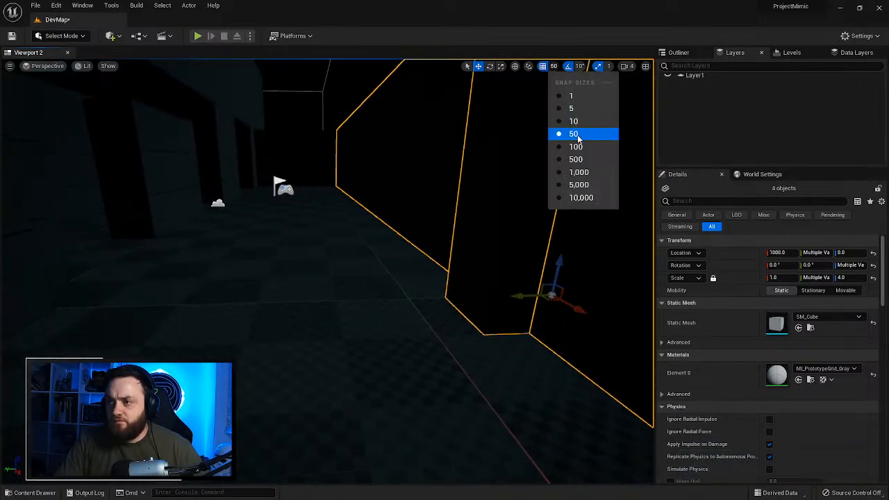
left_click(576, 147)
left_click_drag(524, 295, 407, 314)
right_click_drag(407, 315, 389, 272)
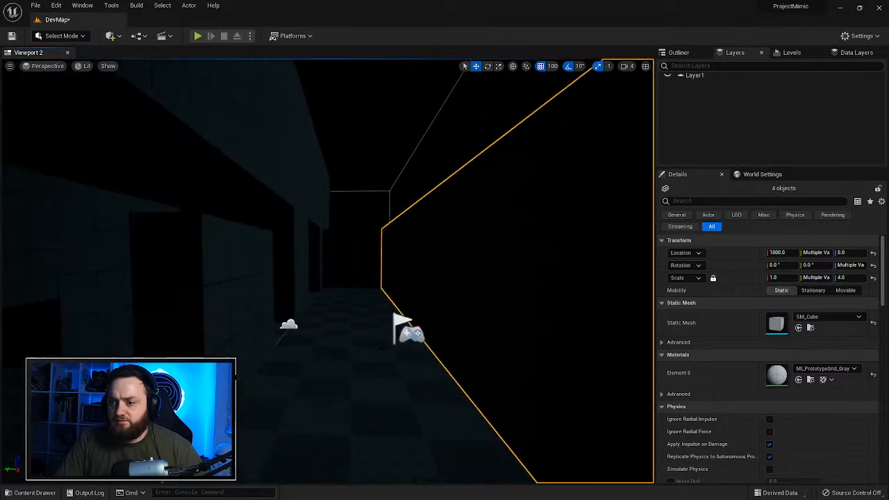
left_click(403, 328)
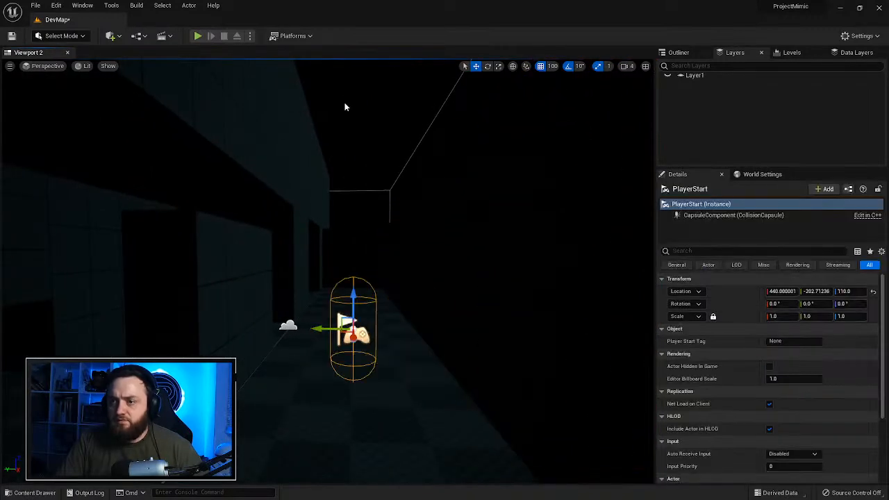
Step: Play-test DevMap again to check how the Android wanders in the narrowed corridor
left_click(197, 36)
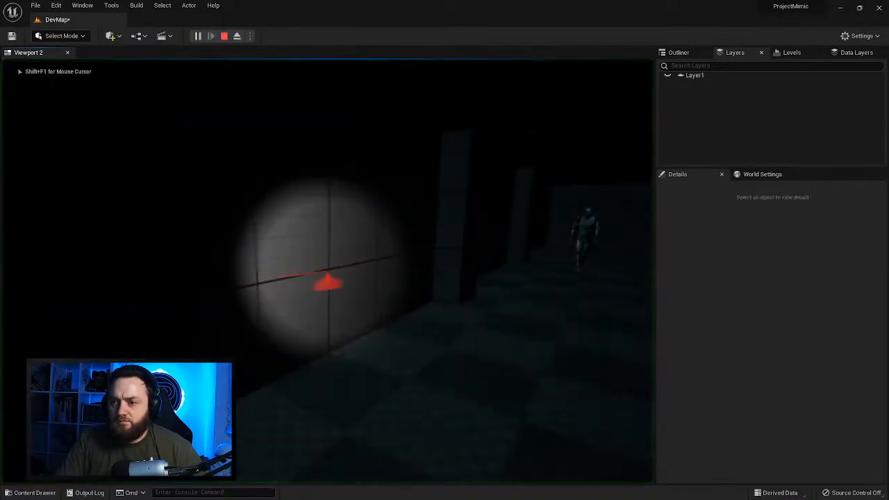
key("w")
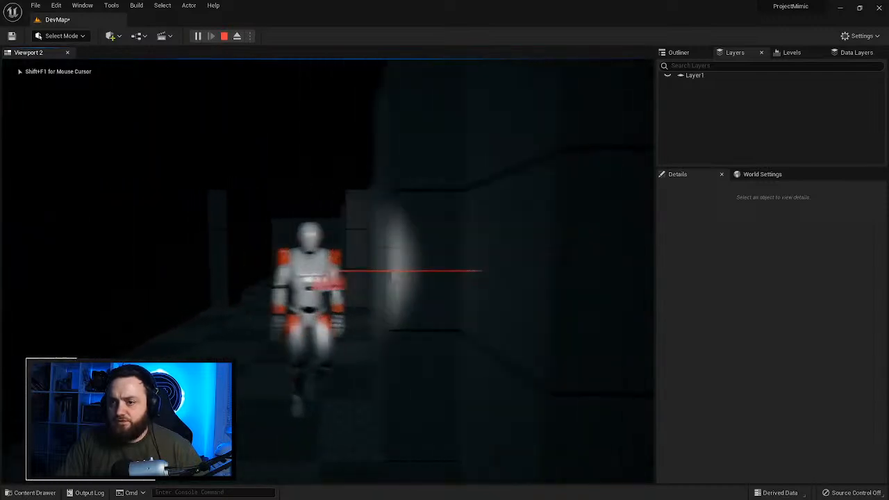
key("w")
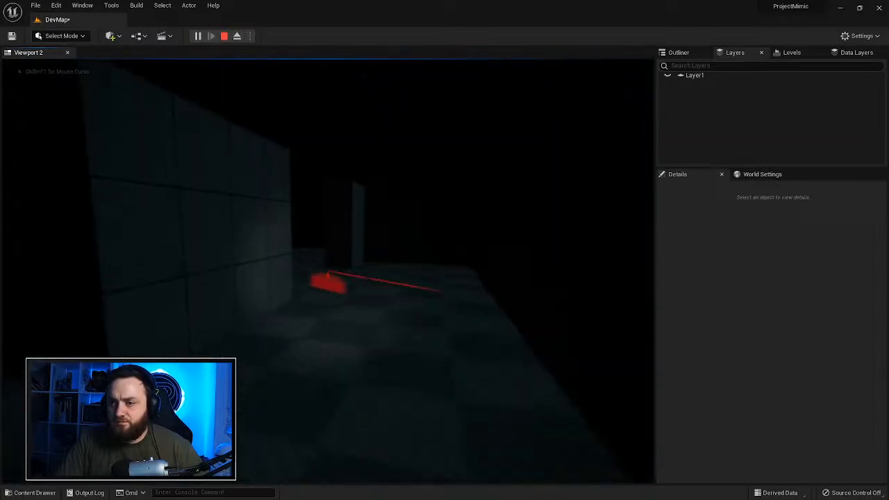
key("w")
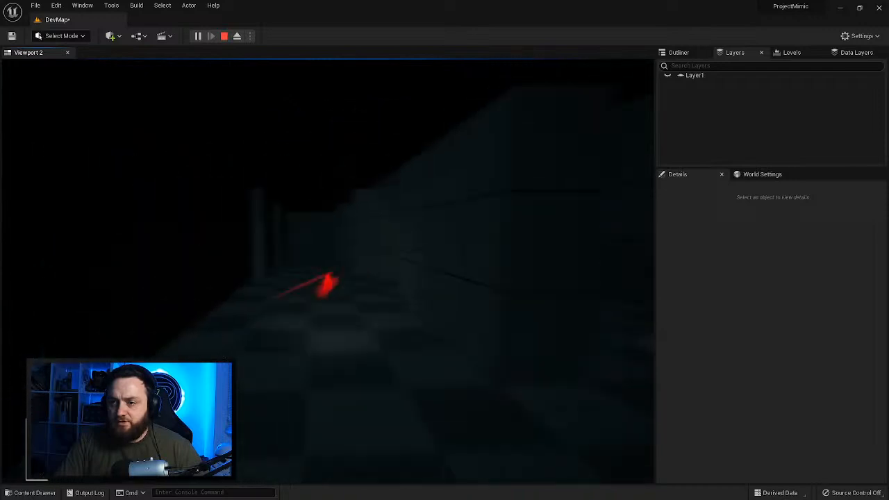
key("w")
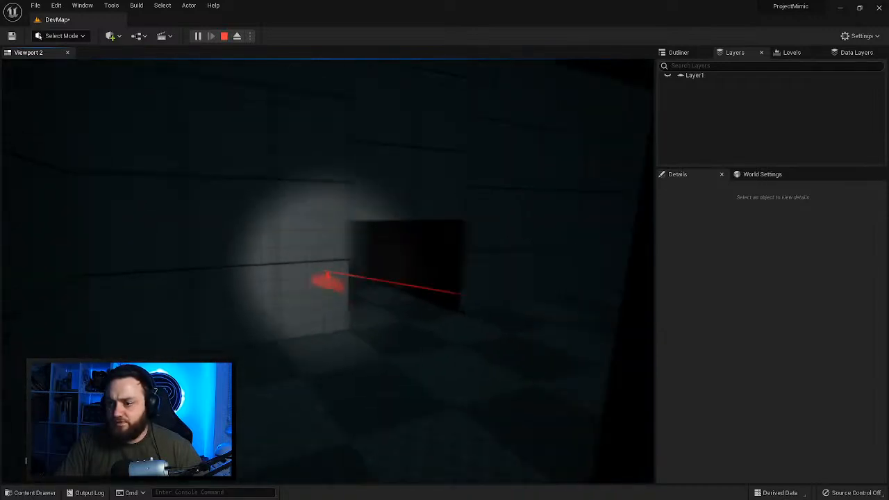
Step: Walk through the dark corridors to playtest the level, end the play session and dismiss the message log
key("w")
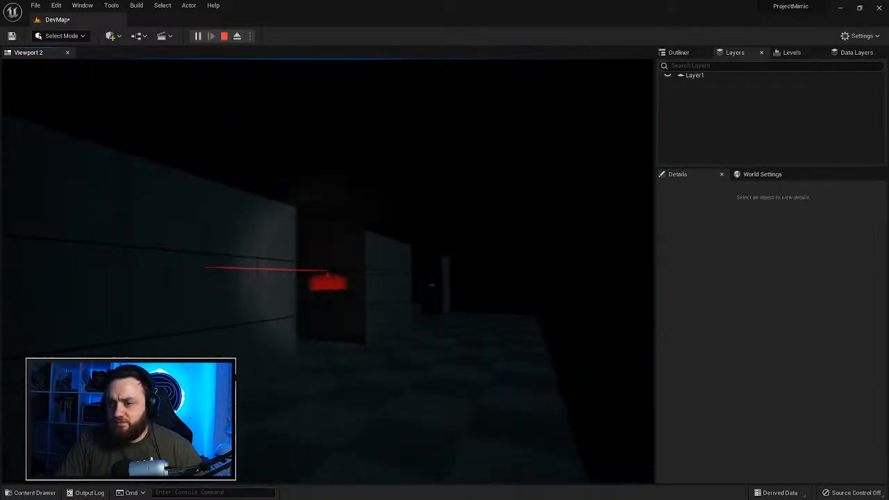
key("w")
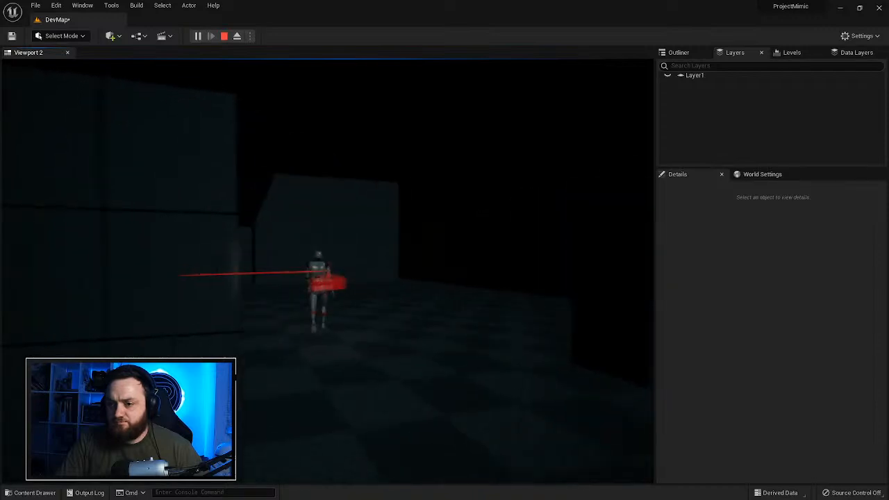
key("w")
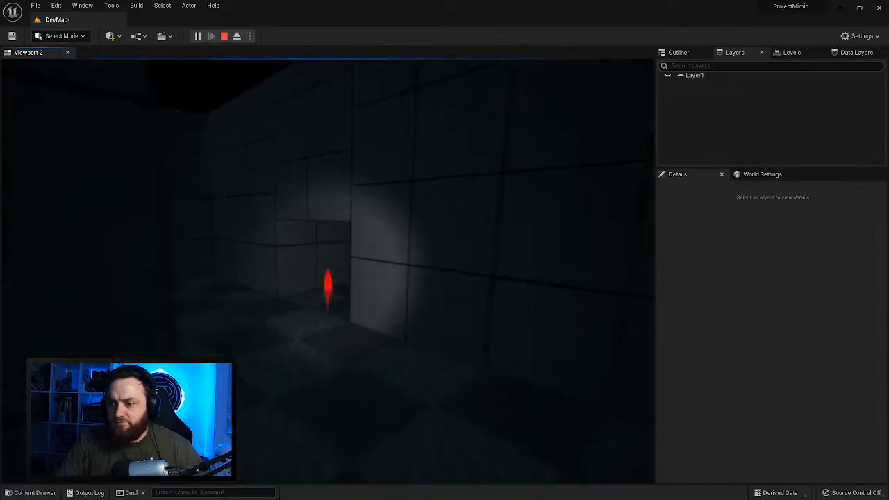
key("w")
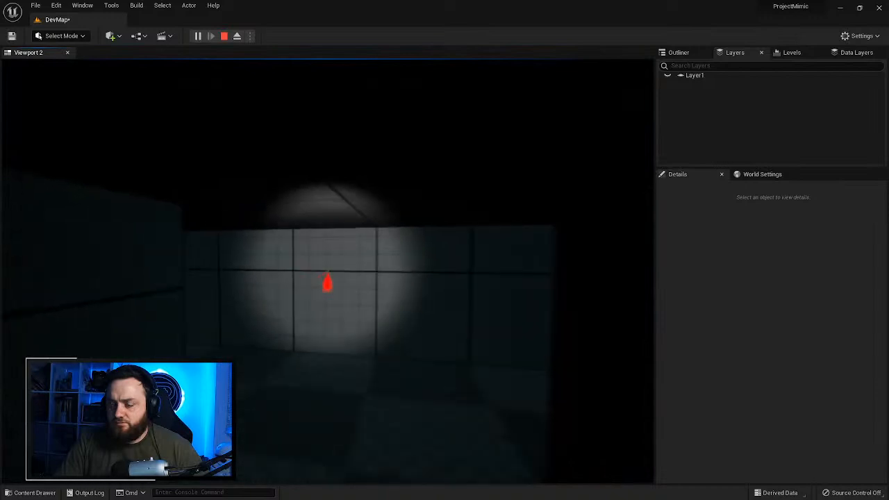
key("w")
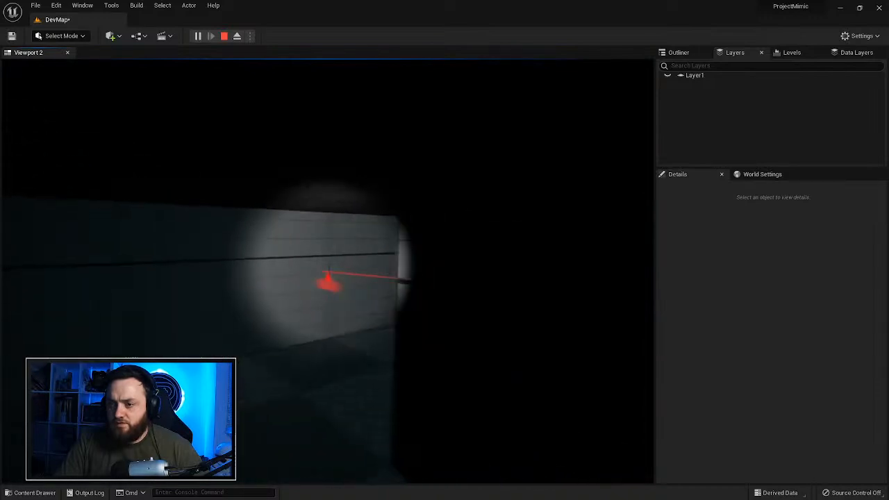
key("w")
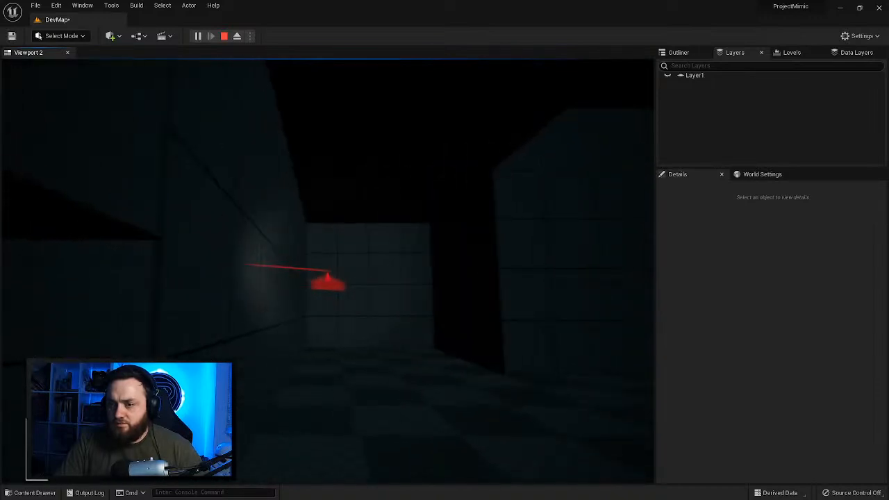
key("w")
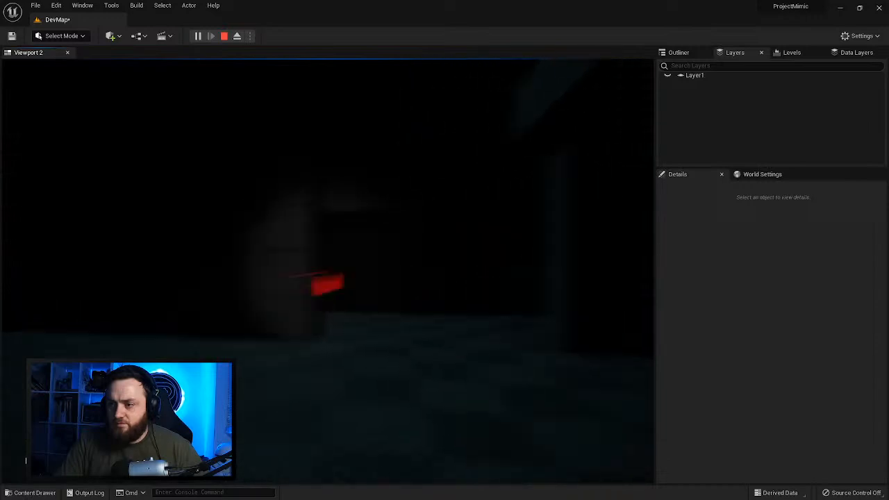
key("Escape")
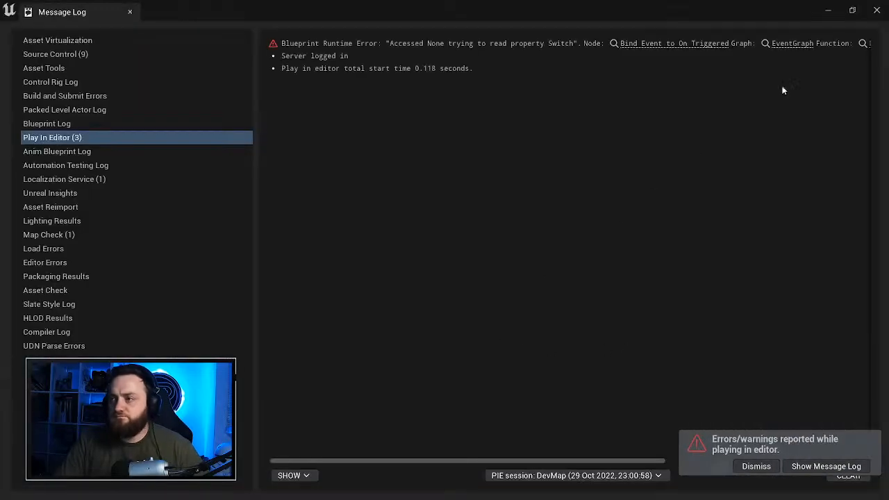
left_click(876, 10)
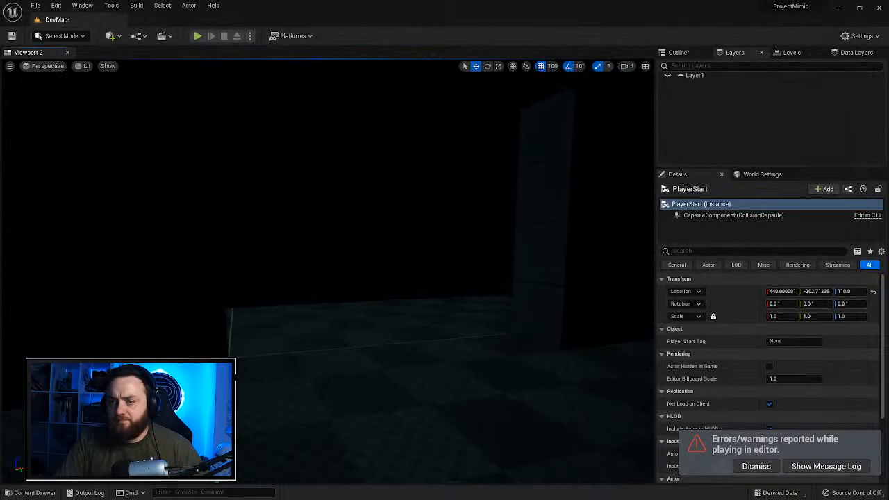
Step: Stretch the SM_Cube16 wall to a Y scale of 5.0
right_click_drag(417, 243, 327, 289)
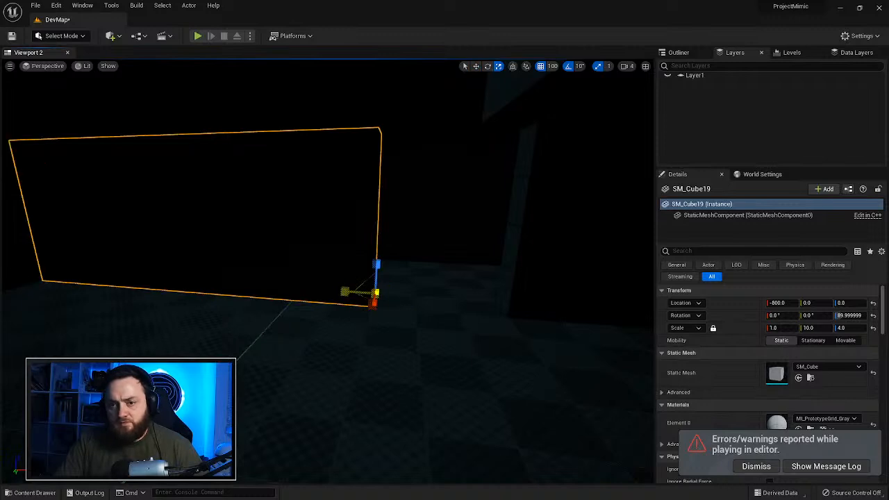
right_click_drag(417, 264, 490, 272)
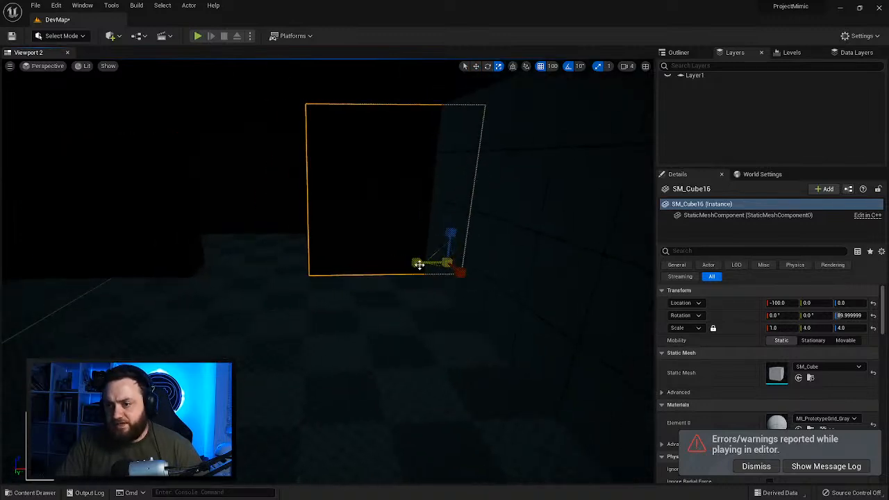
left_click_drag(434, 259, 436, 258)
right_click_drag(386, 289, 301, 273)
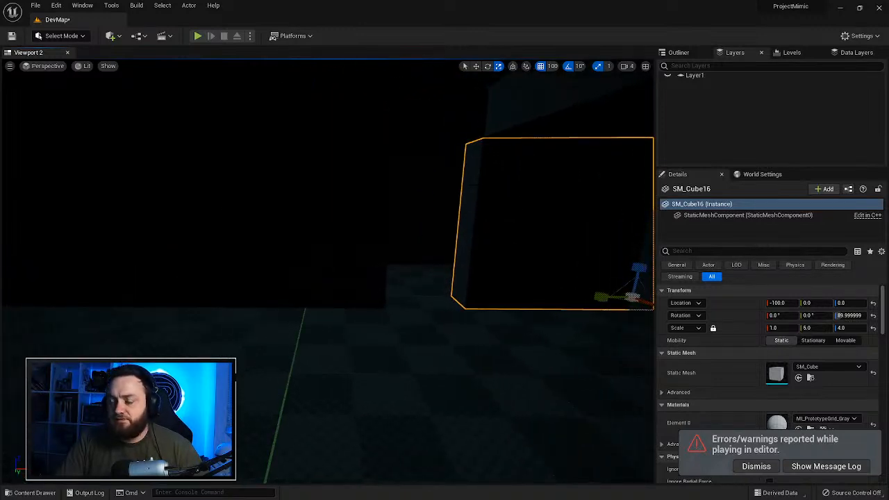
Step: Move the long SM_Cube19 wall to an X location of -900
left_click(306, 271)
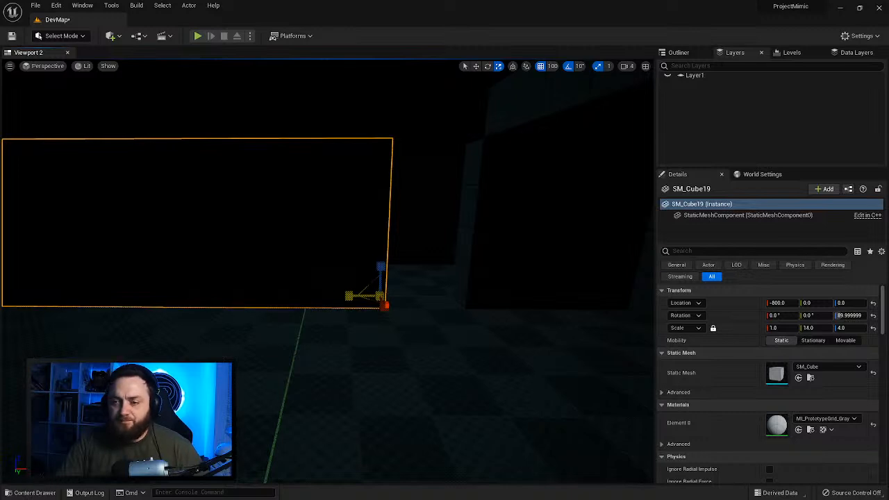
key("w")
key("f")
right_click_drag(327, 271, 420, 246)
Step: Playtest the adjusted walls, following the wandering android through the corridors, then end the session and dismiss the message log
left_click(198, 36)
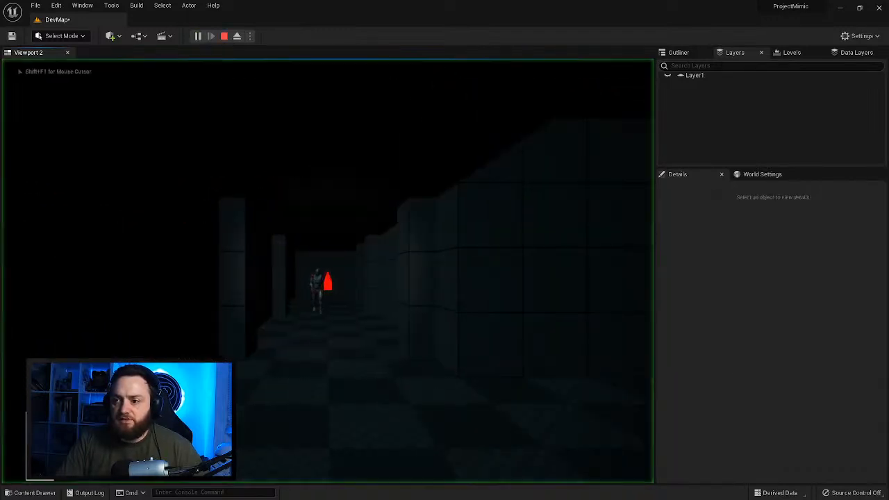
key("w")
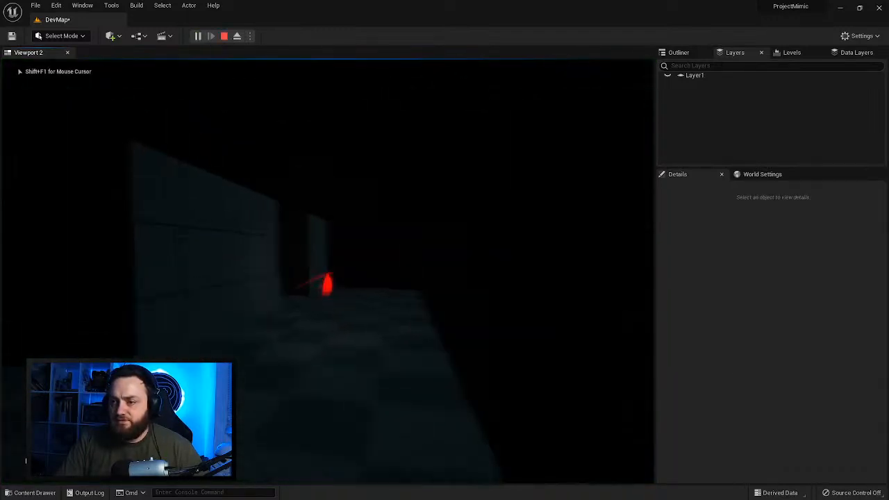
key("w")
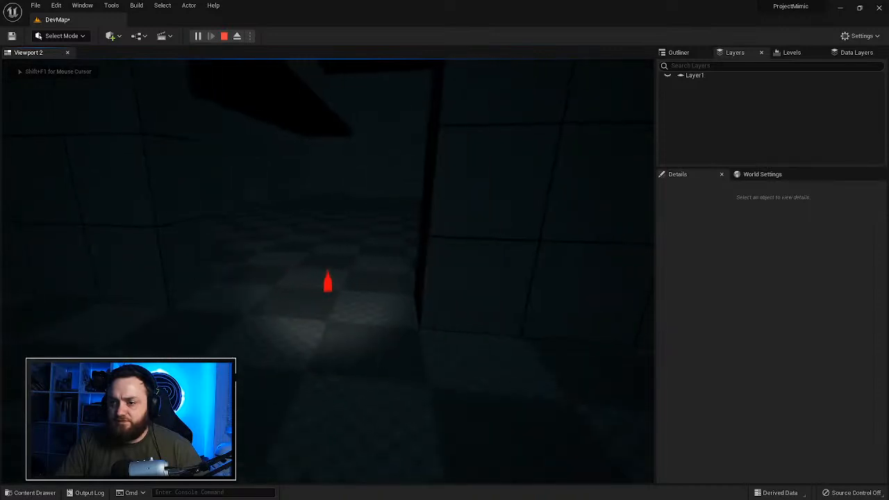
key("w")
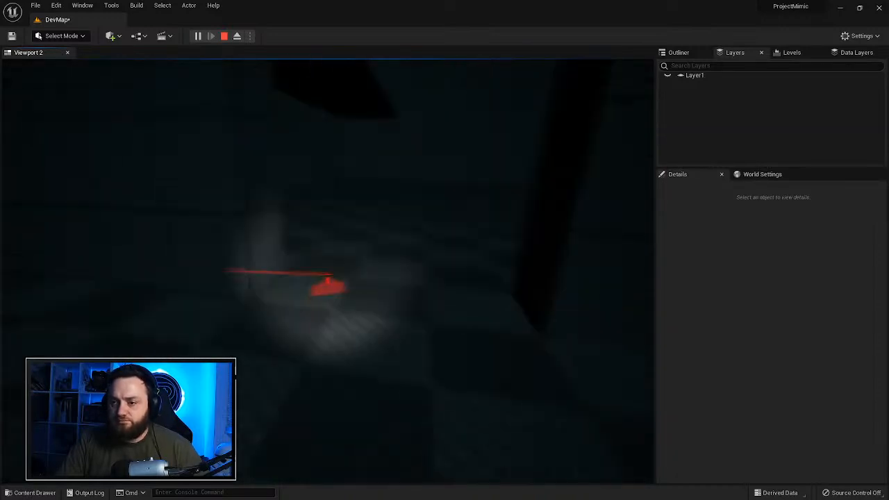
key("w")
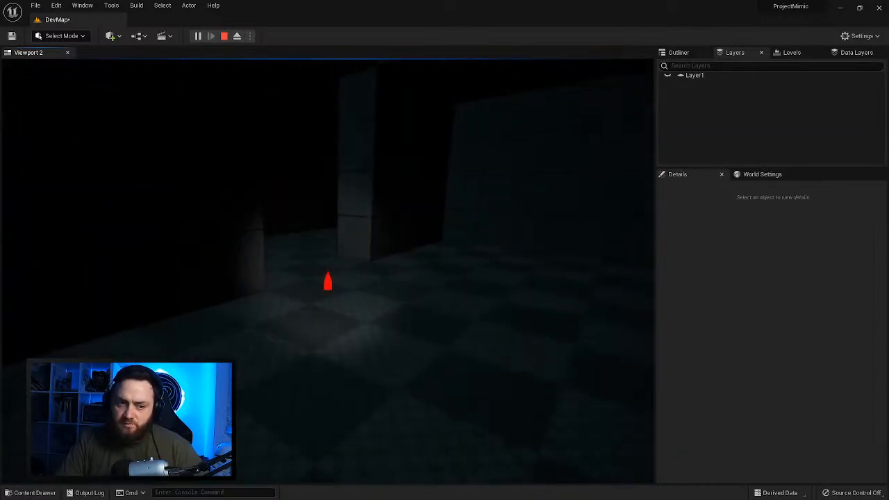
key("w")
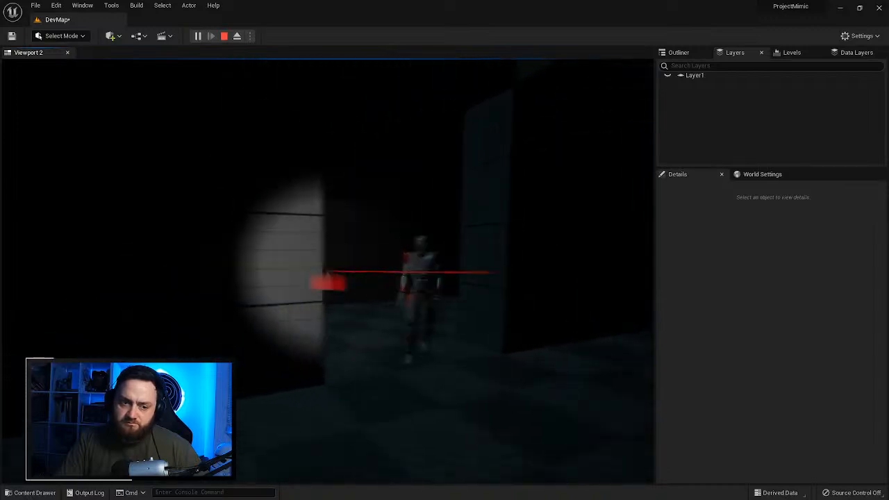
key("s")
key("s")
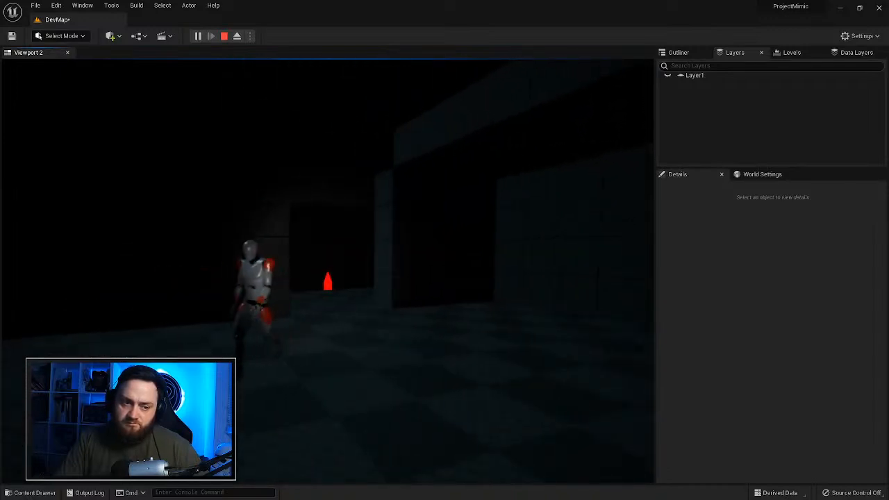
key("d")
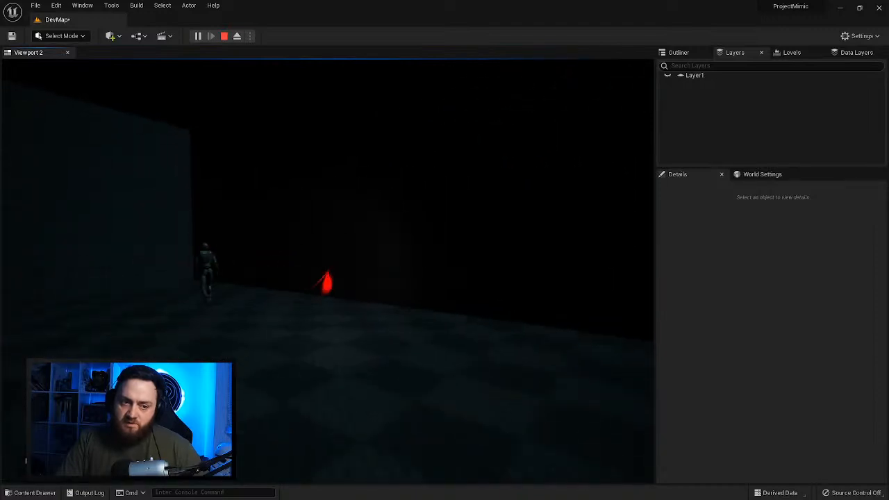
key("Escape")
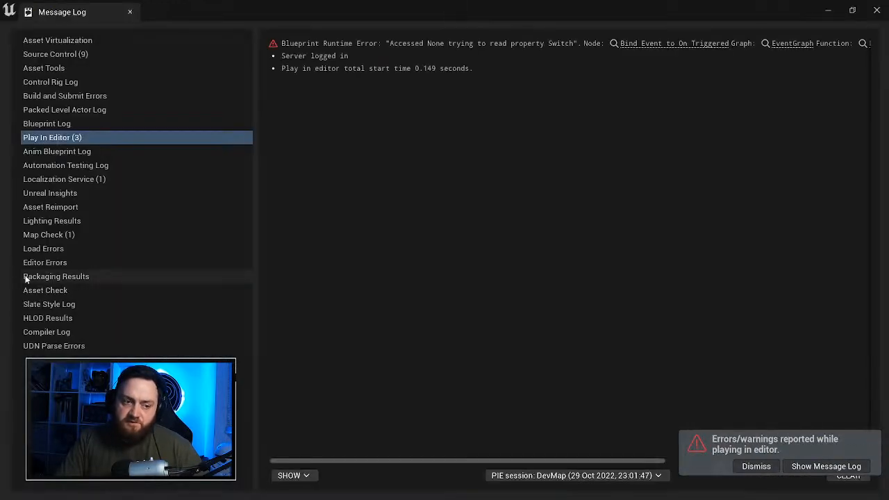
left_click(875, 10)
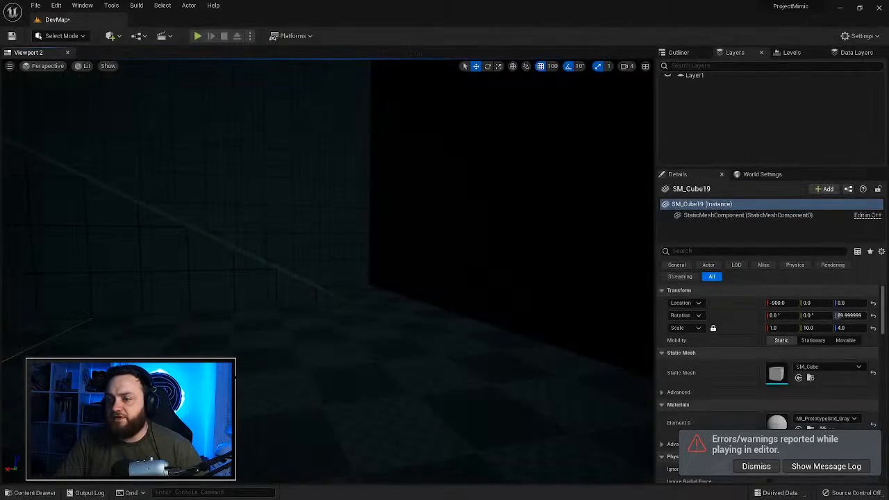
Step: Duplicate the android NPC in the corridor and place the copy at about X 2231, Y -139
key("w")
right_click_drag(328, 271, 382, 274)
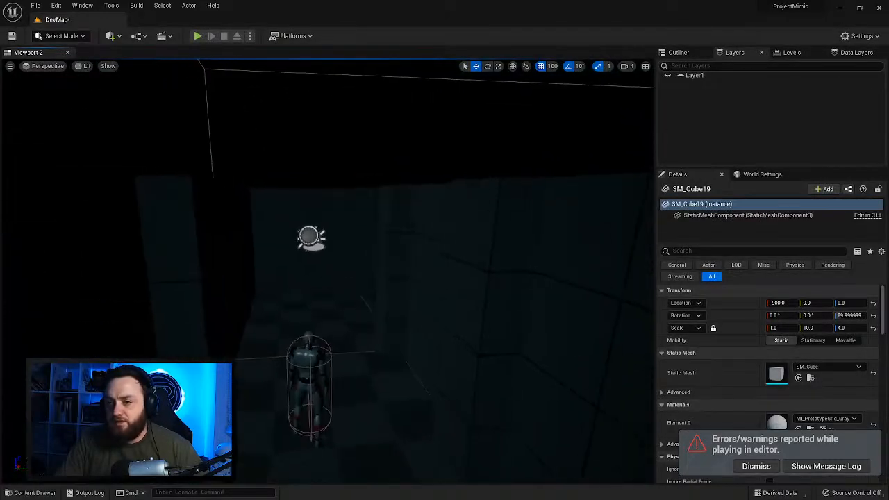
left_click(309, 383)
right_click_drag(310, 383, 336, 451)
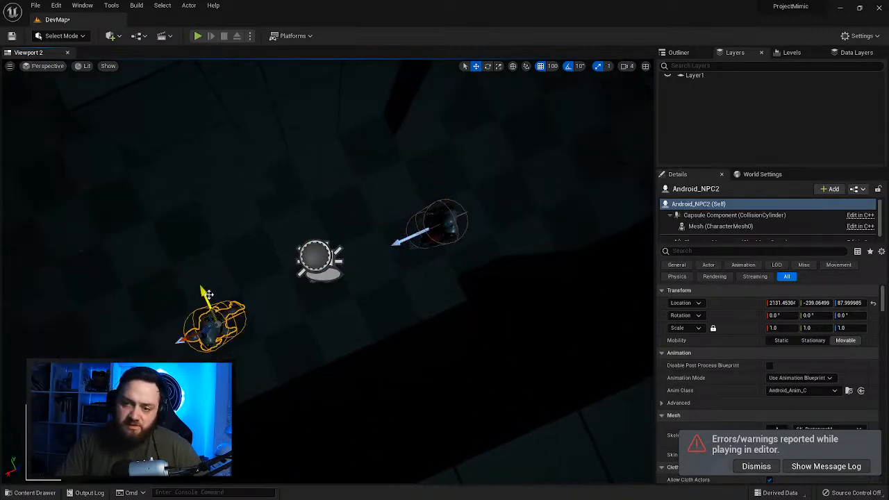
right_click_drag(336, 452, 306, 450)
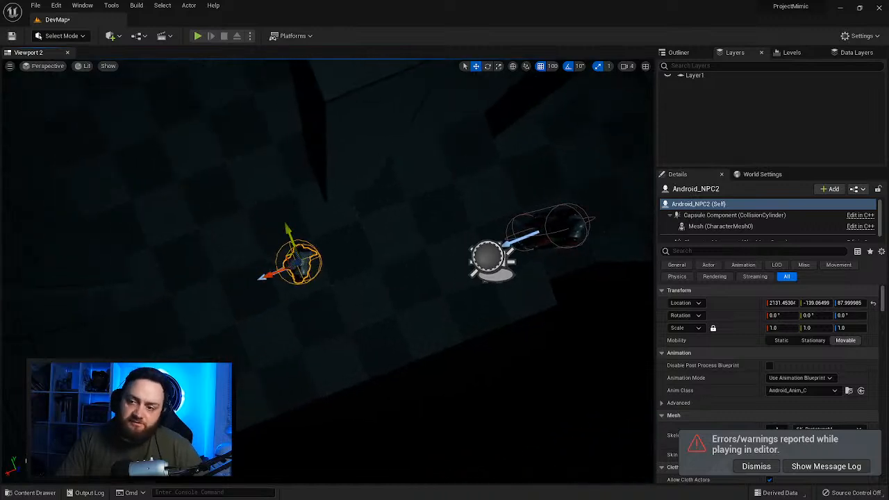
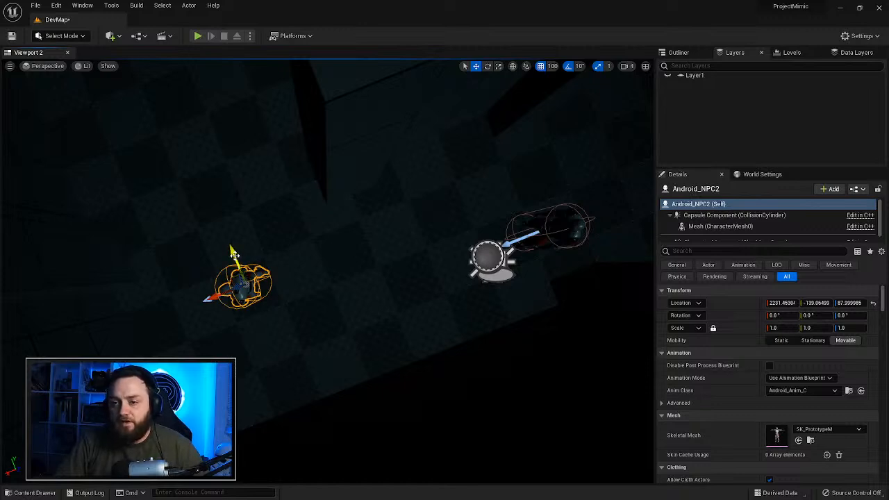
Step: Playtest the level with the added androids, then end the session and dismiss the message log
left_click(197, 36)
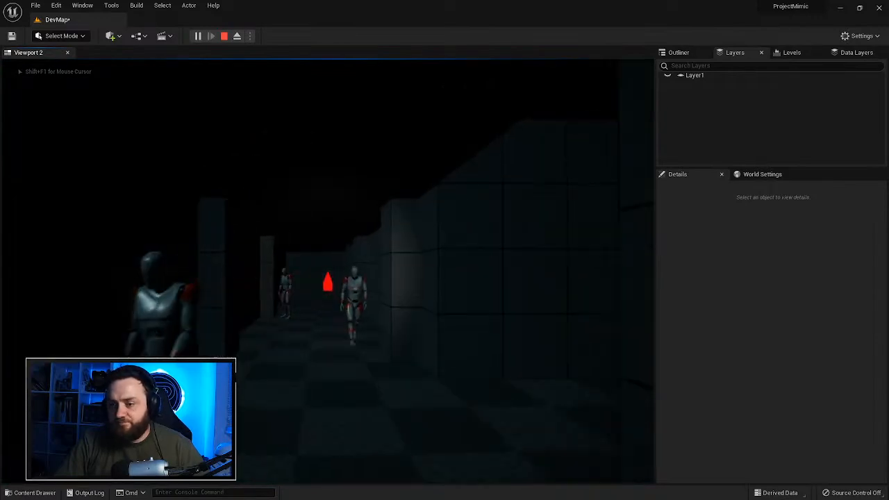
key("Escape")
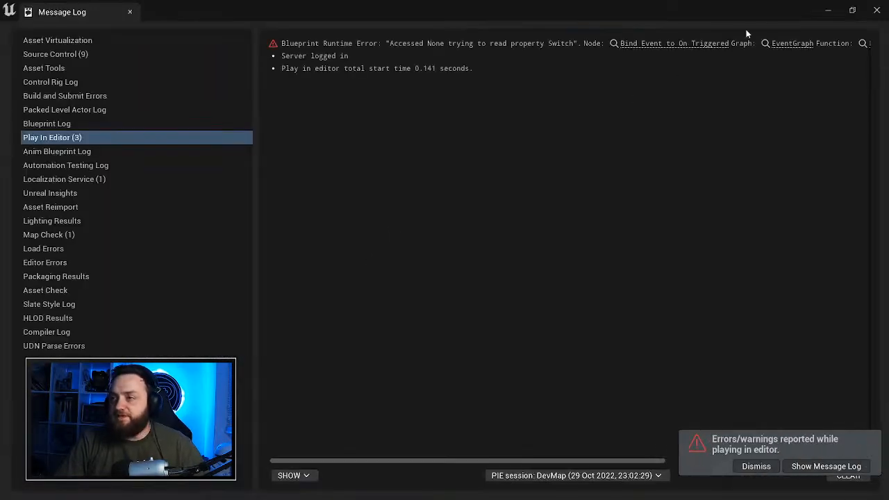
left_click(876, 12)
Step: Select the nearer android in the corridor, clear the outliner's "light" filter and open the Android_NPC blueprint
left_click(334, 260)
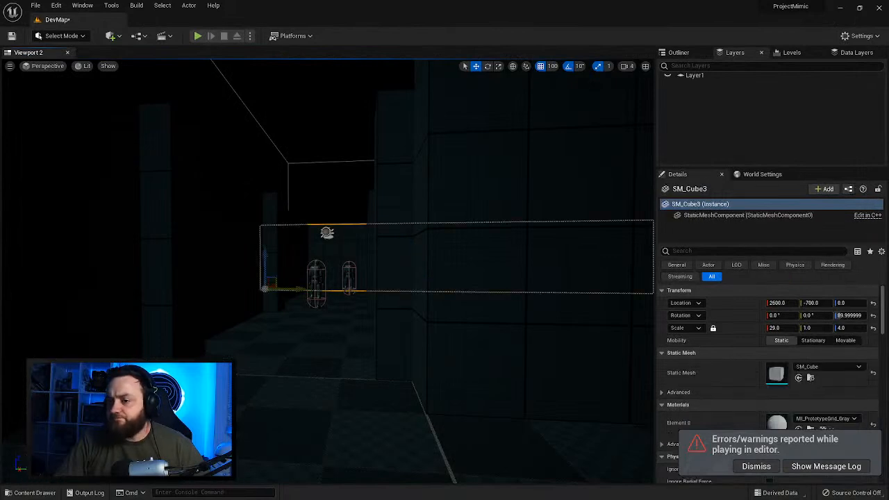
left_click(316, 281)
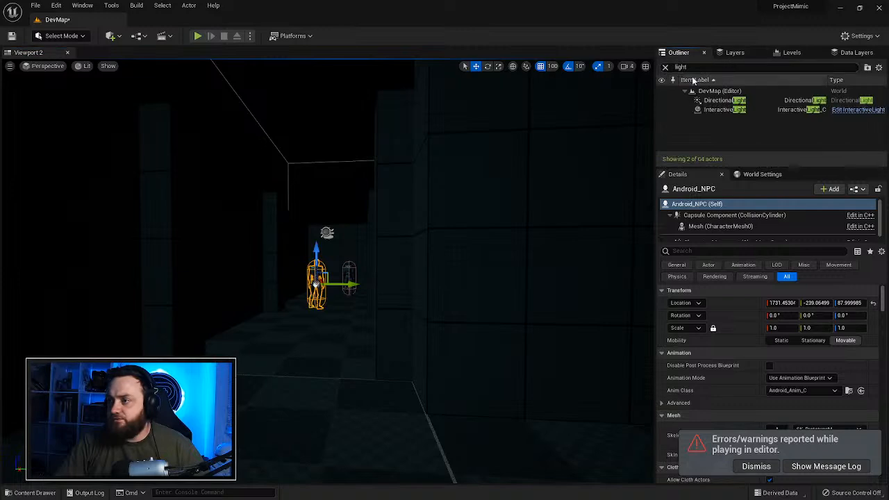
left_click(665, 68)
left_click(847, 101)
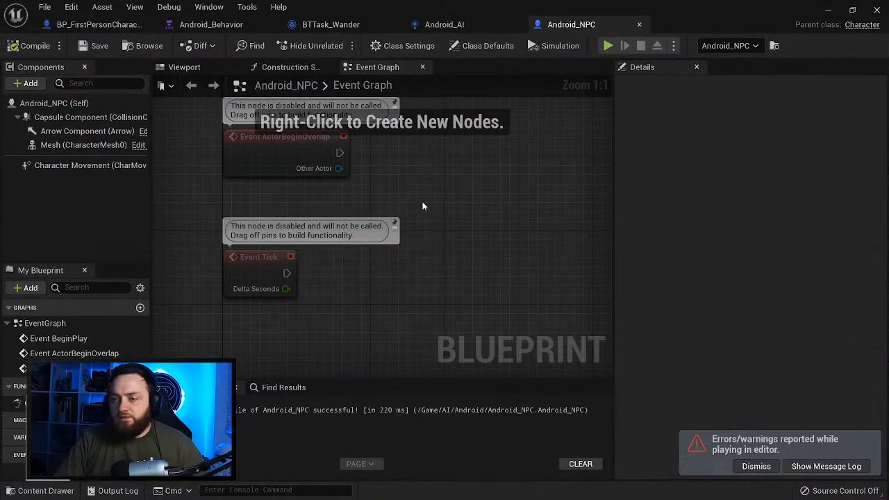
Step: Turn off Use Controller Rotation Yaw on Android_NPC, check the Character Movement rotation settings, and compile the blueprint
left_click(44, 104)
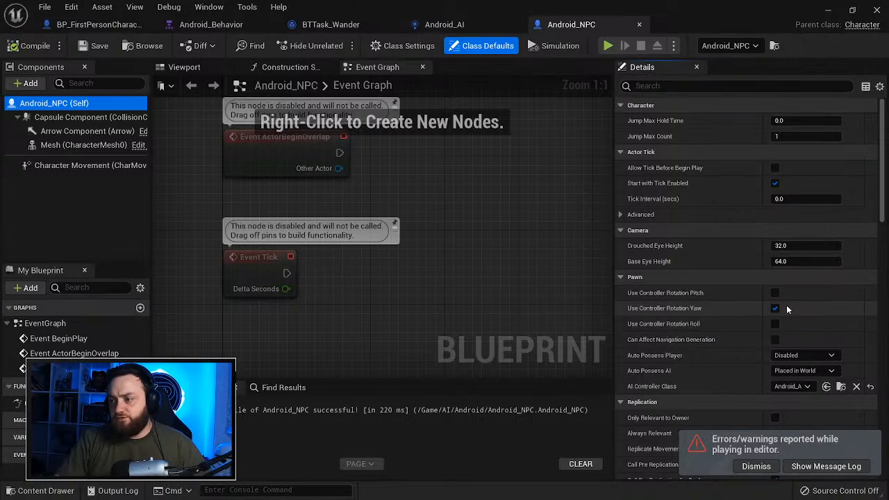
left_click(72, 168)
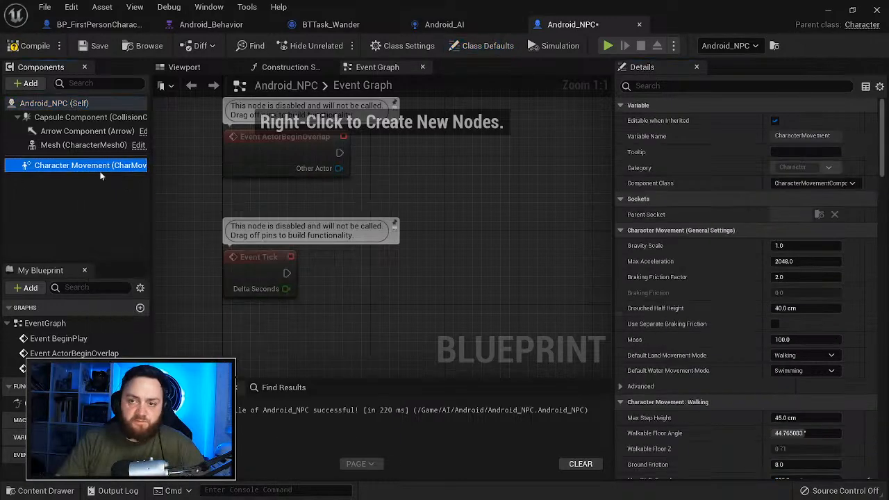
scroll(711, 263, "down", 10)
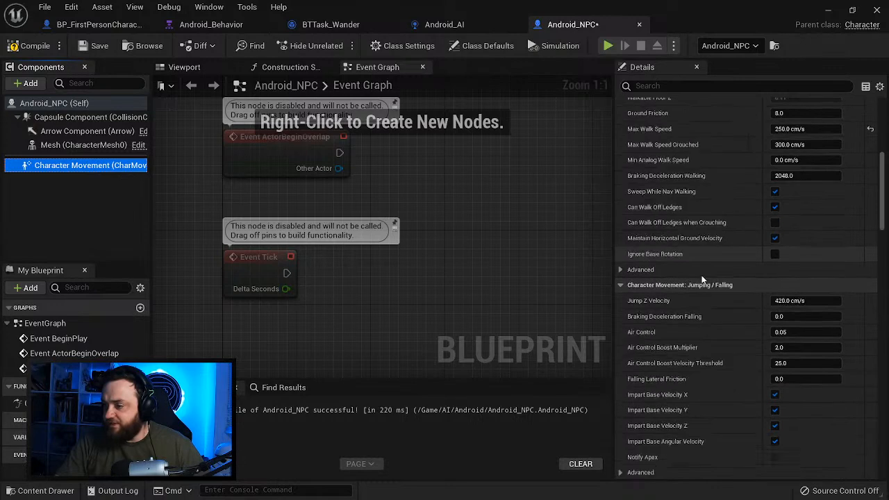
scroll(695, 273, "down", 8)
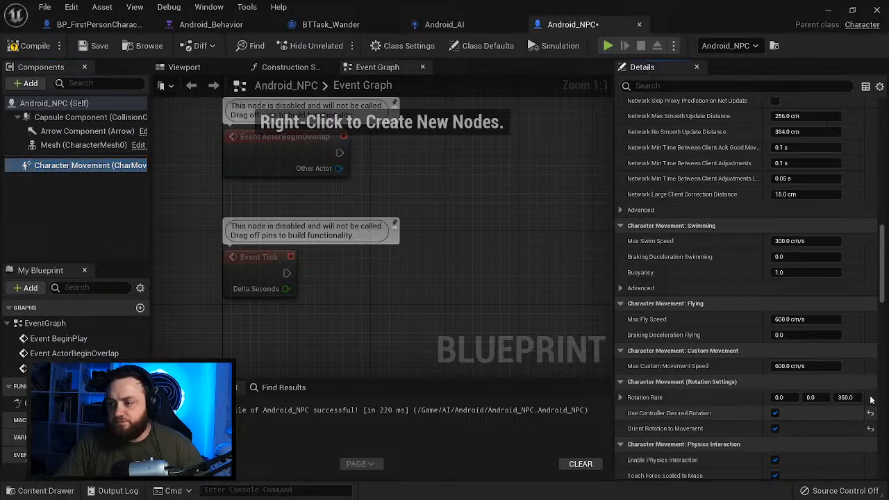
left_click(43, 51)
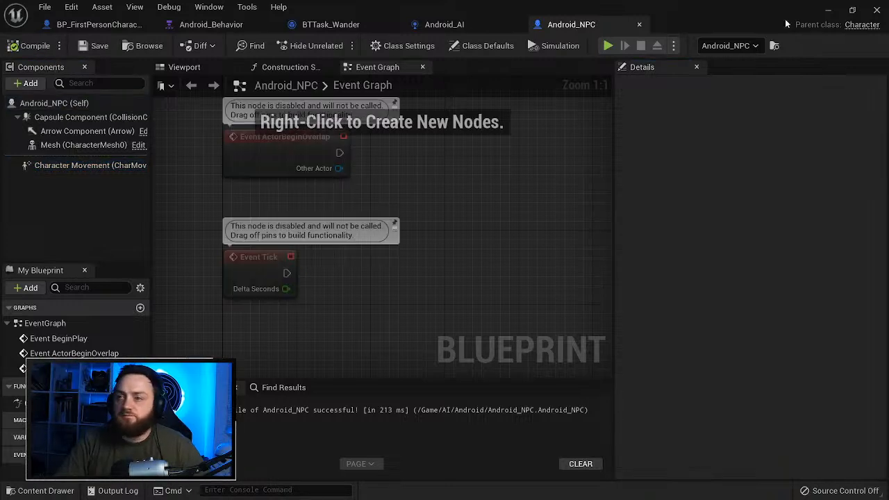
Step: Return to DevMap and briefly playtest how the androids turn in the corridor, then end the session
left_click(829, 9)
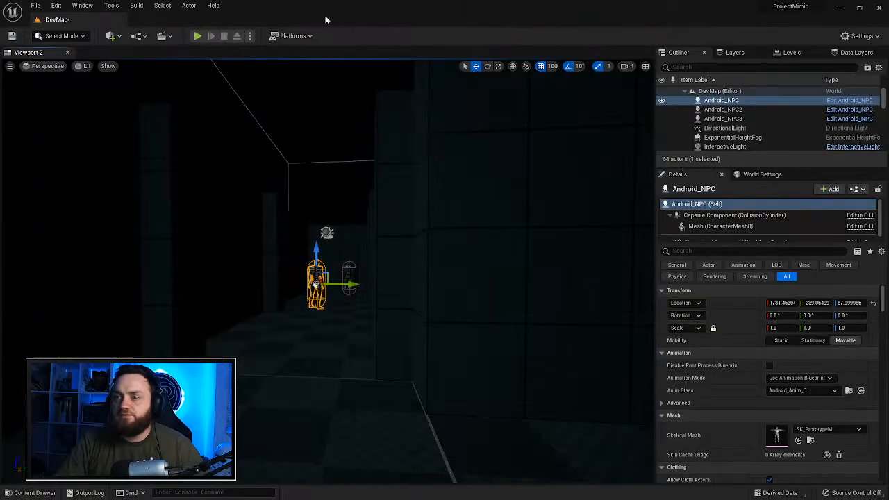
left_click(197, 36)
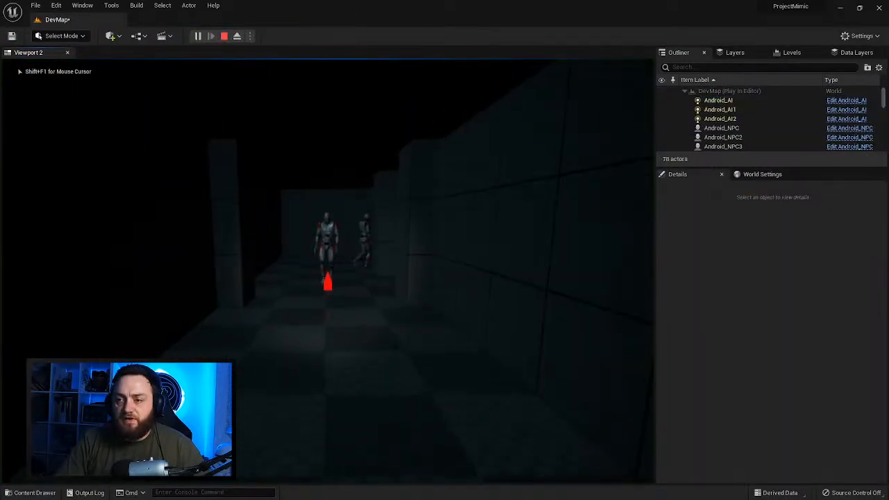
key("Escape")
left_click(885, 6)
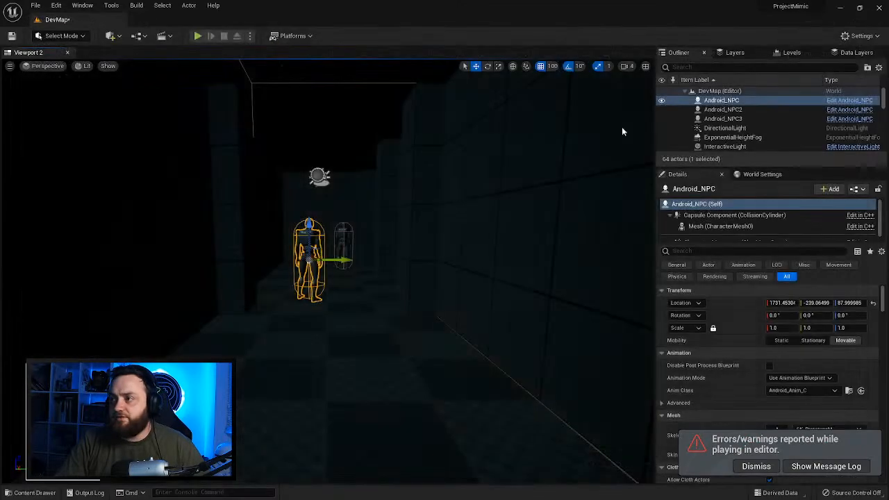
Step: Reopen the Android_NPC blueprint, enable Use RVOAvoidance on its Character Movement component, and save it
key("ctrl+space")
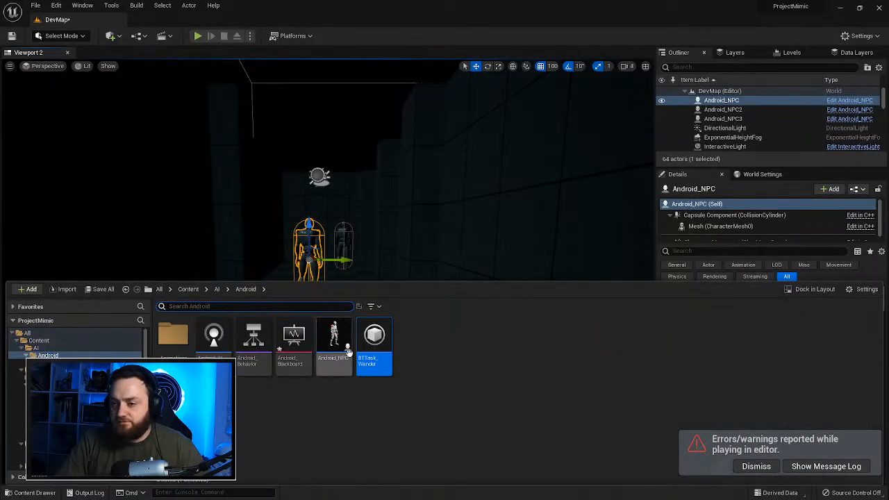
left_click(864, 100)
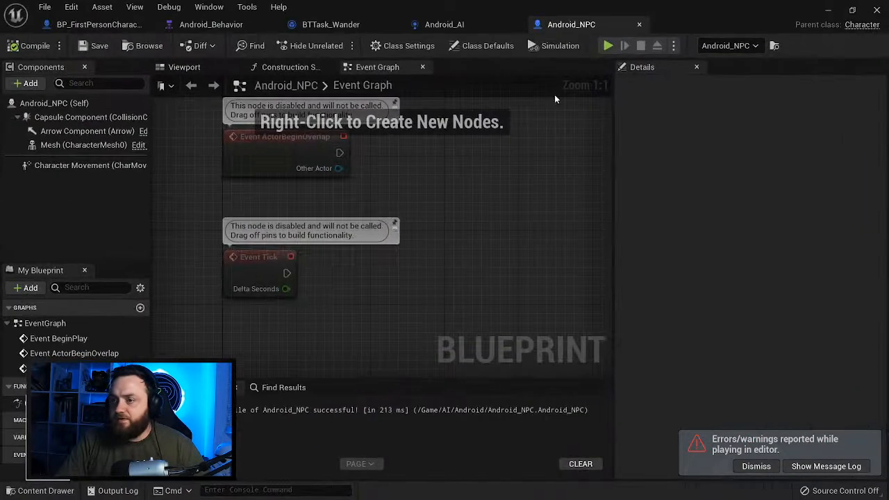
left_click(109, 165)
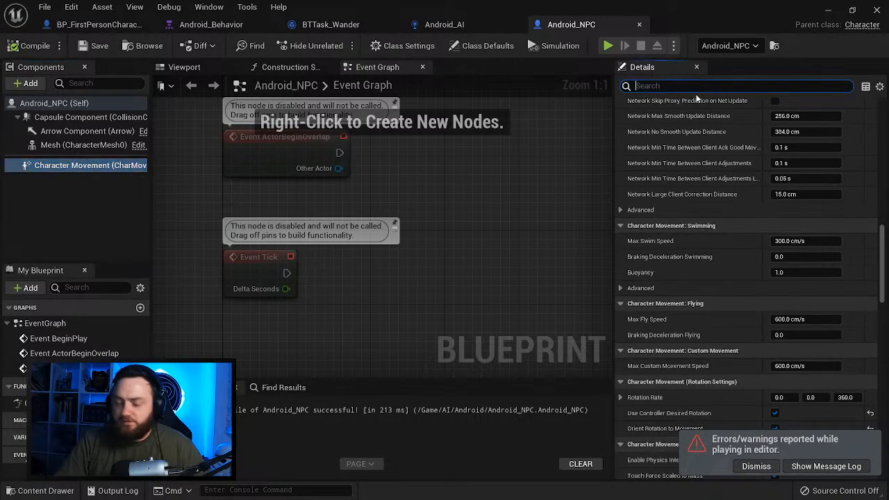
type("rvo")
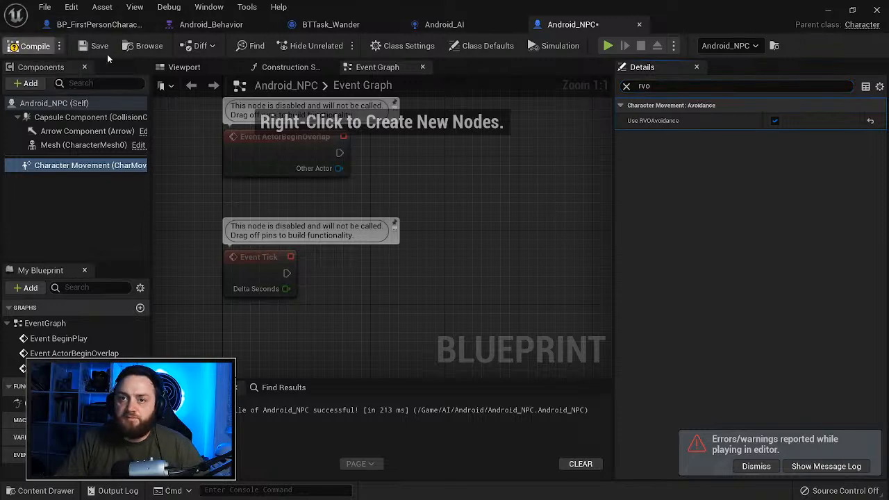
left_click(83, 46)
Step: Playtest DevMap with avoidance enabled, walking the corridors to observe how the wandering androids move around each other and the walls
left_click(827, 12)
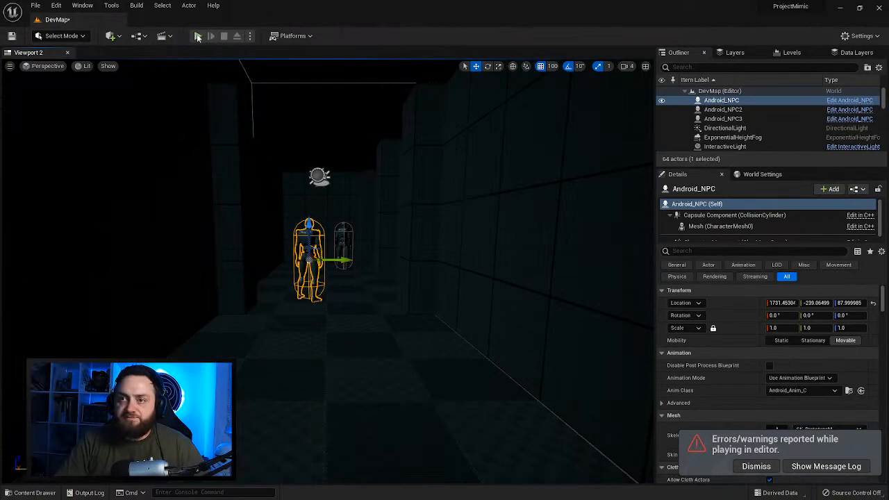
left_click(199, 36)
key("w")
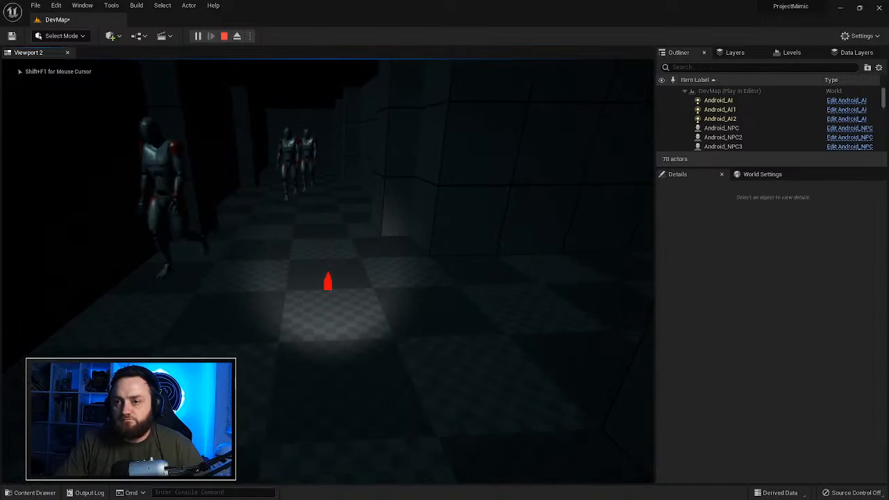
key("w")
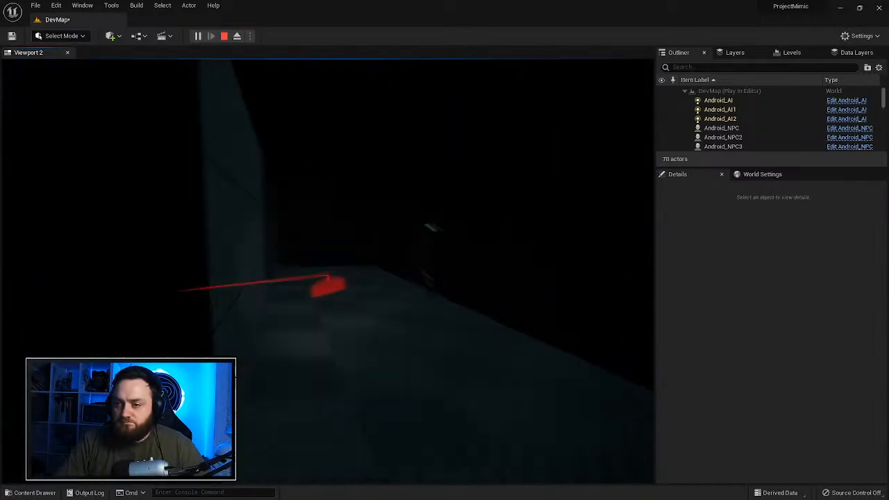
key("w")
key("w")
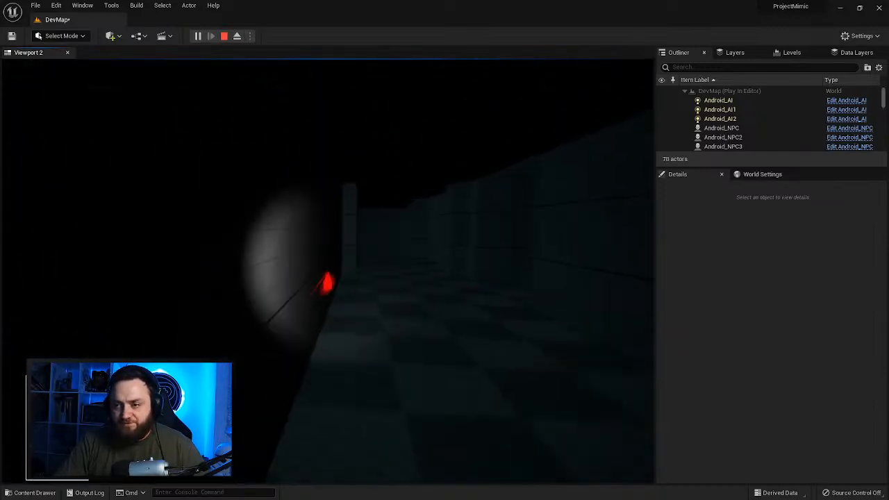
key("w")
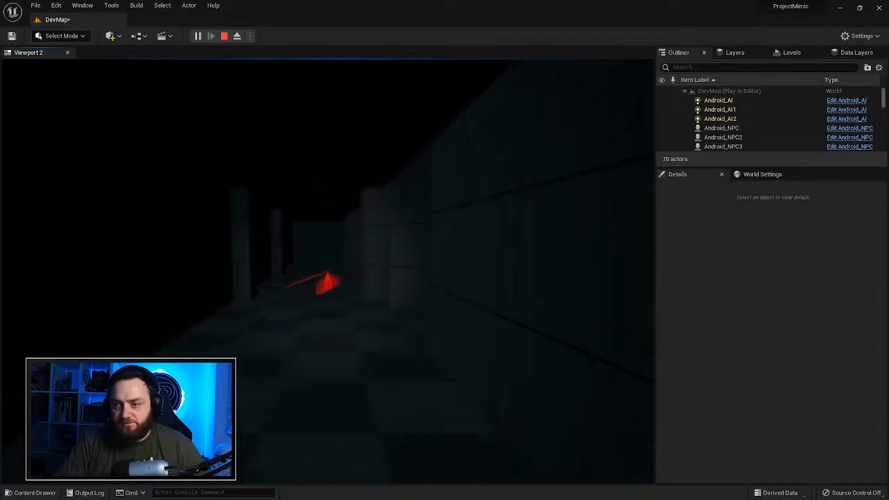
key("w")
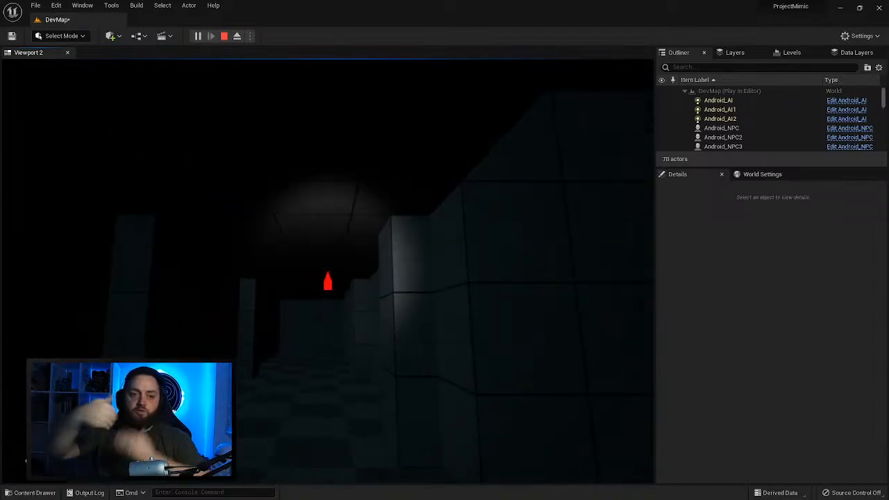
key("w")
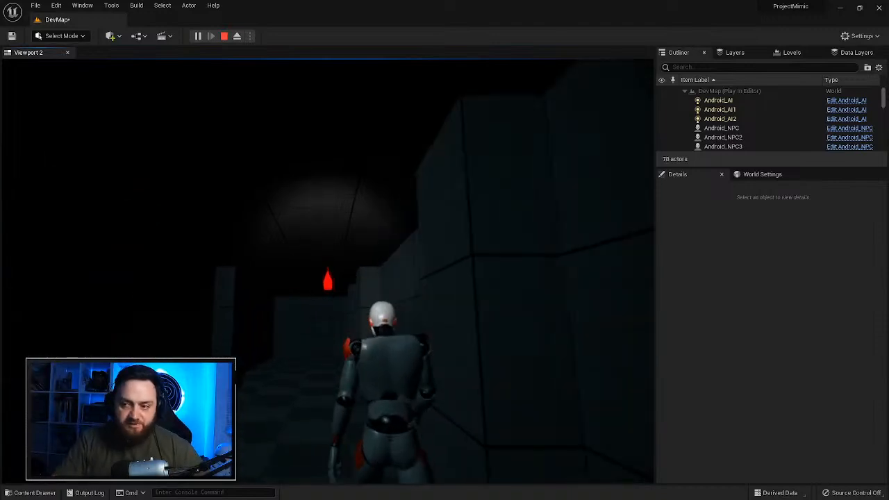
key("w")
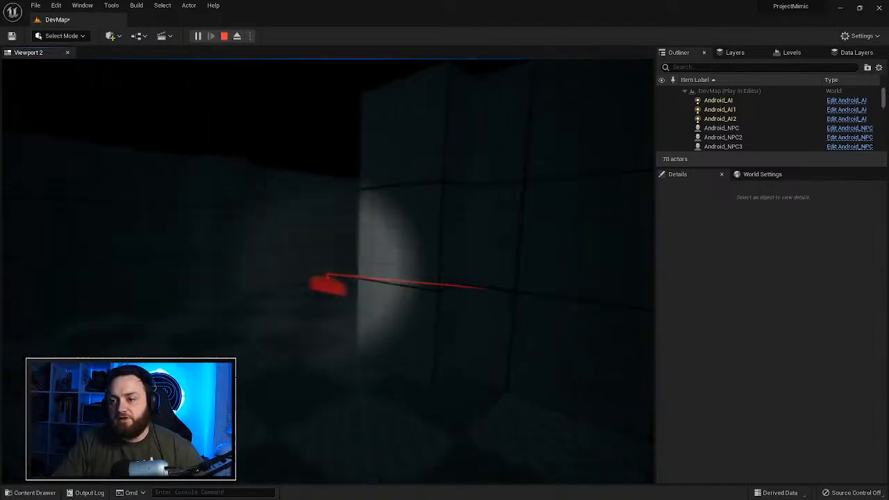
key("w")
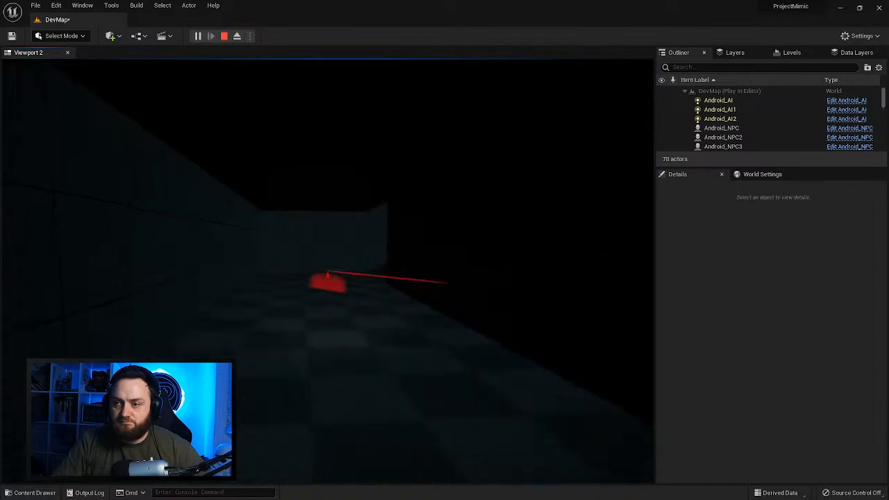
key("w")
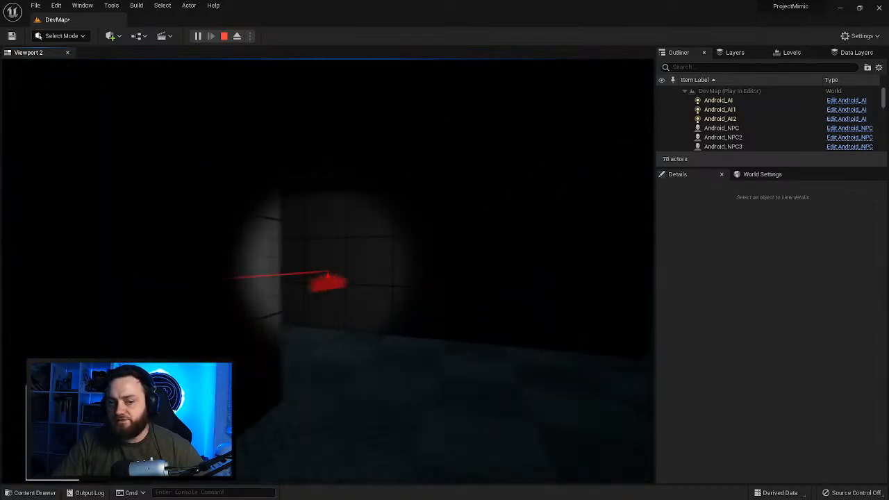
key("w")
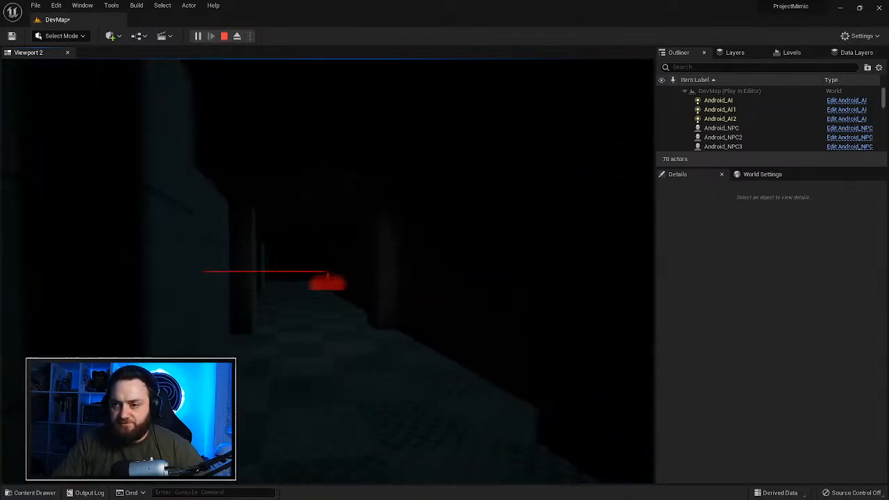
key("w")
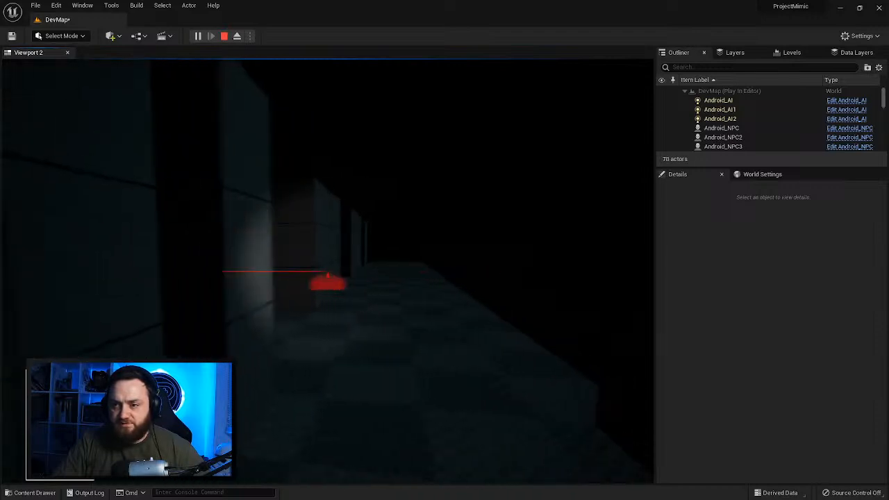
key("w")
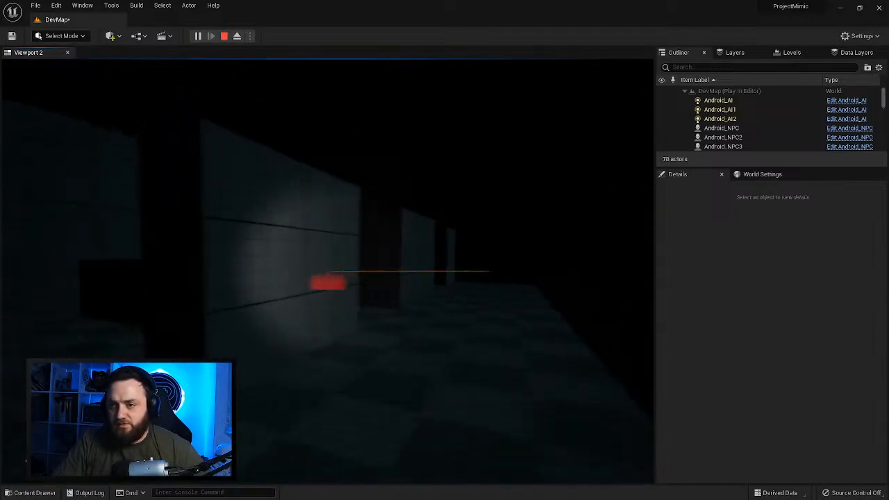
key("w")
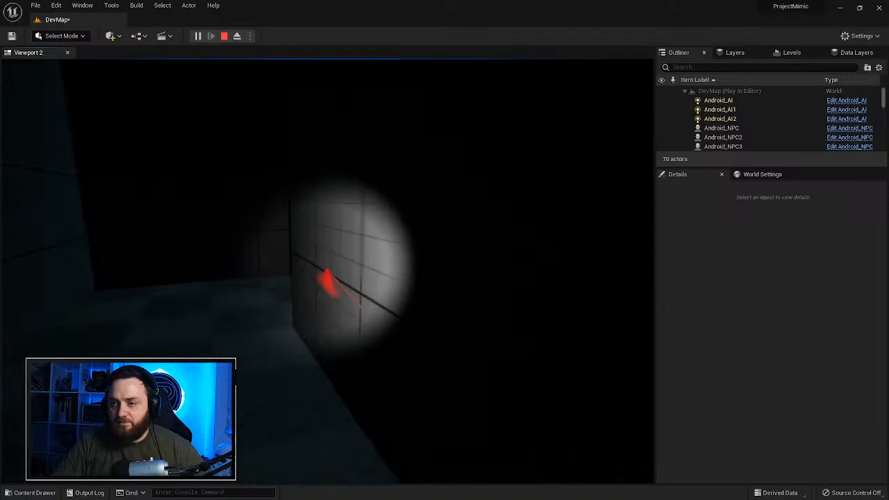
key("w")
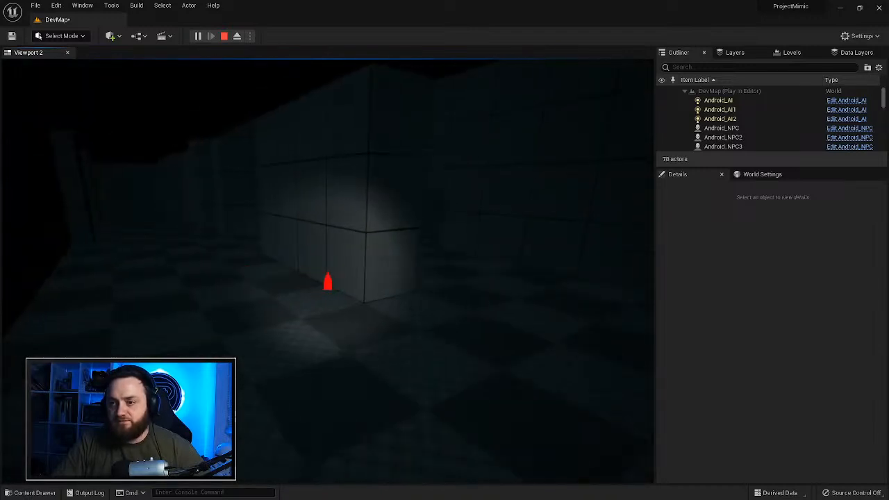
key("w")
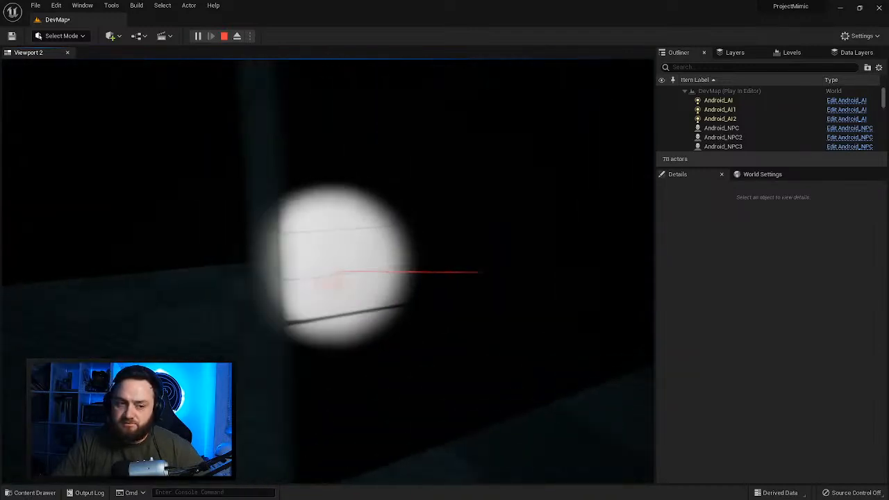
key("w")
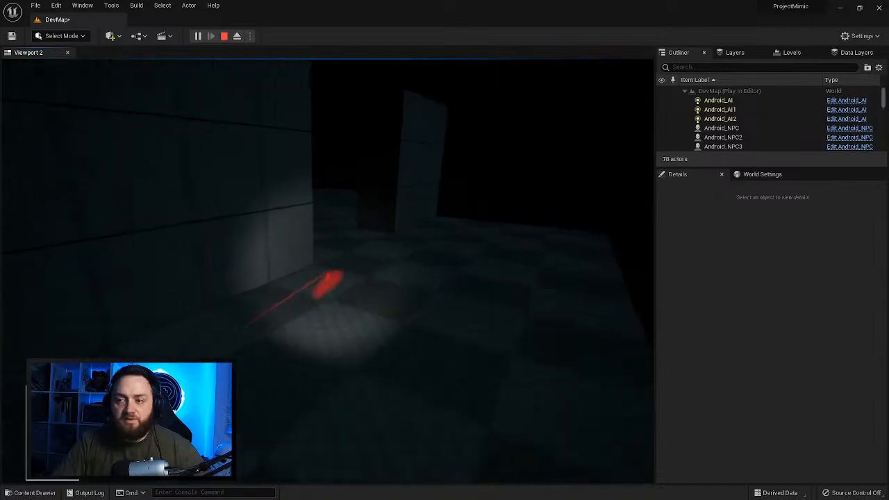
key("w")
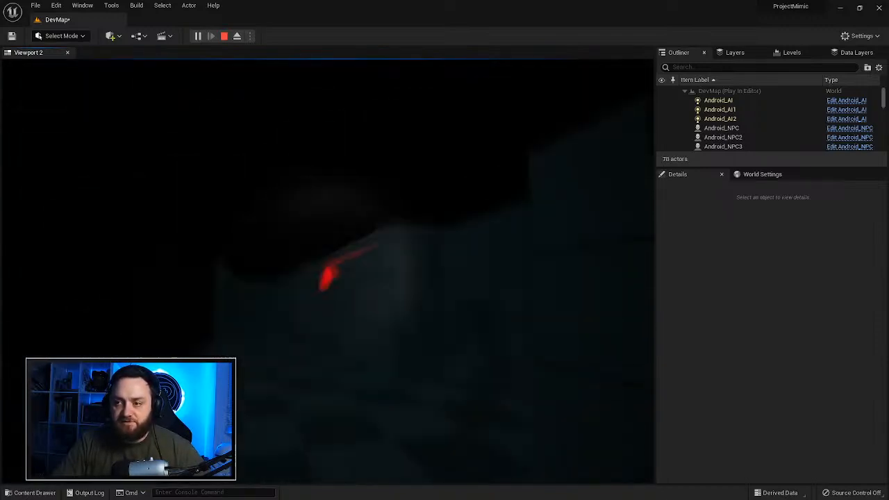
key("w")
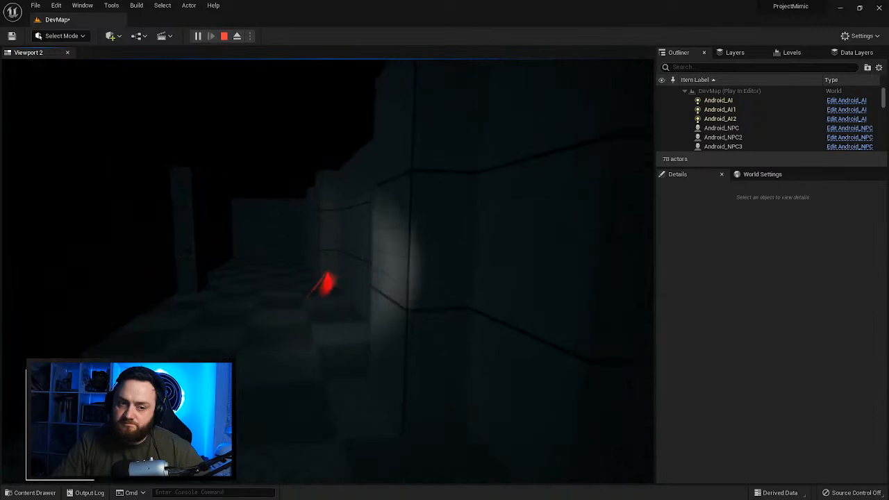
key("s")
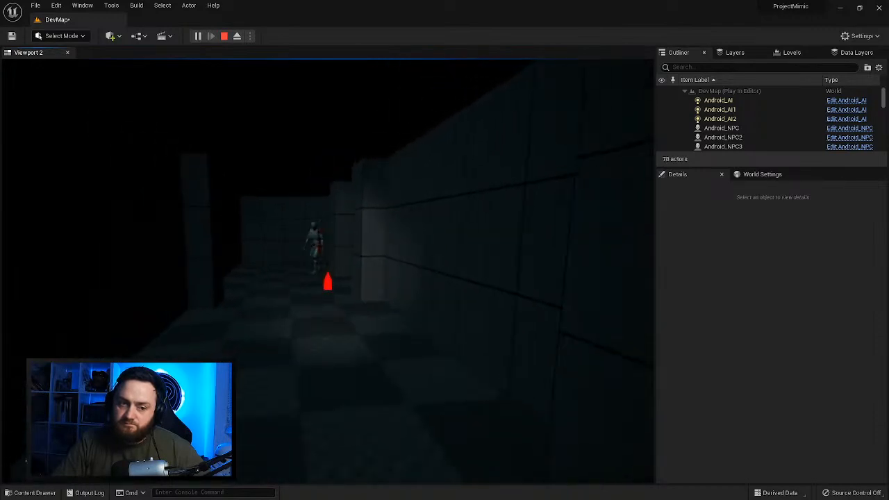
key("w")
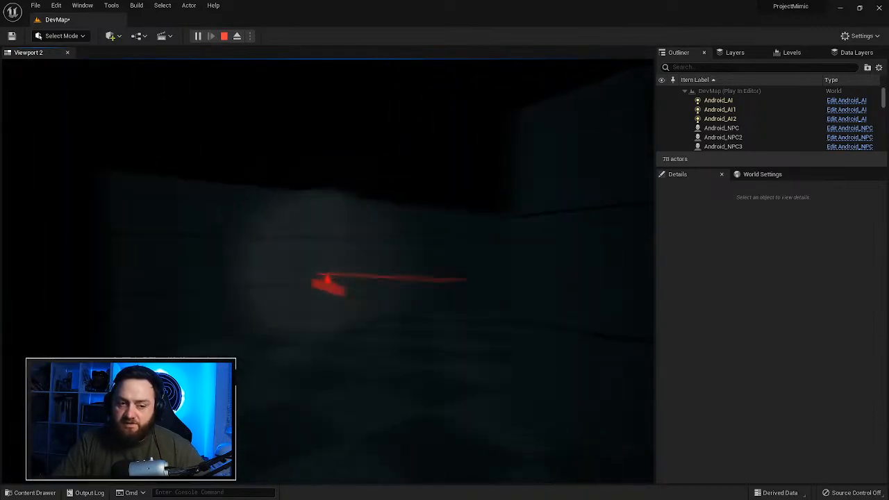
key("w")
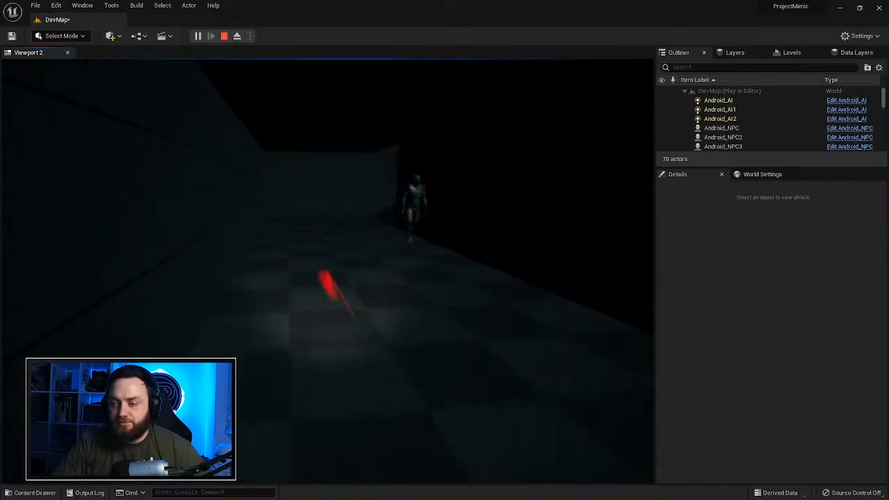
key("w")
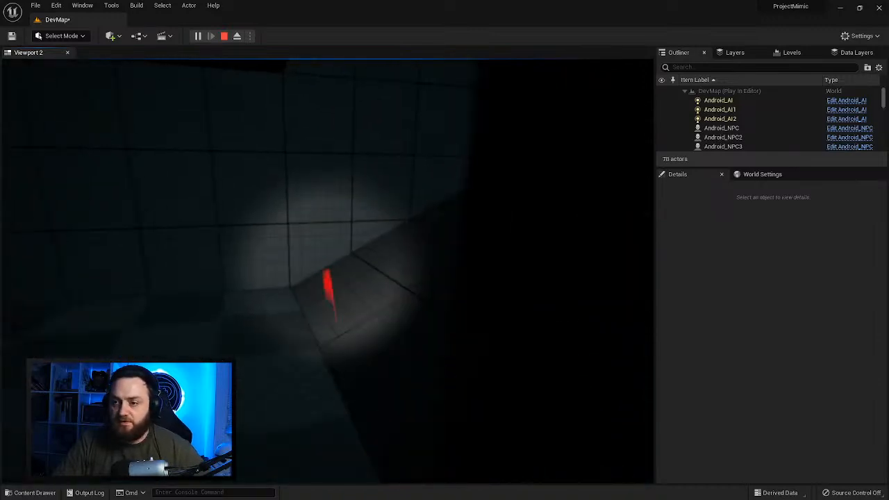
Step: Follow an android along the dark corridors in the running playtest to watch its wandering, then end the session
key("w")
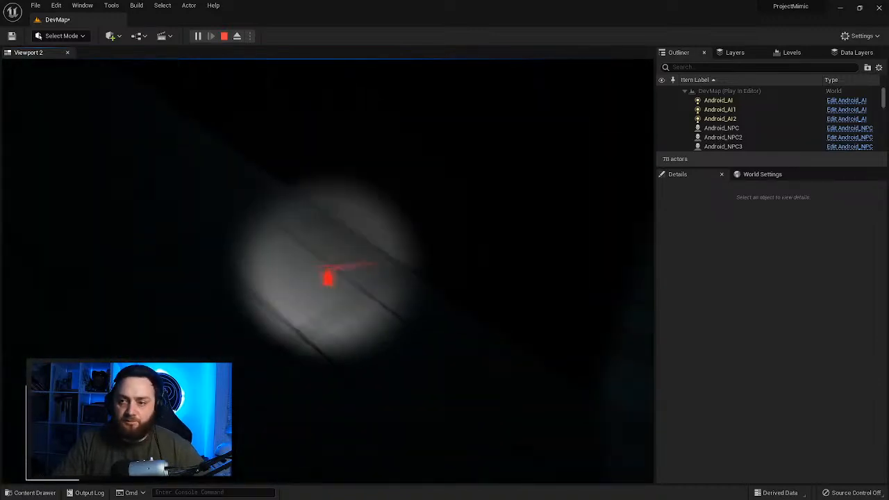
key("w")
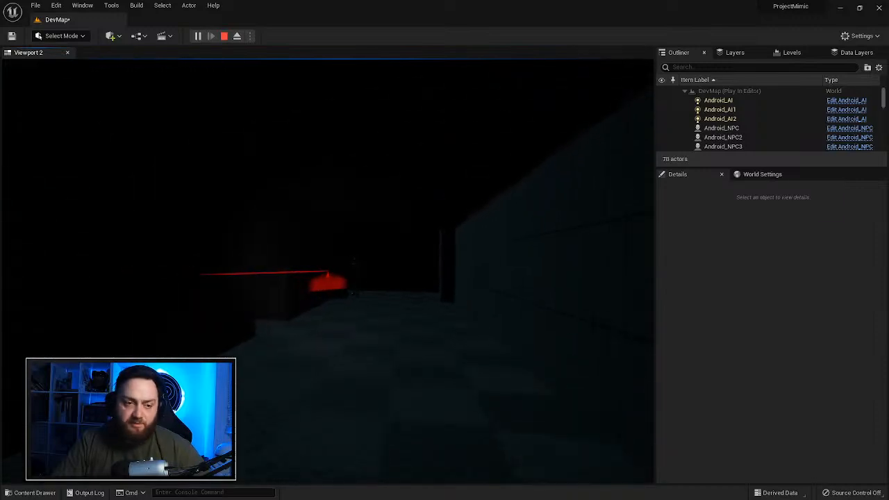
key("w")
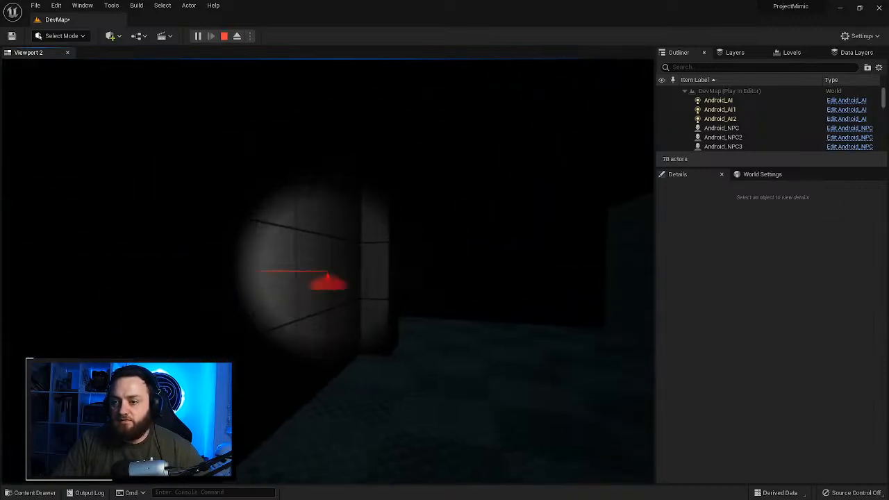
key("w")
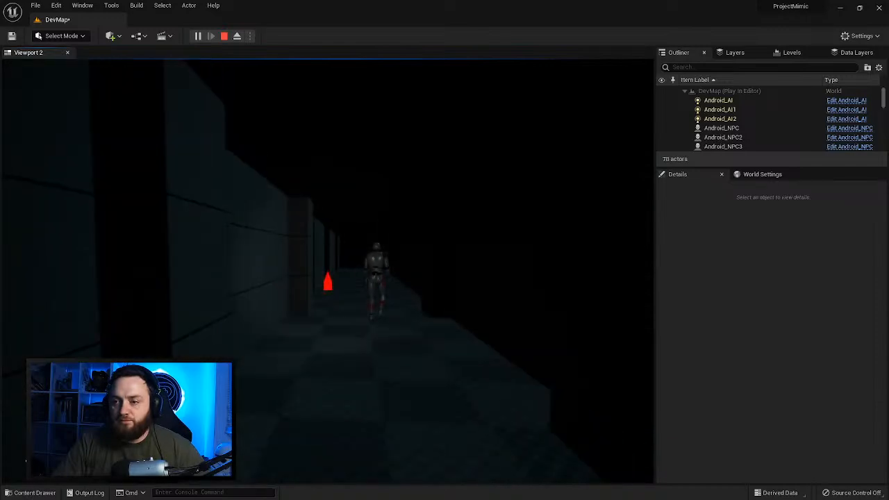
key("Escape")
left_click(877, 10)
right_click_drag(444, 263, 653, 285)
right_click_drag(327, 270, 577, 337)
mouse_move(444, 278)
right_mouse_down()
mouse_move(528, 257)
mouse_move(444, 292)
right_mouse_up()
left_click(31, 492)
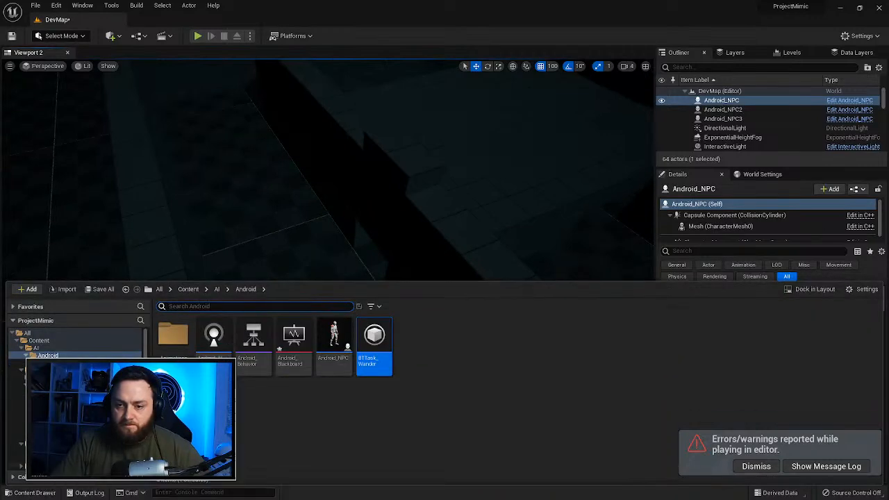
left_click(218, 290)
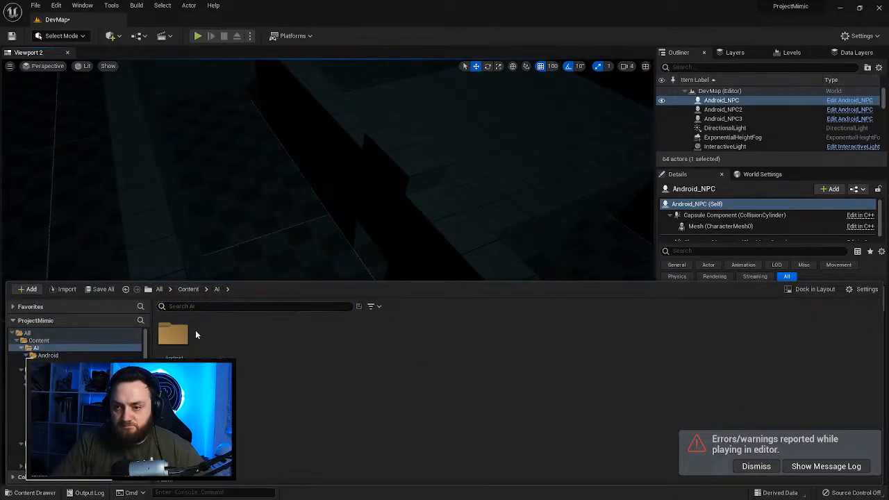
Step: Select the long corridor wall together with the short wall piece beside the androids and shift both along the X axis
right_click_drag(444, 174, 513, 201)
mouse_move(259, 286)
right_mouse_down()
mouse_move(257, 215)
mouse_move(251, 278)
right_mouse_up()
left_click(259, 286)
left_click(260, 283, "shift")
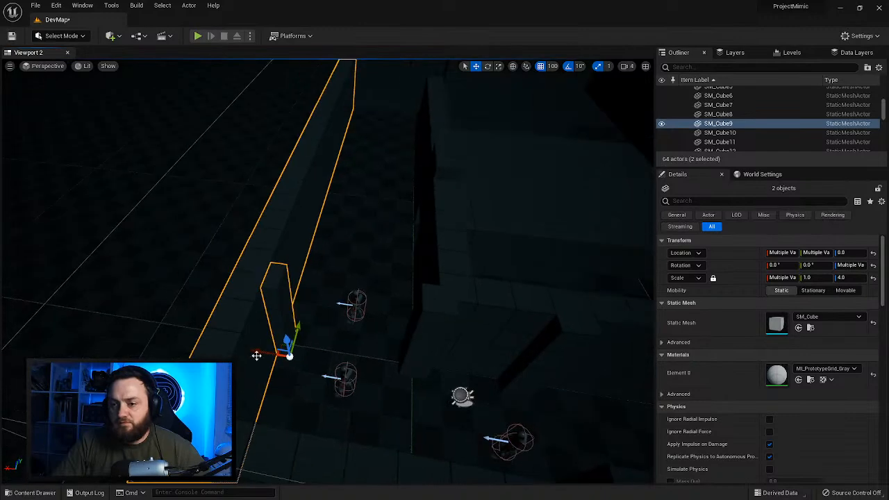
left_click_drag(263, 349, 286, 351)
Step: Shorten the outer corridor wall to an X scale of 13 and duplicate it to Y 1400, leaving an opening between them
right_click_drag(286, 351, 458, 156)
left_click(350, 361)
right_click_drag(350, 360, 368, 368)
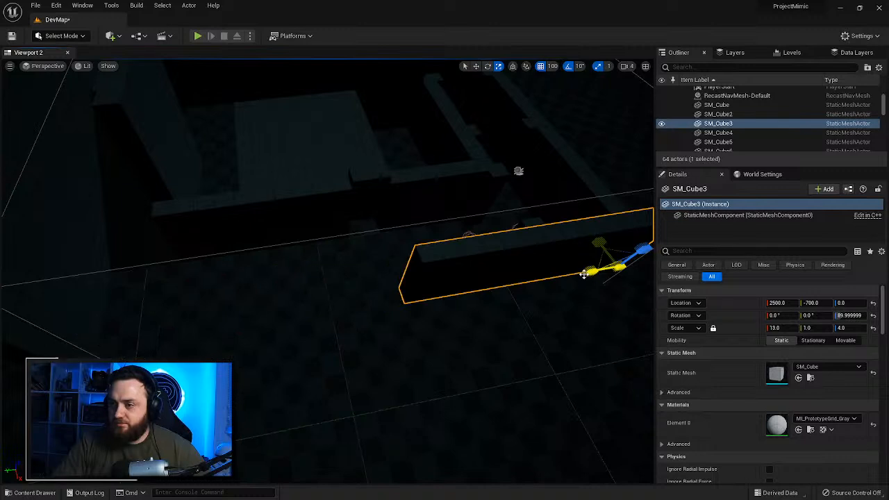
left_click_drag(588, 271, 320, 320, "alt")
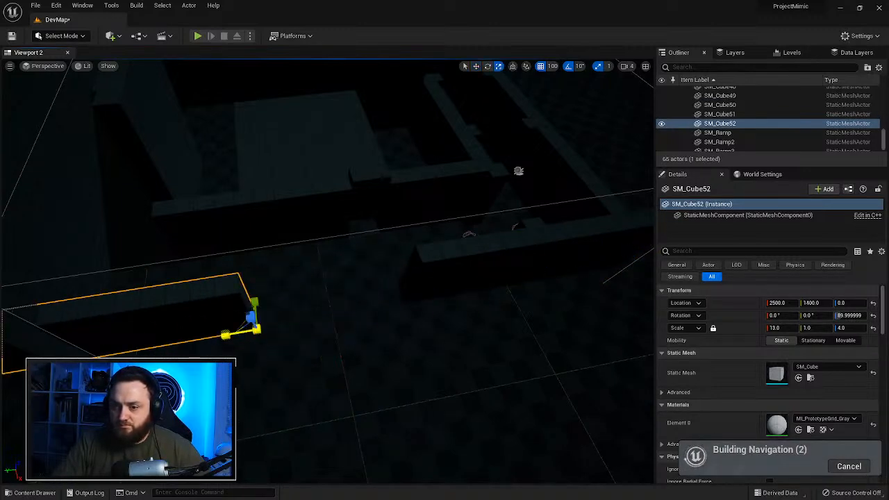
Step: Reduce the duplicated wall's X scale to 9 and add a copy turned 90 degrees from its end at the opening
right_click_drag(243, 332, 163, 351)
right_click_drag(416, 263, 447, 261)
left_click(454, 239)
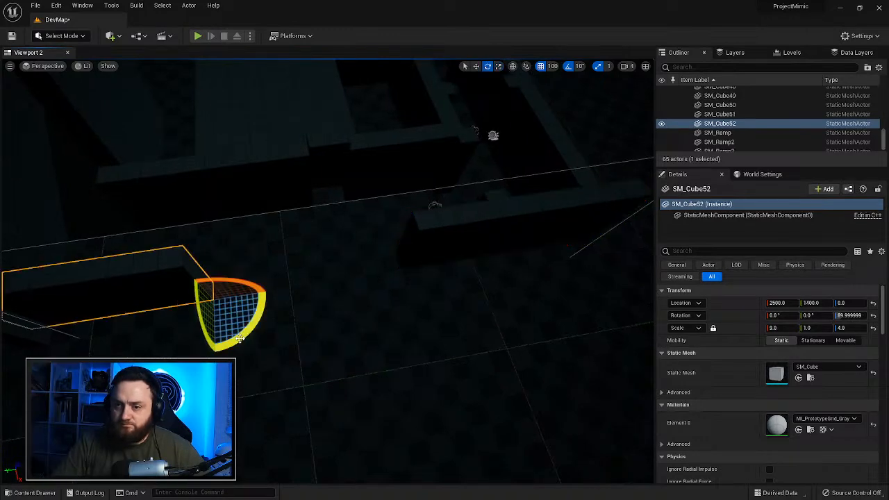
left_click_drag(240, 338, 263, 320, "alt")
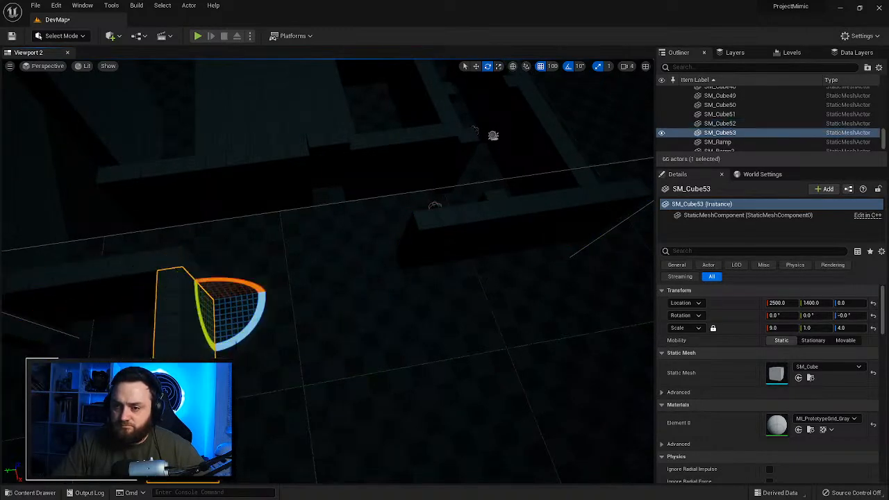
Step: Duplicate the perpendicular wall to the opposite side of the opening at Y 300, with an X scale of 8
right_click_drag(434, 205, 562, 264)
key("r")
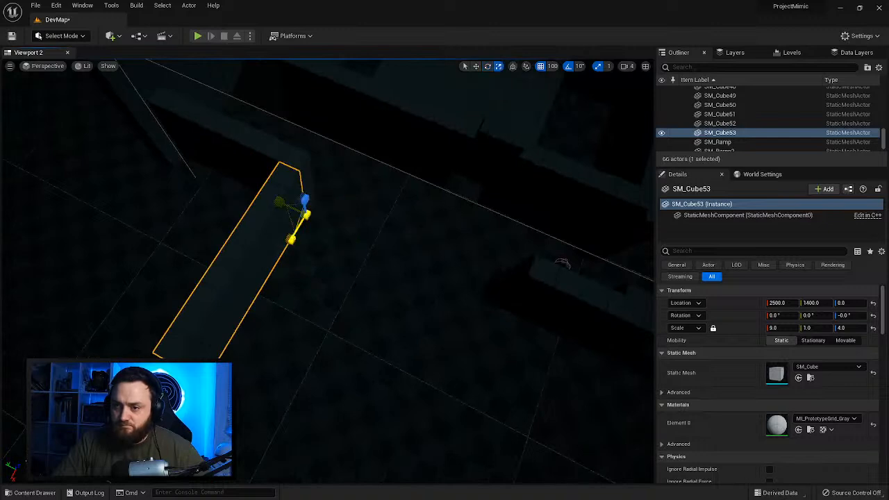
left_click_drag(274, 200, 458, 283, "alt")
right_click_drag(458, 283, 547, 232)
Step: Close the new room's far side with a 90-degree copy of the side wall at X 3300, Y 400, X scale 10
key("e")
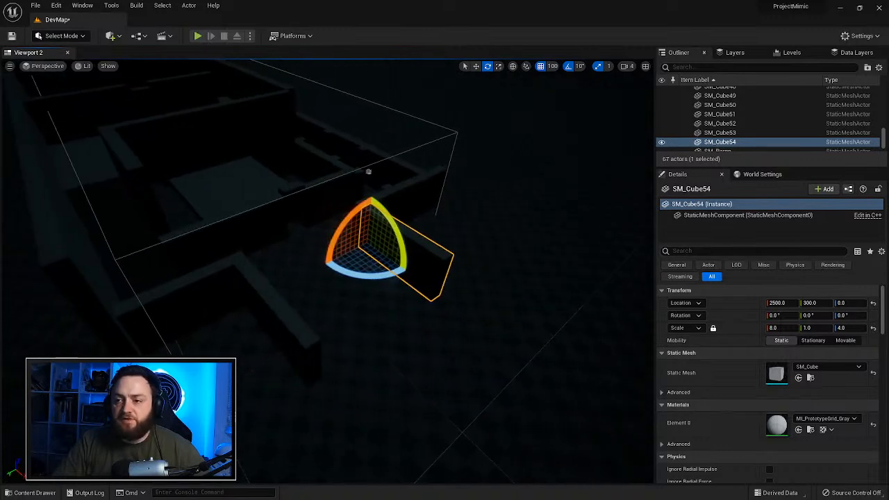
left_click_drag(378, 275, 464, 297, "alt")
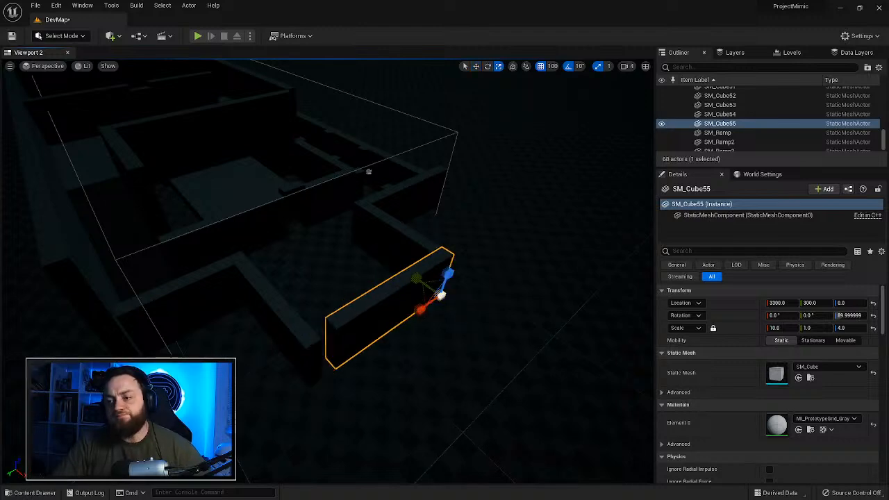
right_click_drag(461, 322, 406, 291)
right_click_drag(375, 271, 264, 295)
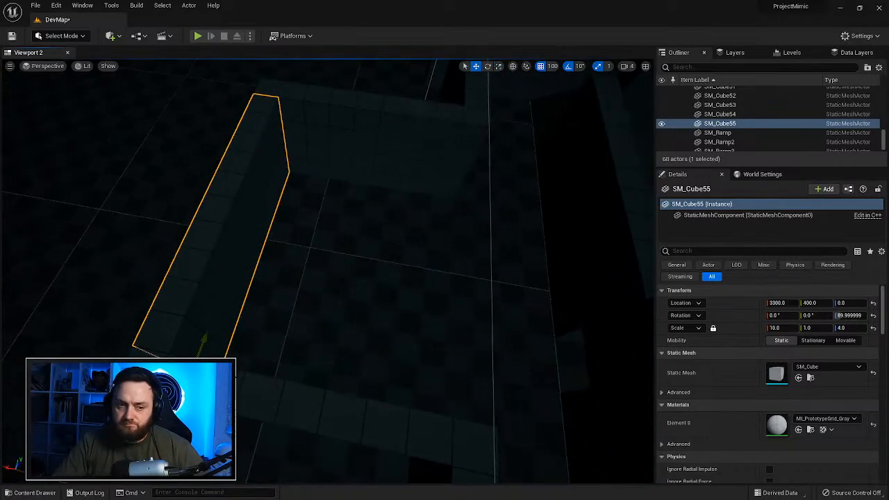
Step: Duplicate the room's far wall into the interior at X 2700, Y 600 and shorten its X scale to 2
left_click(31, 492)
right_click_drag(292, 274, 271, 285)
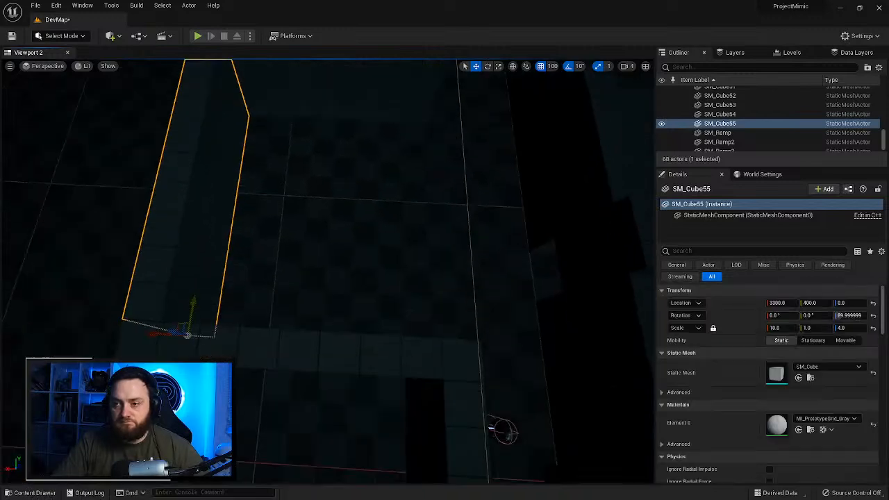
left_click_drag(160, 333, 352, 257, "alt")
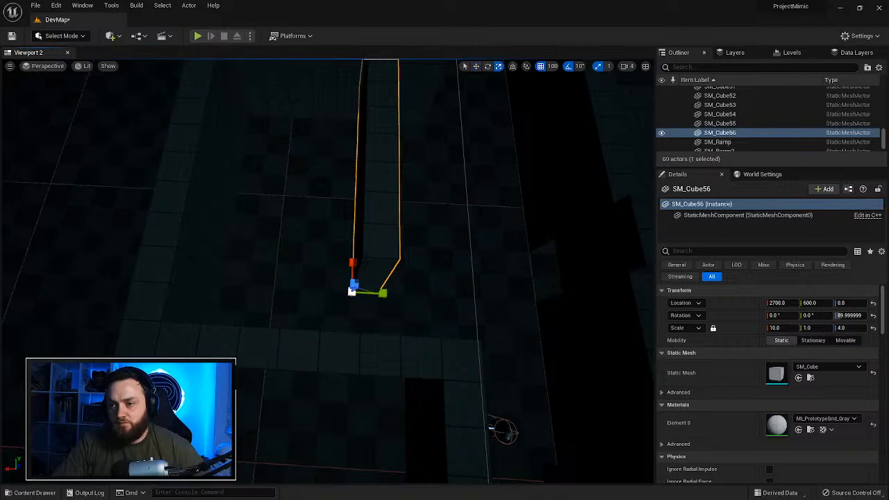
left_click_drag(776, 328, 763, 327)
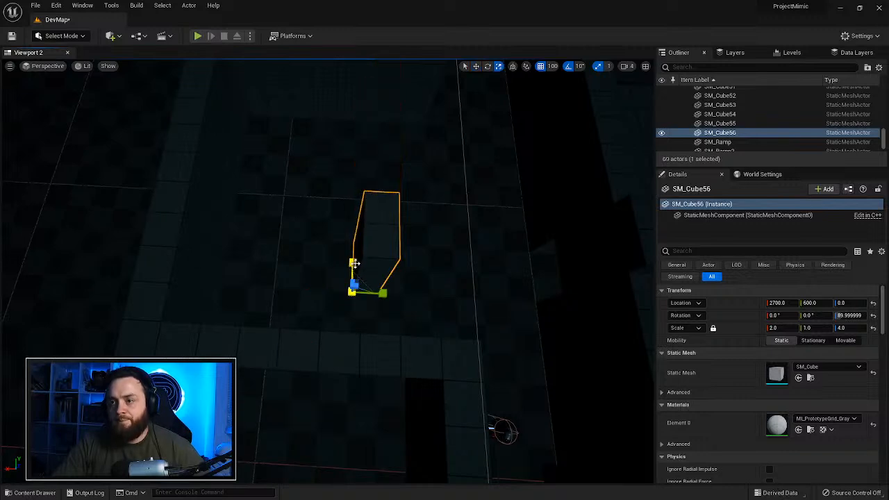
Step: Turn the interior wall to 180 degrees and place it at X 2700, Y 900 with an X scale of 4
key("e")
left_click_drag(316, 320, 344, 219)
key("w")
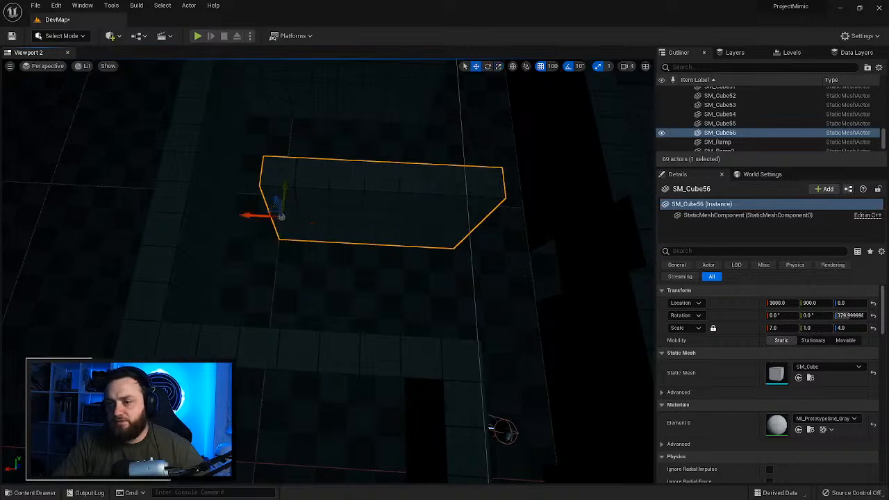
left_click_drag(244, 216, 269, 215)
left_click_drag(329, 220, 309, 220)
right_click_drag(309, 220, 361, 224)
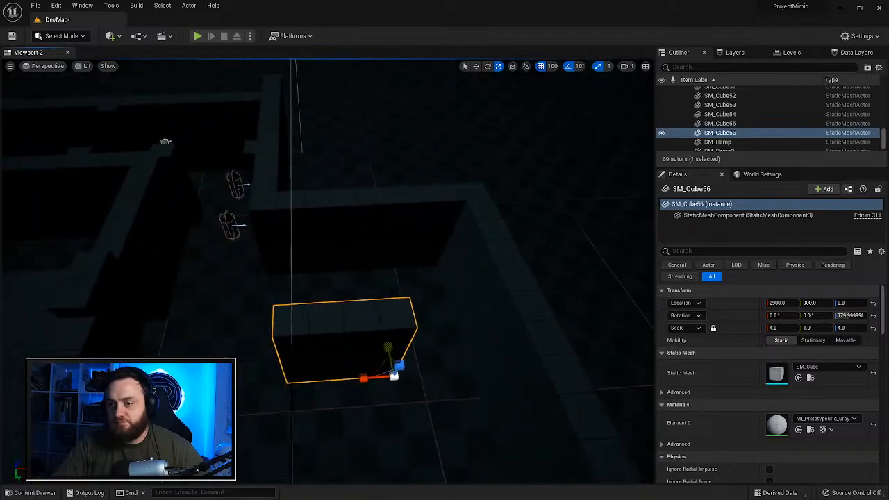
left_click_drag(425, 374, 373, 372)
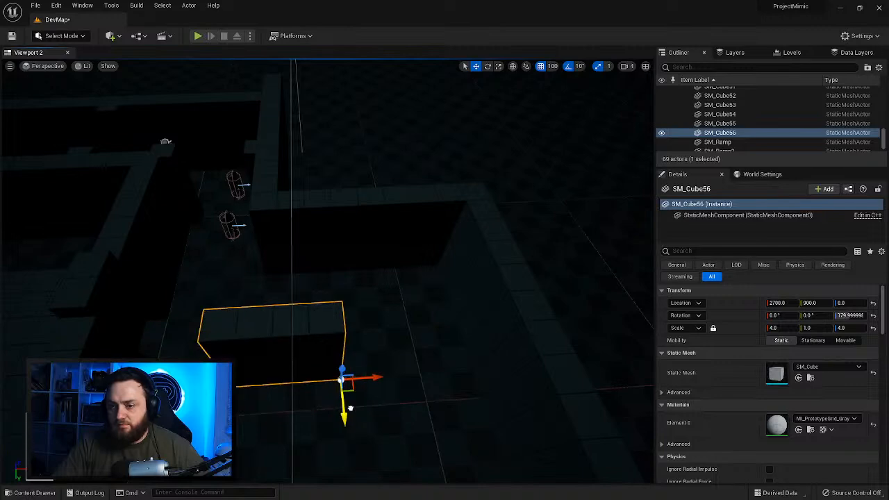
right_click_drag(375, 381, 417, 289)
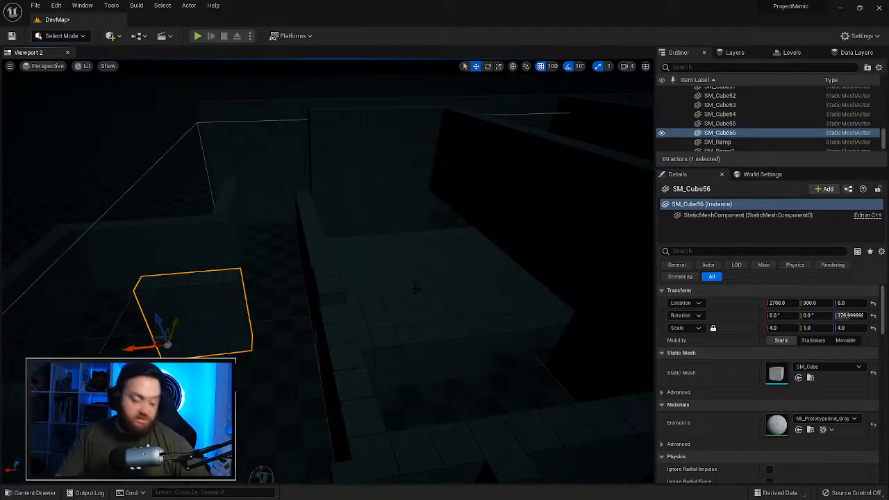
right_click_drag(328, 271, 188, 317)
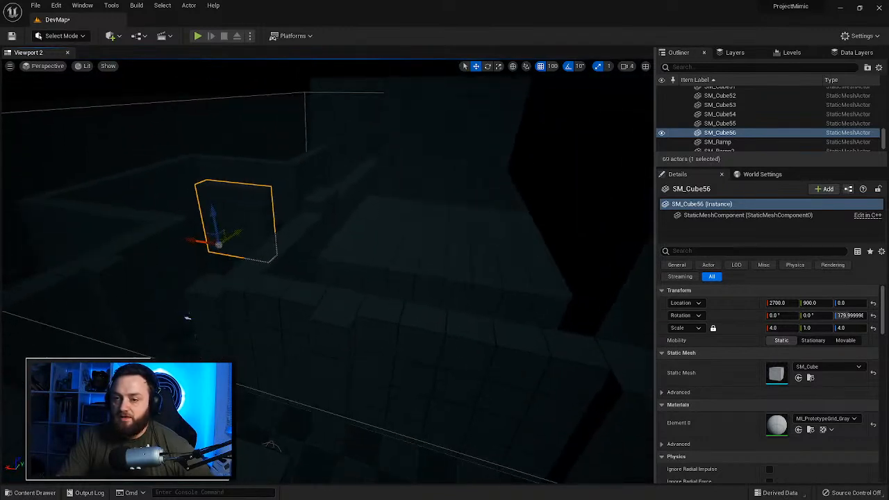
left_click(32, 492)
left_click(188, 289)
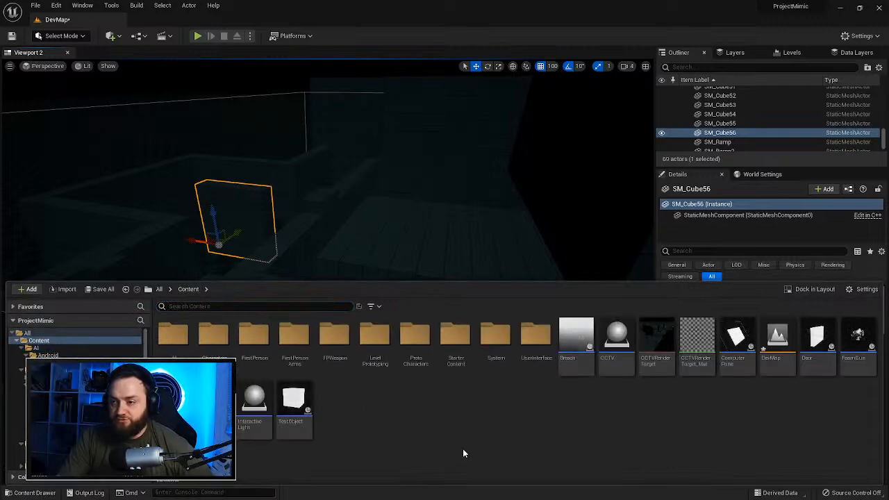
right_click_drag(417, 209, 328, 259)
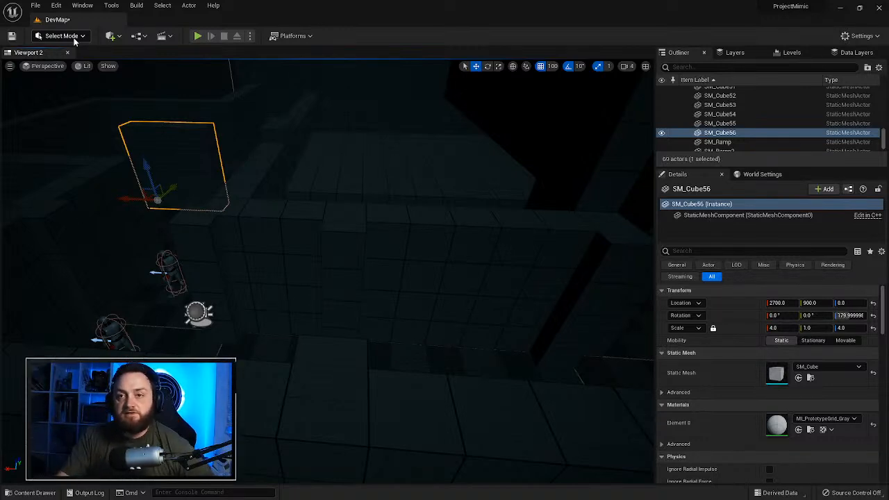
Step: Add an Exponential Height Fog actor with Fog Density 5.0 and move it into the corridor at Y -200
left_click(63, 36)
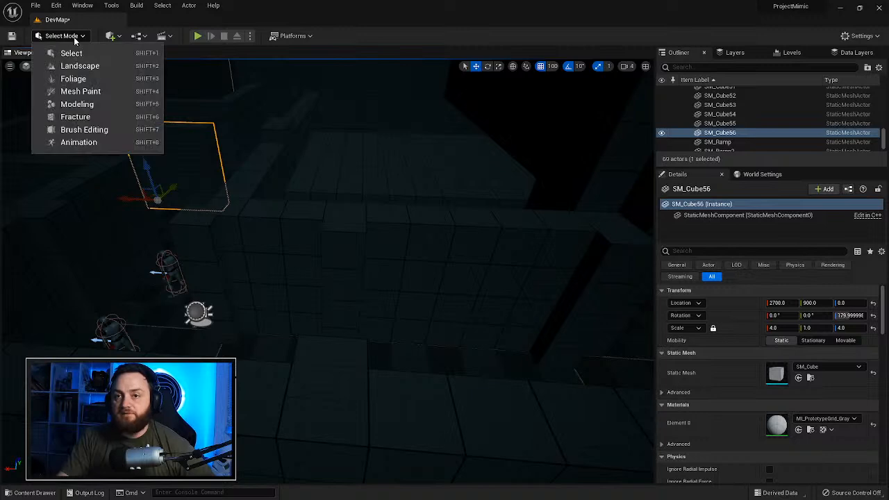
left_click(110, 36)
type("fog")
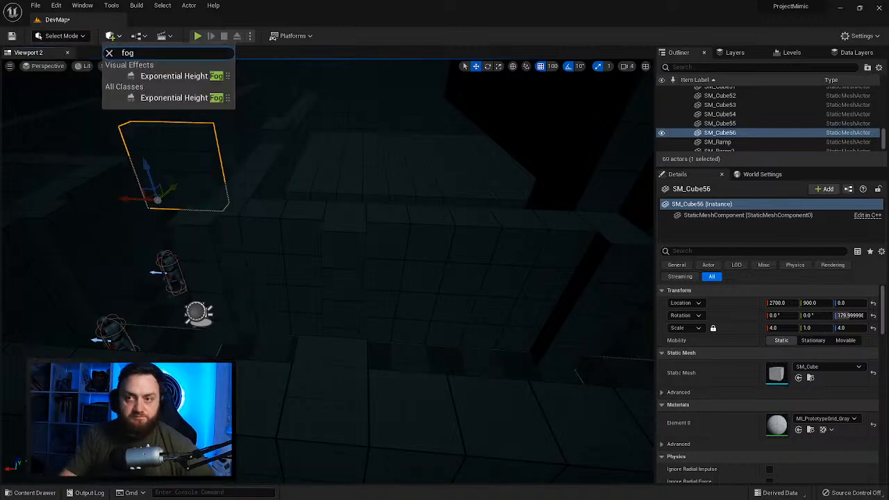
left_click(182, 98)
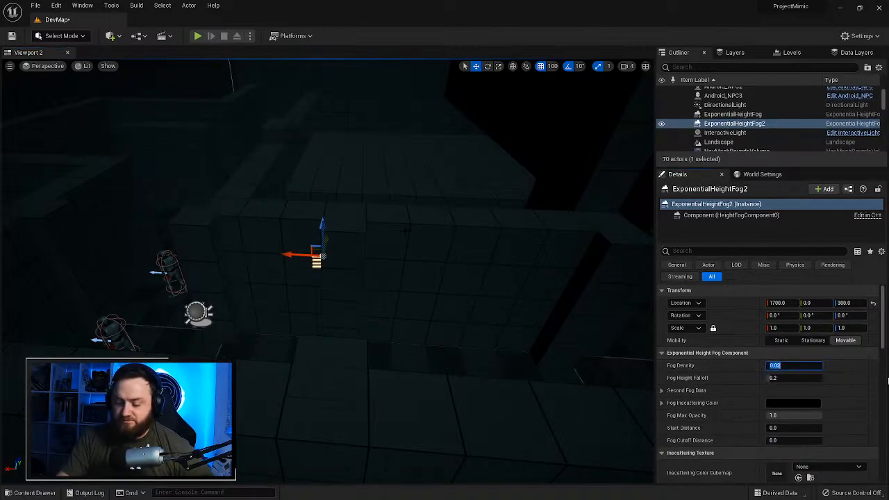
right_click_drag(326, 209, 351, 172)
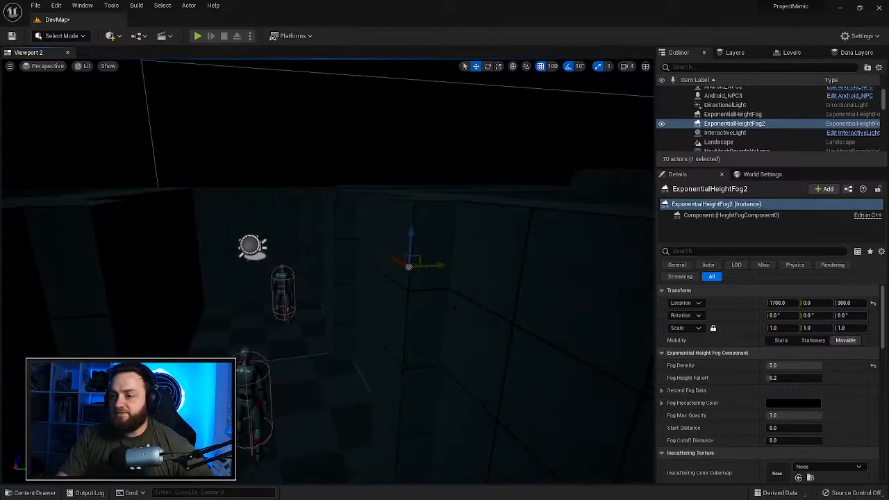
left_click_drag(434, 265, 338, 275)
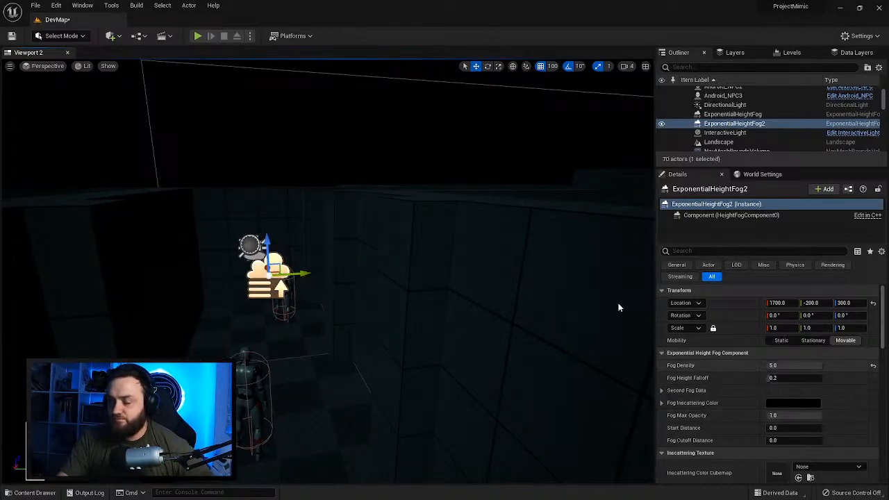
Step: Add a Sky Atmosphere actor on the corridor floor near the androids at X 2000, Y -200
left_click(79, 35)
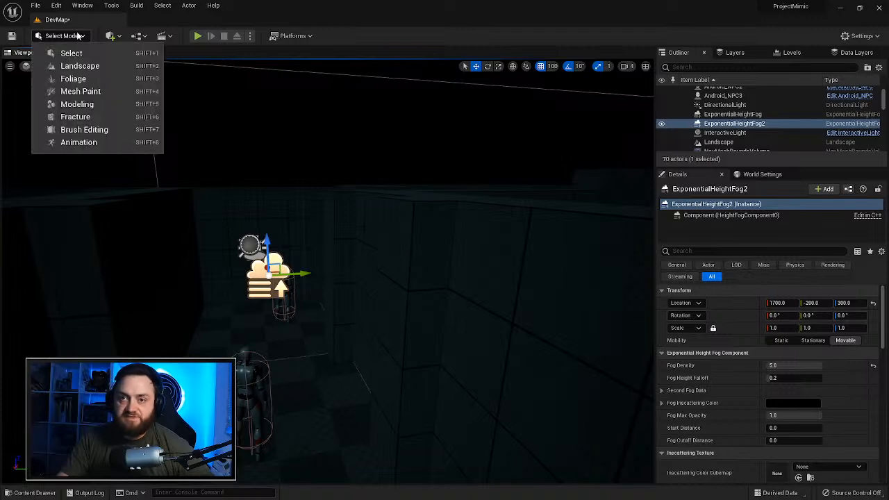
left_click(110, 35)
type("atmo")
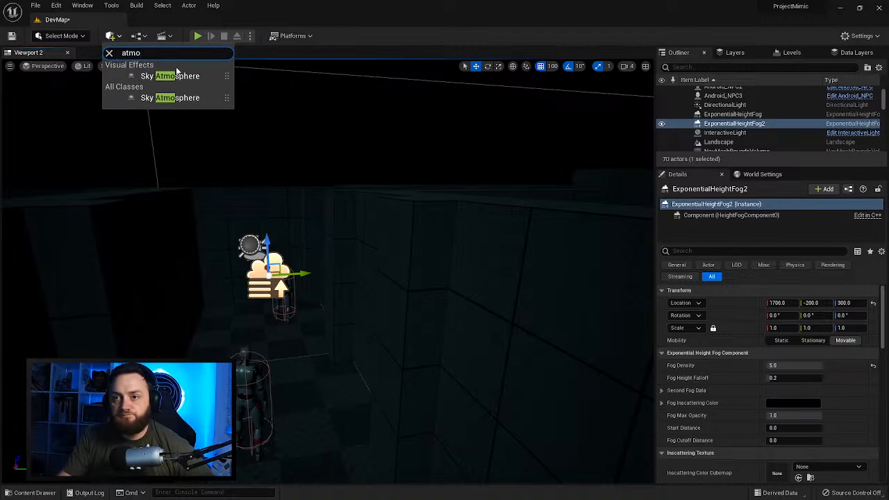
left_click(180, 73)
right_click_drag(256, 357, 578, 246)
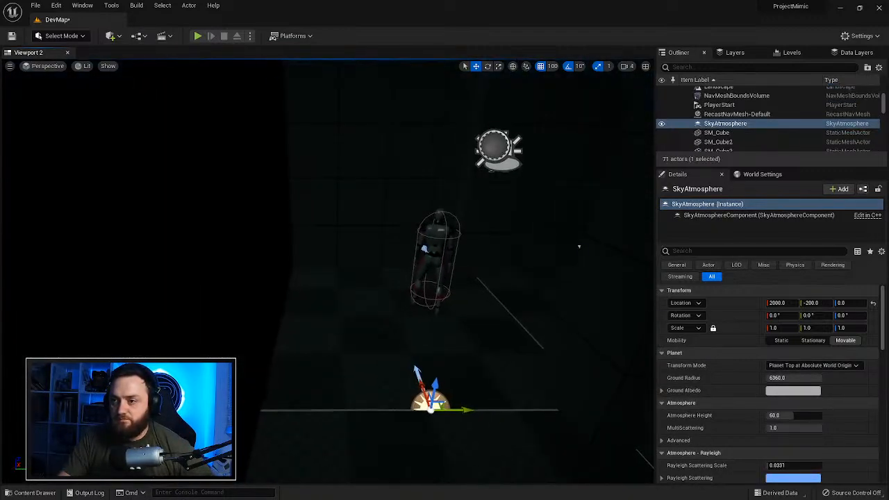
Step: Delete the second Exponential Height Fog actor, the one with Fog Density 5.0, from the corridor
left_click(495, 144)
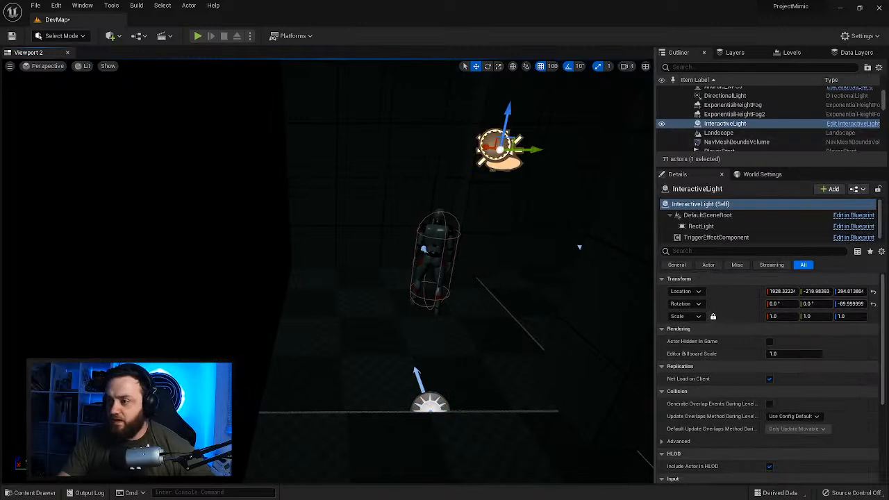
key("ctrl+z")
right_click_drag(577, 175, 539, 214)
left_click(251, 267)
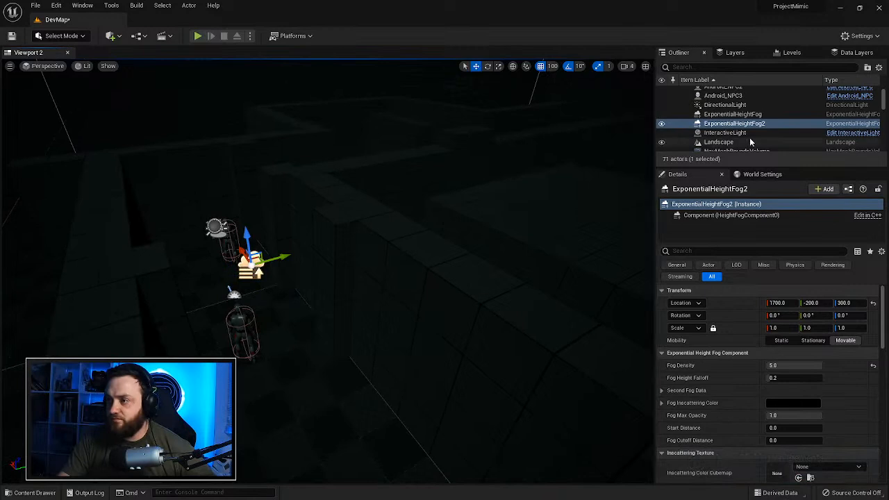
key("Delete")
Step: Check the sky above the corridors and delete the Sky Atmosphere actor from the level
left_click(732, 114)
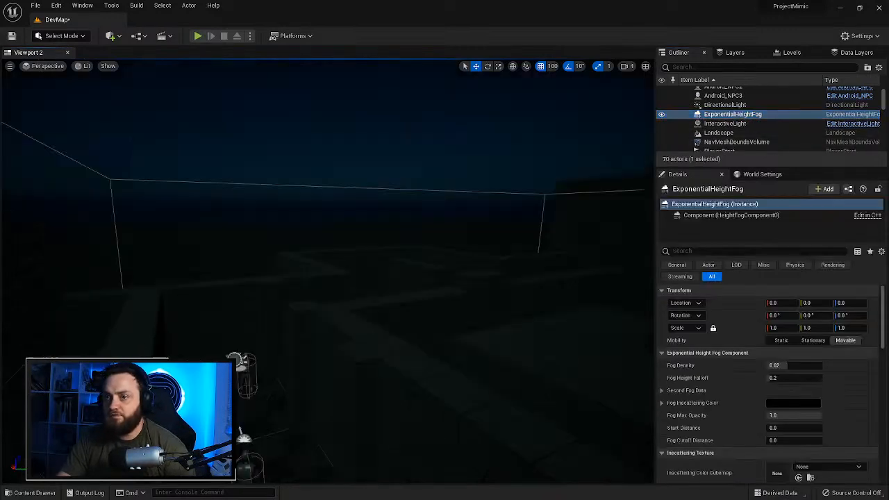
right_click_drag(343, 138, 336, 83)
left_click(343, 137)
scroll(745, 134, "down", 3)
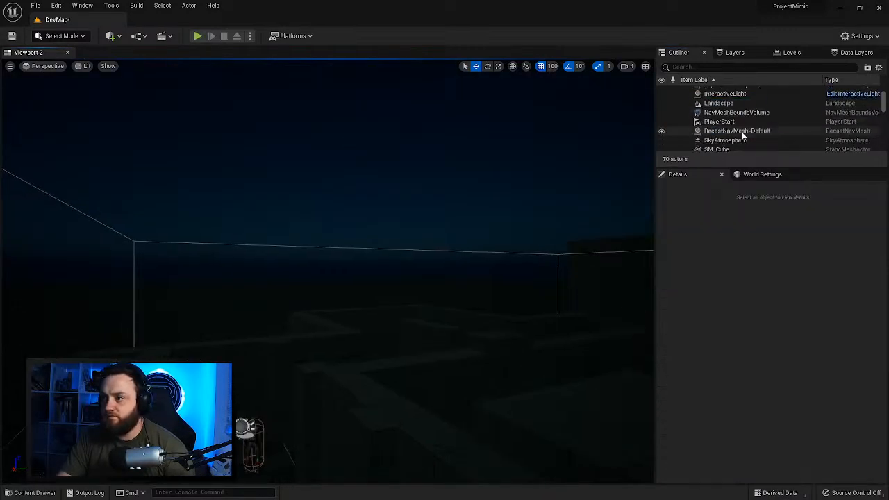
left_click(725, 111)
key("Delete")
Step: Try Fog Density values of 0.05 and 2.0 on the remaining Exponential Height Fog
scroll(742, 103, "up", 2)
left_click(742, 103)
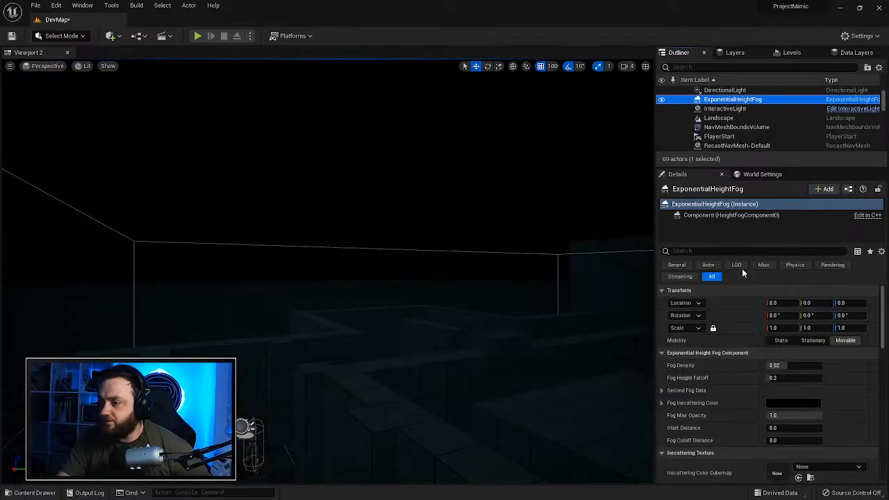
left_click(785, 365)
type("0.05")
key("Return")
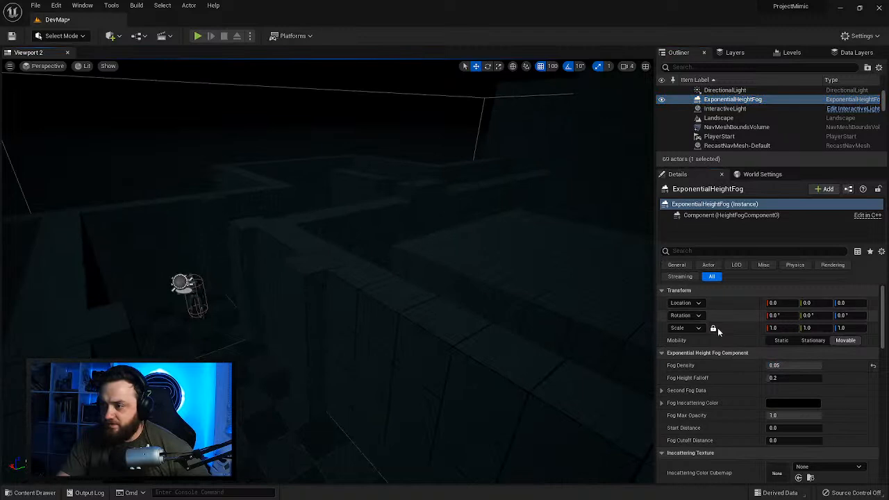
left_click(786, 367)
type("2")
key("Return")
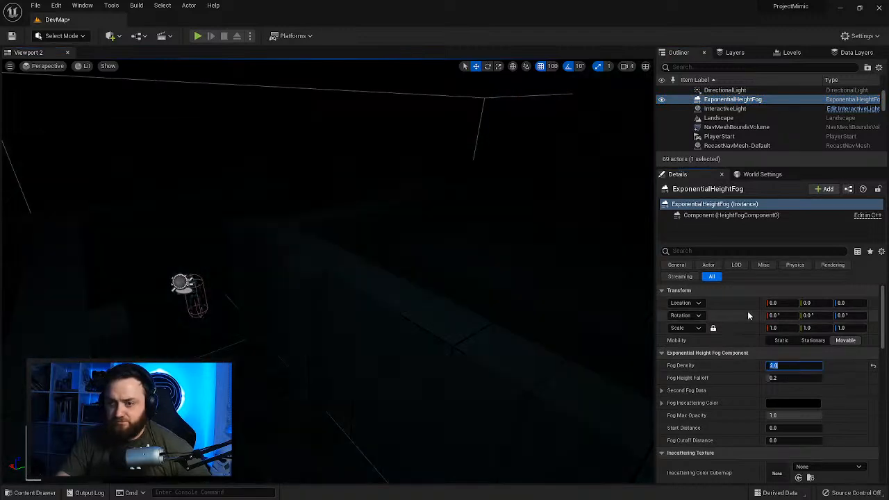
key("w")
right_click_drag(499, 292, 416, 284)
Step: Enable Volumetric Fog on the Exponential Height Fog and check the effect around the androids
scroll(762, 397, "down", 2)
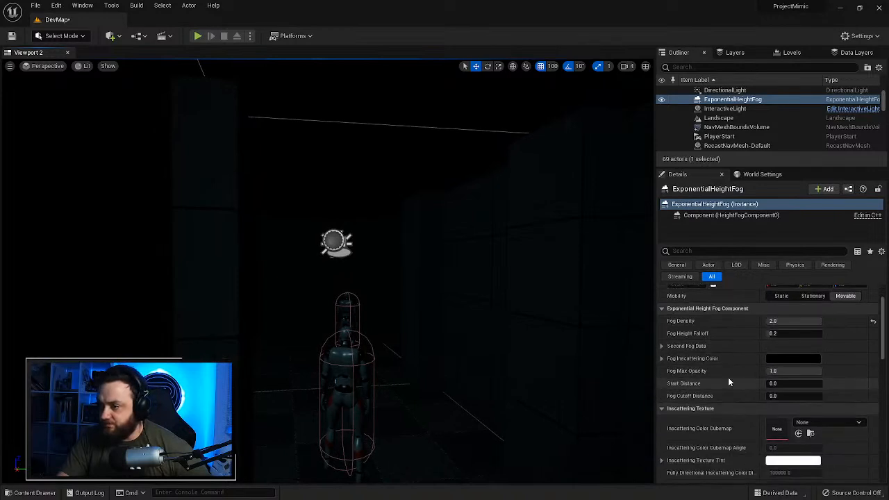
scroll(723, 375, "down", 2)
scroll(714, 373, "down", 5)
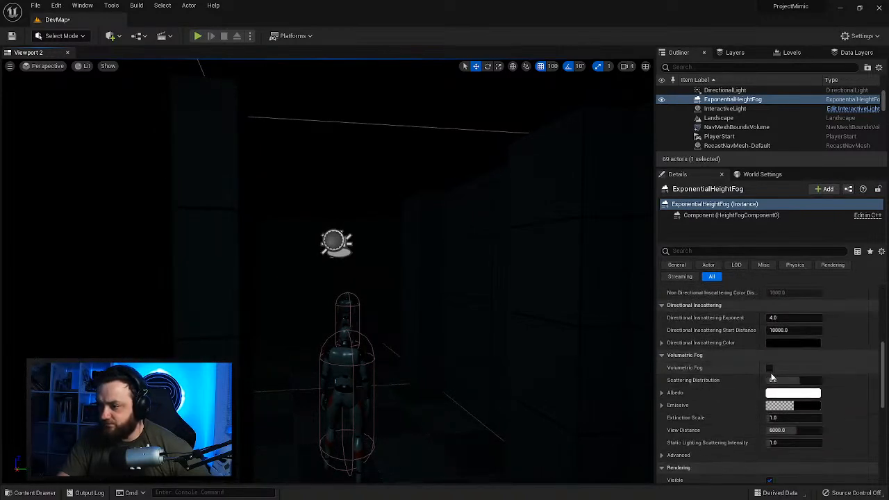
left_click(770, 368)
key("d")
right_click_drag(618, 354, 611, 382)
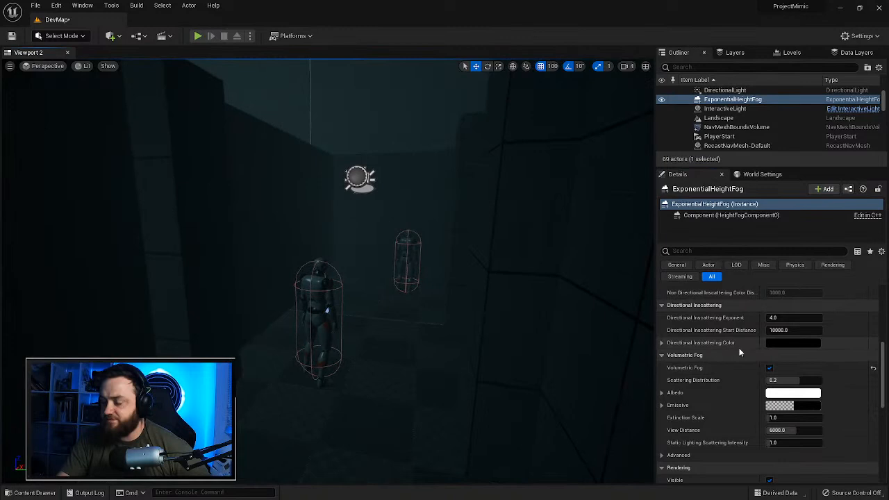
scroll(739, 348, "up", 3)
scroll(742, 344, "up", 1)
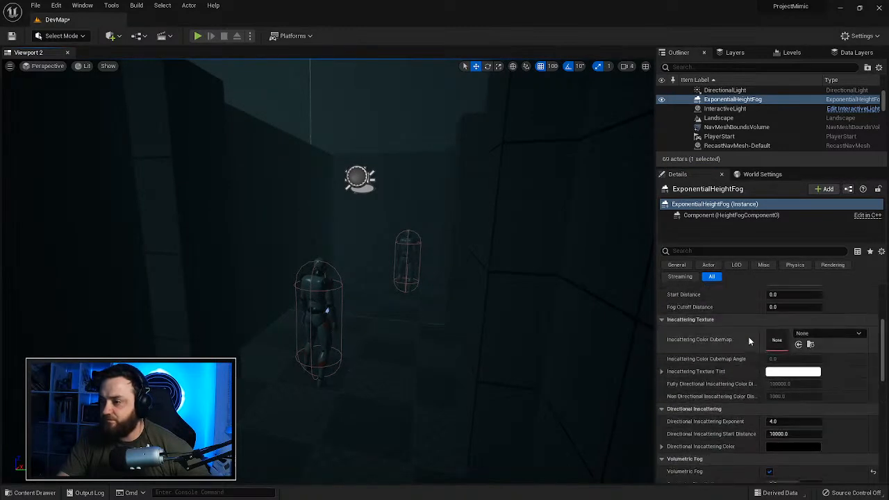
Step: Playtest the level with the flashlight to judge the volumetric fog in the corridors, ending the session and dismissing its log
left_click(200, 36)
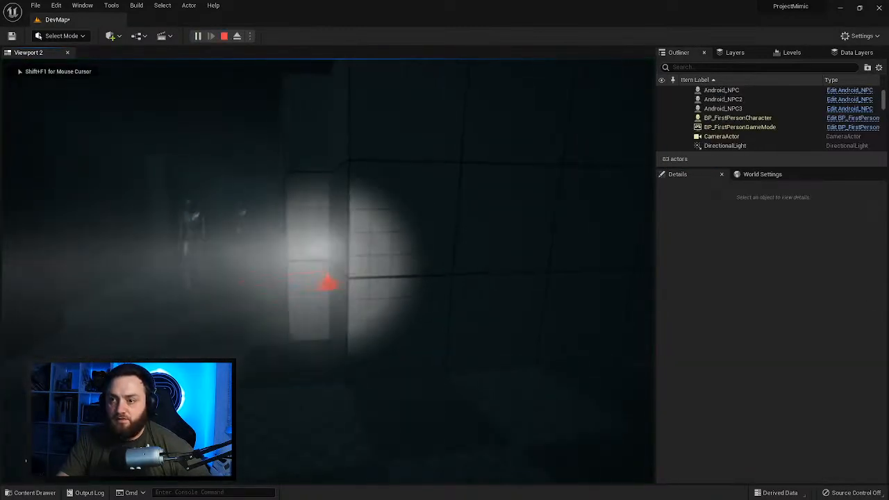
key("w")
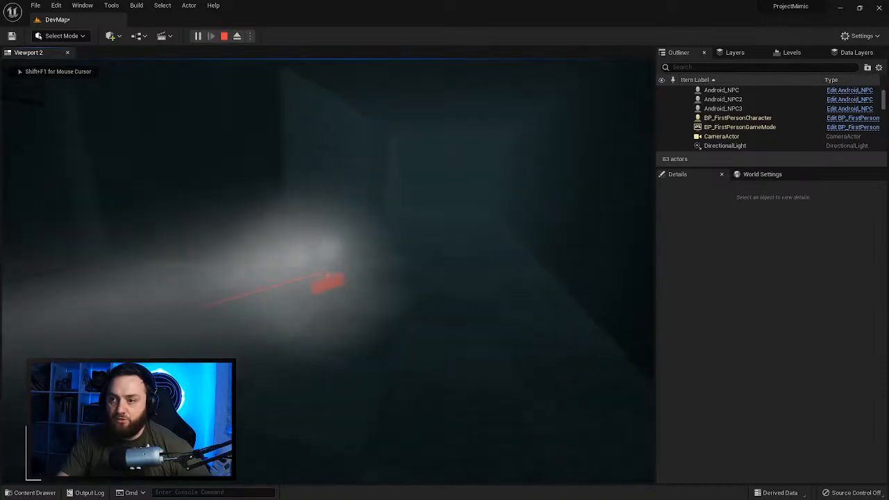
key("w")
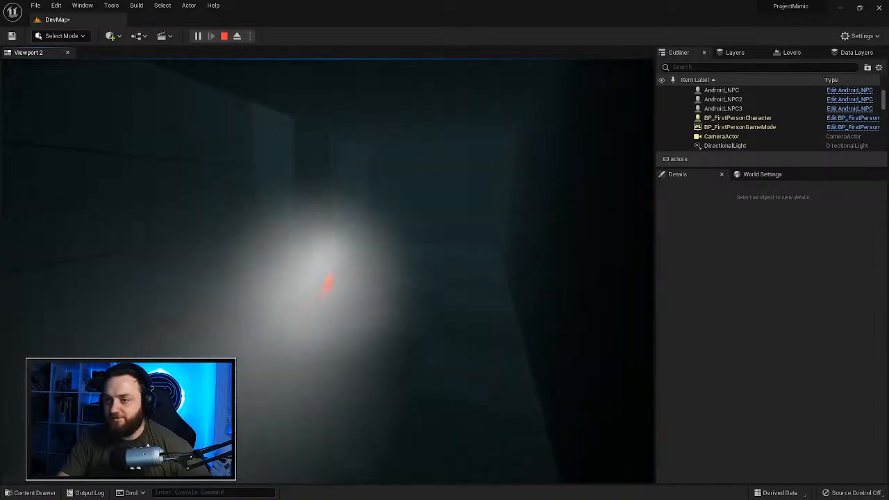
key("Escape")
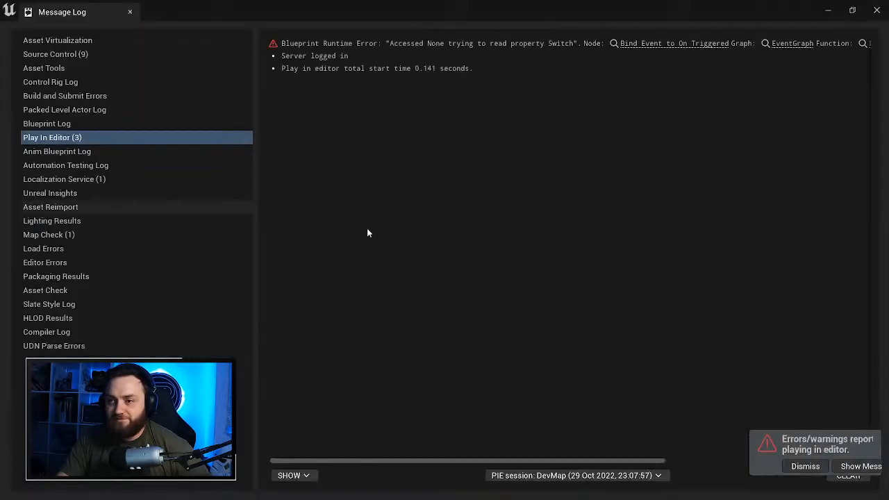
left_click(877, 10)
Step: Set the fog's Fog Density to 0.5 and playtest the corridors and room with the flashlight
scroll(753, 337, "up", 5)
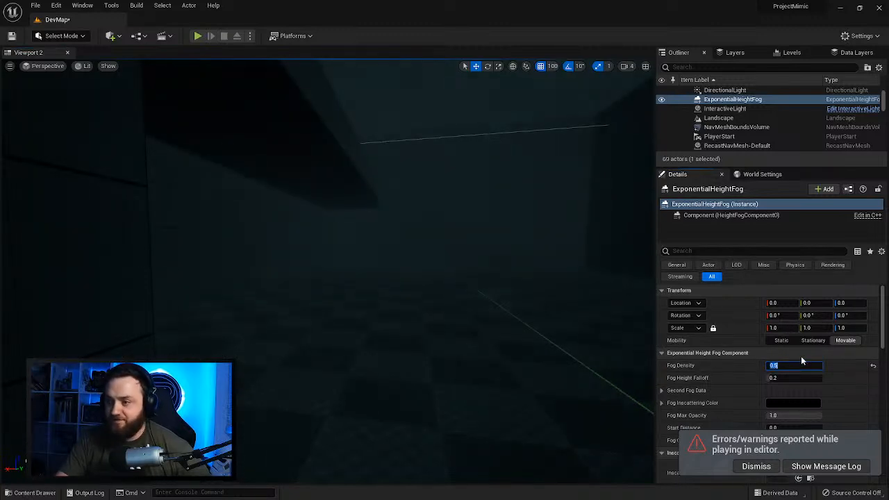
left_click(197, 36)
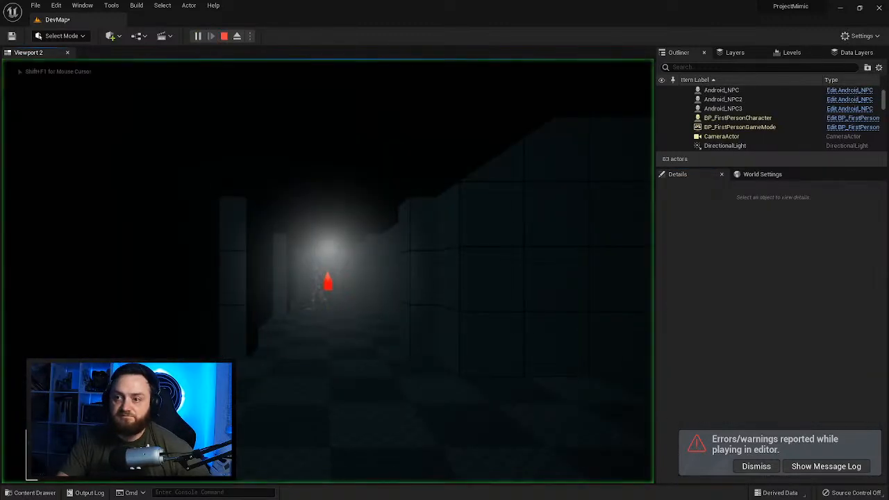
key("w")
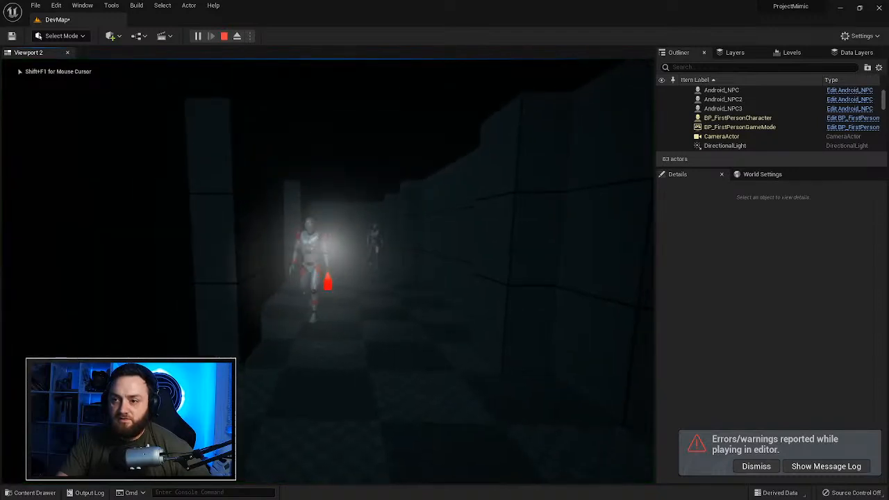
key("w")
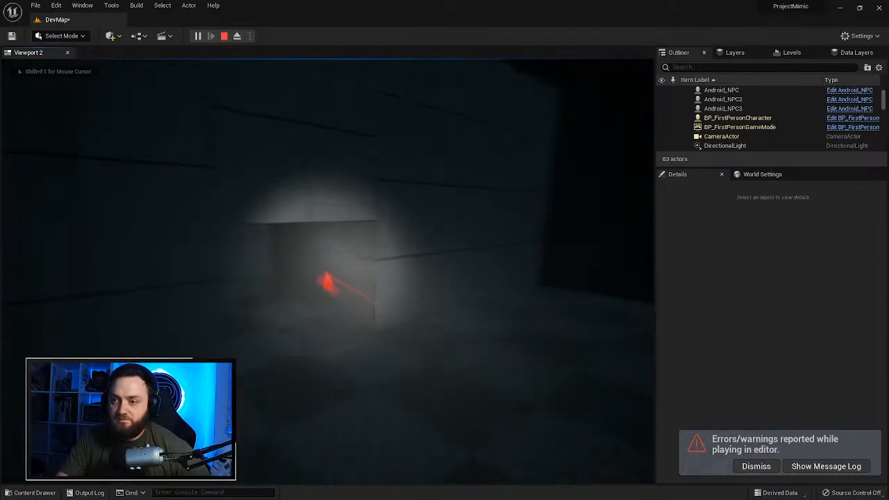
key("w")
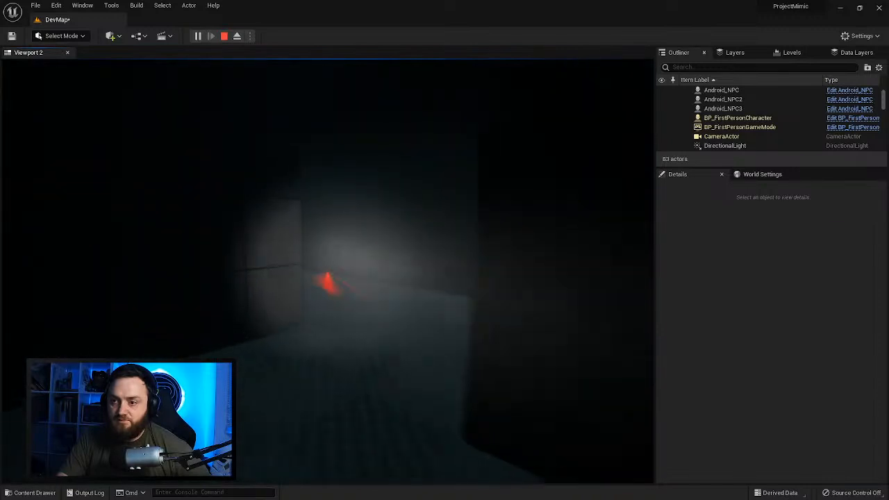
key("w")
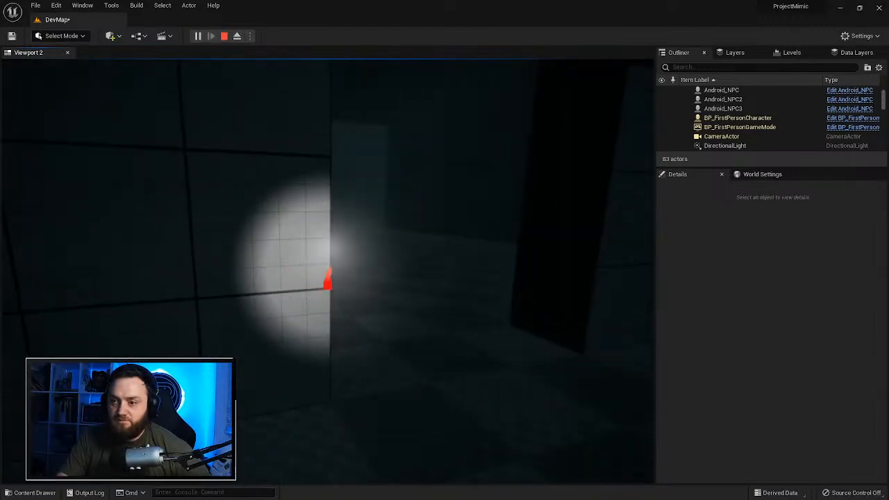
key("w")
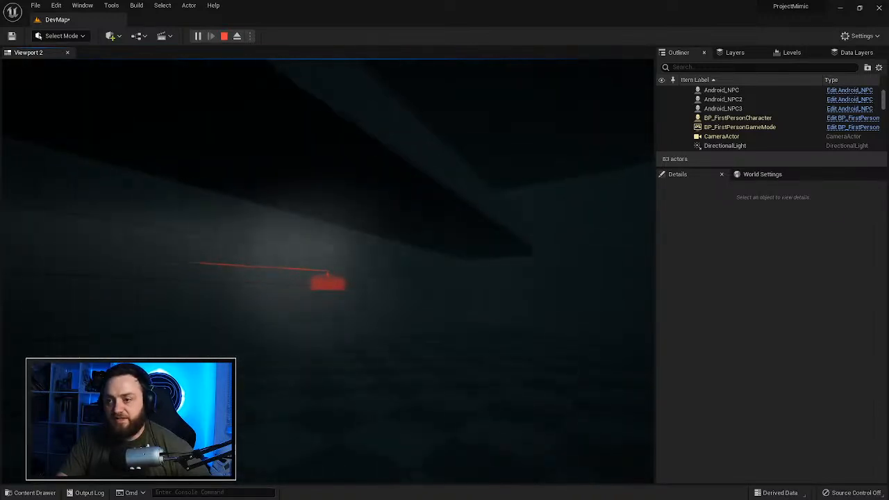
key("w")
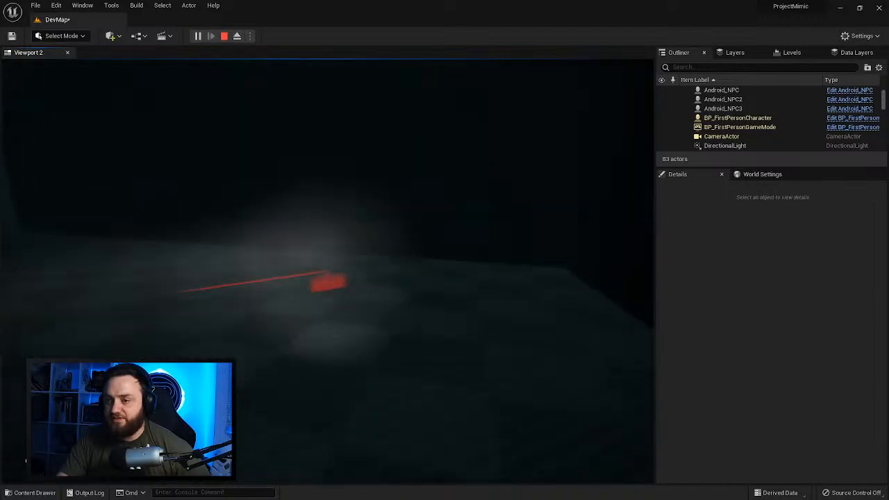
key("w")
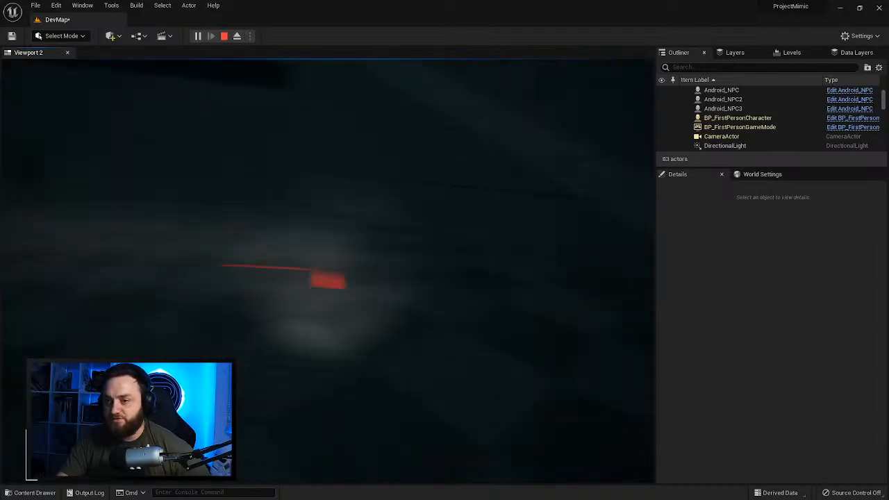
key("w")
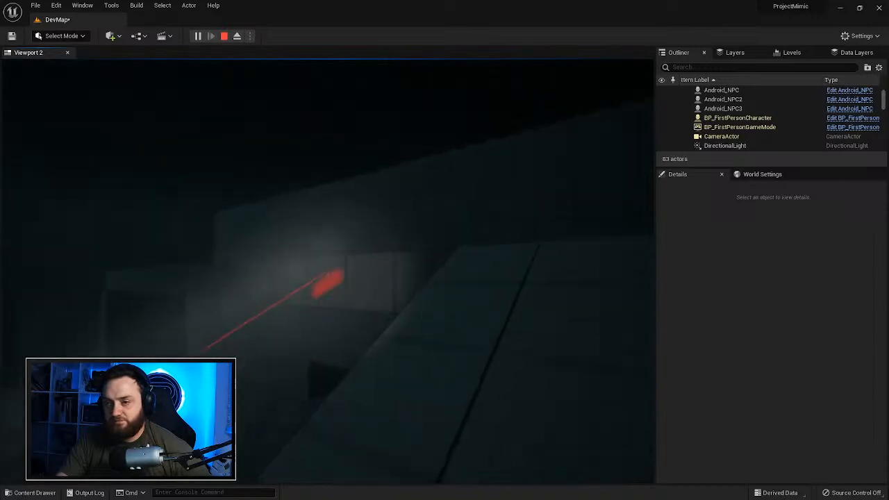
key("Escape")
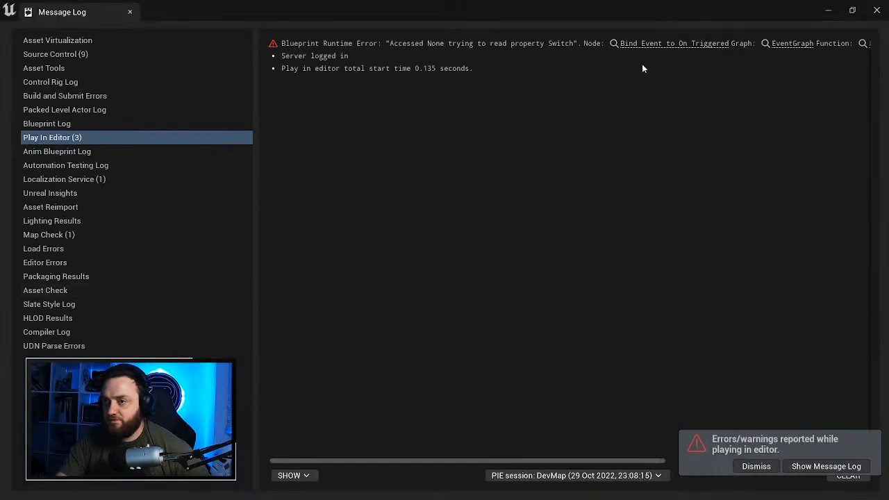
left_click(875, 9)
Step: Open the BP_FirstPersonCharacter blueprint from the FirstPerson Blueprints folder
left_click(29, 492)
double_click(224, 351)
left_click(188, 288)
double_click(251, 333)
double_click(175, 335)
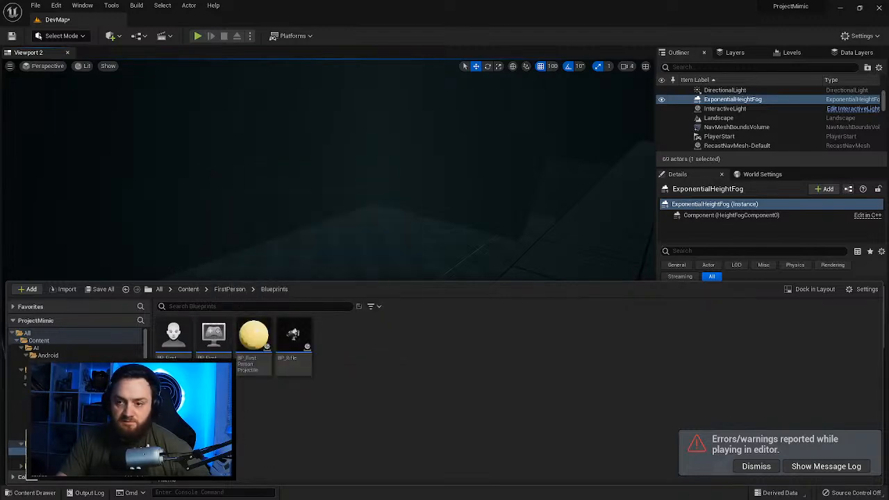
double_click(173, 334)
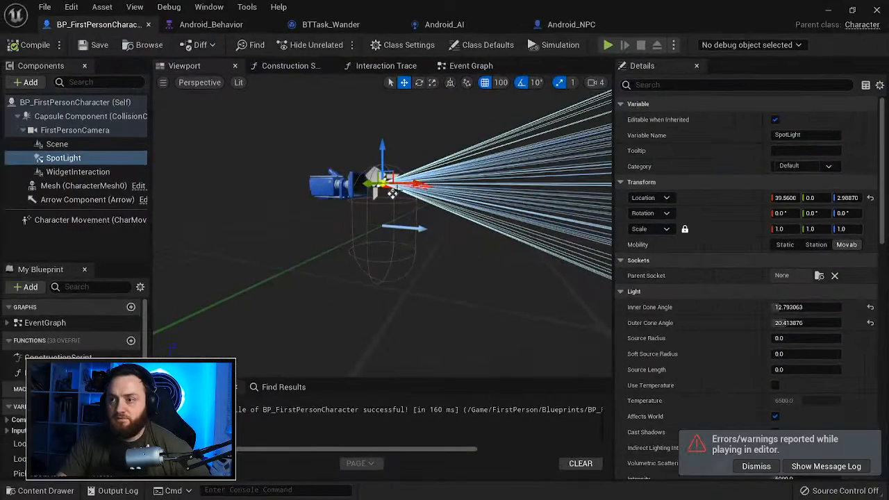
Step: Set the SpotLight's Volumetric Scattering Intensity to 0.25, compile the blueprint and return to the level
type("v")
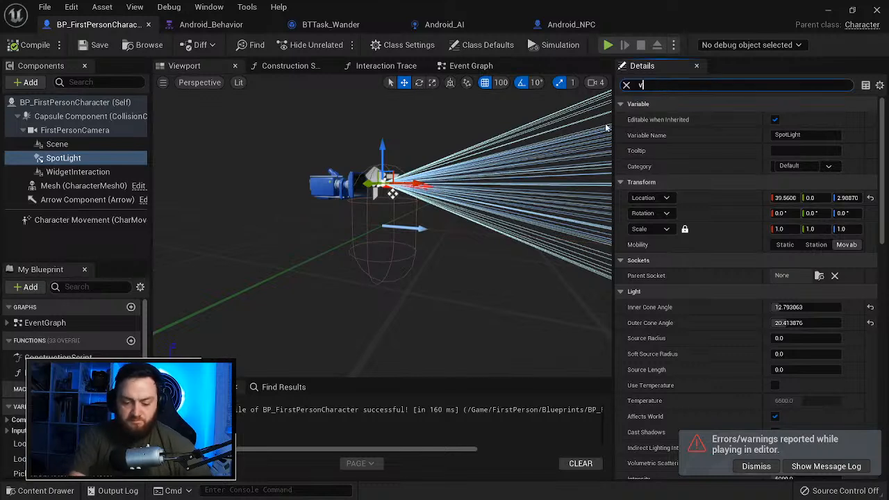
type("ol")
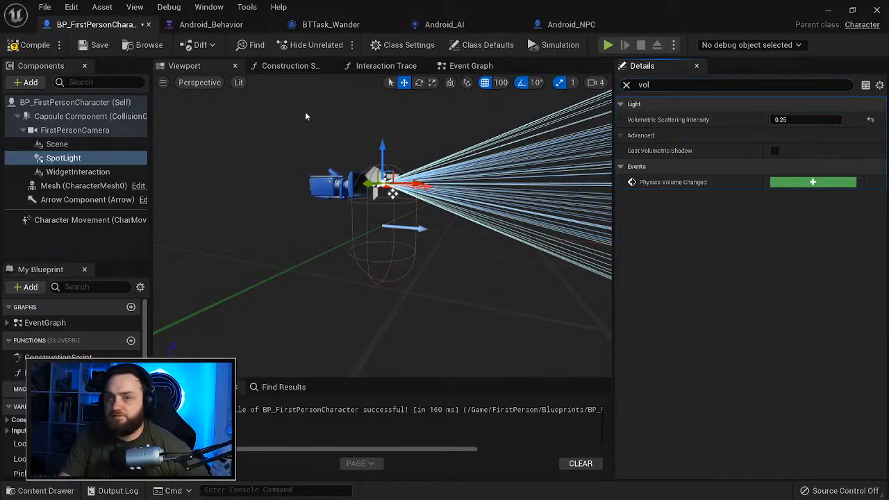
left_click(28, 45)
left_click(828, 8)
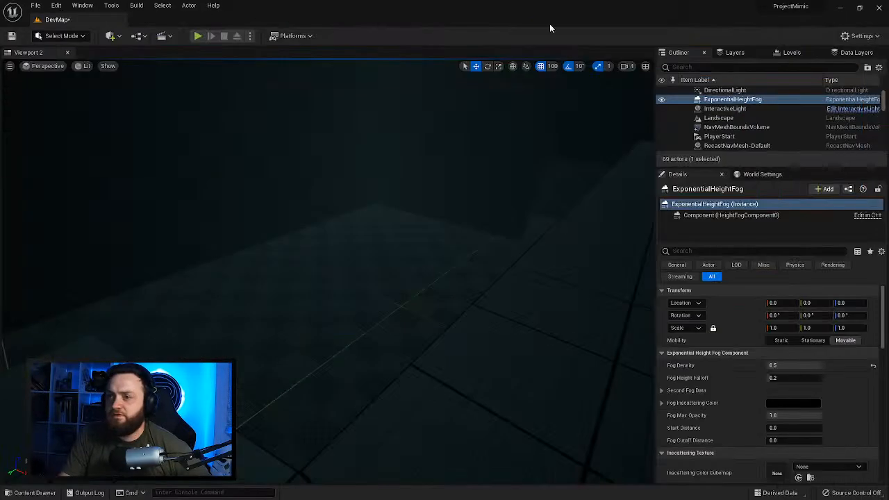
Step: Playtest the level to check the flashlight's softened beam in the fog around the wandering androids
left_click(197, 36)
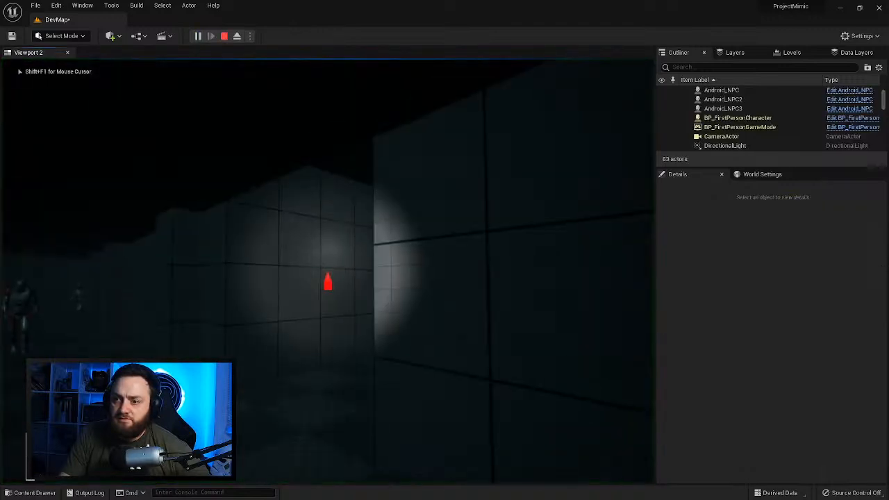
key("w")
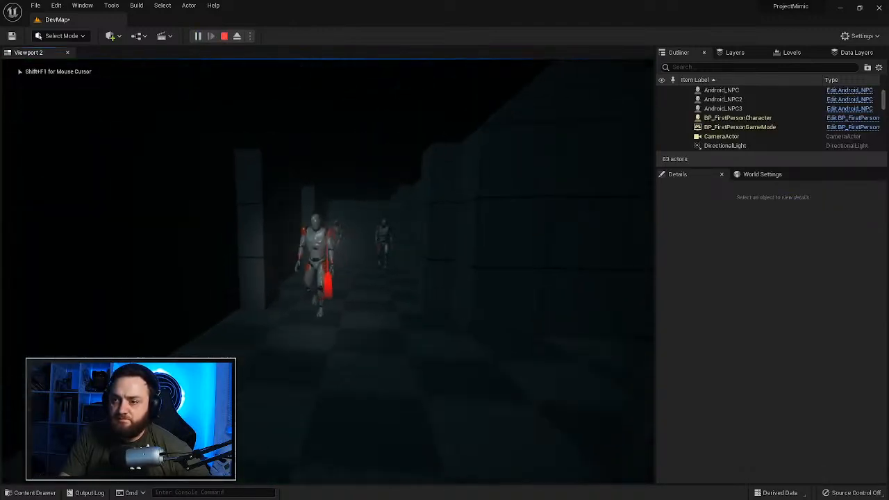
key("w")
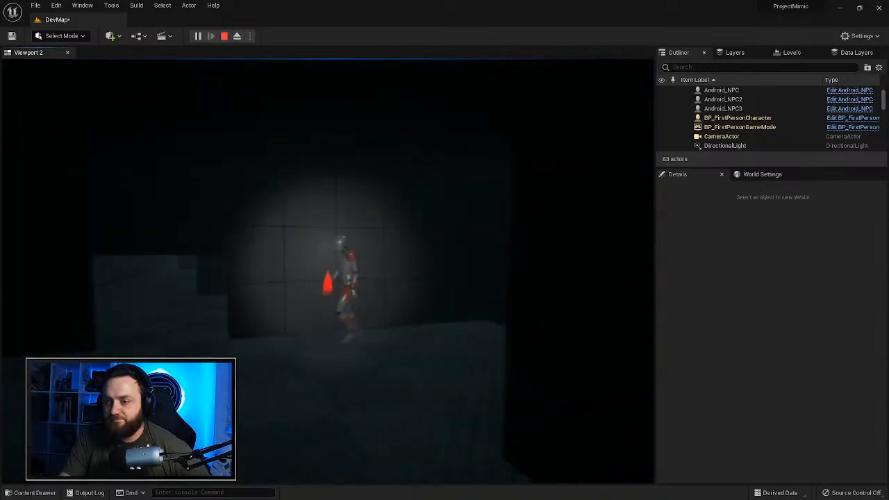
key("Escape")
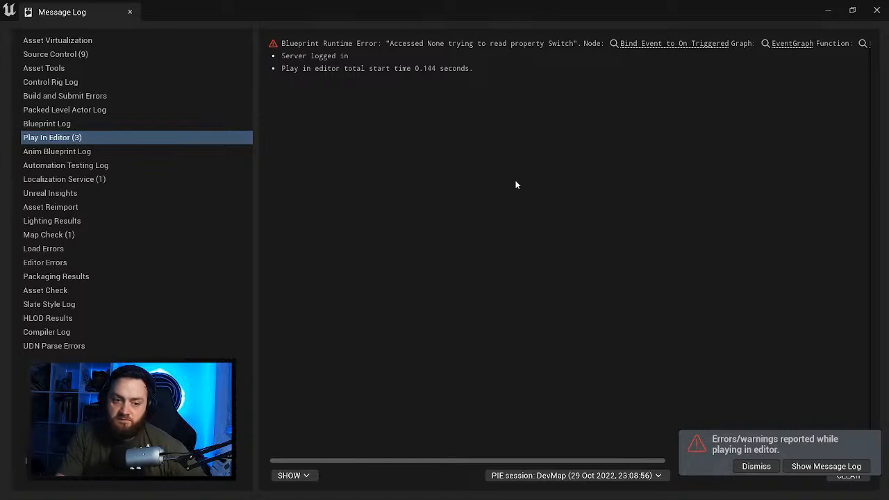
Step: Close the message log and compare the corridors with the ExponentialHeightFog shown and hidden
left_click(877, 11)
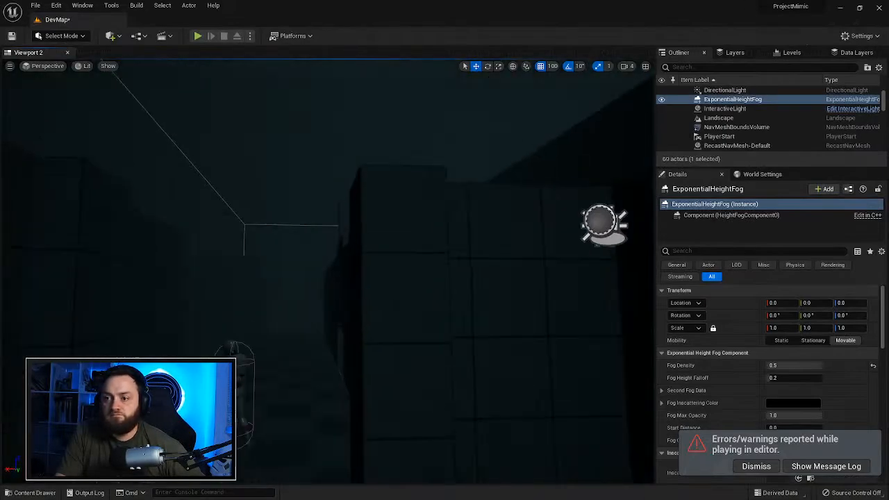
right_click_drag(328, 271, 243, 285)
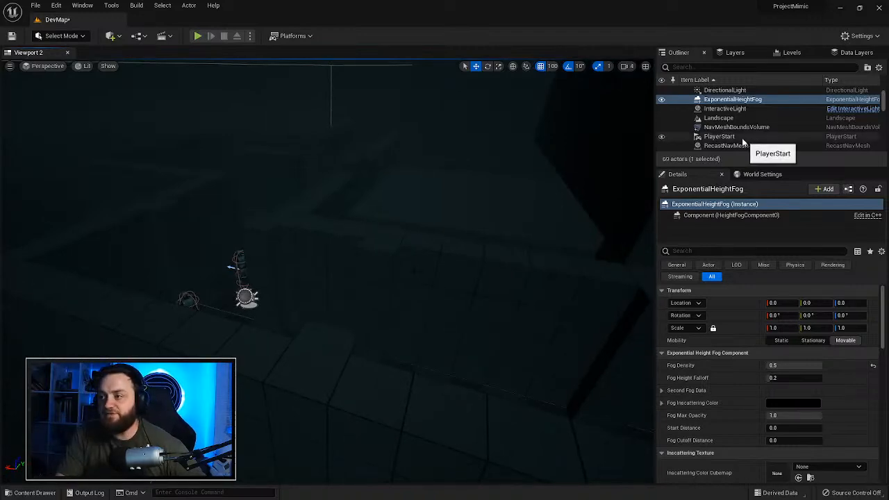
left_click(718, 90)
scroll(716, 96, "up", 2)
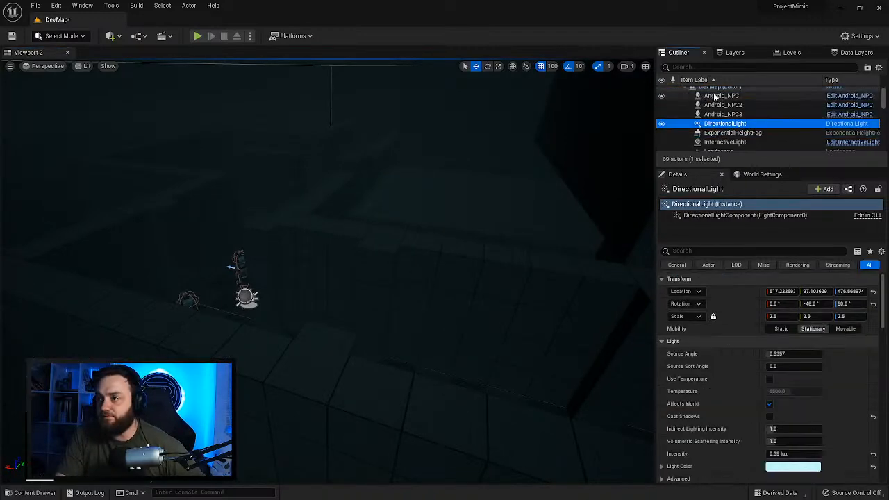
left_click(720, 133)
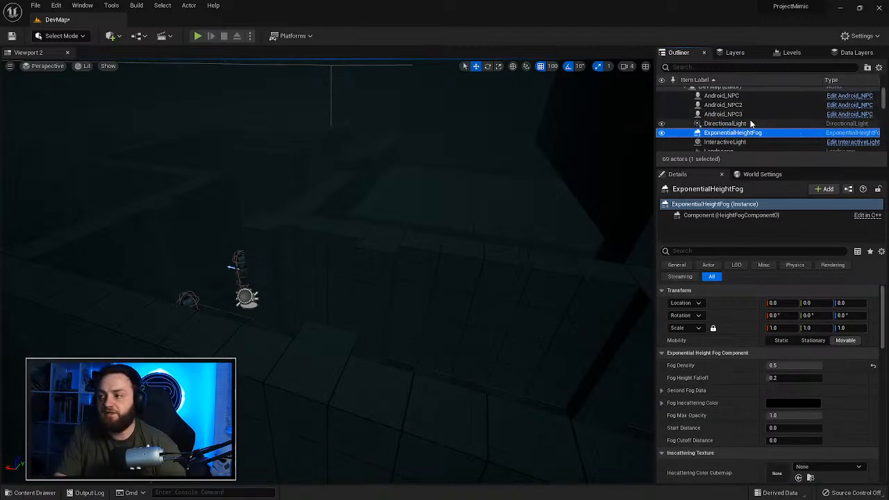
left_click(663, 133)
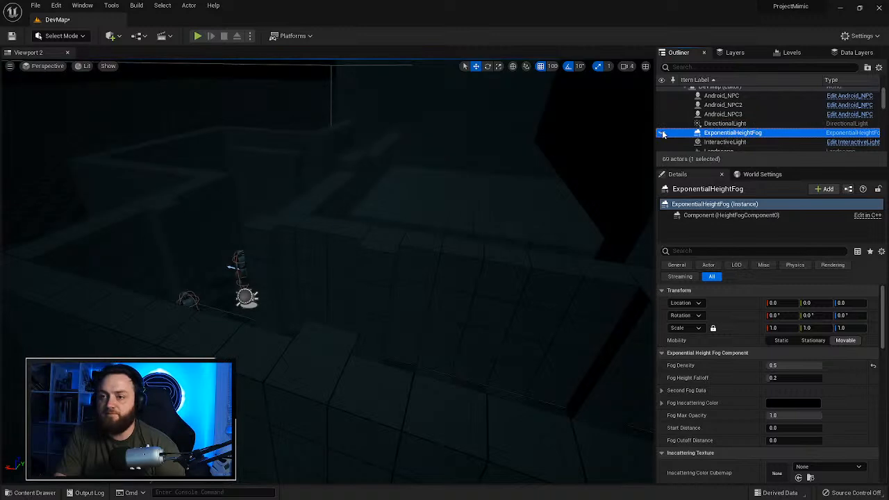
left_click(662, 133)
left_click(662, 133)
left_click(663, 133)
left_click(662, 133)
left_click(662, 133)
left_click(662, 133)
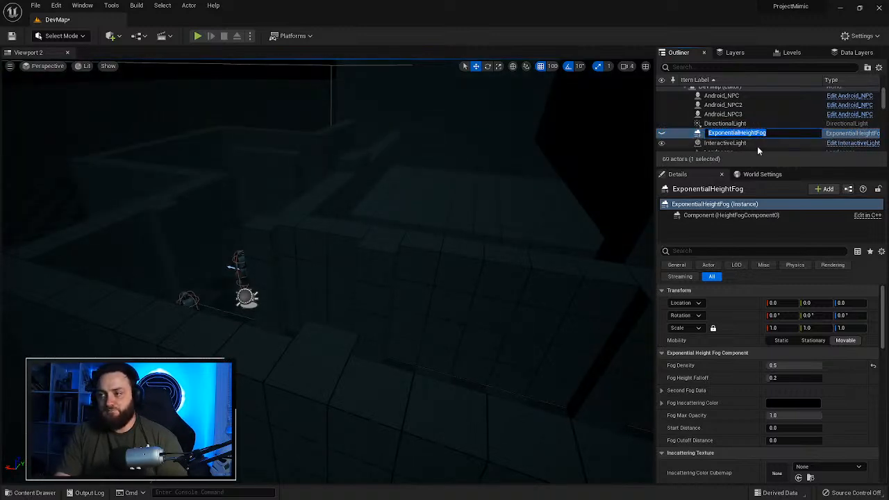
Step: Delete the ExponentialHeightFog actor from the level
left_click(747, 115)
left_click(752, 133)
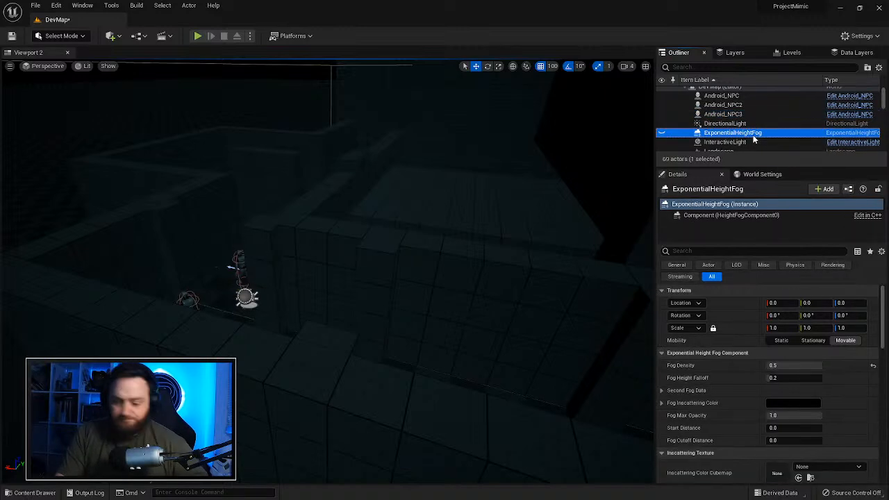
key("Delete")
Step: Delete the InteractiveLight actor hanging above the androids in the corridor
right_click_drag(328, 271, 291, 270)
key("w")
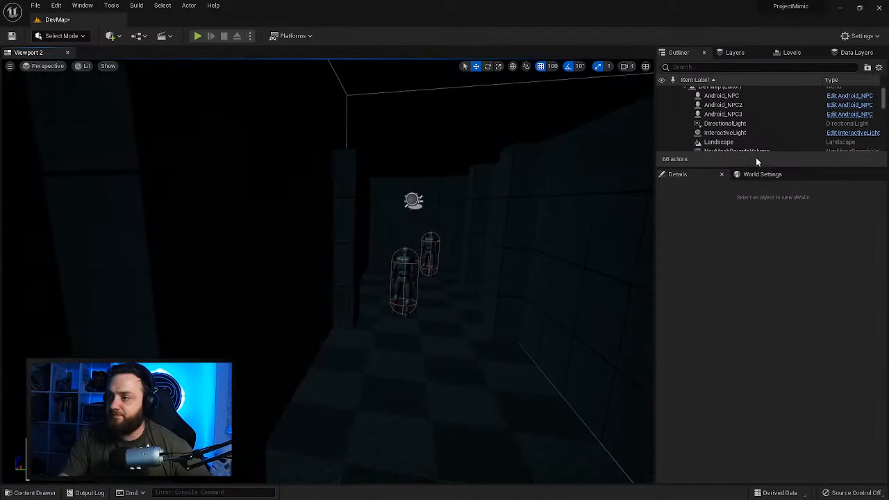
scroll(731, 136, "up", 1)
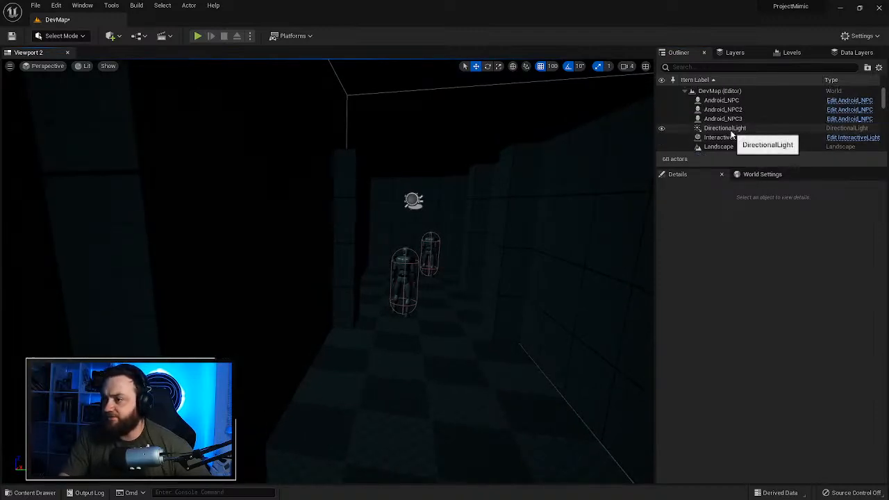
left_click(725, 128)
left_click(726, 137)
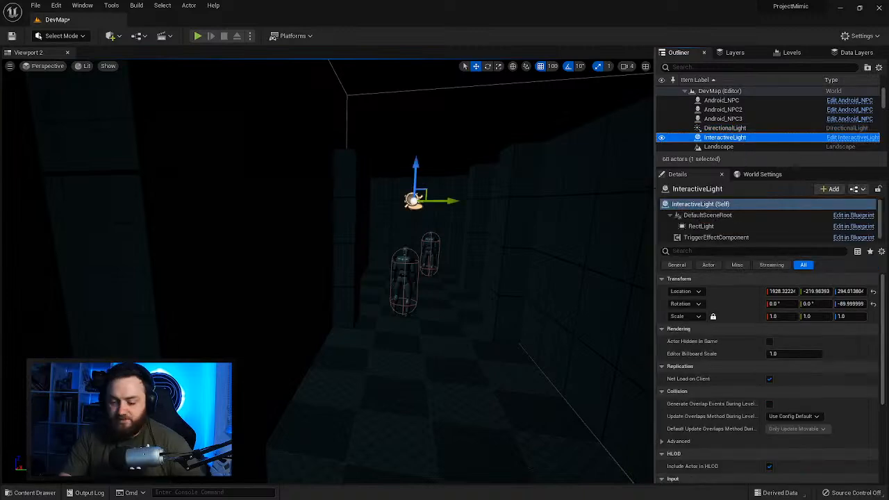
key("Delete")
Step: Set the DirectionalLight's Intensity to 0.1 lux
left_click(725, 128)
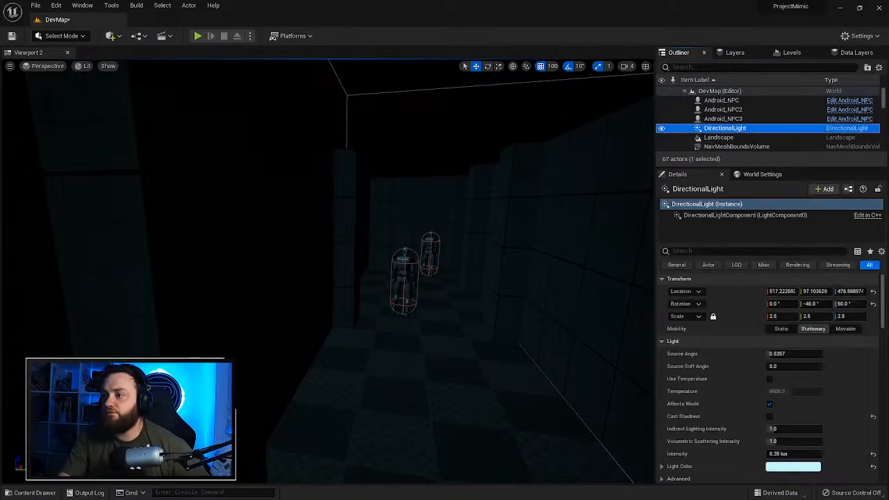
key("f")
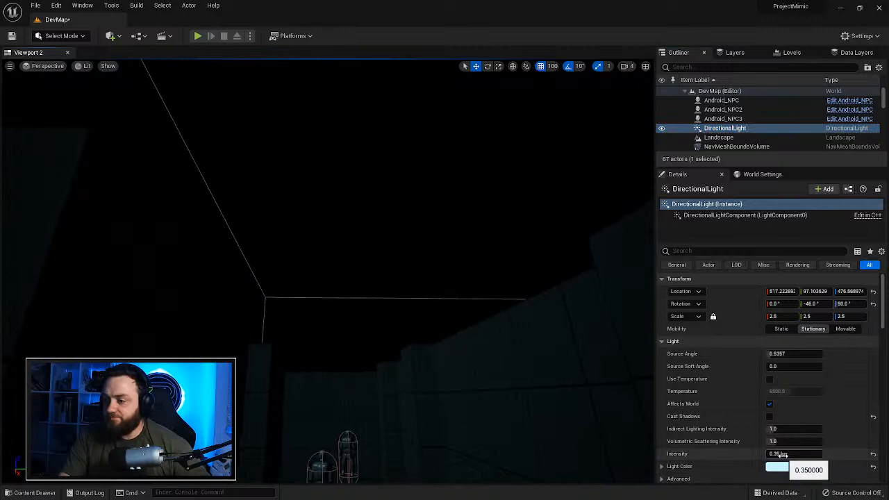
left_click(782, 453)
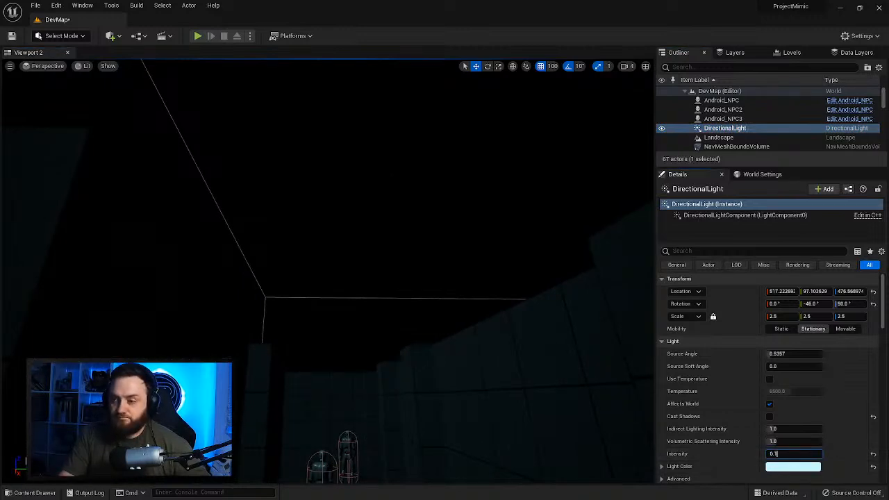
key("Return")
Step: Add a Rect Light in the corridor beside the android, raise it to a height of 350 and rotate it -90° to face down
mouse_move(430, 278)
right_mouse_down()
mouse_move(403, 285)
mouse_move(421, 286)
right_mouse_up()
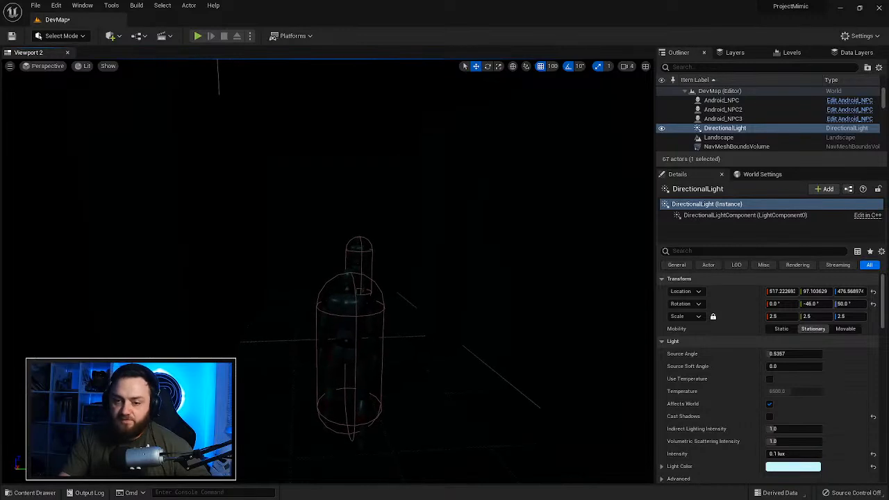
left_click(113, 38)
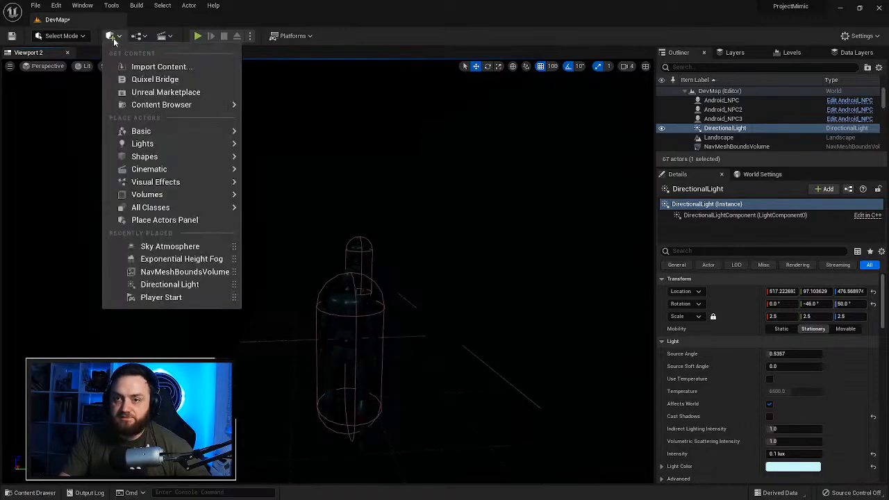
mouse_move(169, 144)
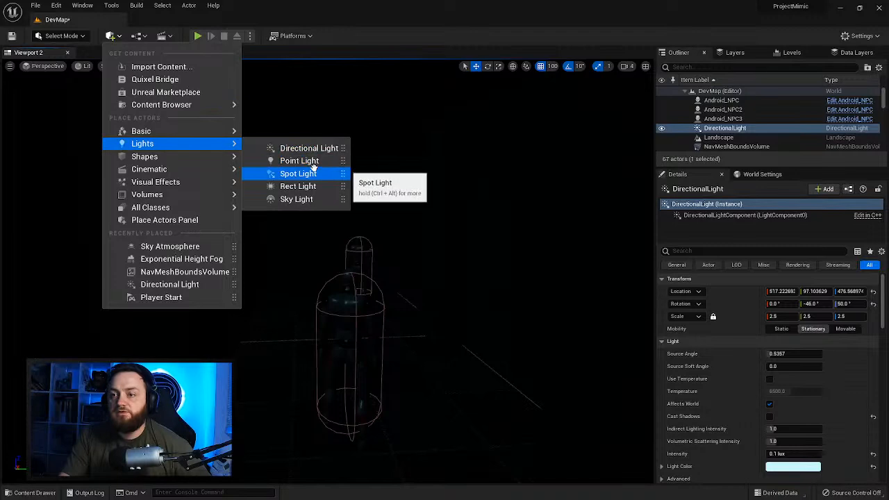
left_click(304, 186)
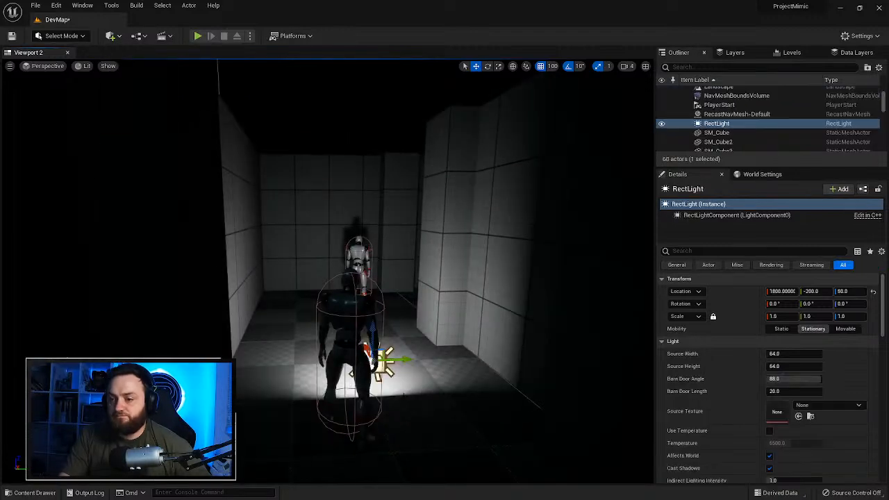
left_click_drag(373, 344, 389, 179)
key("e")
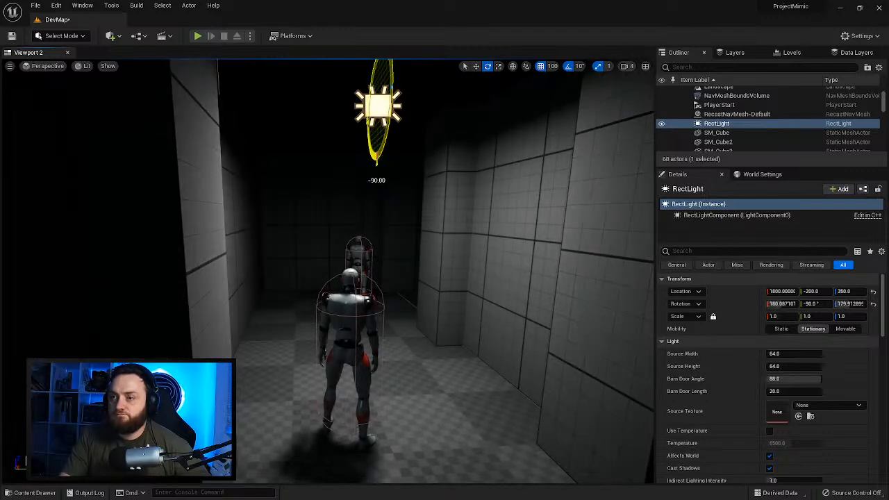
Step: Adjust the RectLight's Source Width to about 96 and its Source Height to about 614
key("f")
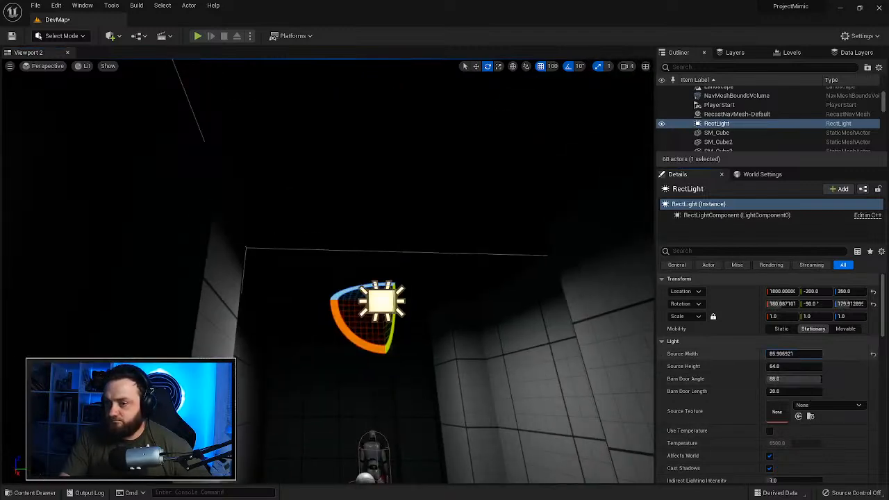
right_click_drag(542, 305, 564, 349)
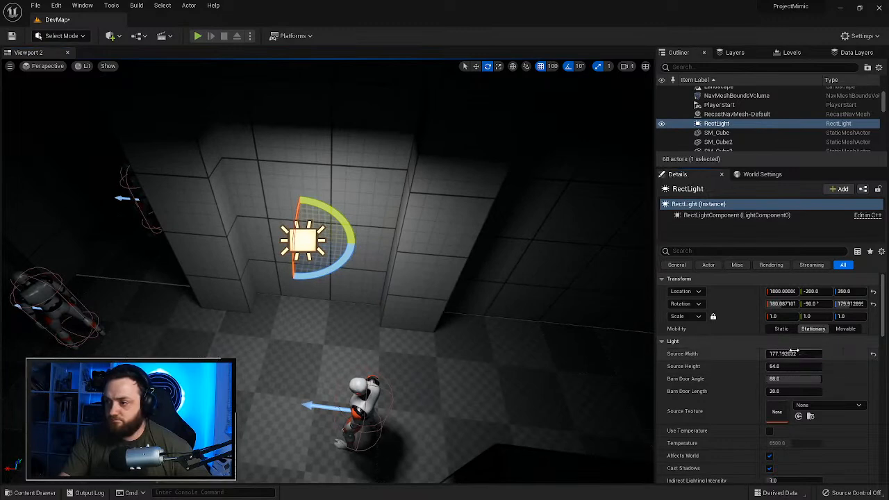
left_click_drag(794, 353, 767, 353)
right_click_drag(375, 306, 344, 313)
key("g")
key("g")
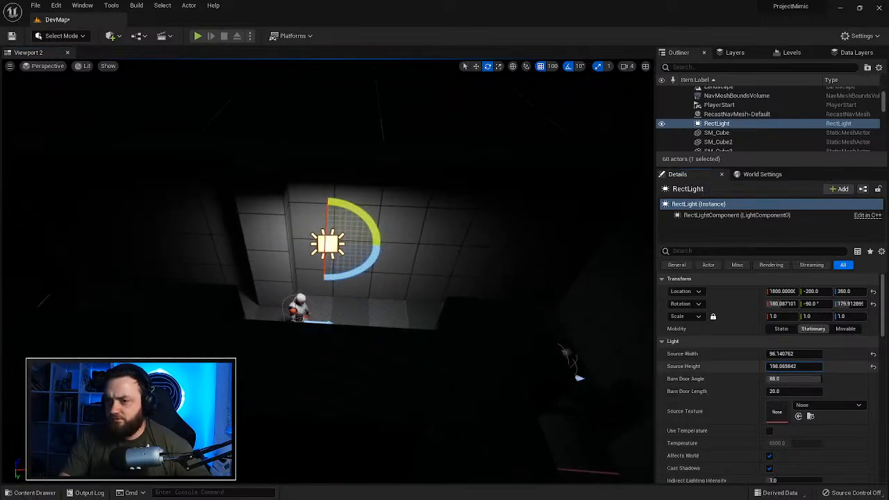
left_click_drag(791, 366, 819, 366)
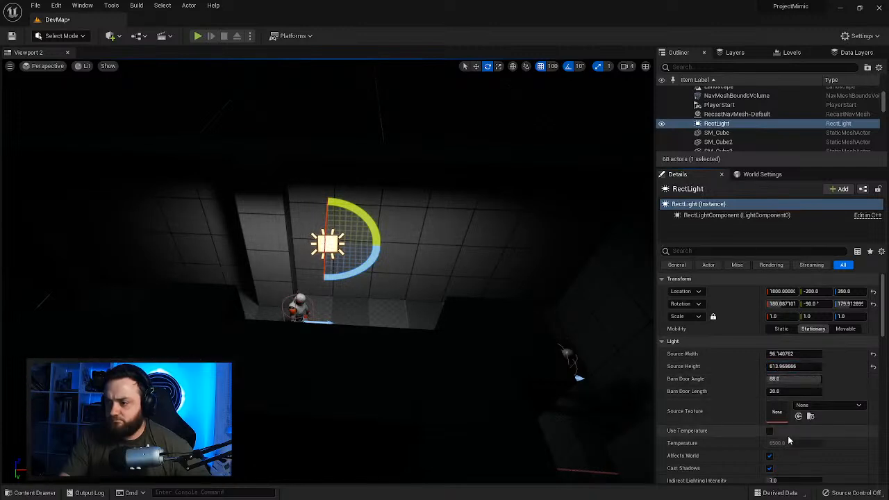
Step: Give the RectLight a reddish-orange Light Color (R 1.0, G 0.23778, B 0.142069) and an Intensity of 1 cd
scroll(774, 438, "down", 2)
right_click_drag(513, 278, 367, 286)
left_click_drag(801, 446, 767, 445)
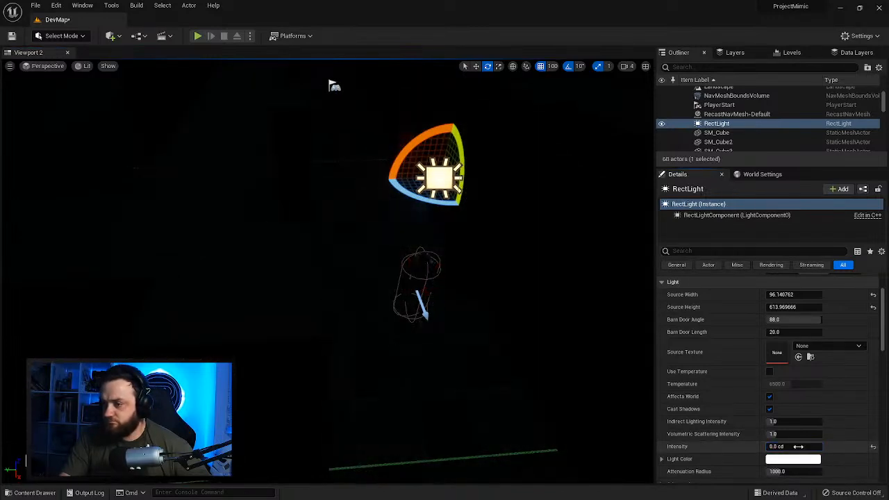
left_click(783, 447)
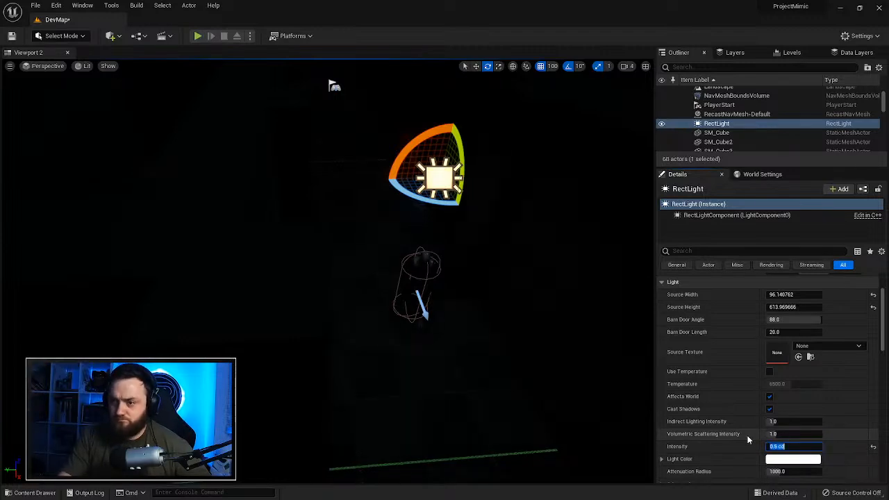
left_click(790, 459)
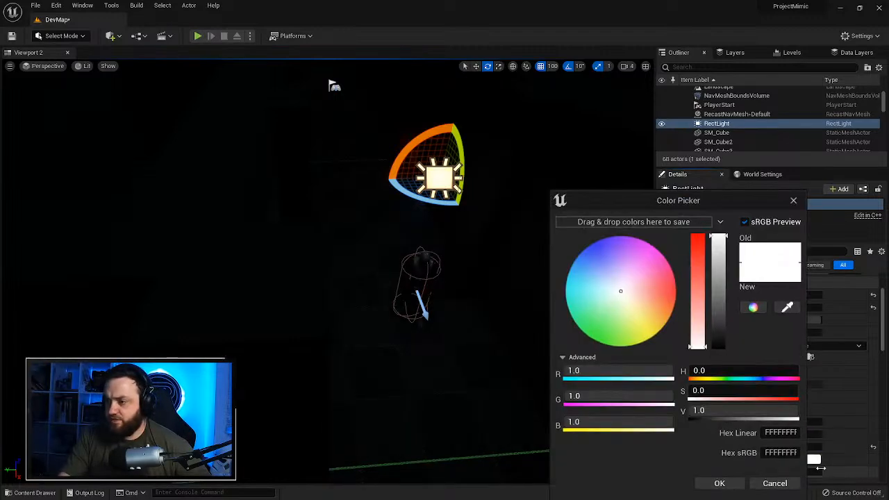
left_click_drag(632, 300, 668, 296)
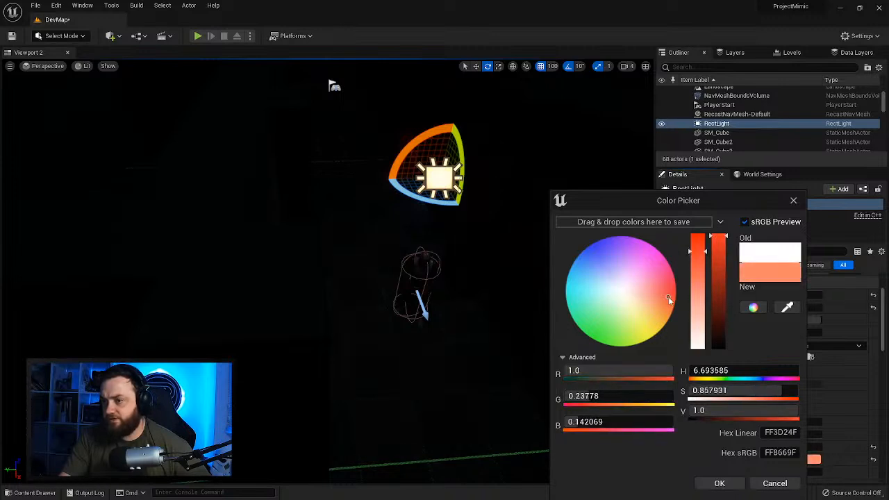
left_click(719, 484)
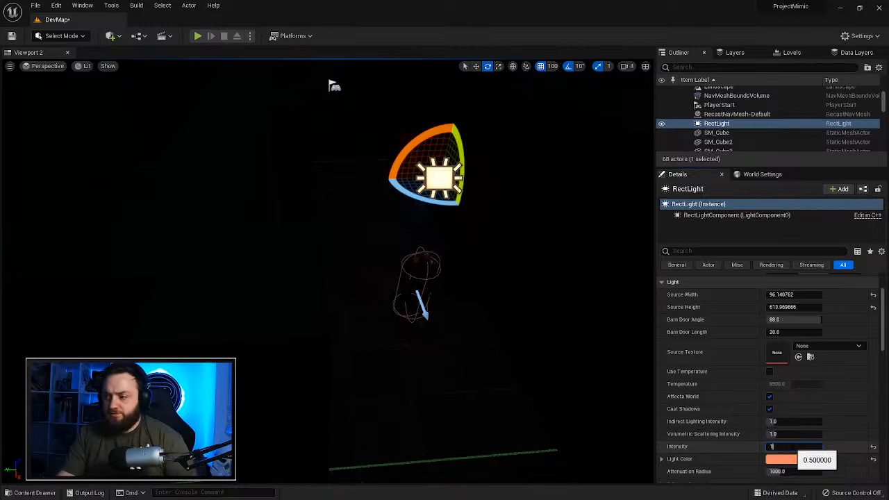
right_click_drag(500, 285, 312, 278)
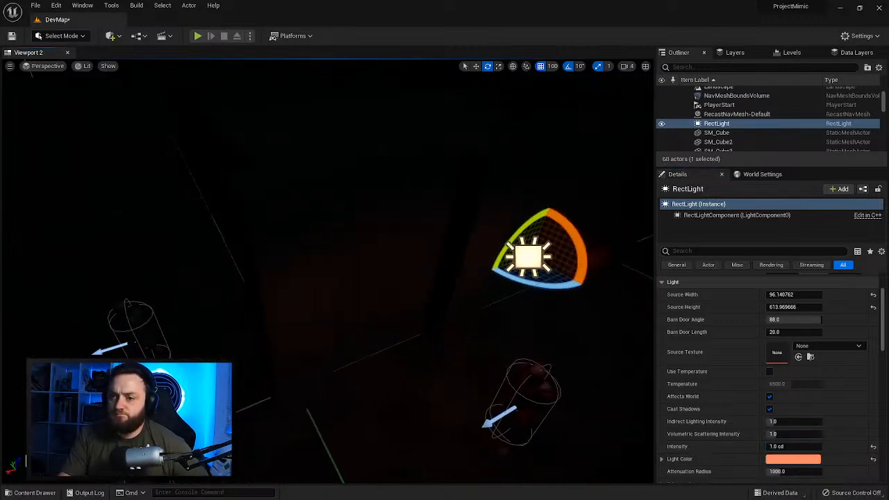
Step: Playtest the level to check the dim red corridor lighting around the androids
left_click(199, 36)
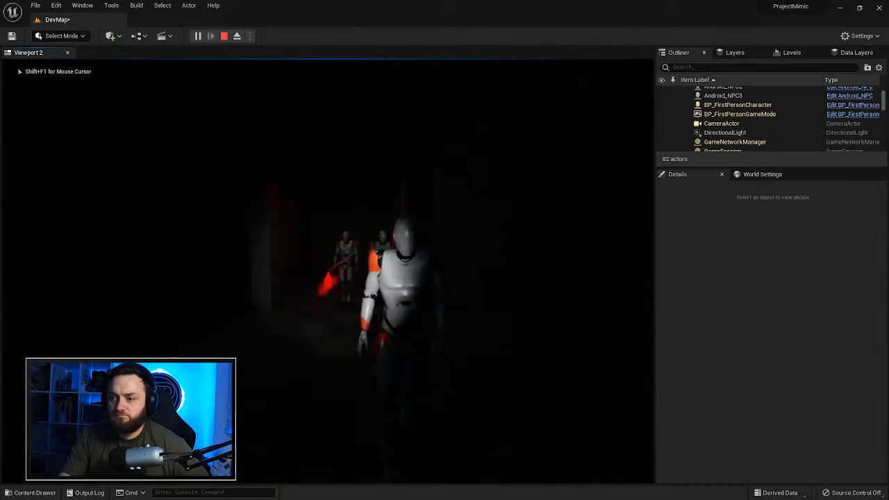
key("w")
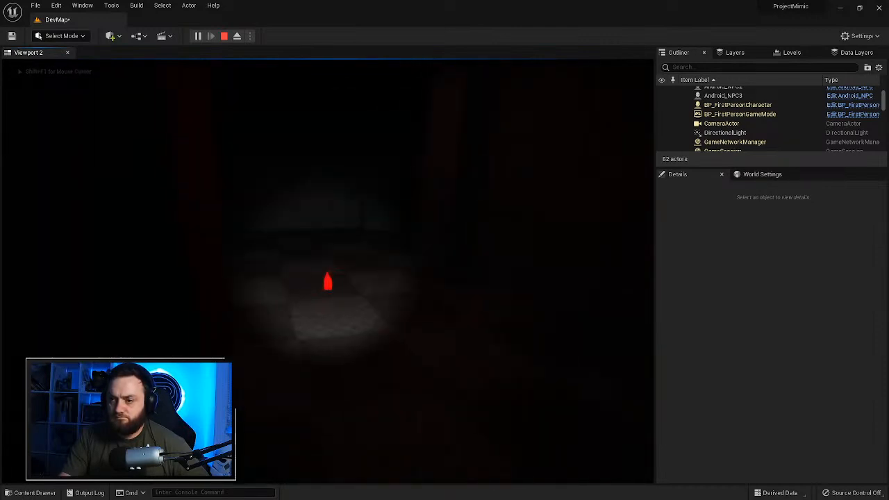
key("Escape")
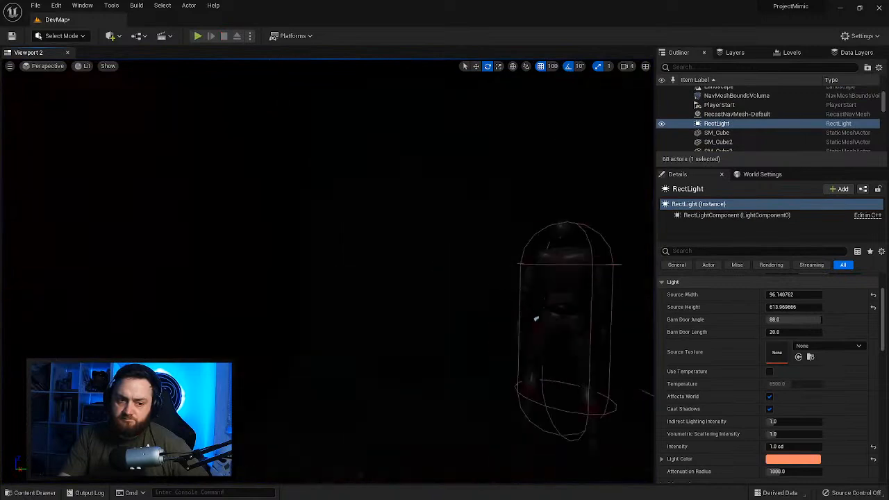
Step: Duplicate the RectLight and move the copy farther along the corridor, past the player start
key("w")
right_click_drag(329, 271, 361, 243)
key("w")
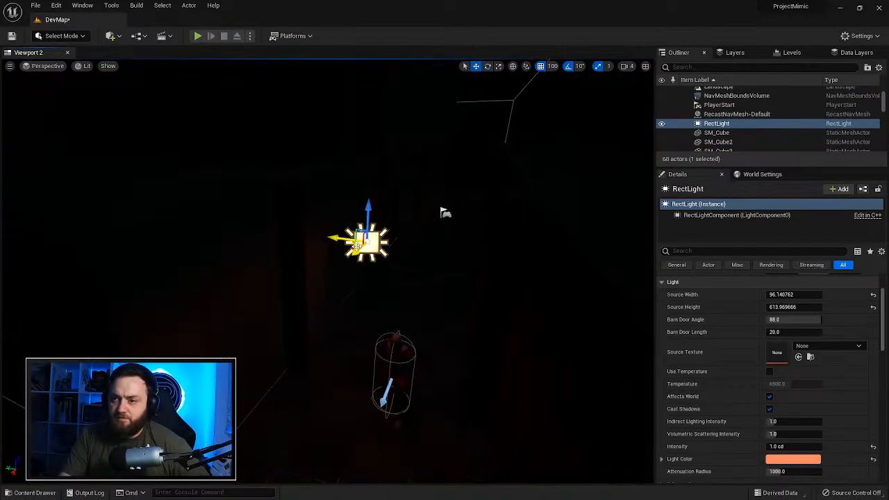
key("ctrl+d")
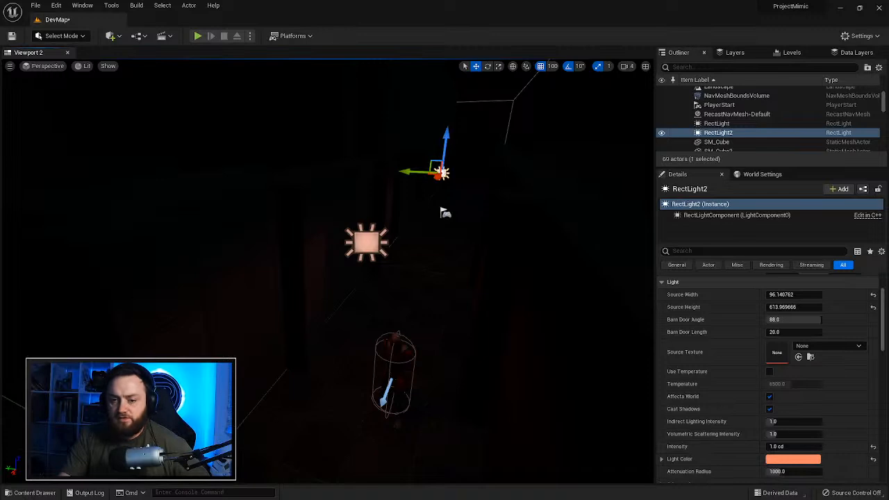
Step: Add a Point Light to the android corridor and raise it above the floor beside the wall
left_click(112, 35)
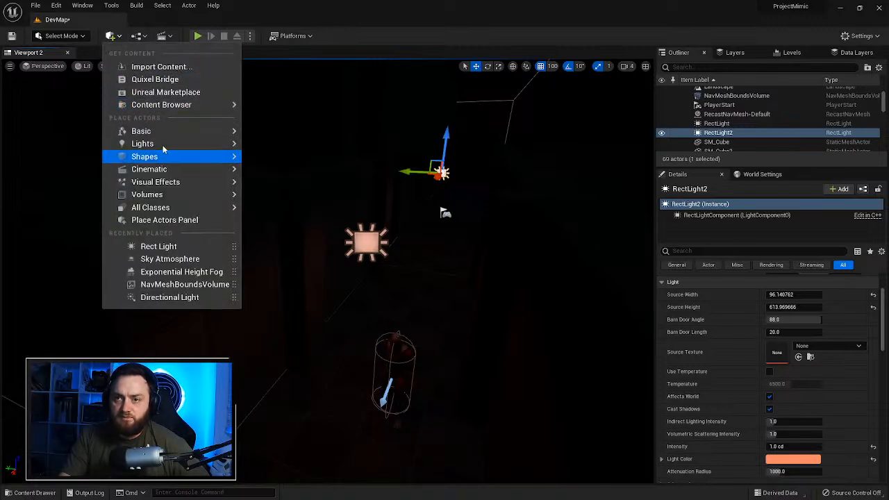
mouse_move(161, 144)
left_click(323, 161)
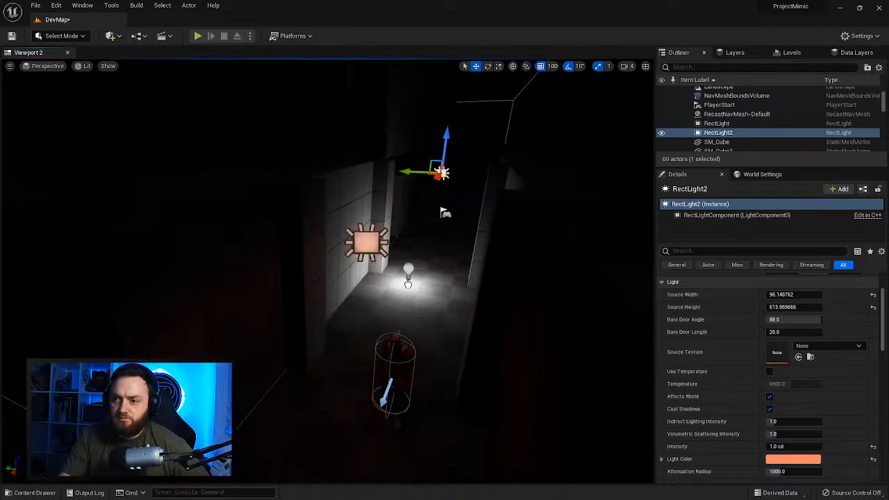
left_click_drag(413, 260, 421, 176)
left_click_drag(399, 227, 362, 217)
Step: Give the point light a pale blue Light Color and an Intensity of 1 cd, and reposition it along the corridor
left_click_drag(764, 432, 777, 430)
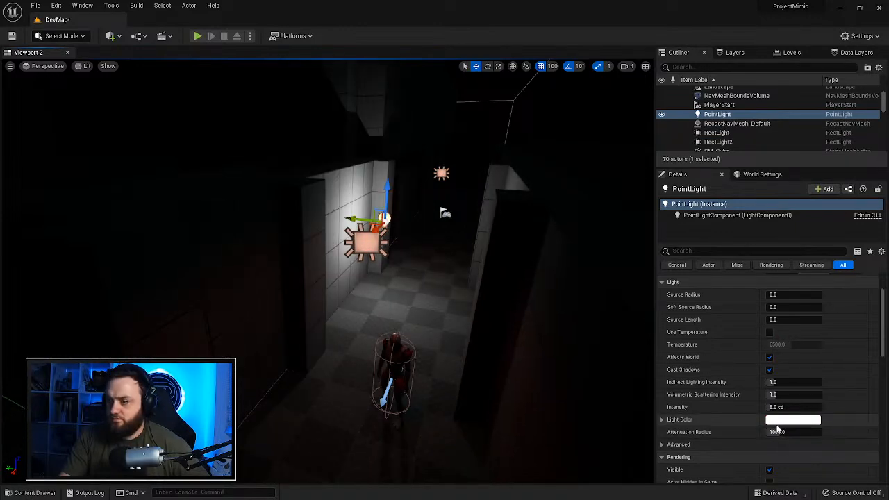
left_click(783, 420)
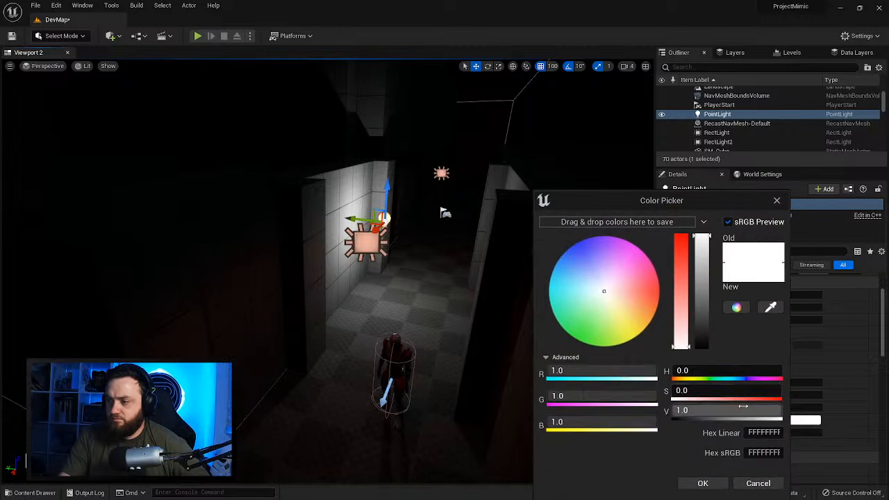
left_click_drag(608, 310, 576, 273)
left_click(703, 484)
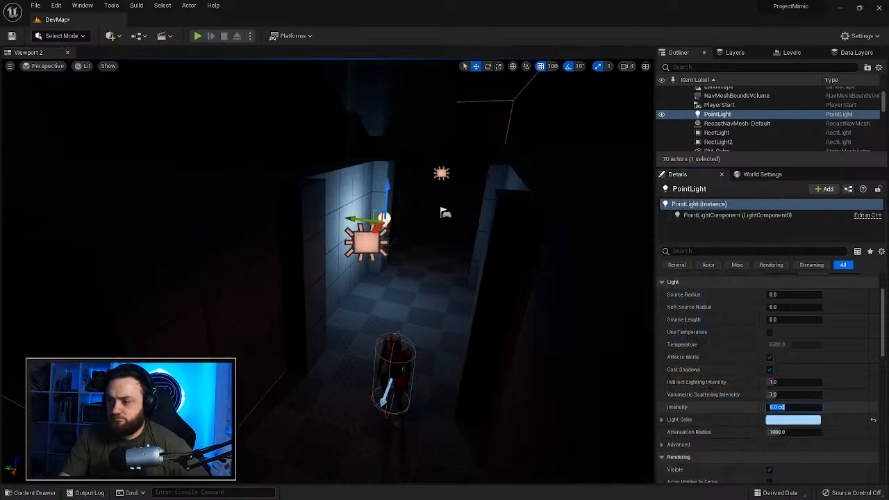
type("1")
key("Return")
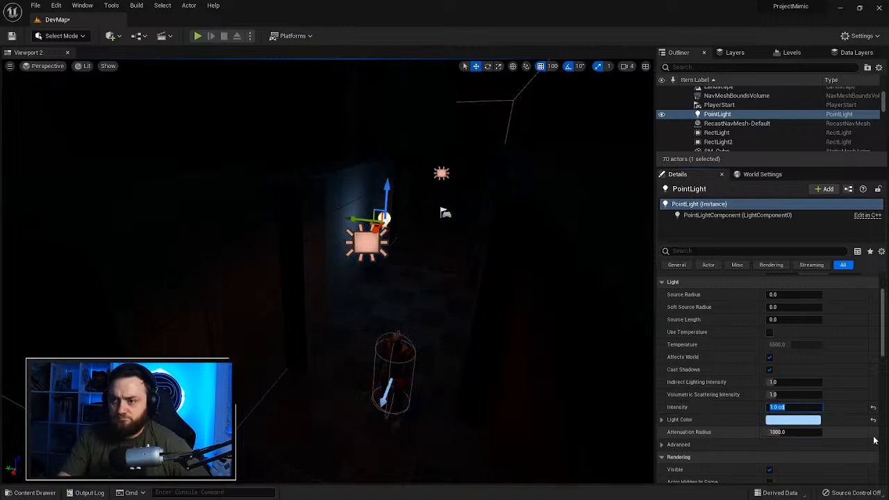
left_click_drag(375, 229, 354, 249)
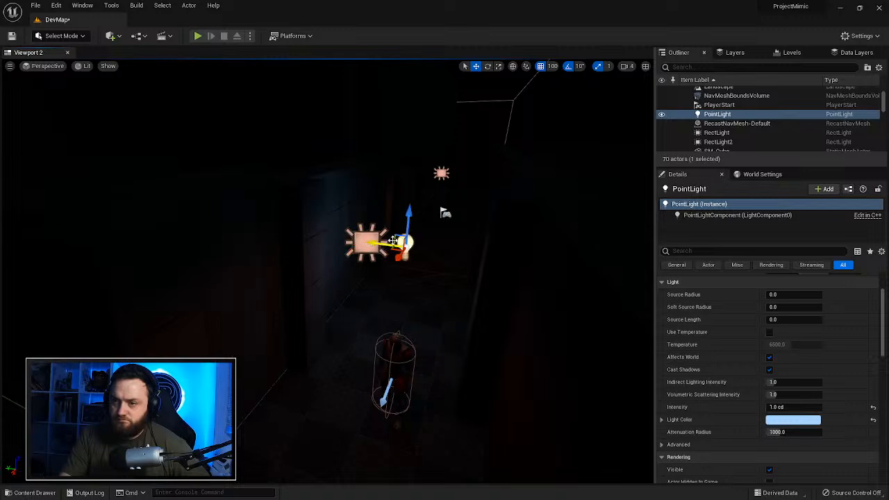
mouse_move(401, 255)
left_mouse_down()
mouse_move(334, 351)
mouse_move(375, 278)
mouse_move(391, 269)
left_mouse_up()
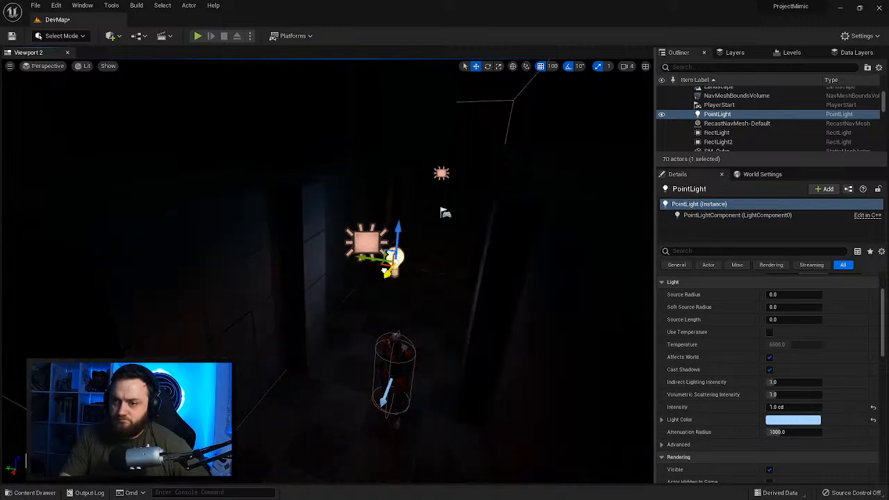
Step: Playtest the corridor with the blue point light, delete that light, and playtest the level again without it
left_click(197, 37)
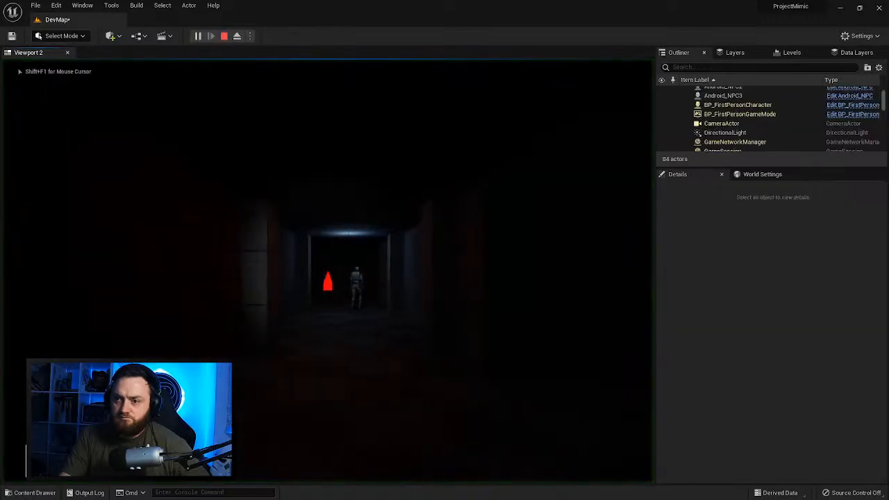
key("Escape")
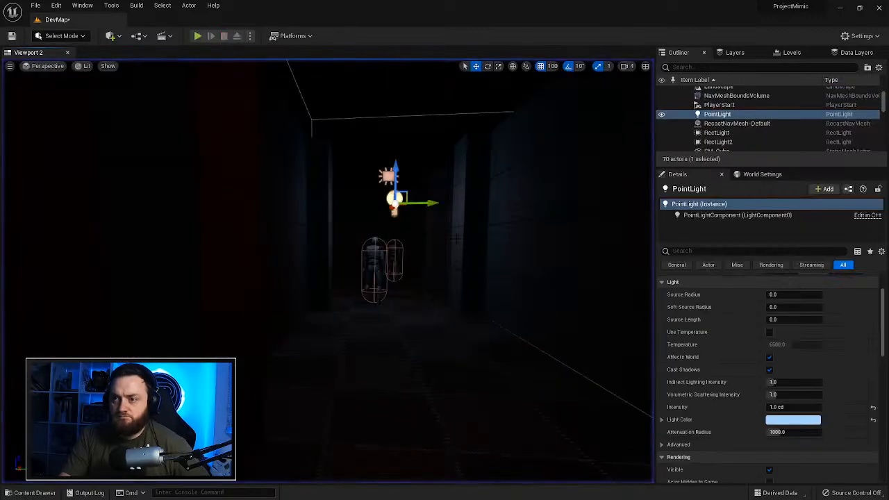
key("Delete")
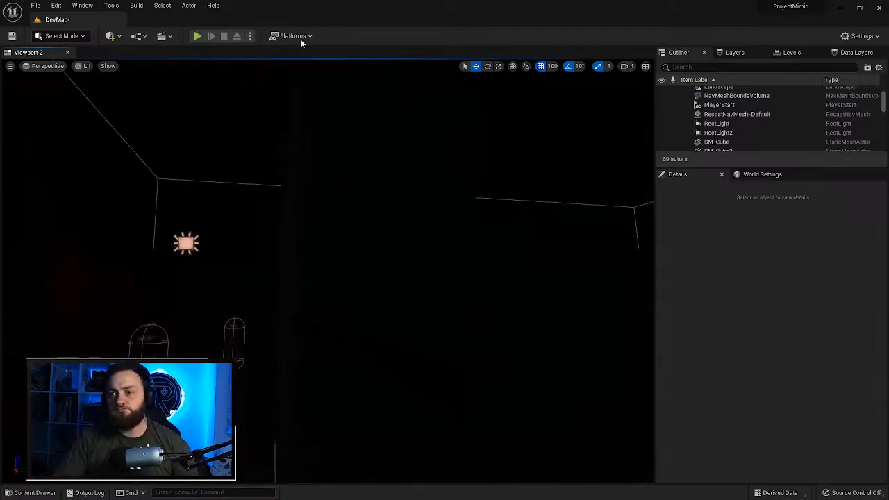
left_click(197, 35)
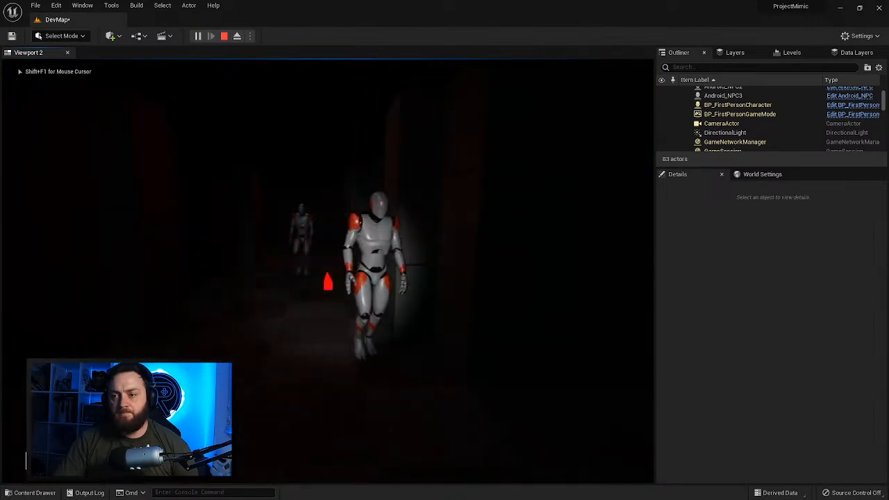
key("Escape")
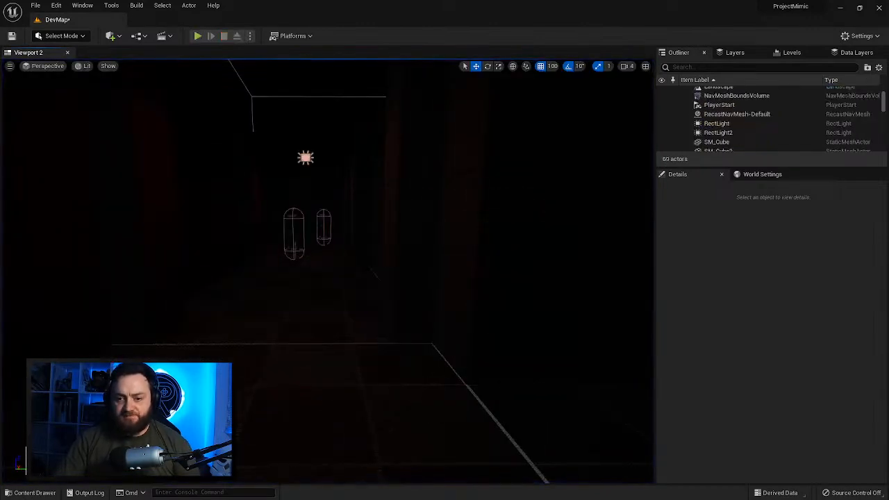
Step: Open the Android_AI blueprint from the Content/AI/Android folder
left_click(30, 492)
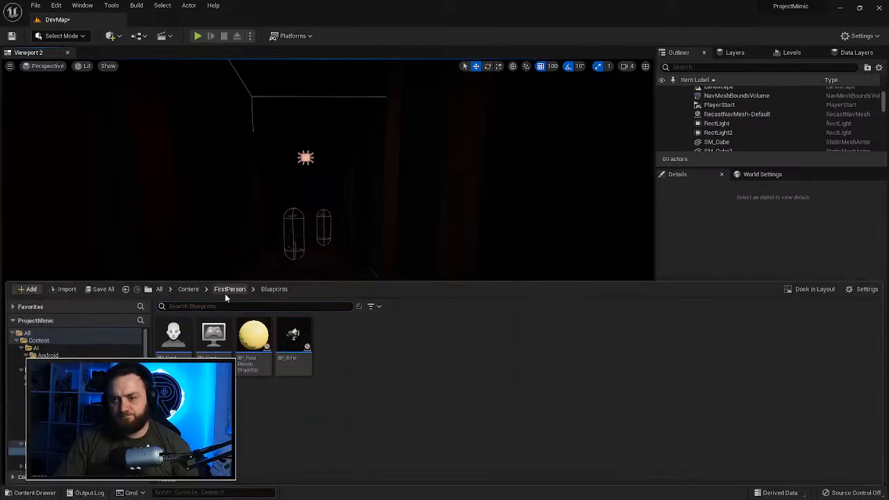
left_click(228, 290)
left_click(188, 289)
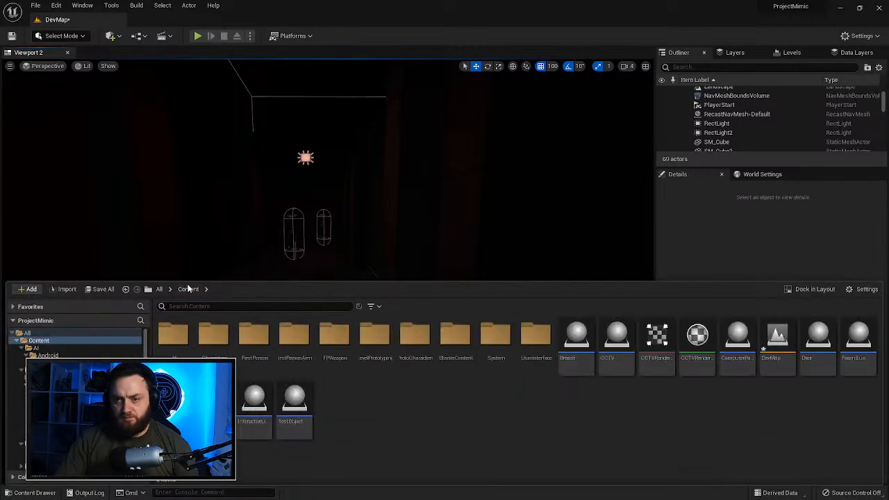
double_click(175, 339)
double_click(174, 337)
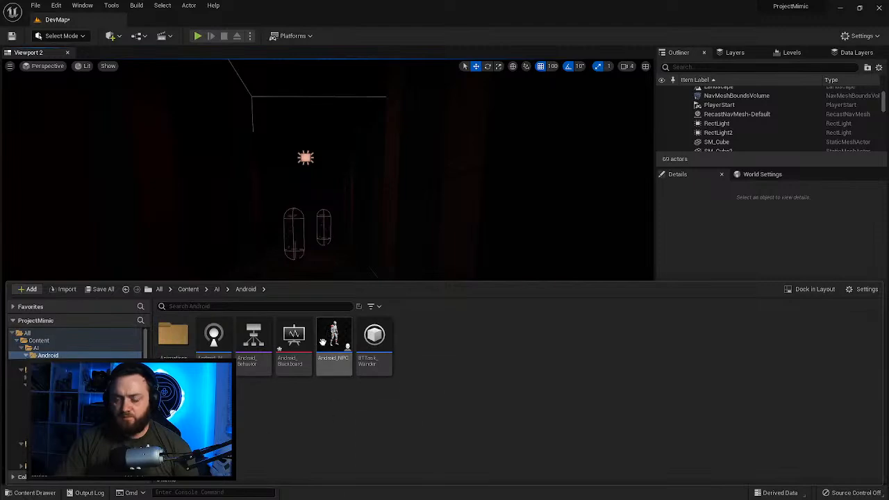
double_click(208, 344)
Step: Add an AIPerception component to the Android_AI blueprint
left_click(31, 83)
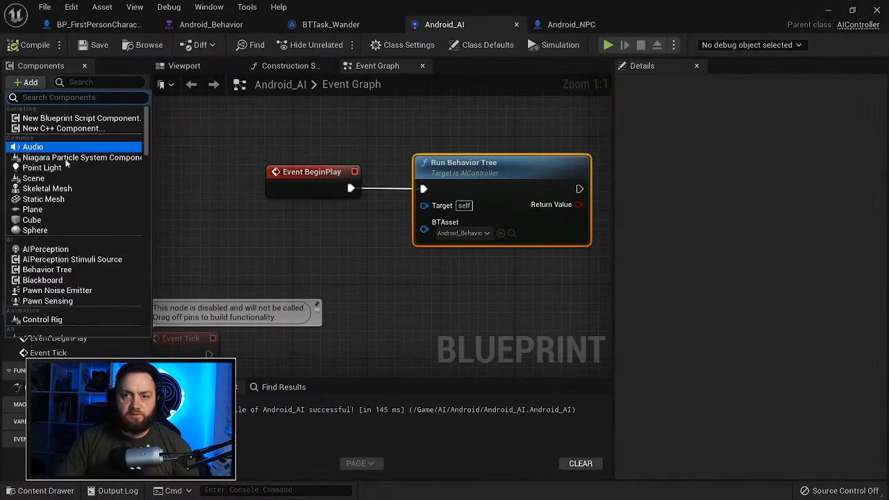
type("ai percepktion")
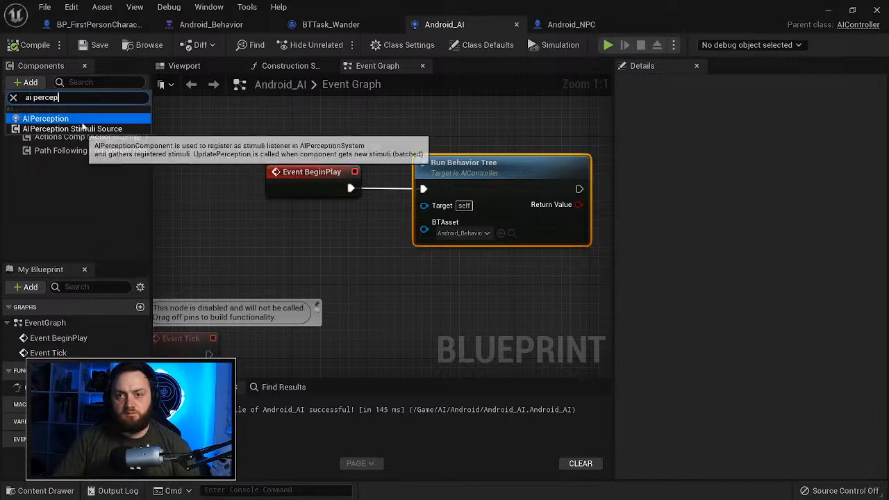
left_click(62, 118)
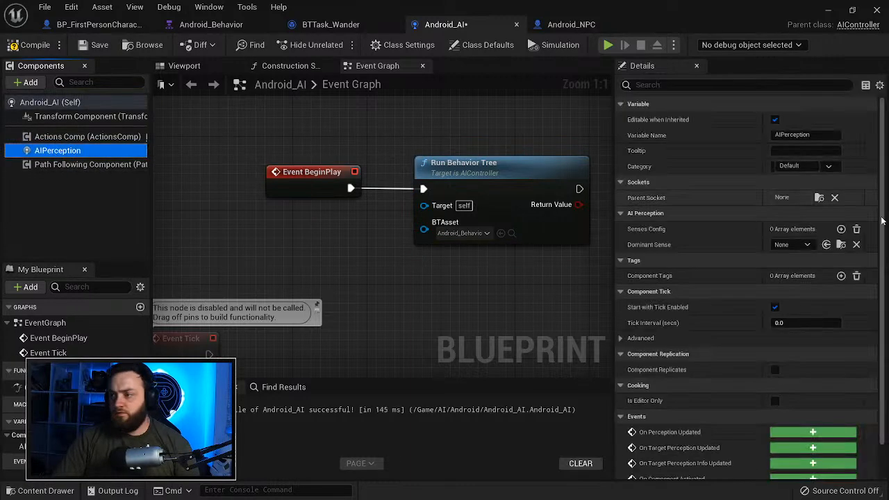
Step: Add an AI Sight config entry to the AIPerception component's Senses Config and set its Dominant Sense to AISense_Sight
left_click(840, 276)
left_click(857, 275)
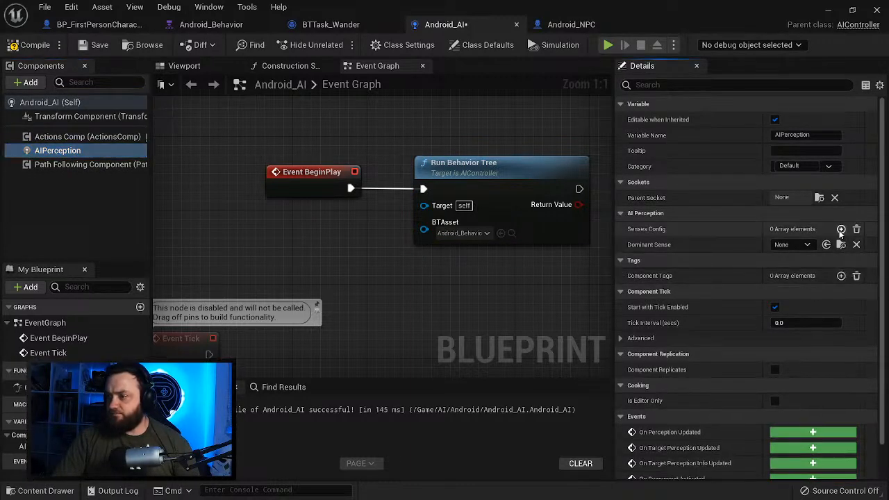
left_click(841, 228)
left_click(806, 244)
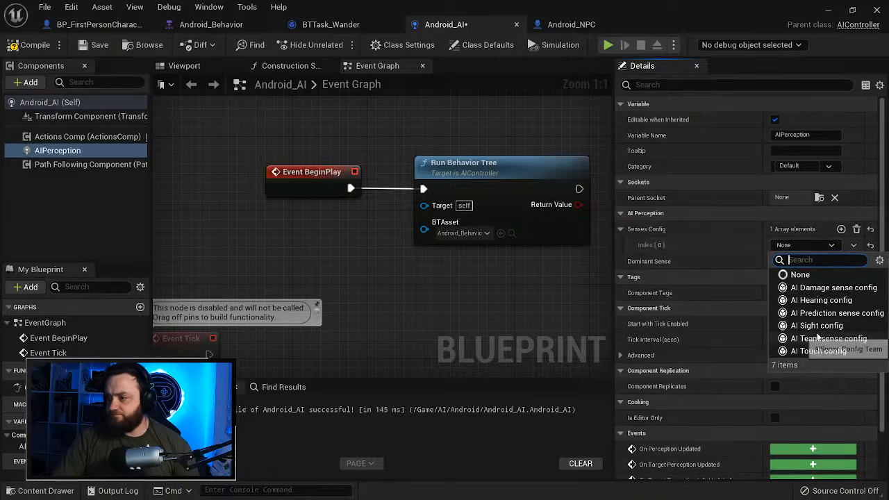
left_click(809, 326)
left_click(627, 245)
left_click(791, 277)
left_click(793, 358)
Step: Set the sight sense's PeripheralVisionHalfAngleDegrees to 50 and enable Detect Neutrals and Detect Friendlies
left_click(639, 261)
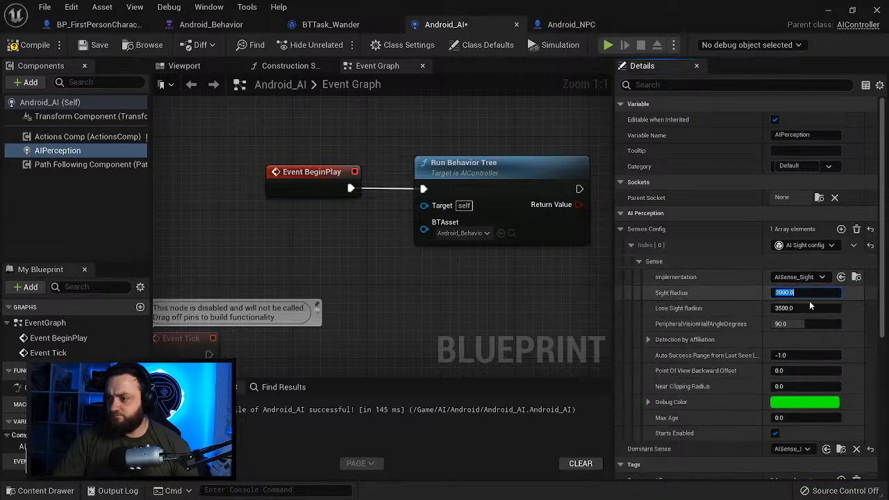
left_click(793, 324)
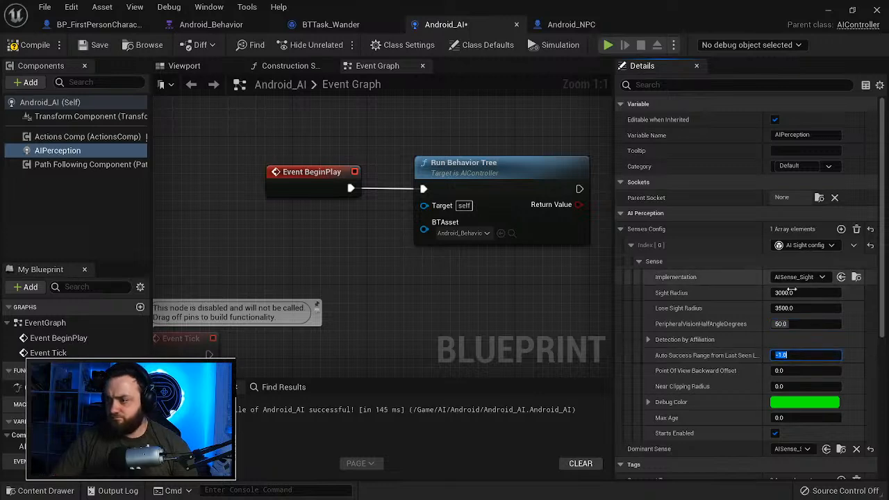
left_click(647, 339)
left_click(774, 370)
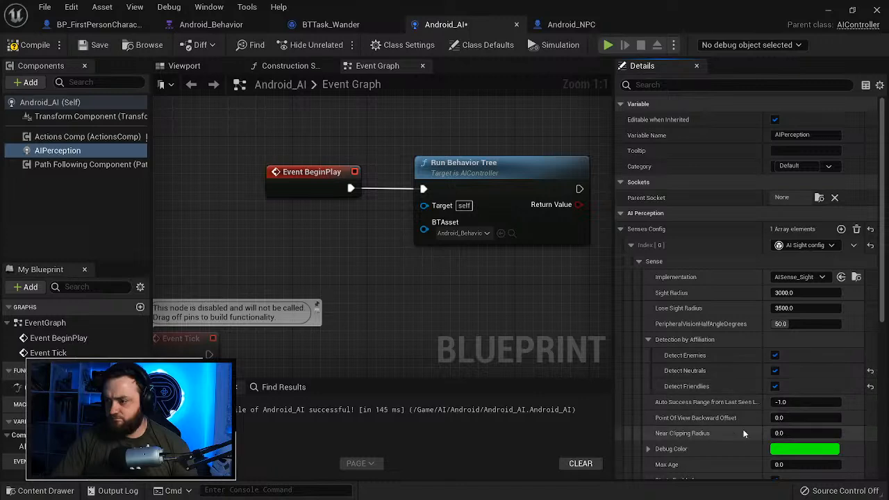
Step: Set the sight sense's Point Of View Backward Offset and Near Clipping Radius to 200, and compile and save Android_AI
scroll(734, 429, "down", 2)
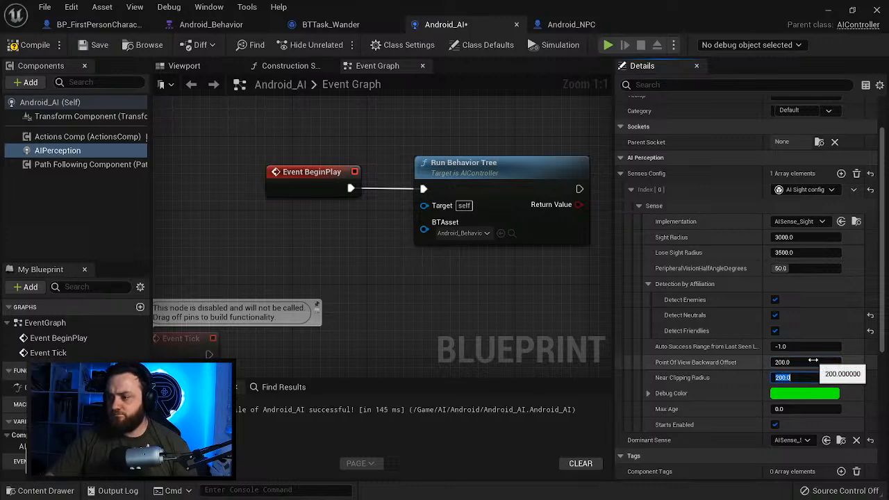
left_click(58, 45)
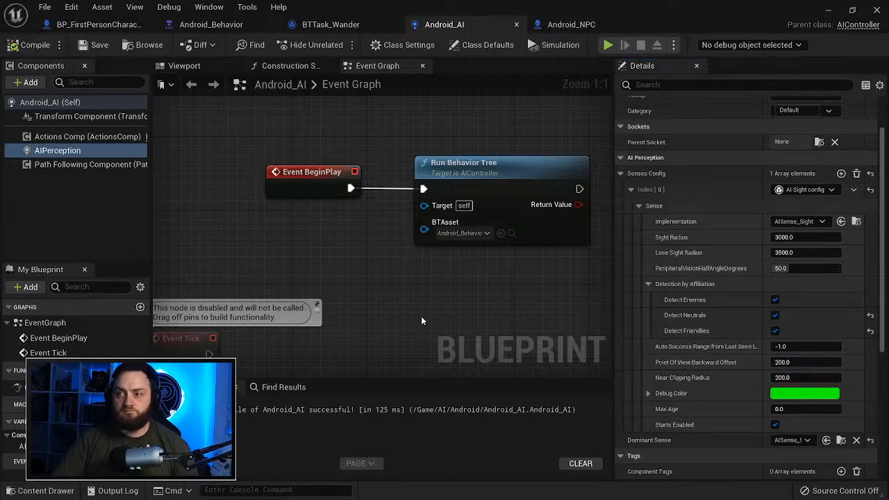
right_click_drag(411, 296, 422, 183)
right_click(84, 155)
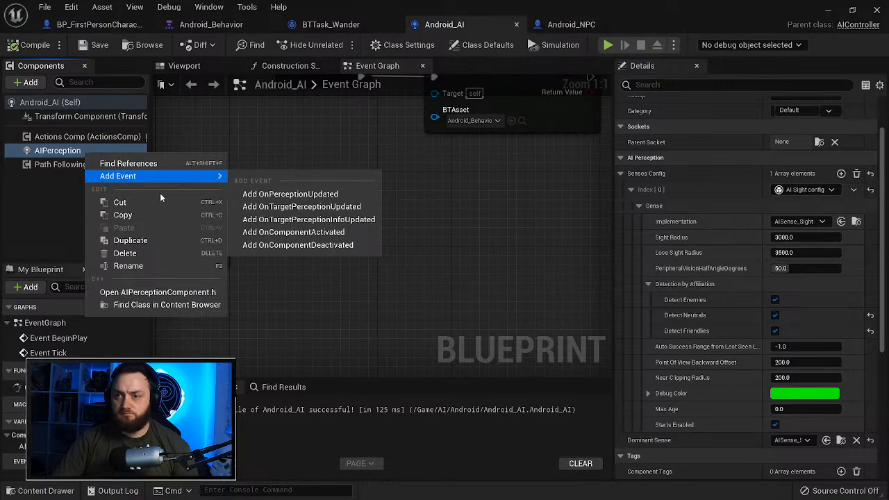
left_click(281, 195)
key("Delete")
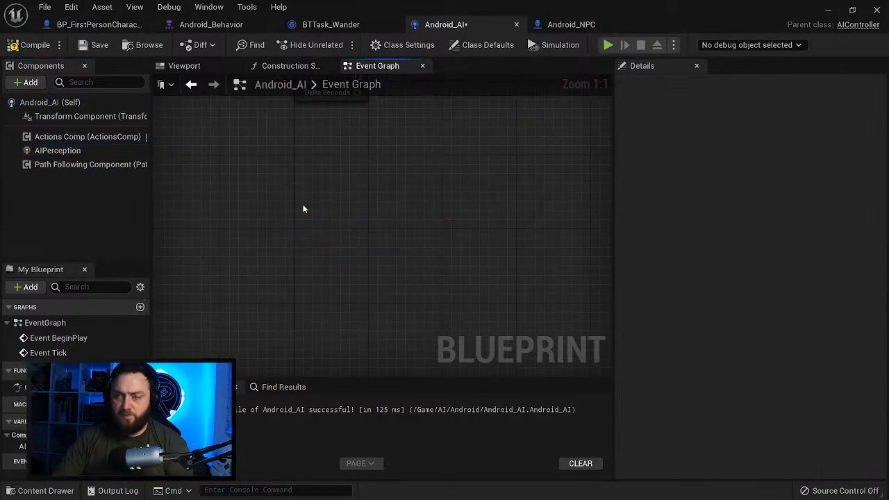
Step: Add the OnTargetPerceptionUpdated event for the AIPerception component to the Event Graph
right_click(80, 154)
mouse_move(164, 182)
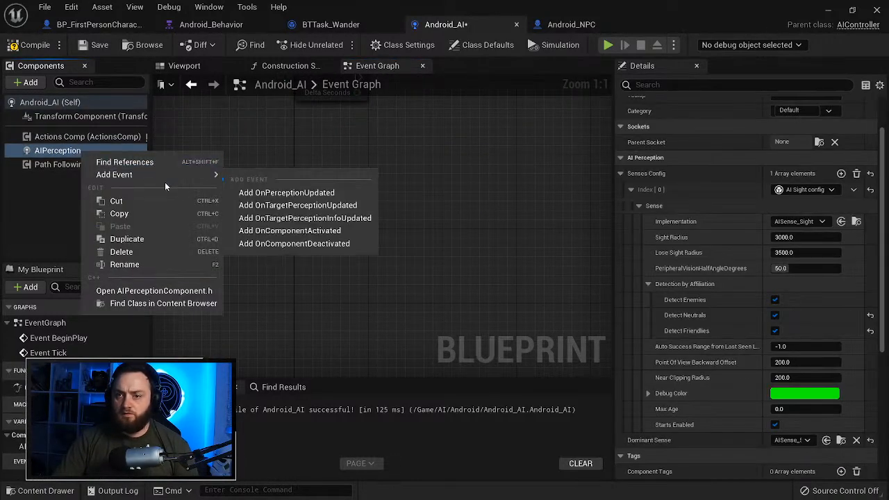
left_click(299, 204)
Step: Compare the perception event's Actor with a Get Player Character node through an == node
right_click_drag(447, 295, 296, 299)
left_click_drag(215, 248, 309, 314)
type("==")
key("Return")
type("ge")
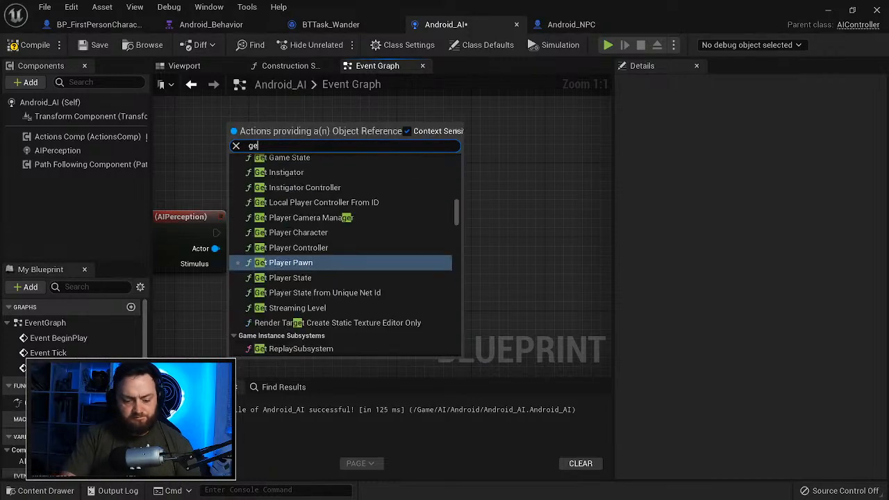
type("t player cha")
key("Return")
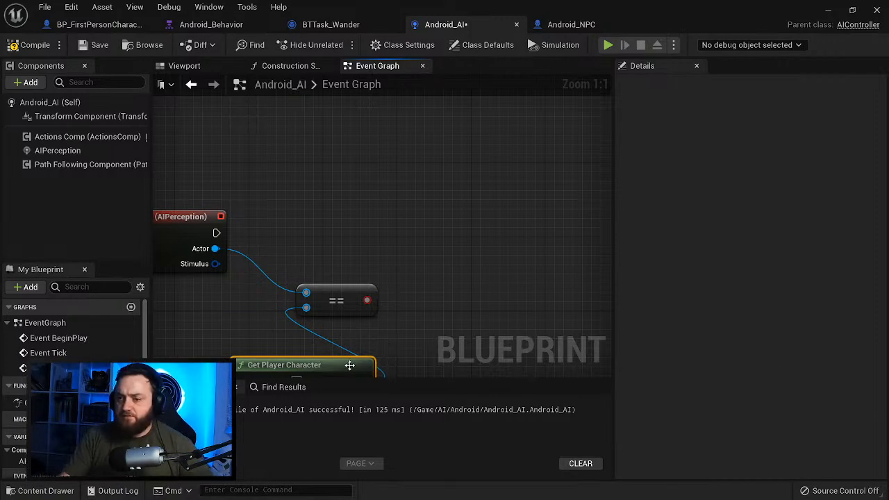
left_click_drag(349, 365, 213, 321)
Step: Add a Branch run by the perception event, using the == result as its Condition
left_click(419, 222)
left_click_drag(428, 255, 367, 292)
left_click_drag(428, 240, 216, 225)
left_click_drag(476, 230, 462, 215)
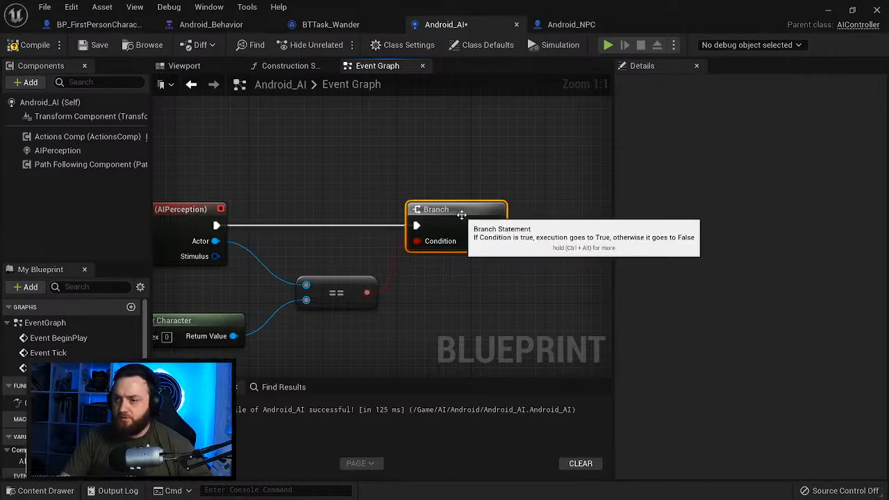
Step: Split the event's Stimulus with a Break AIStimulus node below the Branch and expand it to show all output pins
right_click_drag(444, 286, 339, 266)
right_click_drag(410, 245, 585, 231)
left_click_drag(286, 220, 466, 351)
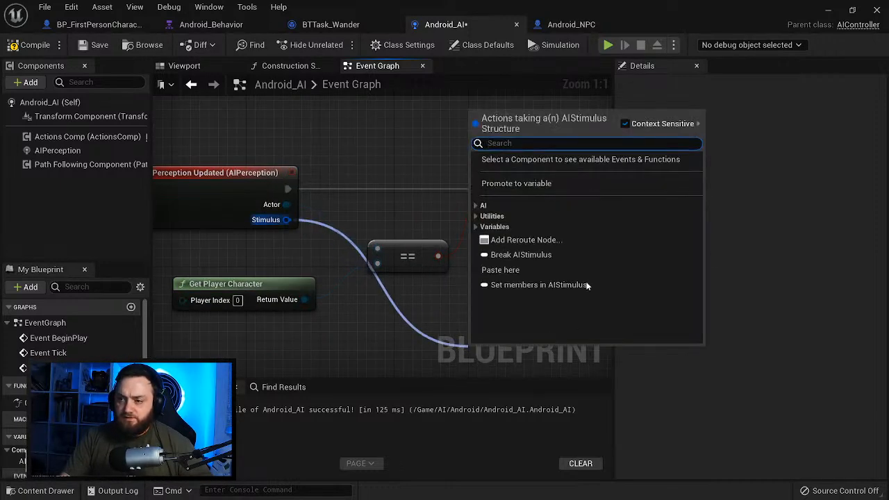
left_click(517, 254)
right_click_drag(478, 300, 374, 219)
left_click_drag(413, 277, 354, 231)
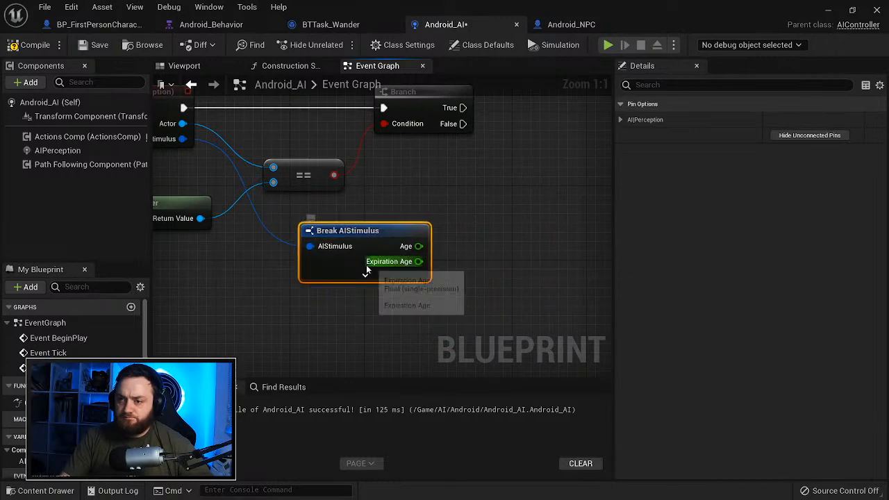
left_click(367, 273)
right_click_drag(515, 293, 379, 307)
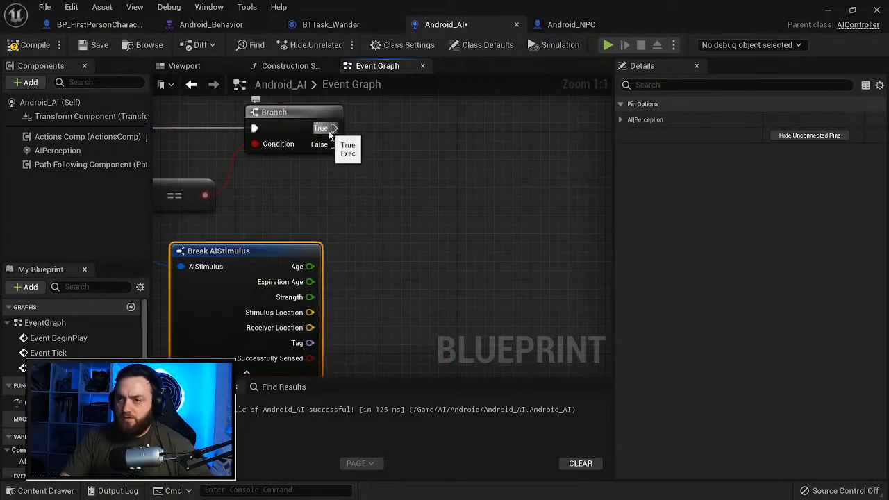
left_click_drag(332, 129, 484, 159)
type("se")
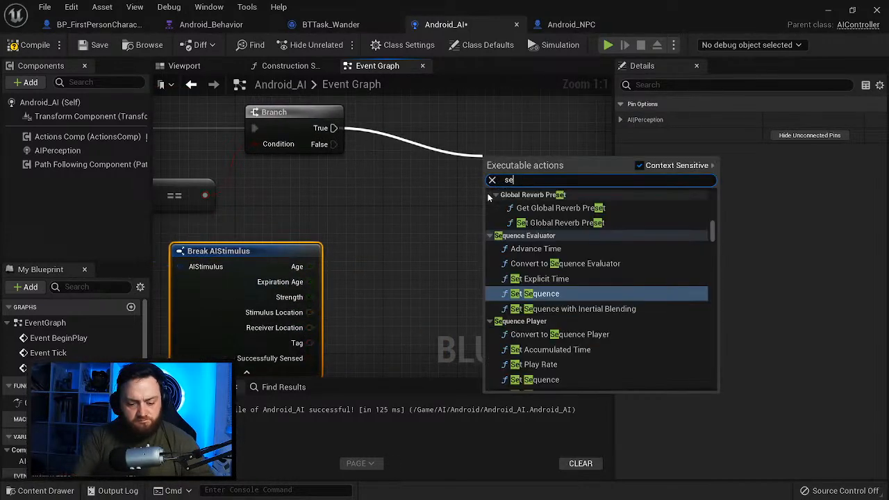
type("t black board")
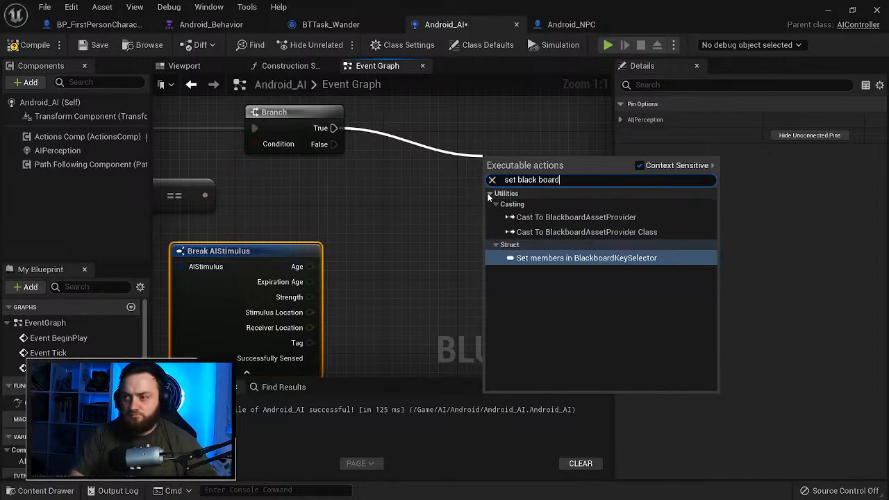
Step: Add a Get Blackboard variable node beside the Branch in the Event Graph
right_click(412, 185)
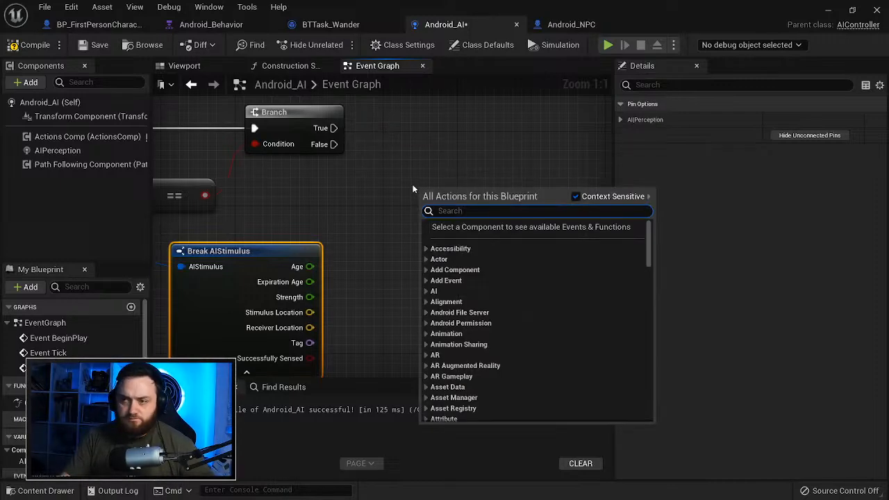
type("set blackb")
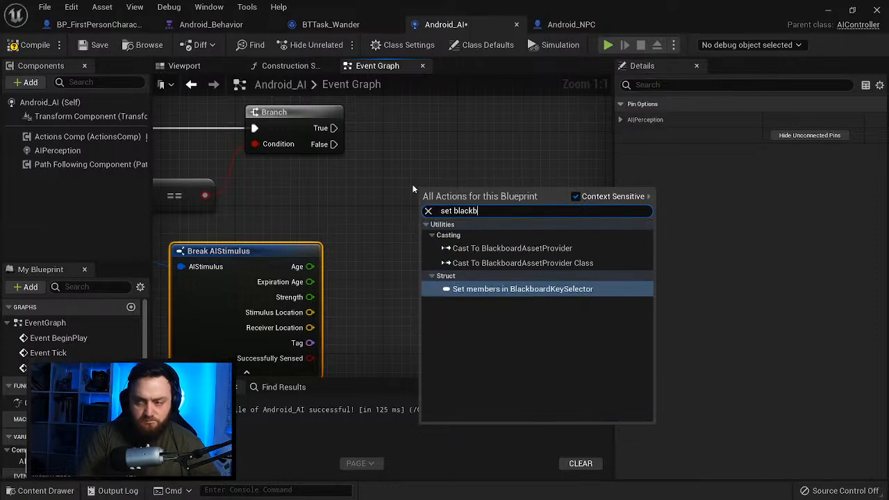
key("BackSpace")
key("BackSpace")
key("BackSpace")
key("BackSpace")
key("BackSpace")
key("BackSpace")
key("BackSpace")
type("get")
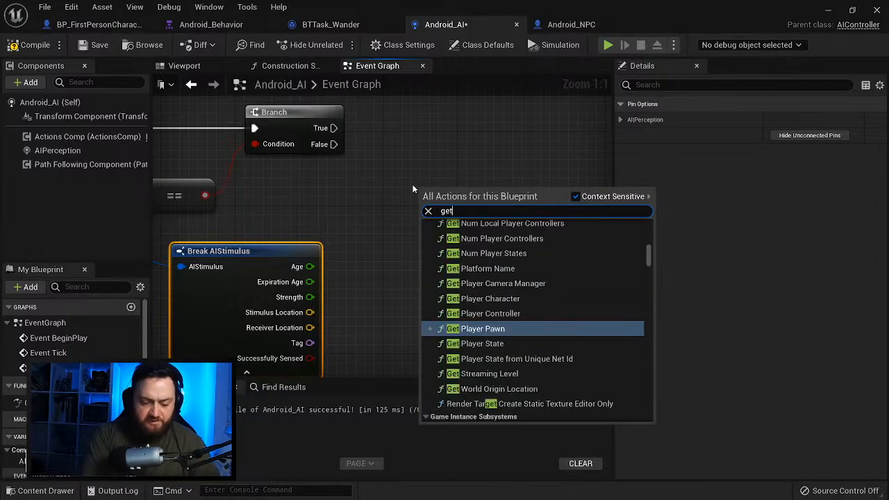
type(" blackboard")
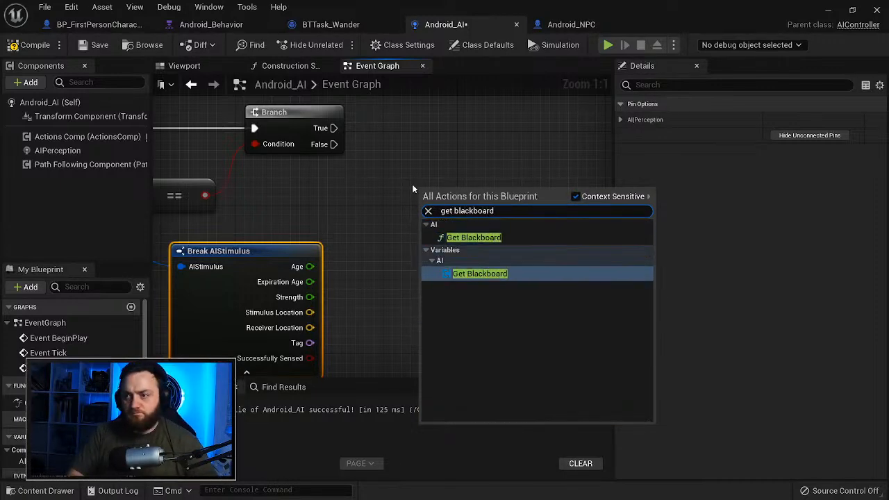
key("Return")
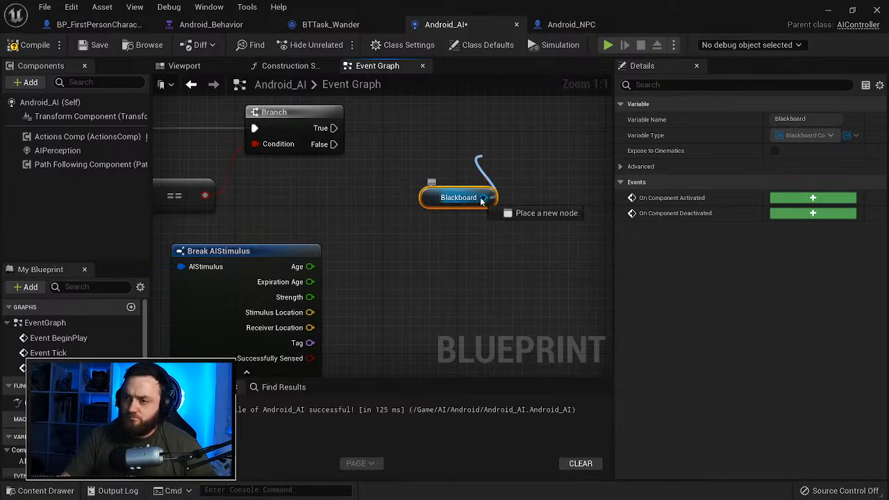
Step: Add a Set Value as Object node targeting the Blackboard and run it from the Branch's True output
left_click_drag(483, 197, 561, 130)
type("set blackb")
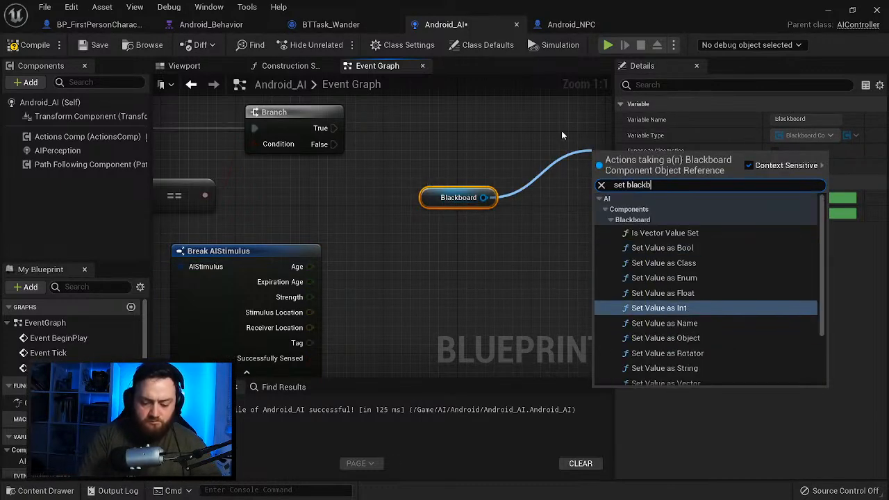
type("oard value")
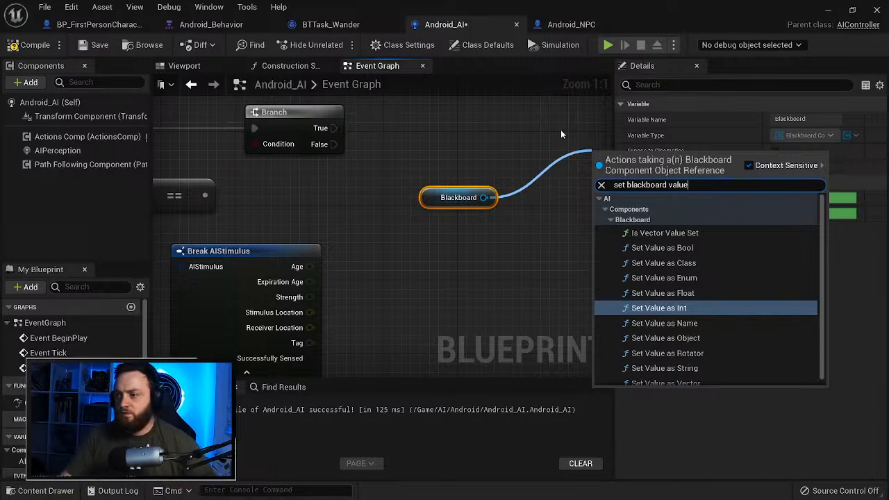
left_click(686, 337)
right_click_drag(630, 174, 569, 178)
left_click_drag(570, 178, 273, 132)
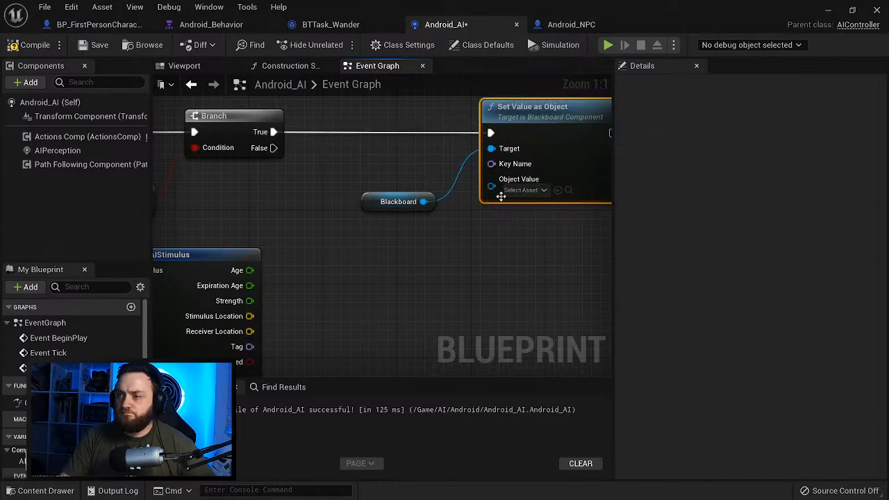
Step: Feed Object Value from a Select Object node placed beside Break AIStimulus, with Successfully Sensed driving its Select A input
right_click_drag(429, 252, 507, 131)
left_click_drag(508, 131, 478, 226)
type("selec")
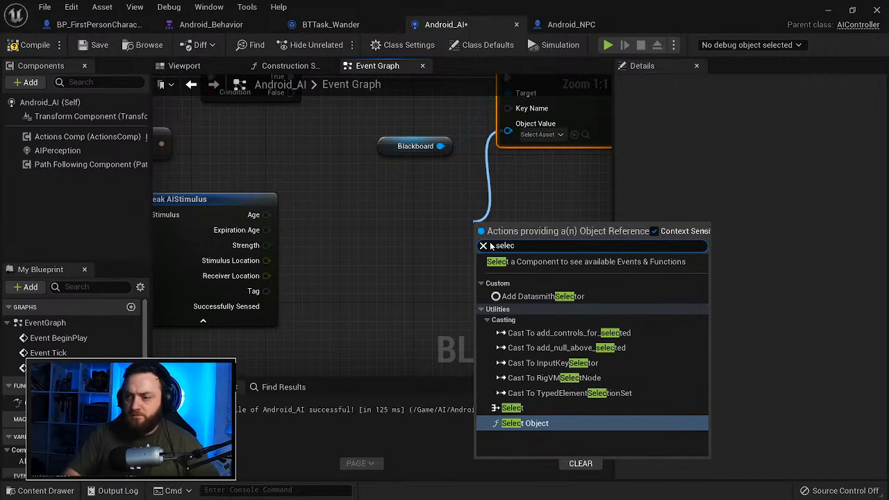
key("Return")
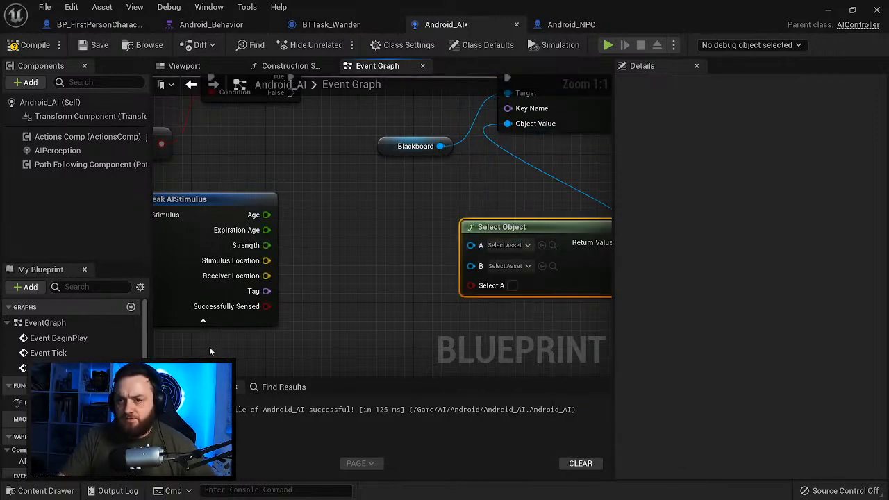
left_click_drag(266, 306, 472, 284)
left_click_drag(500, 227, 382, 209)
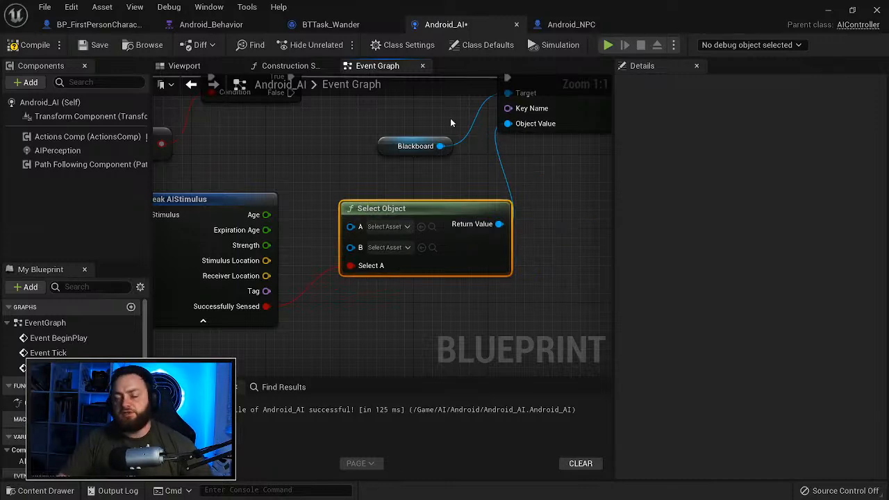
Step: Wire the actor reference into Select Object's A input and move the Blackboard node above the Branch's True wire
right_click_drag(343, 317, 430, 317)
left_click_drag(494, 268, 236, 238)
right_click_drag(516, 291, 274, 237)
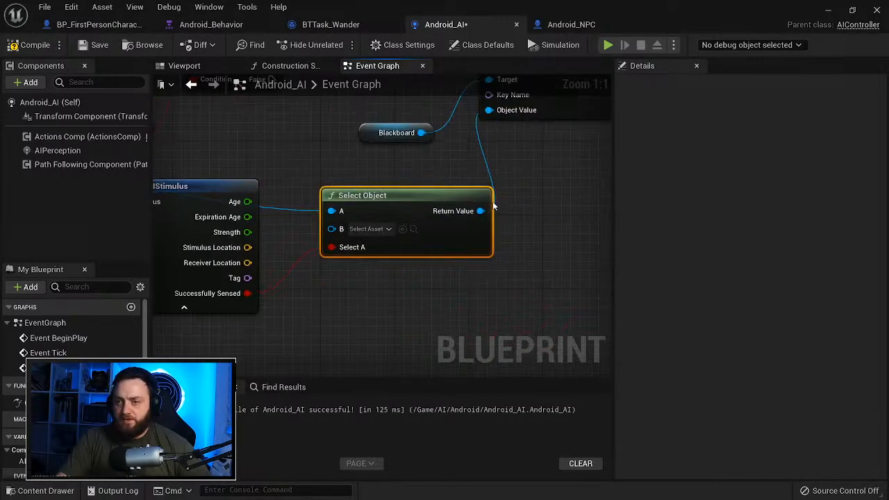
right_click_drag(493, 205, 456, 363)
left_click_drag(340, 302, 340, 225)
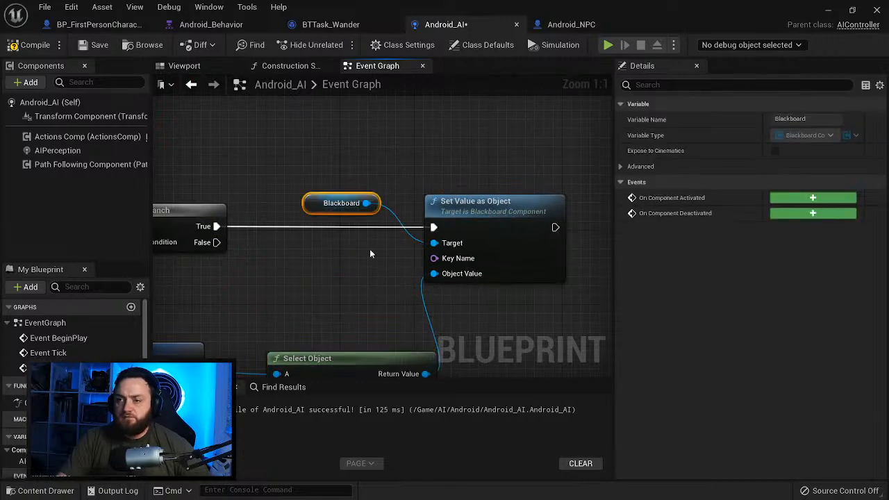
Step: Supply Key Name with a Make Literal Name node set to TargetActor, and compile the Android_AI blueprint
left_click_drag(433, 258, 358, 286)
type("make l")
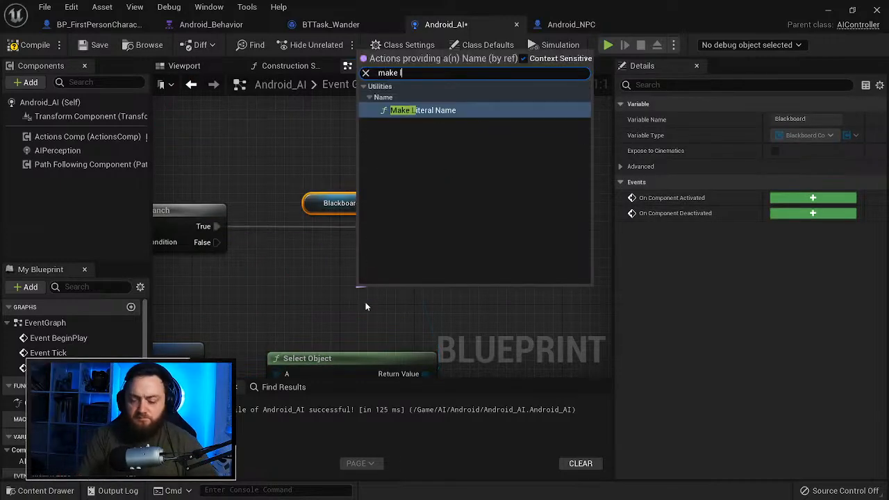
key("Return")
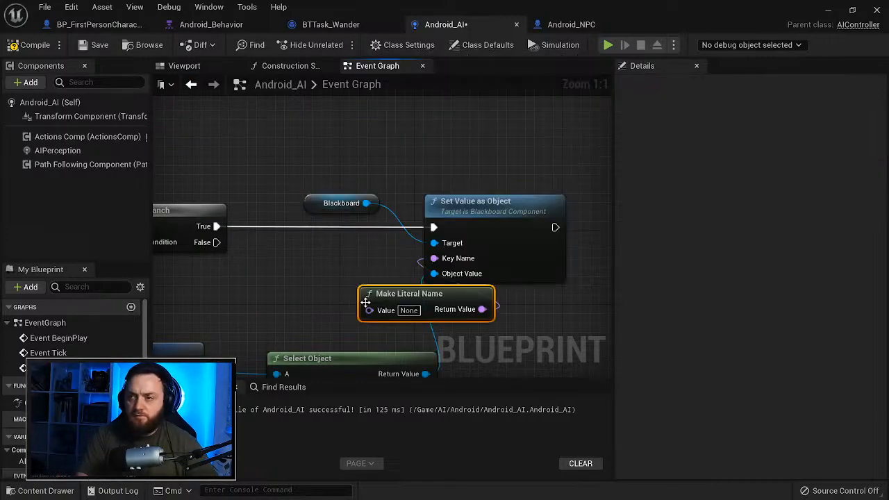
left_click(415, 311)
type("TargetActor")
left_click_drag(420, 318, 309, 309)
left_click(89, 47)
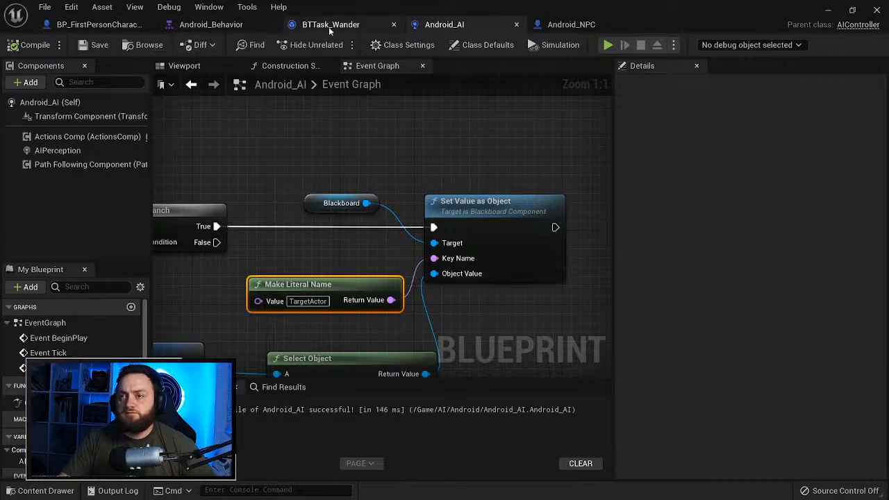
Step: Add an Object key named TargetActor to the blackboard used by Android_Behavior
left_click(233, 29)
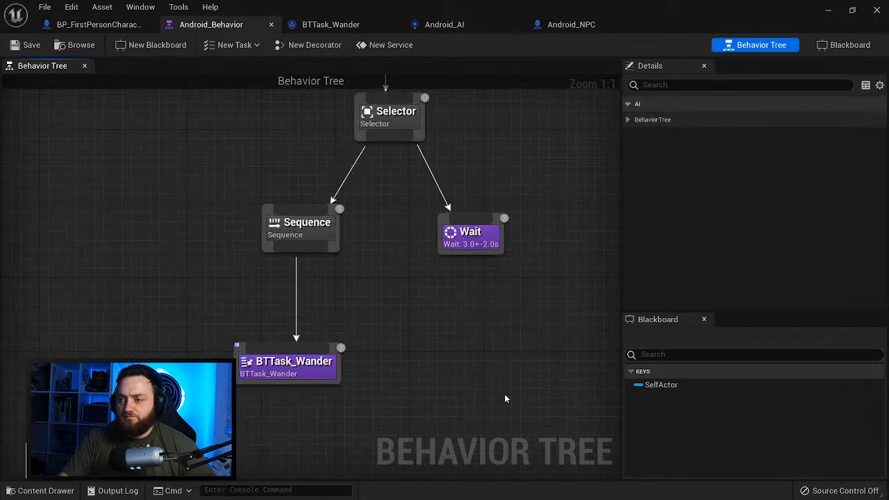
left_click_drag(505, 392, 284, 224)
left_click(851, 45)
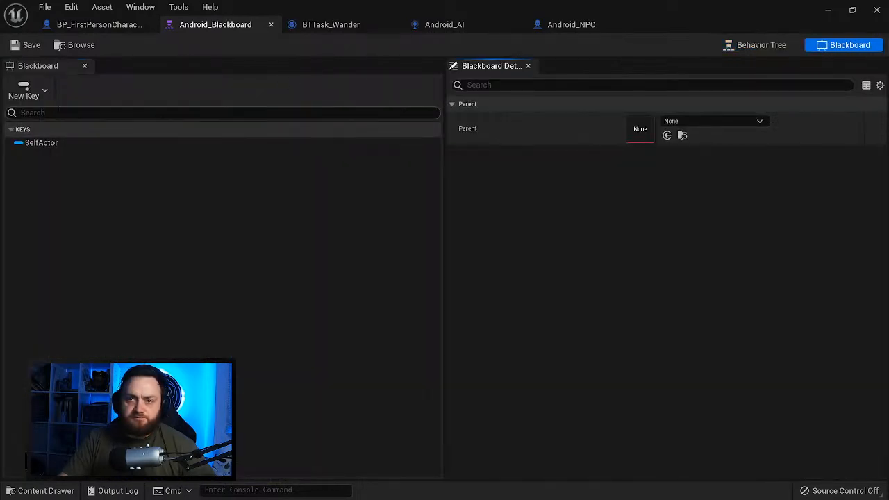
left_click(23, 90)
left_click(41, 201)
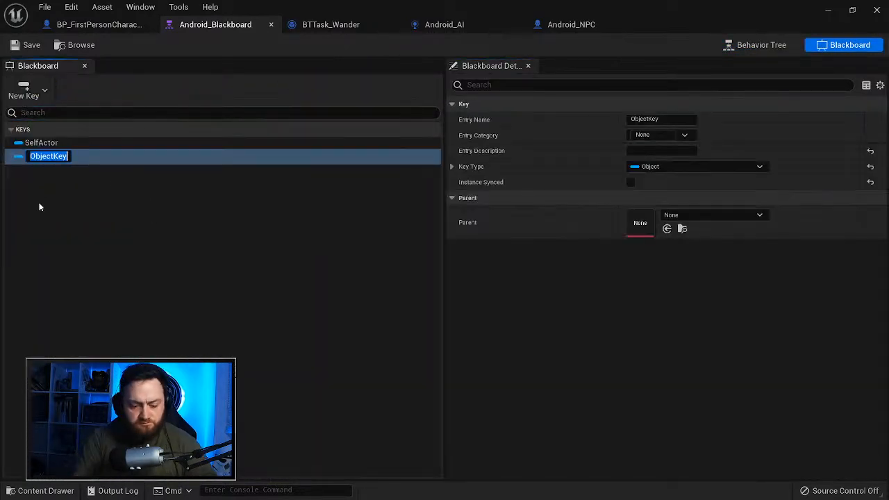
type("TargetActor")
key("Return")
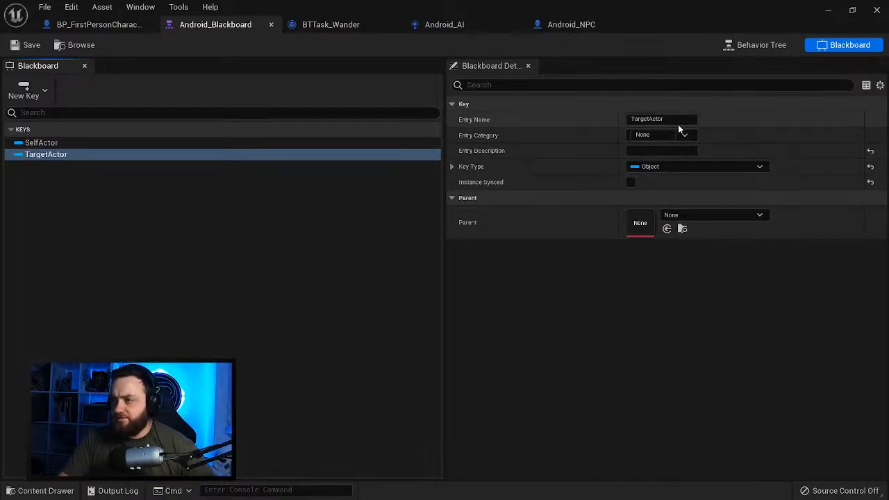
Step: Set the TargetActor key's Base Class to Actor
left_click(451, 166)
left_click(649, 182)
type("actor")
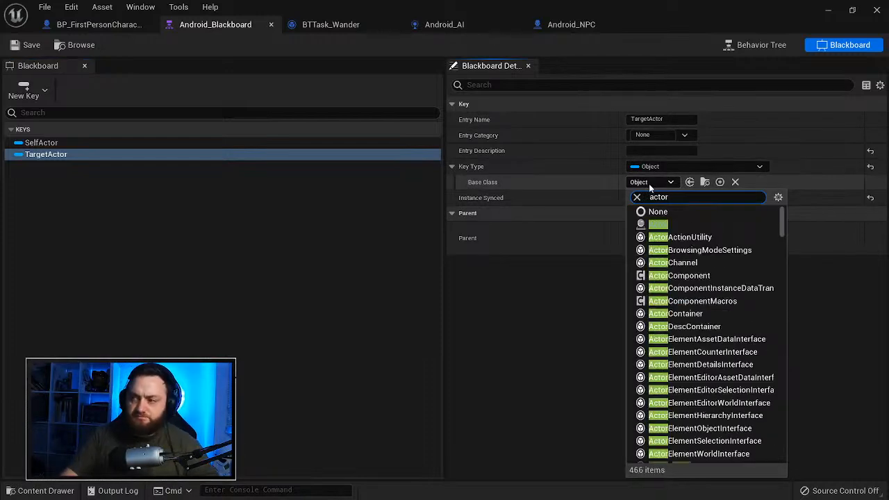
left_click(693, 226)
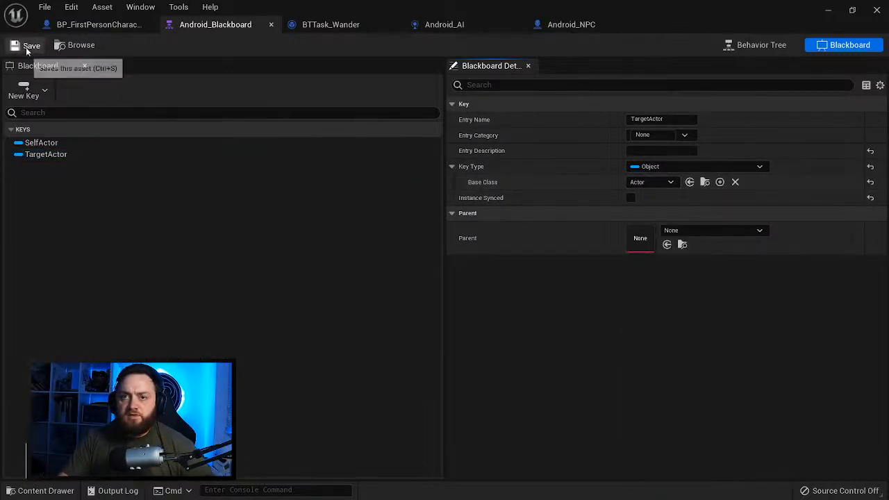
left_click(236, 213)
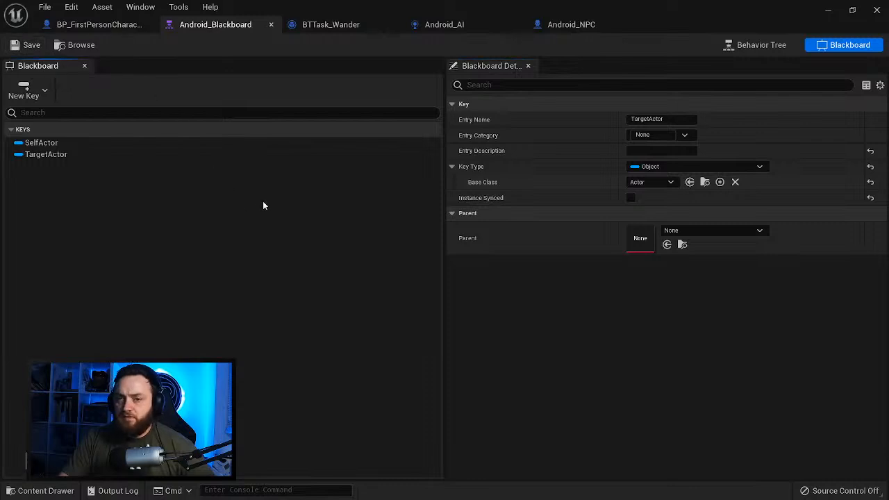
Step: Return to the behavior tree and move the Selector with its child nodes down and away from beneath ROOT
left_click(766, 49)
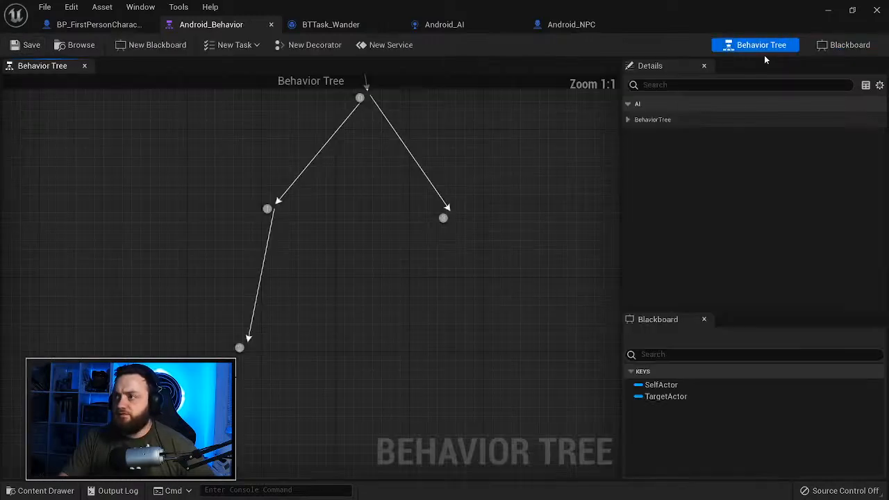
scroll(332, 338, "down", 2)
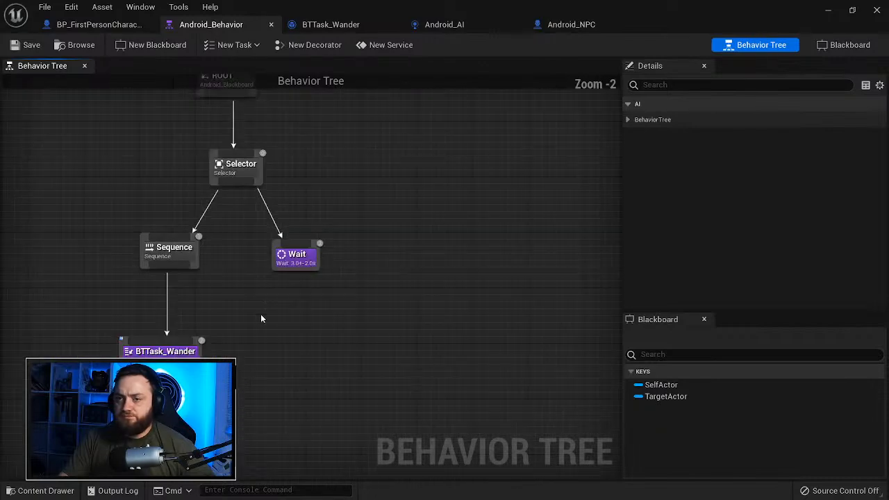
left_click_drag(356, 390, 118, 148)
left_click_drag(248, 165, 108, 228)
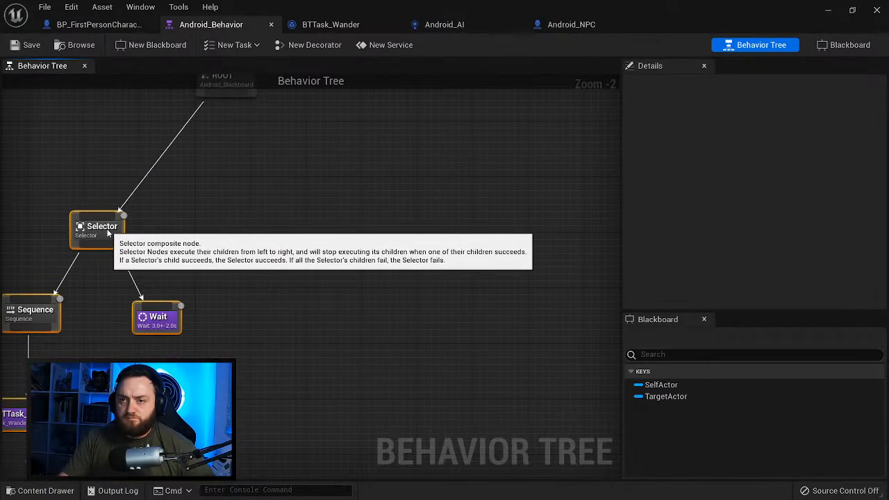
Step: Insert a new Selector directly under ROOT and connect it to the existing Selector
right_click_drag(204, 183, 220, 265)
left_click_drag(241, 180, 240, 226)
type("se")
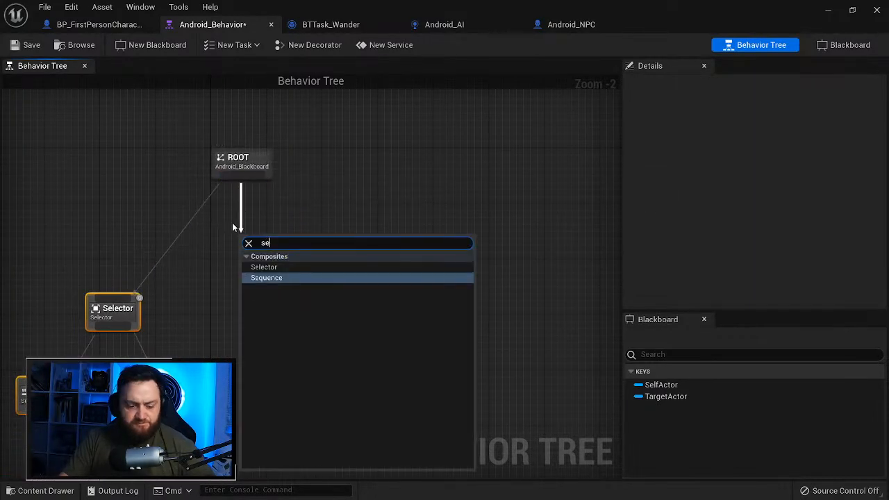
type("lec")
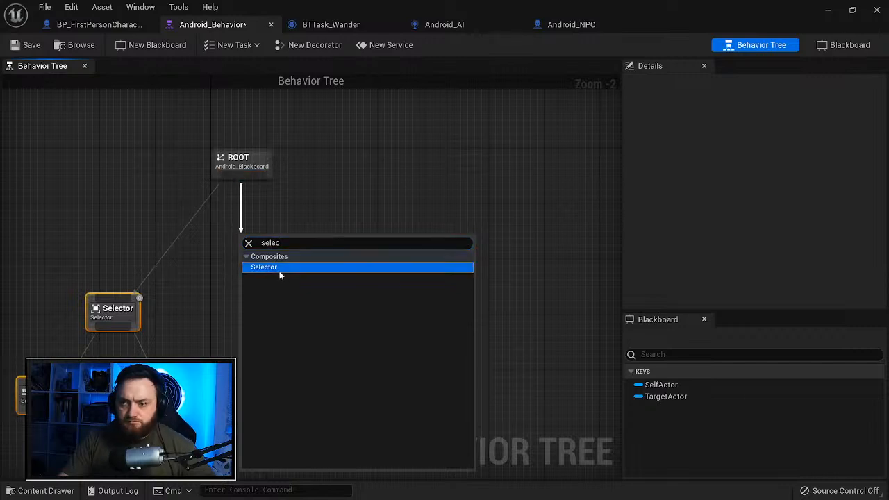
left_click(278, 269)
left_click_drag(273, 265, 104, 304)
right_click_drag(173, 322, 265, 269)
Step: Add a Blackboard decorator to the lower Selector, with key TargetActor and Key Query Is Not Set
right_click(202, 257)
mouse_move(273, 410)
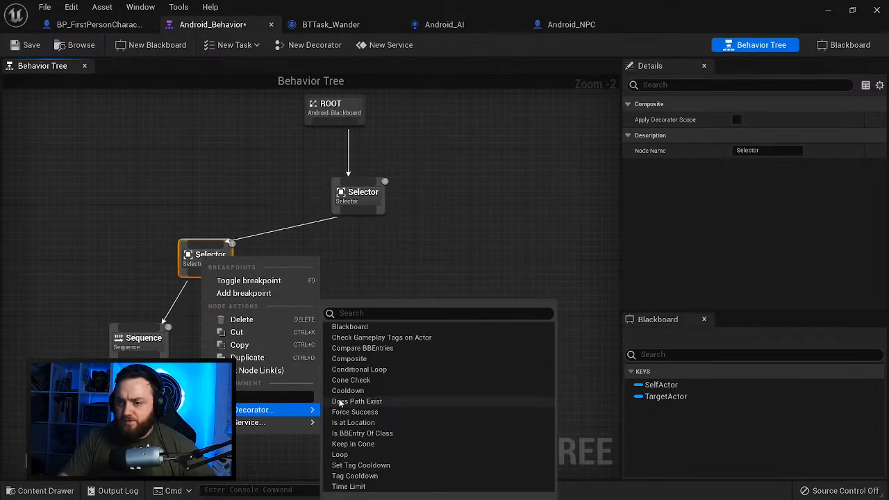
left_click(389, 327)
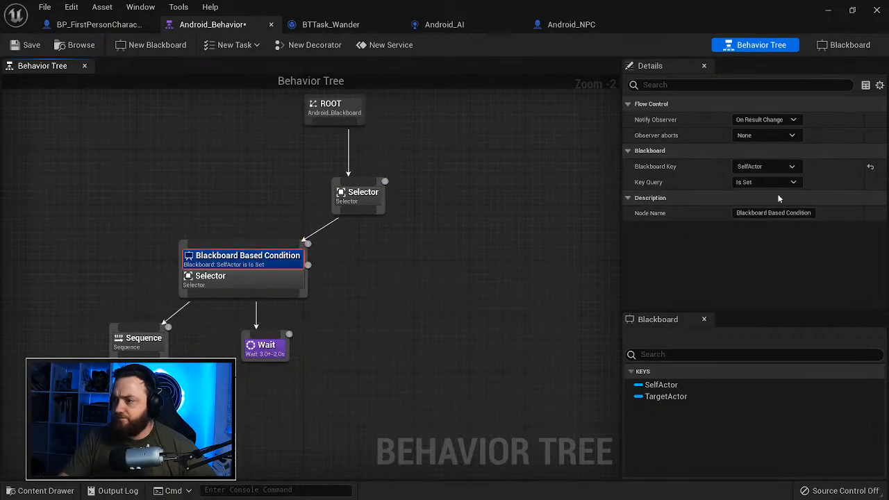
left_click(763, 168)
left_click(767, 198)
left_click(764, 182)
left_click(750, 204)
left_click_drag(285, 282, 257, 283)
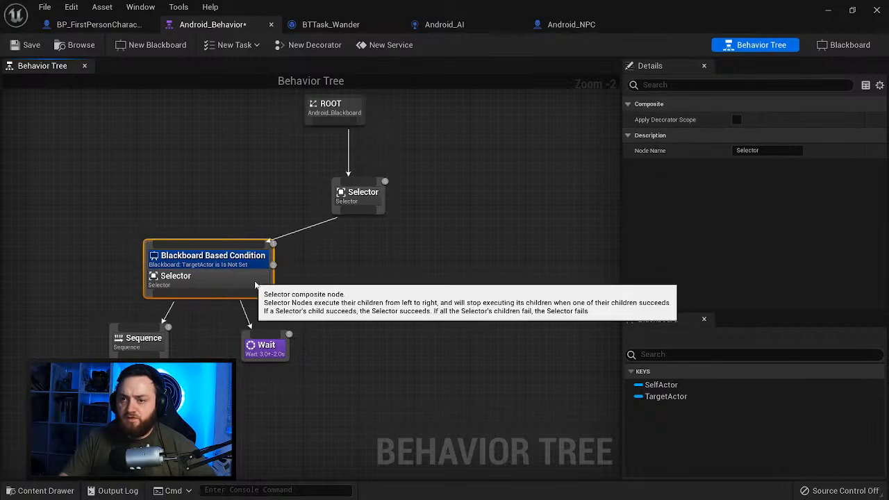
Step: Set the Blackboard decorator's Observer aborts to Self
left_click(250, 259)
left_click(764, 134)
left_click(757, 167)
Step: Add a Move To task as the second child of the upper Selector
left_click_drag(357, 211, 386, 271)
type("move to")
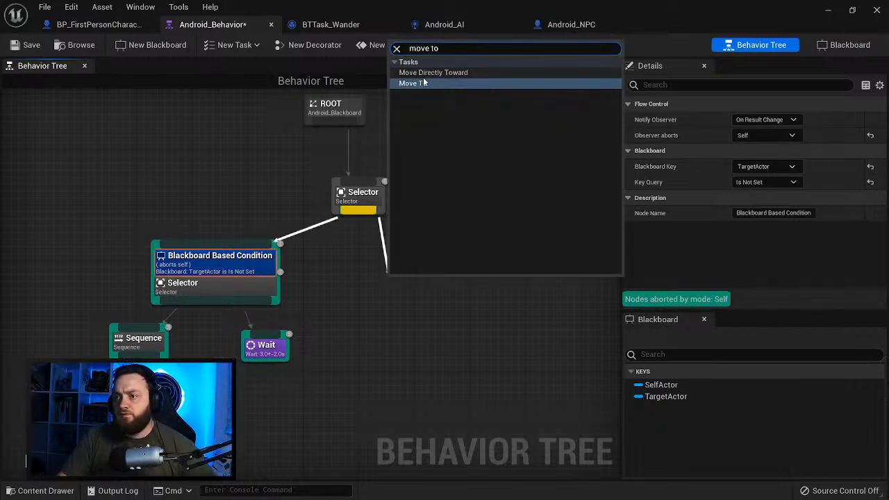
left_click(423, 81)
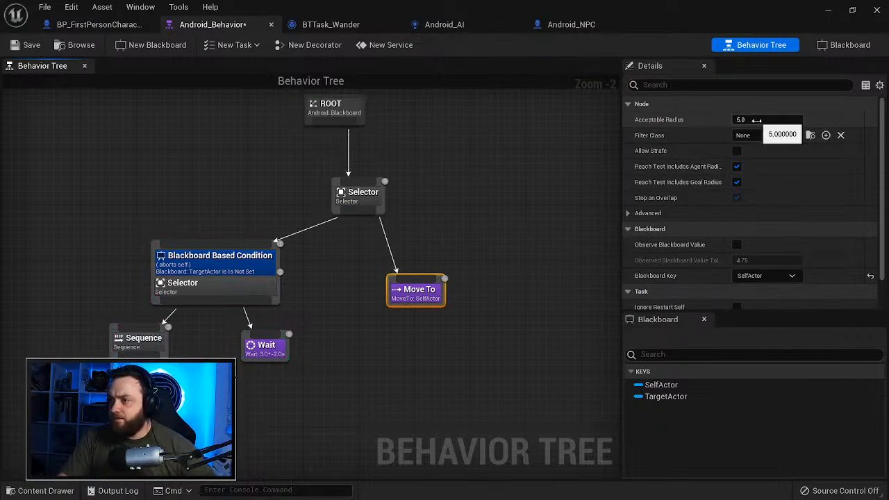
Step: Set the Move To task's Blackboard Key to TargetActor and save the behavior tree
left_click(764, 276)
left_click(766, 308)
left_click(486, 288)
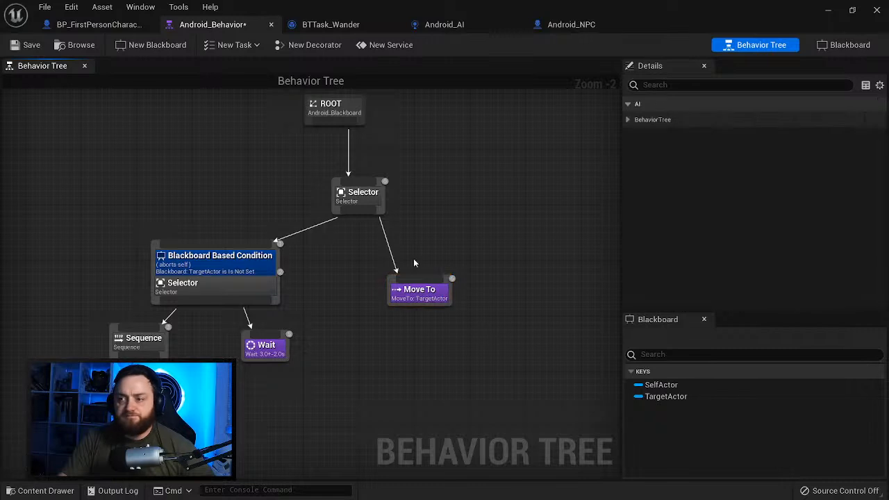
left_click(26, 48)
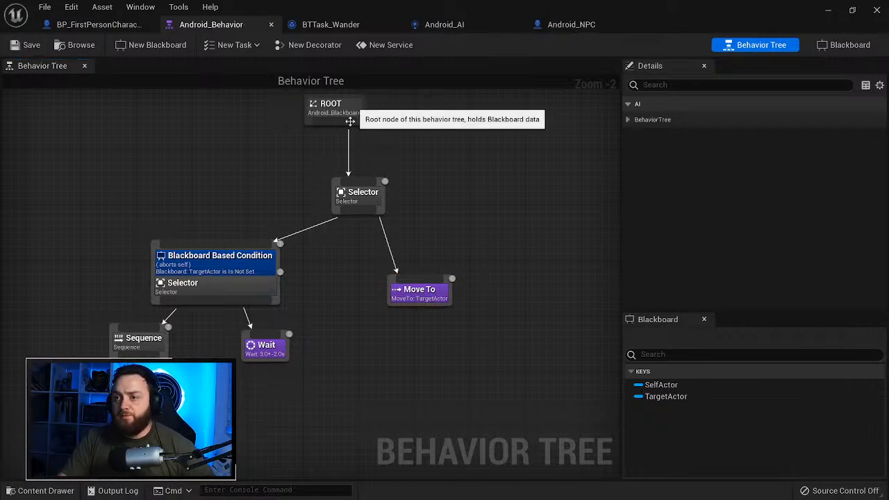
left_click(43, 490)
right_click(479, 420)
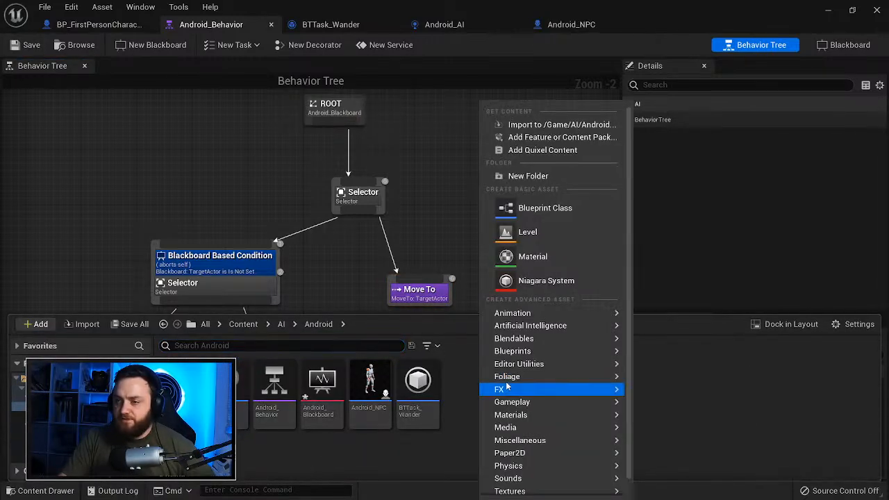
left_click(391, 46)
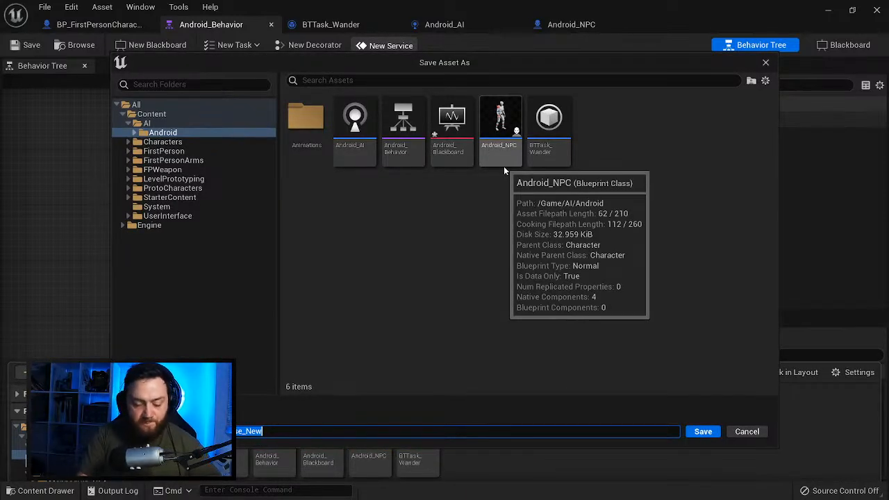
left_click(746, 432)
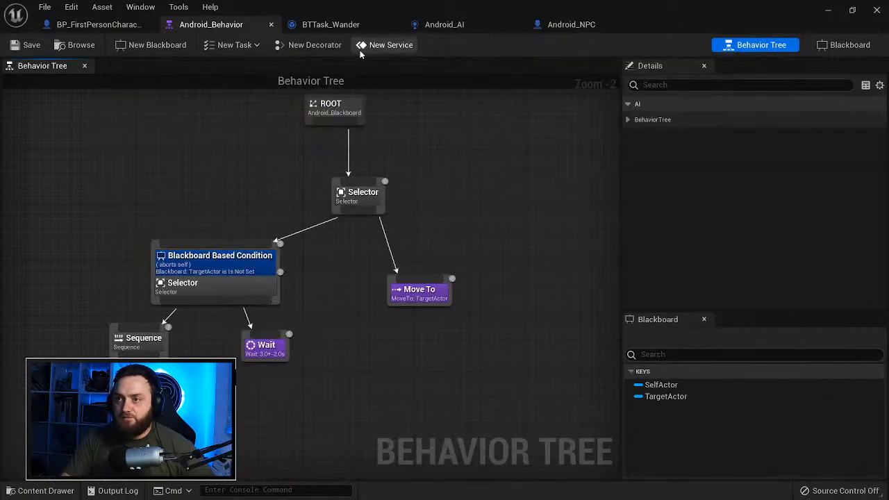
Step: Add a Get Controlled Pawn node after Set Value as Object in Android_AI's event graph
left_click(468, 27)
right_click_drag(484, 294, 480, 176)
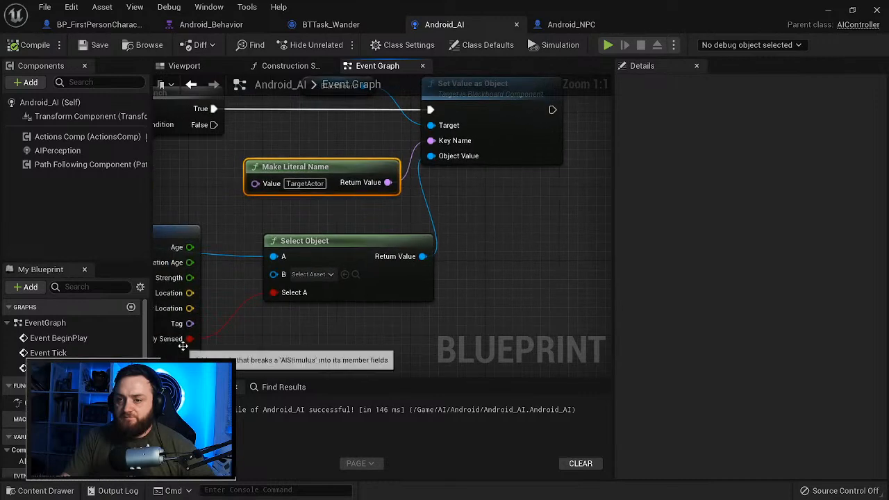
right_click_drag(556, 203, 426, 240)
right_click(435, 242)
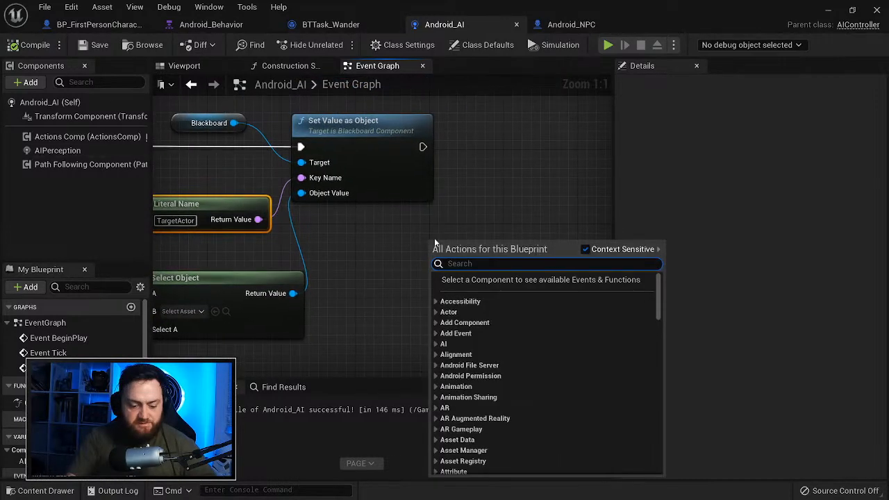
type("get contro")
type("lled pawn")
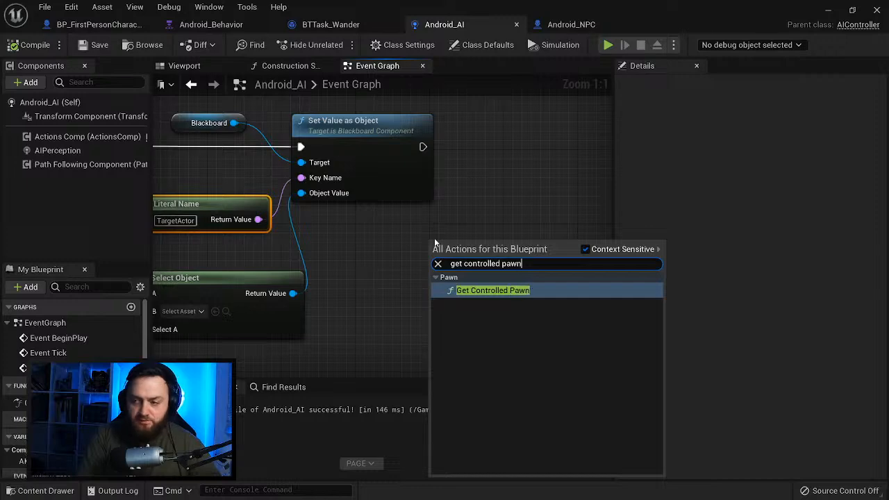
key("Return")
Step: Add a Cast To Character node fed by Get Controlled Pawn's return value
right_click_drag(371, 237, 164, 225)
left_click_drag(343, 264, 381, 236)
type("cast")
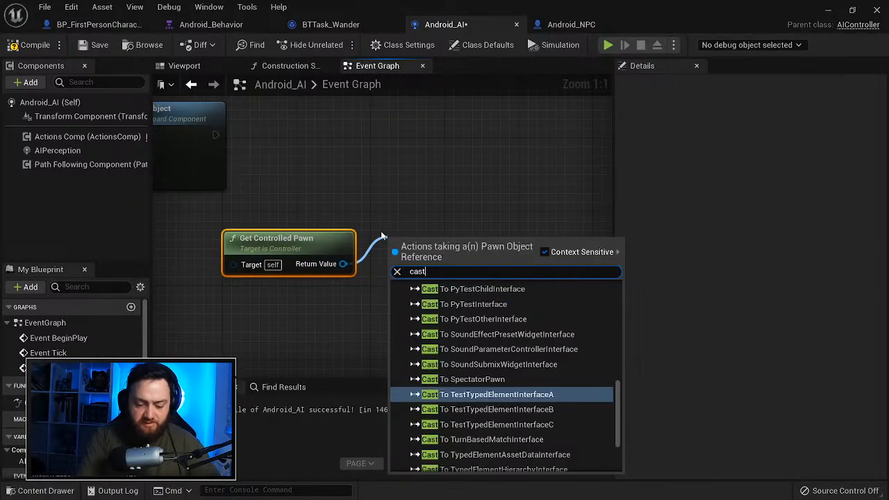
type(" to charac")
key("Return")
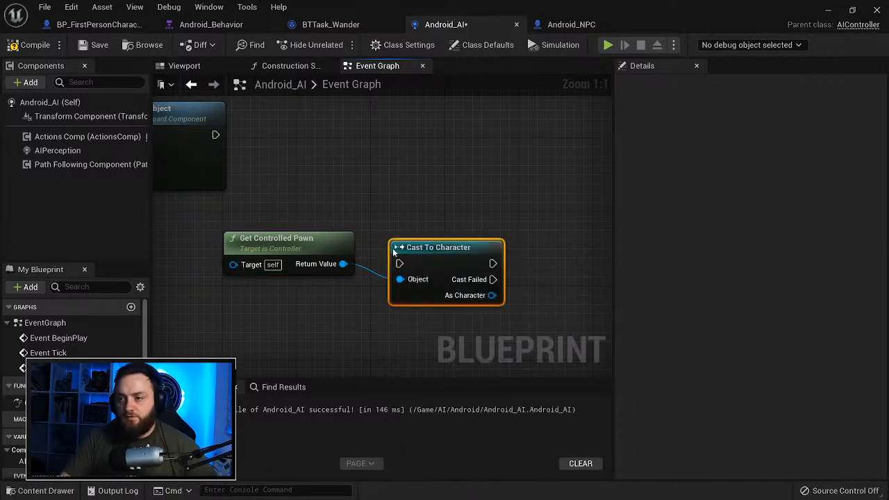
Step: Get the Character Movement component from the cast's As Character output
right_click_drag(494, 312, 366, 303)
left_click_drag(363, 299, 425, 281)
type("sety")
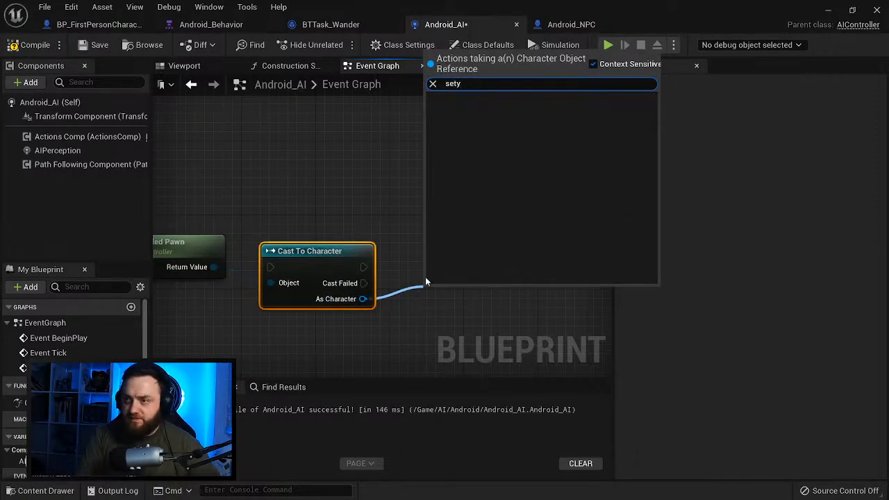
key("BackSpace")
type("m")
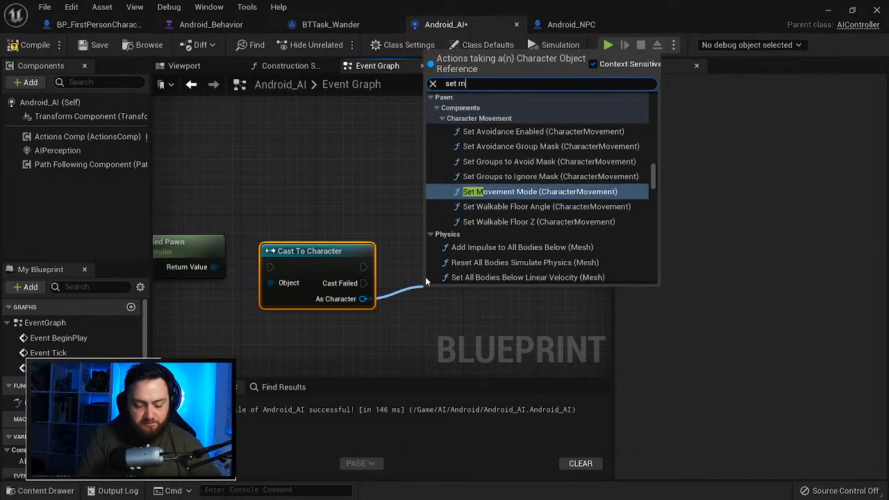
type("ax walk s")
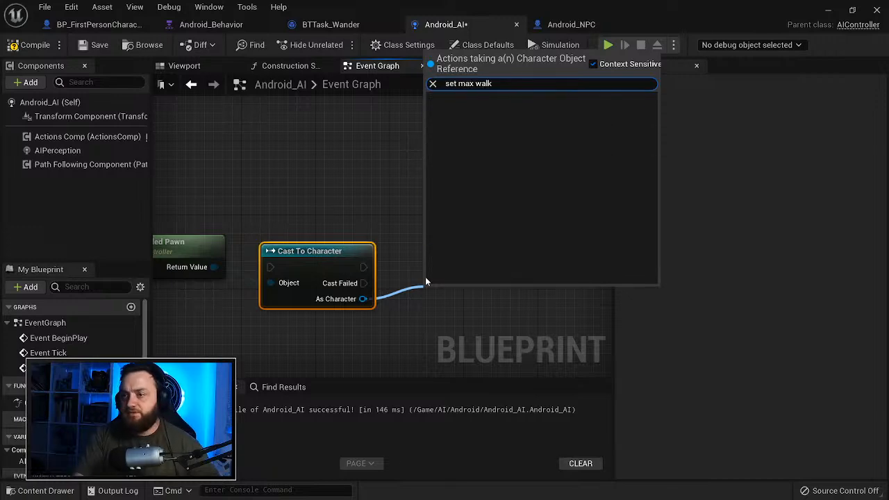
key("BackSpace")
key("BackSpace")
key("BackSpace")
key("BackSpace")
key("BackSpace")
key("BackSpace")
key("BackSpace")
key("BackSpace")
key("BackSpace")
key("BackSpace")
key("BackSpace")
key("BackSpace")
type("get character movem")
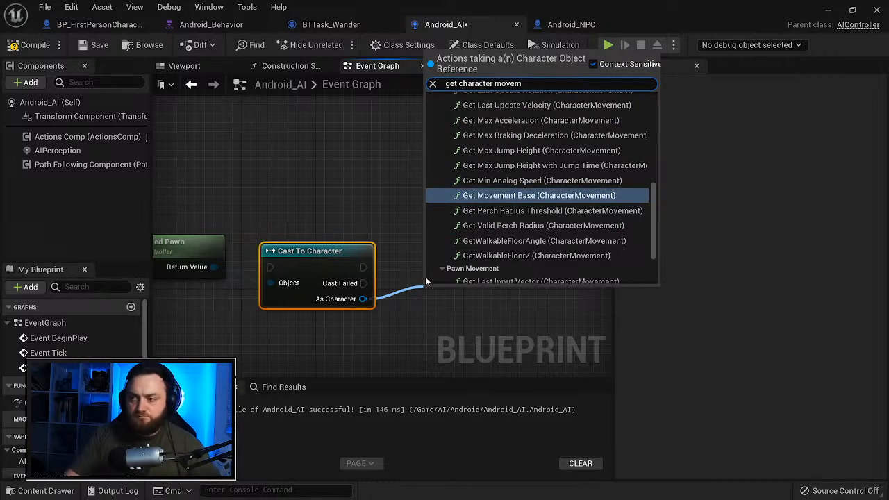
scroll(655, 244, "down", 3)
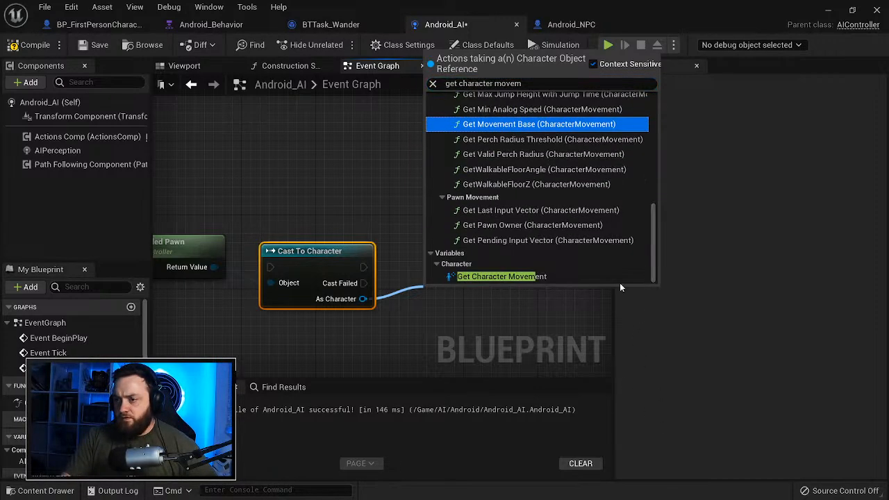
left_click(642, 278)
Step: Add a Set Max Walk Speed node for Character Movement and wire execution from Set Value as Object through the cast to it
left_click_drag(541, 306, 555, 277)
type("set max walk")
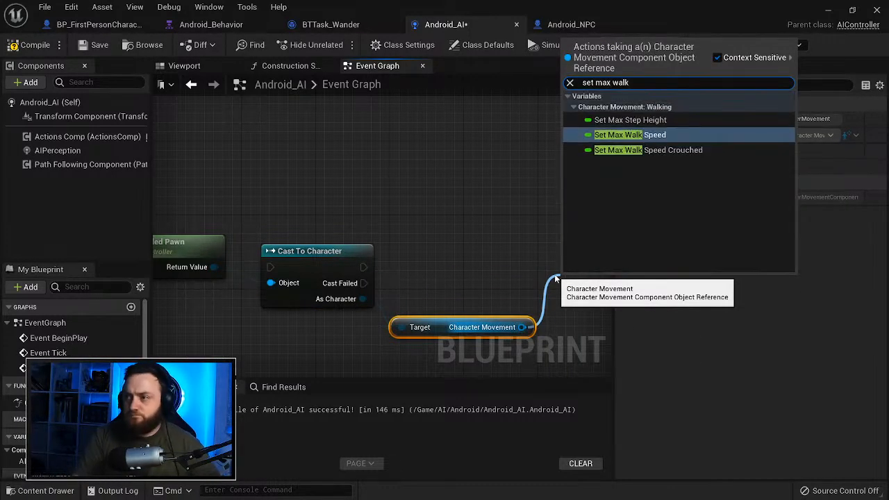
key("Return")
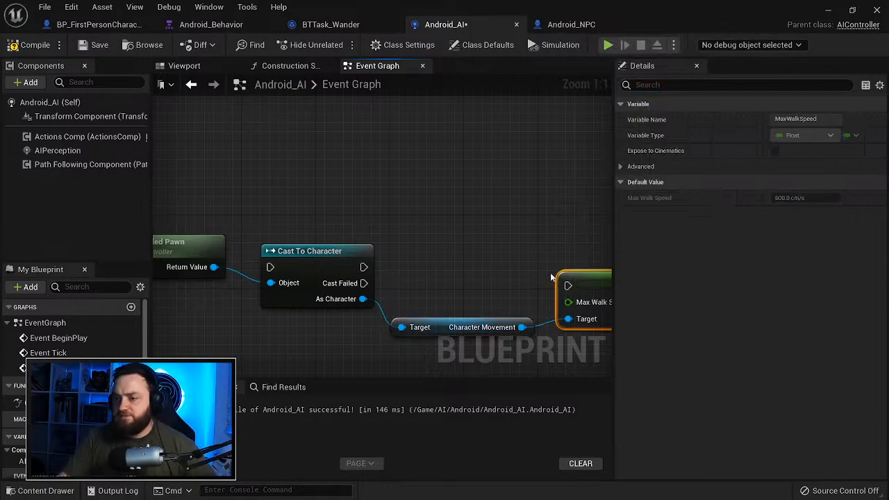
left_click_drag(568, 285, 363, 267)
right_click_drag(312, 257, 423, 276)
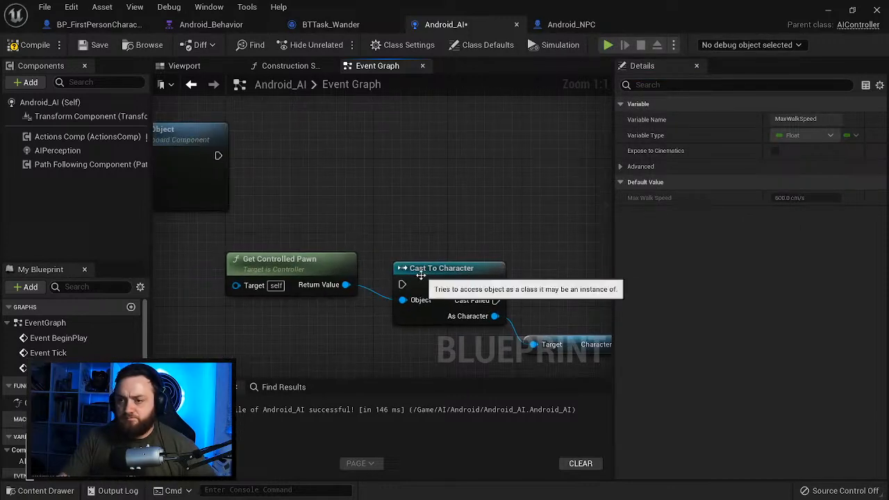
left_click_drag(402, 285, 218, 155)
Step: Feed Max Walk Speed from a new Select Float node whose Pick A input is driven by Successfully Sensed
right_click_drag(378, 207, 212, 99)
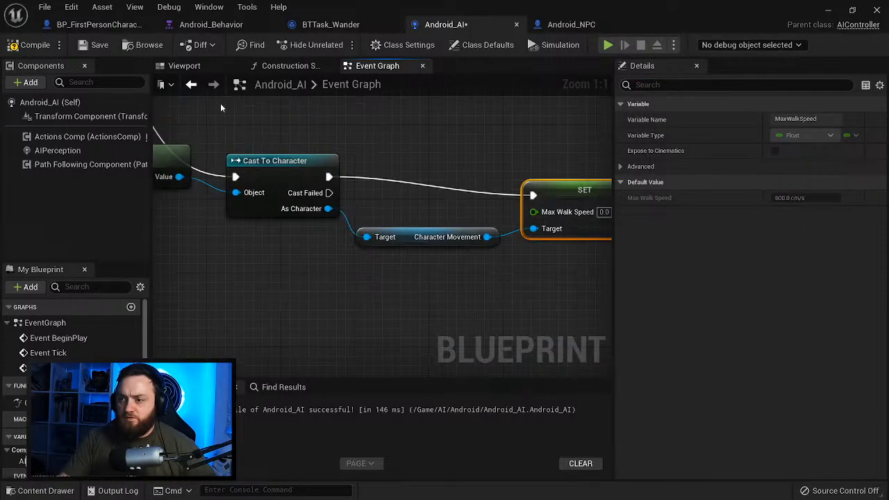
left_click_drag(532, 212, 291, 301)
type("select fl")
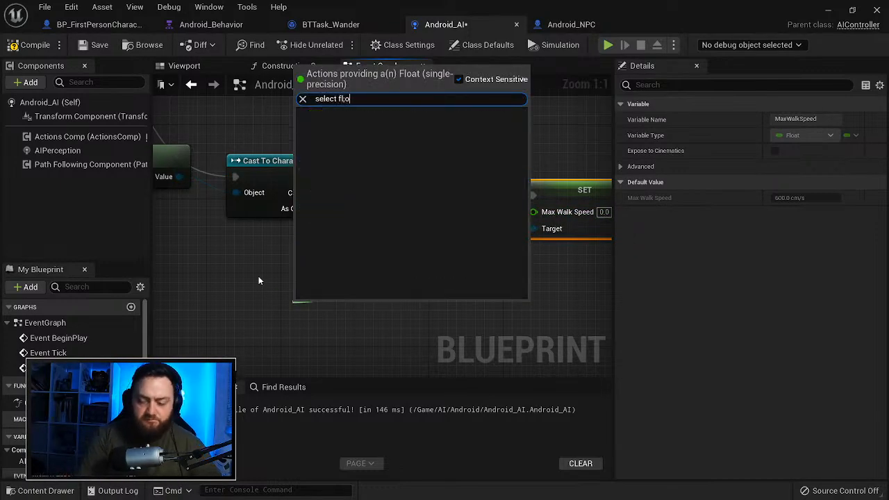
key("Return")
right_click_drag(255, 273, 486, 158)
scroll(501, 215, "down", 3)
right_click_drag(427, 219, 448, 259)
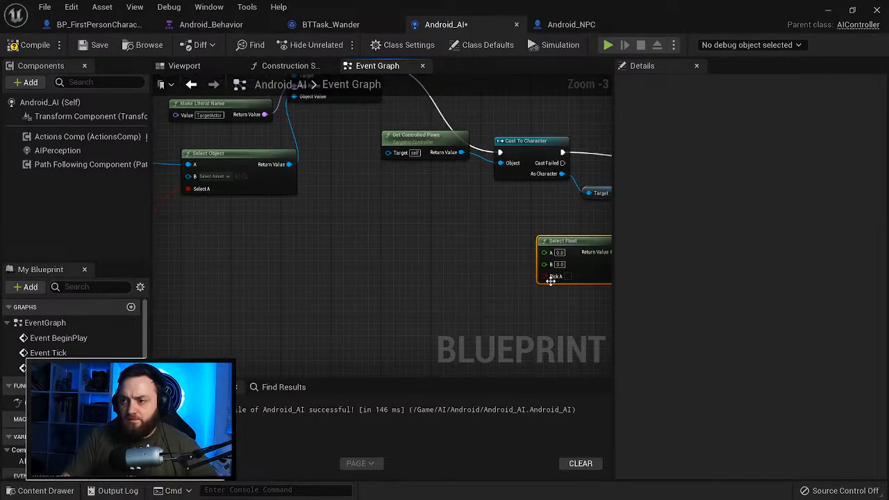
left_click_drag(549, 277, 389, 217)
right_click_drag(452, 251, 118, 250)
left_click_drag(368, 214, 287, 202)
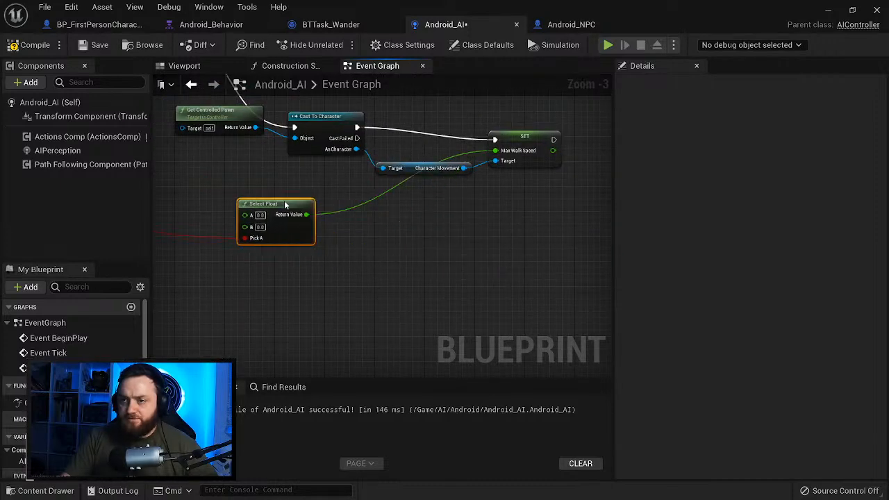
Step: Set Select Float's A to 400 and B to 250, then compile and save Android_AI
scroll(270, 195, "up", 3)
left_click(245, 219)
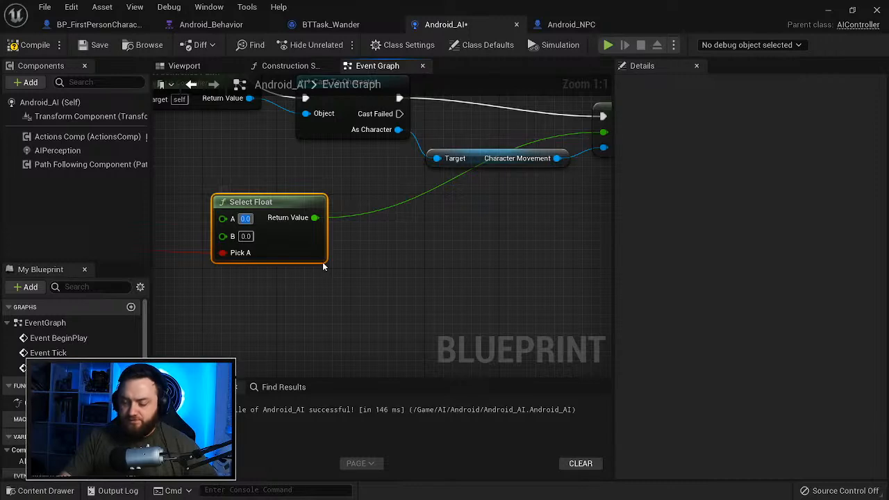
key("Tab")
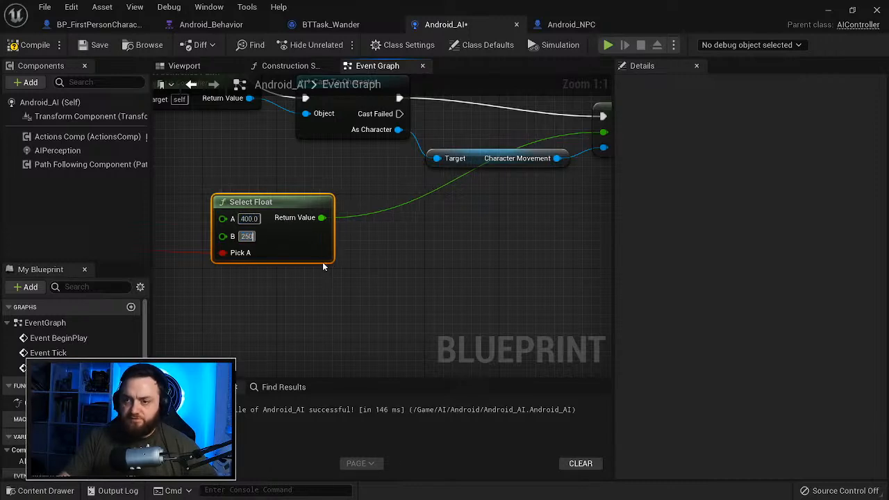
left_click(488, 234)
left_click(28, 45)
left_click(94, 45)
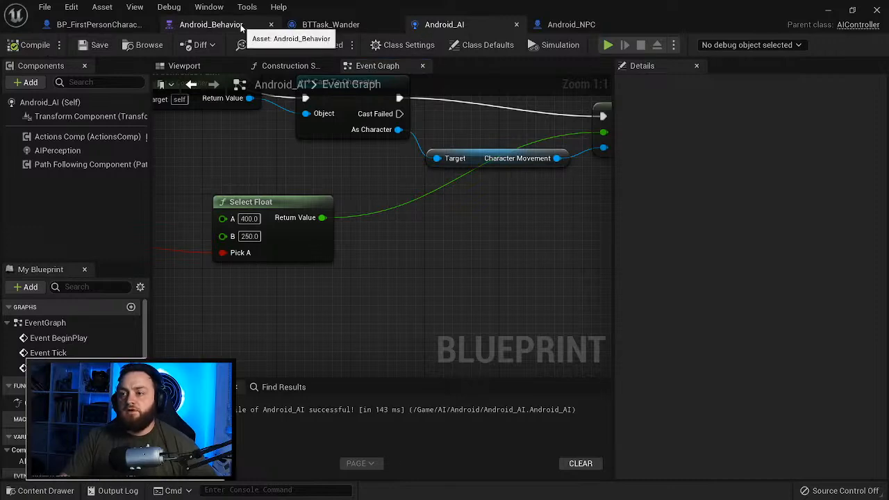
Step: Delete the walk-speed nodes after Set Value as Object, from Get Controlled Pawn to Set Max Walk Speed, including Select Float
right_click_drag(295, 224, 608, 264)
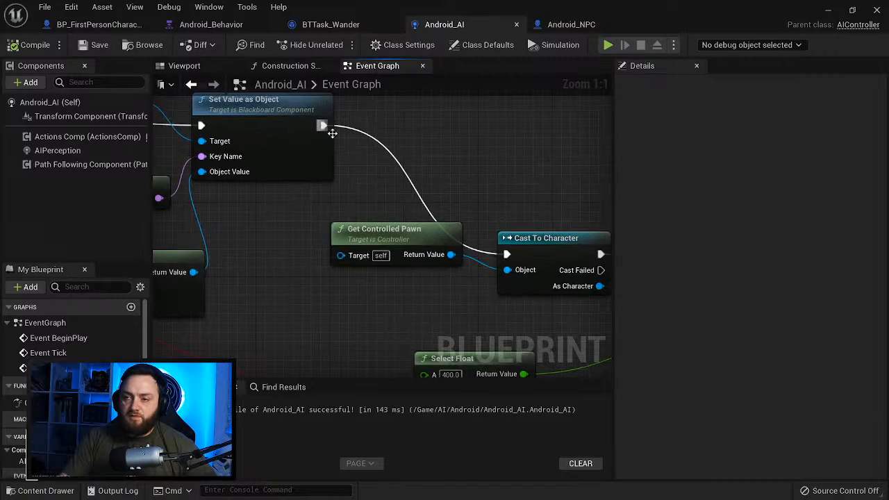
right_click_drag(343, 318, 246, 229)
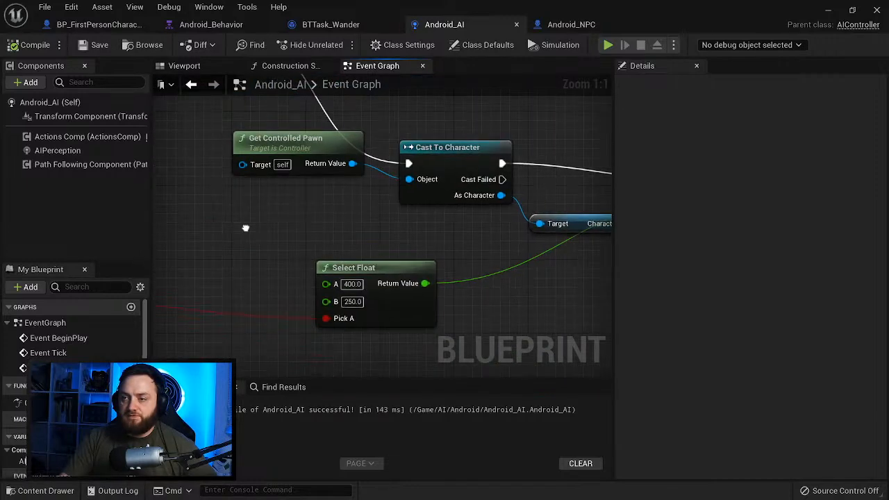
right_click_drag(557, 165, 263, 188)
scroll(282, 280, "down", 5)
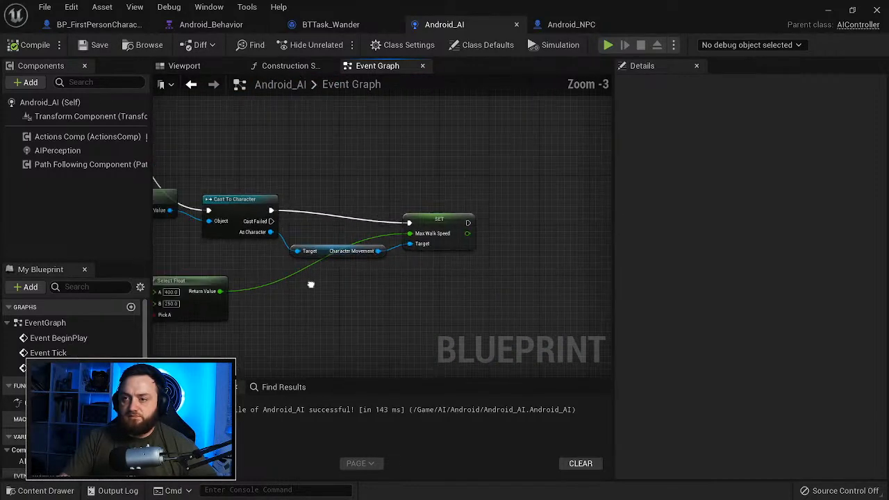
left_click_drag(545, 295, 323, 202)
left_click_drag(343, 172, 402, 219)
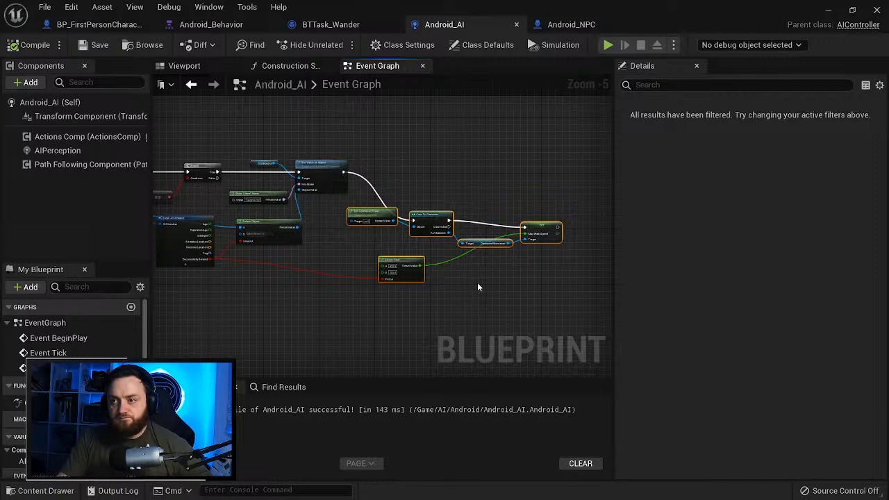
key("Delete")
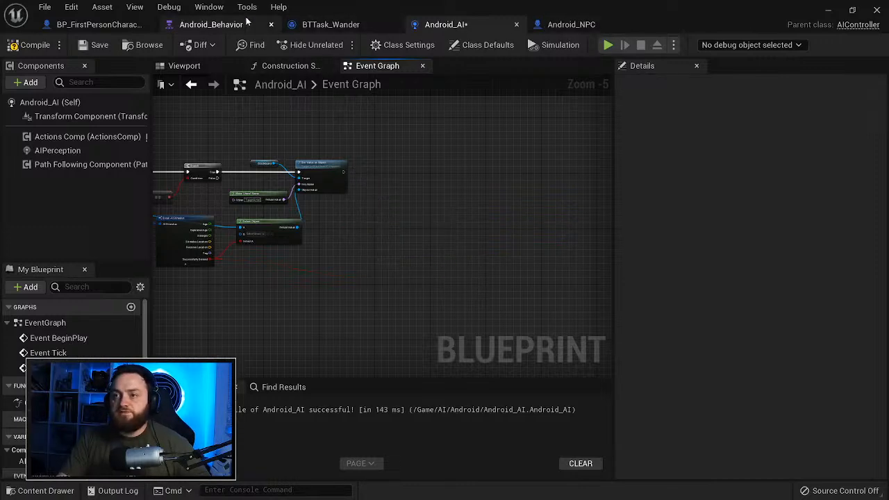
Step: Create a new behavior tree service from Android_Behavior and save it as BTService_ChangeSpeed in the Android folder
left_click(223, 25)
left_click(383, 46)
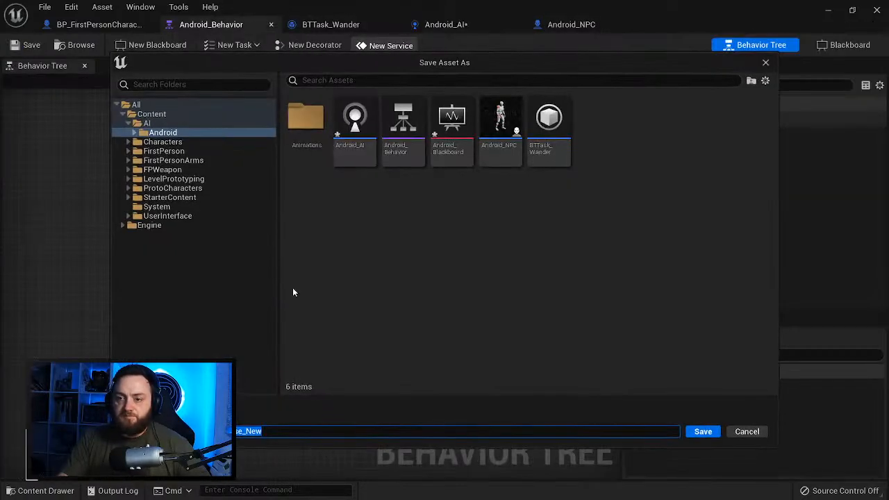
key("BackSpace")
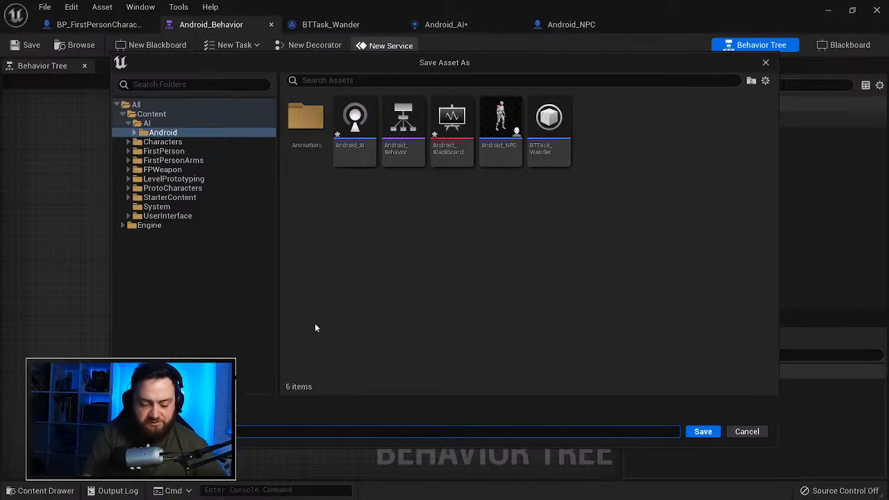
type("BTService_ChangeSpeed")
key("Return")
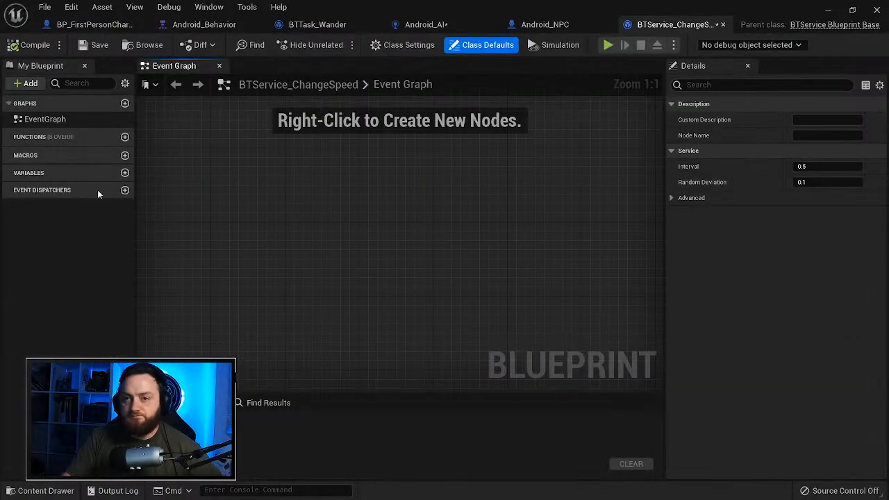
Step: Override Receive Activation AI in BTService_ChangeSpeed to add its event to the graph
left_click(94, 138)
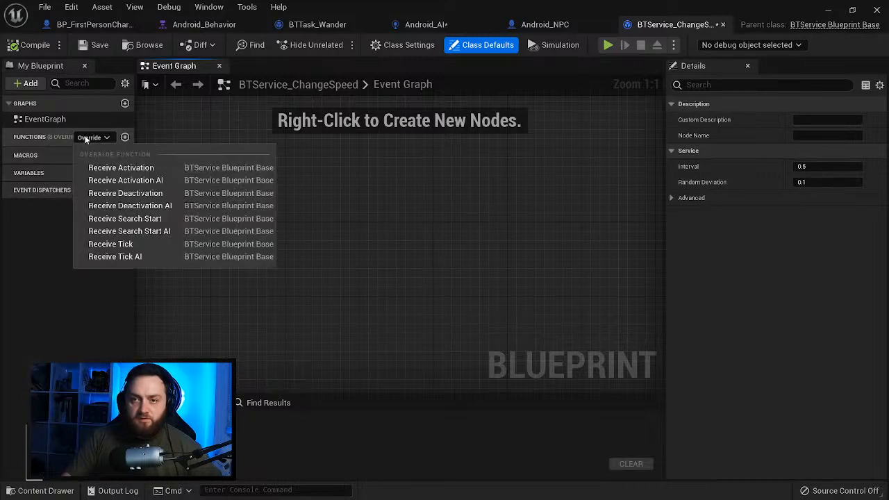
left_click(128, 180)
right_click_drag(383, 284, 292, 261)
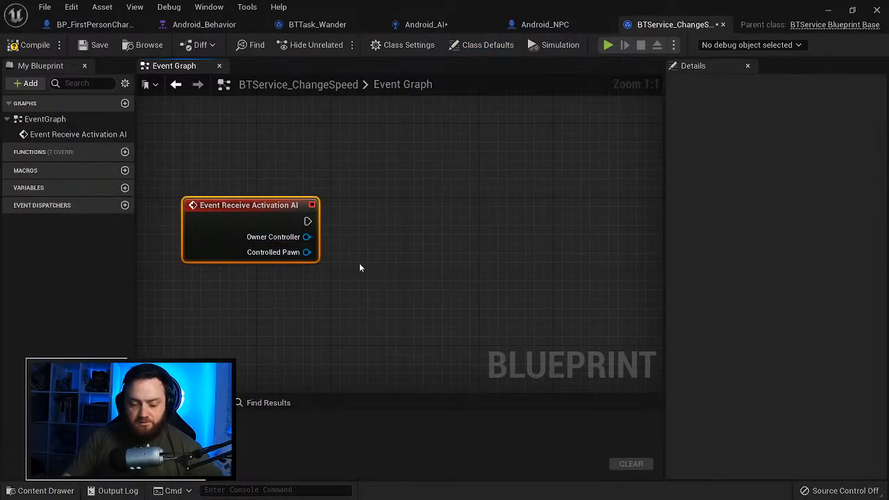
Step: Paste the walk-speed nodes, replace Get Controlled Pawn with the event's Controlled Pawn, connect its execution to Cast To Character, and delete Select Float
key("ctrl+v")
left_click_drag(403, 230, 523, 217)
left_click(417, 211)
key("Delete")
left_click_drag(490, 245, 306, 252)
left_click_drag(309, 221, 398, 214)
right_click_drag(465, 254, 315, 206)
left_click(305, 265)
key("Delete")
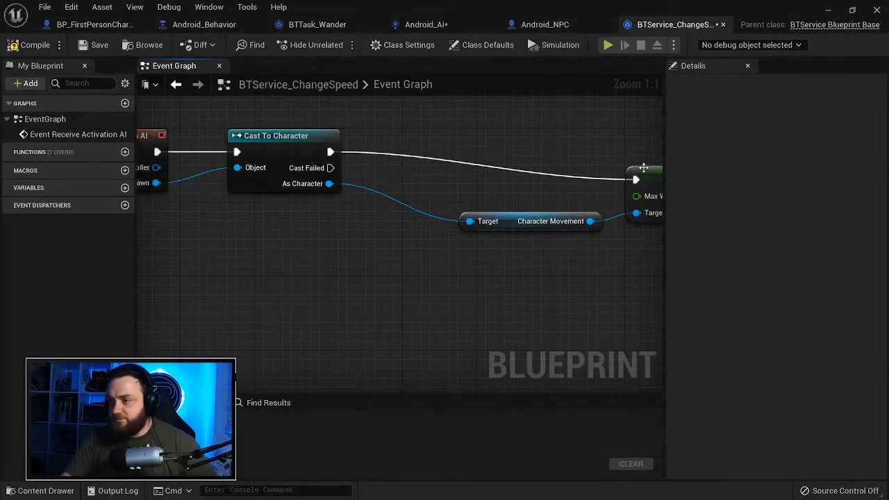
Step: Tidy the pasted nodes, promote the Max Walk Speed input to an instance-editable variable, and compile BTService_ChangeSpeed
left_click_drag(635, 172, 468, 145)
left_click_drag(506, 219, 297, 212)
left_click_drag(467, 168, 382, 286)
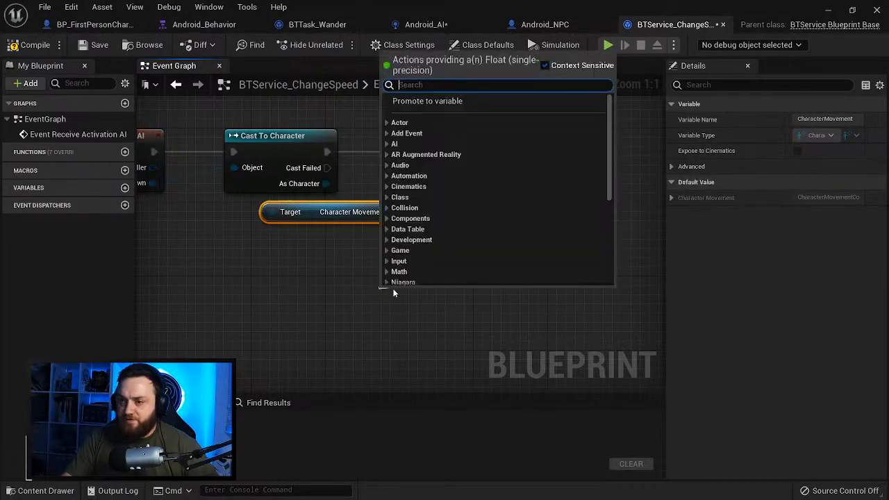
left_click(434, 104)
key("Return")
left_click(128, 204)
left_click(29, 45)
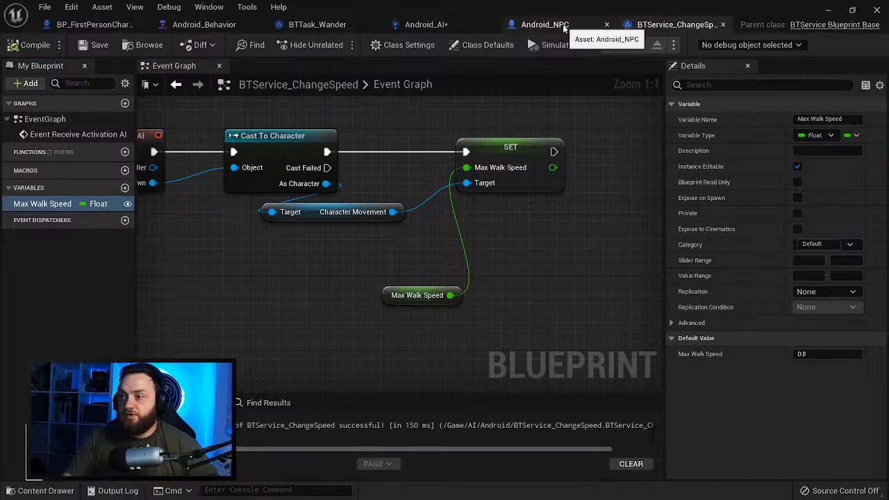
Step: Add the BTService Change Speed service to the Move To task in Android_Behavior with Max Walk Speed 400
left_click(204, 24)
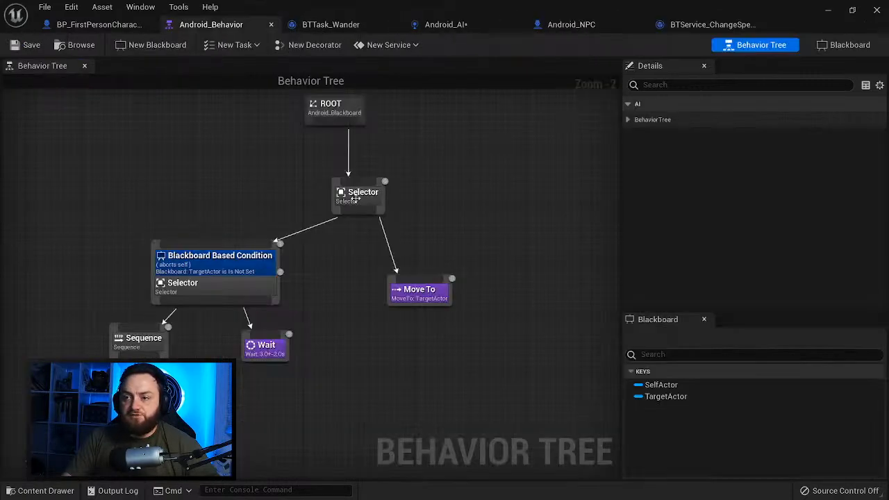
right_click(434, 300)
mouse_move(492, 467)
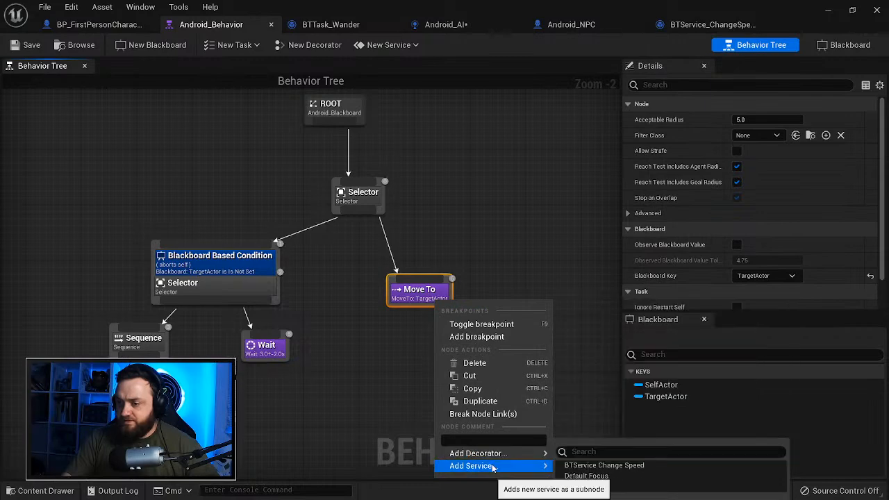
left_click(599, 465)
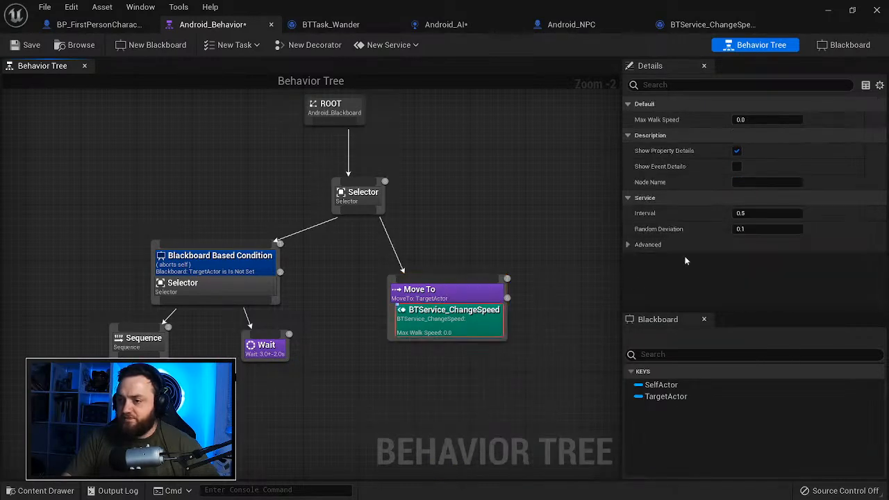
left_click(764, 120)
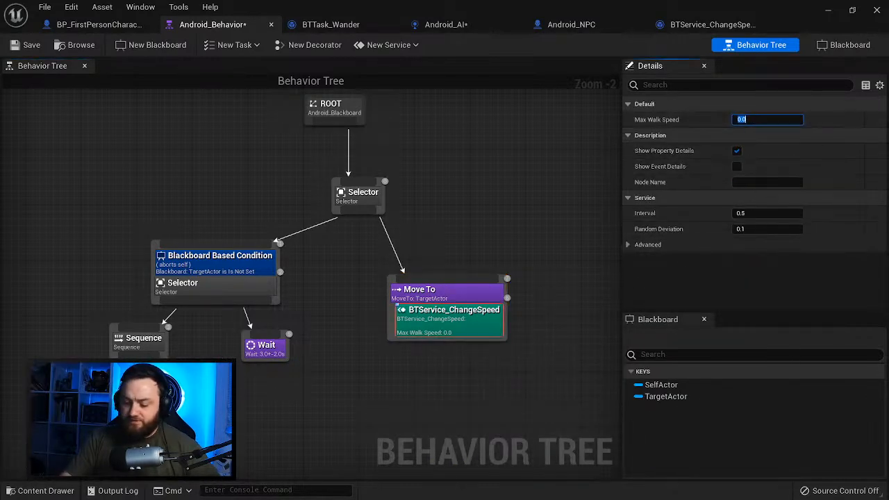
left_click(330, 377)
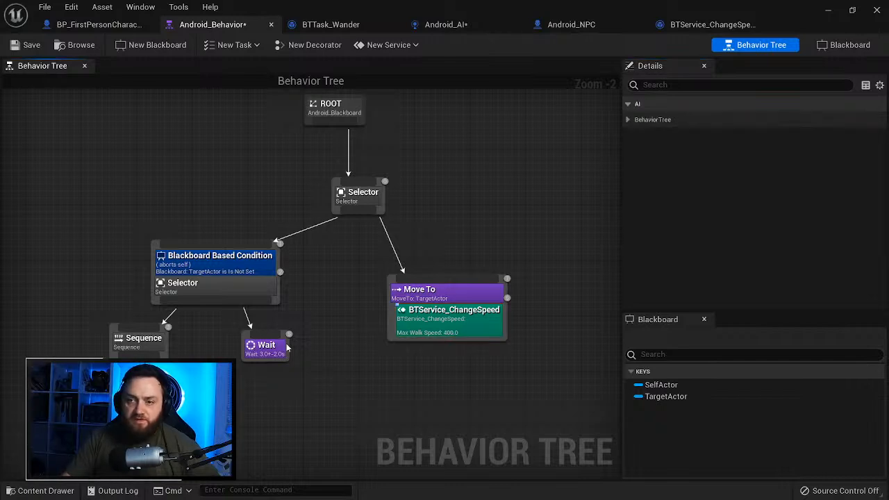
Step: Add the BTService Change Speed service to the Selector with the Blackboard Based Condition and set its Max Walk Speed to 250
right_click(224, 288)
mouse_move(326, 448)
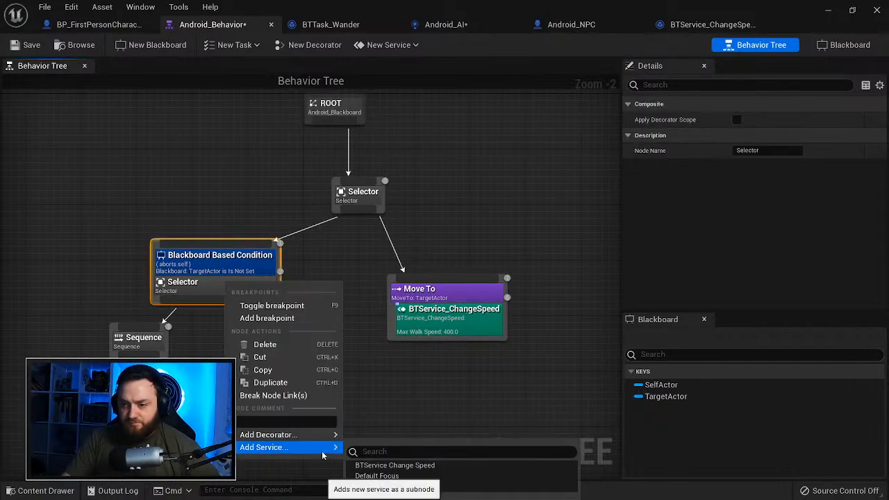
left_click(389, 464)
left_click(238, 316)
left_click(749, 124)
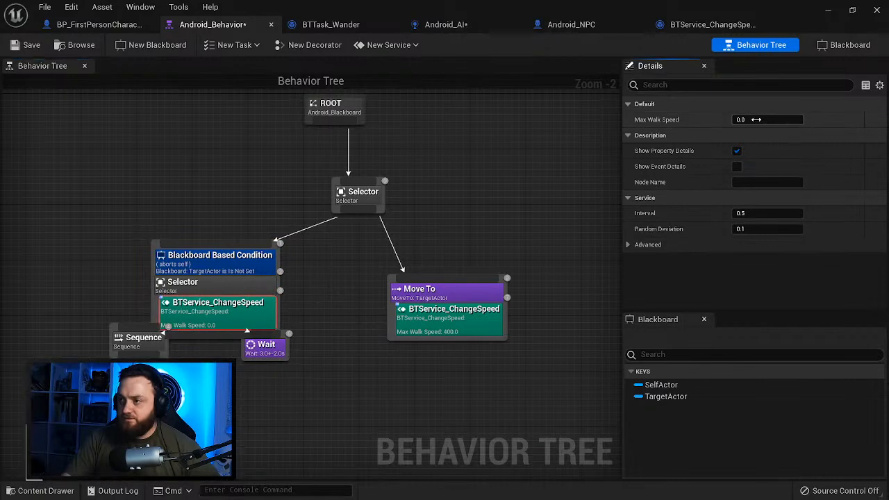
type("250")
key("Return")
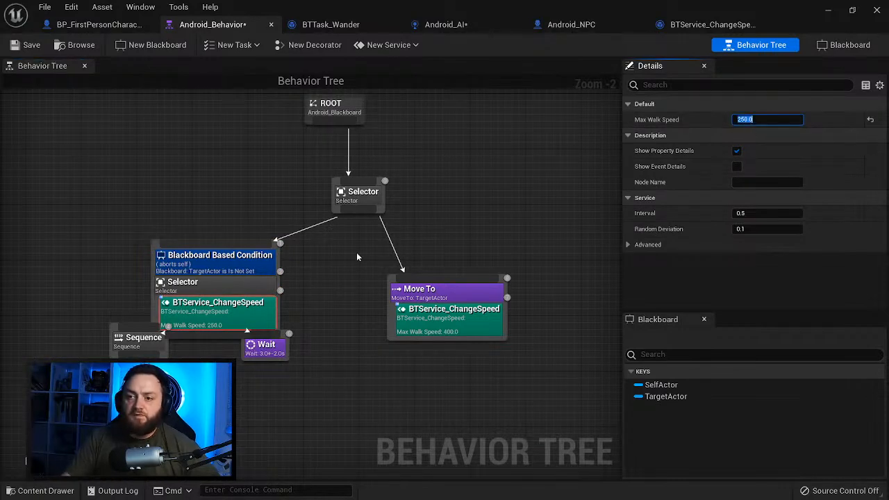
Step: Move the Selector with the blackboard condition up, clear of its child nodes, and save Android_Behavior
left_click_drag(251, 285, 236, 253)
left_click(354, 286)
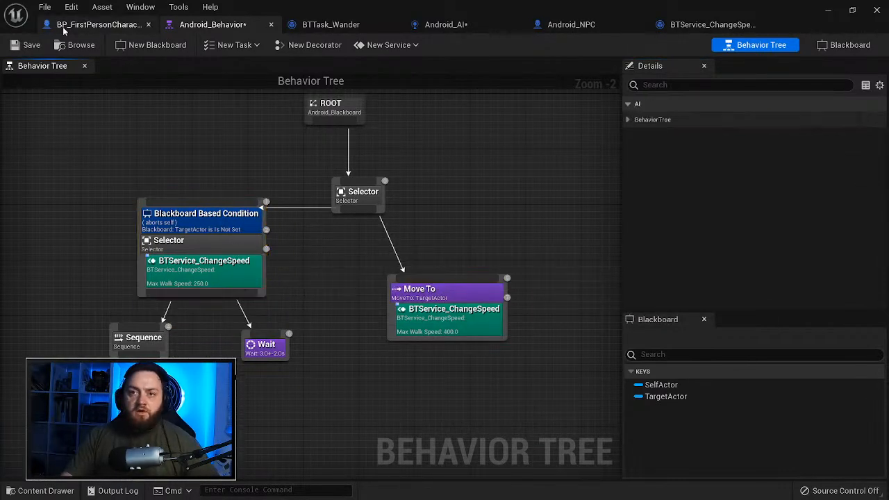
left_click(26, 45)
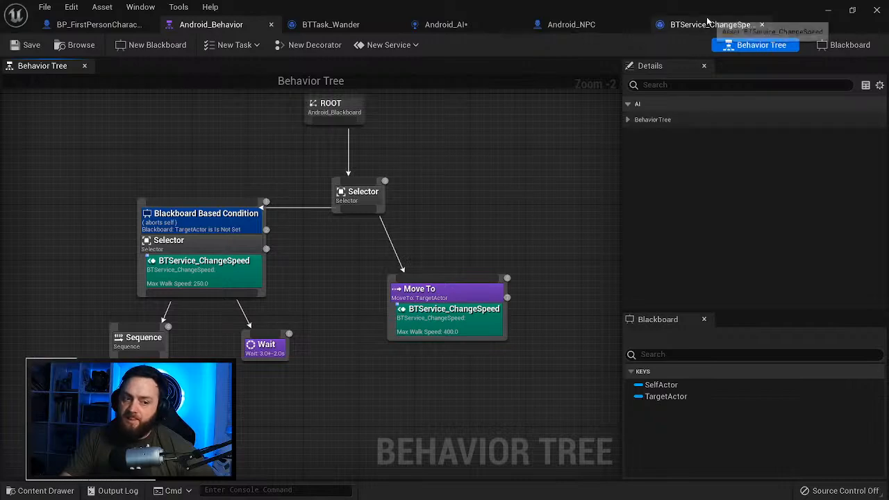
Step: Playtest DevMap by walking among the androids to check their wandering and chasing speeds, and end the session
left_click(831, 10)
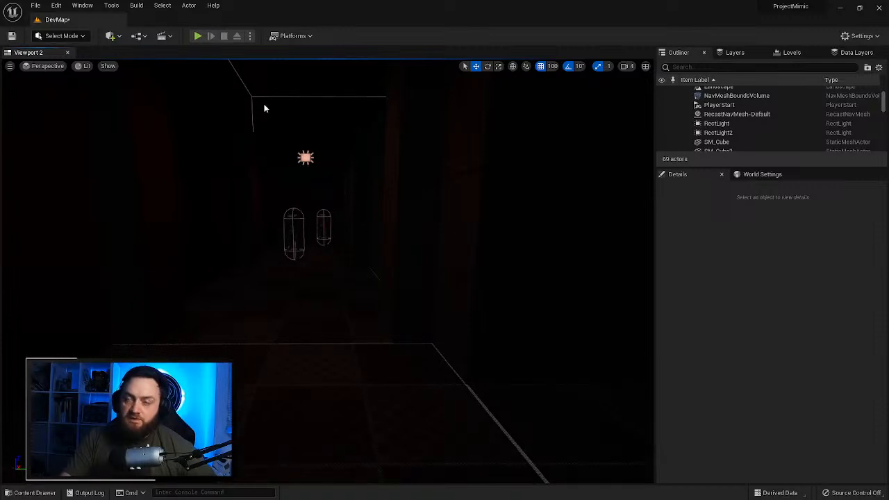
left_click(197, 35)
left_click(320, 248)
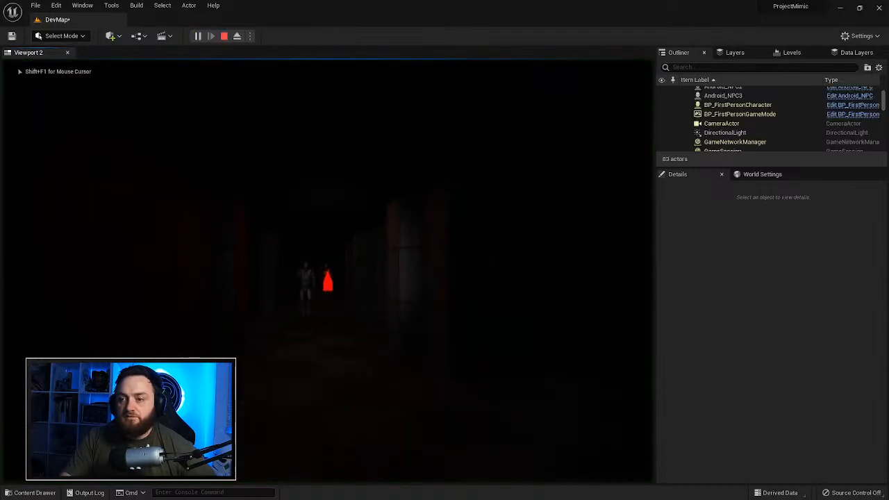
key("w")
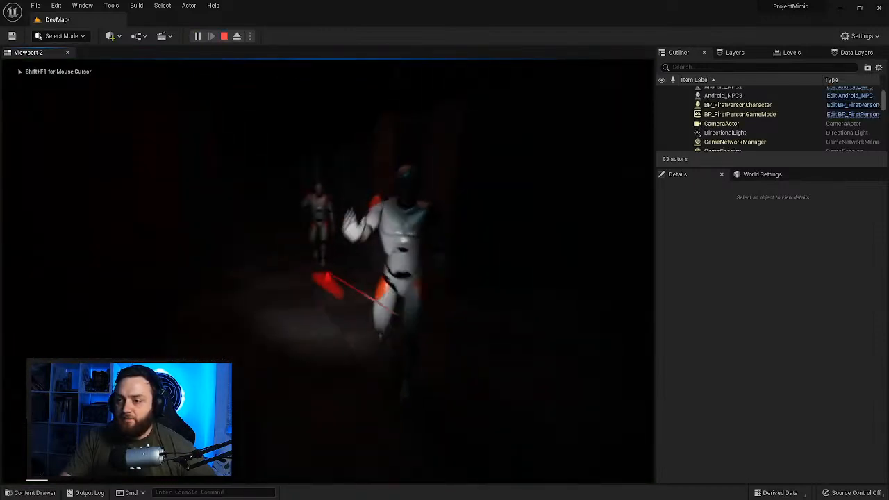
key("w")
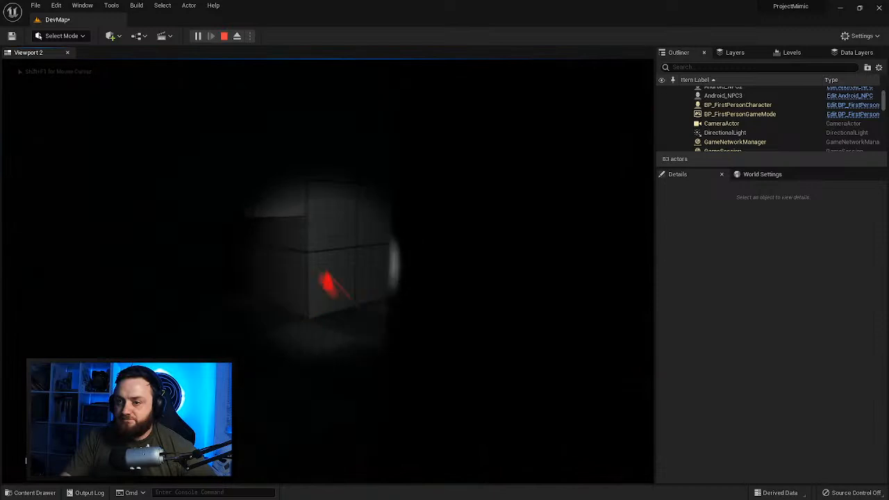
key("w")
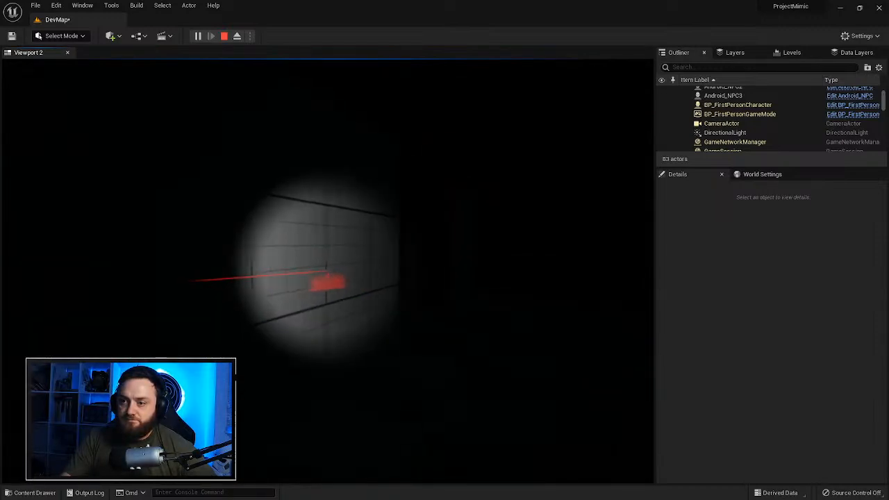
key("w")
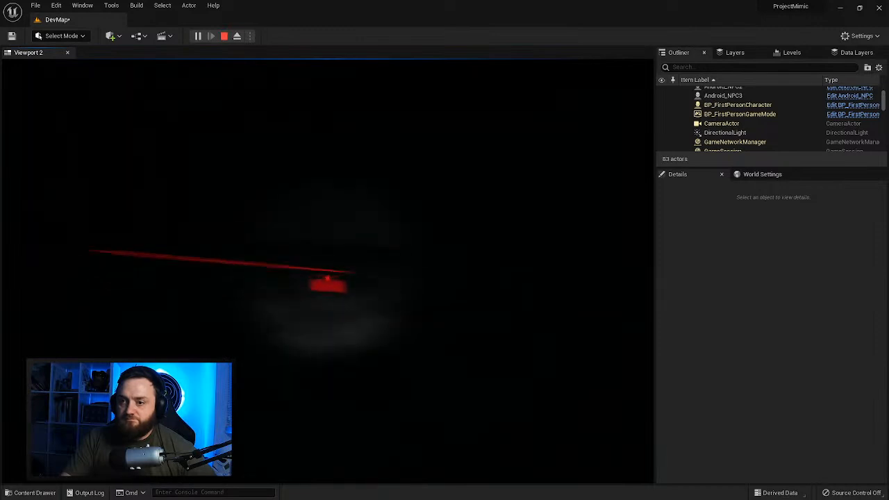
key("w")
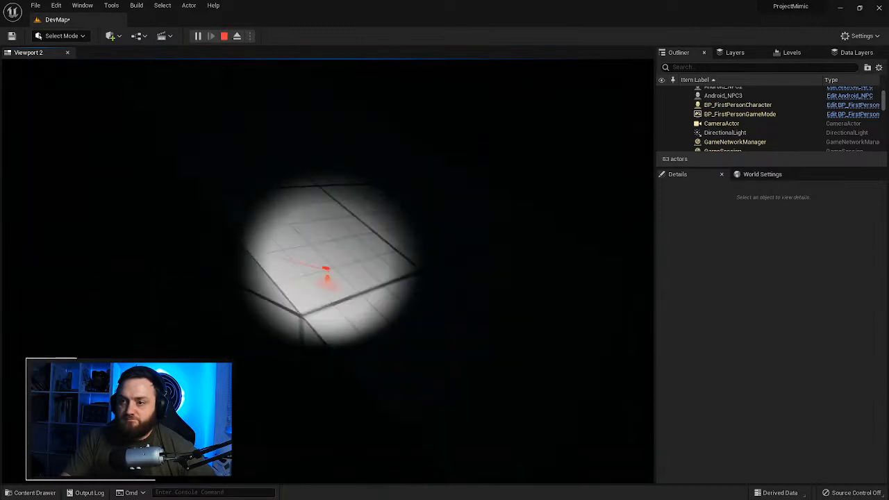
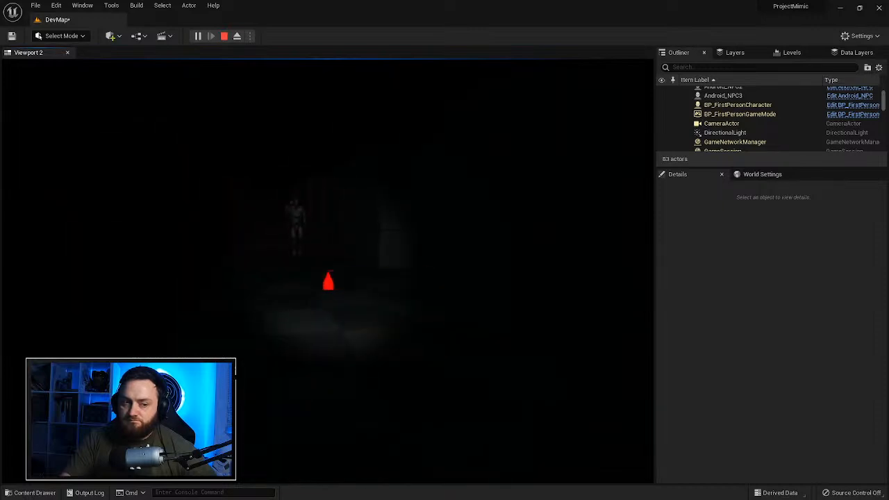
key("Escape")
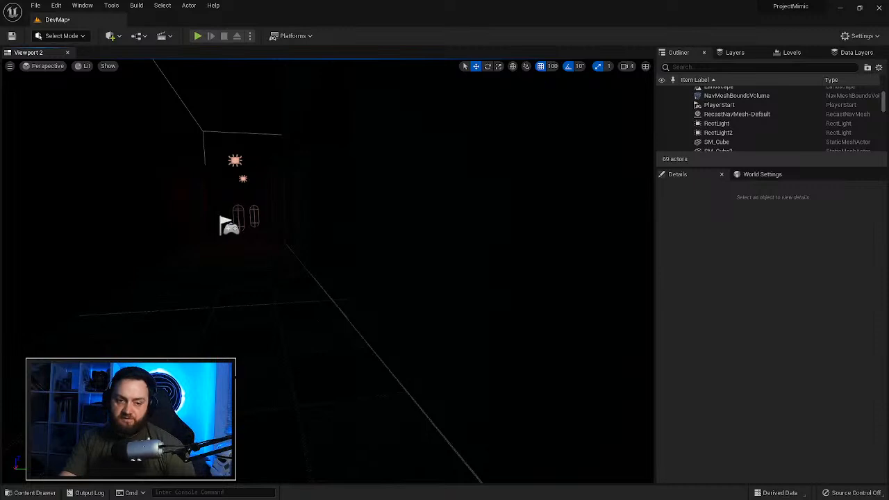
Step: Select the Android_NPC2 android in the level and open its Android_NPC blueprint for editing
key("w")
right_click_drag(328, 271, 445, 313)
key("w")
right_click_drag(326, 271, 368, 268)
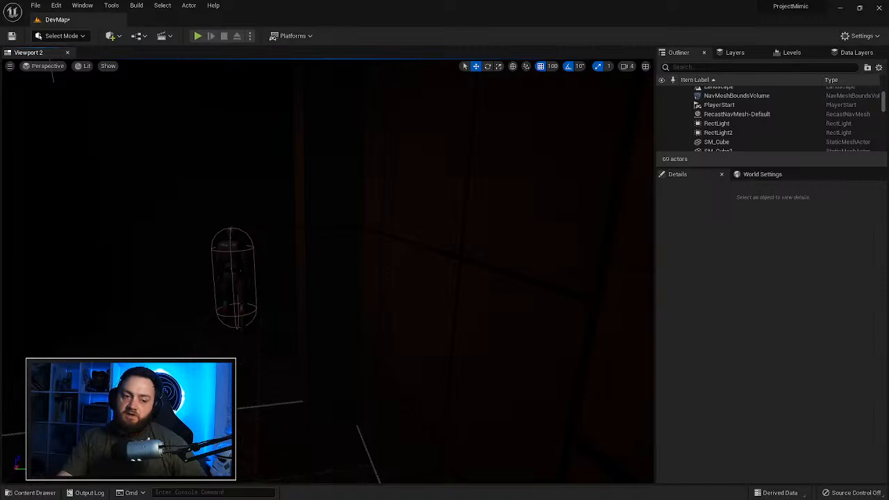
right_click_drag(326, 271, 327, 271)
right_click_drag(263, 90, 264, 90)
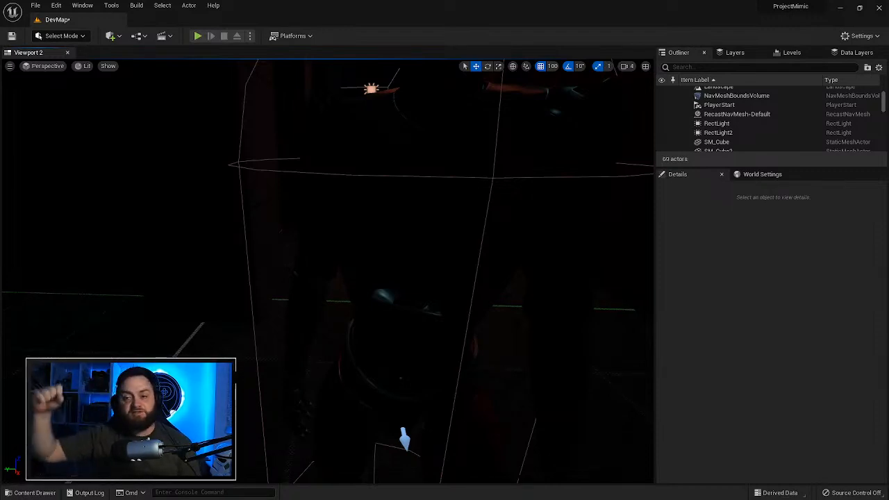
right_click_drag(326, 271, 343, 230)
right_click_drag(444, 278, 327, 274)
left_click(443, 278)
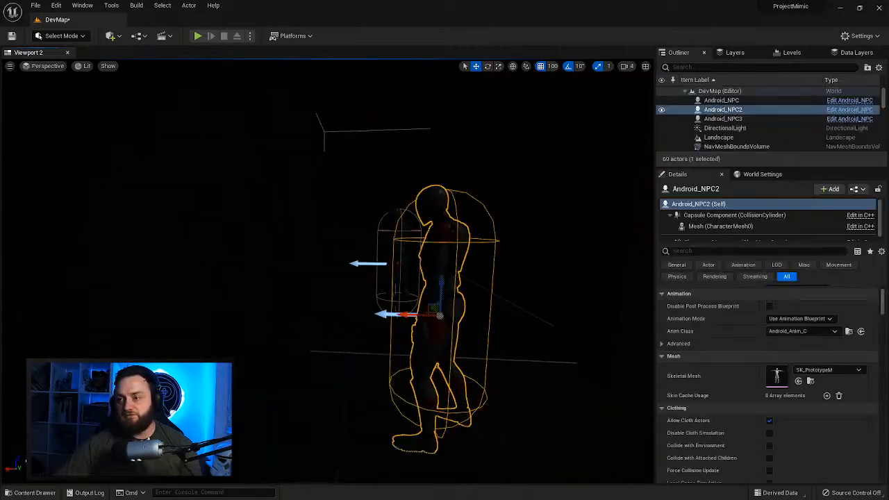
left_click(830, 110)
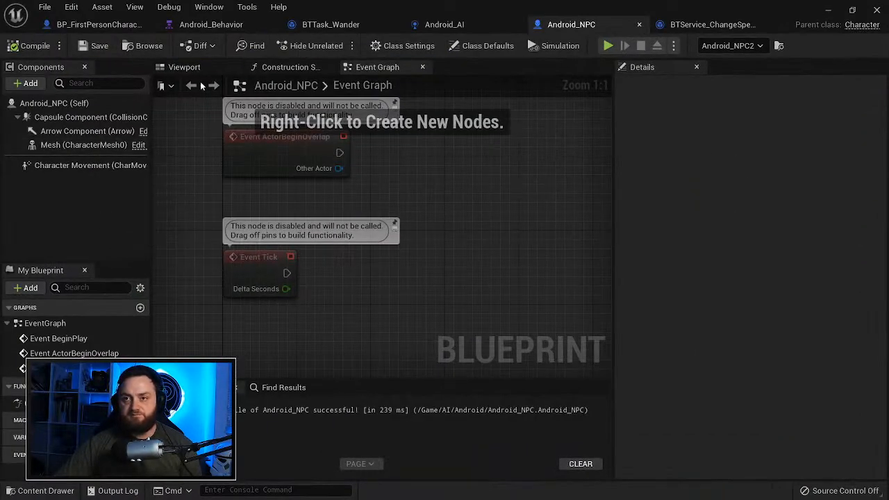
Step: Add a Spot Light component to the Android_NPC blueprint
left_click(184, 67)
left_click(30, 84)
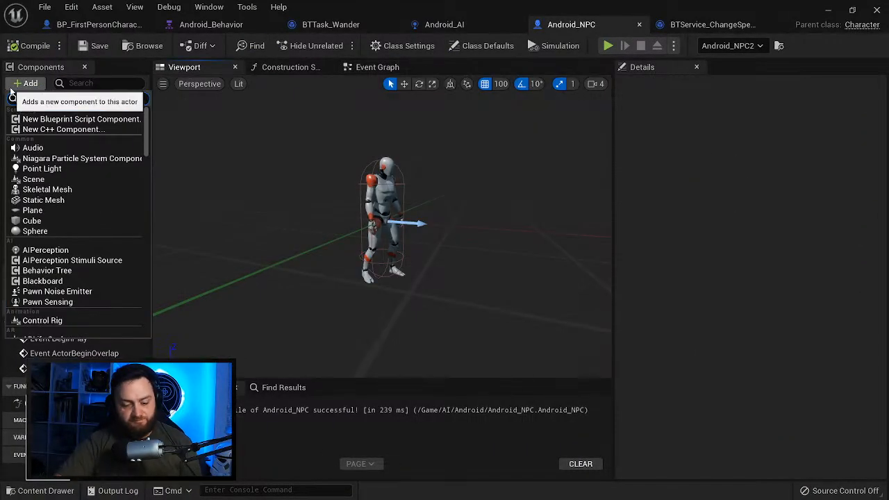
type("spot lkight")
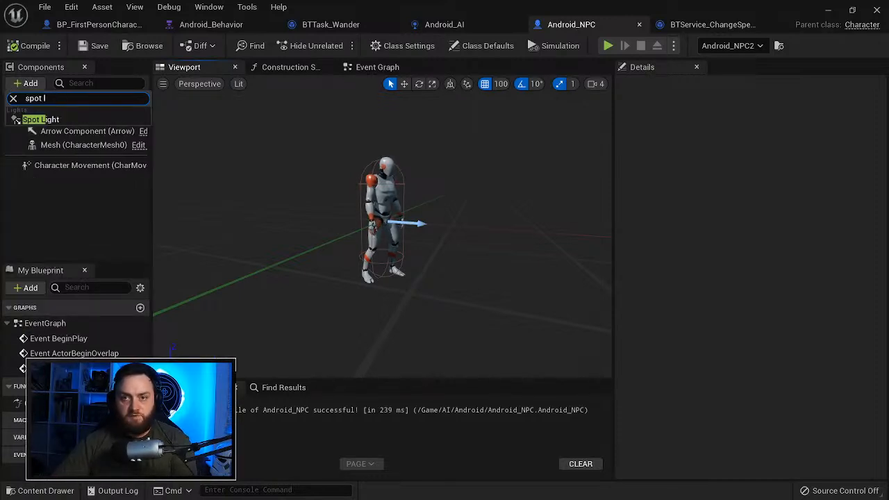
left_click(41, 119)
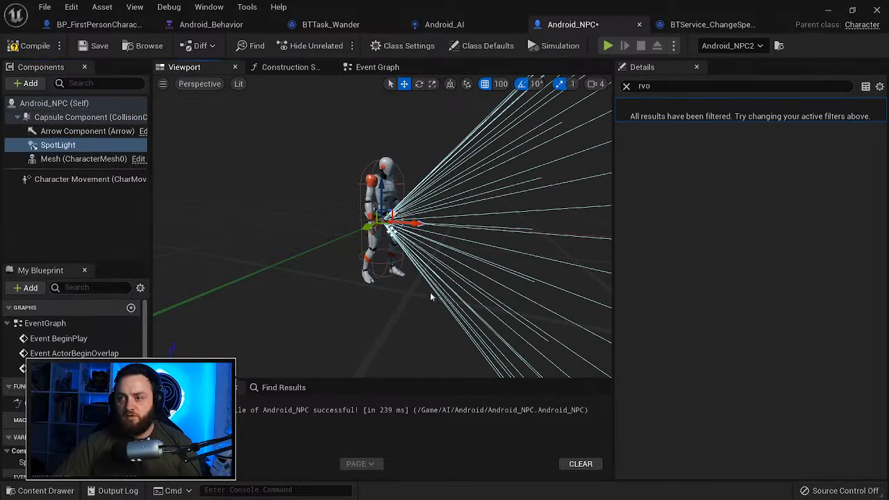
Step: Turn off grid snapping and move the spotlight in front of the android's head, at about X 31, Z 79
key("f")
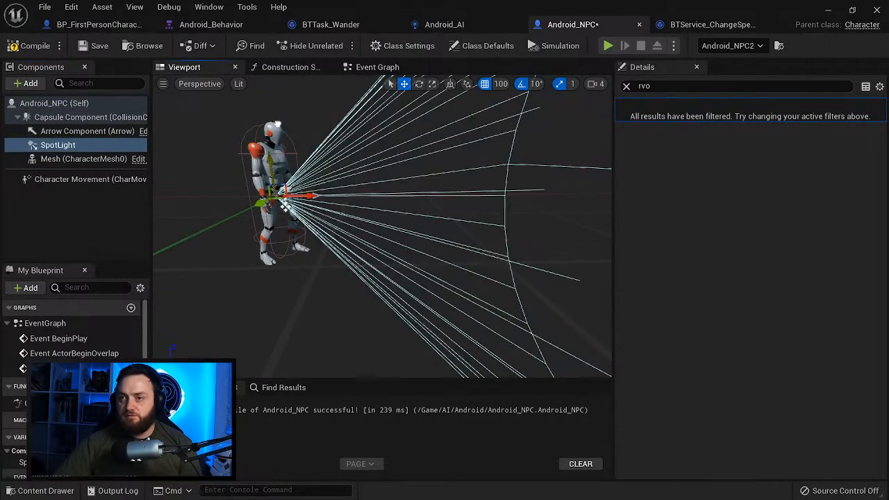
left_click(485, 84)
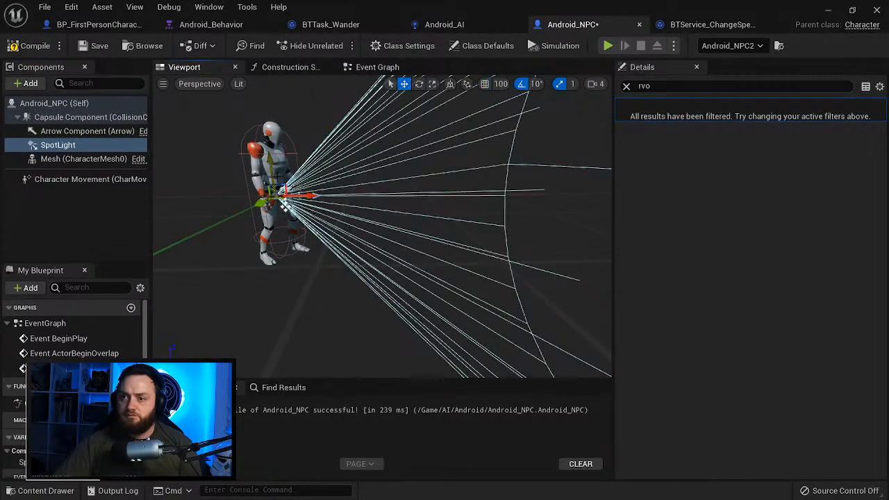
left_click_drag(283, 186, 295, 128)
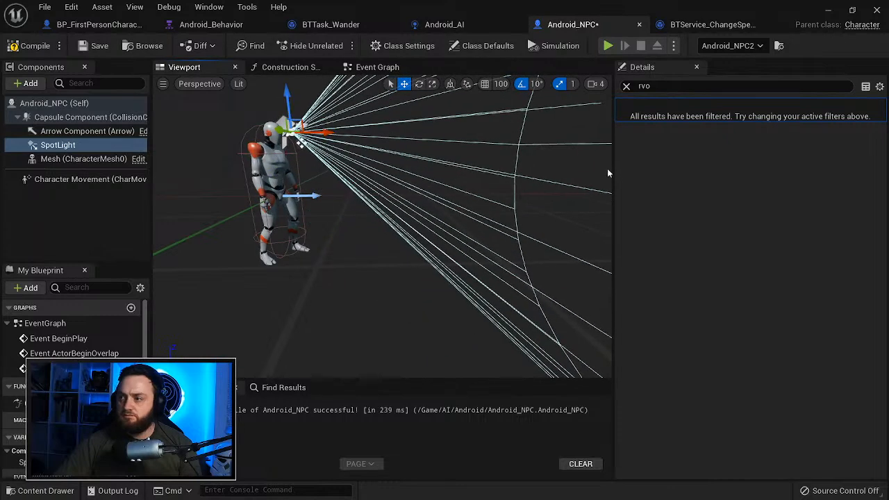
Step: Clear the property filter and narrow the spotlight's Outer Cone Angle to about 3.5 degrees
left_click(625, 86)
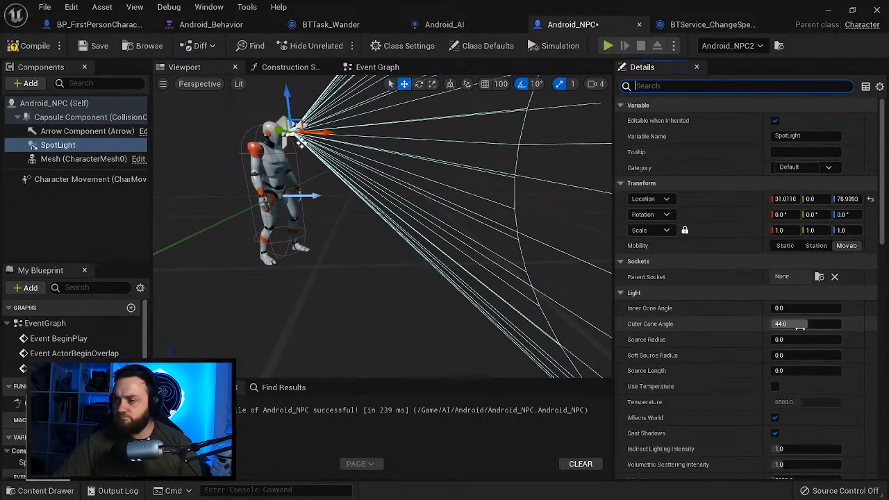
left_click_drag(805, 324, 682, 325)
mouse_move(454, 264)
right_mouse_down()
mouse_move(499, 269)
mouse_move(454, 263)
right_mouse_up()
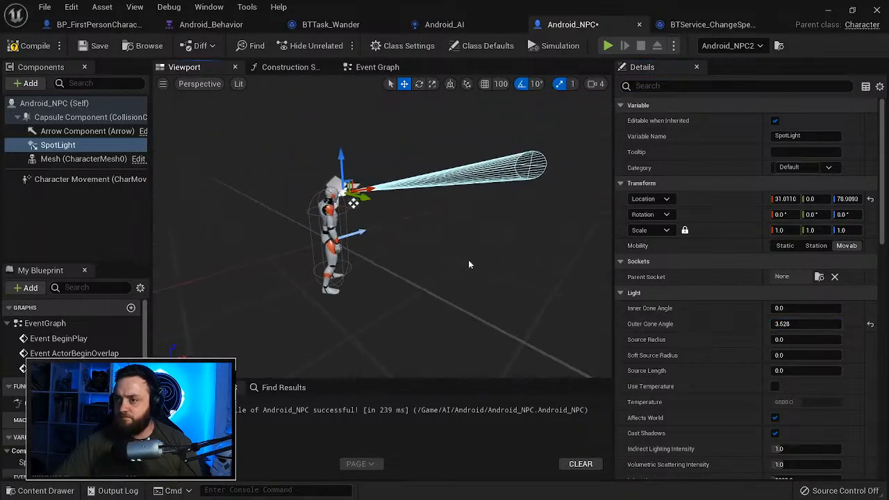
scroll(797, 450, "down", 2)
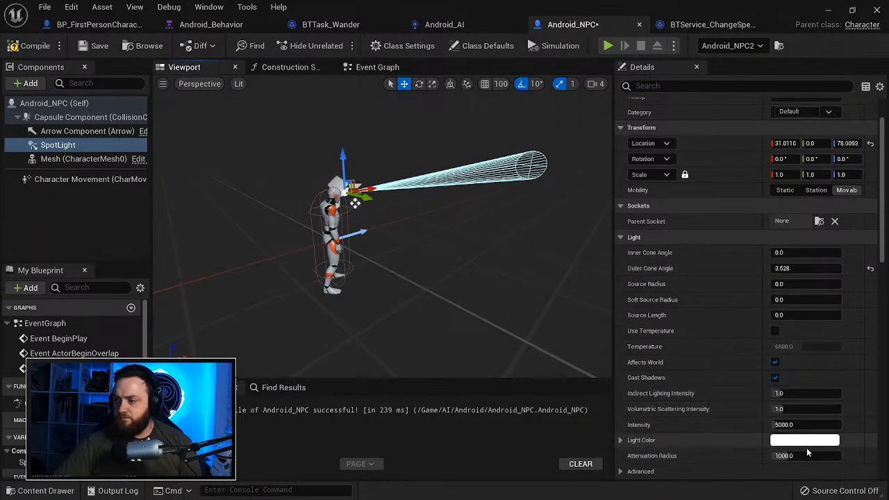
Step: Shorten the spotlight's Attenuation Radius to about 450 and set its Intensity to 1000
type("801.645569")
key("Return")
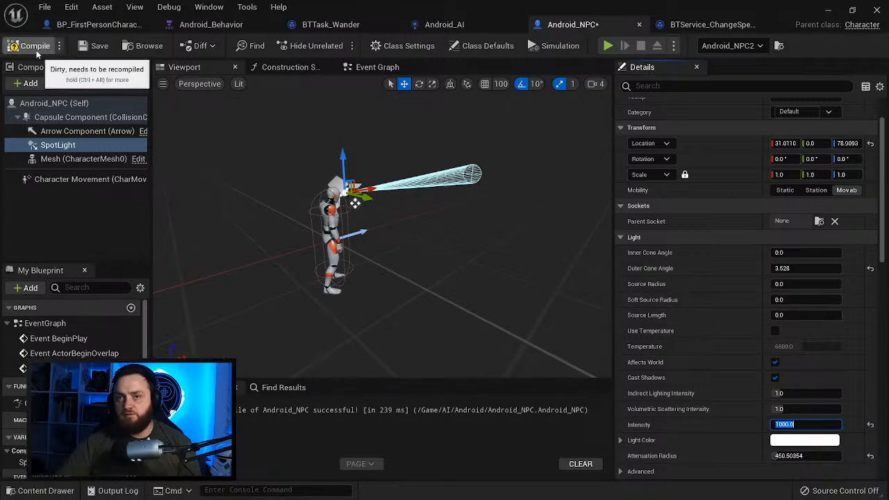
Step: Parent the SpotLight component to the android's Mesh and attach it to the head bone as its parent socket
left_click_drag(47, 149, 59, 159)
left_click(76, 144)
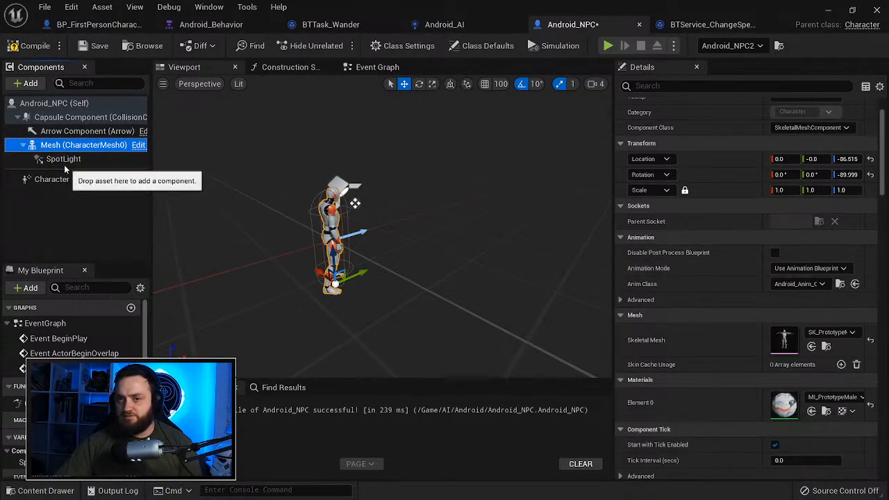
left_click(64, 160)
left_click(819, 222)
type("head")
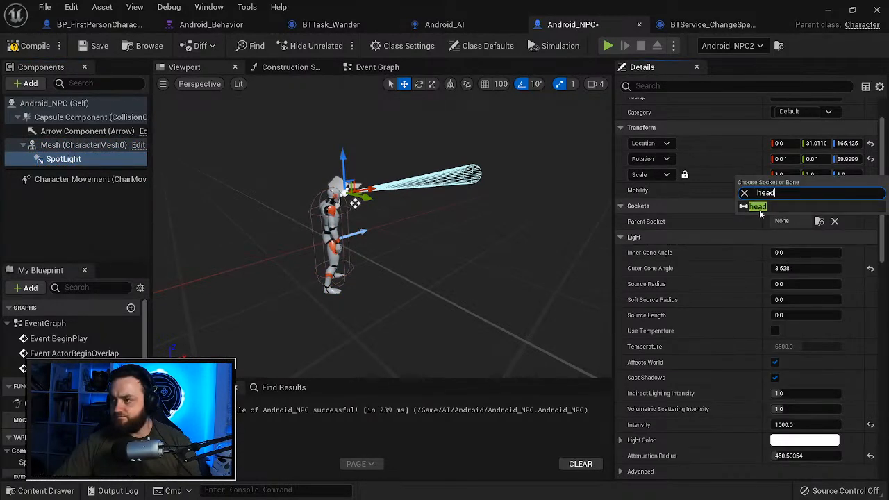
left_click(758, 207)
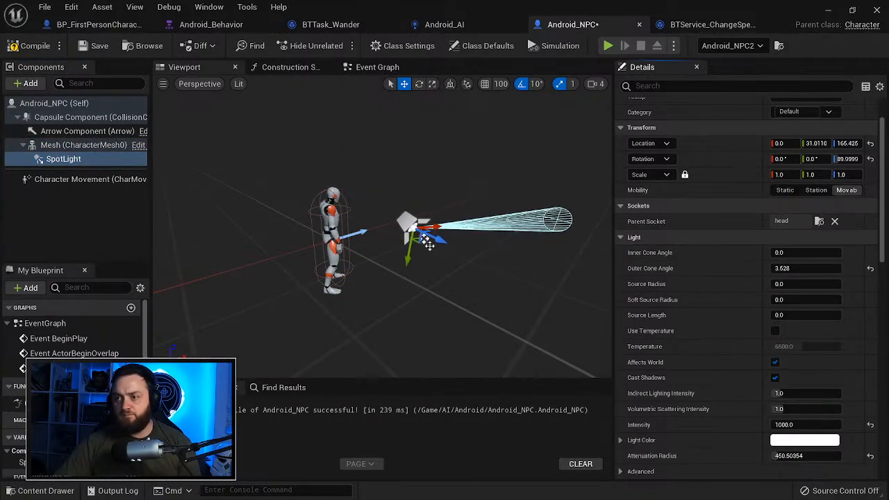
Step: Reset the spotlight's location to the head bone's origin and compile the Android_NPC blueprint
left_click(870, 143)
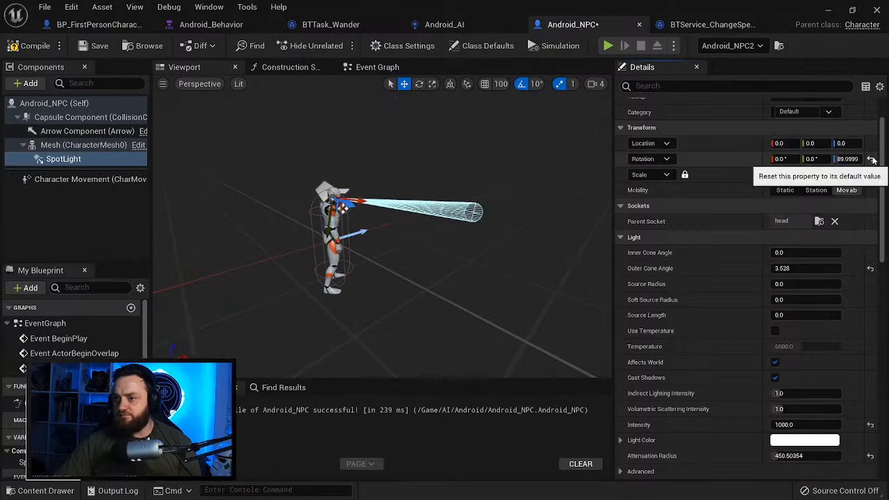
scroll(382, 229, "up", 5)
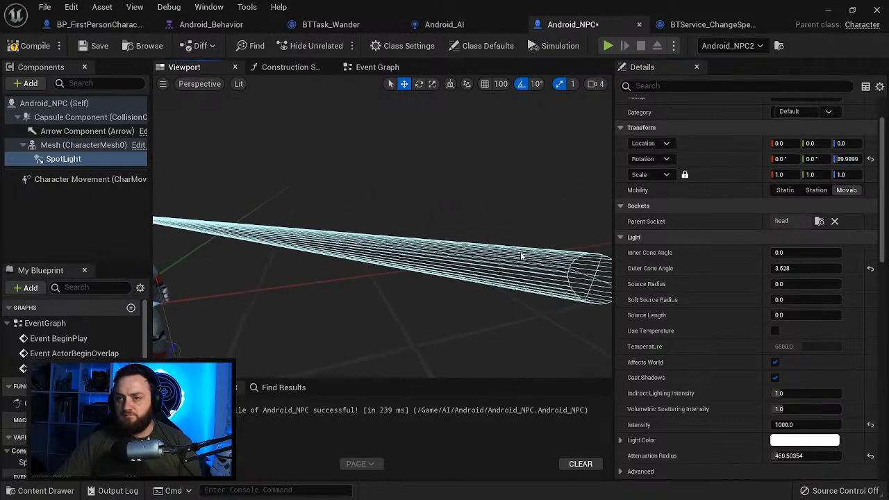
left_click(35, 46)
scroll(200, 174, "down", 5)
right_click_drag(277, 243, 403, 268)
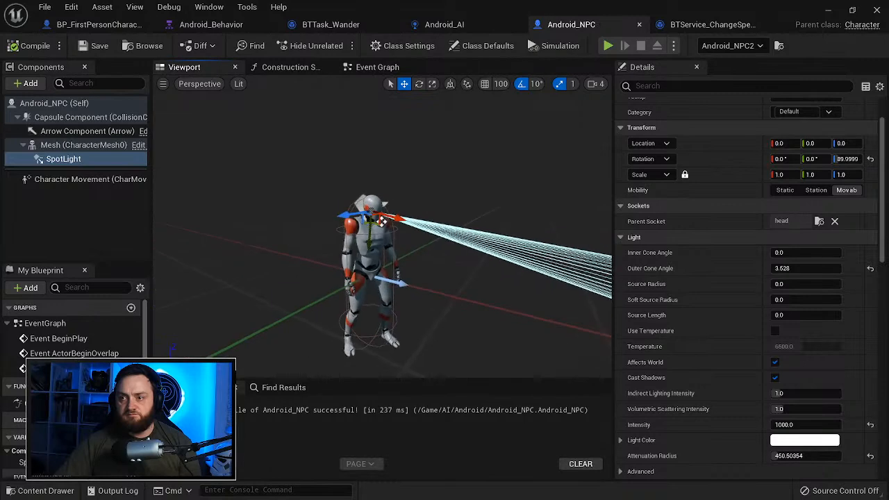
Step: Reposition the PlayerStart in the level and play-test the androids with their head spotlights
left_click(828, 10)
key("w")
key("s")
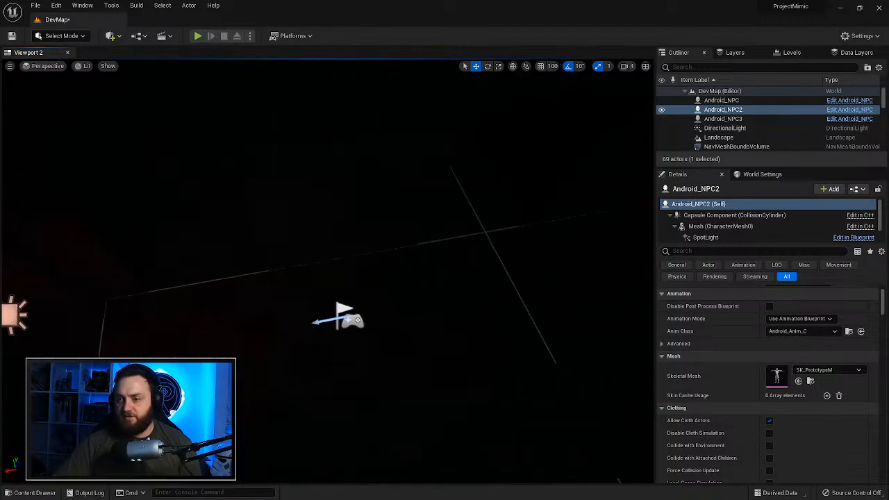
left_click(347, 318)
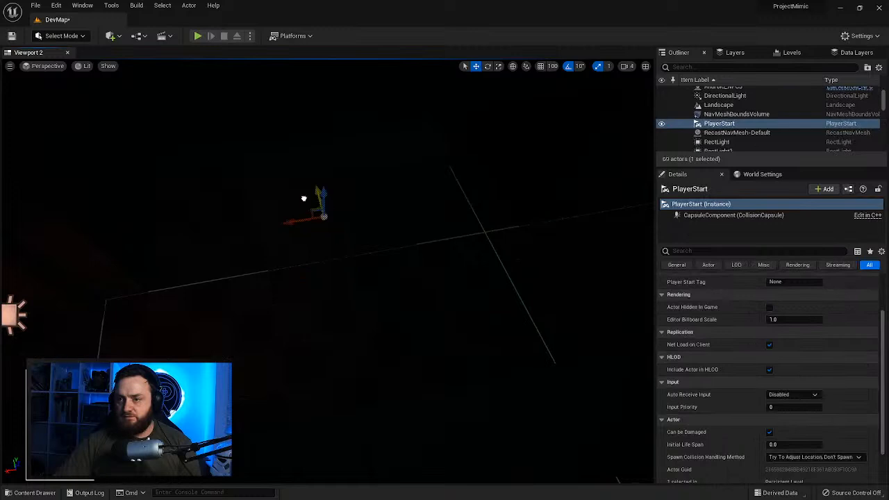
left_click(197, 36)
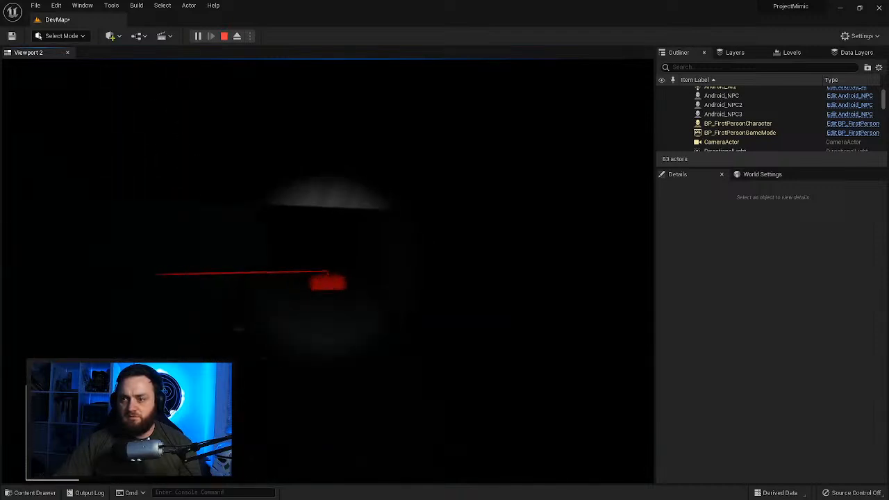
key("Escape")
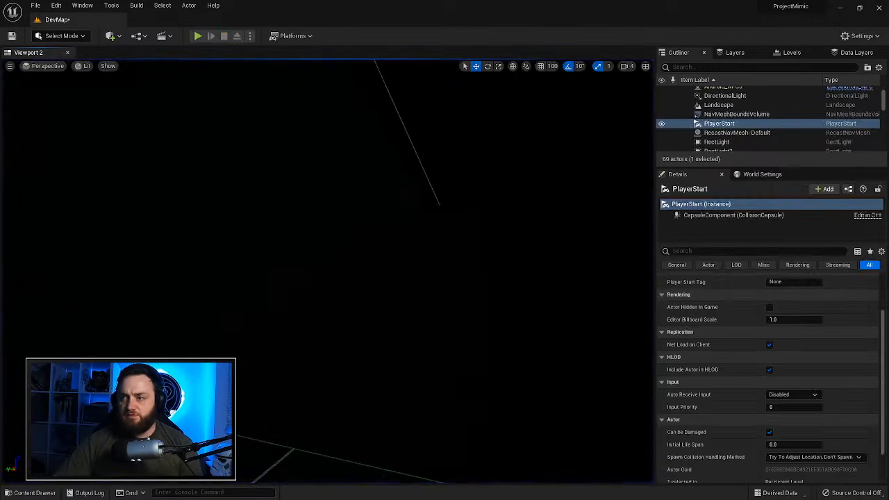
Step: Open BP_FirstPersonCharacter from the FirstPerson Blueprints folder, clear the property filter and review its spotlight's light settings
left_click(9, 495)
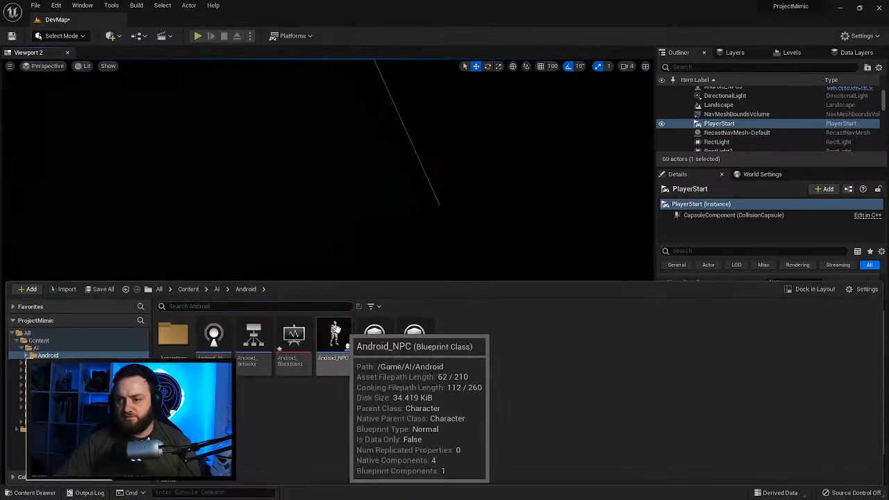
left_click(193, 291)
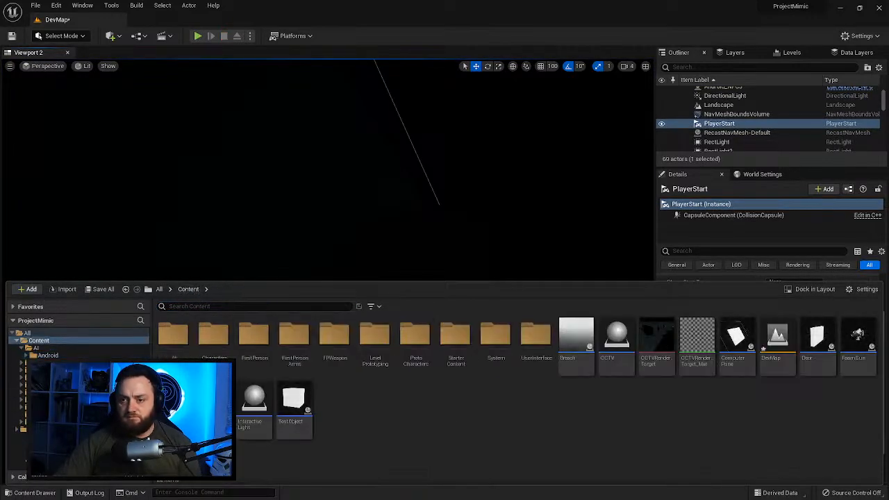
double_click(211, 335)
left_click(188, 289)
double_click(291, 335)
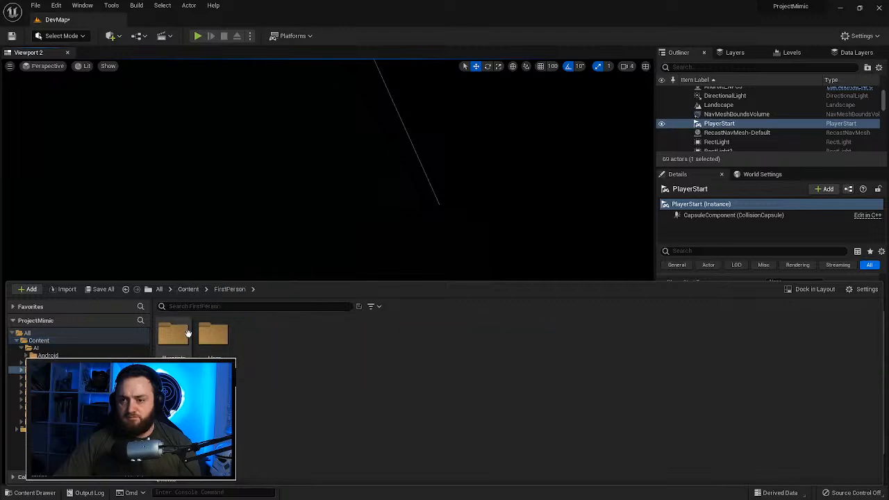
double_click(173, 336)
double_click(174, 334)
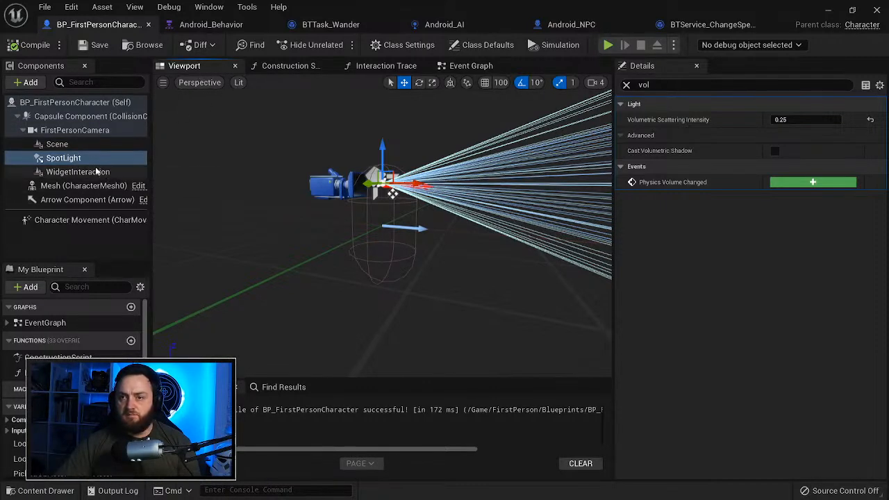
left_click(626, 85)
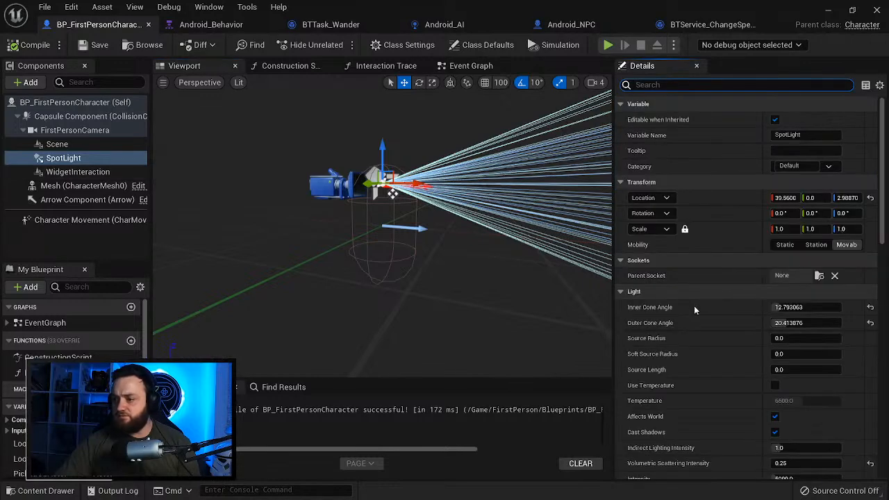
scroll(695, 348, "down", 1)
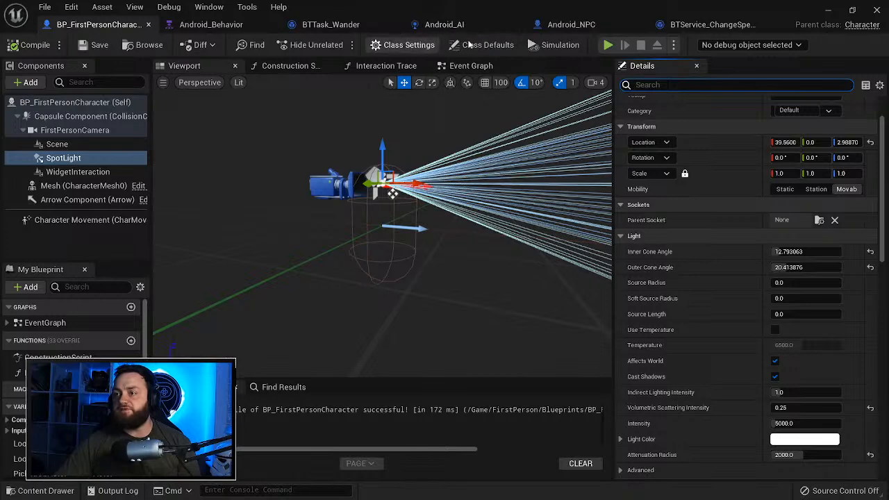
Step: Set the Android_NPC spotlight's Intensity to 5000 and compile the blueprint
left_click(574, 25)
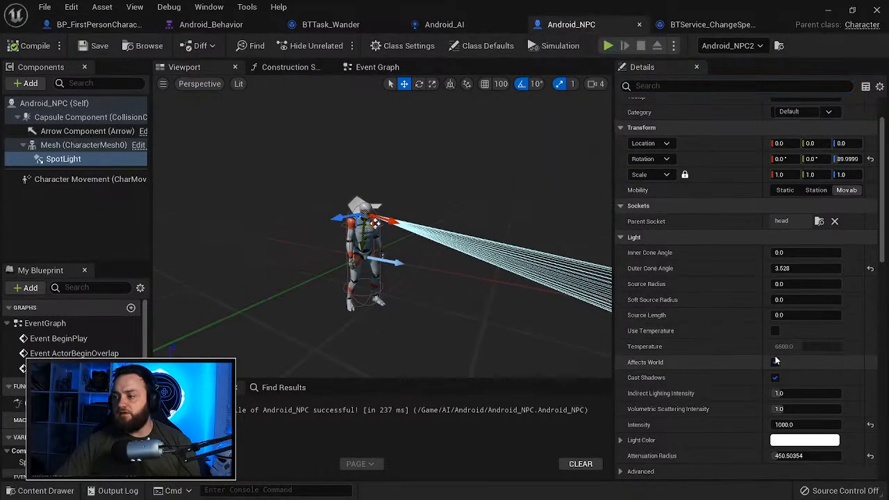
left_click(788, 424)
type("5000")
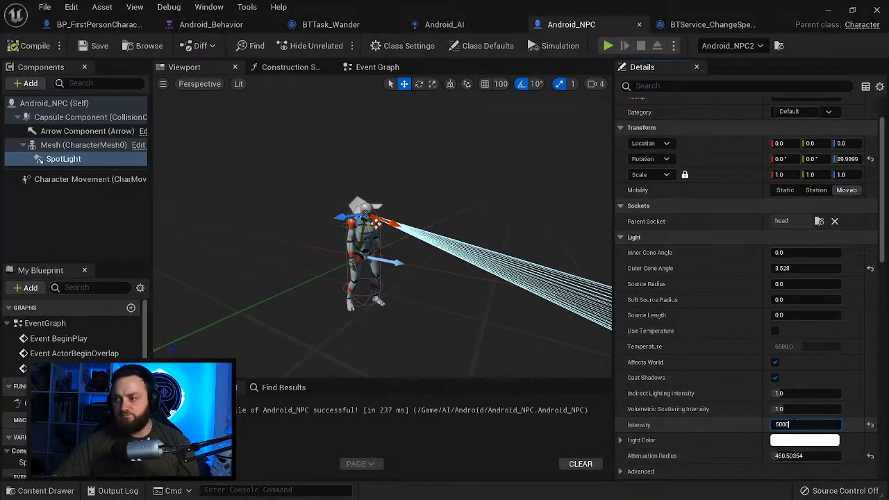
key("Return")
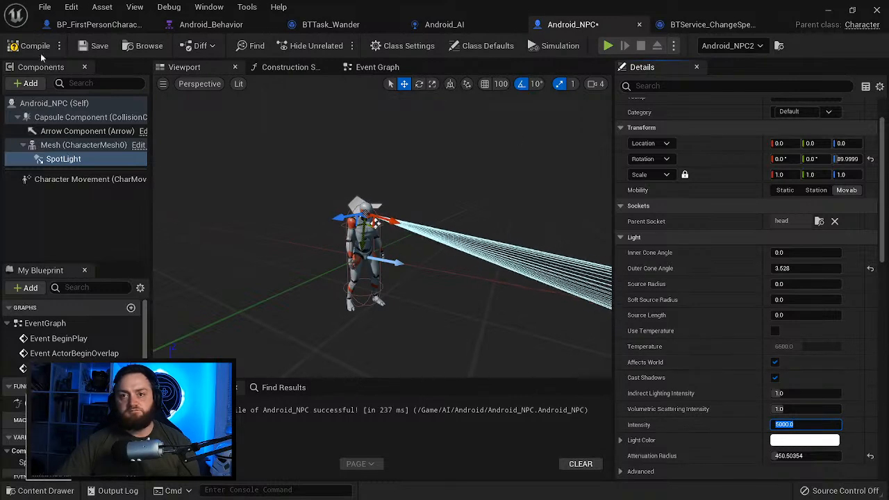
Step: Play-test the level to check the brighter android spotlights, and end the session
left_click(817, 14)
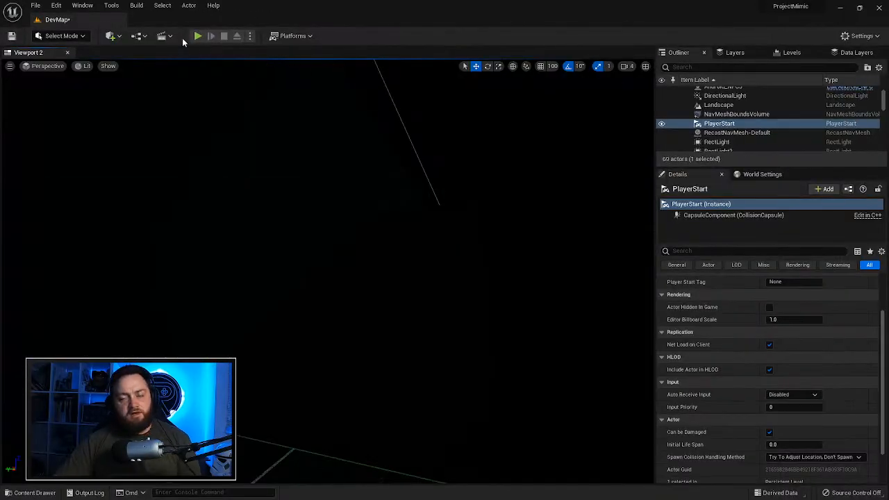
left_click(197, 35)
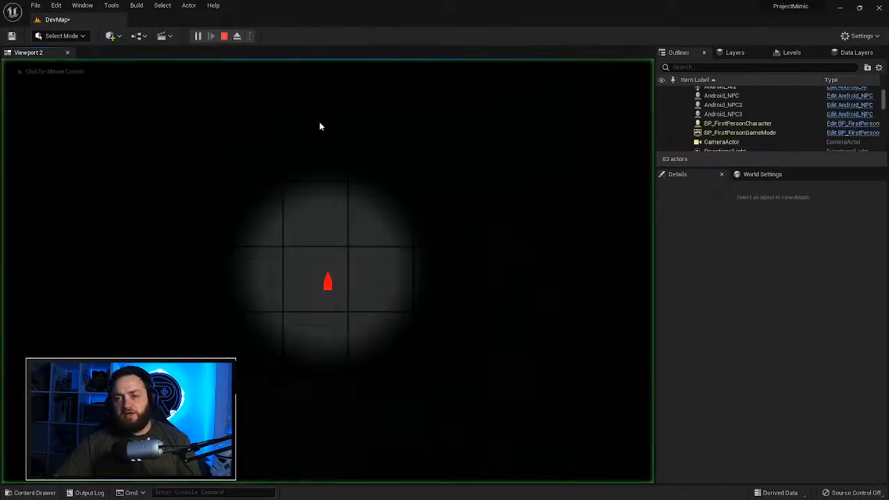
left_click(374, 229)
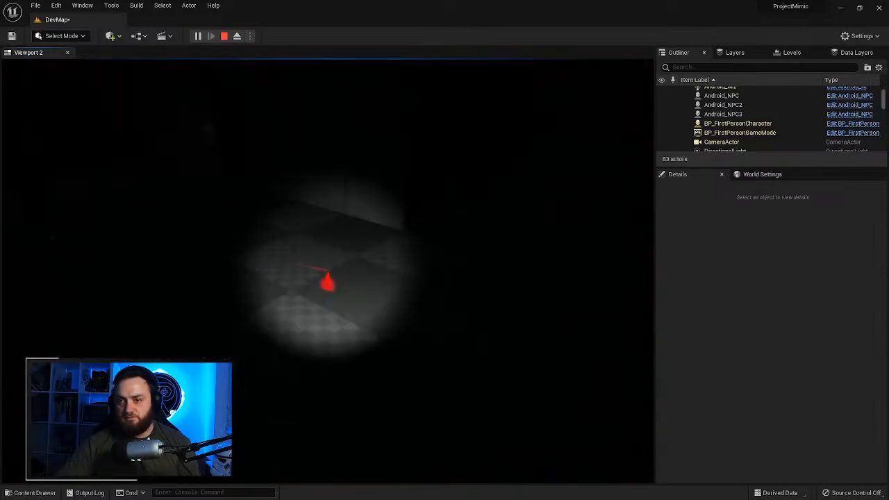
key("Escape")
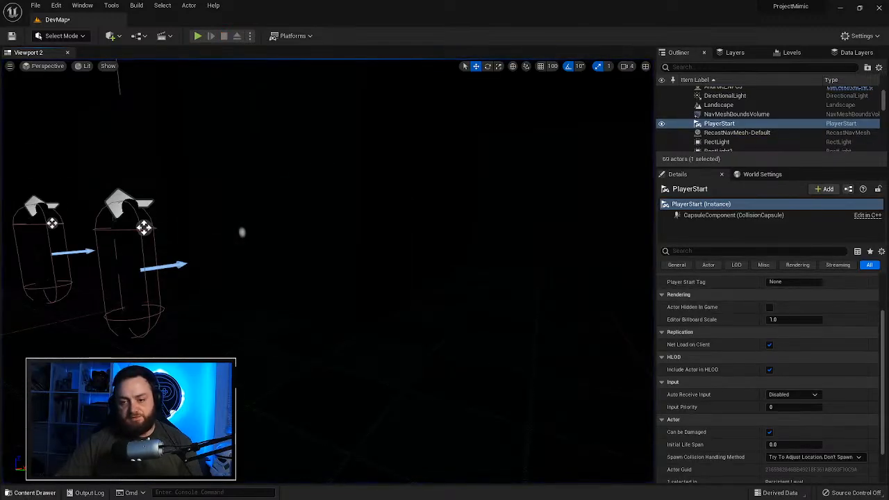
Step: Set the Android_NPC spotlight's Outer Cone Angle to 20 and its Inner Cone Angle to 16
key("ctrl+space")
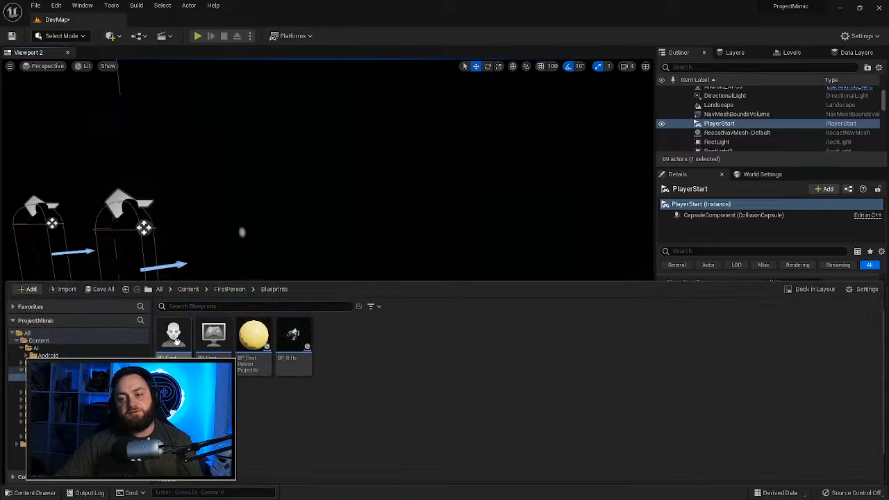
double_click(175, 338)
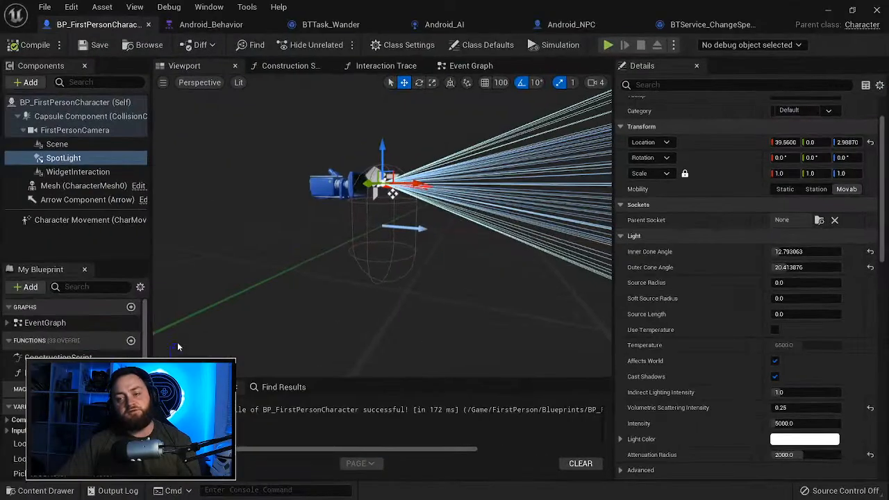
left_click(576, 25)
mouse_move(406, 226)
right_mouse_down()
mouse_move(378, 230)
mouse_move(407, 225)
right_mouse_up()
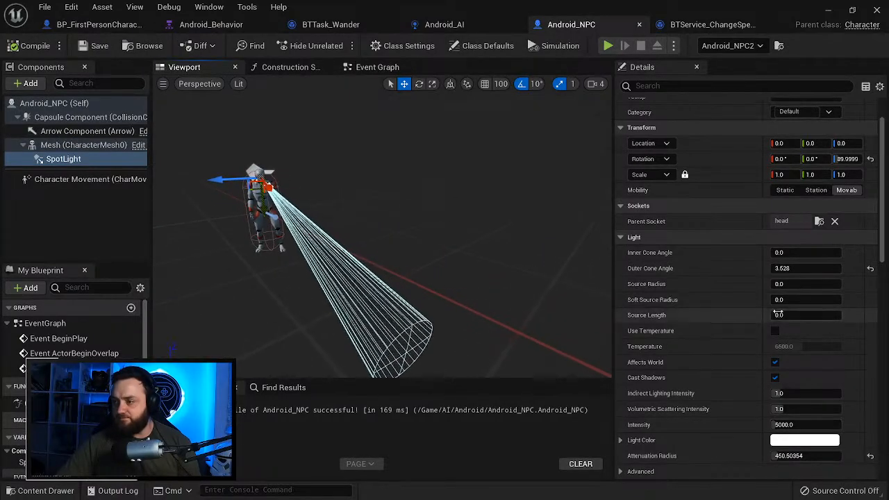
key("BackSpace")
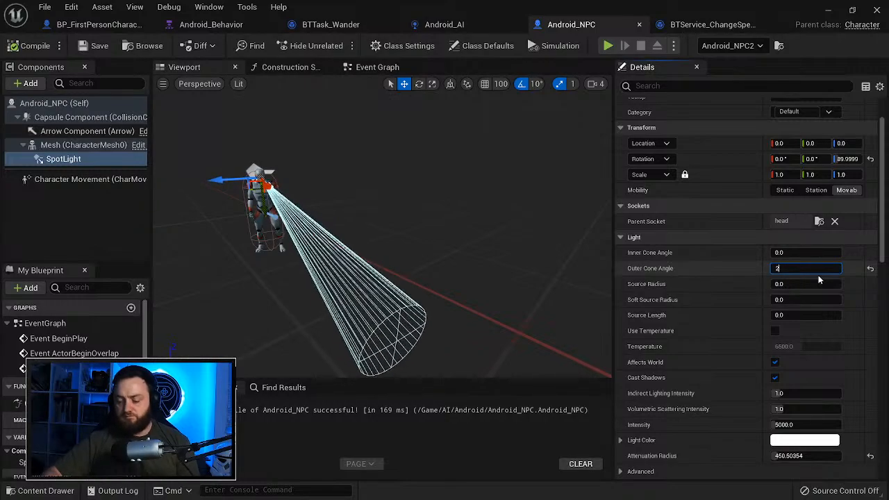
type("20")
key("Return")
right_click_drag(468, 202, 514, 202)
left_click(791, 254)
type("16")
key("Return")
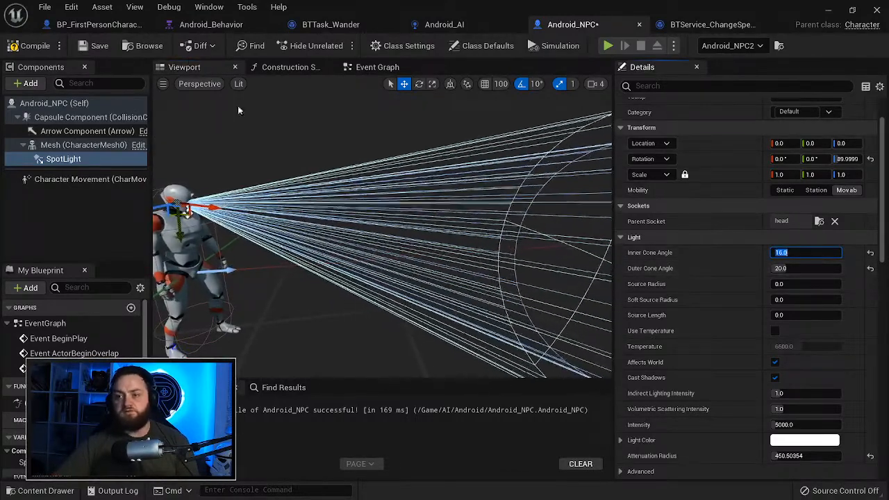
Step: Play-test the level again to check the androids' widened light cones
left_click(829, 11)
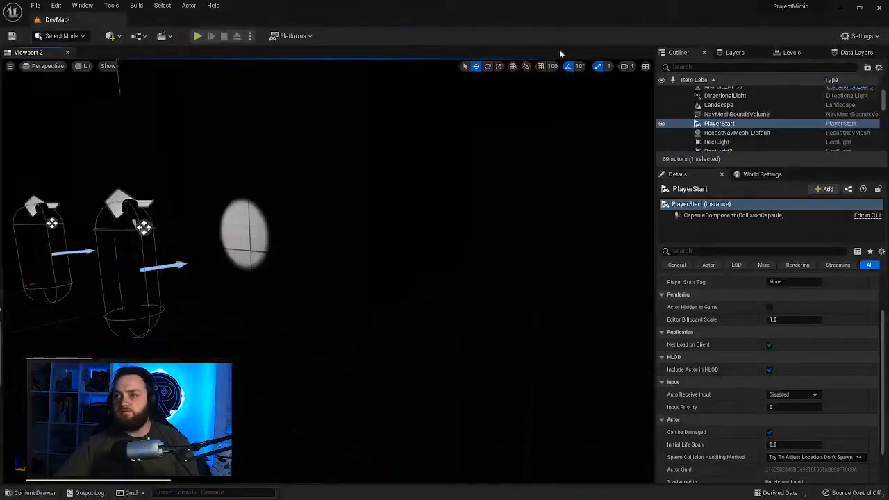
left_click(198, 36)
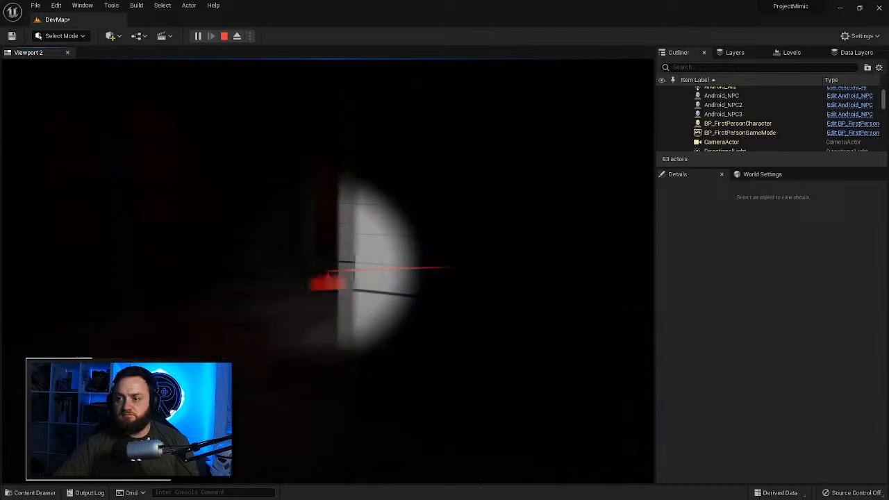
key("Escape")
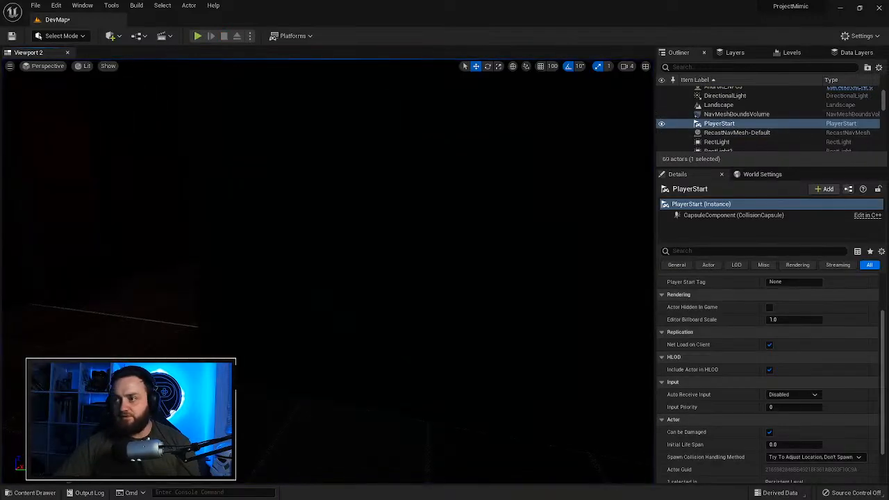
Step: Check the level's actors for existing fog and place an Exponential Height Fog actor on the floor of DevMap
scroll(716, 117, "up", 2)
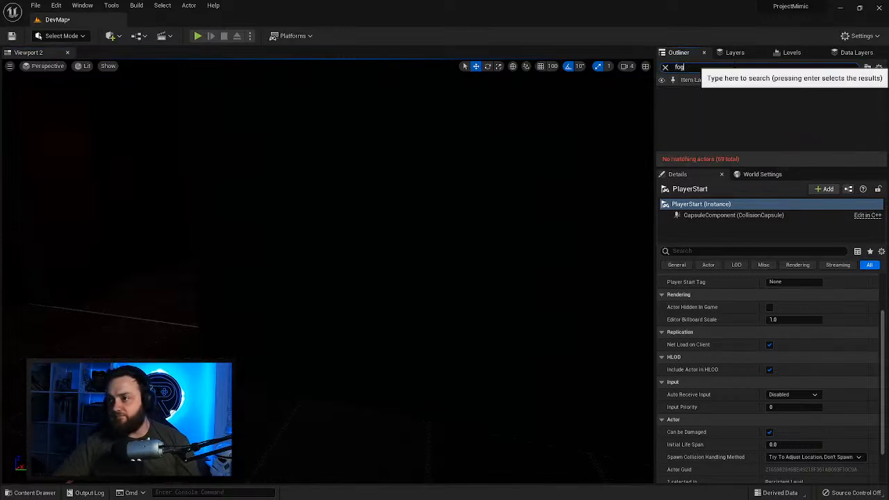
left_click(109, 38)
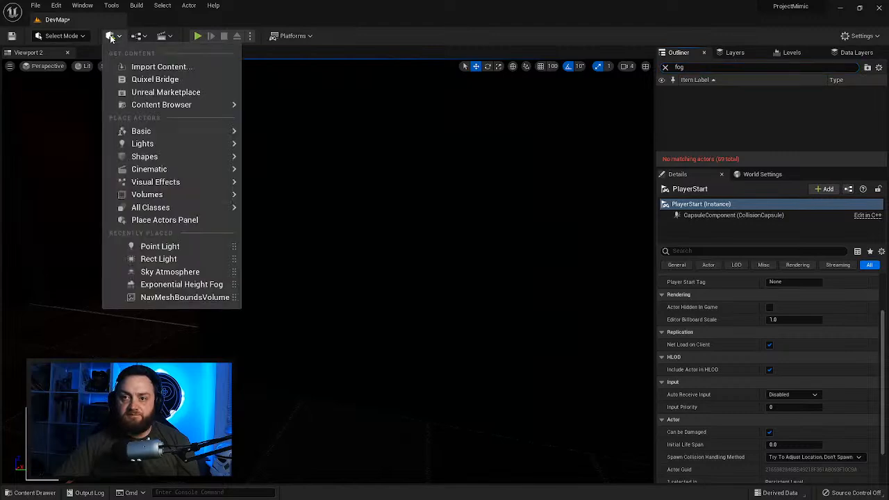
mouse_move(161, 186)
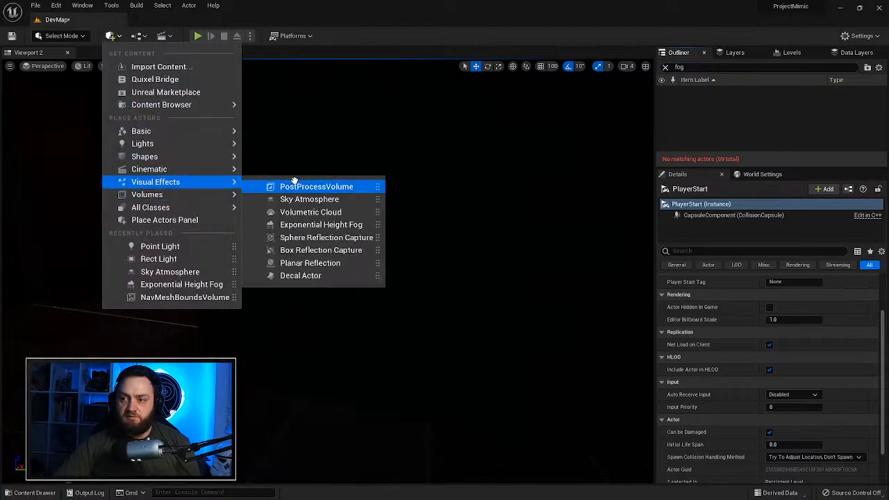
left_click_drag(319, 225, 141, 329)
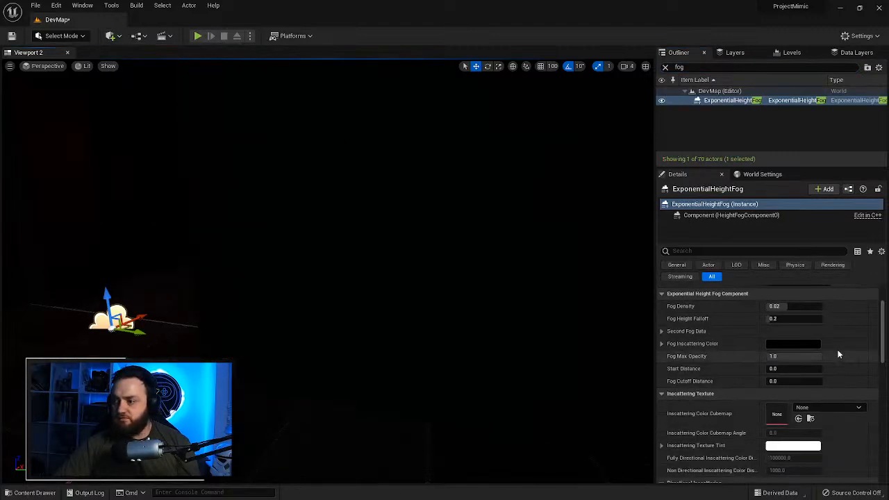
Step: Set the ExponentialHeightFog's Fog Density to 2.0 and enable Volumetric Fog
scroll(805, 348, "up", 2)
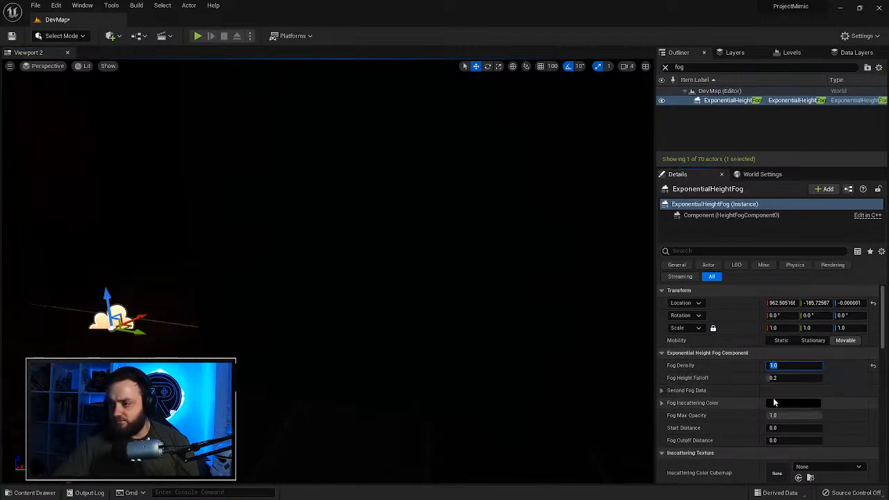
type("2")
key("Return")
right_click_drag(388, 263, 306, 261)
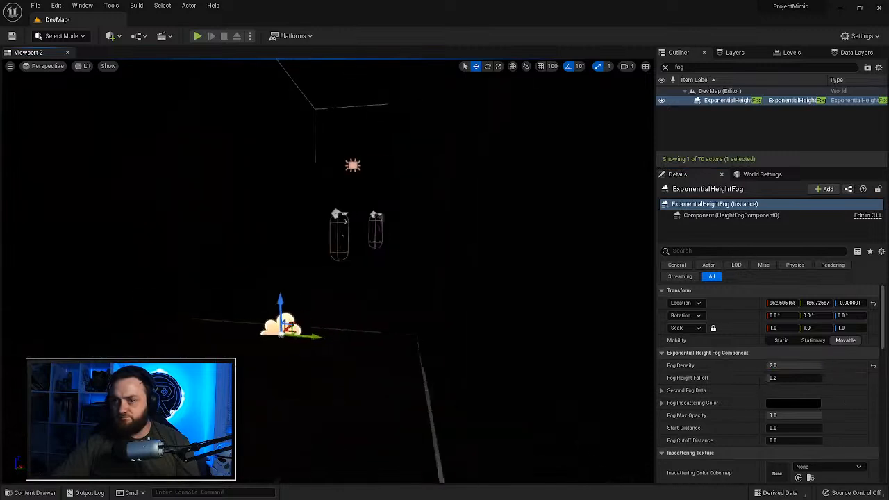
scroll(777, 421, "down", 8)
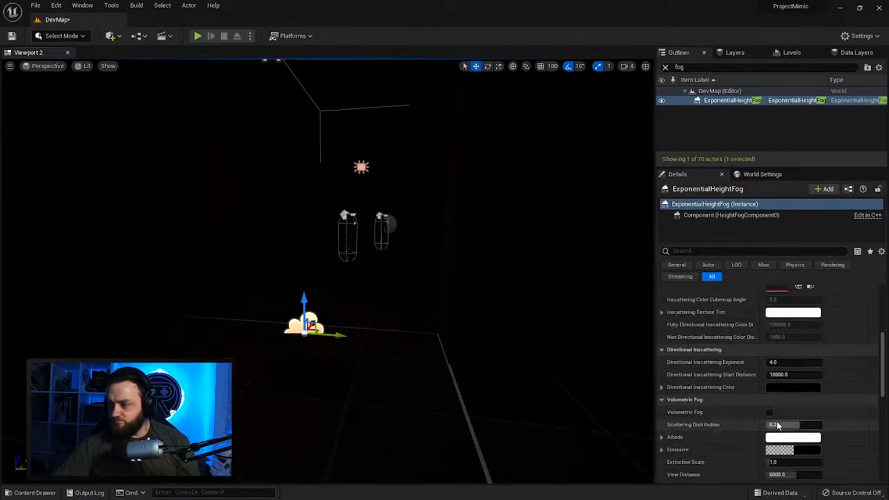
left_click(768, 383)
right_click_drag(500, 299, 420, 319)
key("w")
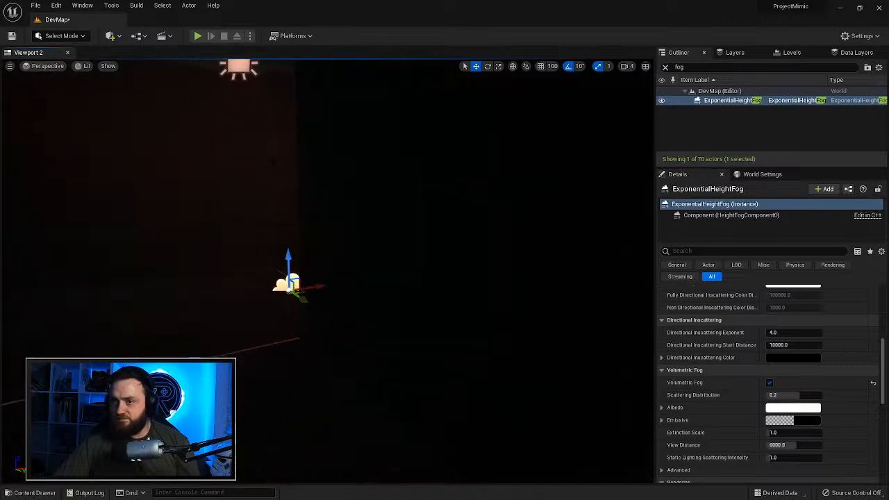
Step: Delete RectLight2 and the other orange rect light near the androids from the level
left_click(243, 73)
right_click_drag(243, 73, 178, 45)
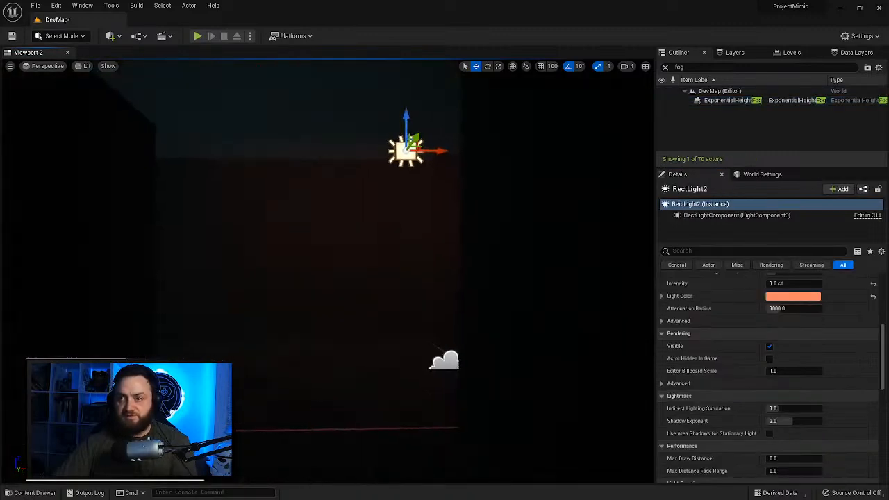
right_click_drag(243, 73, 417, 91)
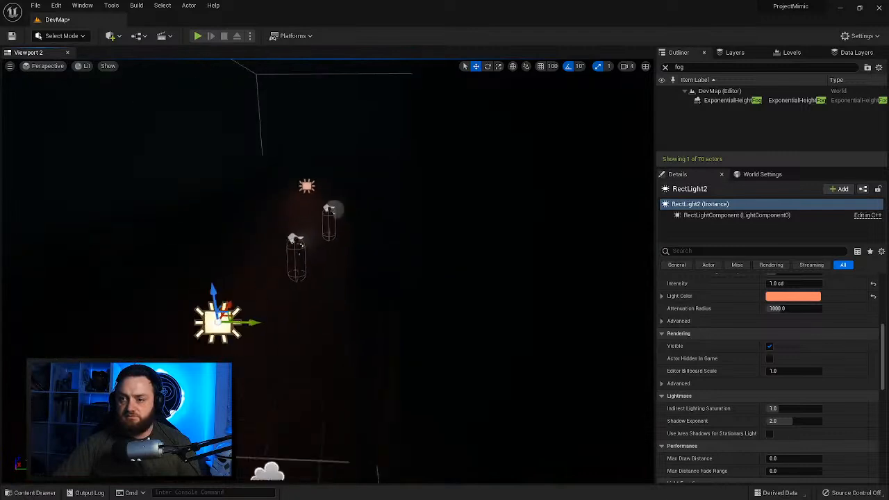
key("Delete")
left_click(310, 194)
key("Delete")
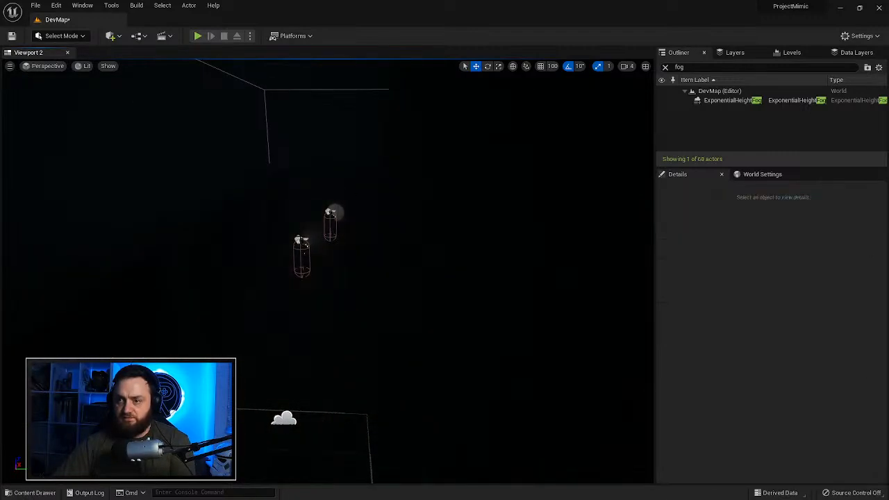
Step: Play-test the level to check how the flashlight and the android spotlights look in the volumetric fog
left_click(198, 39)
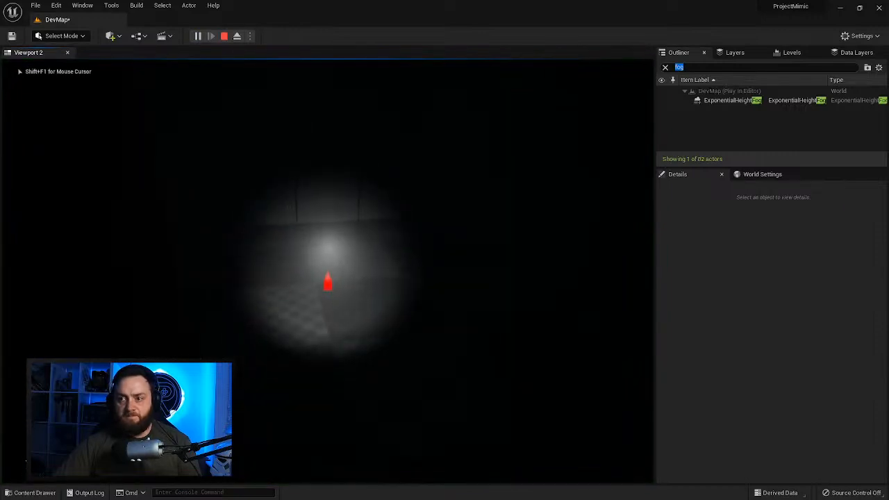
key("w")
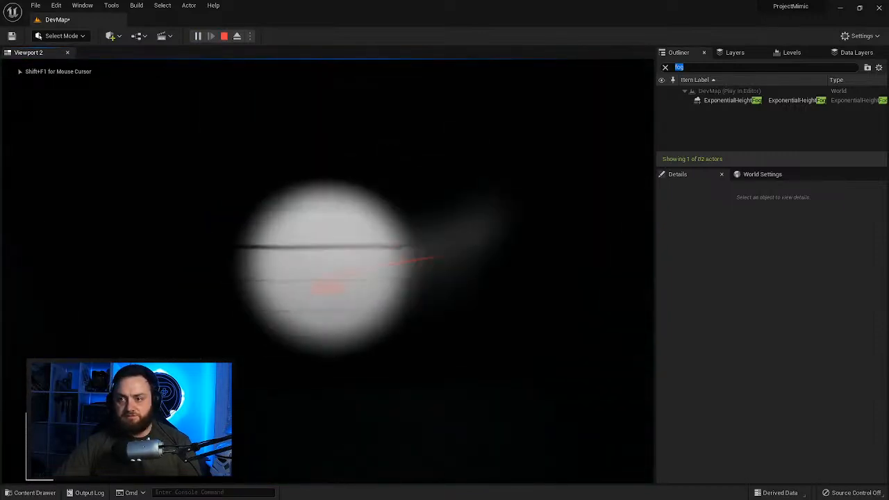
key("w")
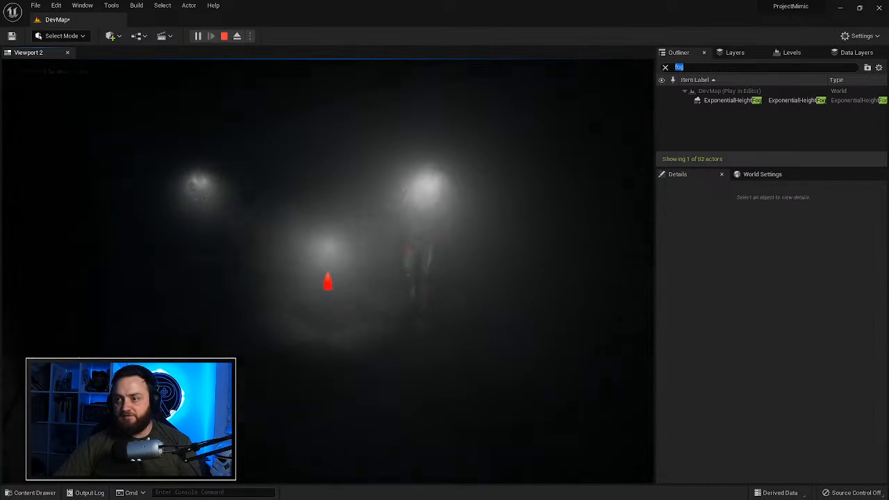
key("s")
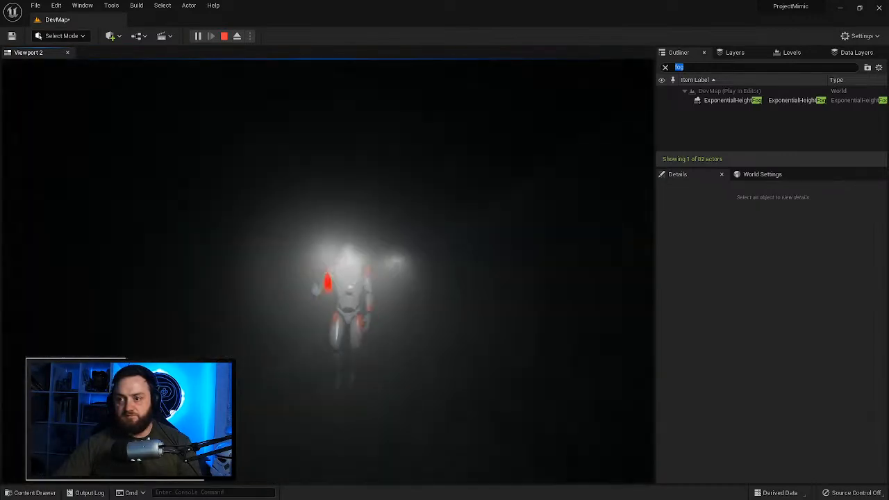
key("w")
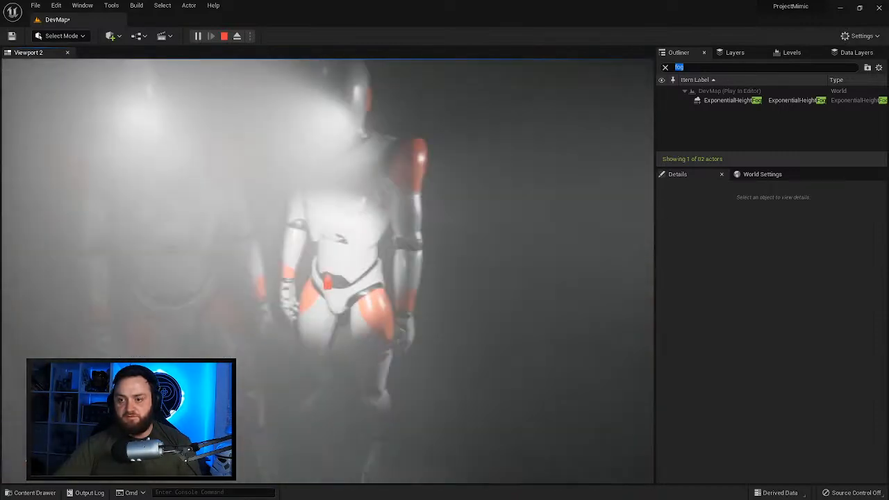
key("Escape")
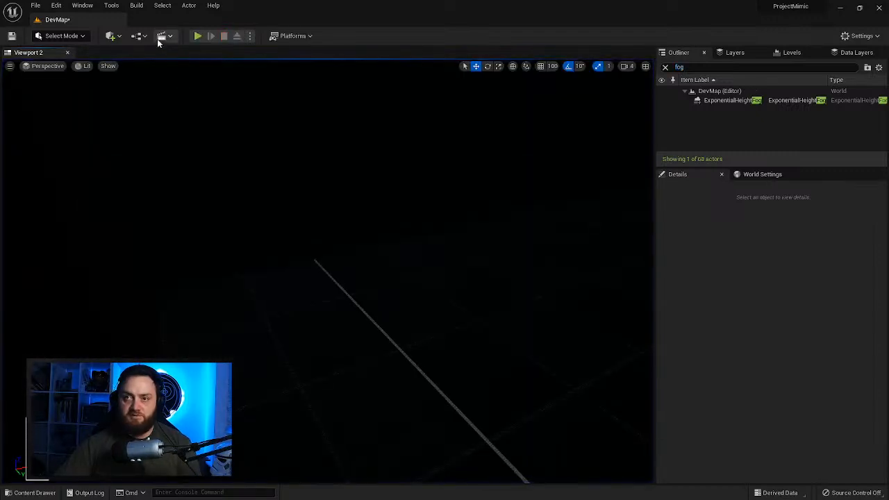
left_click(197, 36)
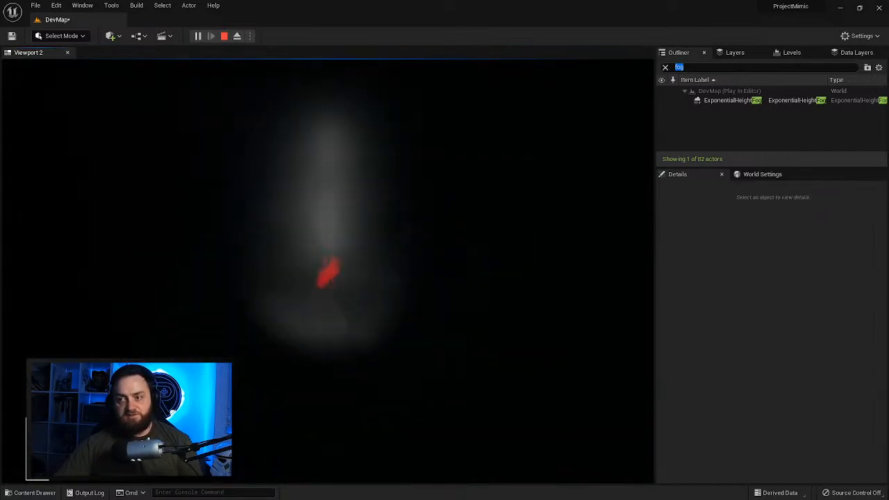
key("Escape")
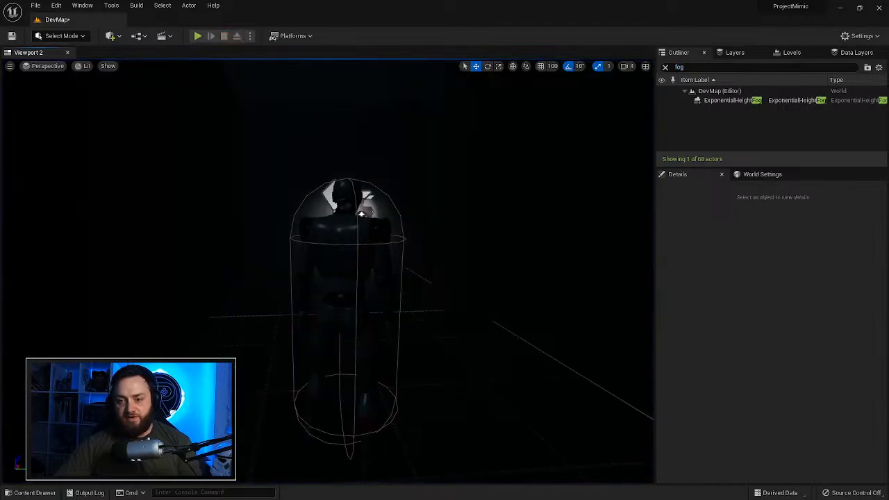
Step: In BP_FirstPersonCharacter, move the SpotLight off the camera centre to about X 64.8, Y 34.1, Z -27.6
left_click(30, 493)
double_click(173, 337)
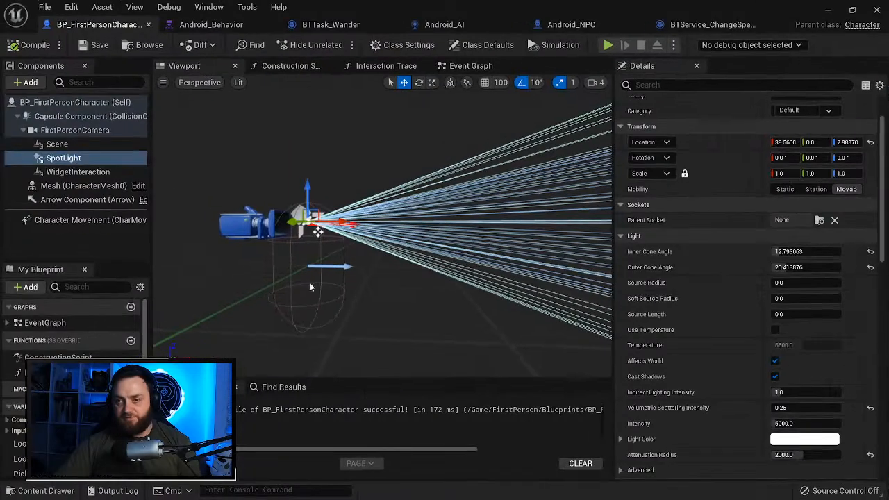
mouse_move(402, 252)
right_mouse_down()
mouse_move(393, 243)
mouse_move(326, 263)
mouse_move(401, 251)
right_mouse_up()
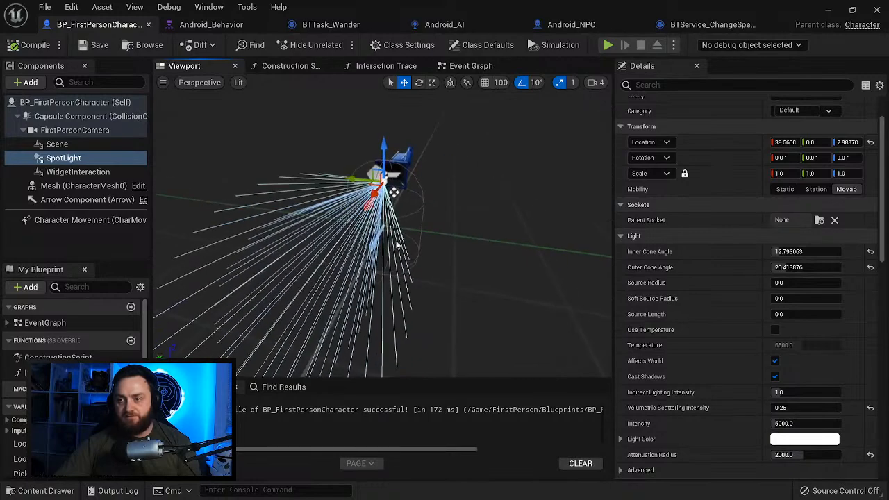
left_click_drag(349, 181, 338, 203)
right_click_drag(339, 204, 406, 203)
left_click_drag(403, 199, 403, 209)
right_click_drag(402, 208, 376, 229)
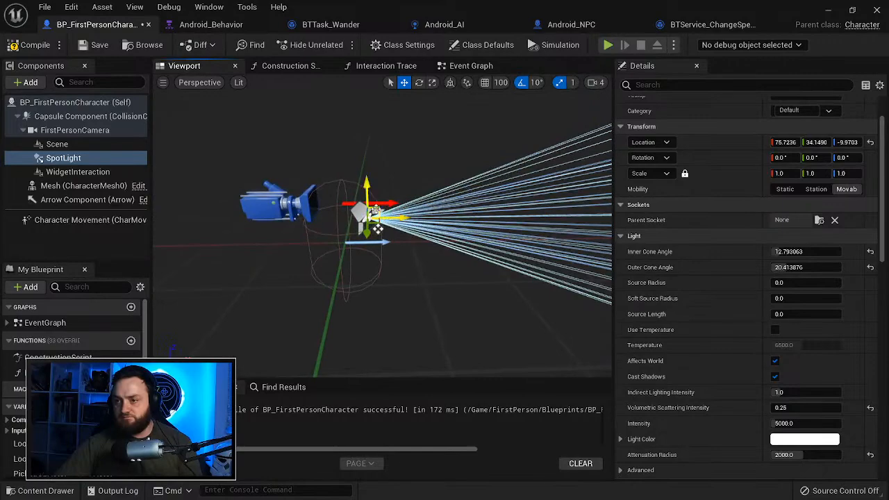
left_click_drag(375, 210, 366, 224)
Step: Rotate the player's SpotLight about -4.5° around Z with rotation snapping off, and compile the blueprint
right_click_drag(393, 255, 465, 271)
key("e")
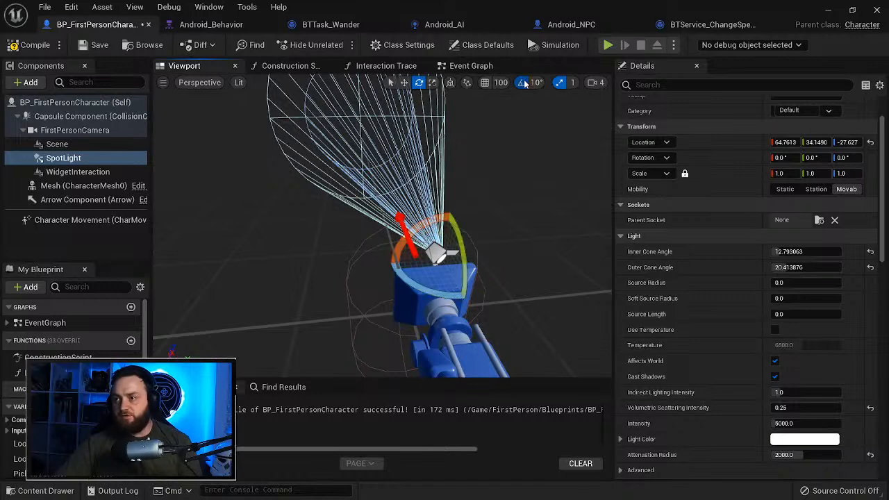
left_click_drag(411, 287, 394, 291)
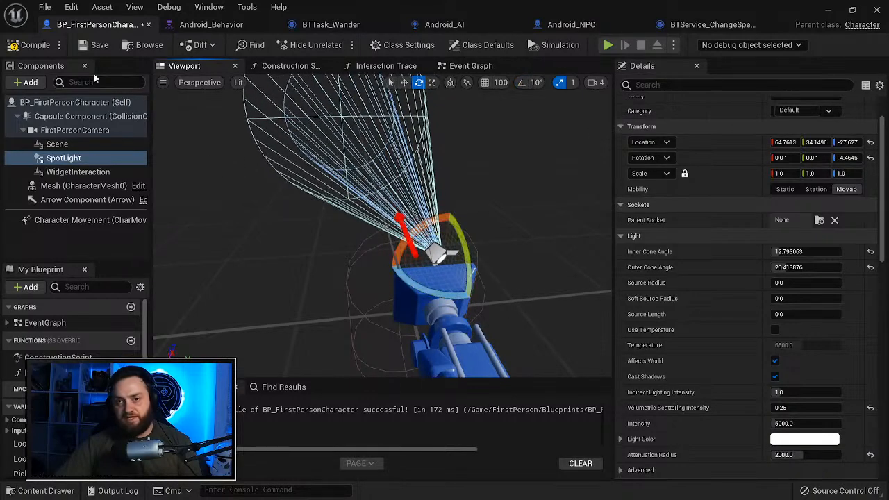
Step: Play-test the level to check the player's offset and angled flashlight, and end the session
left_click(827, 8)
left_click(198, 36)
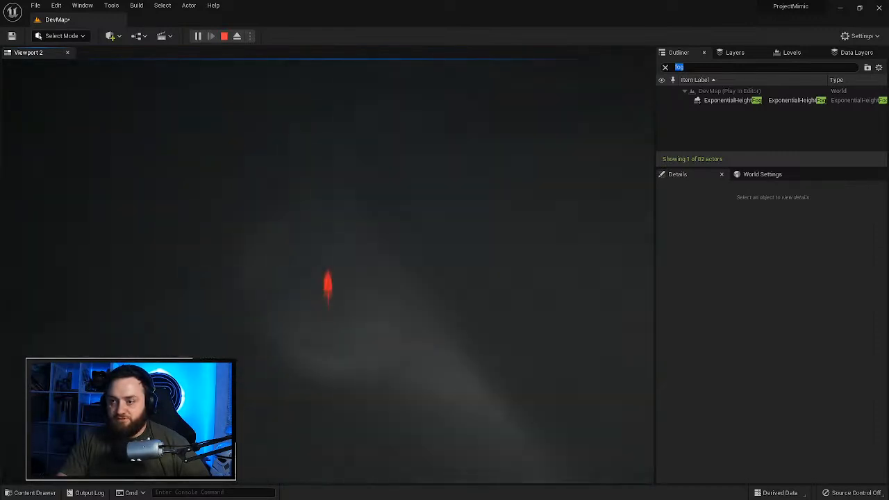
key("Escape")
Step: Open the Android_NPC blueprint from the level's actor list, set its SpotLight Intensity to 3500, and compile
left_click(31, 493)
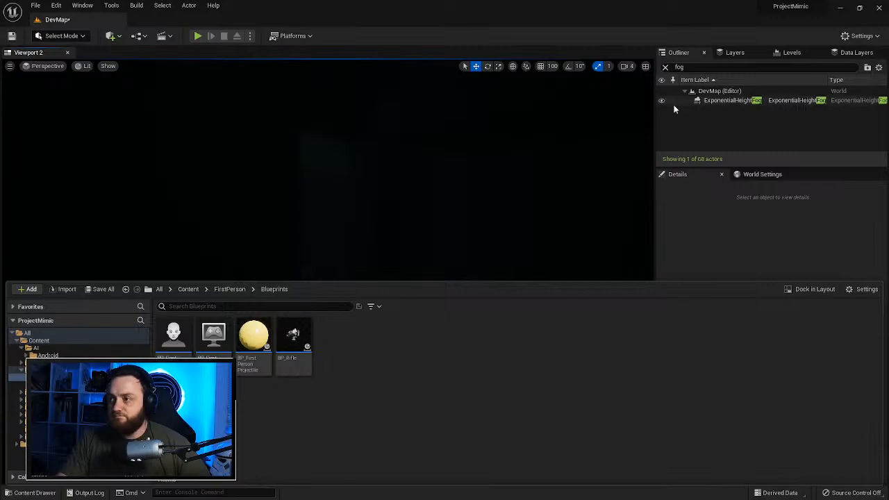
left_click(665, 66)
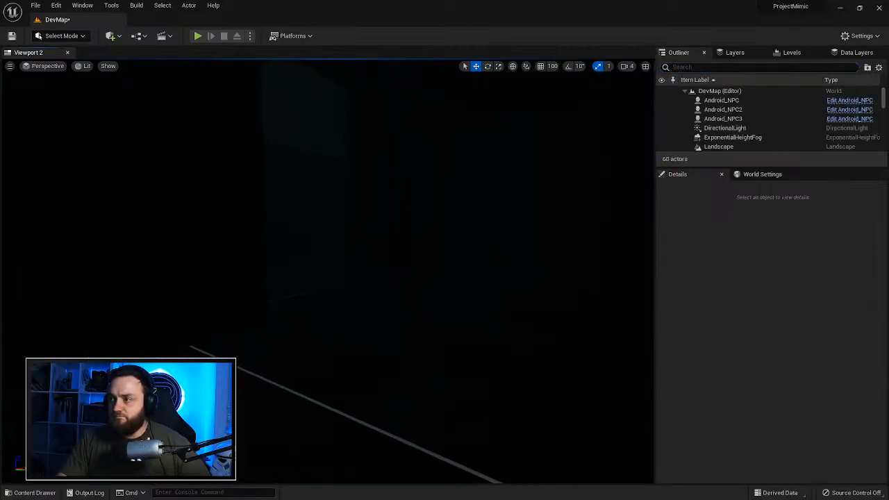
left_click(850, 110)
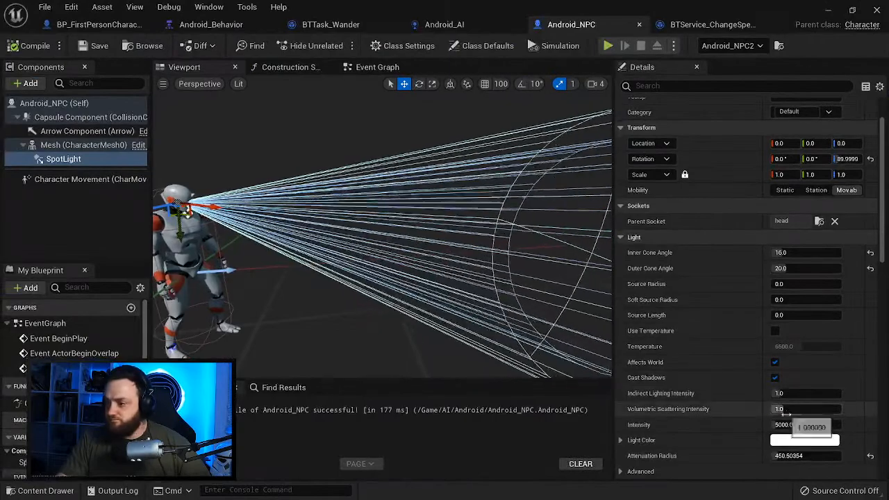
left_click(784, 425)
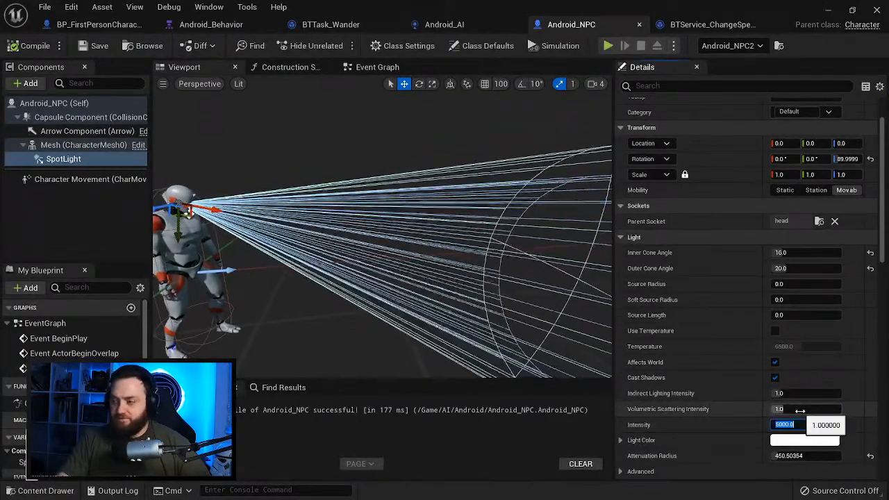
type("3500")
key("Return")
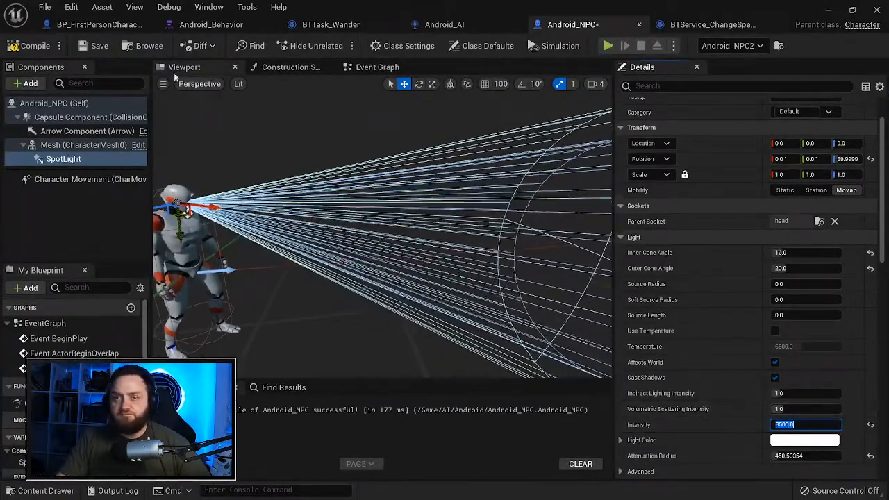
left_click(35, 47)
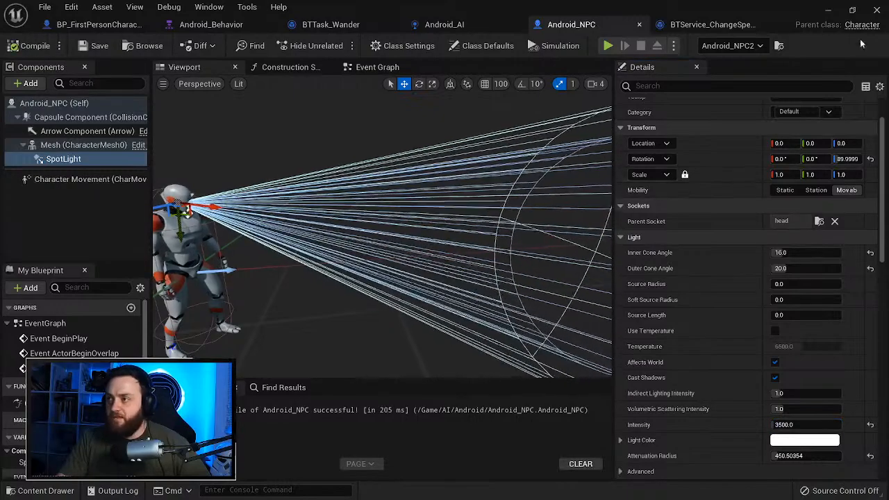
Step: Play-test the level to check the dimmer android spotlights in the fog, and end the session
left_click(829, 12)
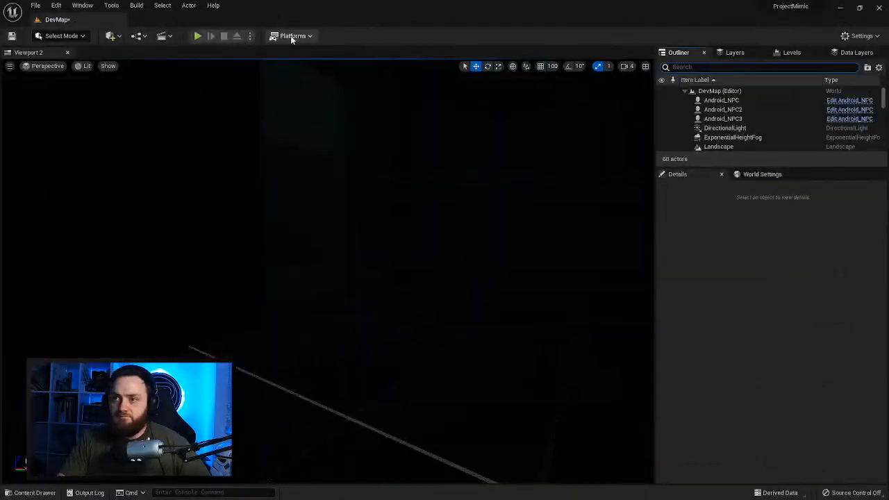
left_click(195, 36)
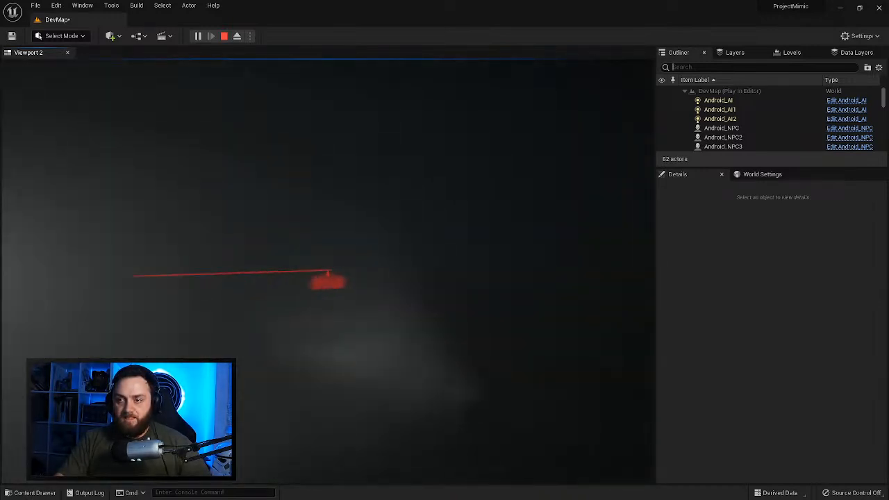
key("Escape")
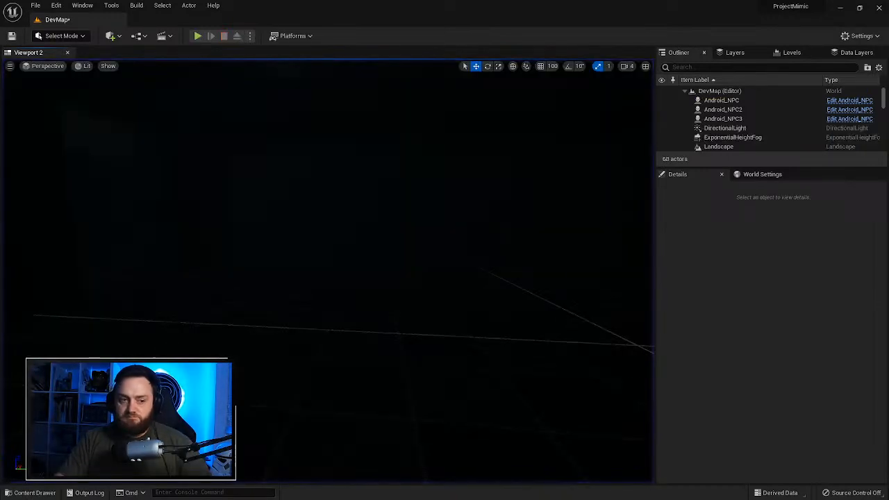
key("w")
right_click_drag(327, 270, 309, 265)
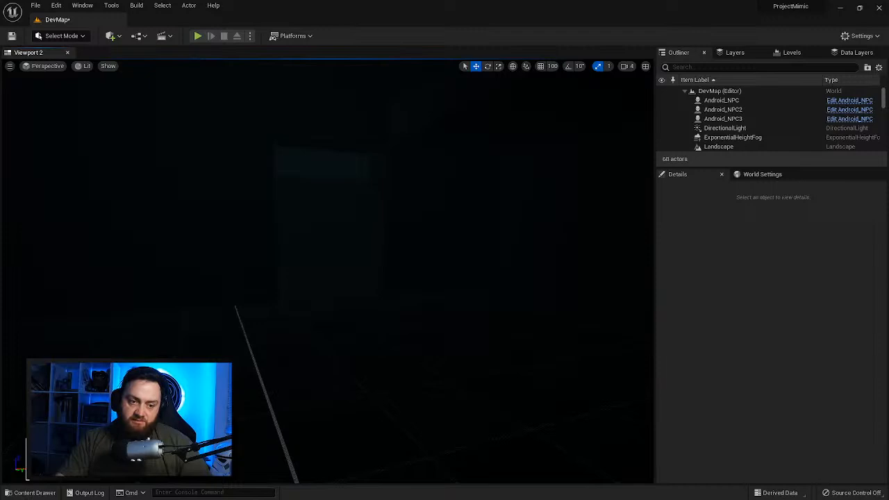
Step: Play-test the level briefly to check its dark lighting, end the session, and browse to the project's root Content folder
left_click(197, 35)
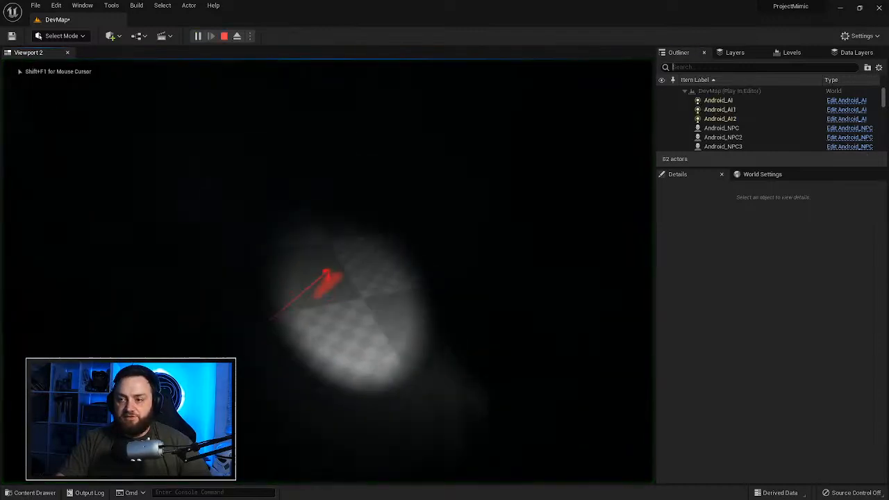
left_click(30, 493)
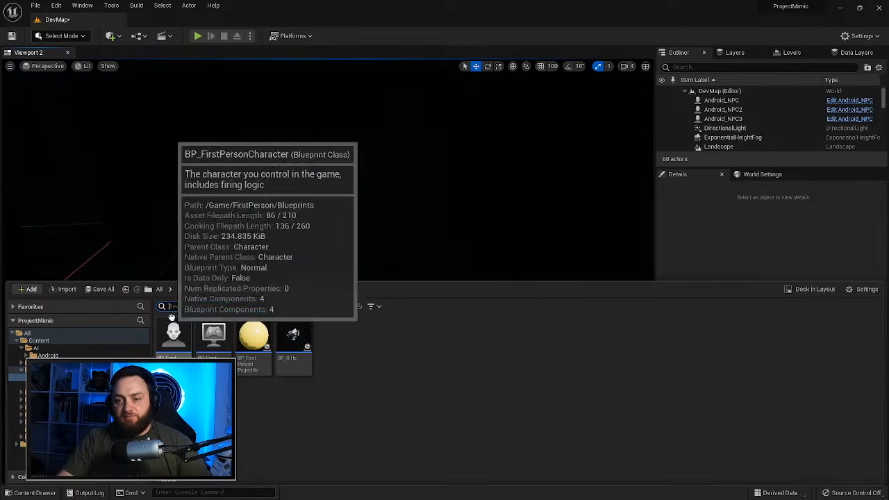
left_click(170, 289)
left_click(188, 289)
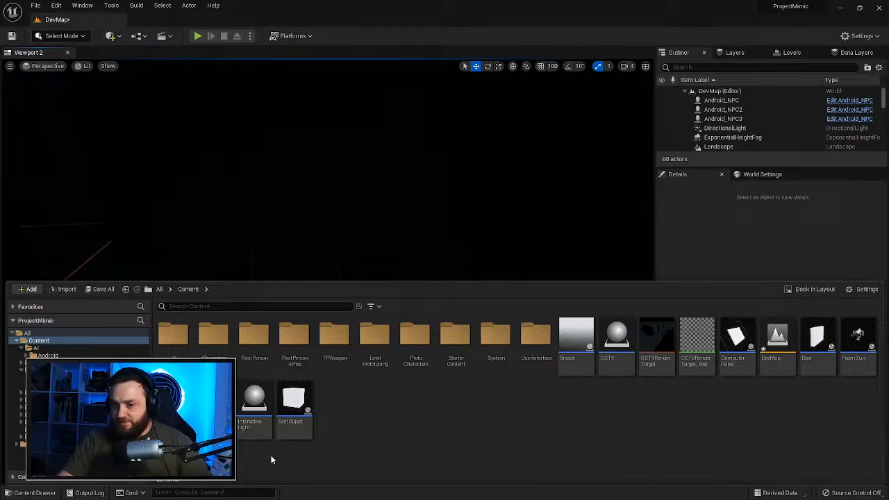
Step: Place a FuseBox actor on a wall in the level and rotate it to line up with the wall surface
left_click_drag(214, 399, 248, 127)
key("w")
right_click_drag(248, 127, 262, 80)
key("a")
key("w")
key("e")
key("s")
mouse_move(282, 232)
right_mouse_down()
mouse_move(348, 232)
mouse_move(281, 232)
right_mouse_up()
left_click_drag(296, 228, 337, 225)
key("d")
right_click_drag(337, 224, 326, 224)
left_click_drag(167, 214, 171, 214)
key("f")
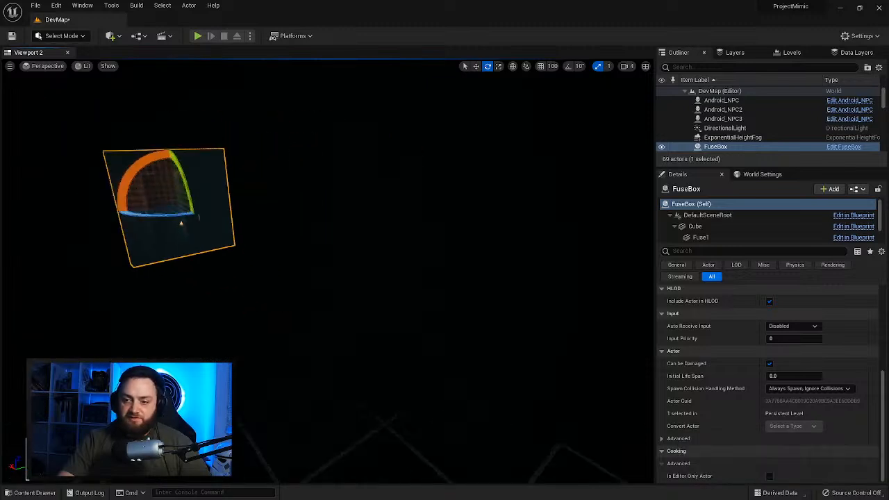
Step: Place a Fuse actor in the level and move it to a spot away from the fuse box
left_click(31, 492)
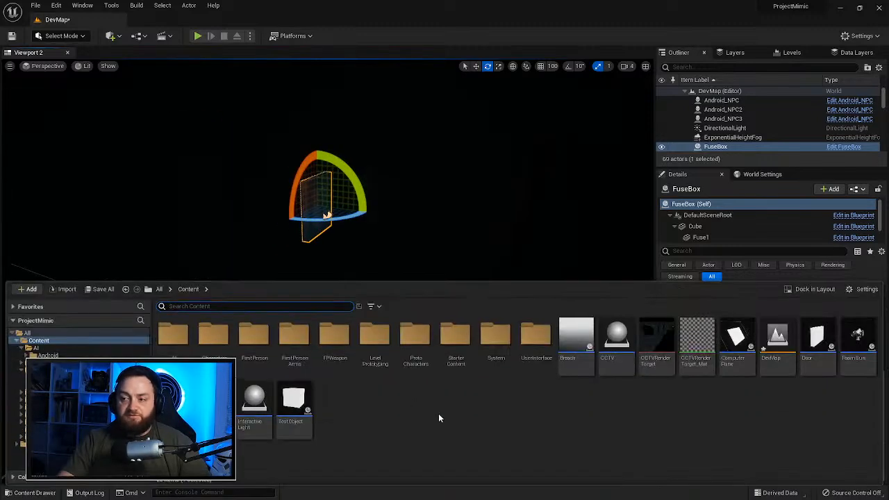
left_click_drag(294, 399, 410, 333)
key("w")
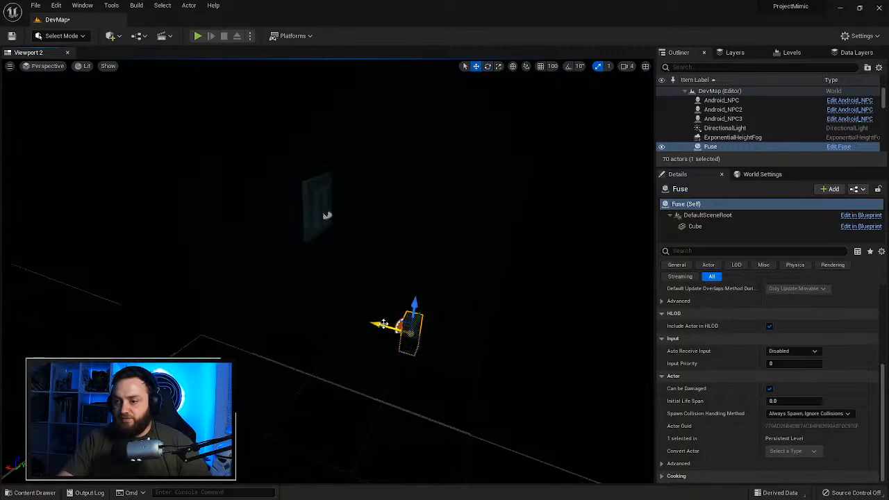
right_click_drag(415, 314, 399, 290)
left_click_drag(288, 237, 627, 280)
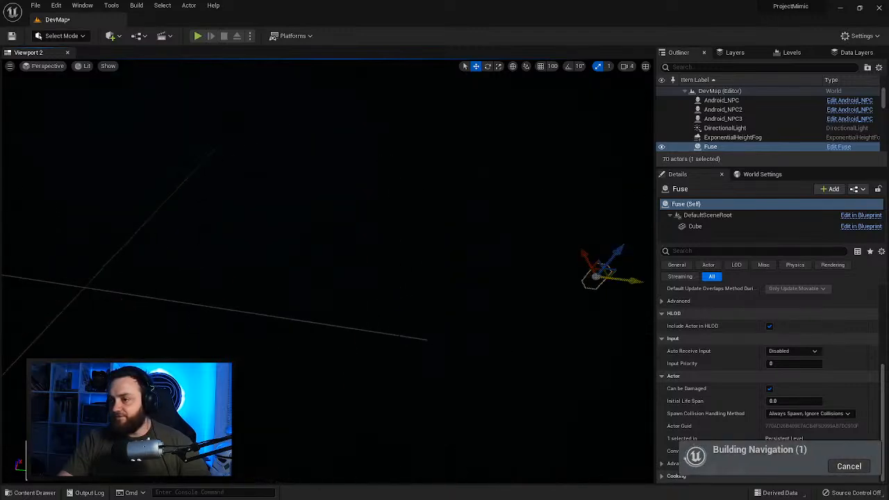
mouse_move(611, 280)
right_mouse_down()
mouse_move(649, 278)
mouse_move(635, 292)
mouse_move(615, 283)
right_mouse_up()
left_click_drag(284, 294, 216, 270)
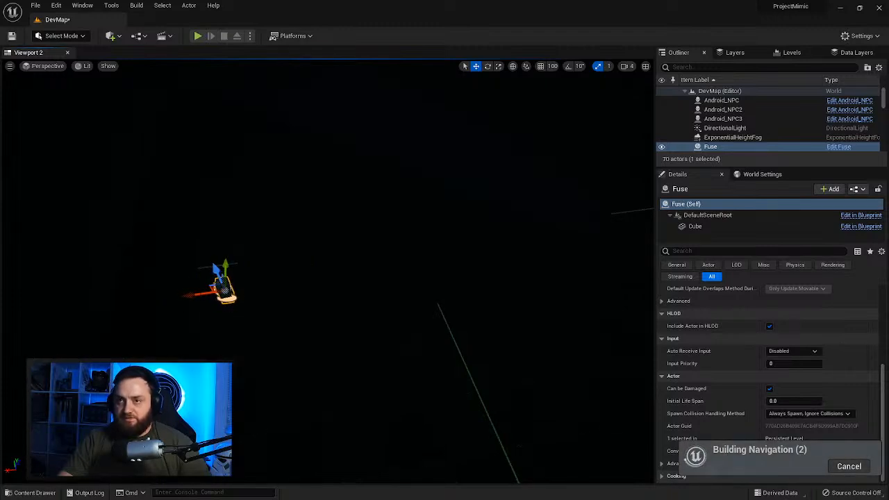
Step: Play-test collecting the fuse and inserting it into the fuse box in the dark level, and end the session
left_click(197, 36)
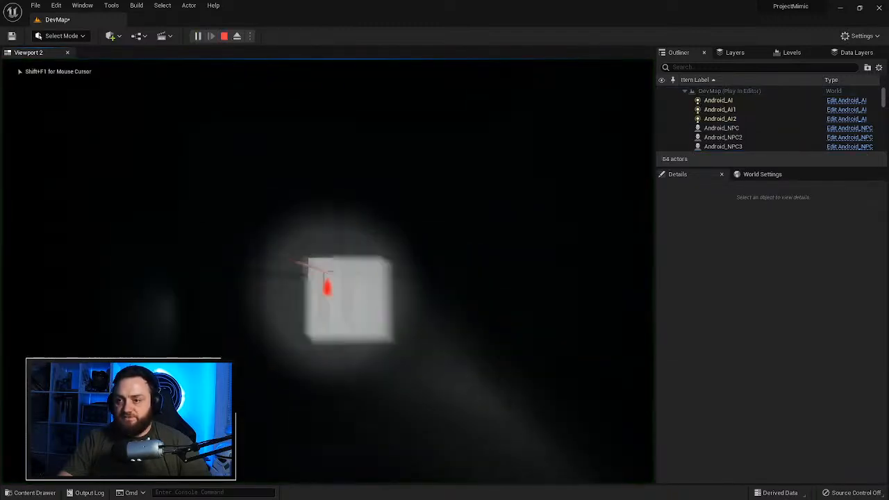
key("w")
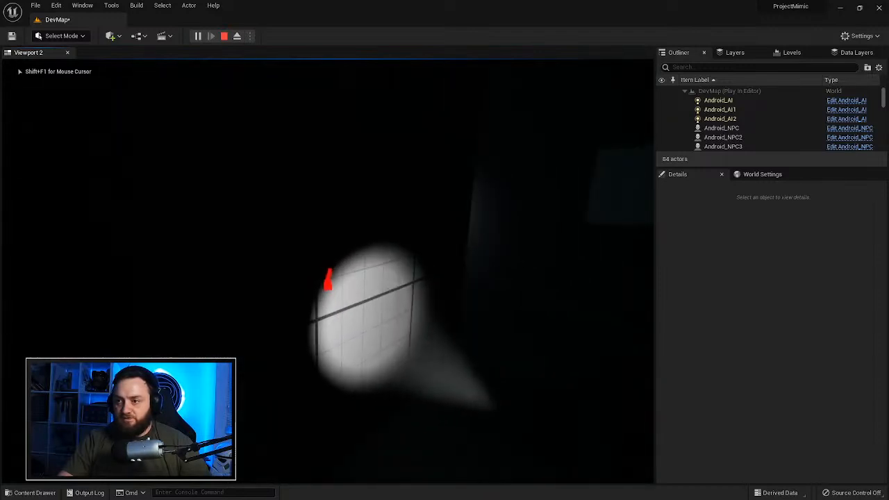
key("w")
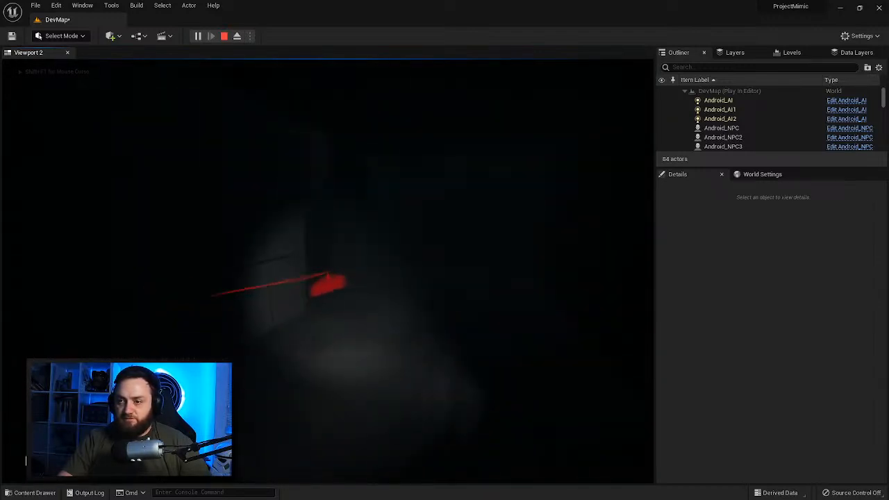
key("w")
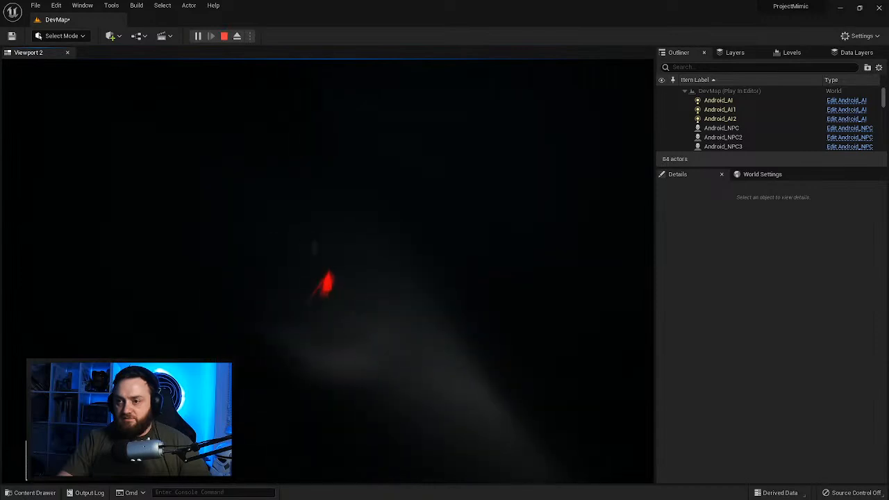
key("w")
key("e")
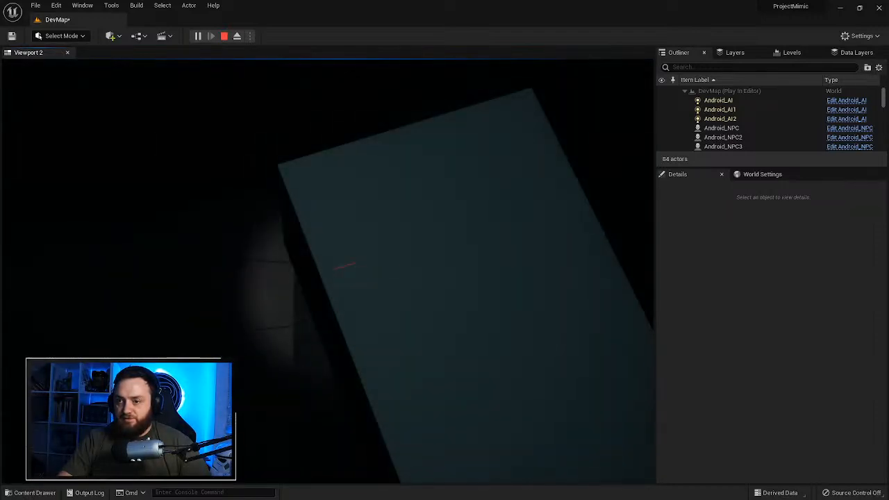
key("a")
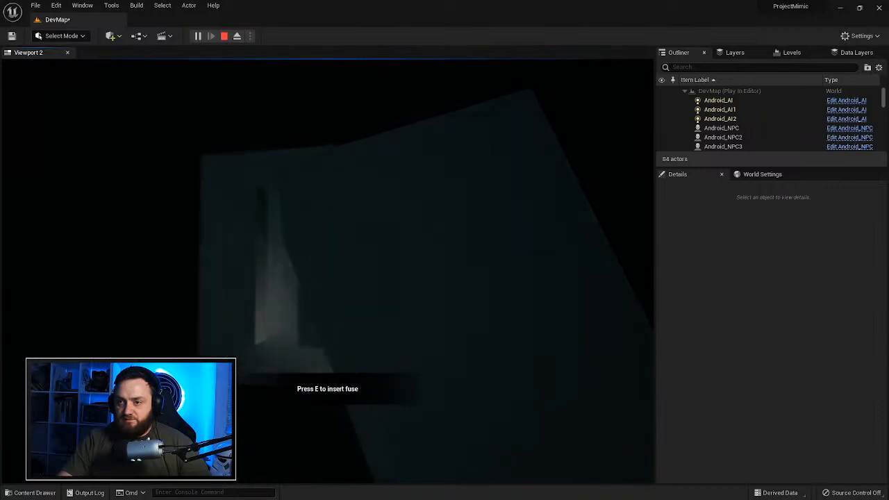
key("s")
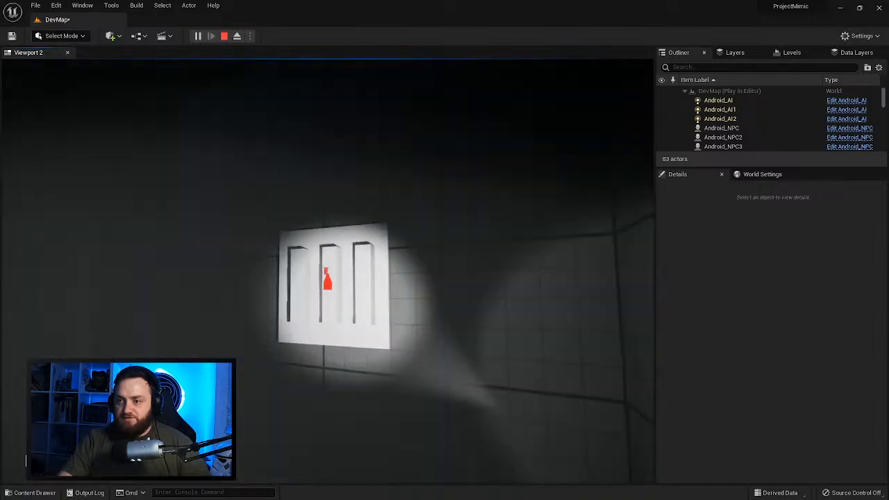
key("Escape")
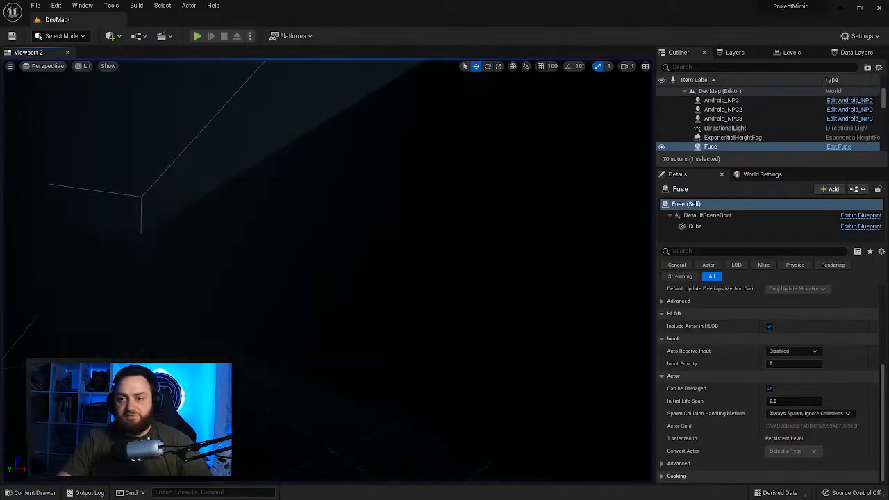
left_click(55, 492)
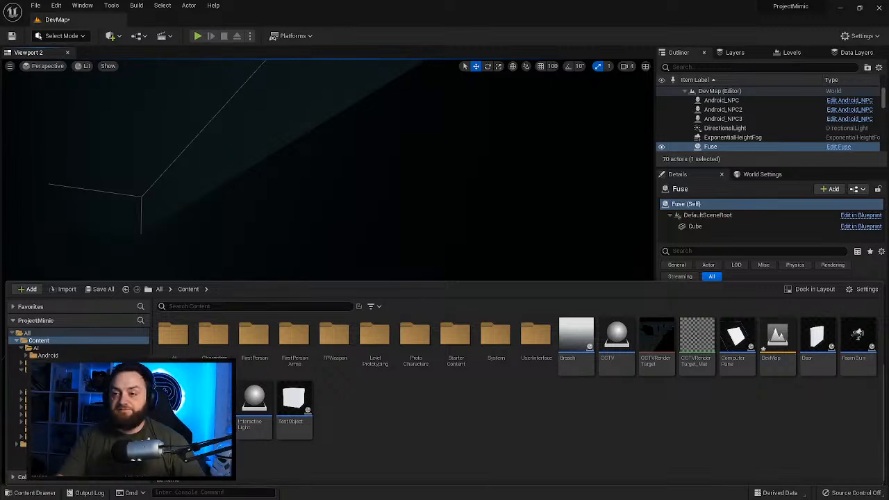
right_click_drag(221, 168, 153, 184)
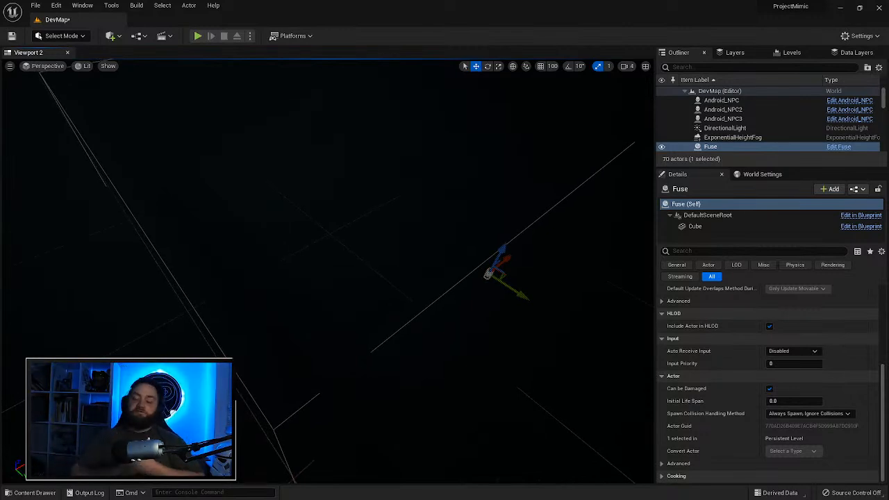